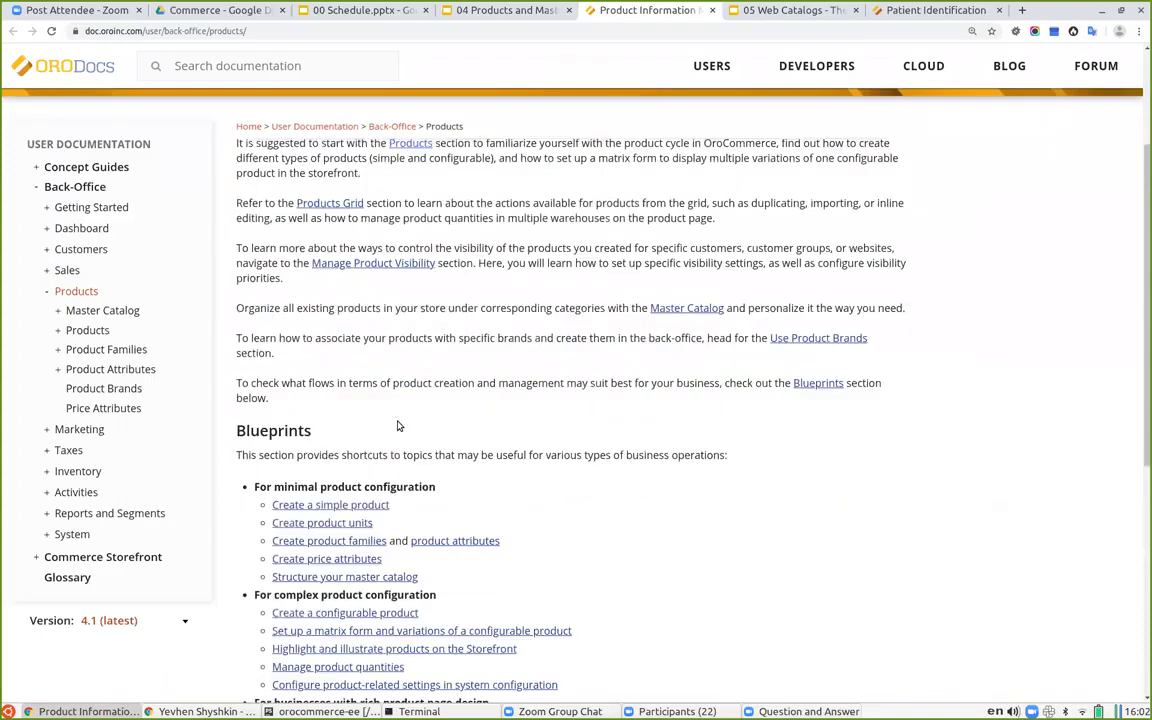
Step: Open the Products' life cycle documentation from the Product slide, then return to the slides and end the slideshow
click(510, 12)
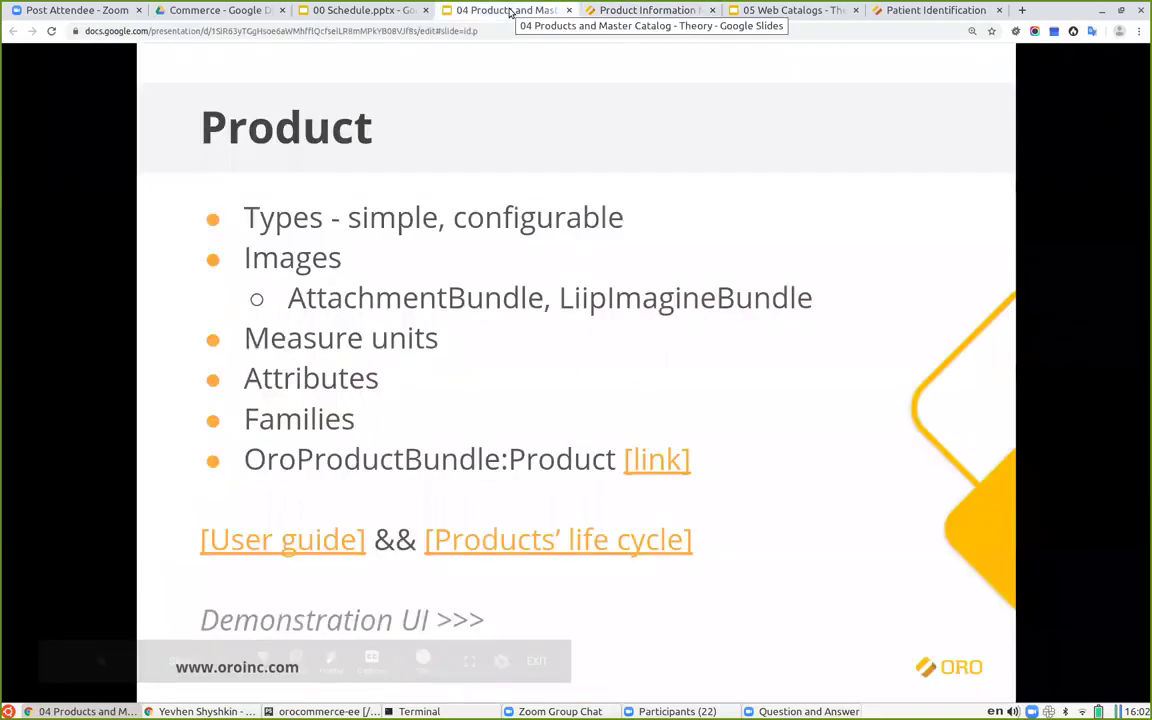
click(571, 537)
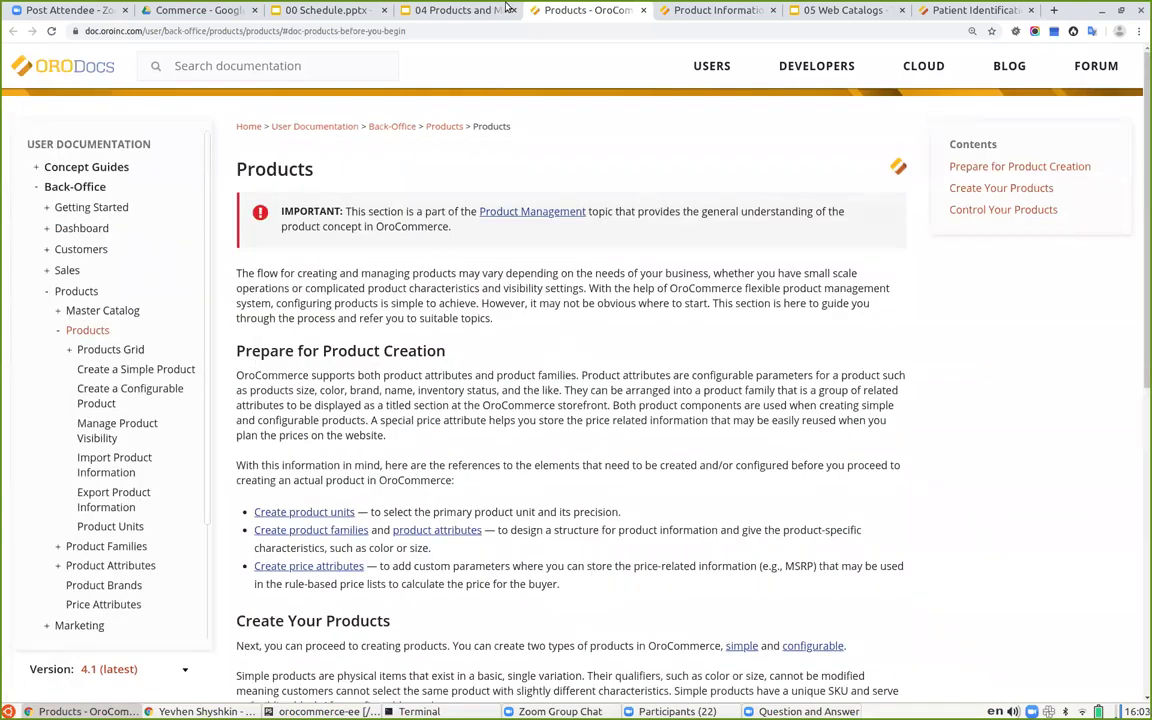
click(458, 10)
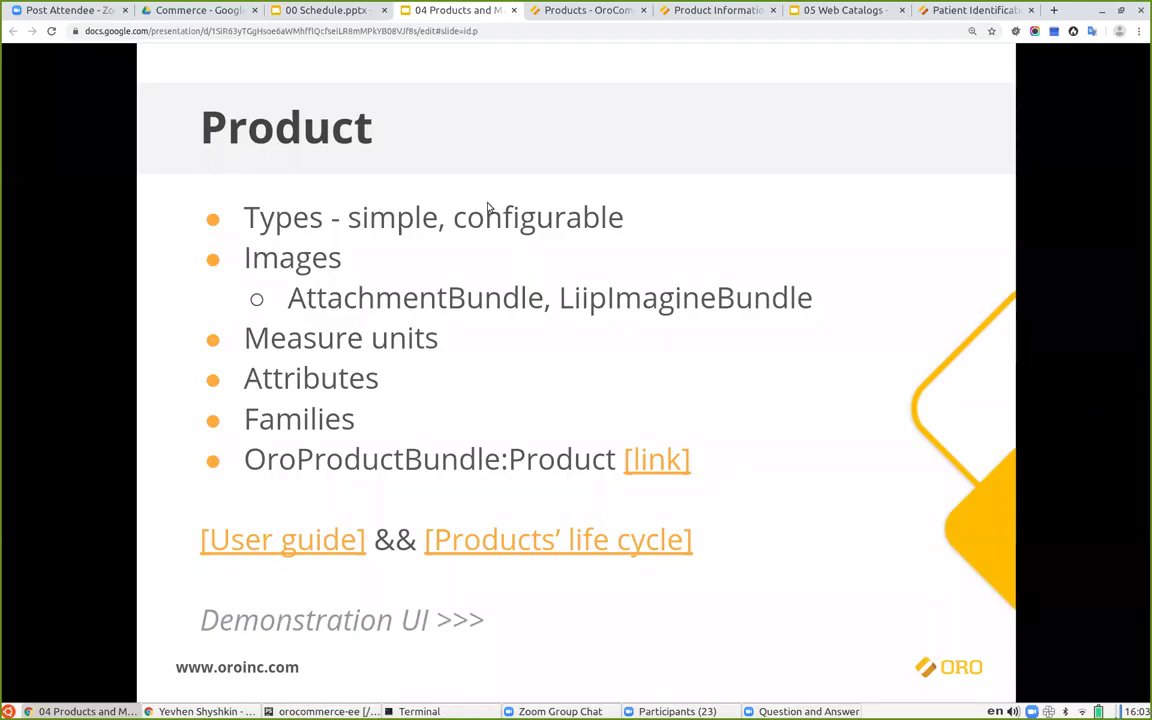
key(Escape)
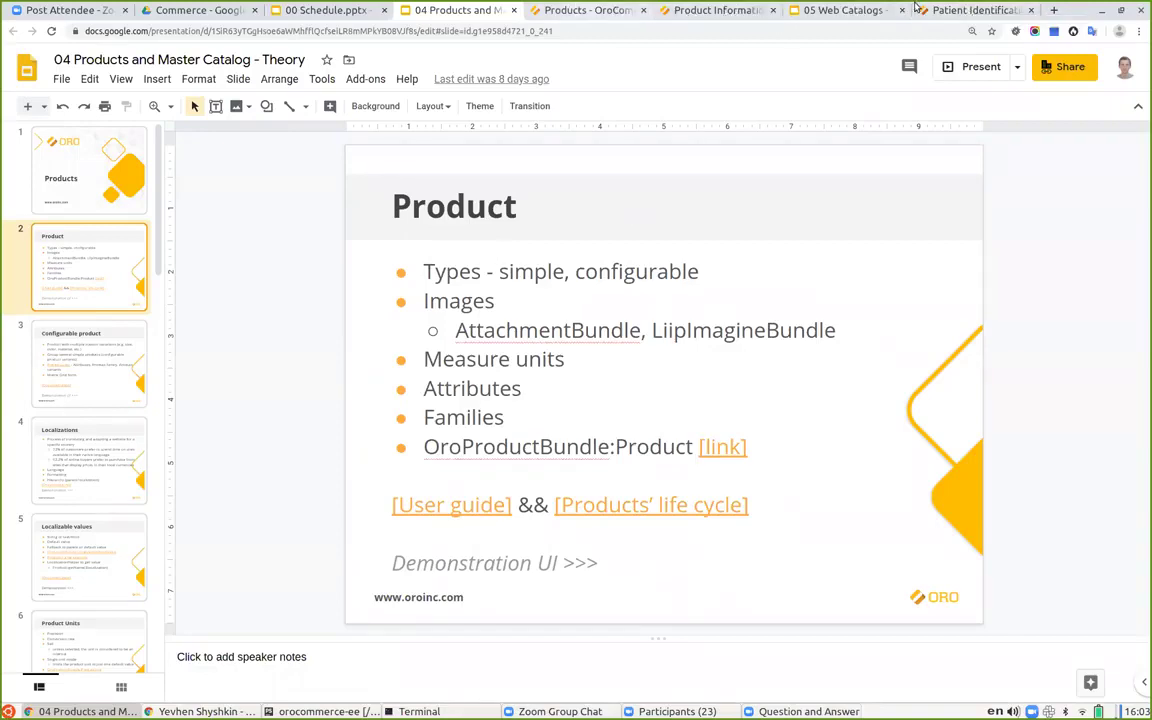
Step: Switch to the storefront, open its back-office at orocommerce.ee.local/admin/ in a separate browser tab, and go to the products list
click(975, 10)
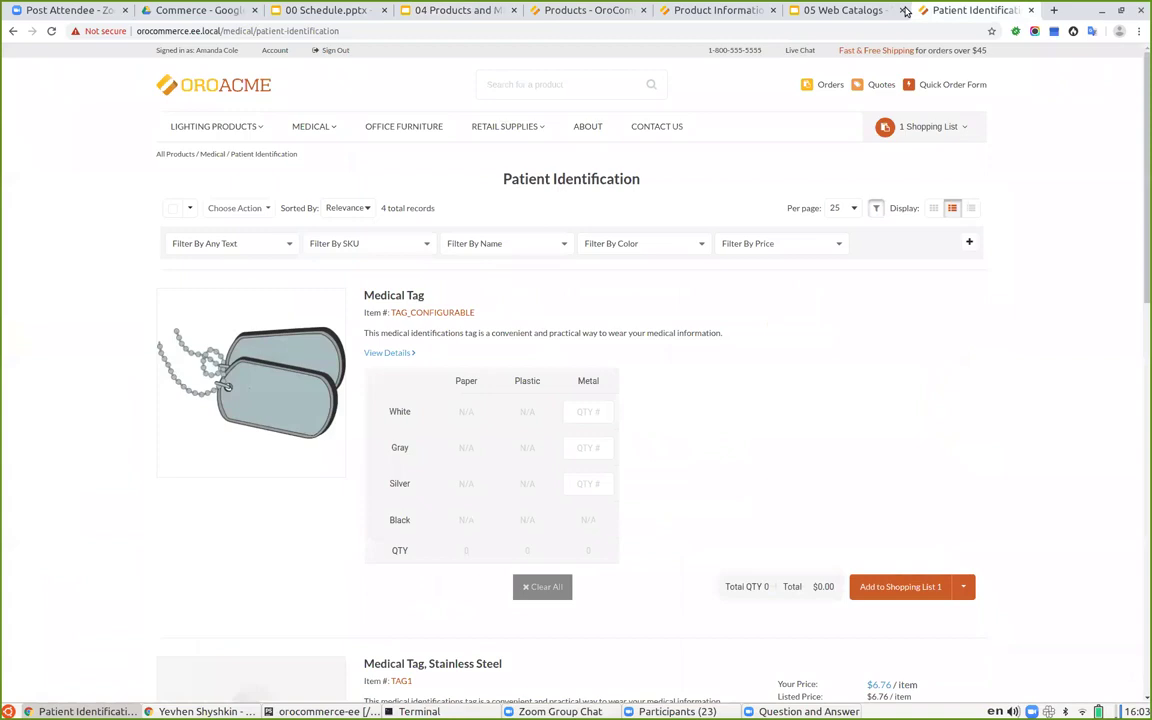
click(615, 9)
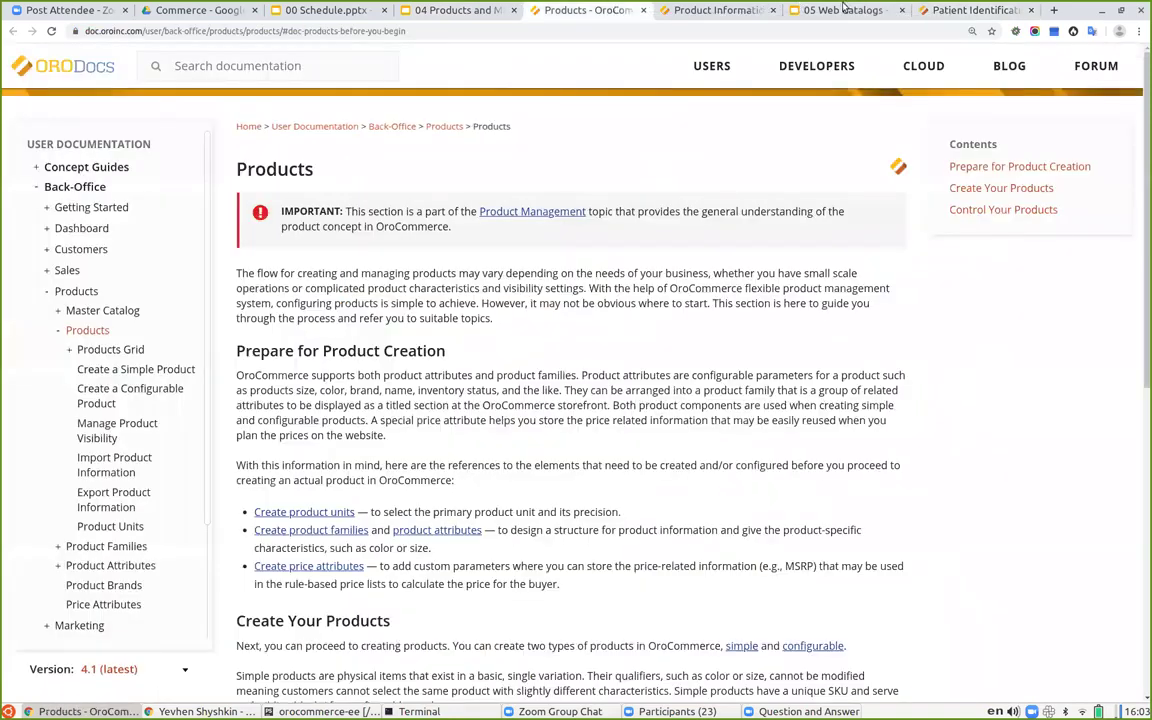
click(945, 9)
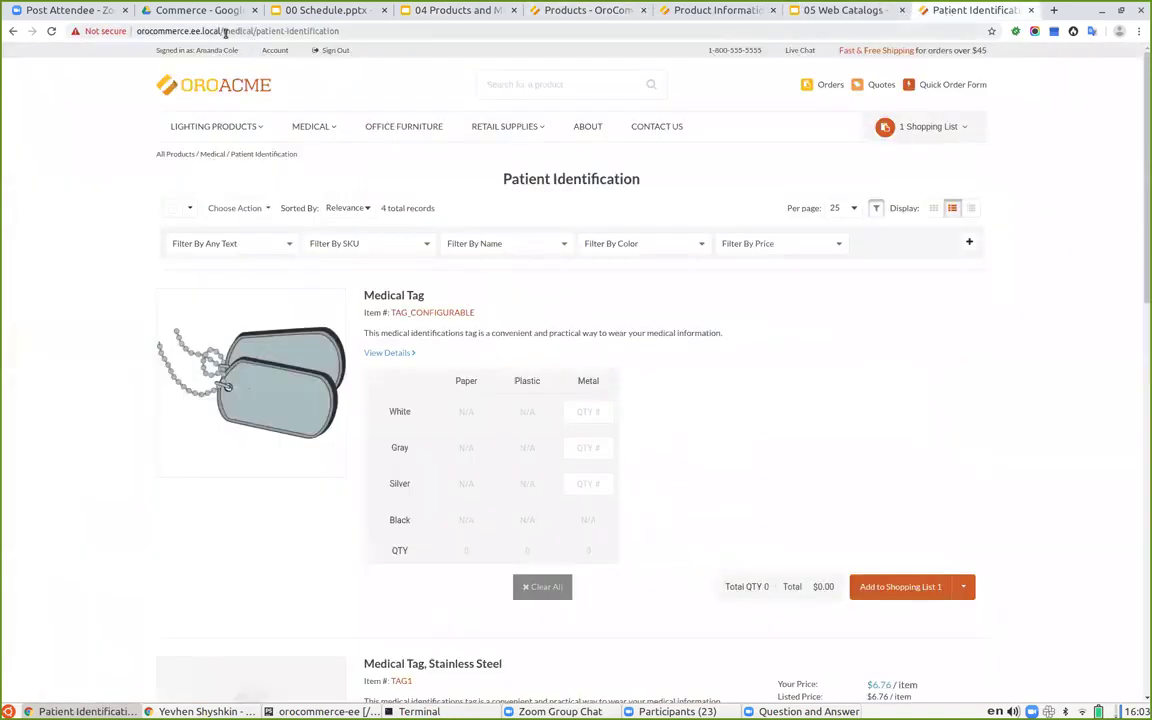
drag(226, 31, 137, 31)
key(ctrl+c)
key(ctrl+t)
key(ctrl+v)
key(Return)
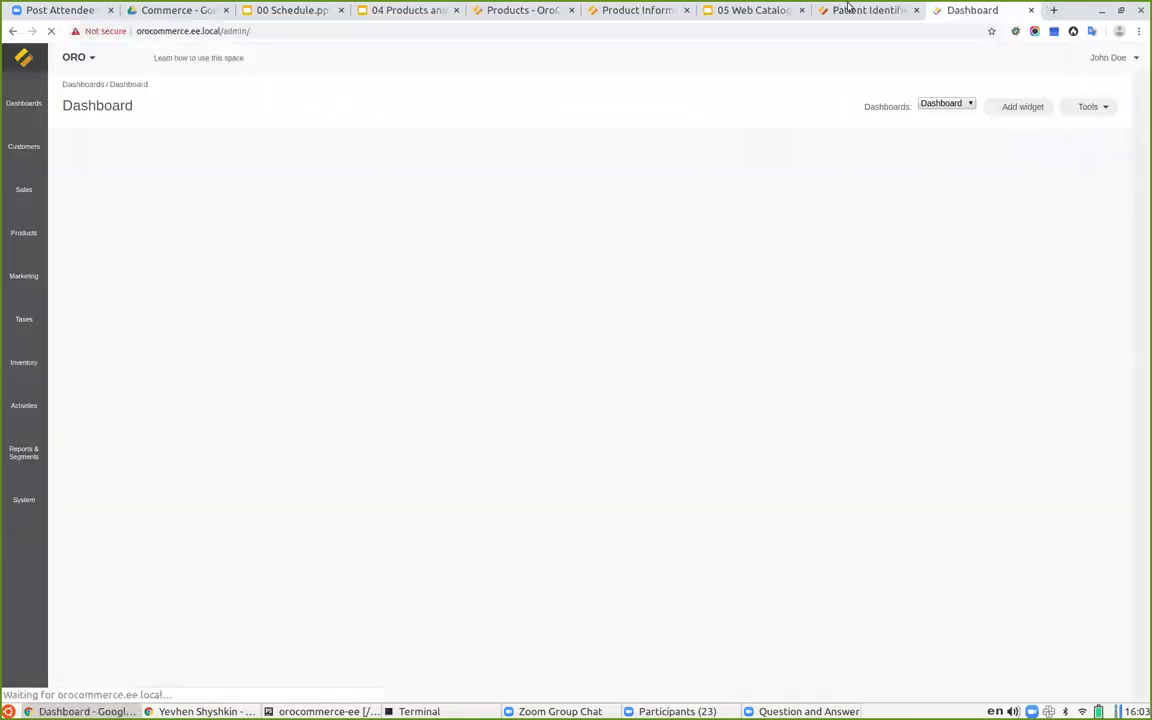
drag(970, 14, 834, 20)
click(11, 211)
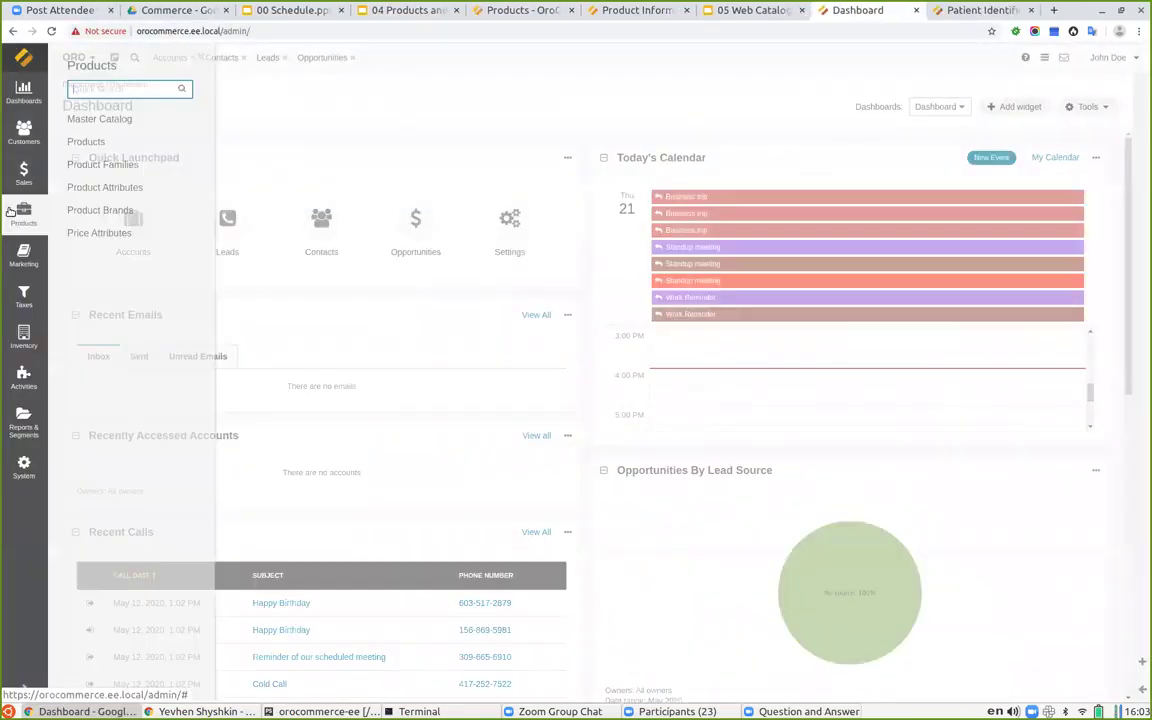
click(89, 145)
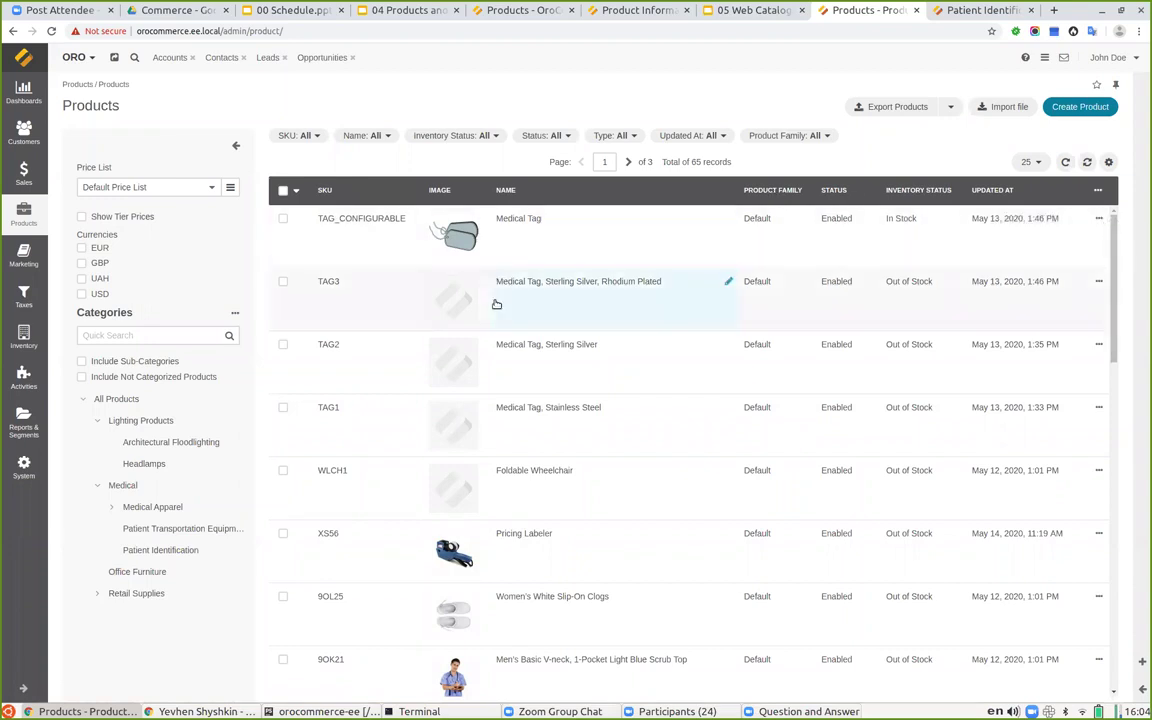
Step: Start a new product of type Simple in the Default family and the Headlamps category, and continue to its details
click(1076, 107)
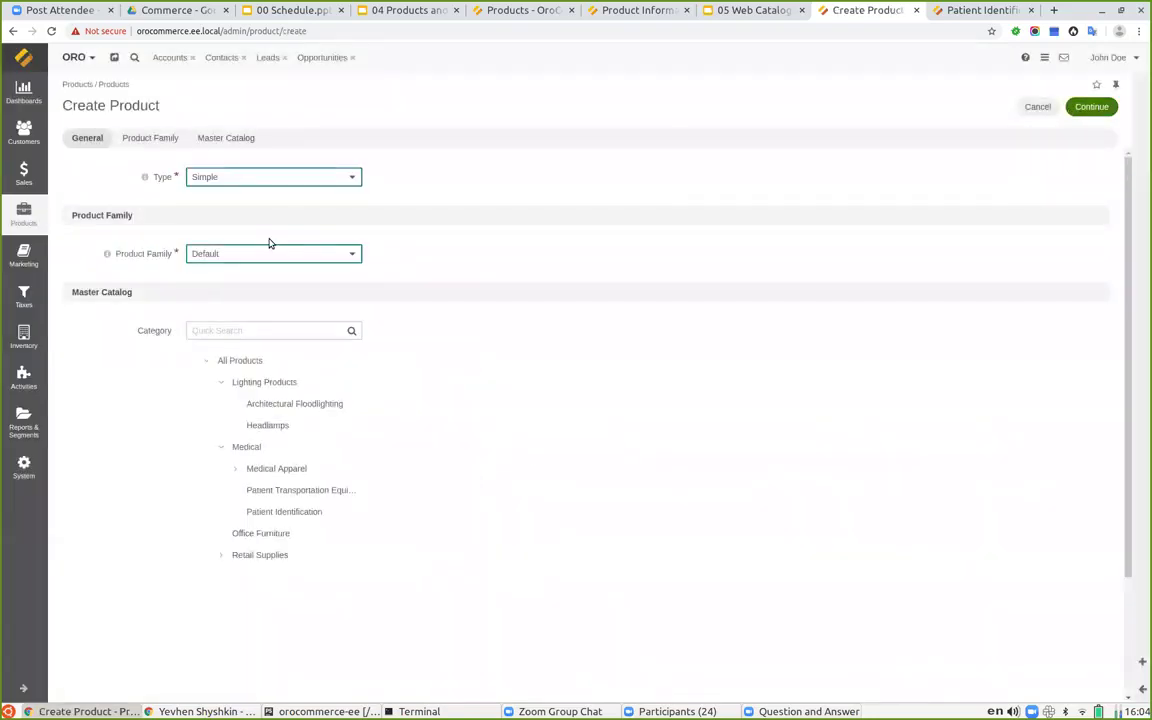
click(226, 180)
click(226, 180)
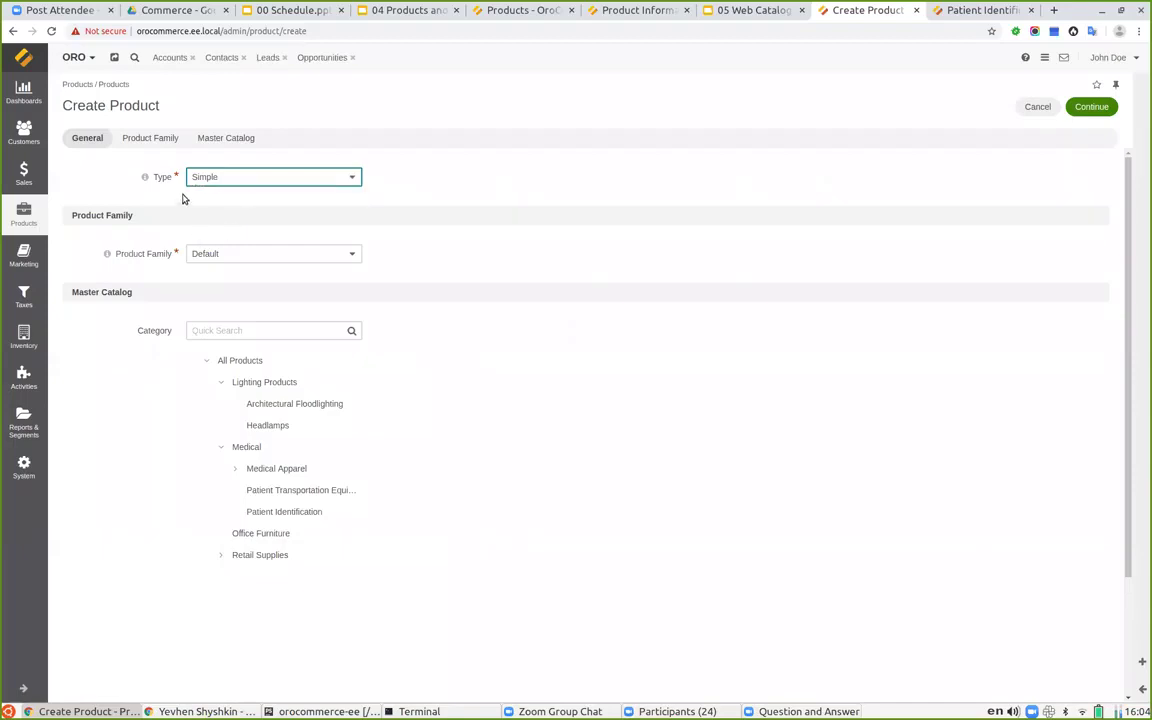
click(222, 255)
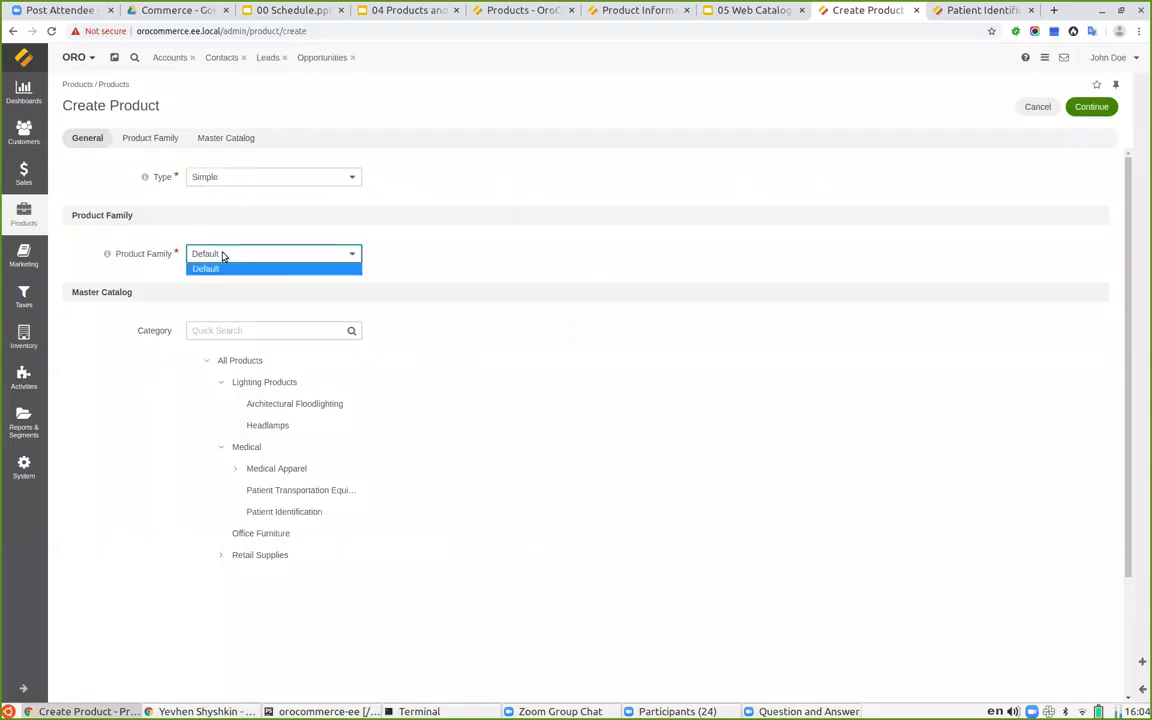
click(222, 255)
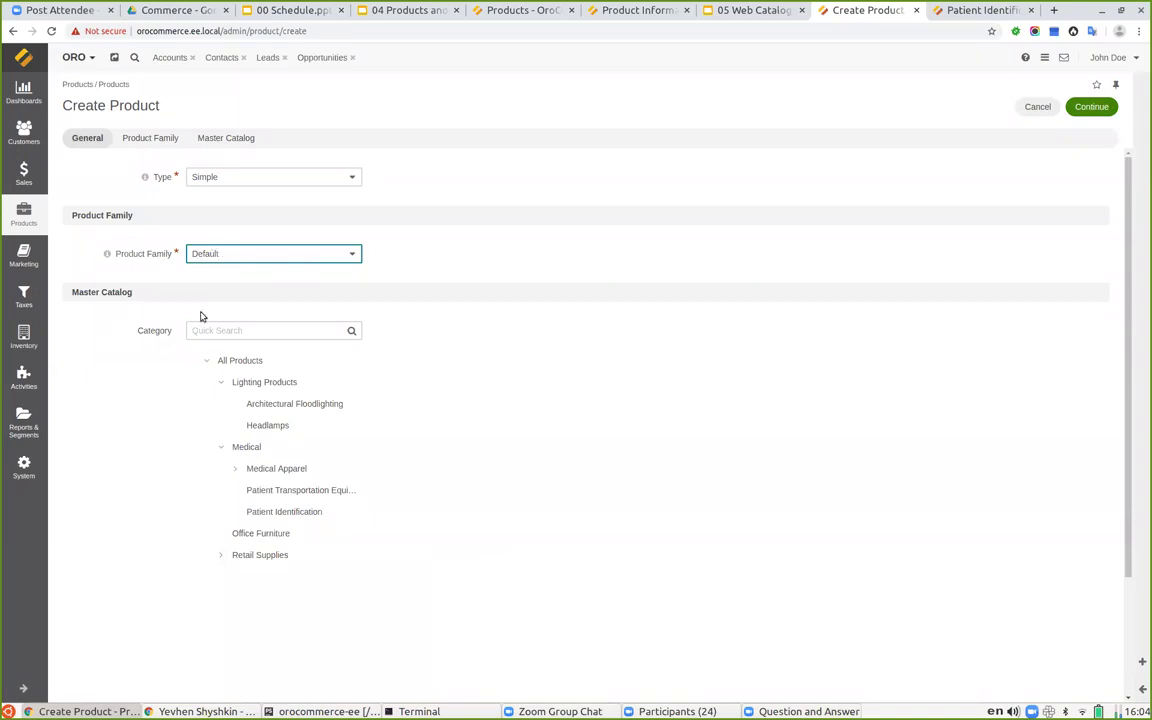
click(281, 428)
click(1080, 107)
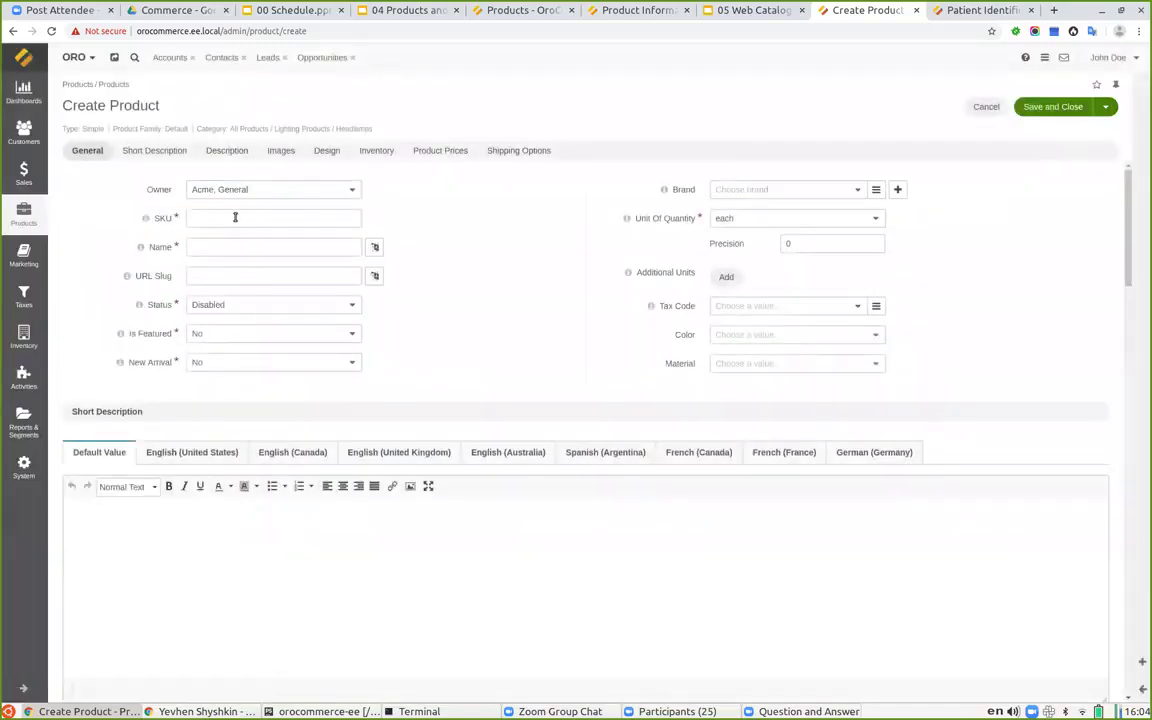
Step: Enter the SKU HEADLAMP_TEST and the name Test Headlamp for the product, letting the URL slug fill in
click(207, 216)
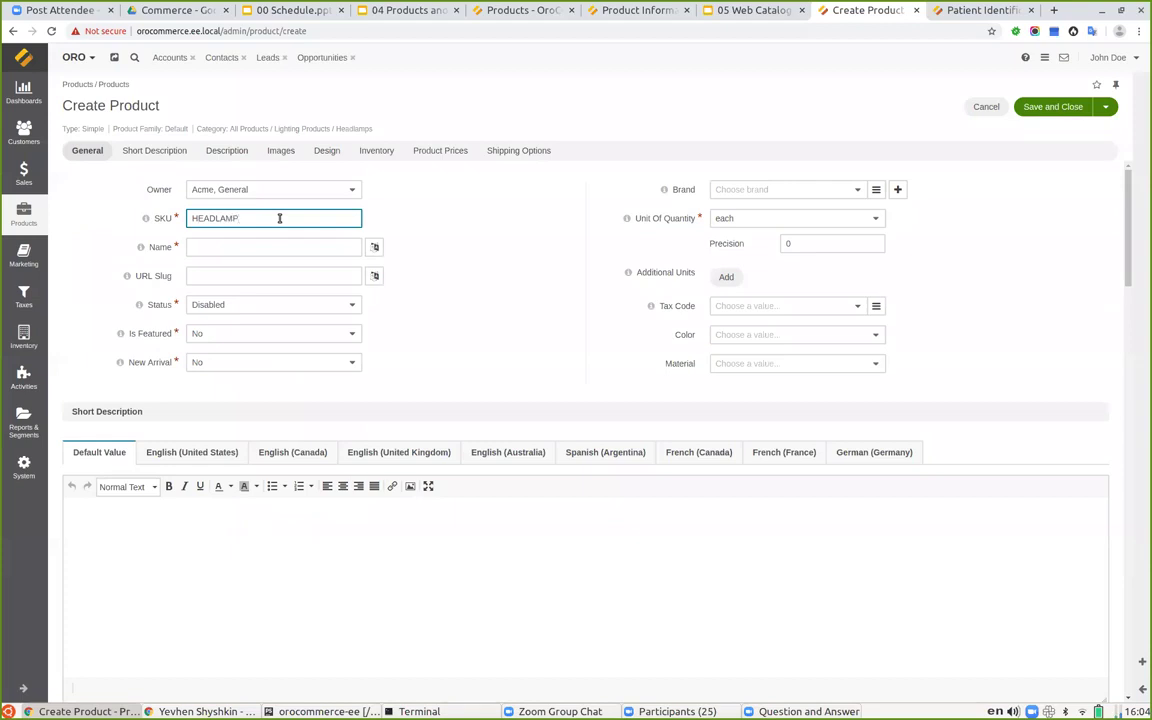
click(209, 249)
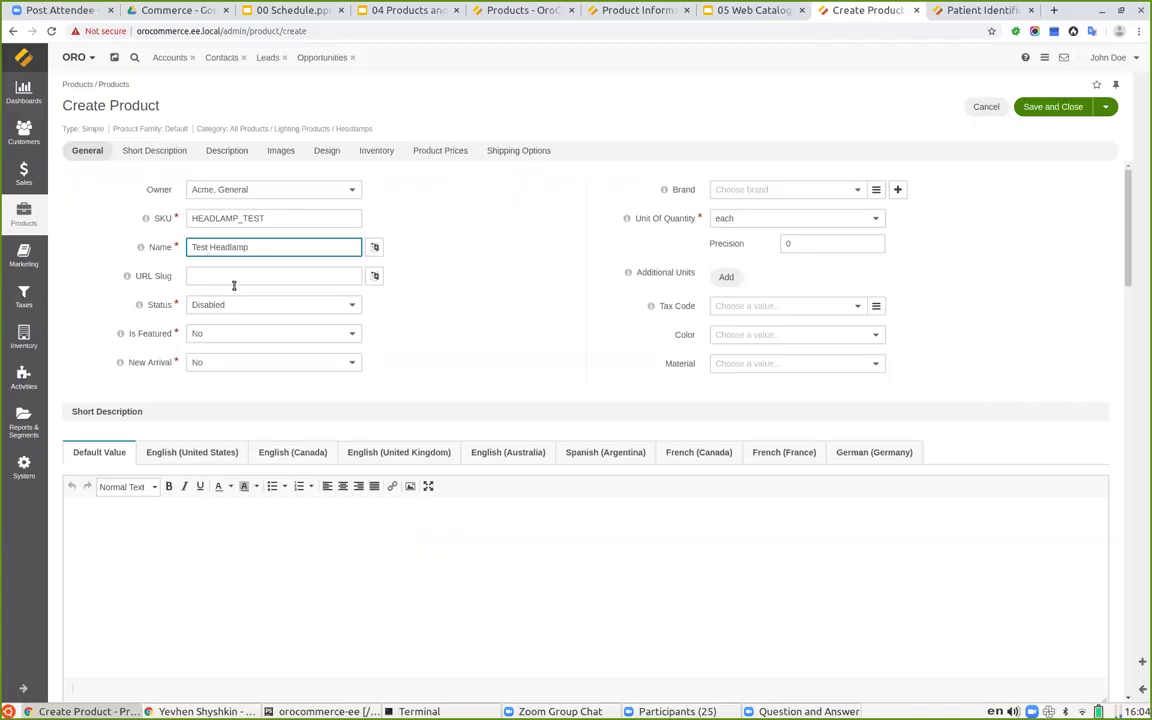
click(482, 280)
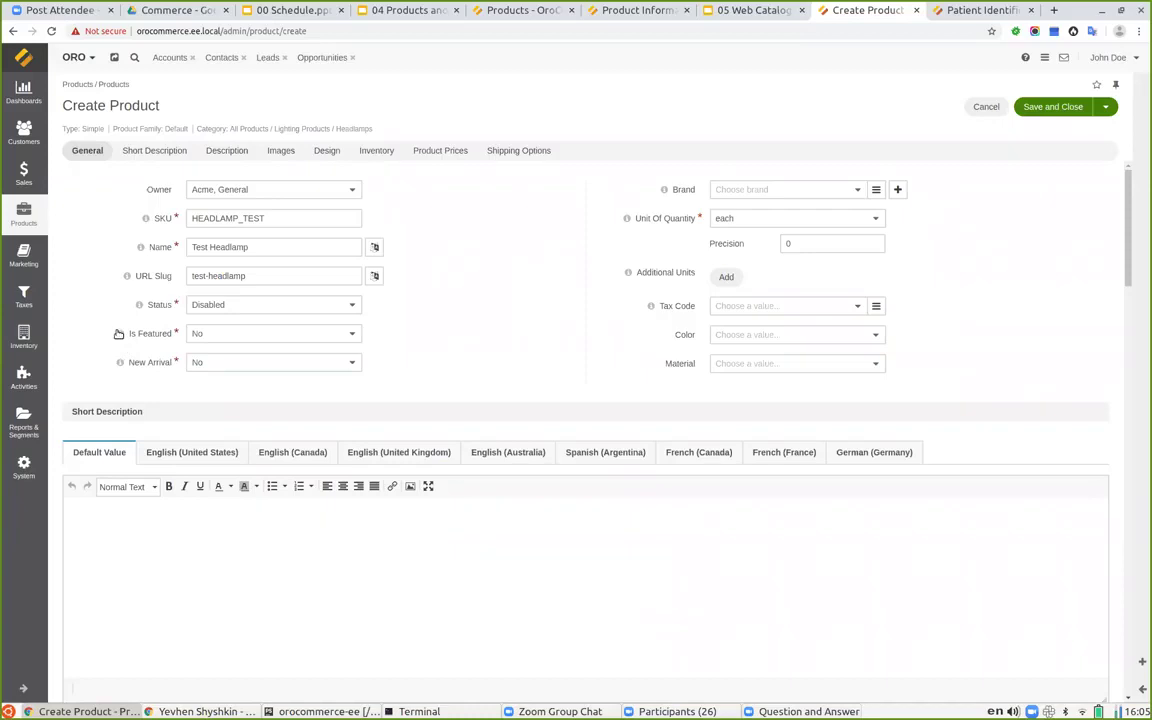
mouse_move(120, 333)
mouse_move(119, 362)
Step: Set the product's brand to ACME and look through the unit of quantity choices, keeping each
click(853, 191)
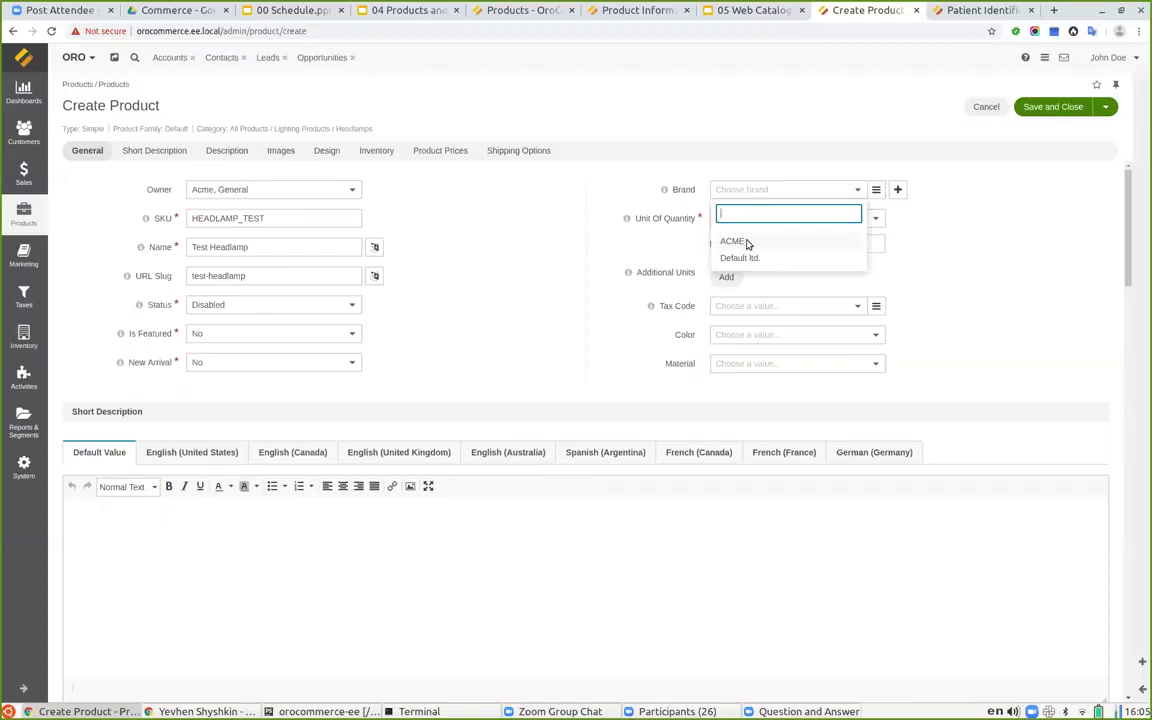
click(745, 242)
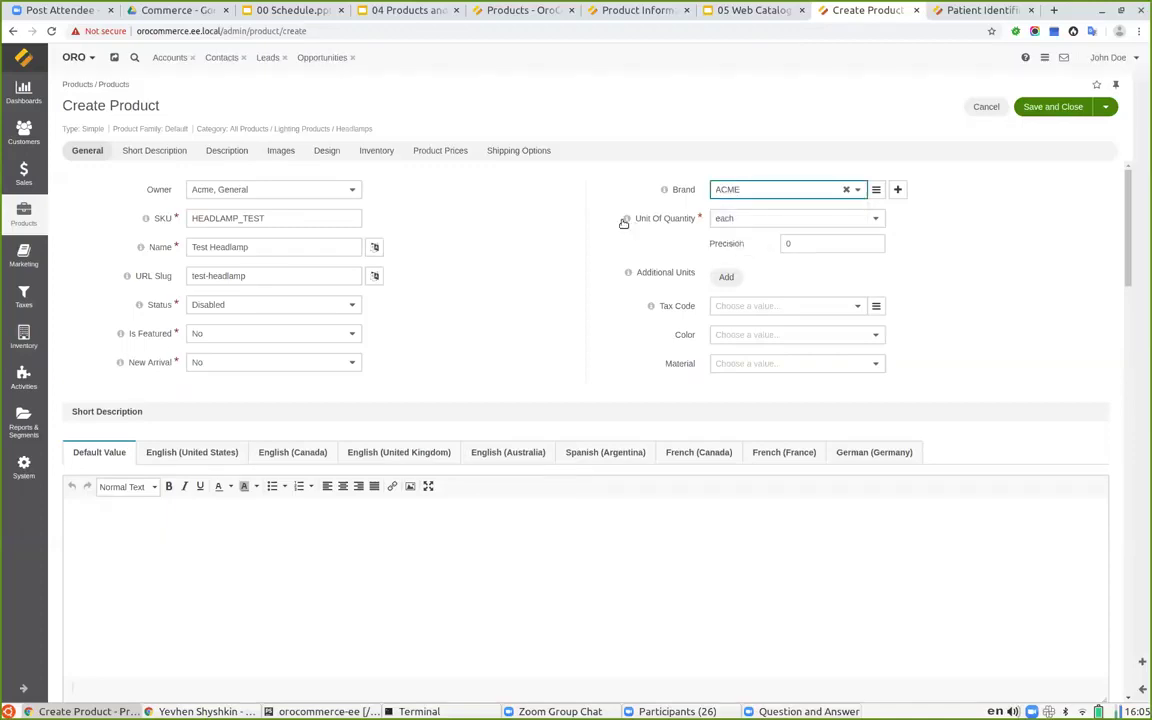
click(786, 224)
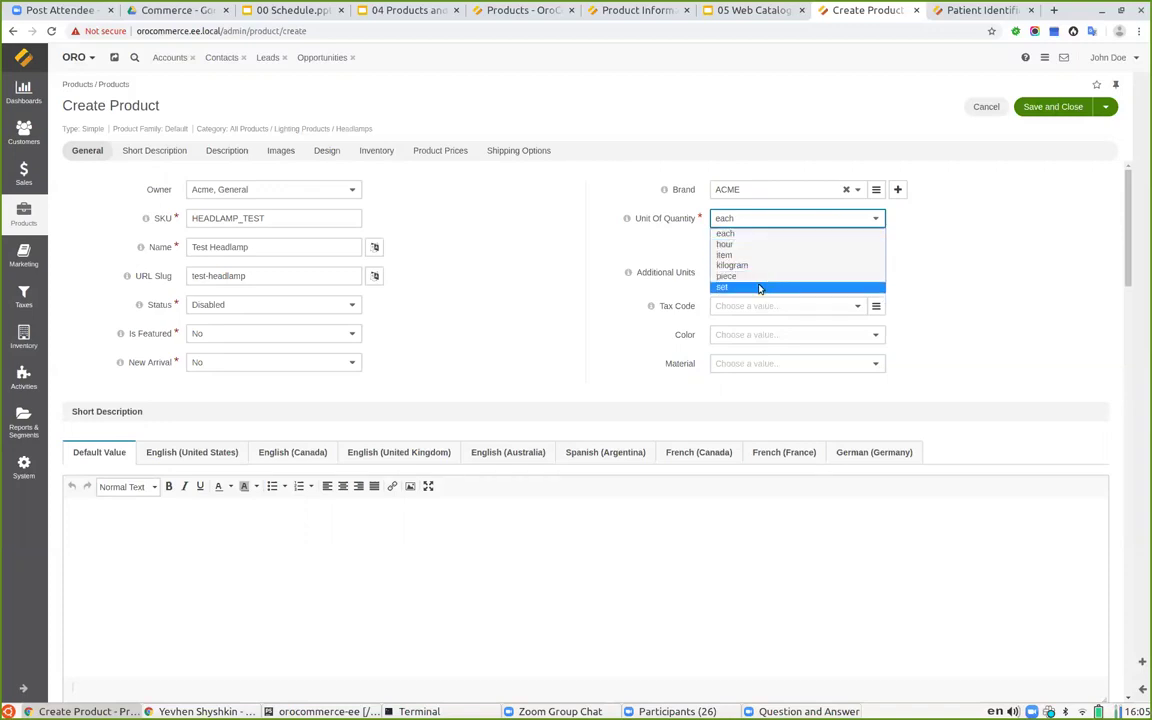
click(995, 263)
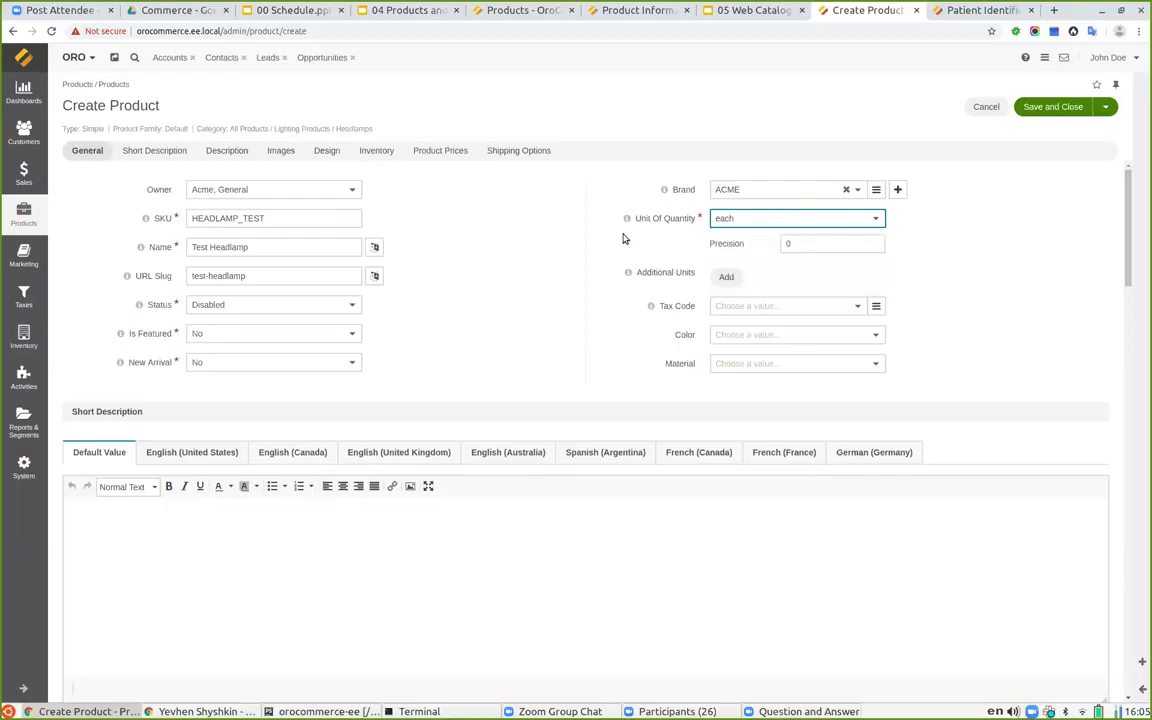
click(794, 220)
click(905, 252)
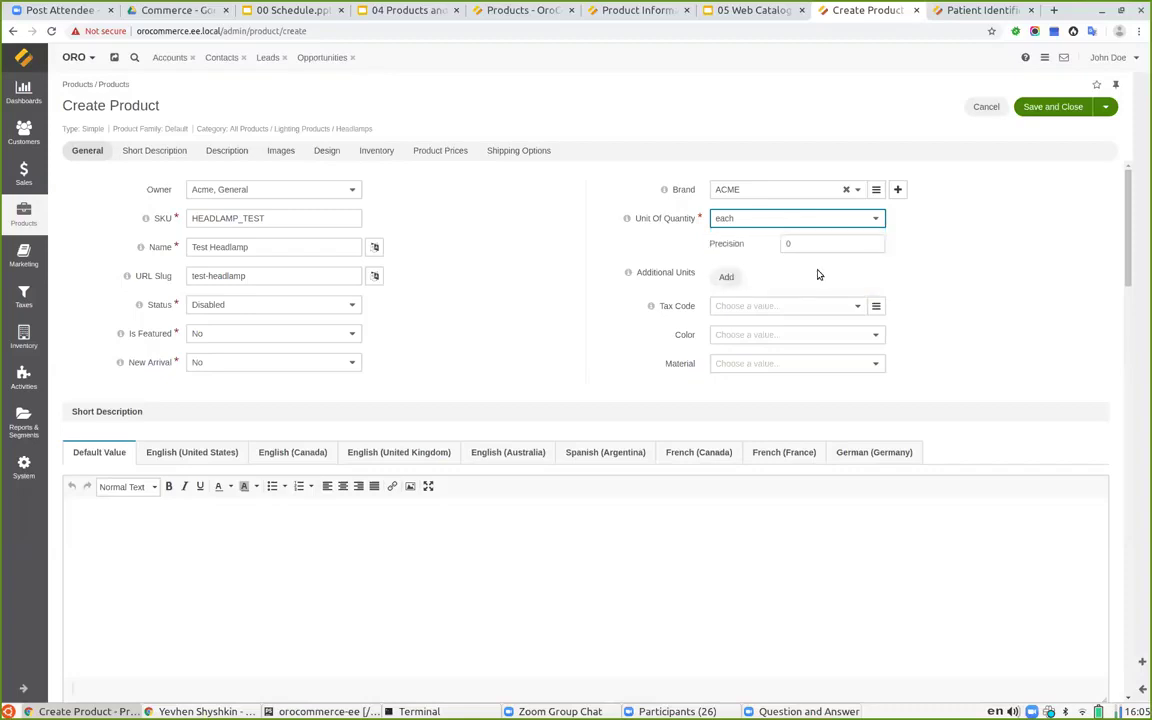
Step: Add three additional units to the product: hour, item and kilogram
click(726, 277)
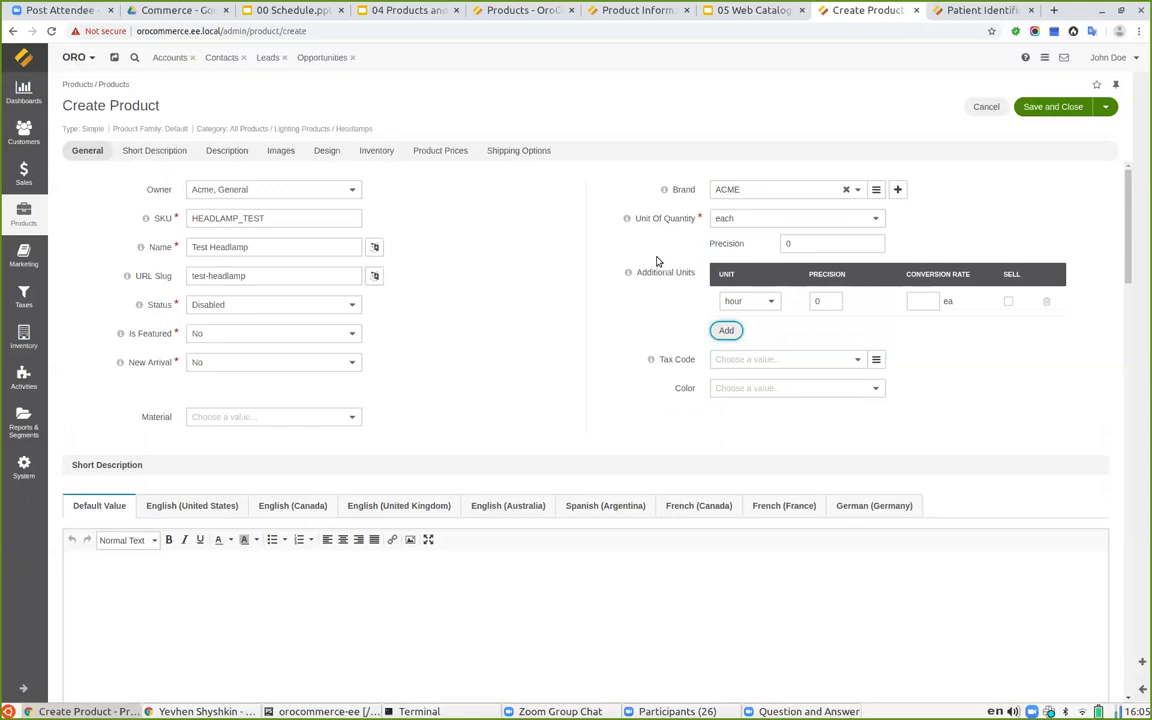
click(726, 330)
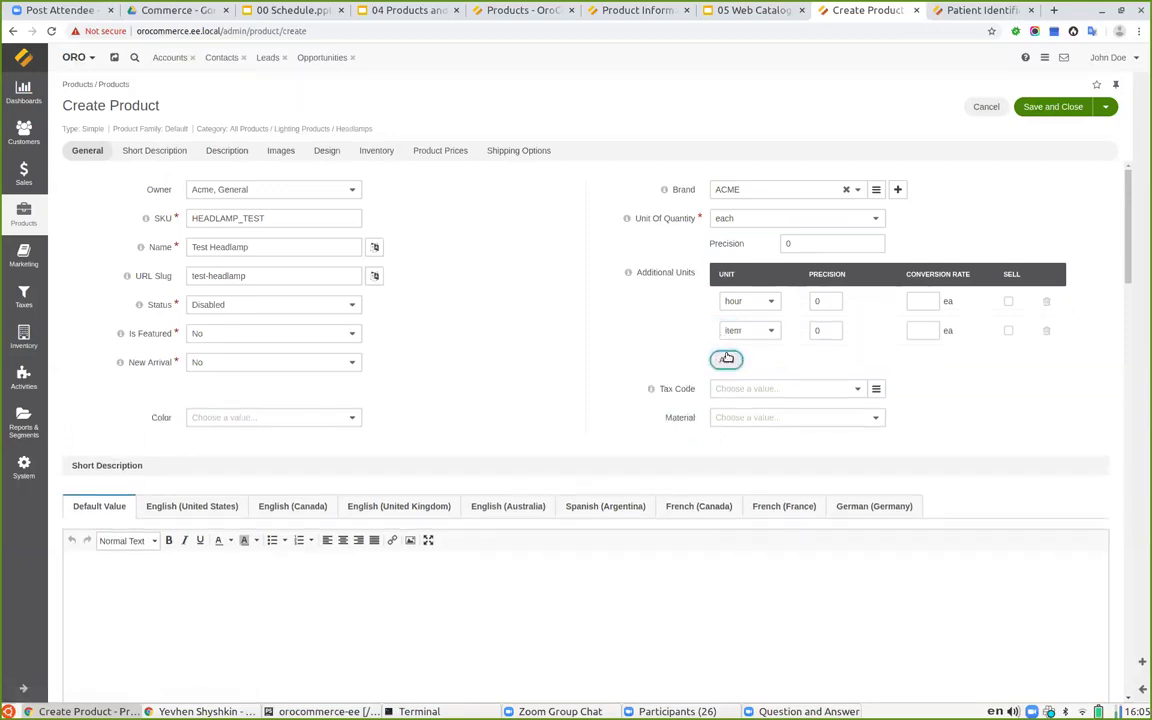
click(726, 358)
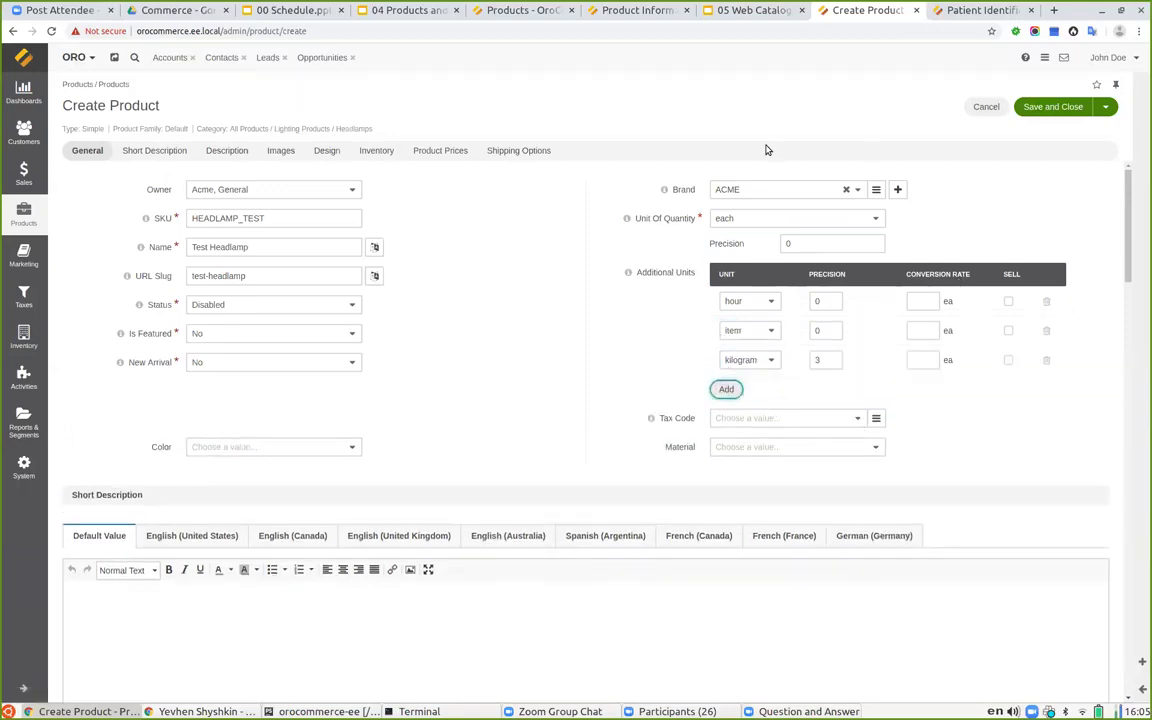
Step: Examine the precision settings of the primary unit and of the kilogram unit
double_click(810, 242)
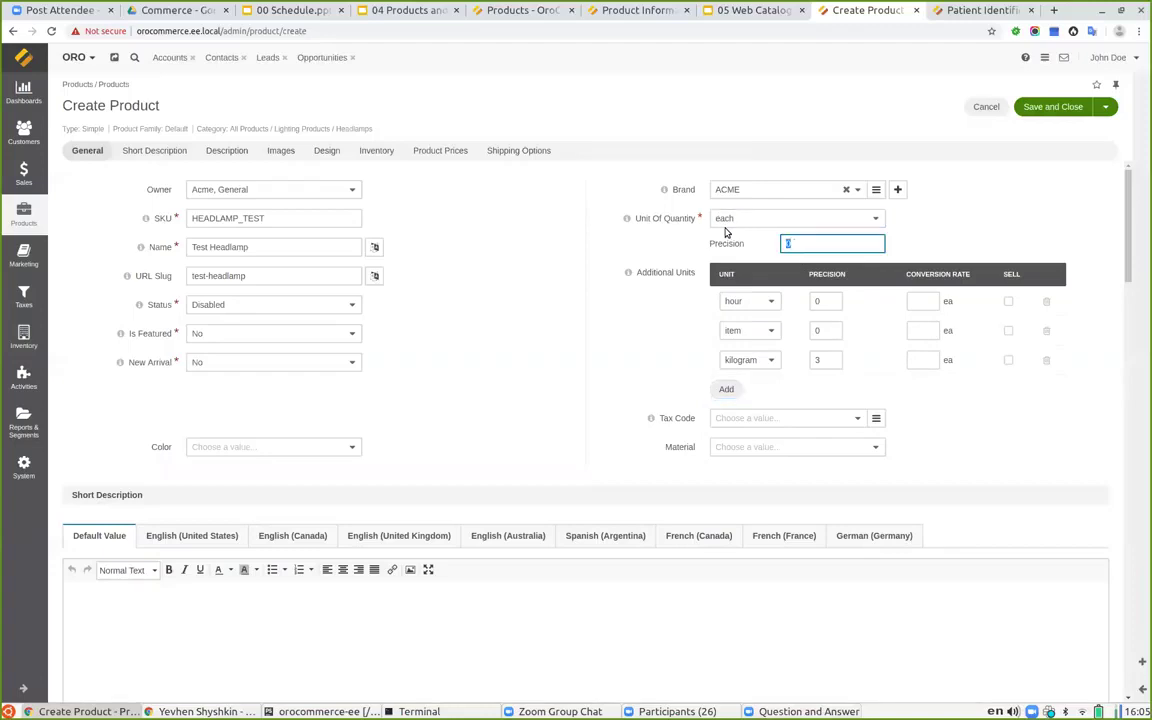
click(640, 243)
click(817, 360)
text(0)
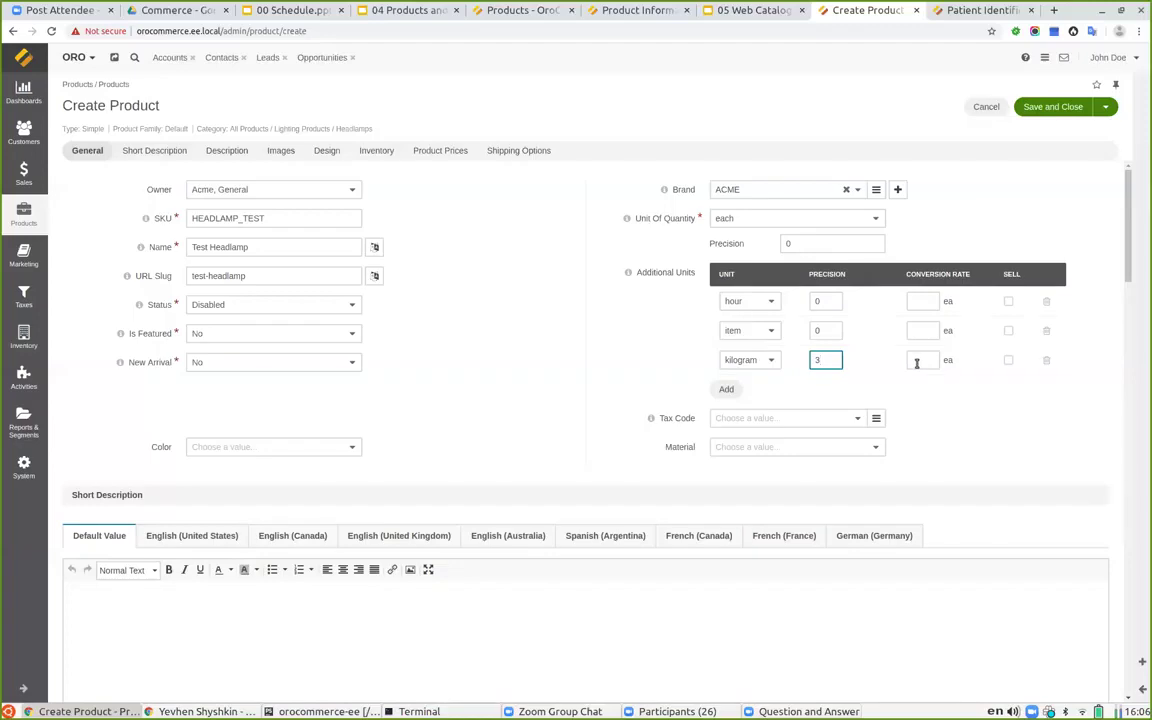
Step: Delete the hour and item rows from the additional units
click(1046, 301)
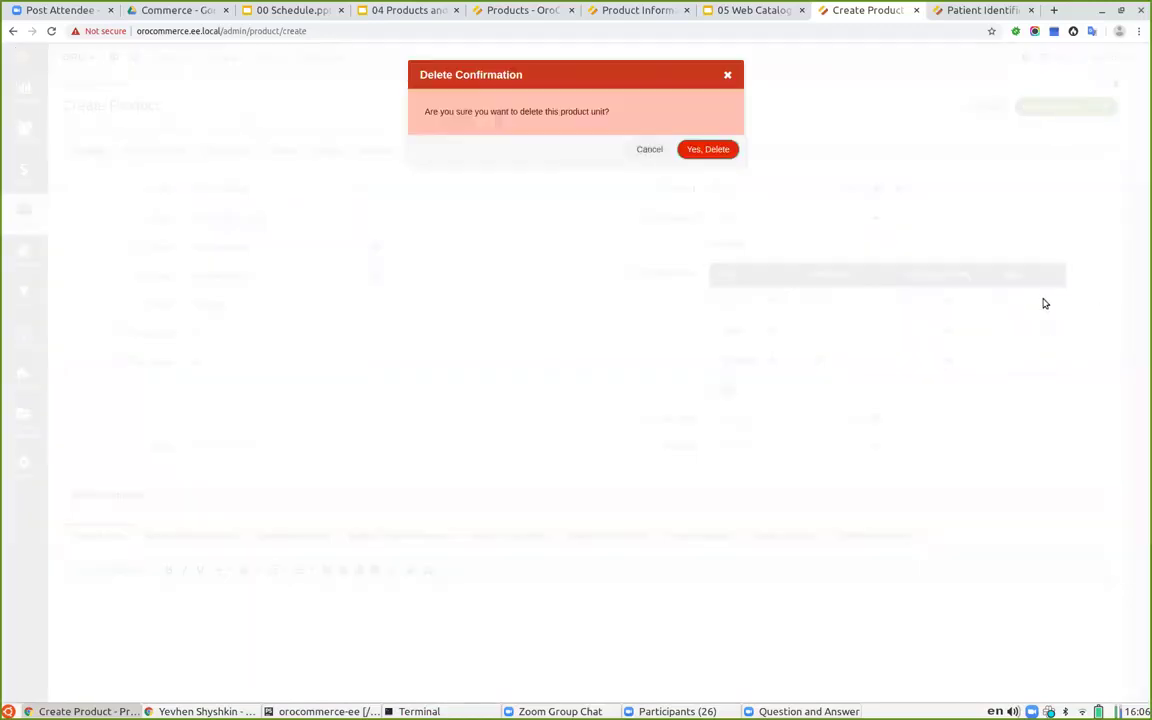
click(708, 149)
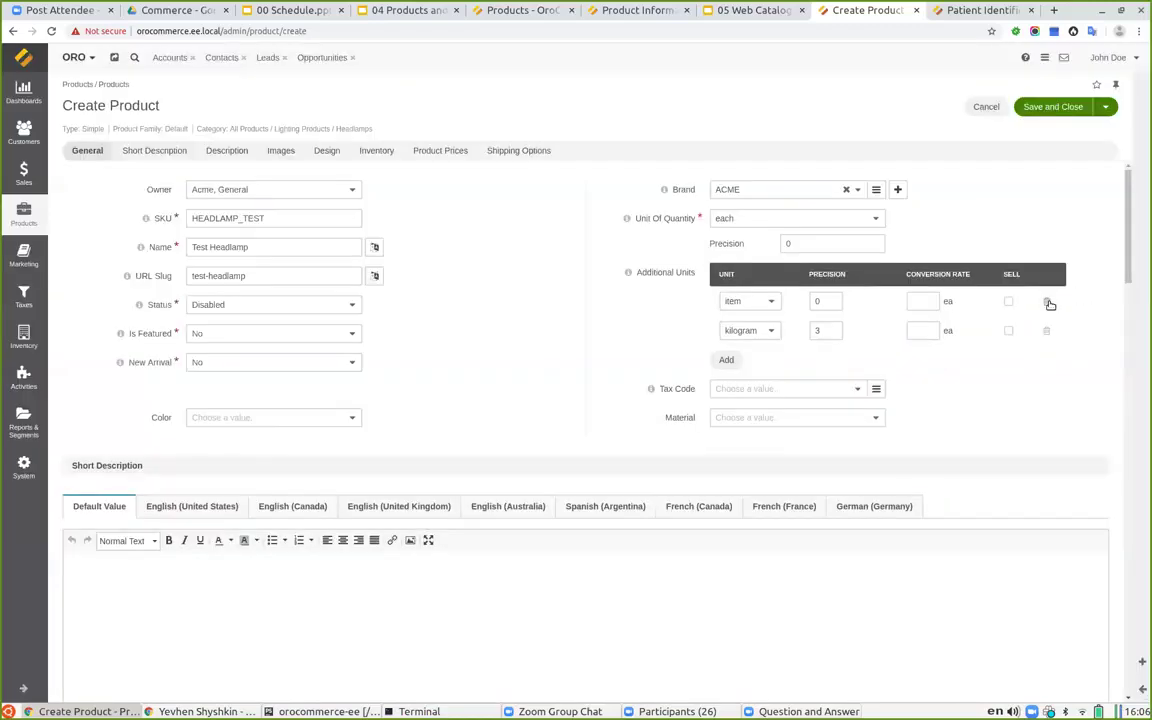
click(1049, 303)
click(707, 149)
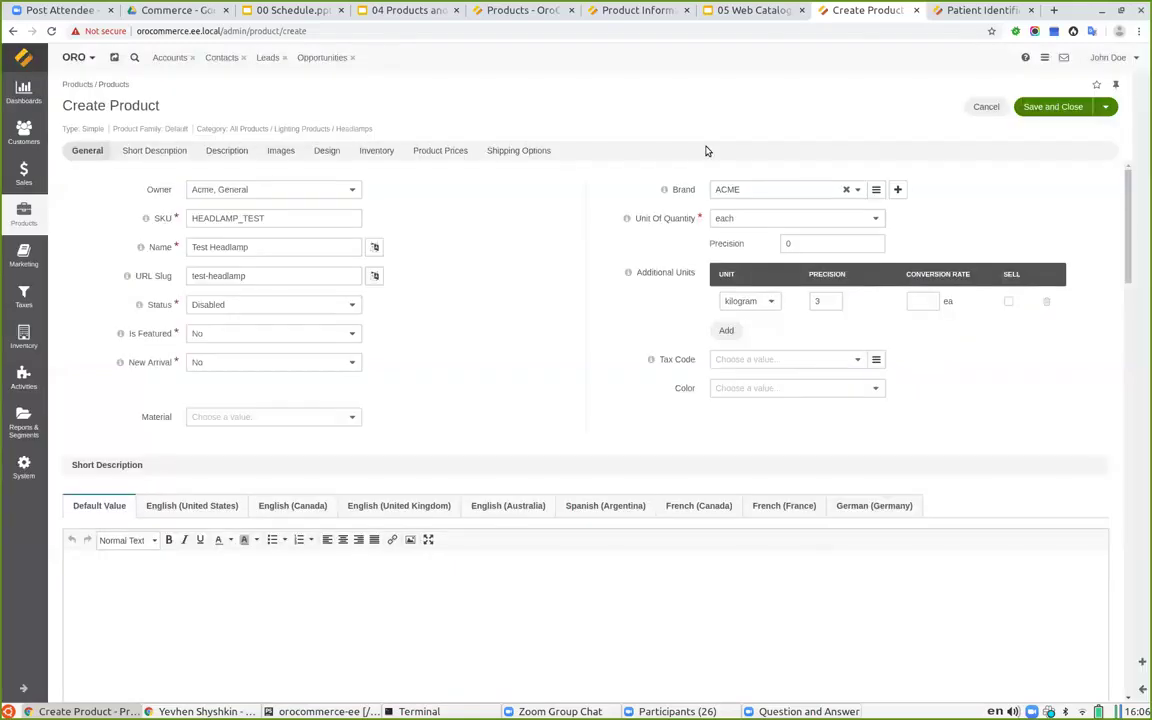
Step: Set the kilogram unit's conversion rate to 5
click(921, 299)
text(5)
click(825, 339)
Step: Enter "Test Headlamp Description" as the default value of the product's short description
scroll(597, 245, down, 3)
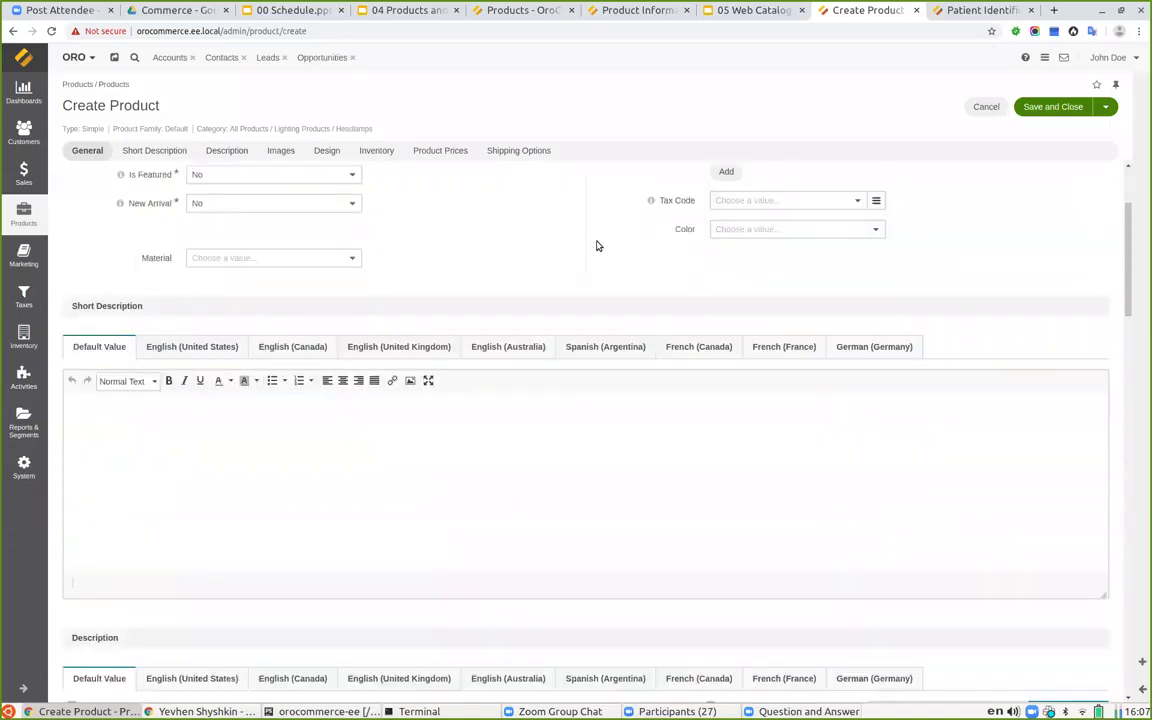
click(157, 428)
scroll(222, 268, up, 2)
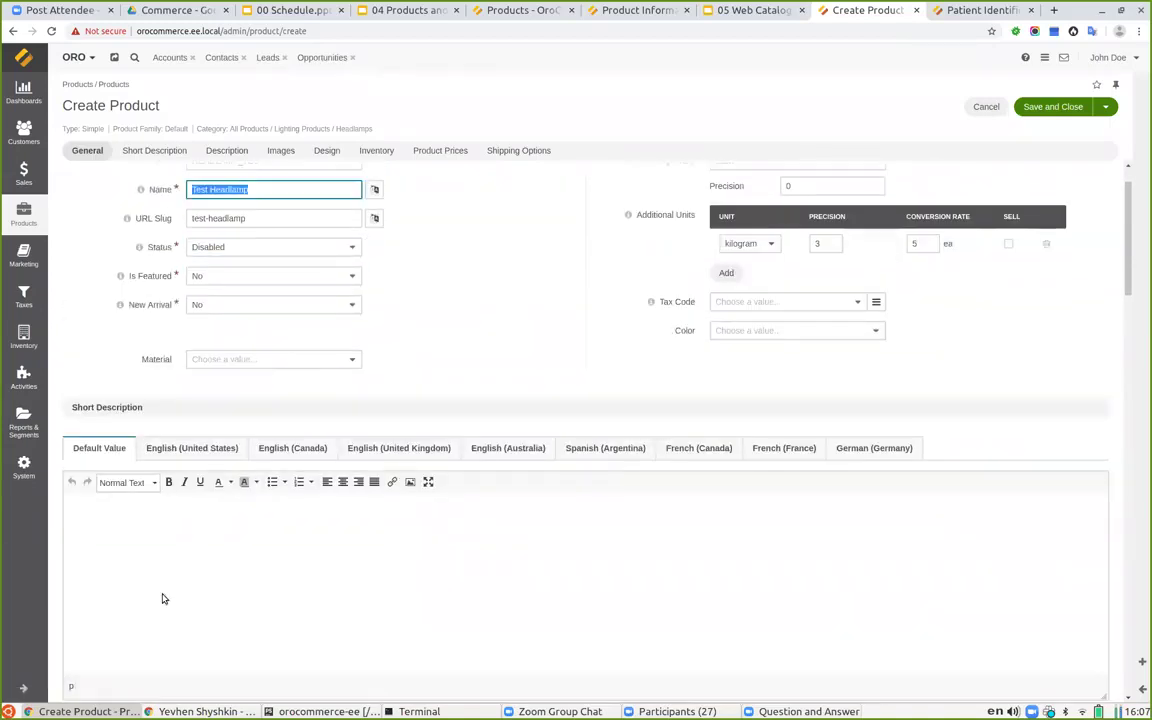
text(Test Headlamp)
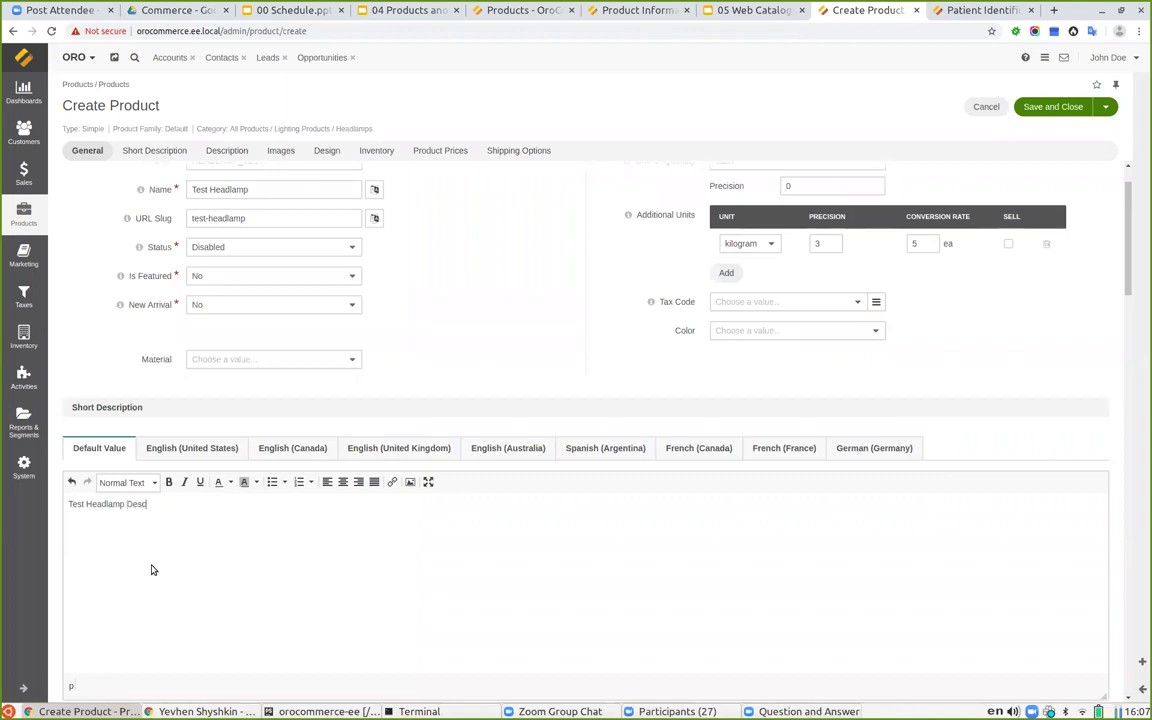
scroll(153, 570, down, 1)
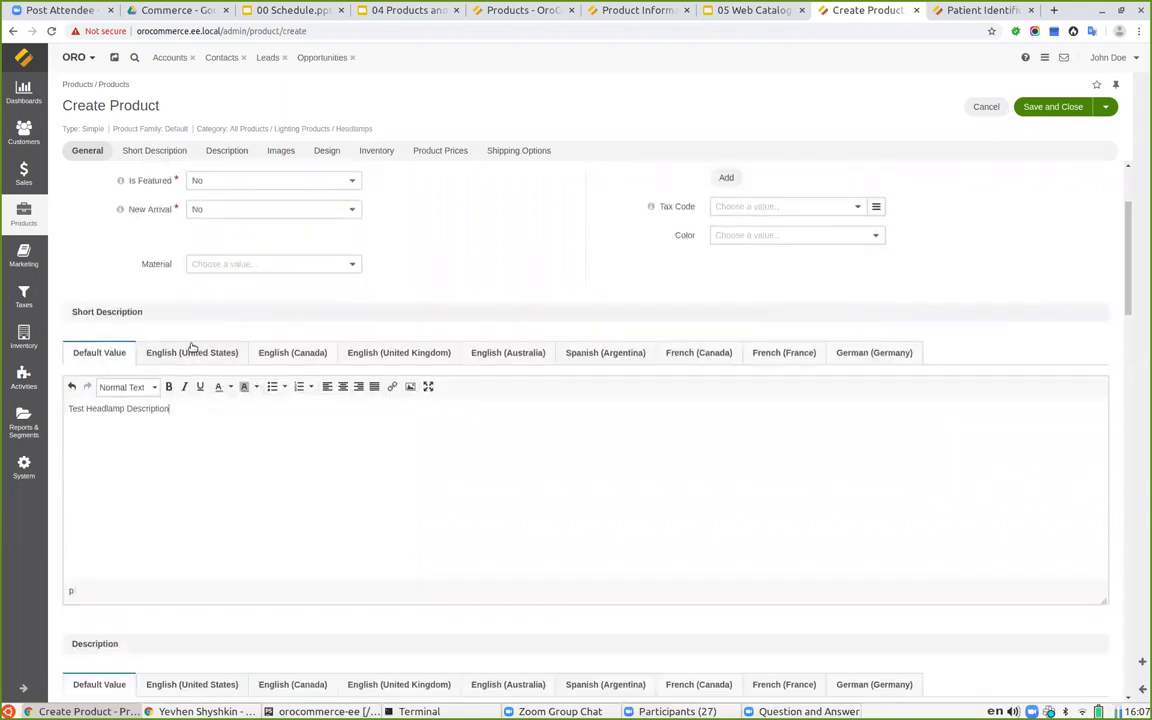
Step: Add a Text block to the default value of the product's long Description
scroll(195, 517, down, 2)
scroll(213, 480, down, 2)
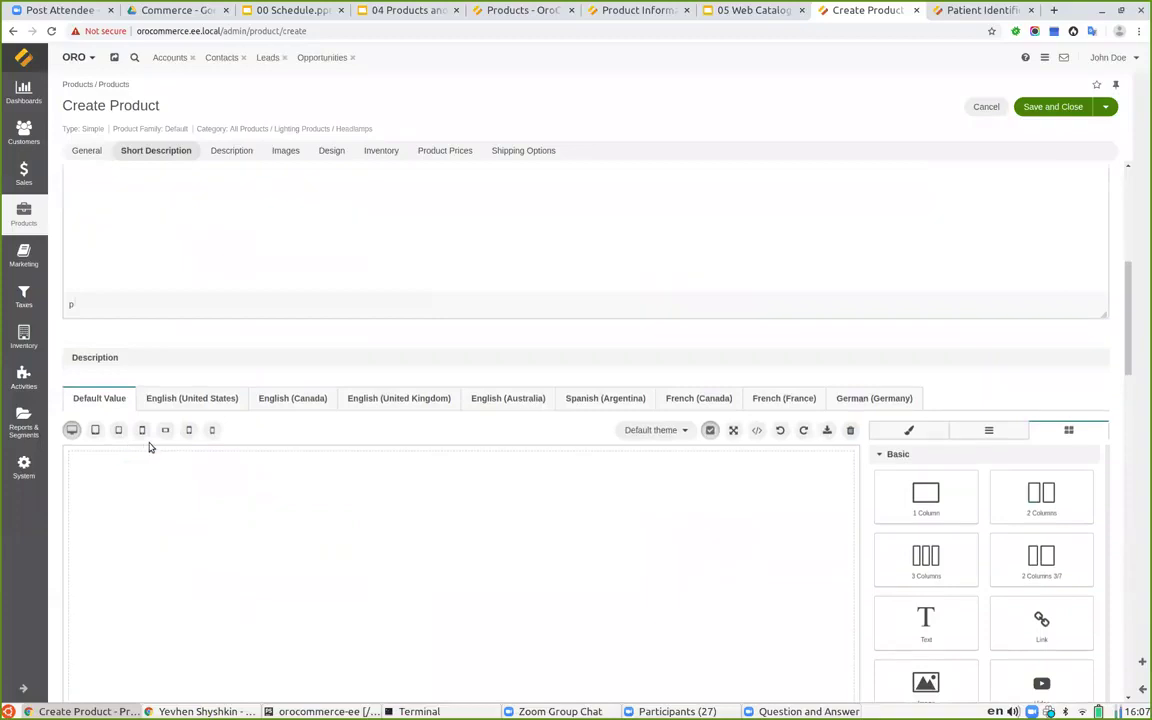
scroll(881, 534, down, 1)
drag(926, 560, 134, 509)
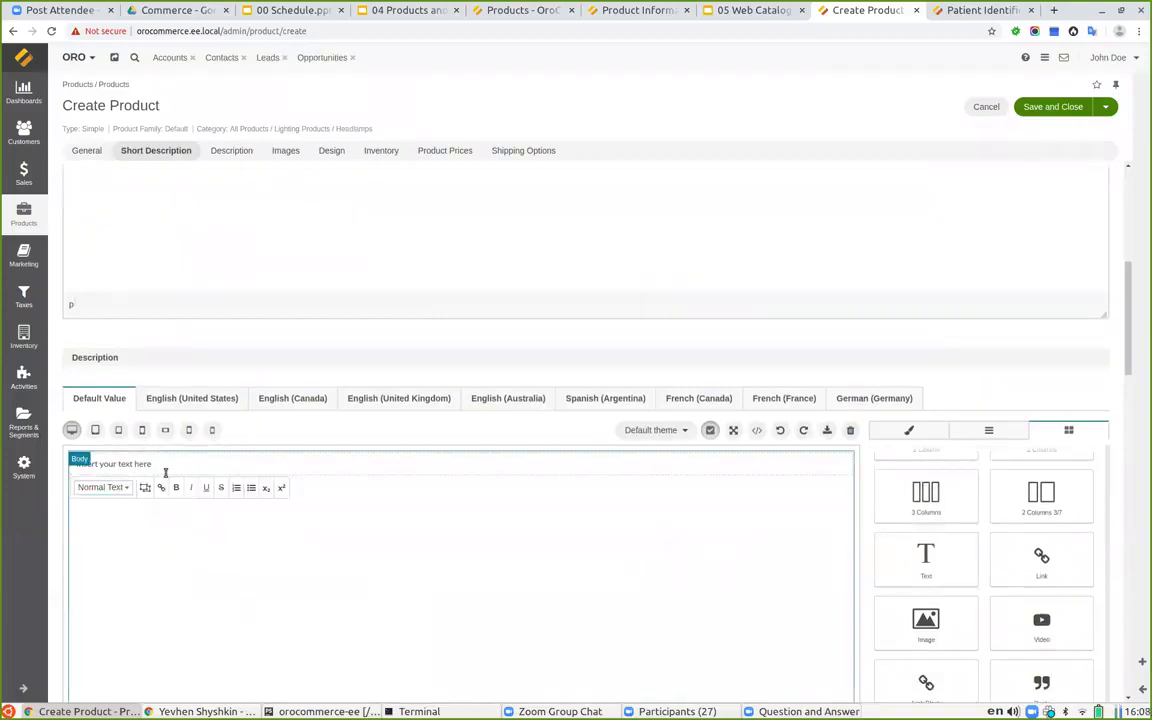
Step: Replace the new text block's placeholder with the copied short description text, "Test Headlamp Description"
scroll(145, 235, up, 1)
triple_click(95, 217)
key(ctrl+c)
click(162, 560)
key(ctrl+v)
key(ctrl+a)
key(ctrl+v)
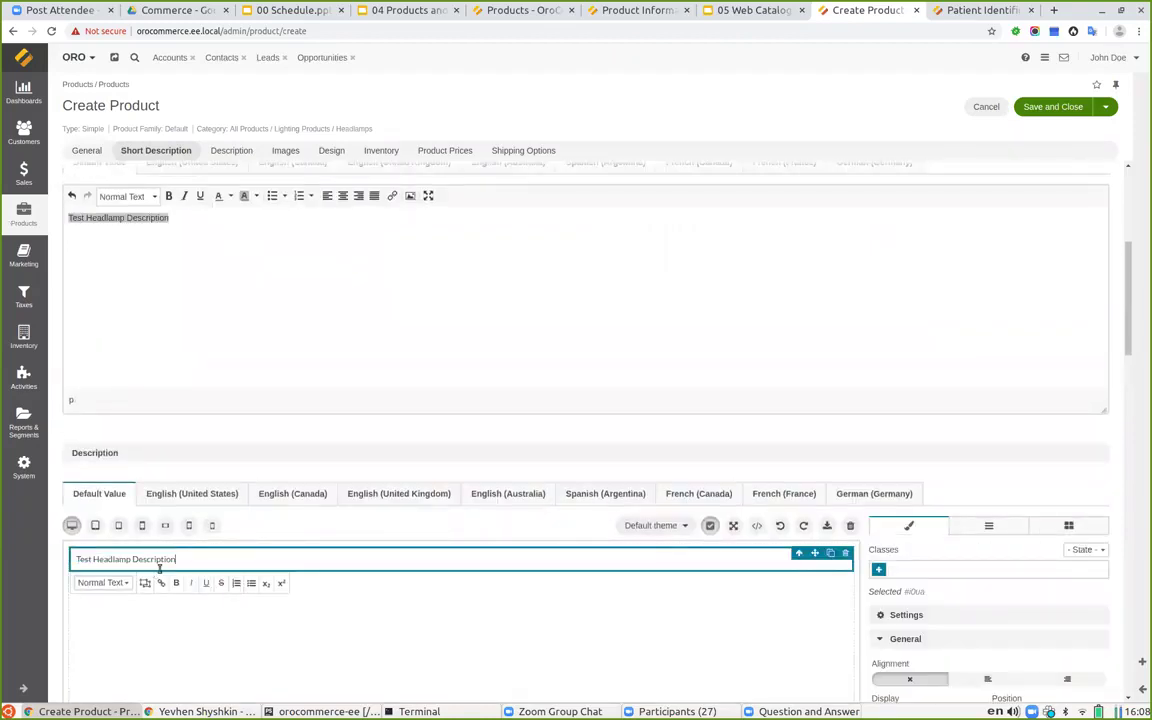
Step: Insert "Long" before the word "Description" in the description's text block
click(128, 560)
key(Right)
key(Right)
text(Long)
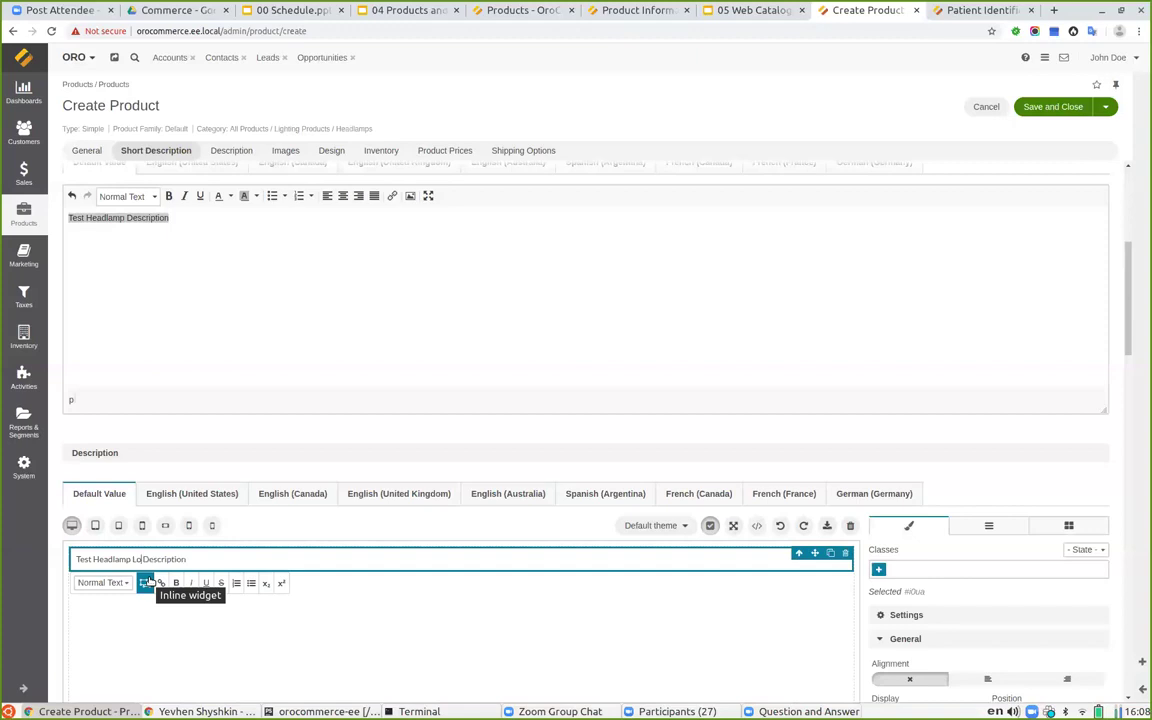
Step: Examine the product form's images, design, inventory, product prices and shipping options sections, and return to the general details
scroll(700, 500, down, 3)
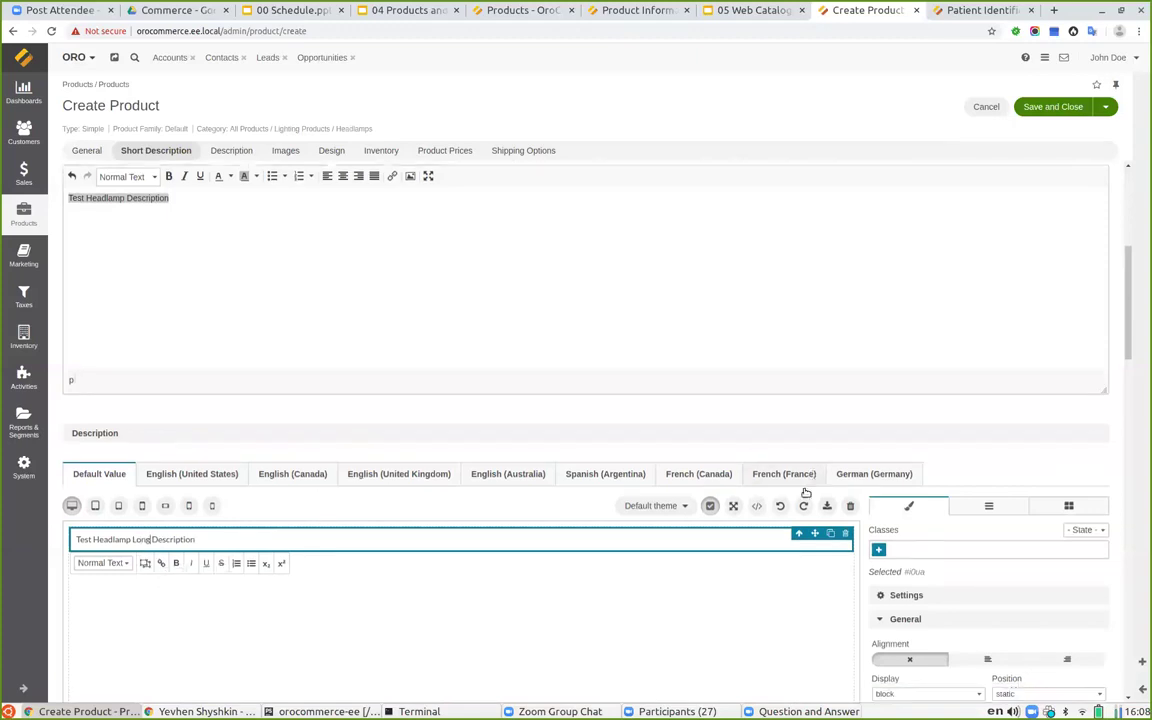
scroll(520, 460, up, 1)
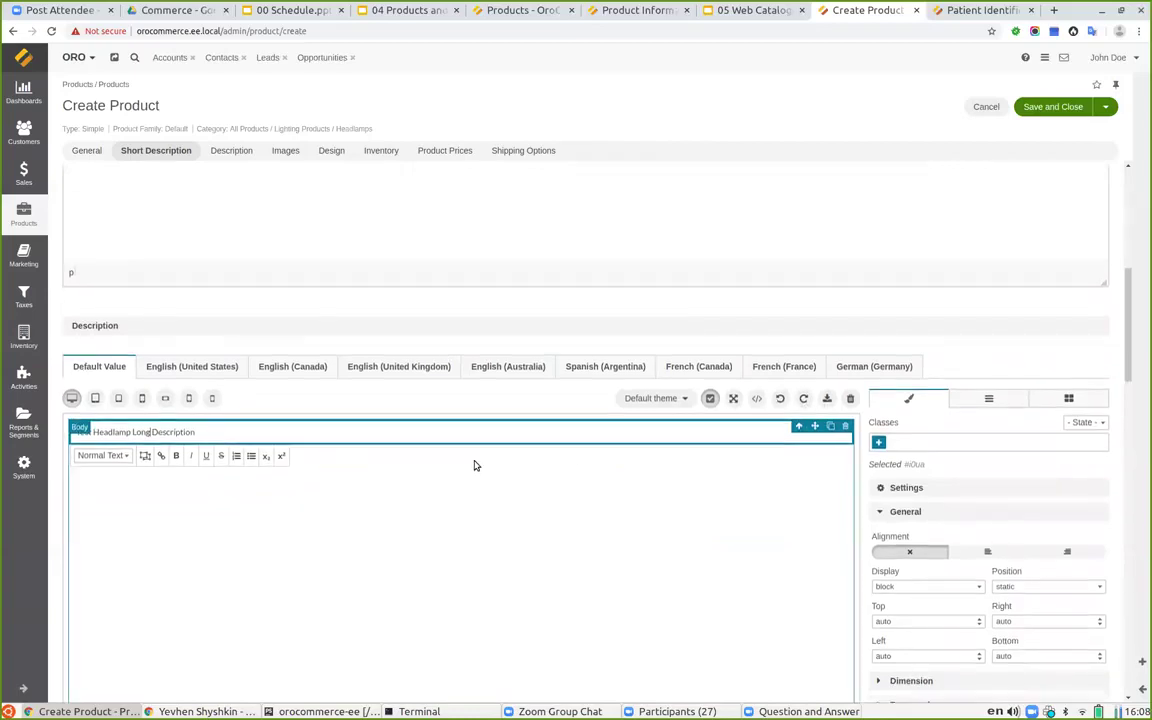
scroll(474, 464, down, 3)
scroll(474, 464, down, 2)
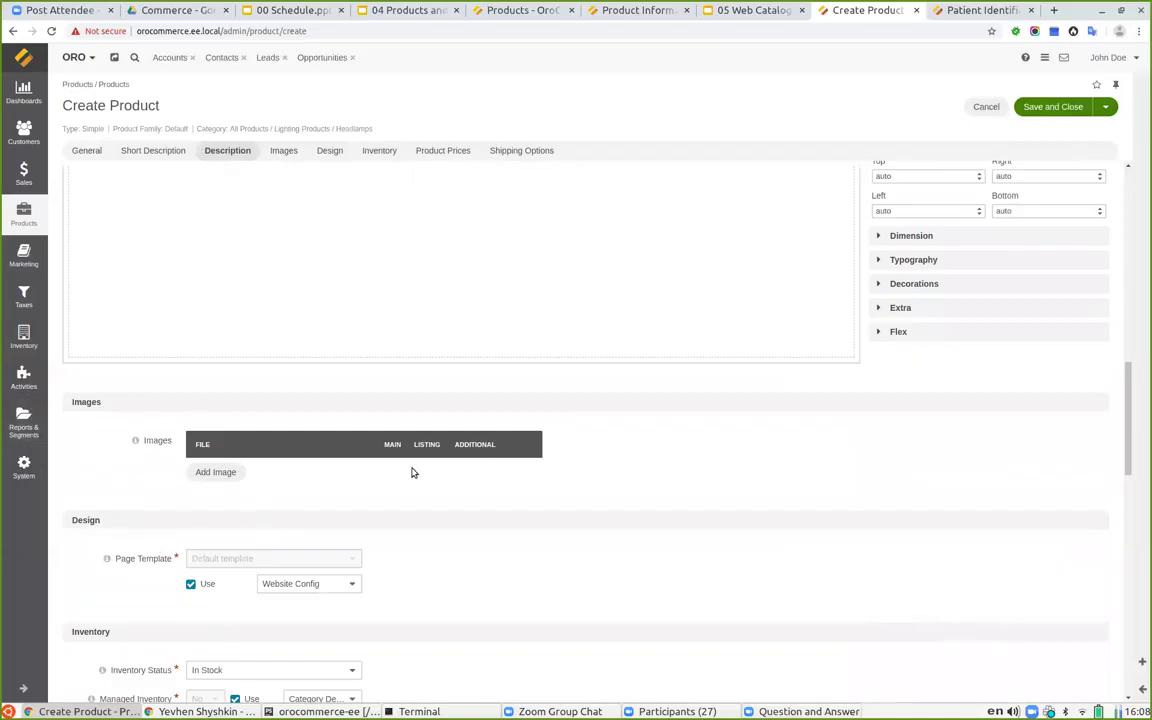
scroll(434, 445, down, 1)
scroll(494, 455, down, 2)
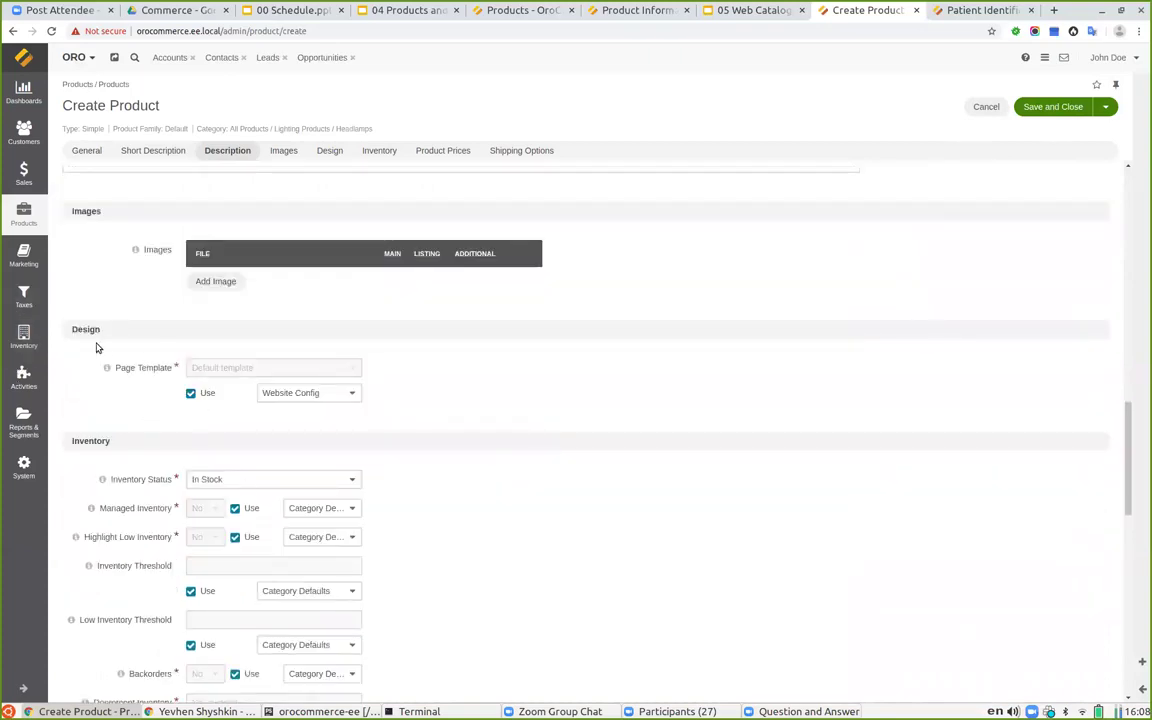
scroll(86, 426, down, 2)
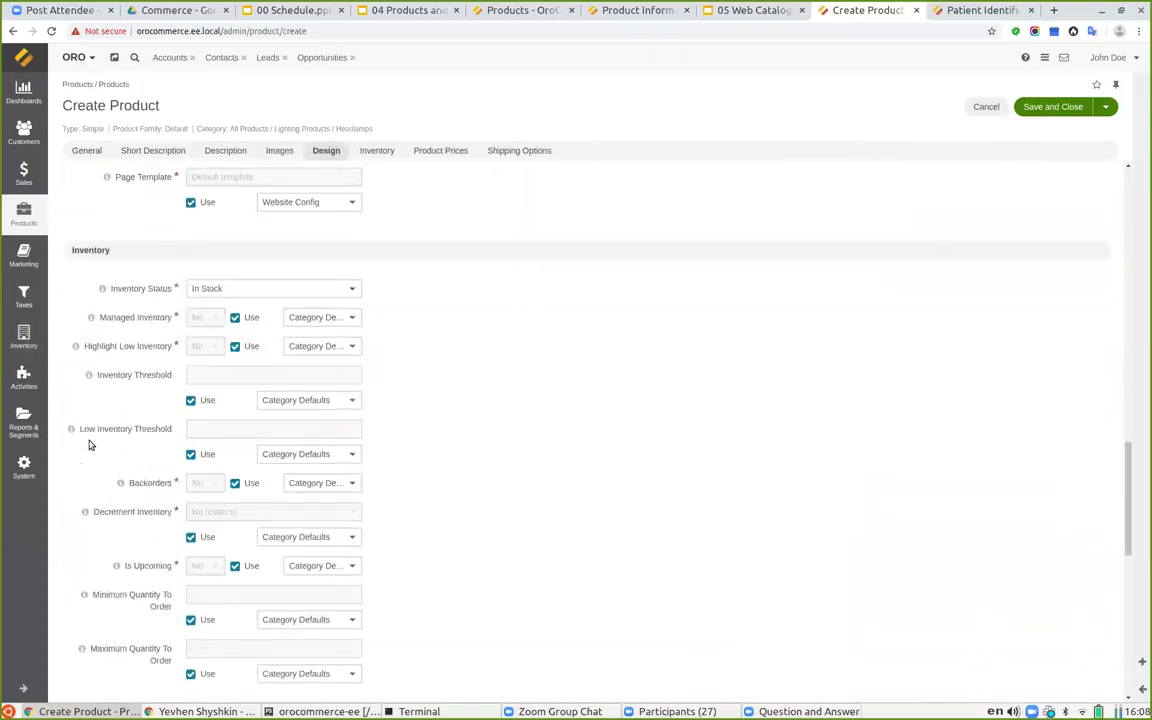
scroll(103, 402, down, 4)
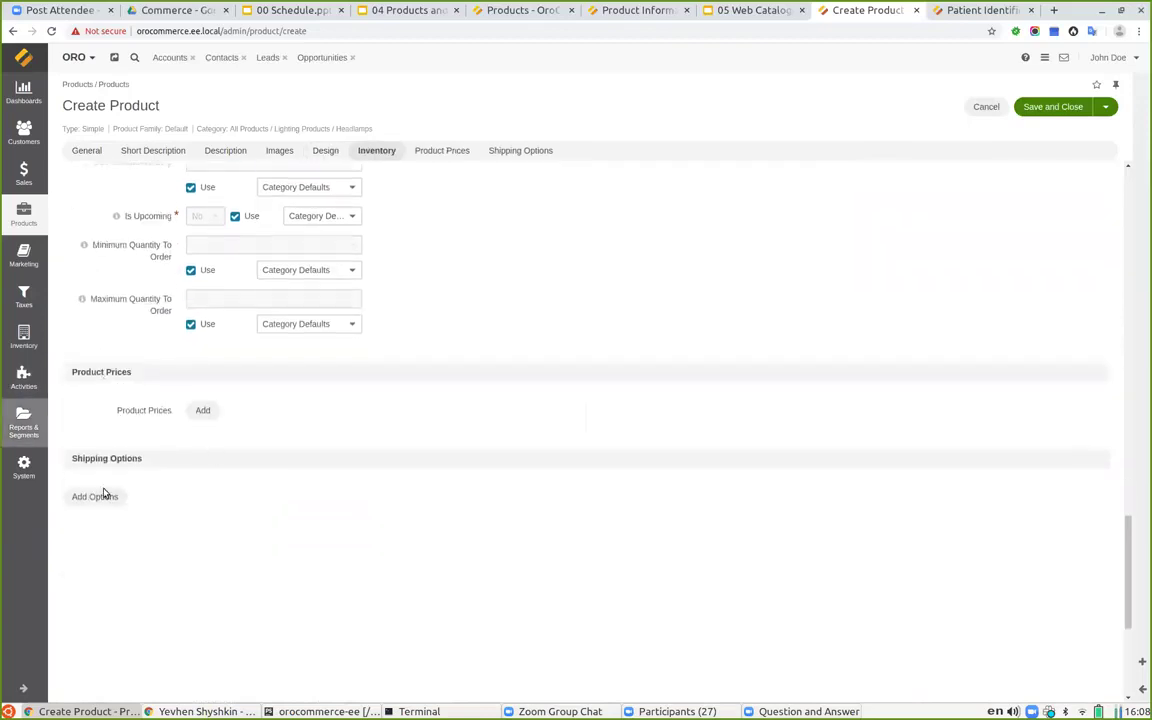
scroll(380, 491, up, 1)
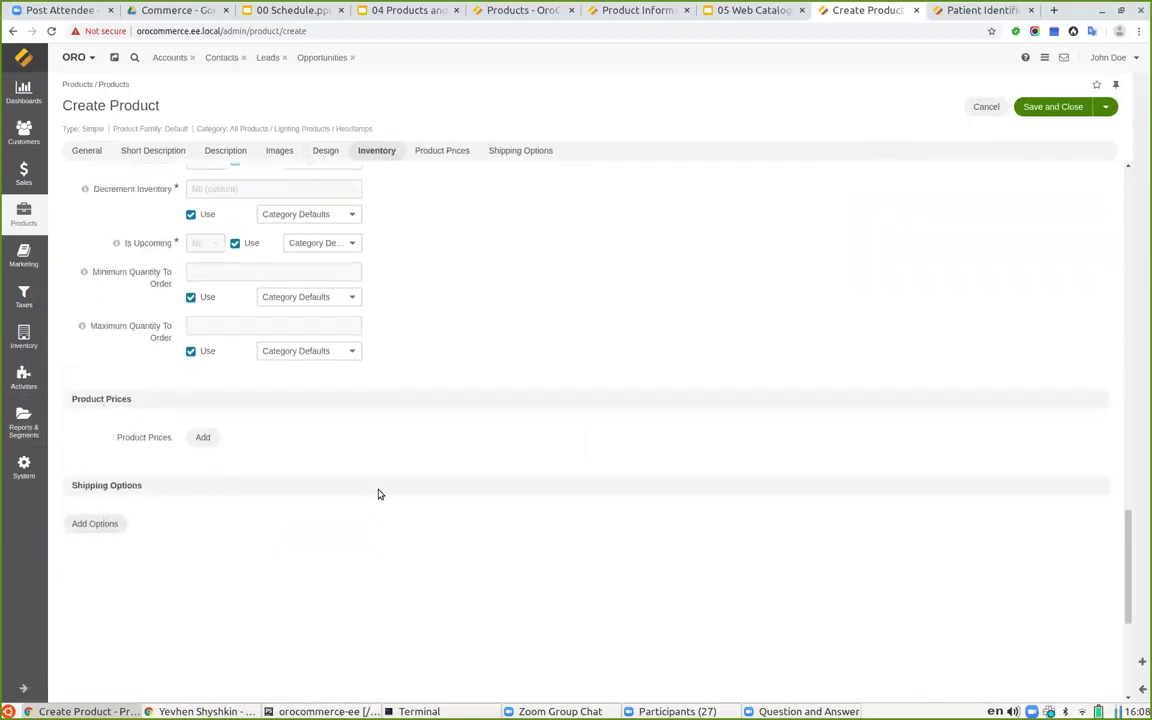
scroll(377, 500, up, 1)
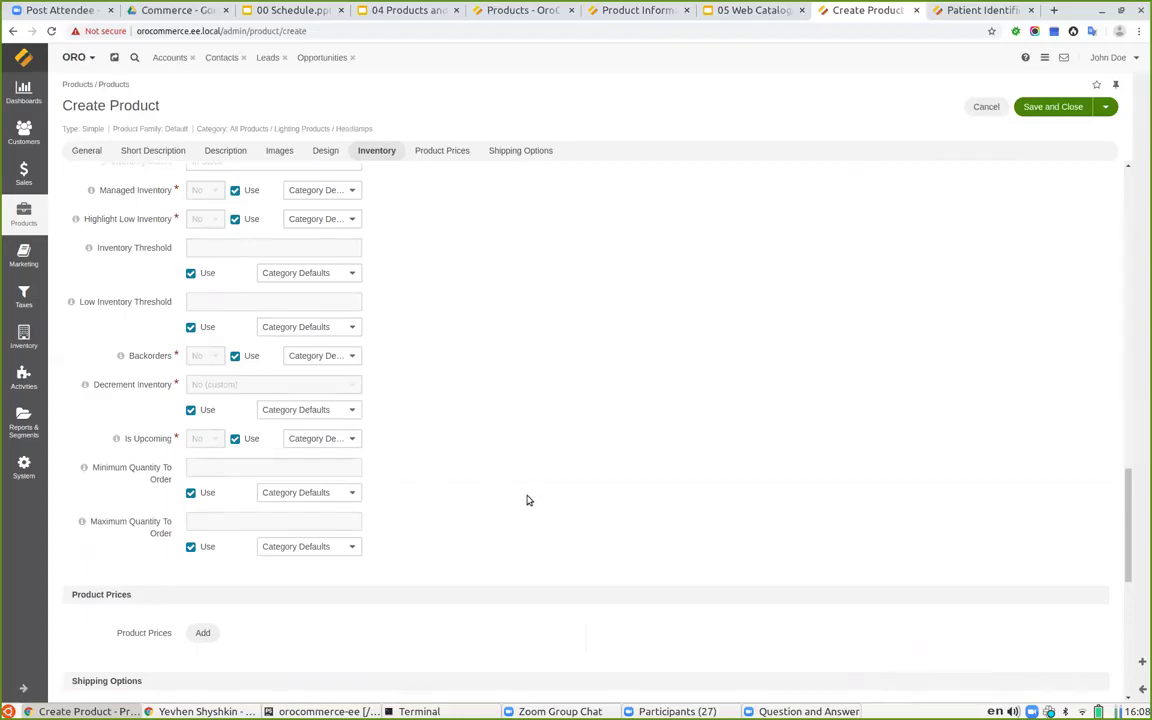
scroll(518, 490, up, 12)
scroll(519, 495, up, 3)
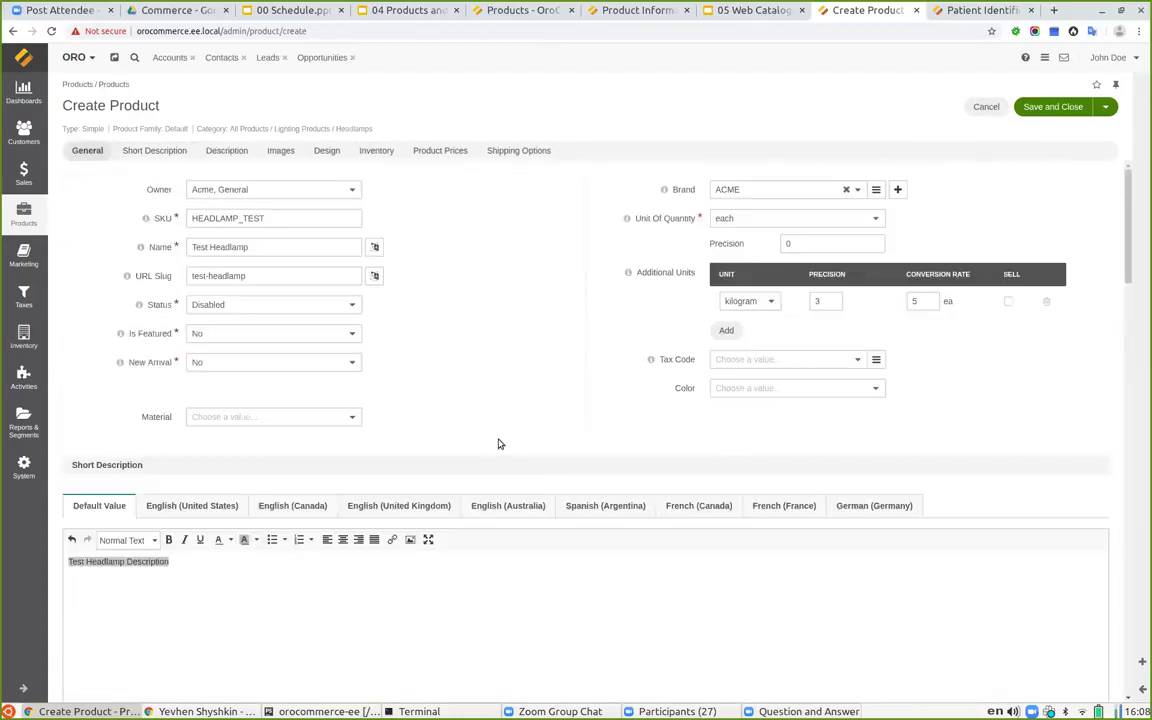
Step: Save the new product and search the OroCommerce storefront for its SKU, HEADLAMP_TEST
click(1043, 107)
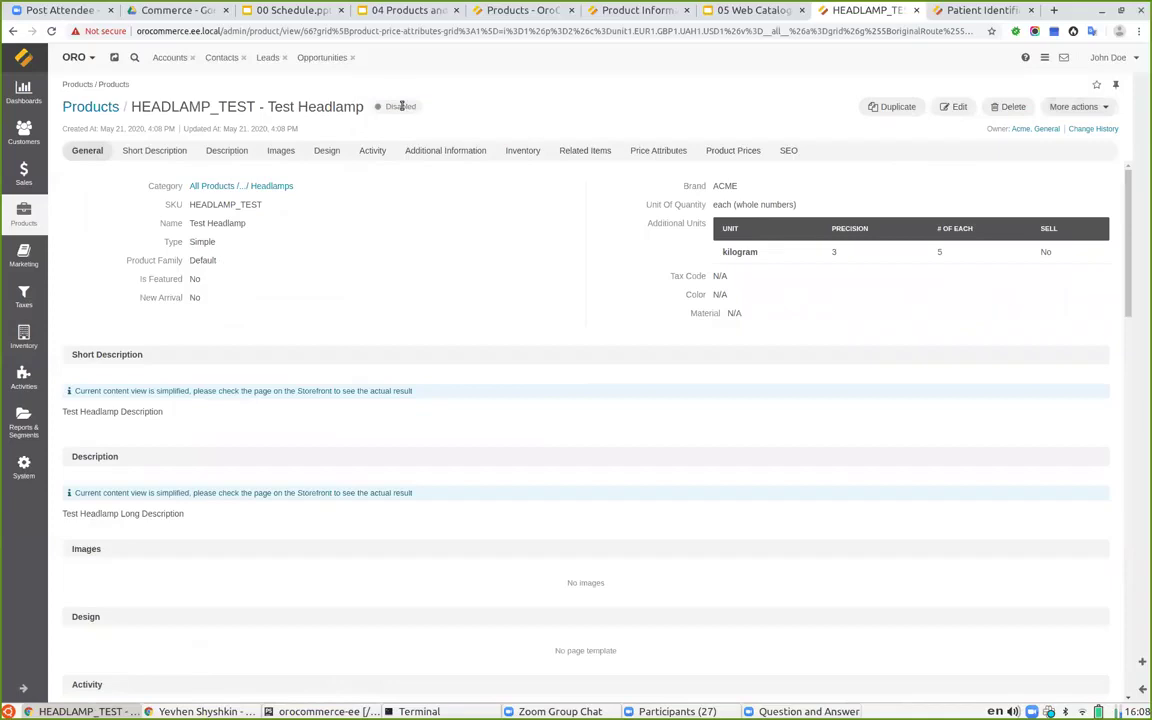
double_click(177, 108)
key(ctrl+c)
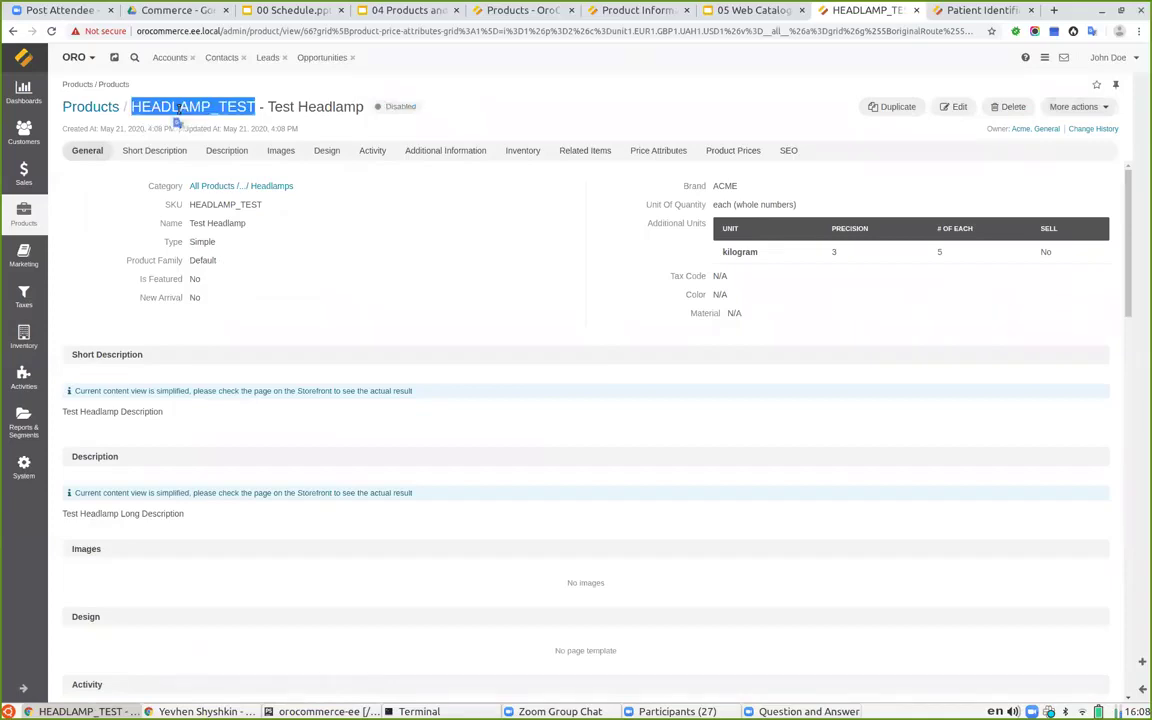
click(985, 10)
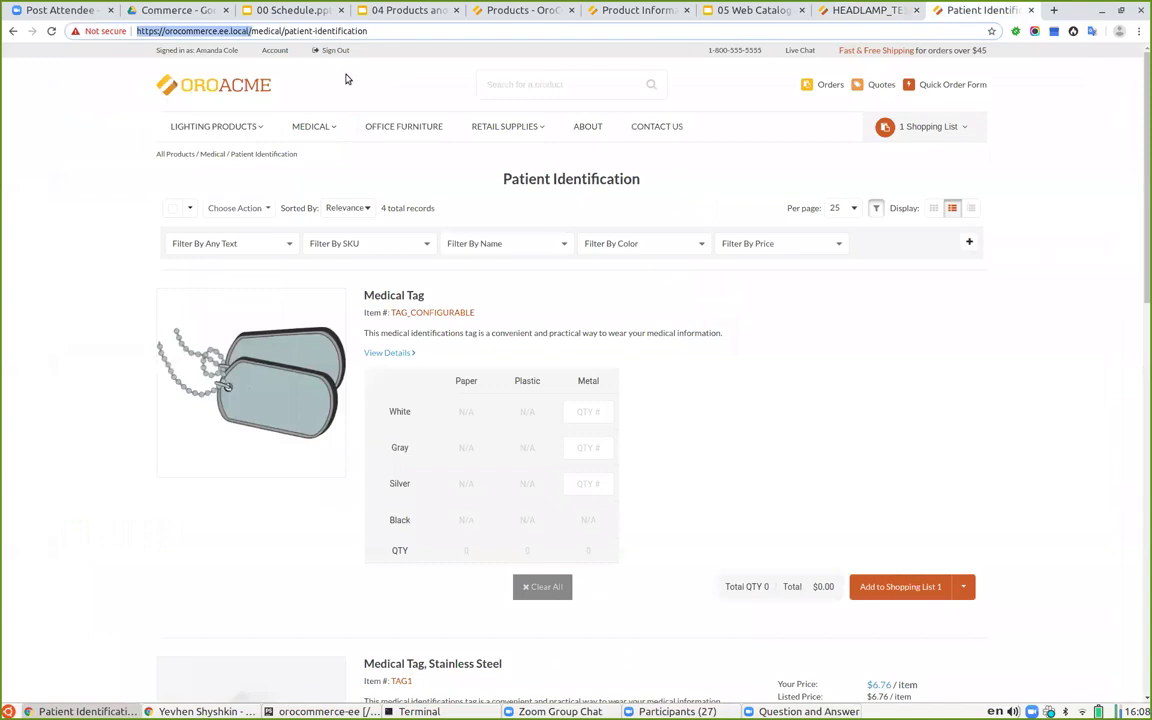
click(528, 83)
key(ctrl+v)
key(Return)
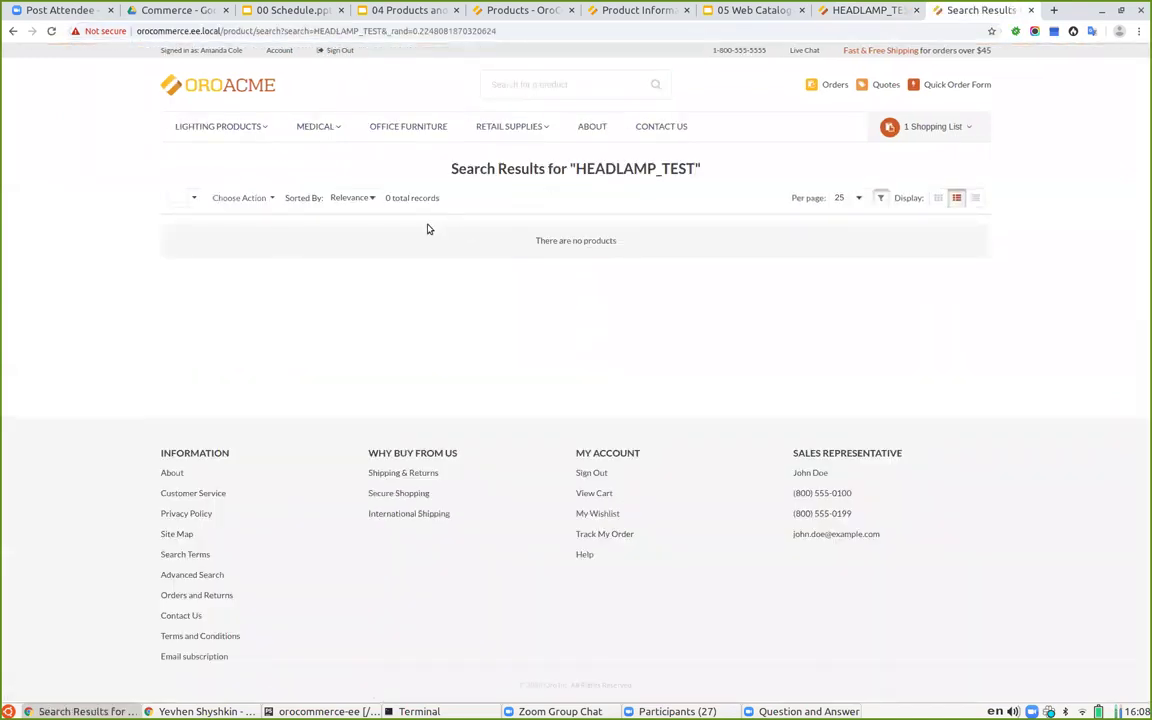
Step: Return to the back-office, set the Test Headlamp product's status to Enabled and save it
click(857, 11)
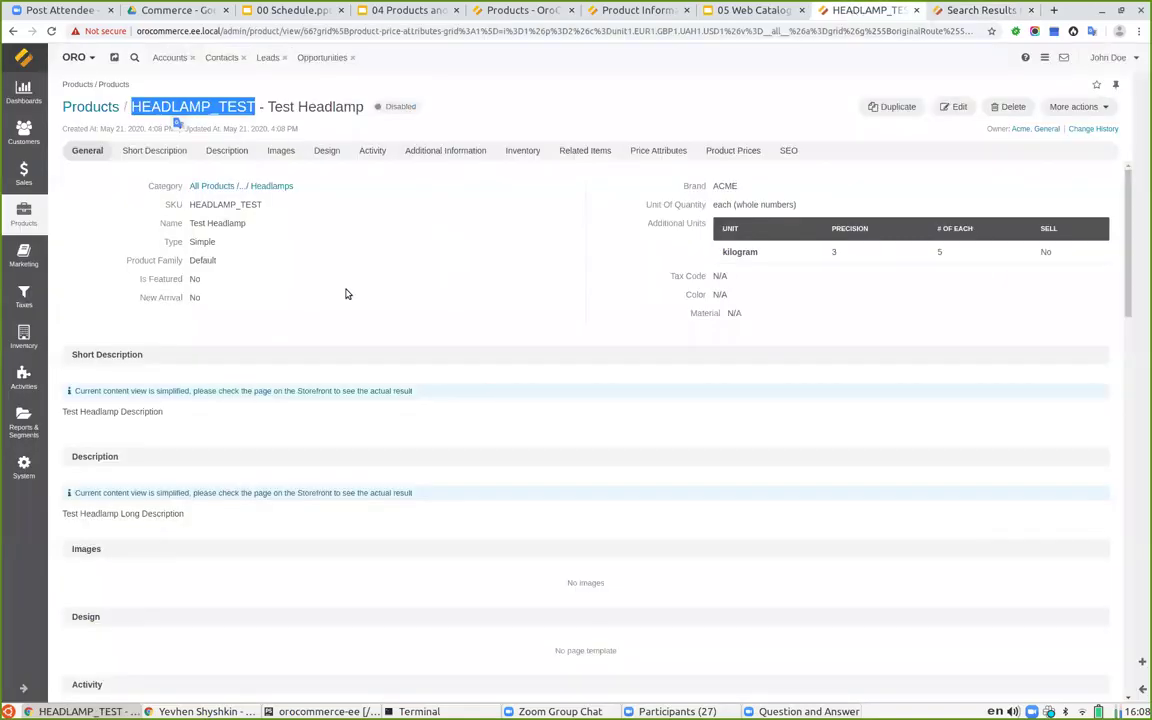
click(953, 106)
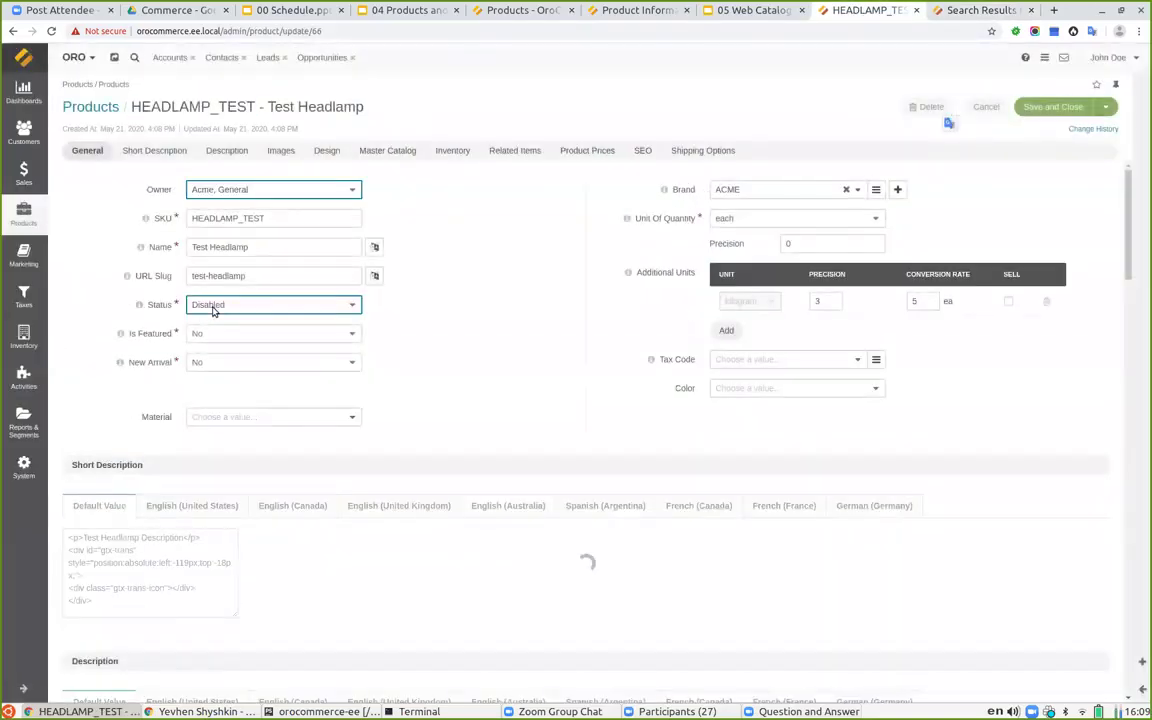
click(218, 305)
click(202, 329)
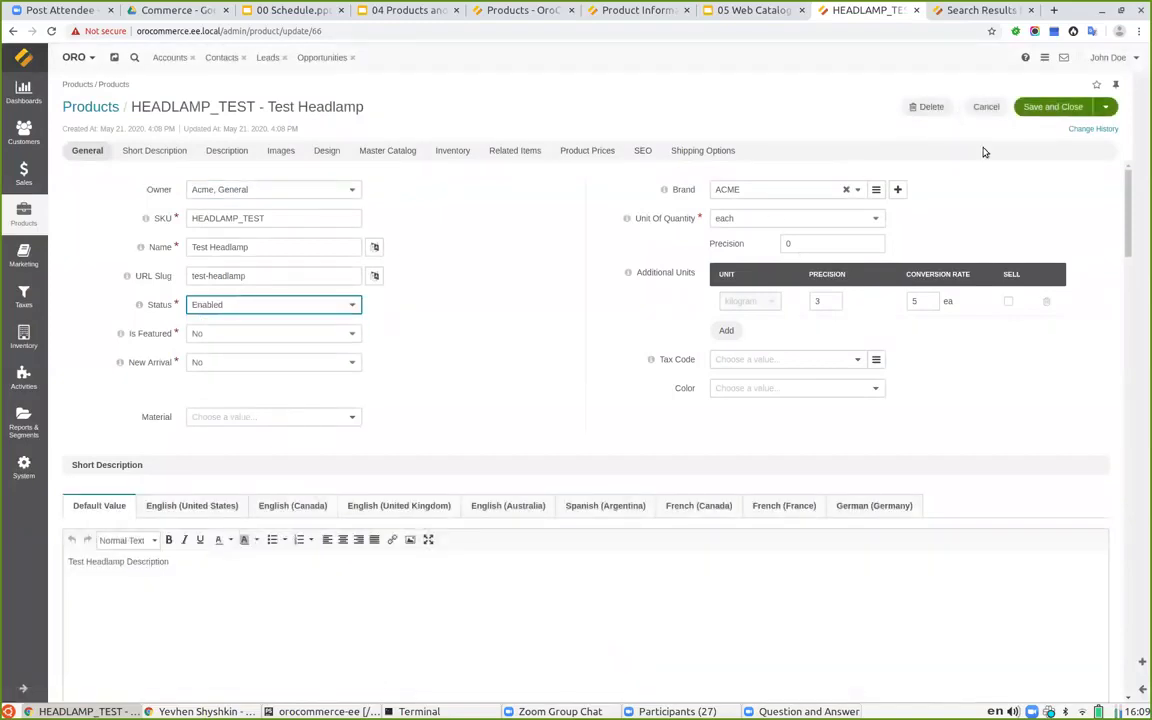
click(1043, 108)
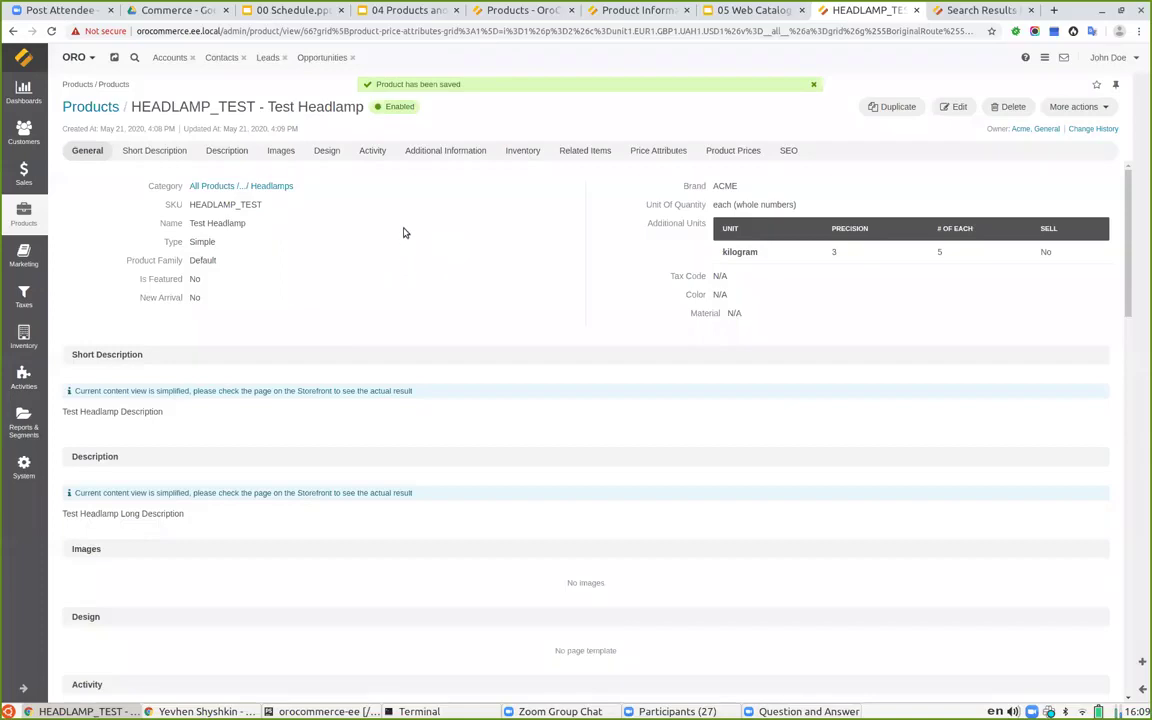
Step: Refresh the storefront search results and check the long description on the Test Headlamp product page
click(963, 12)
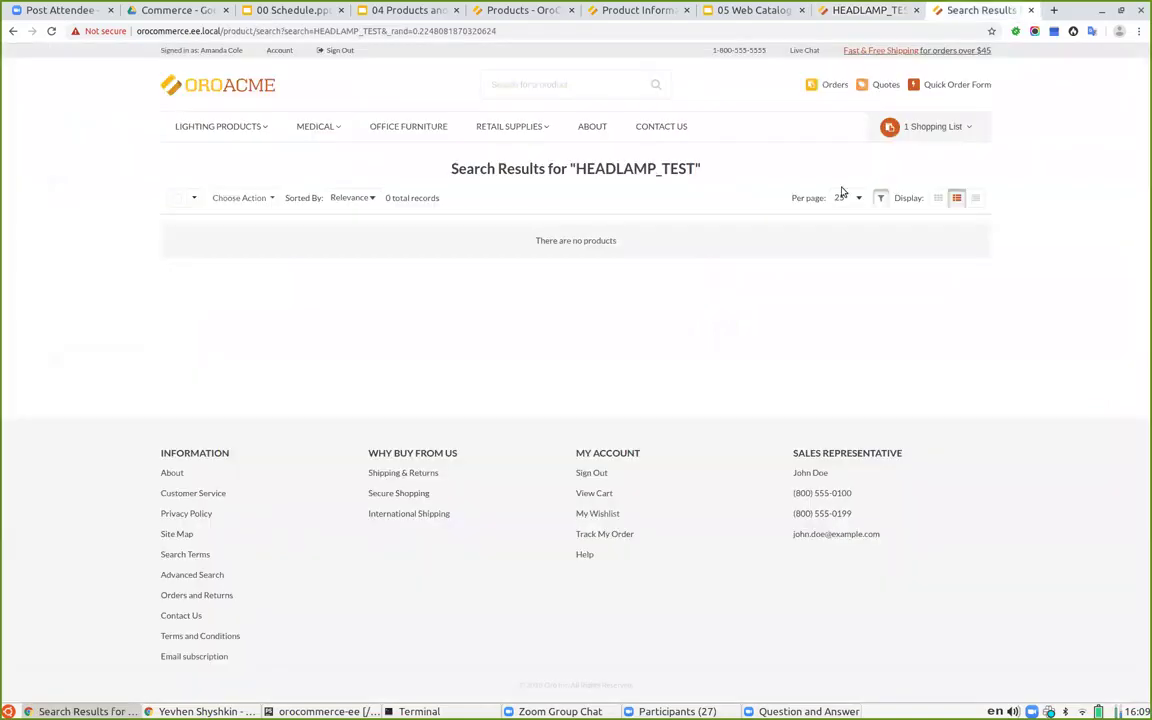
key(F5)
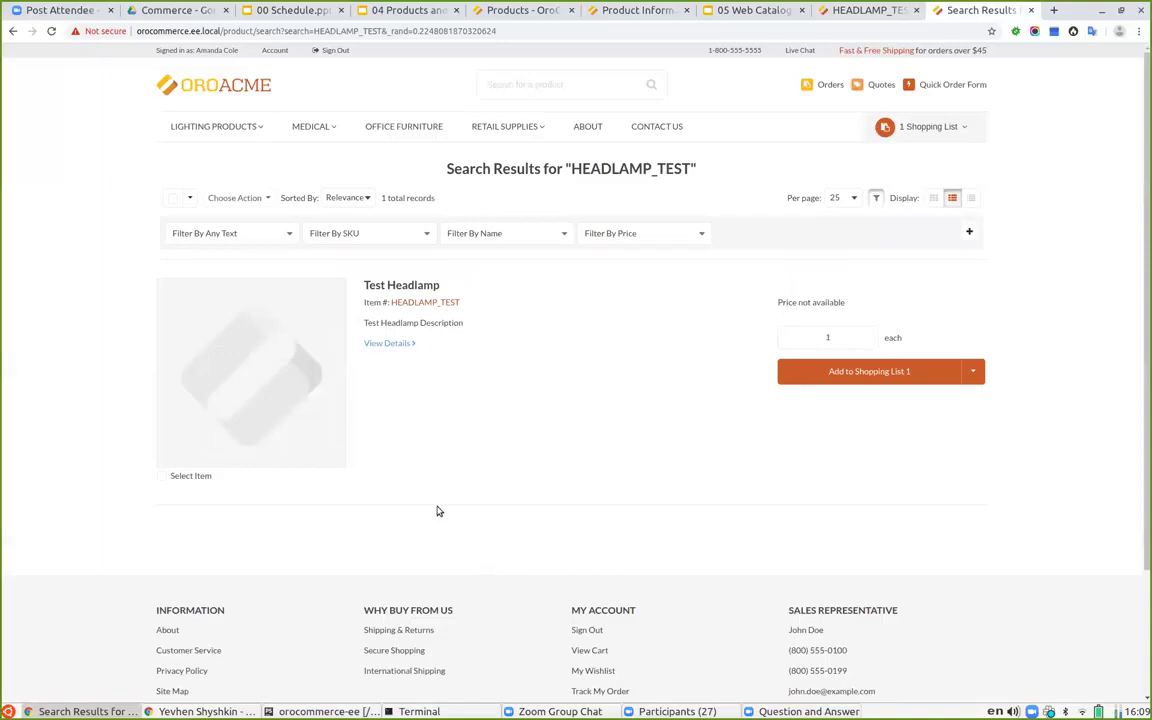
click(384, 343)
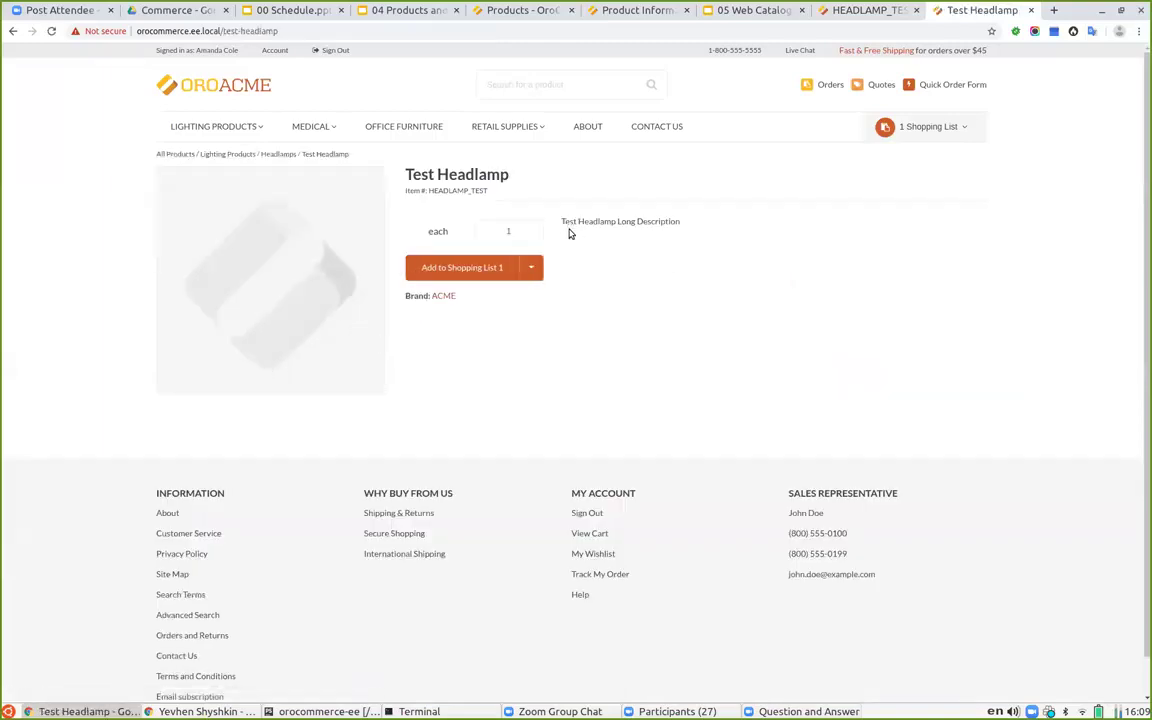
drag(562, 221, 743, 232)
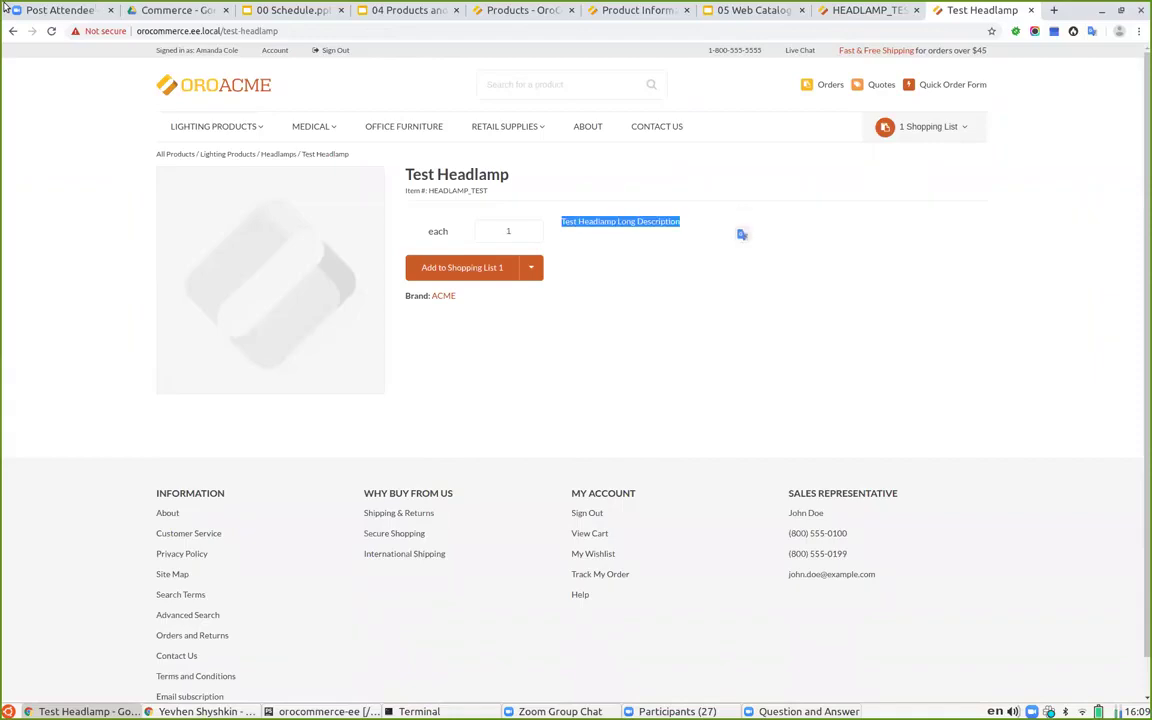
Step: Go back to the storefront search results and check Test Headlamp's short description and shopping list options
click(14, 33)
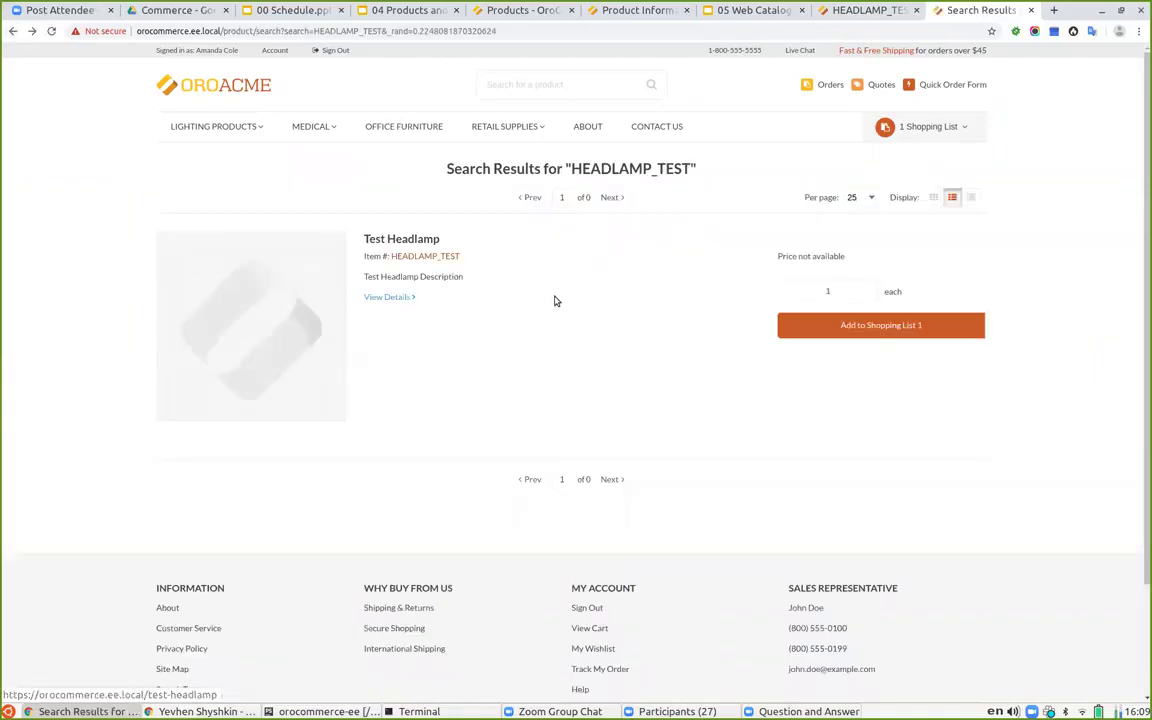
drag(468, 319, 352, 328)
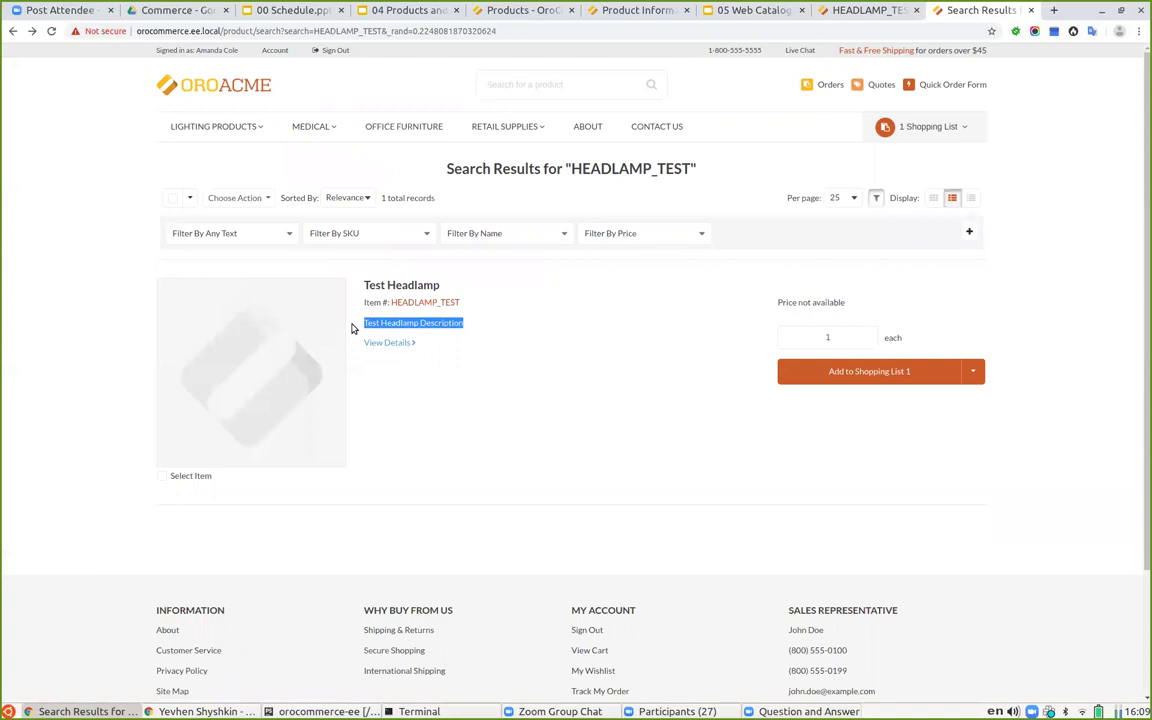
click(652, 433)
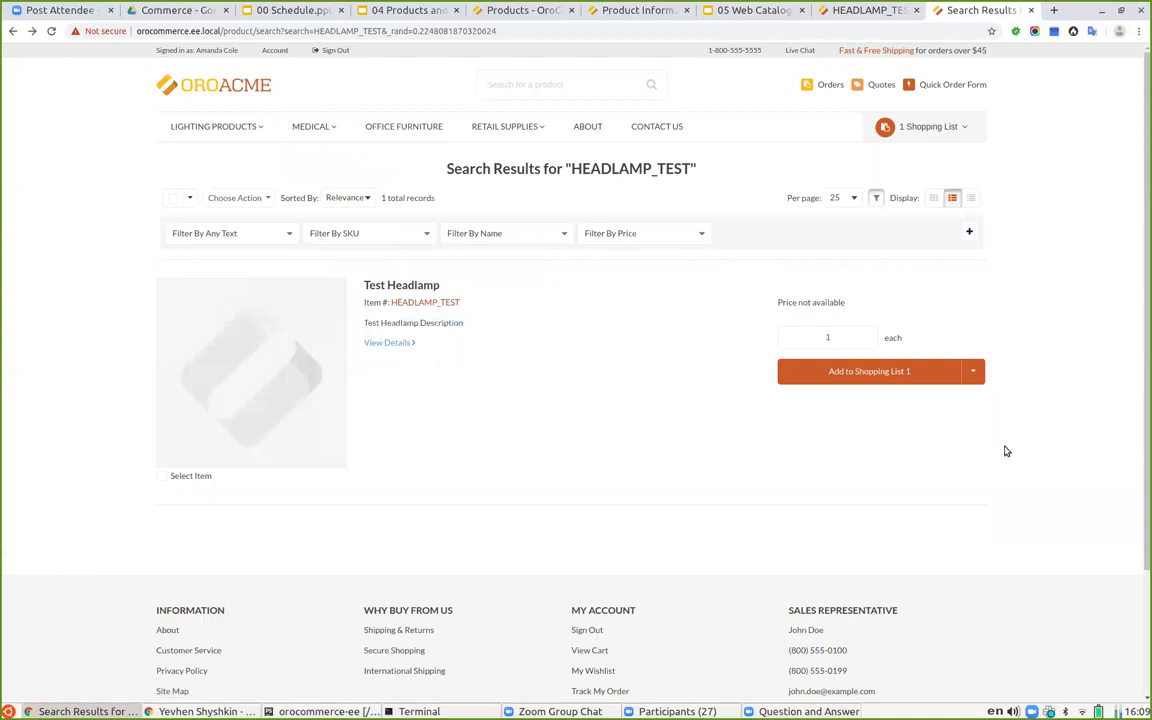
click(972, 371)
click(616, 434)
Step: Close the two Oro documentation pages on products and switch to the "04 Products and Master Catalog - Theory" slides
click(512, 10)
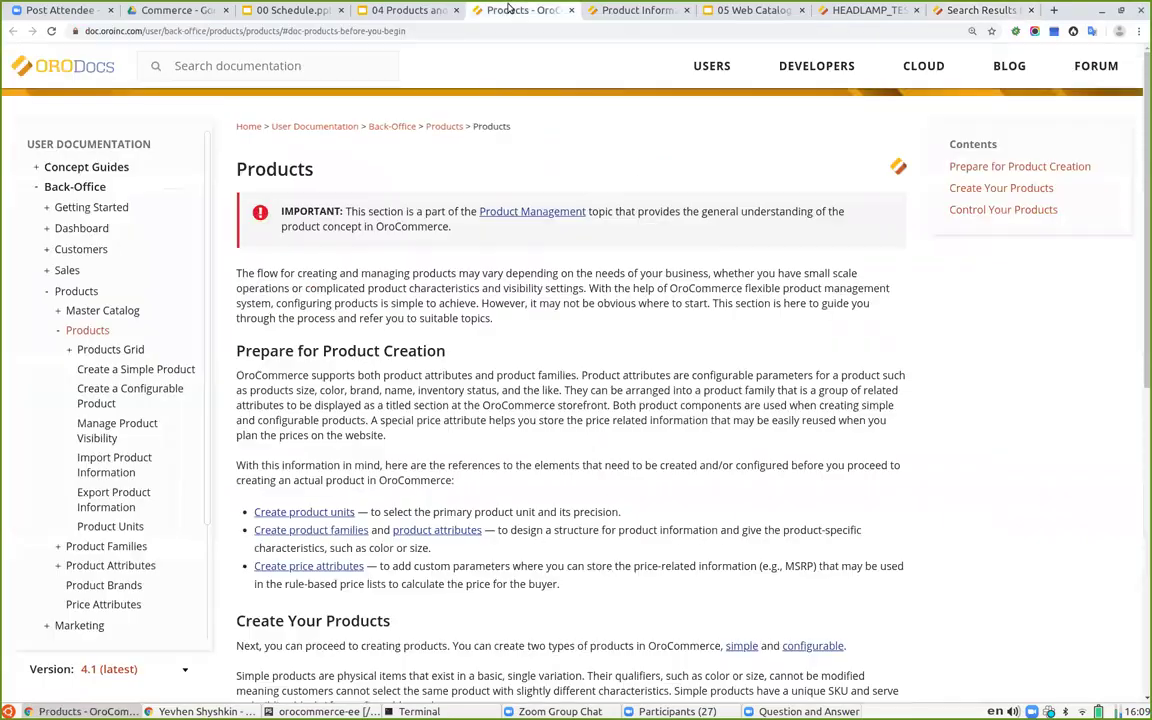
click(628, 12)
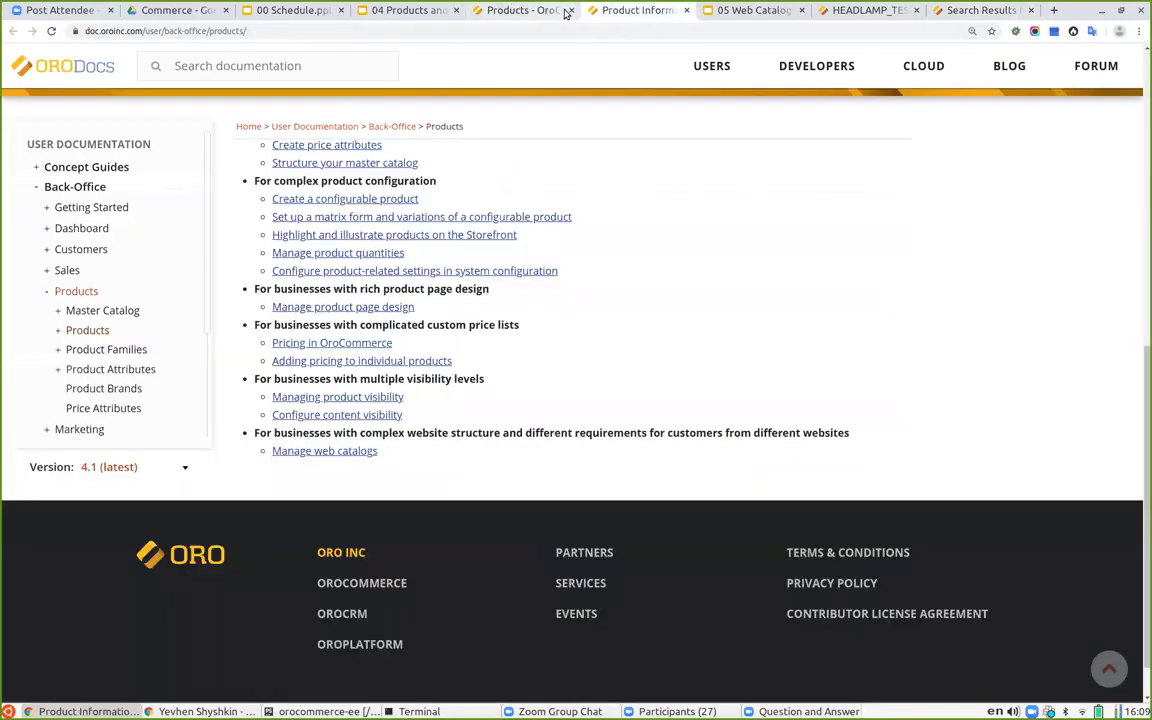
middle_click(512, 12)
key(ctrl+w)
click(400, 12)
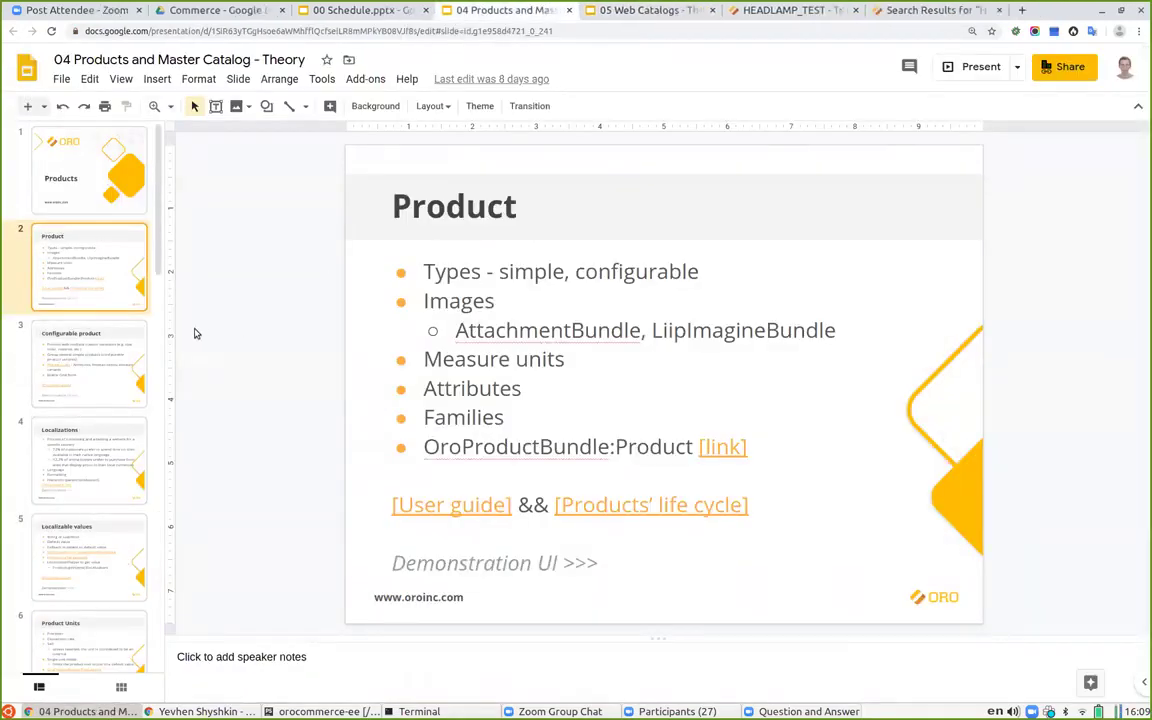
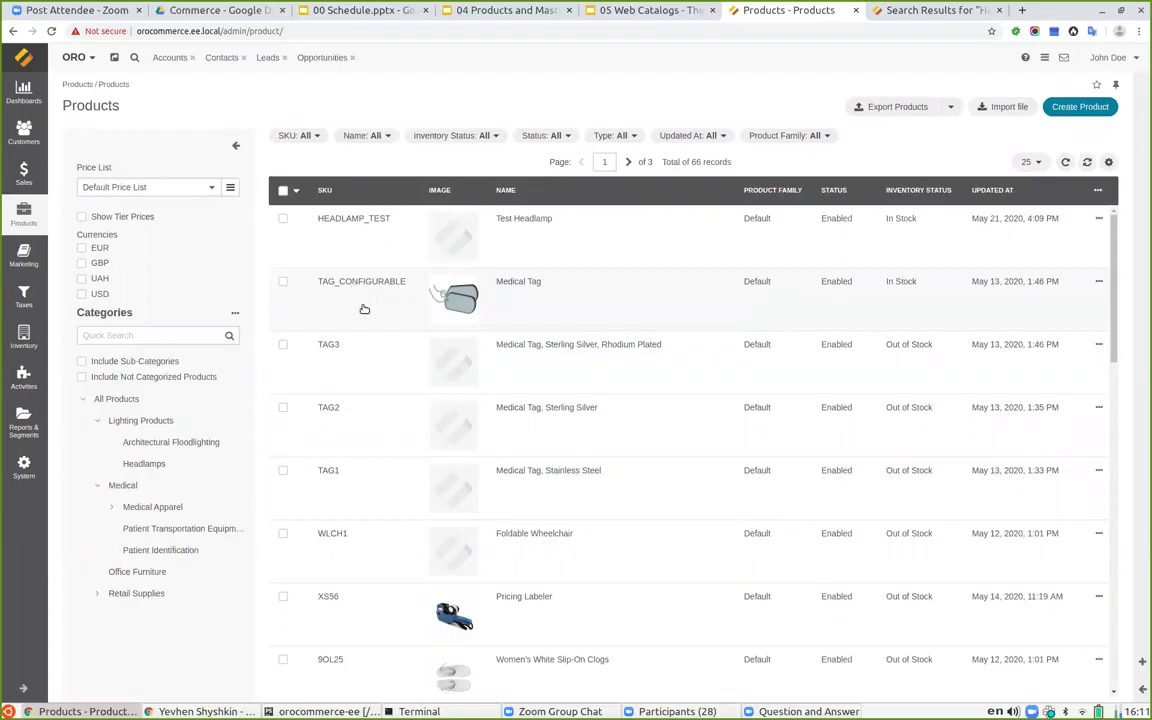
Step: Open the configurable product TAG_CONFIGURABLE for editing in the back-office and examine its configurable attributes
click(363, 310)
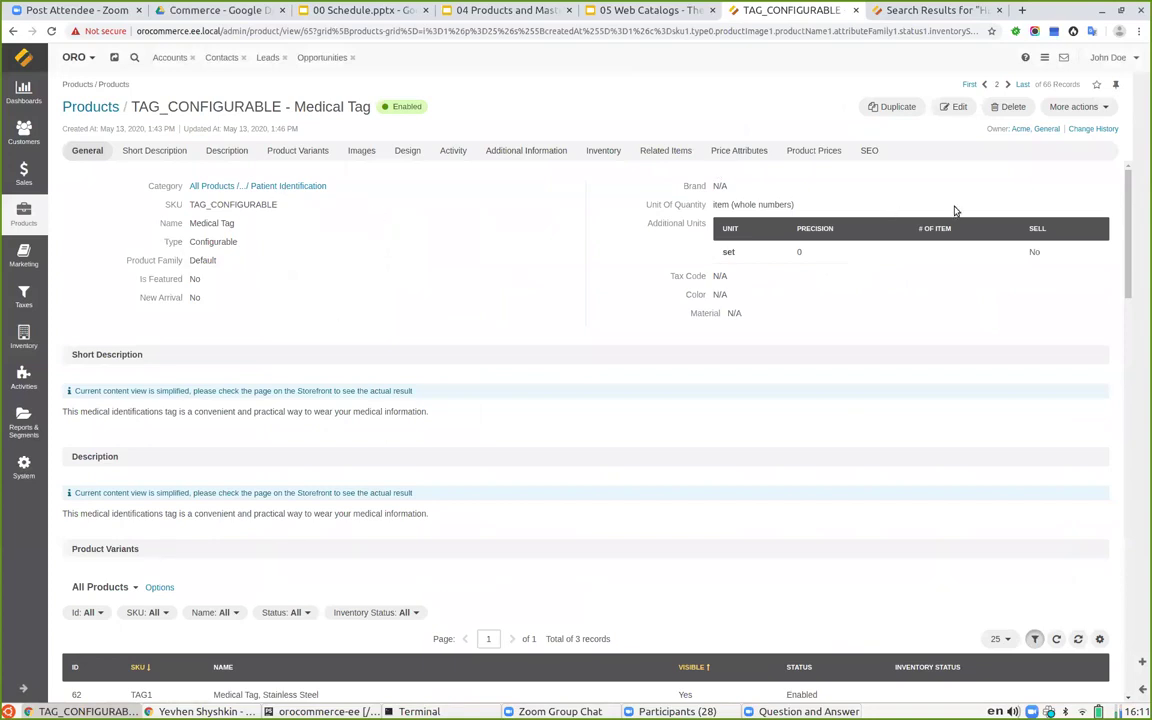
click(953, 106)
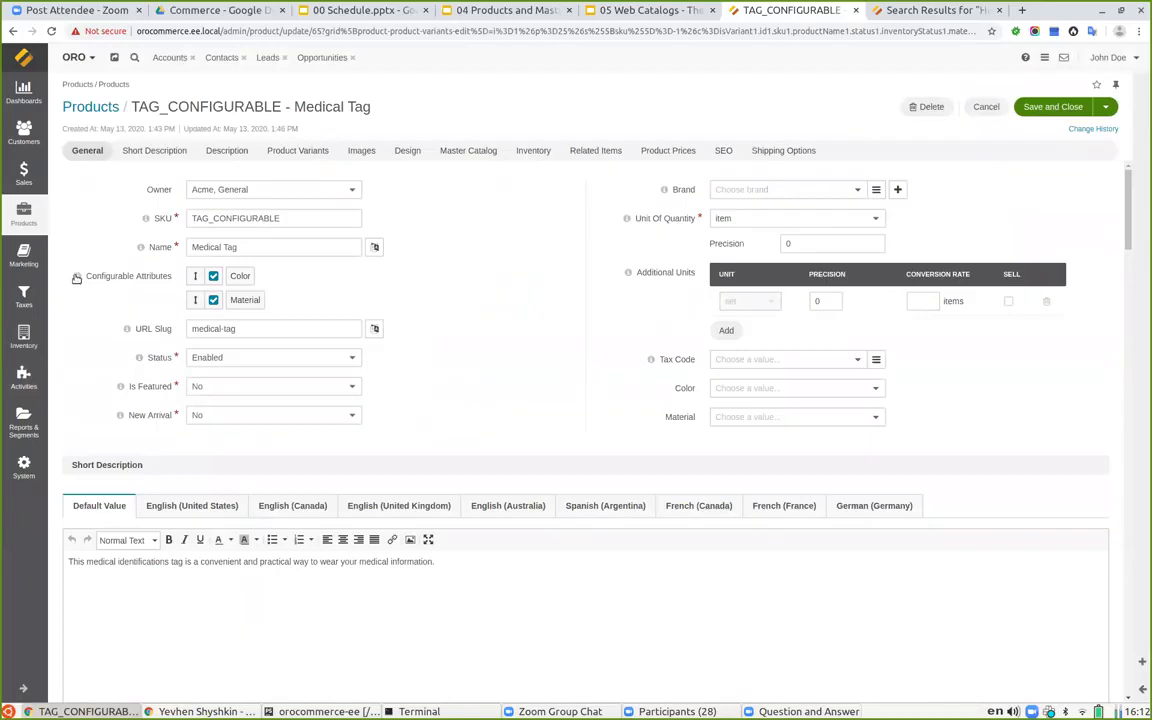
mouse_move(76, 278)
scroll(545, 303, down, 4)
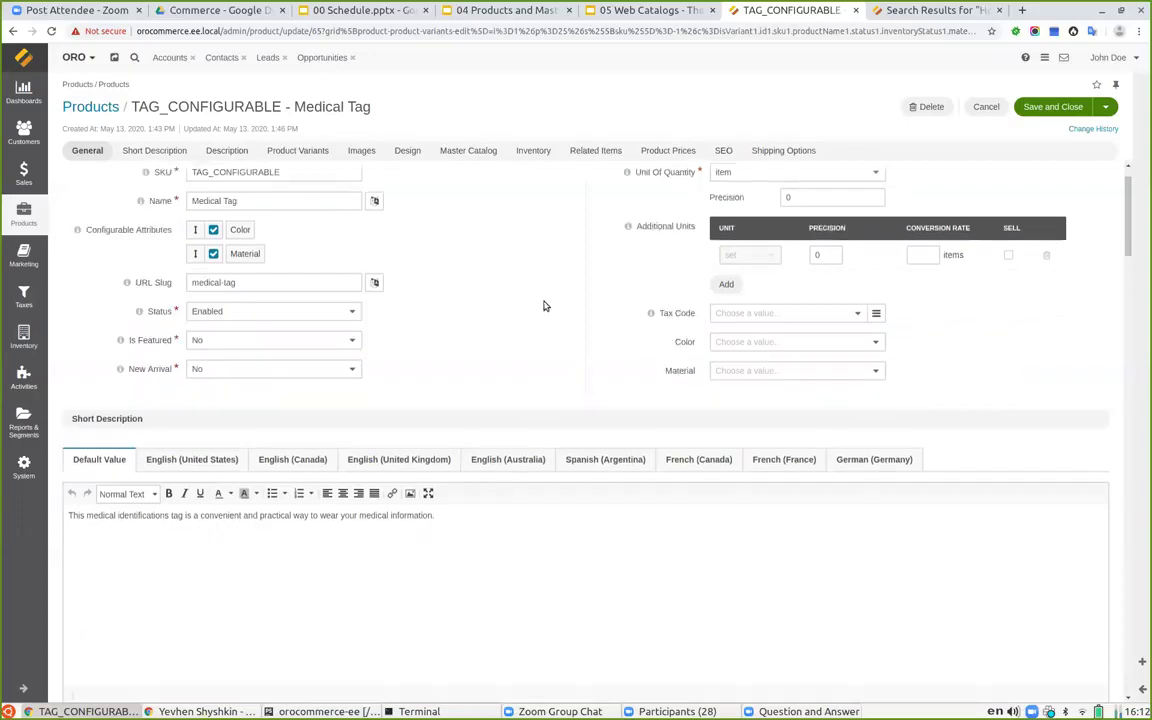
Step: Examine the product variants of TAG_CONFIGURABLE, checking which simple products are selected as its variants
click(293, 152)
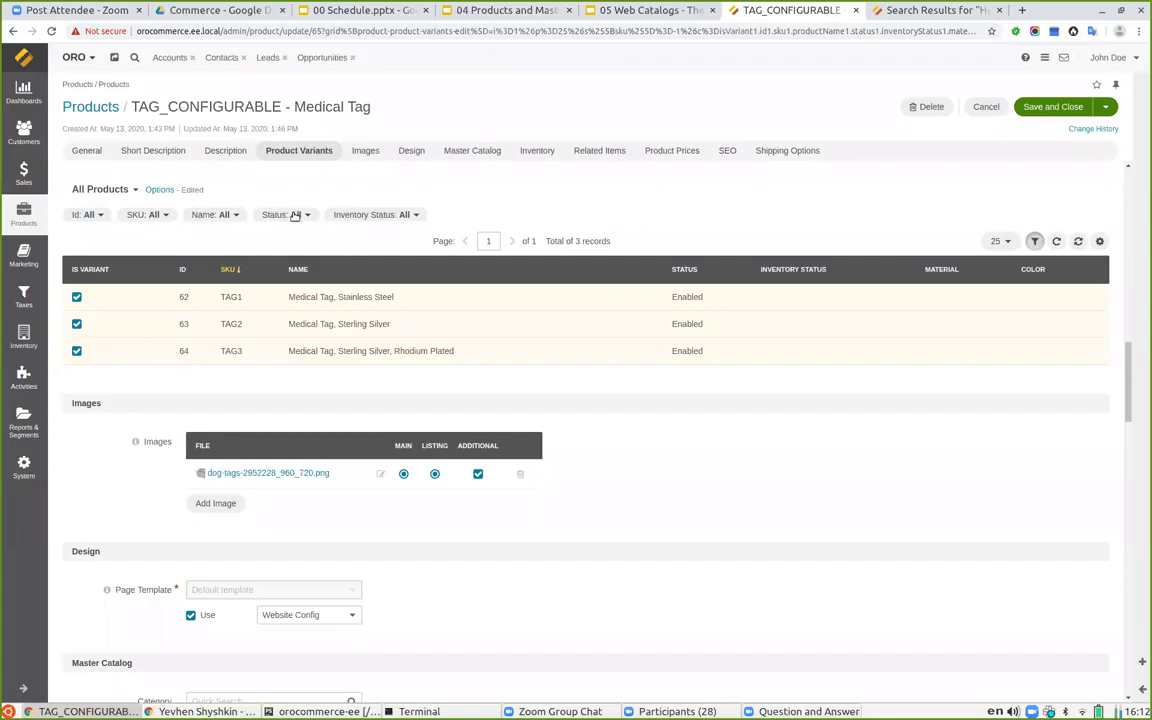
scroll(450, 250, up, 5)
scroll(316, 275, up, 5)
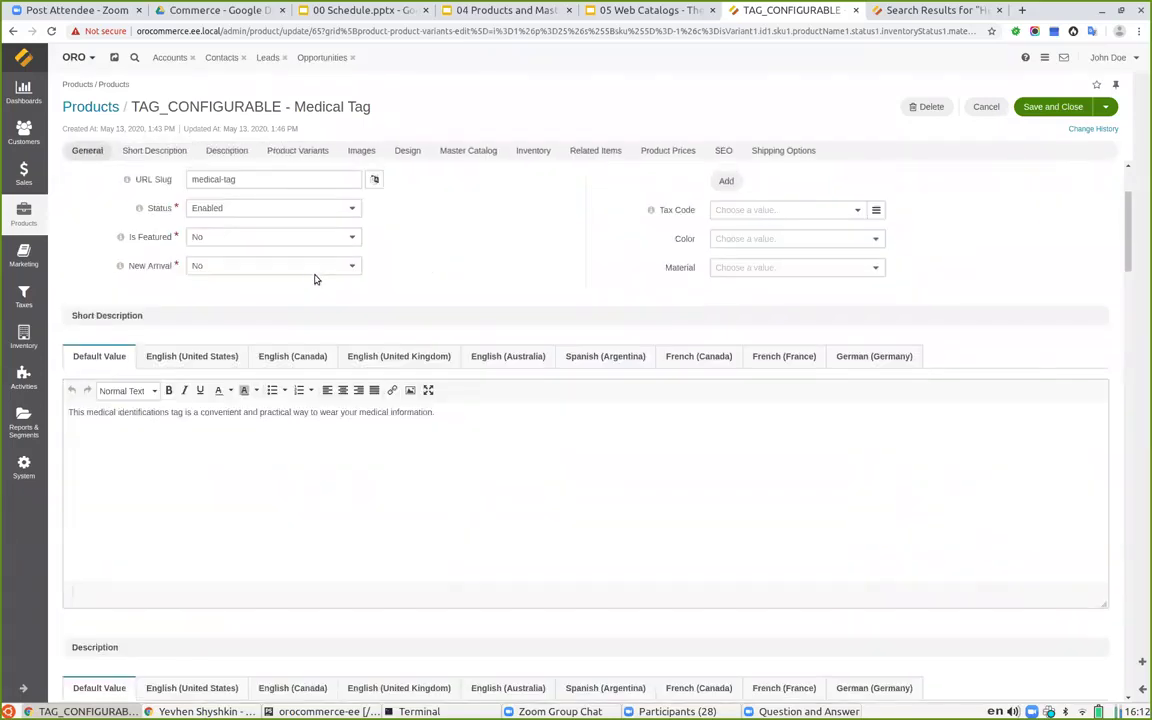
scroll(270, 320, down, 3)
scroll(280, 320, down, 10)
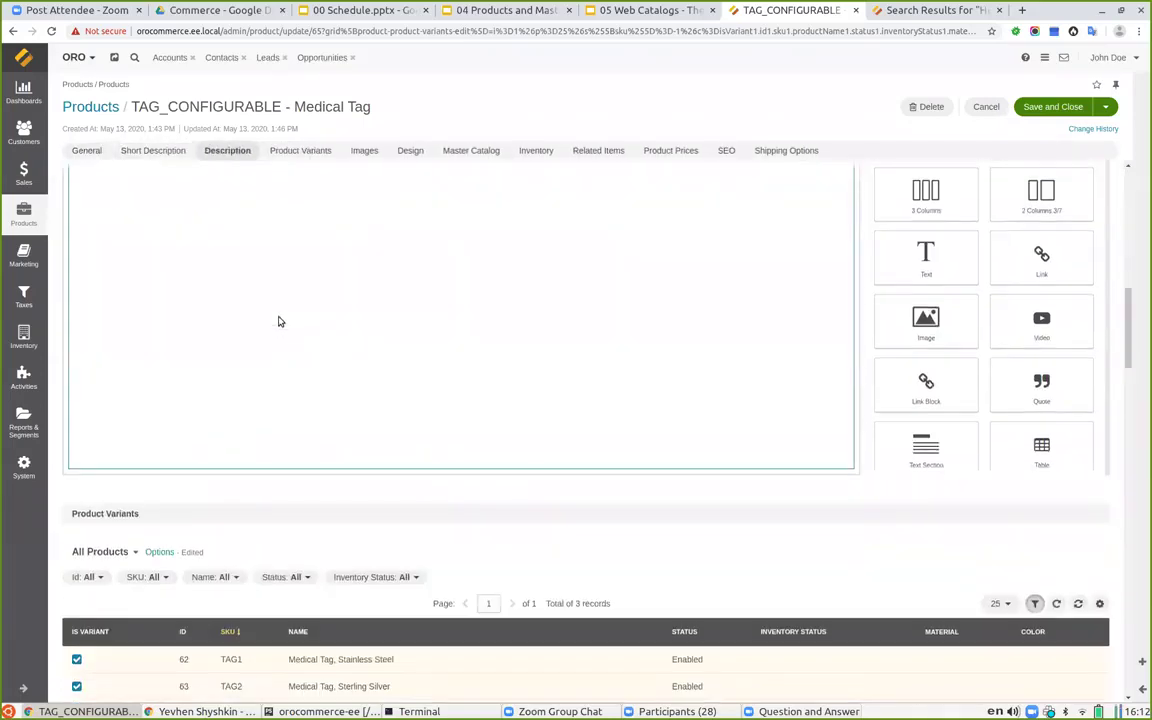
click(76, 351)
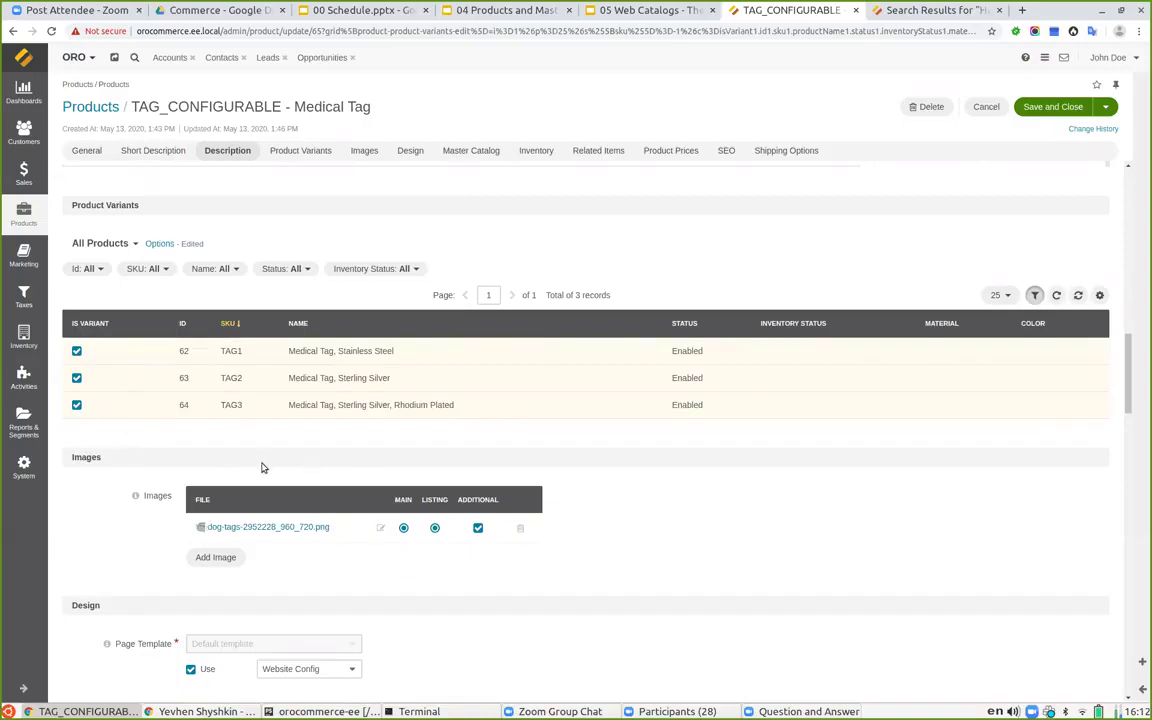
scroll(575, 351, down, 3)
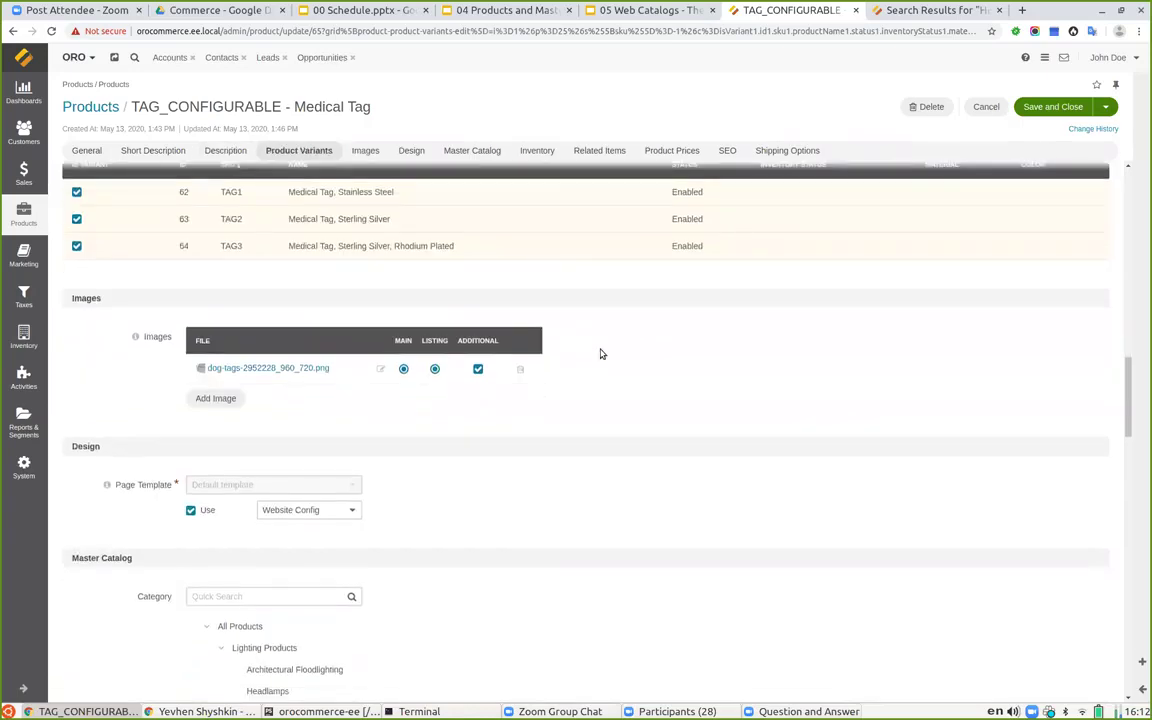
scroll(680, 340, up, 2)
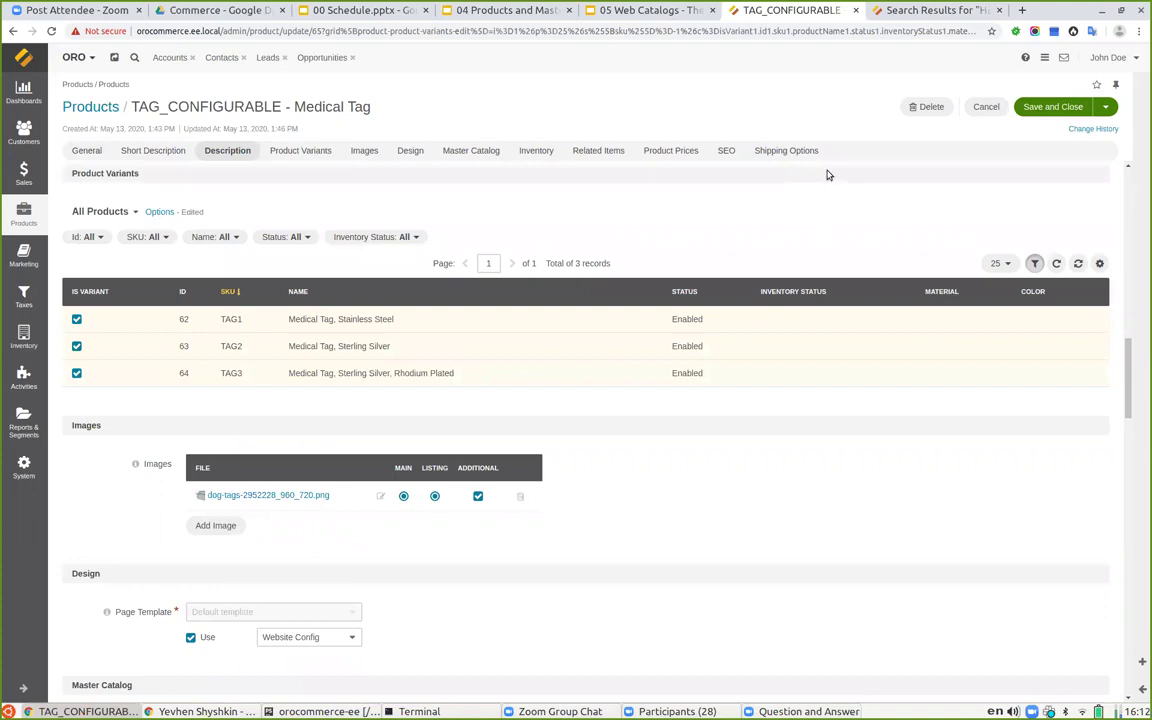
Step: Switch to the storefront and open the Patient Identification category under Medical to view the Medical Tag's variant matrix
click(904, 13)
mouse_move(238, 118)
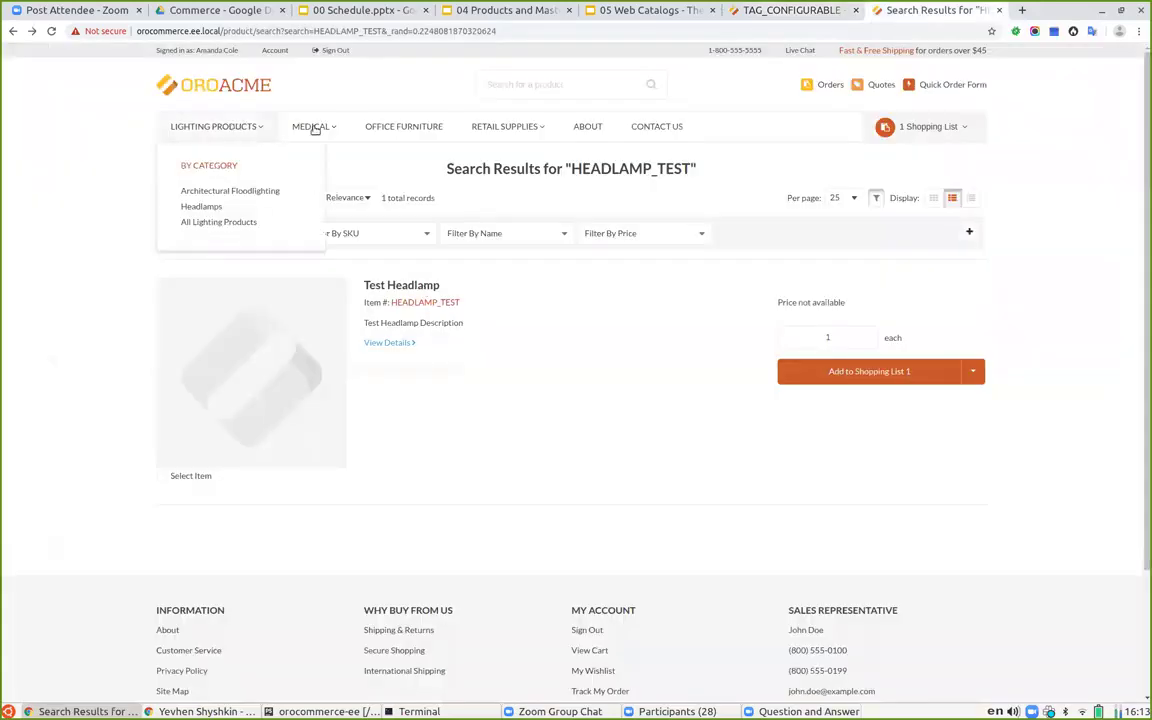
mouse_move(314, 126)
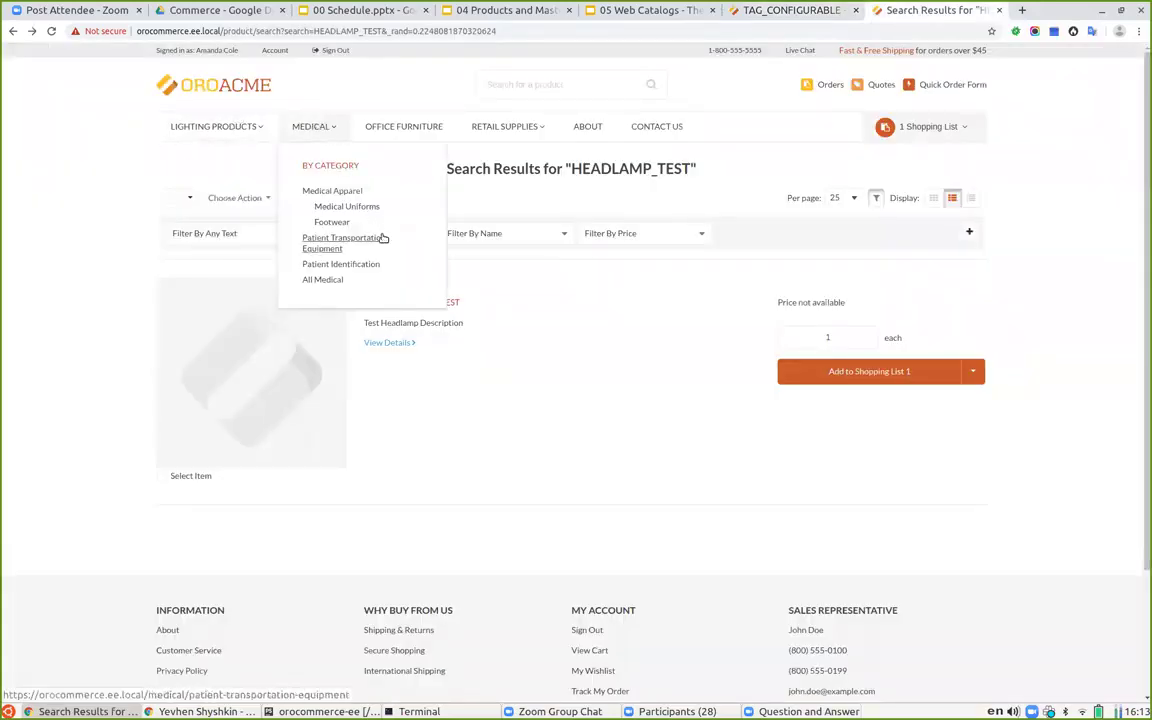
click(368, 267)
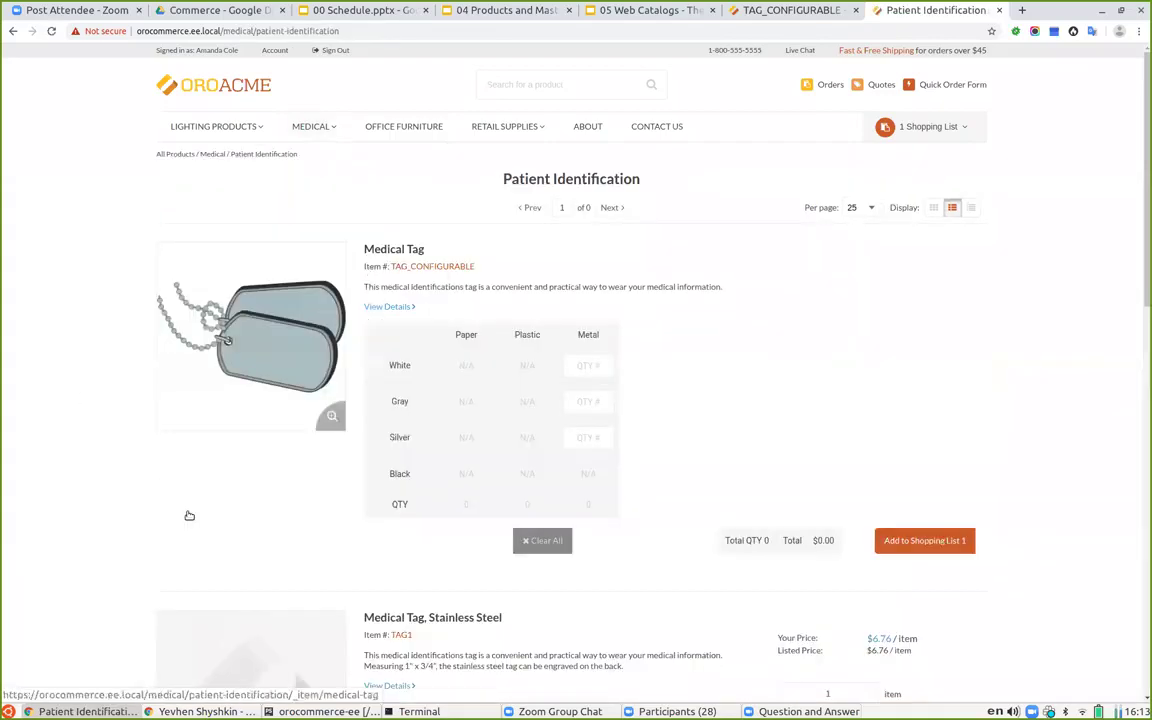
scroll(265, 490, down, 1)
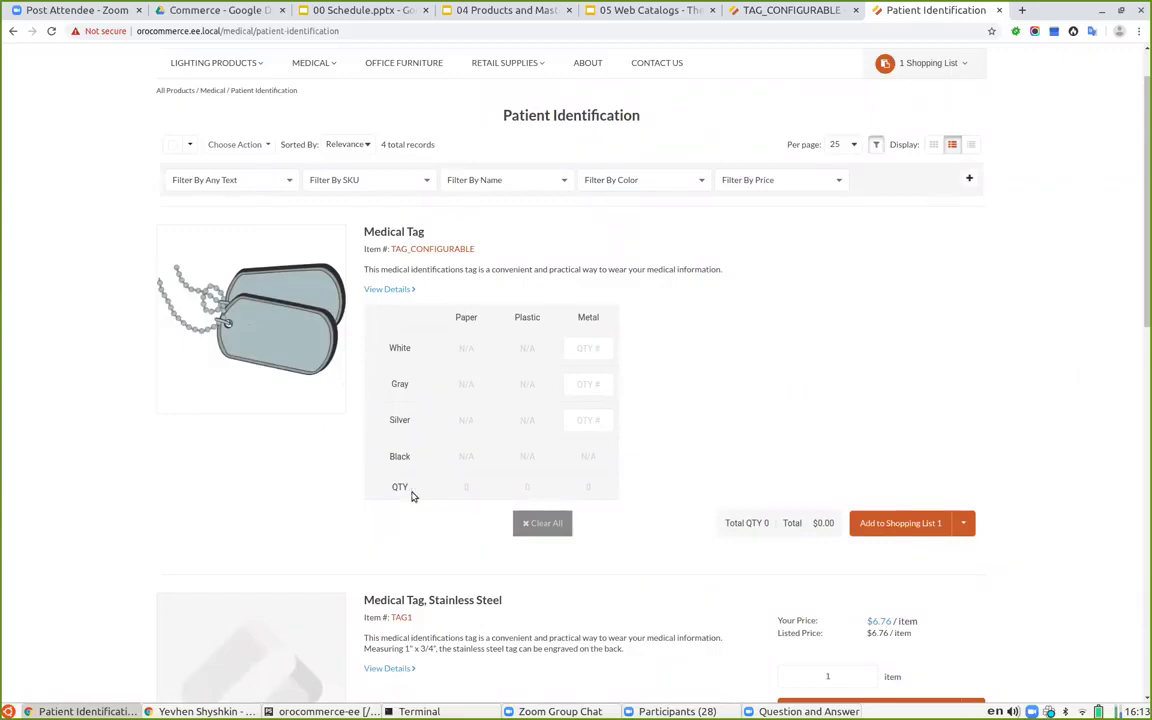
Step: Enter quantities of 1 White, 2 Gray and 5 Silver for the Metal variants in the Medical Tag matrix
click(586, 352)
text(1)
click(592, 384)
text(2)
click(587, 421)
text(5)
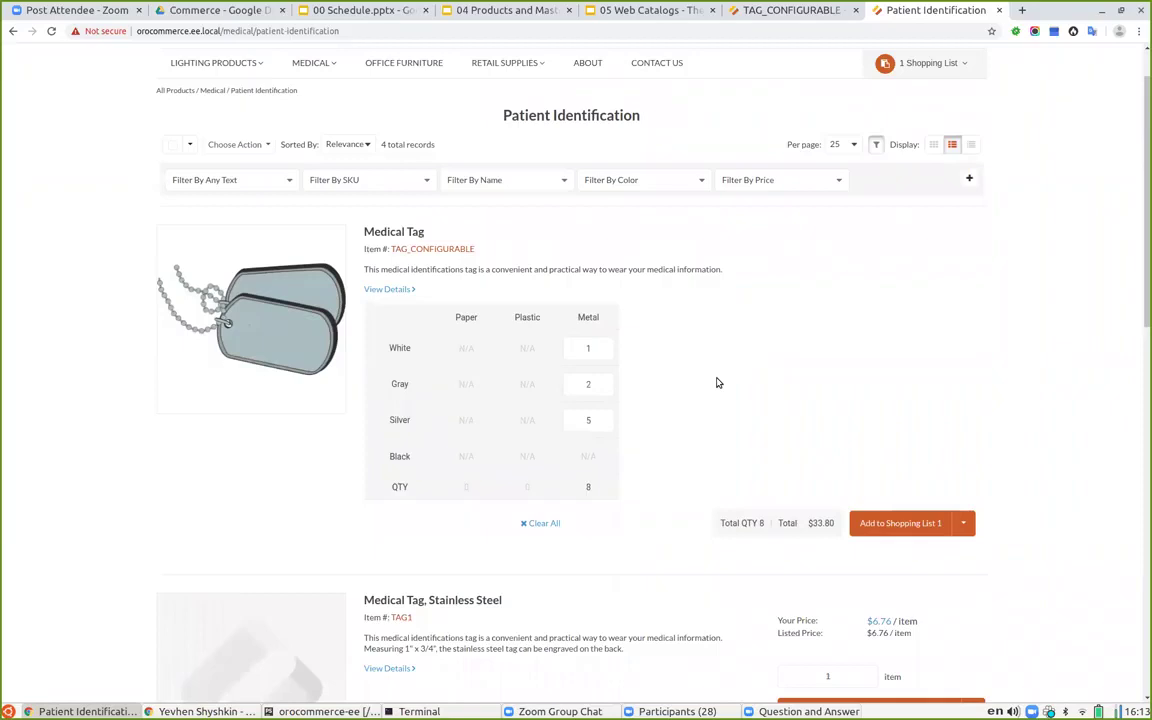
Step: Add the entered Medical Tag quantities to Shopping List 1, and view the product's page before returning to the Patient Identification listing
click(619, 468)
double_click(587, 488)
click(763, 426)
double_click(825, 523)
click(805, 447)
click(903, 523)
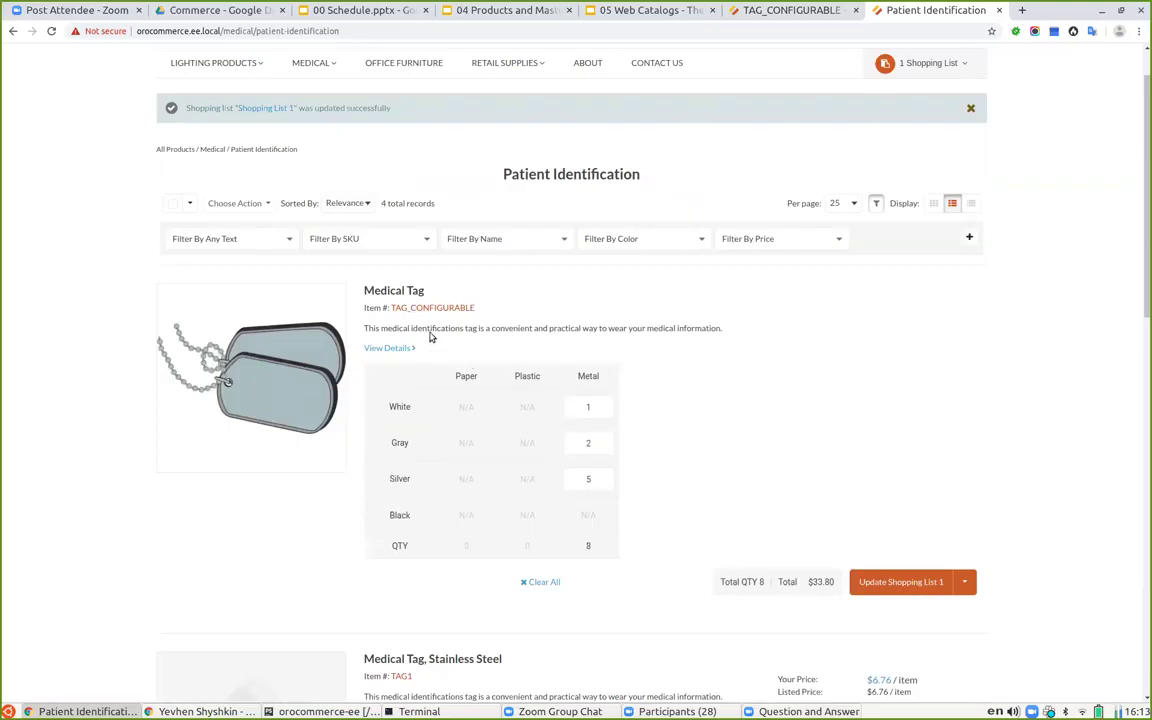
click(394, 348)
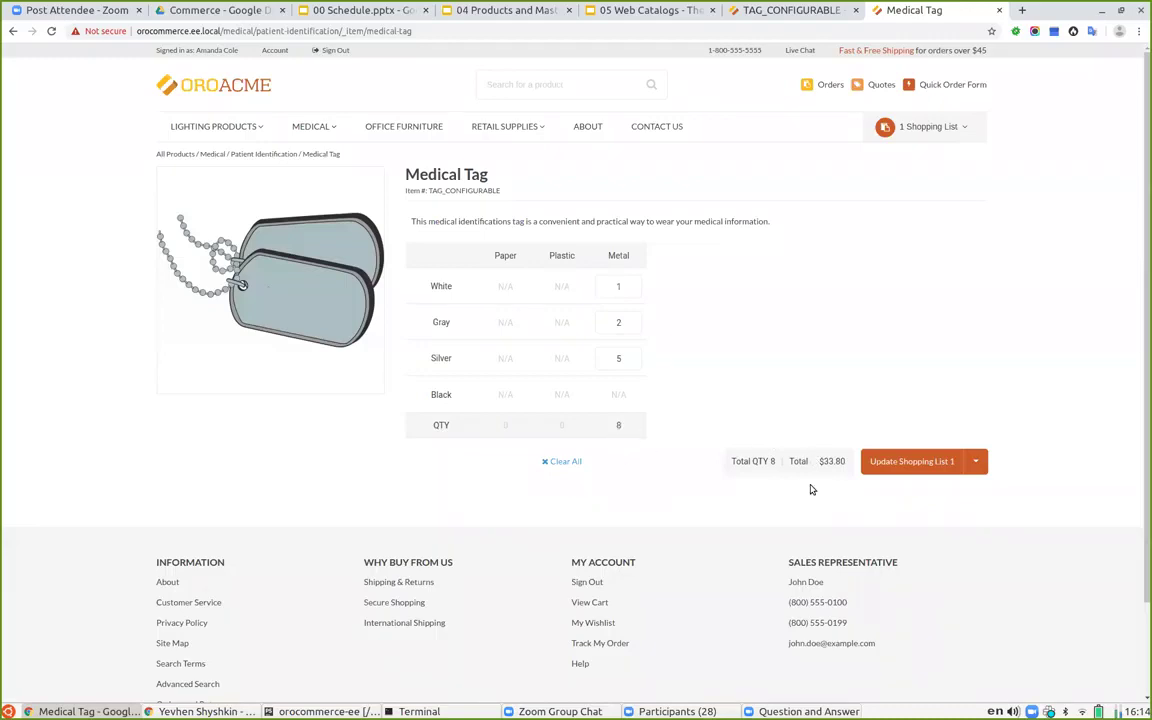
click(10, 31)
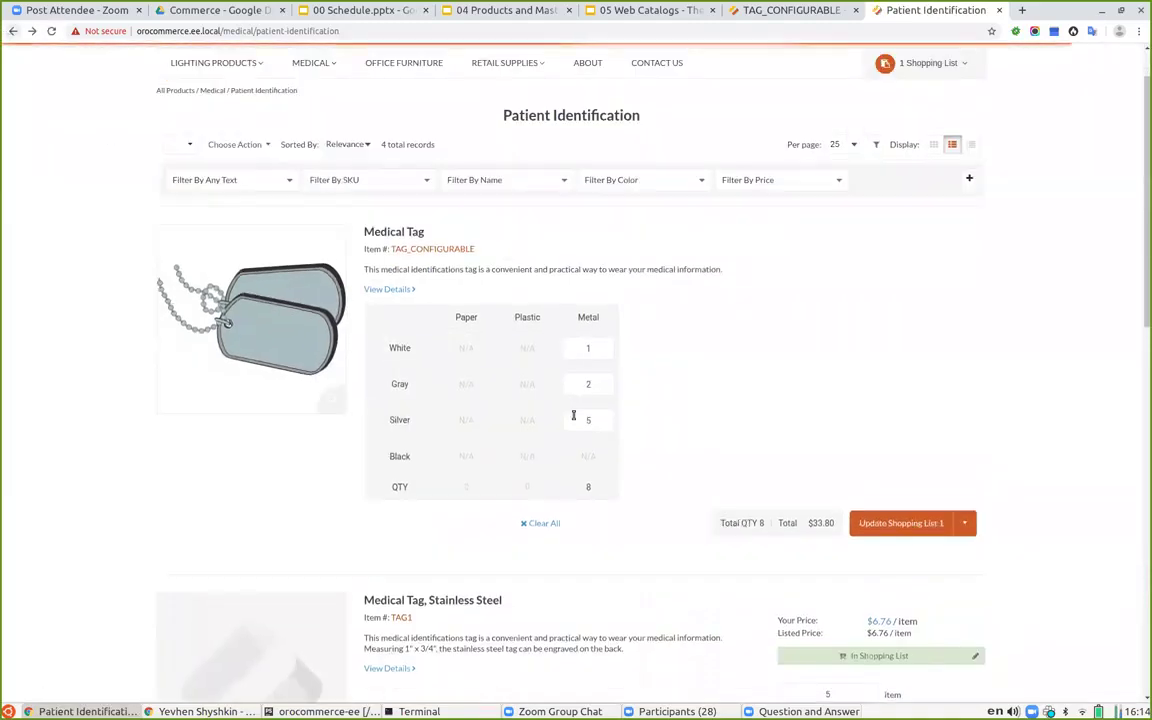
Step: Switch to the back-office, search the system configuration for "conf" and open the Configurable Products settings
click(766, 12)
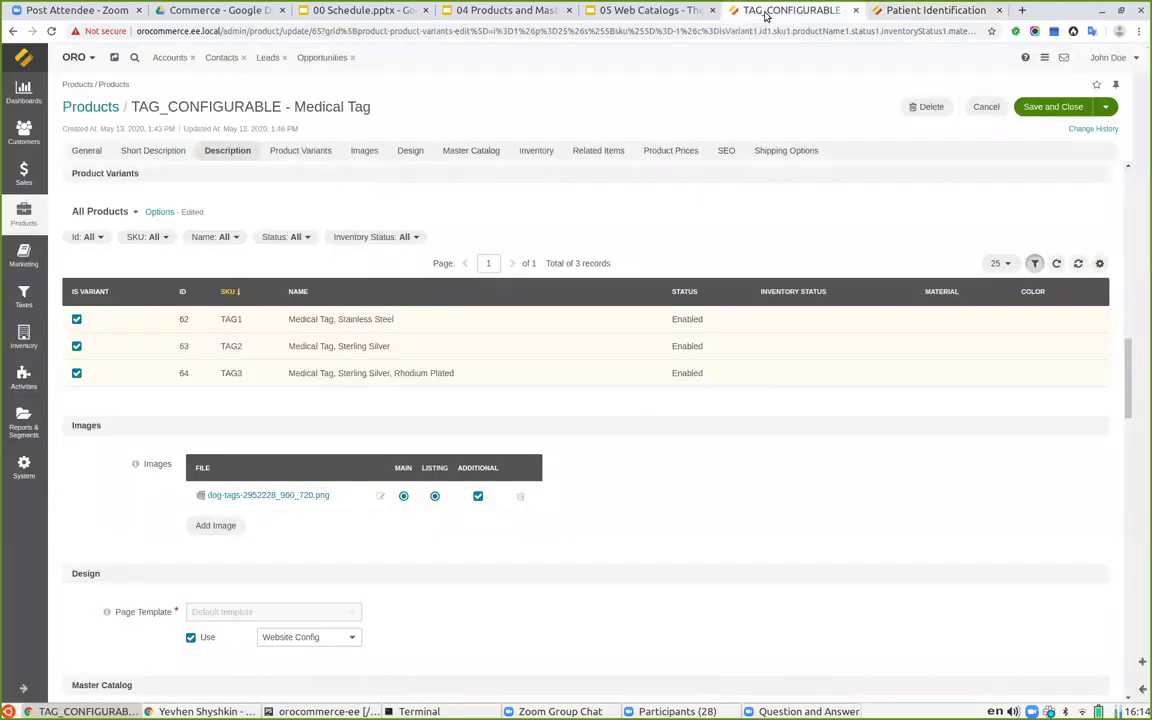
click(672, 12)
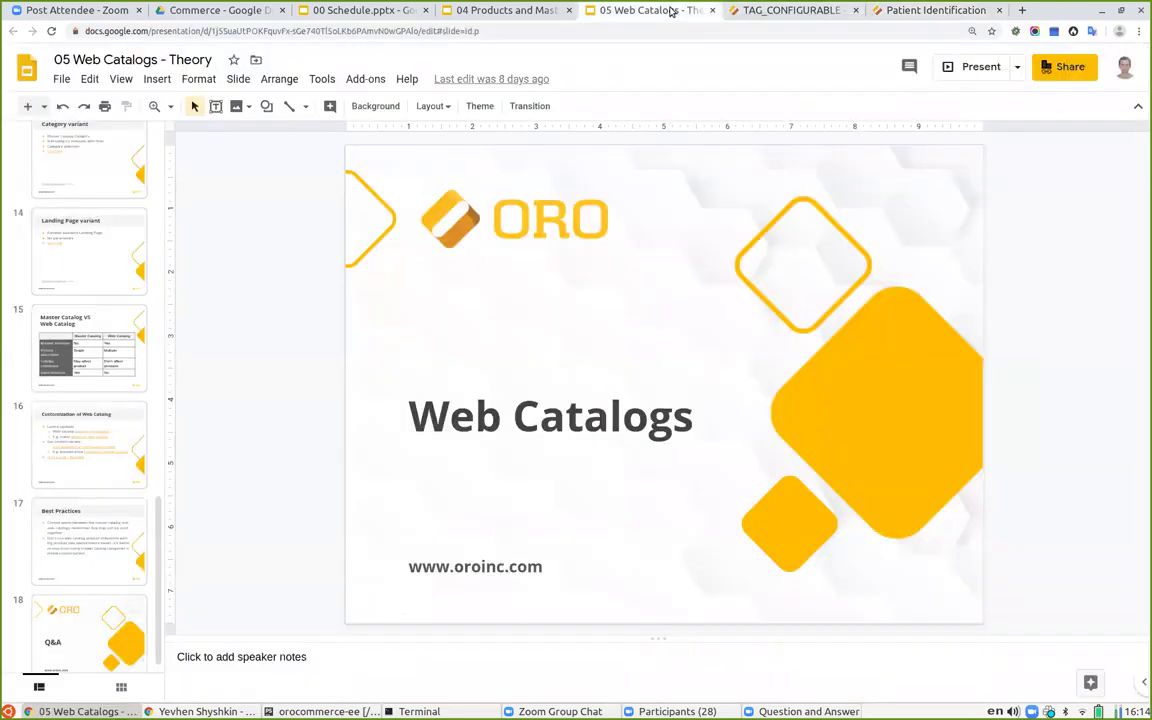
click(785, 10)
click(12, 472)
click(118, 119)
click(675, 121)
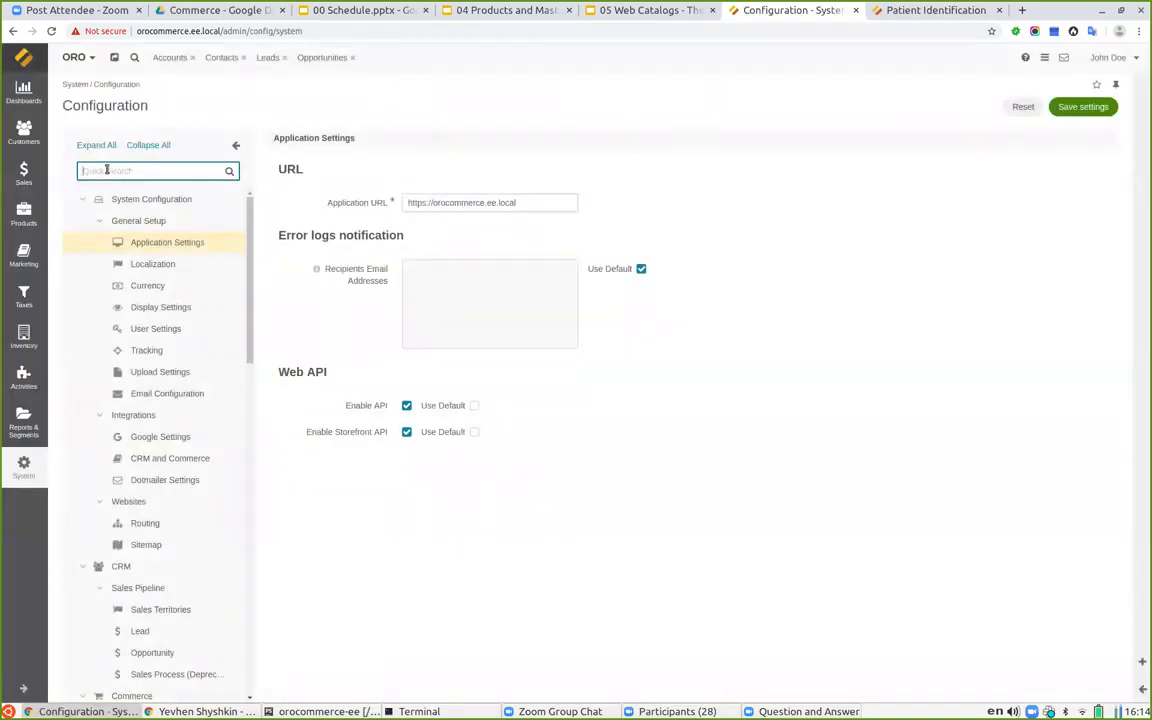
text(con)
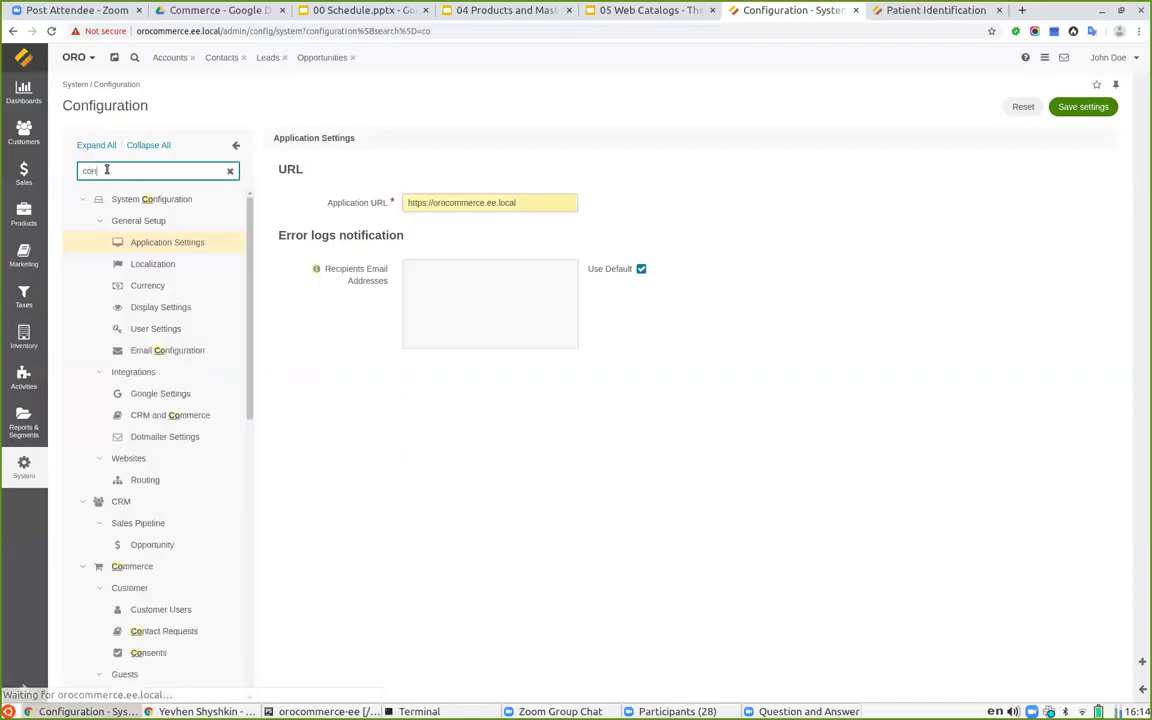
text(f)
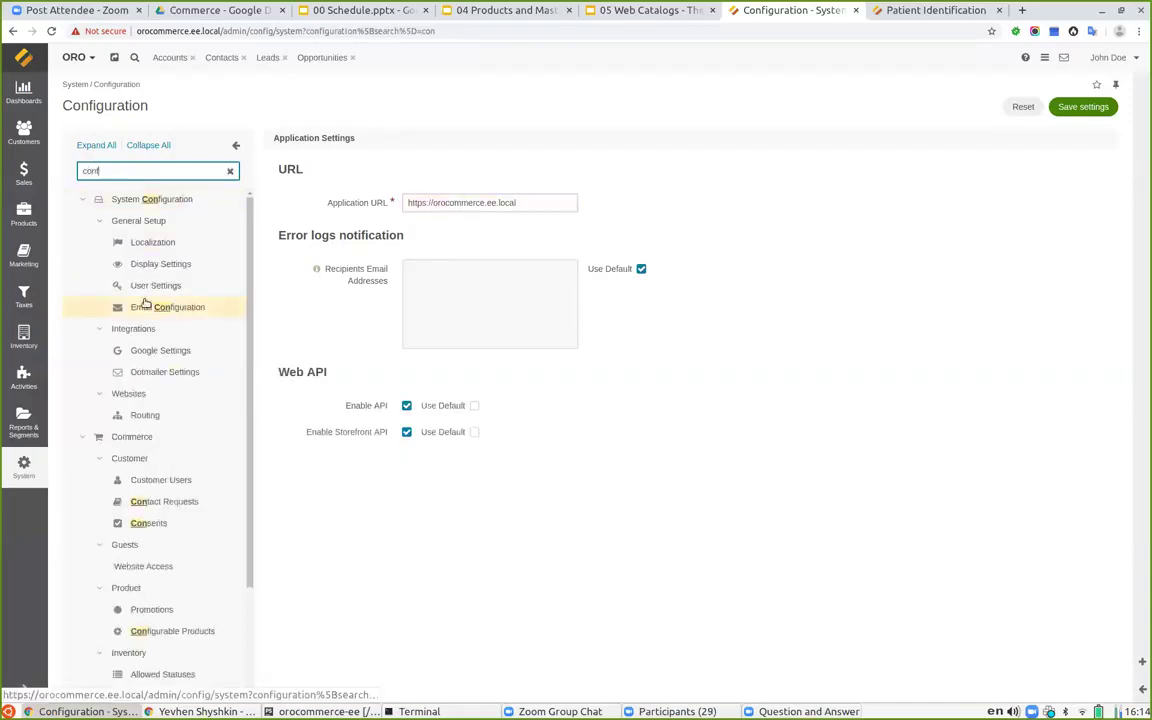
click(200, 394)
click(230, 171)
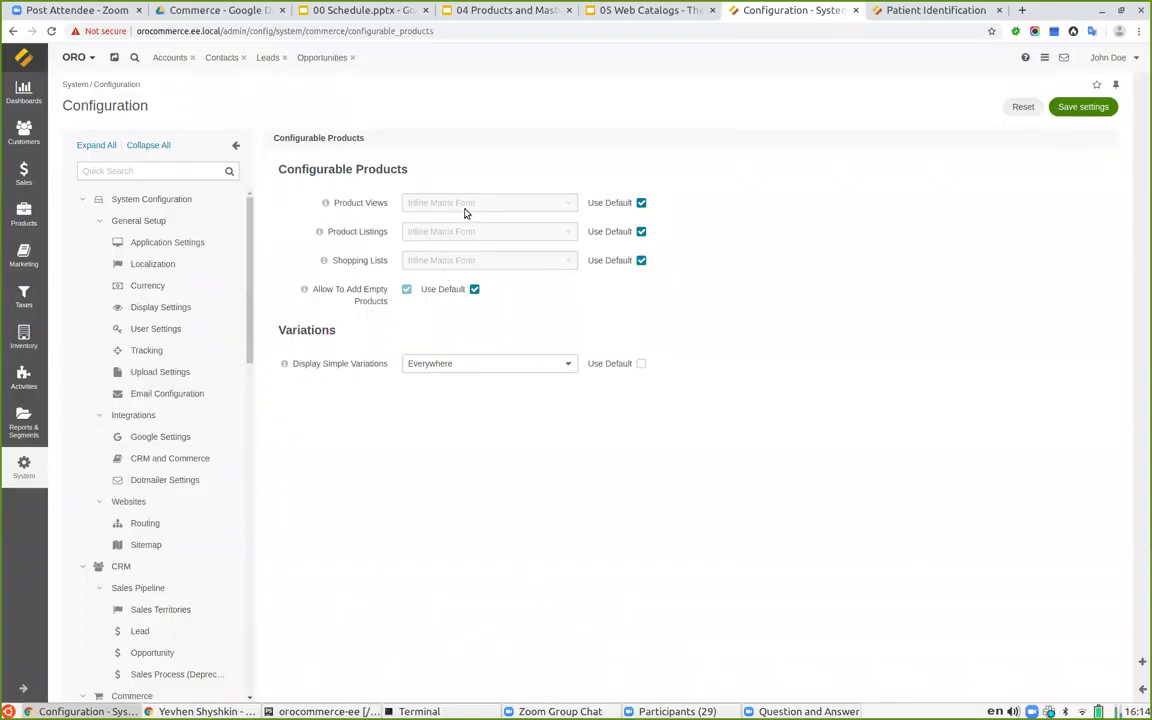
Step: Override the defaults, setting Product Views to No Matrix Form and Product Listings to Popup Matrix Form, and save the settings
click(936, 10)
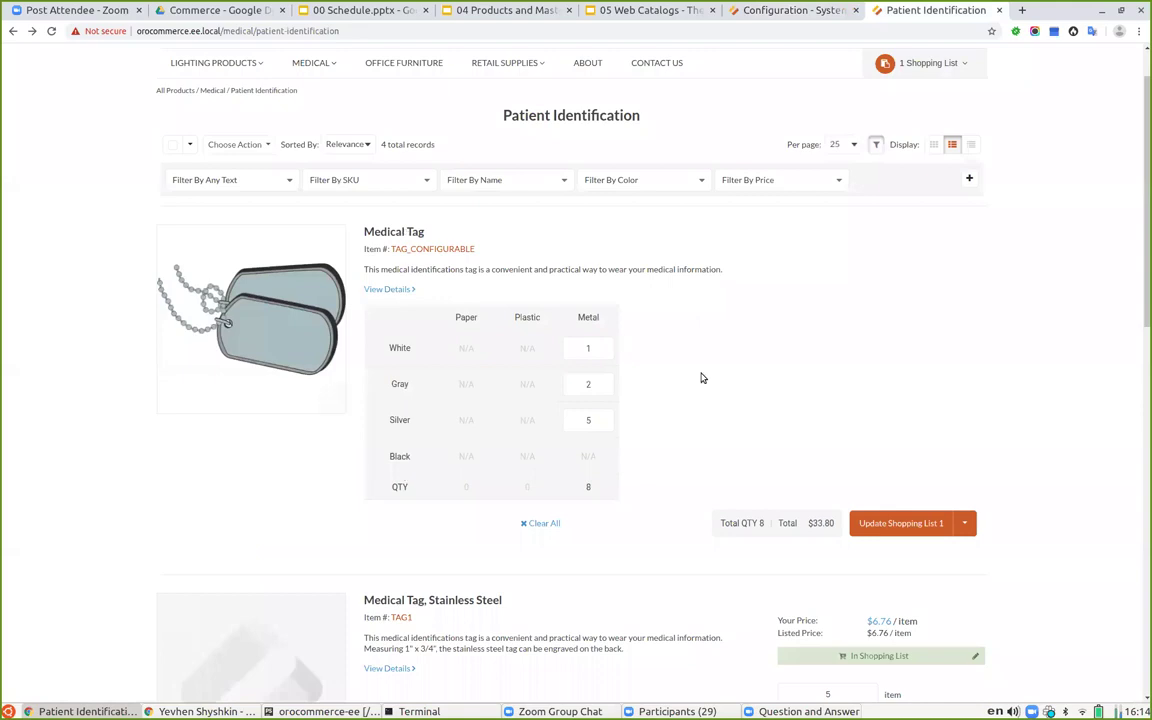
click(800, 10)
click(641, 203)
click(641, 231)
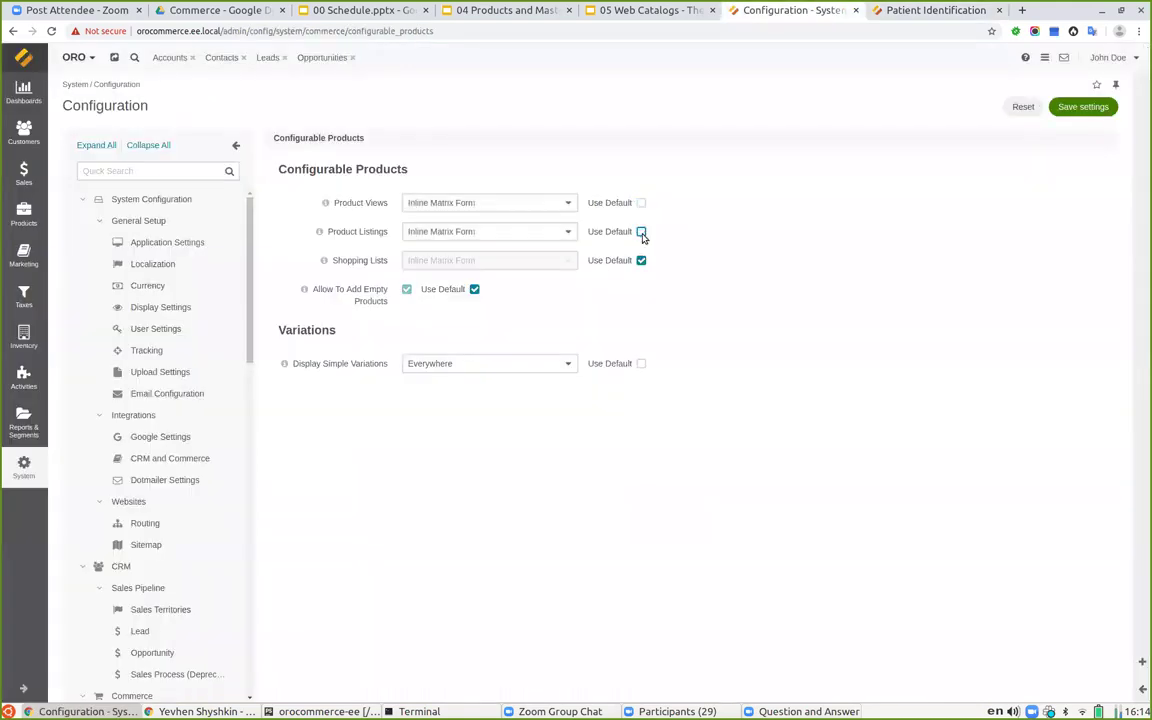
click(435, 204)
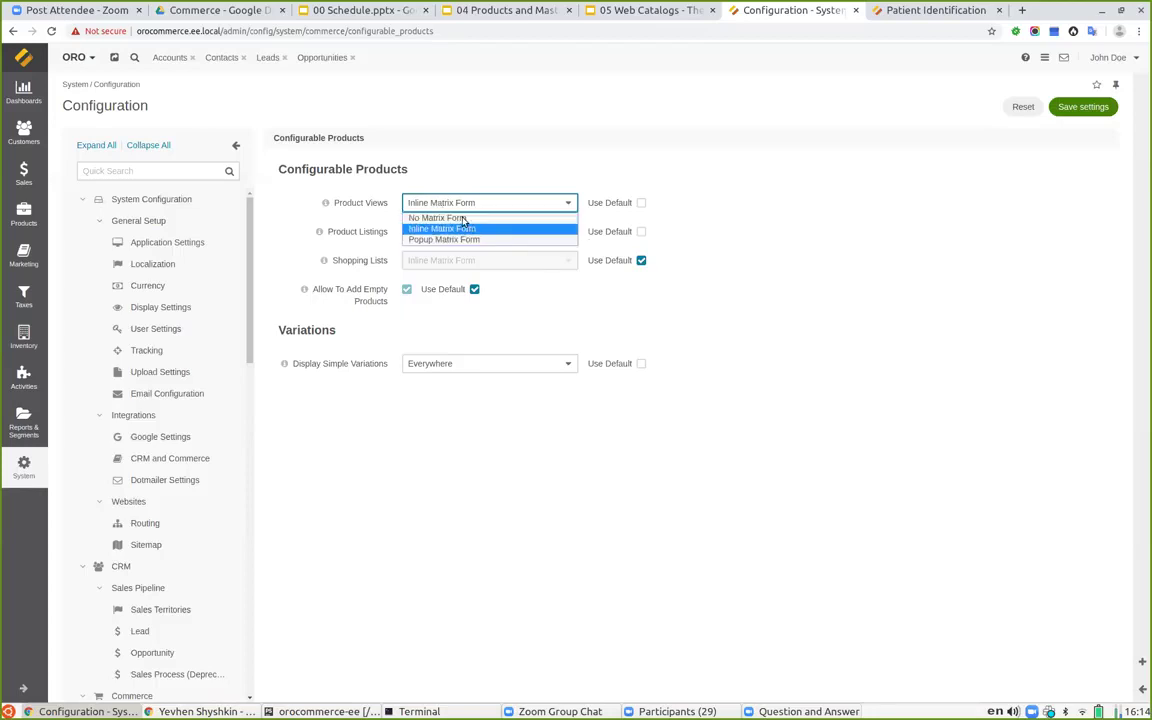
click(462, 219)
click(452, 232)
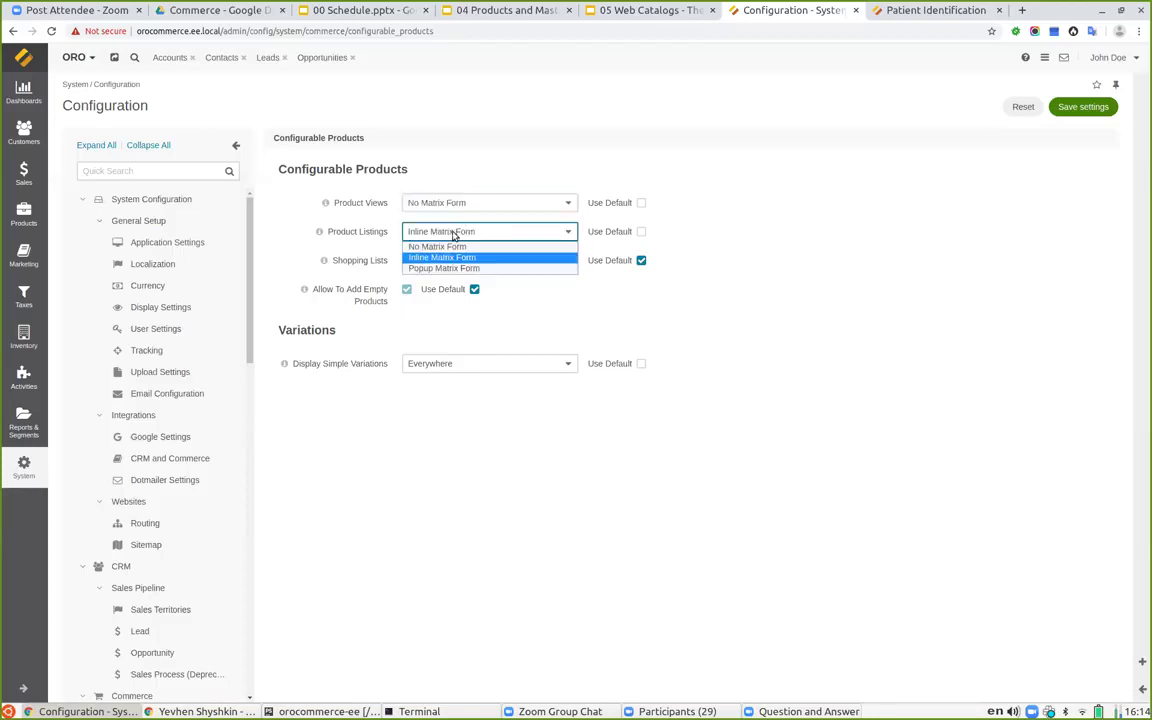
click(455, 269)
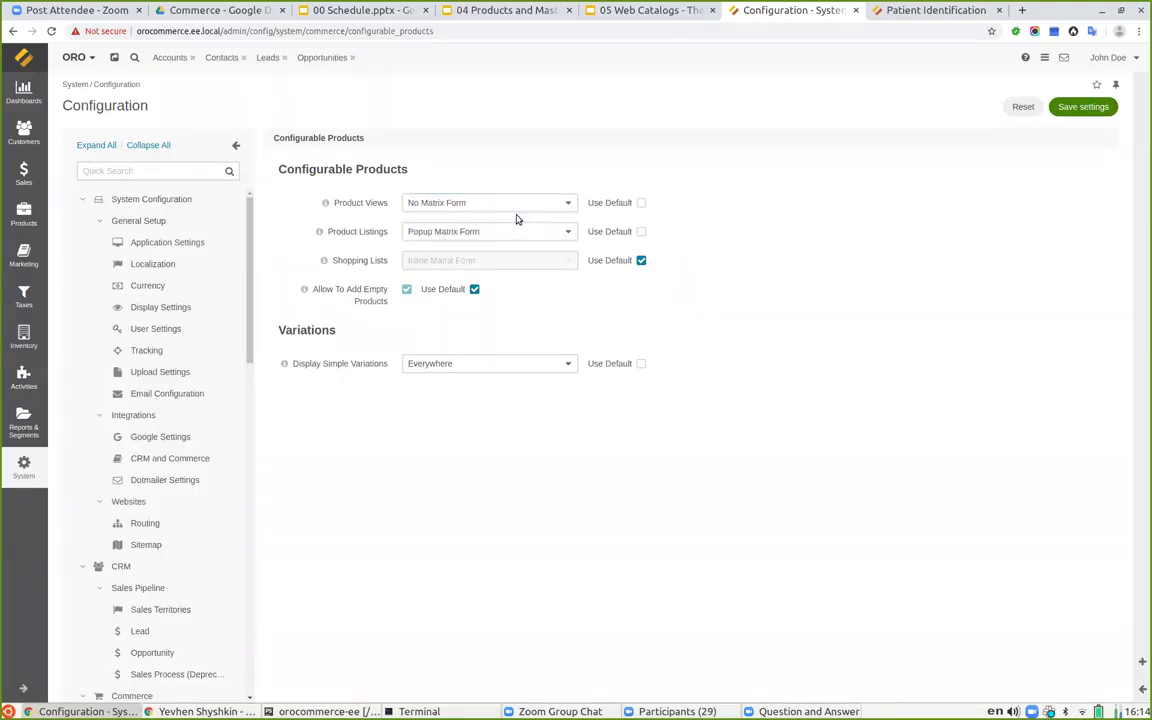
click(1083, 108)
Step: Refresh the storefront's Patient Identification listing and update Shopping List 1 through the Medical Tag's popup matrix
click(901, 12)
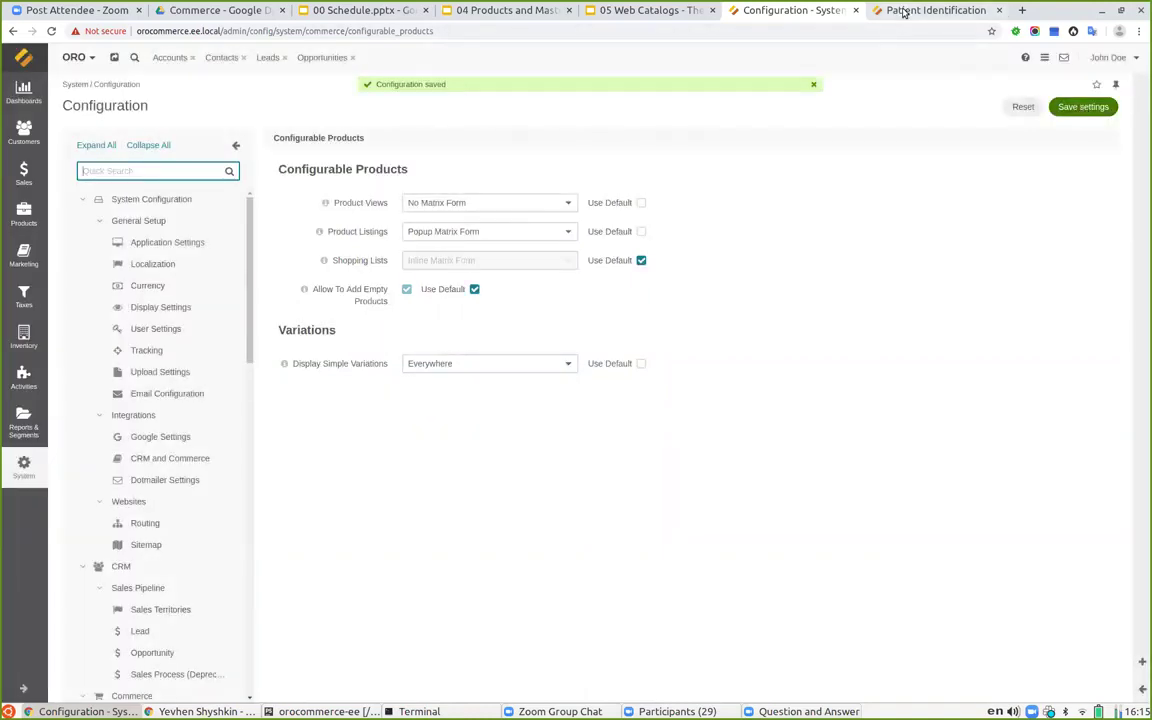
click(52, 31)
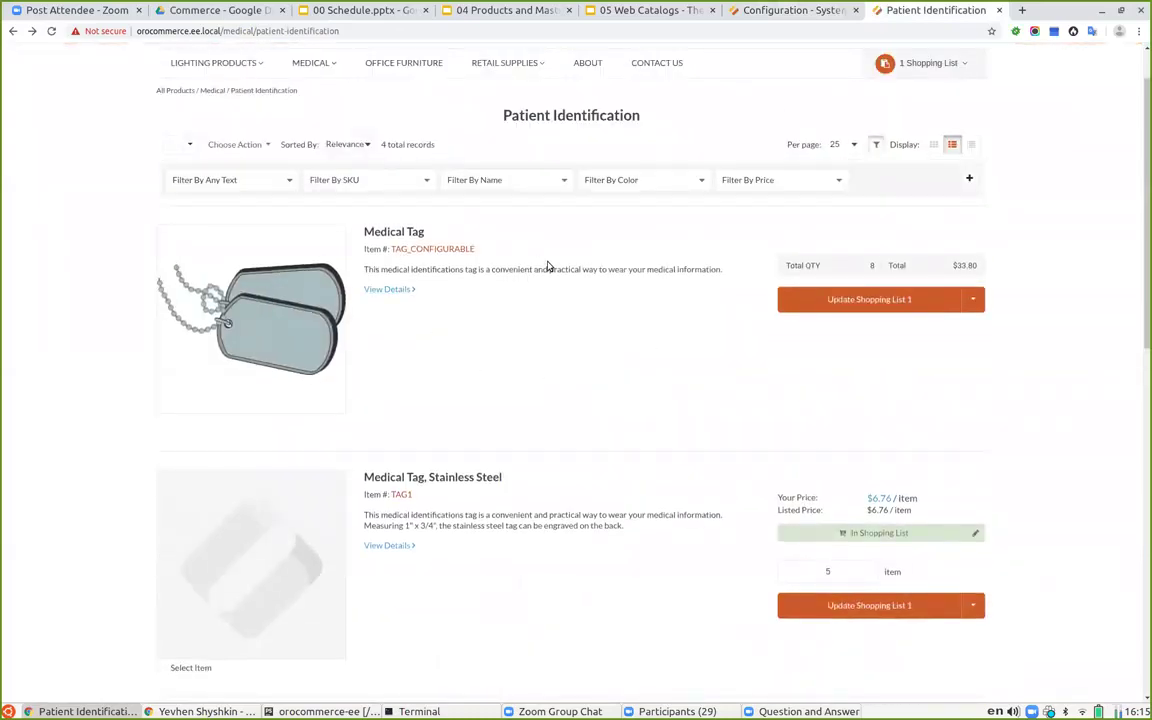
click(825, 300)
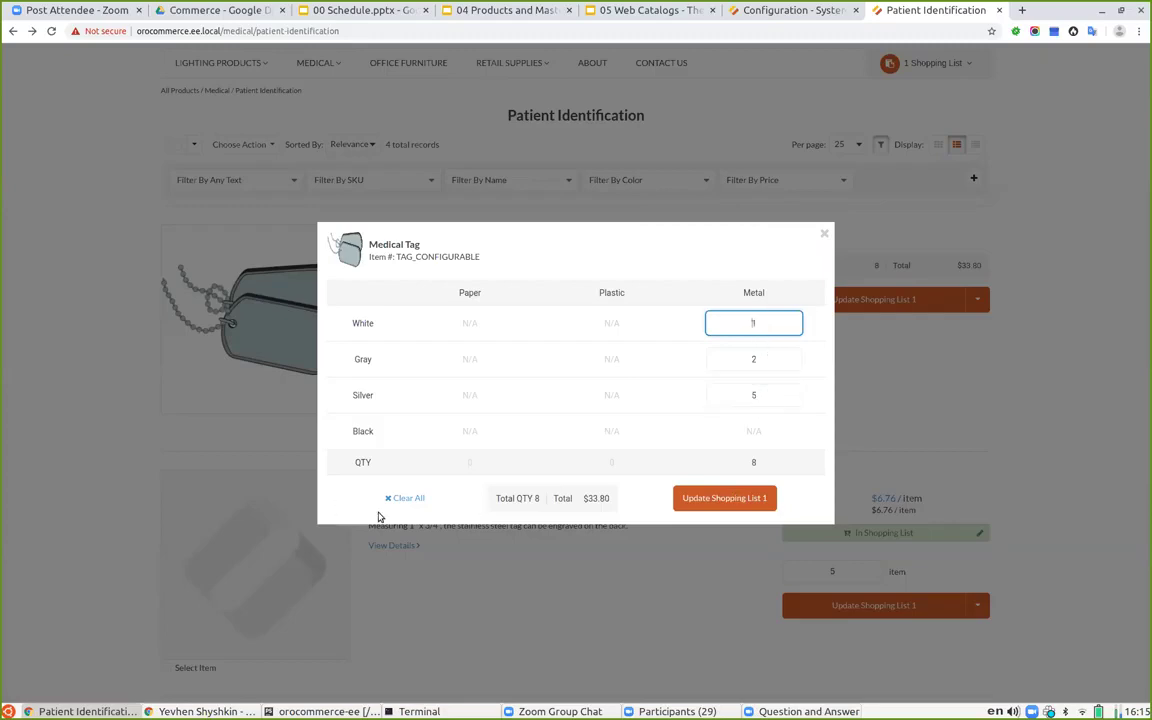
click(700, 498)
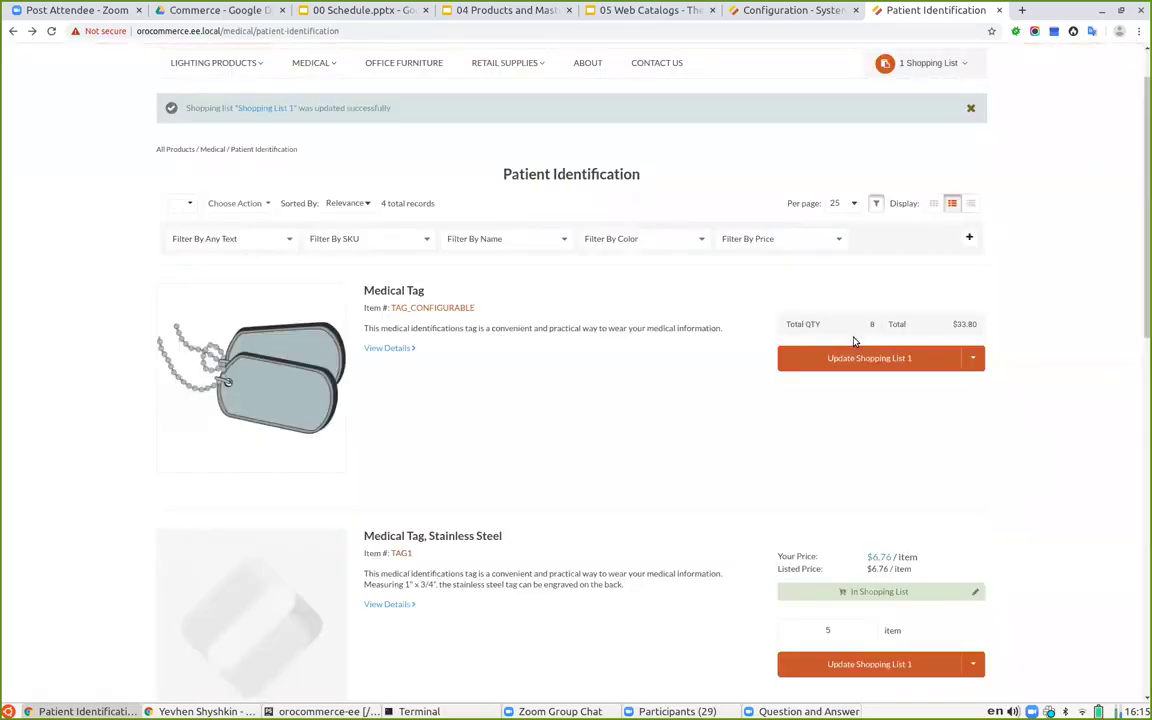
Step: Open the Medical Tag product page and try its variant selectors with White and Metal, and with the color set back to Silver
click(395, 291)
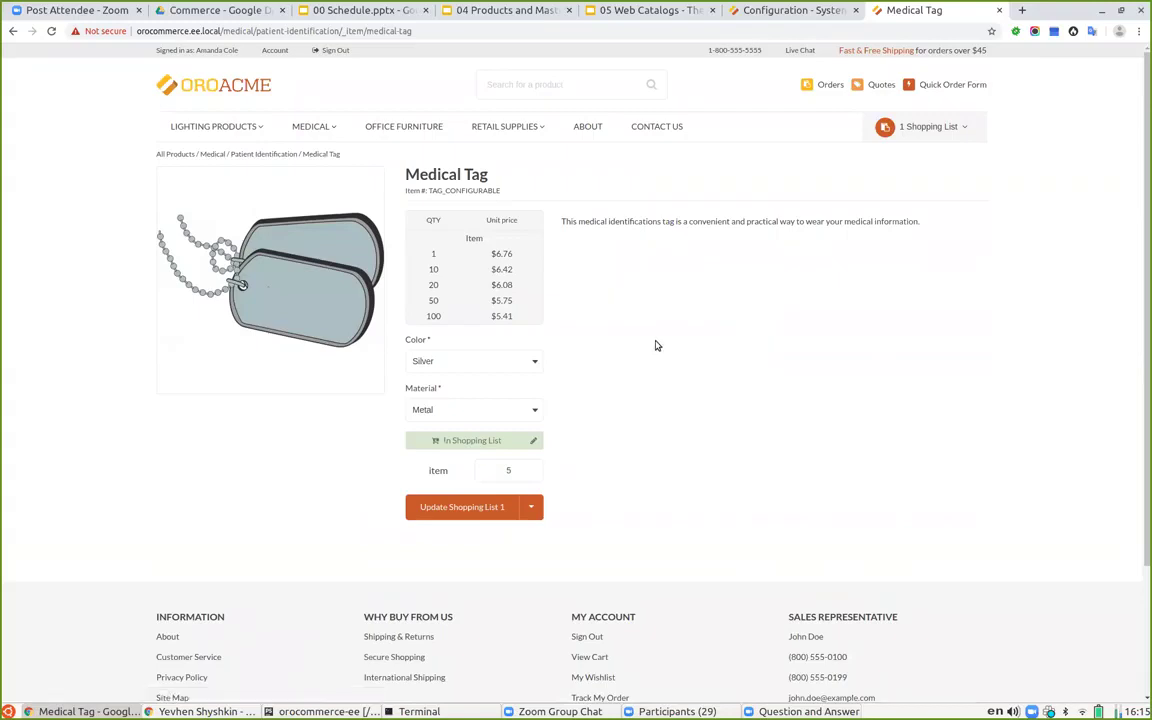
click(474, 362)
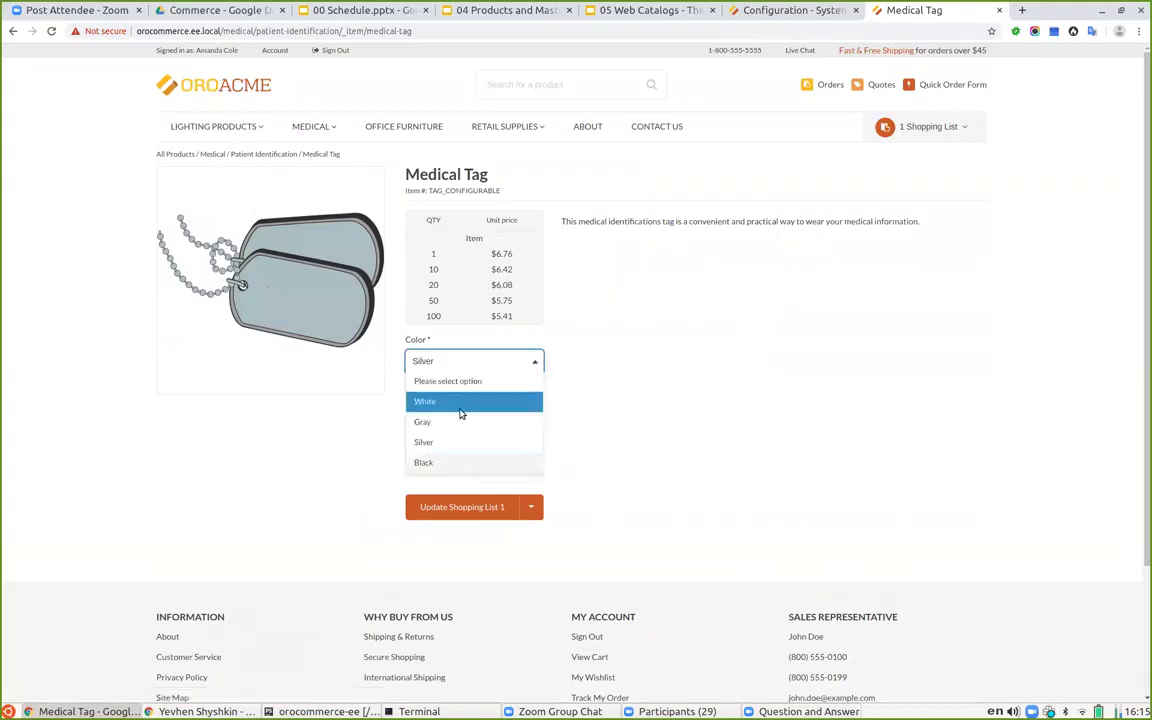
click(458, 358)
click(458, 361)
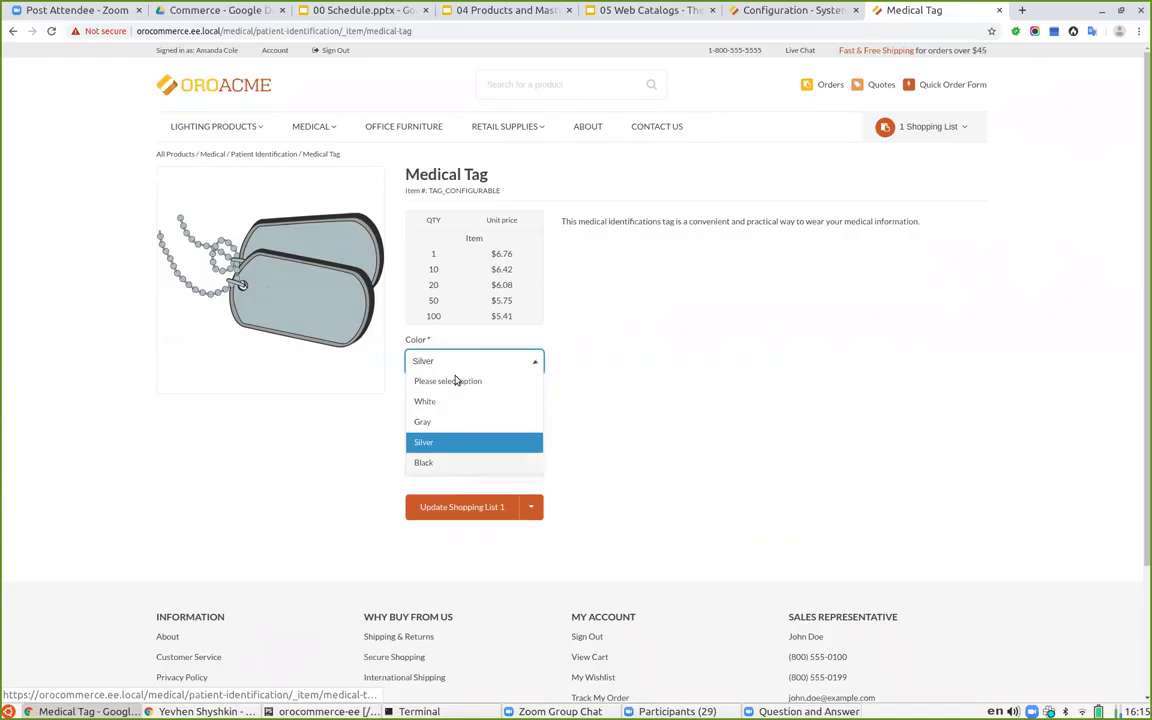
click(450, 401)
click(480, 441)
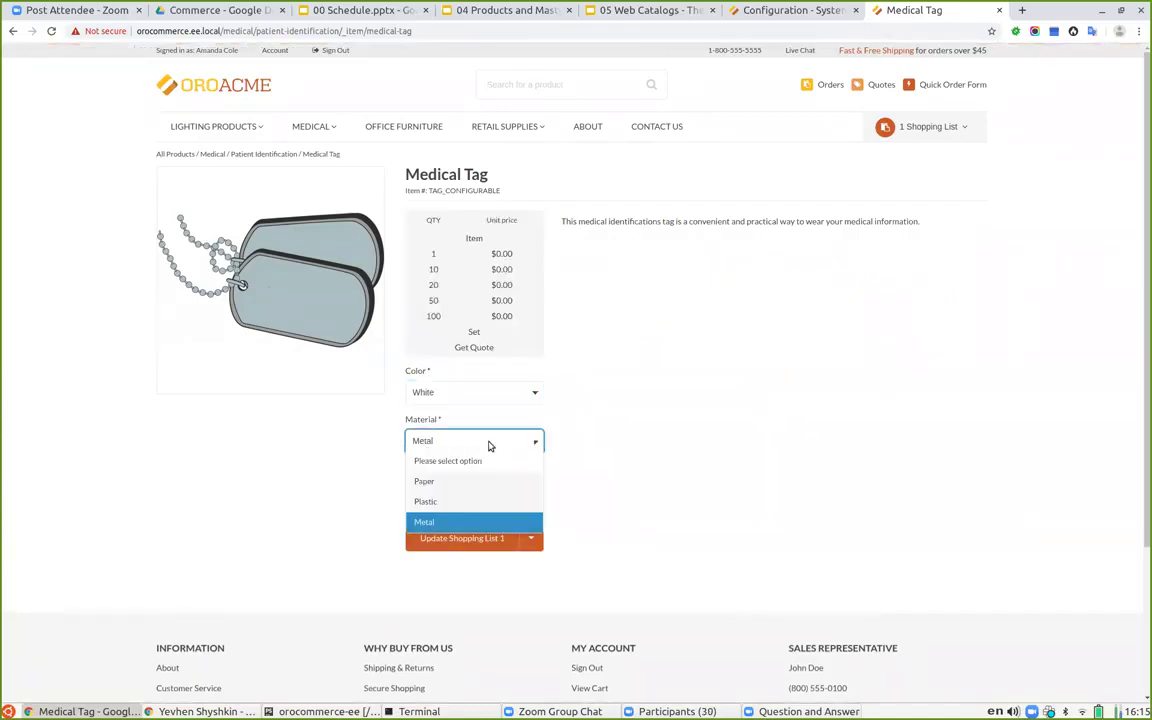
click(422, 521)
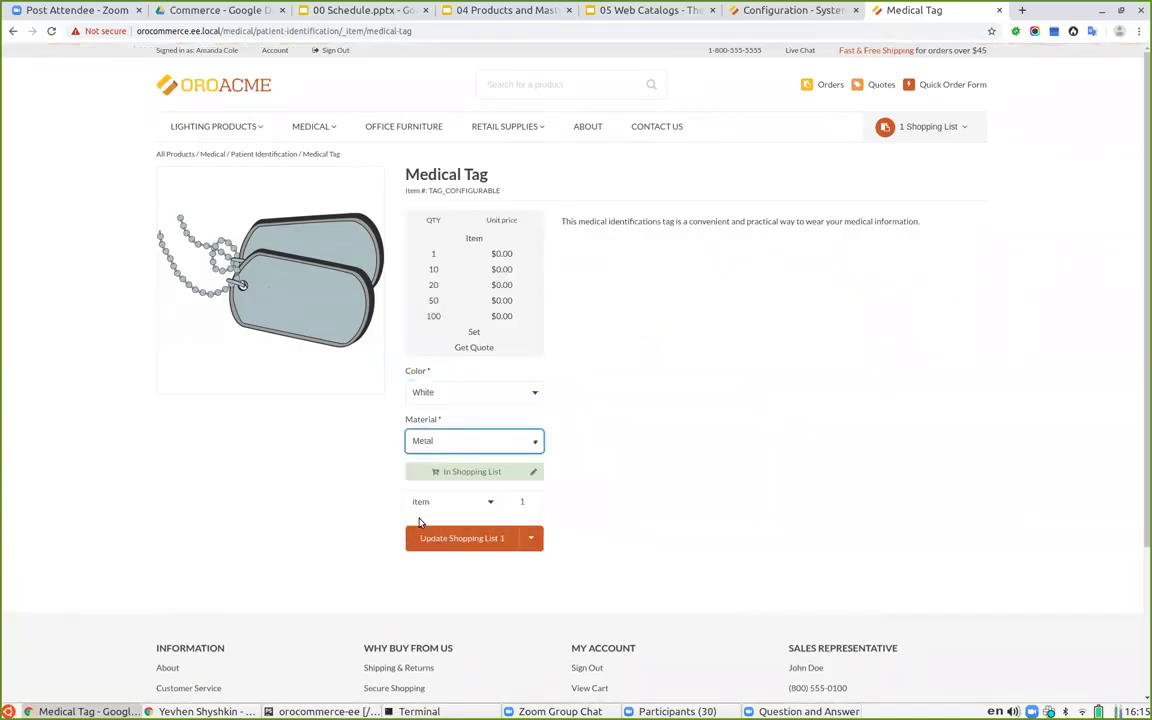
click(441, 392)
click(447, 473)
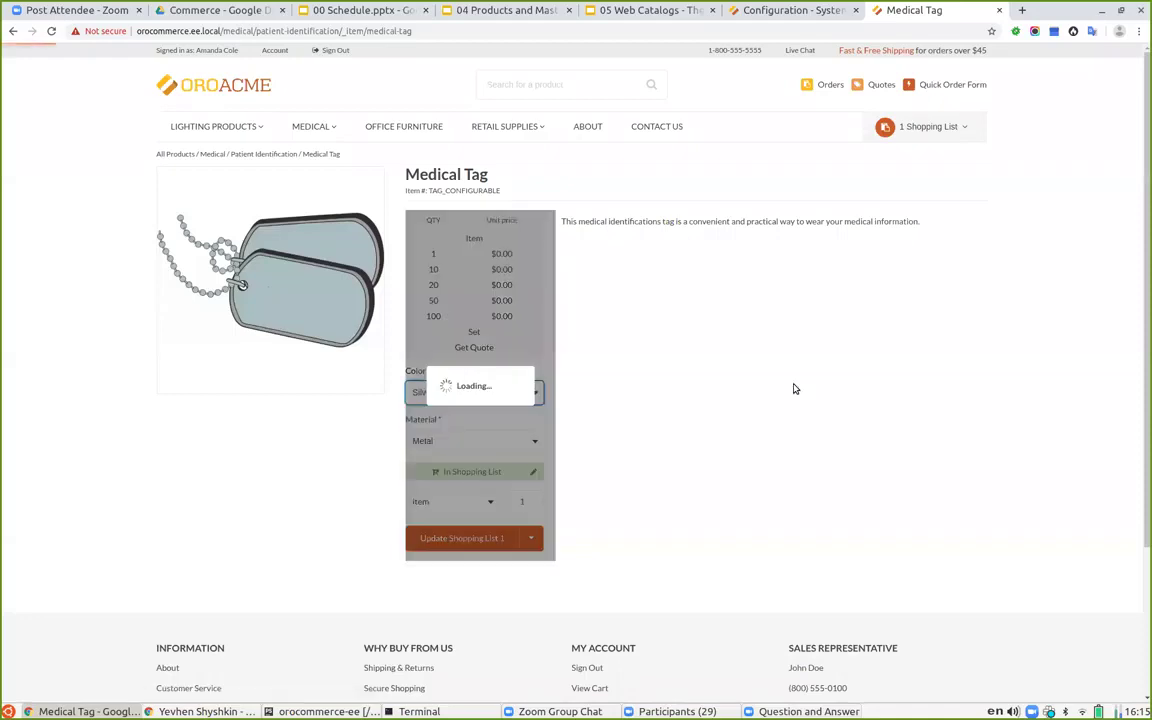
Step: Highlight the order quantity of the Silver, Metal variant on the Medical Tag product page
click(506, 470)
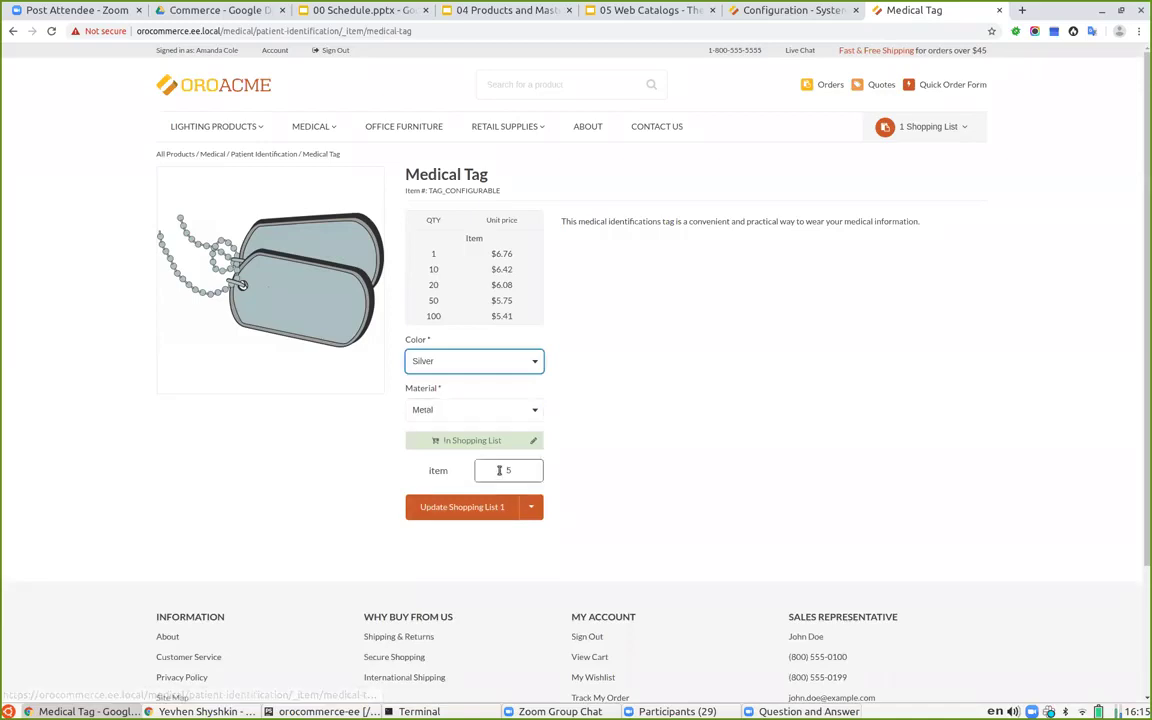
drag(506, 470, 519, 468)
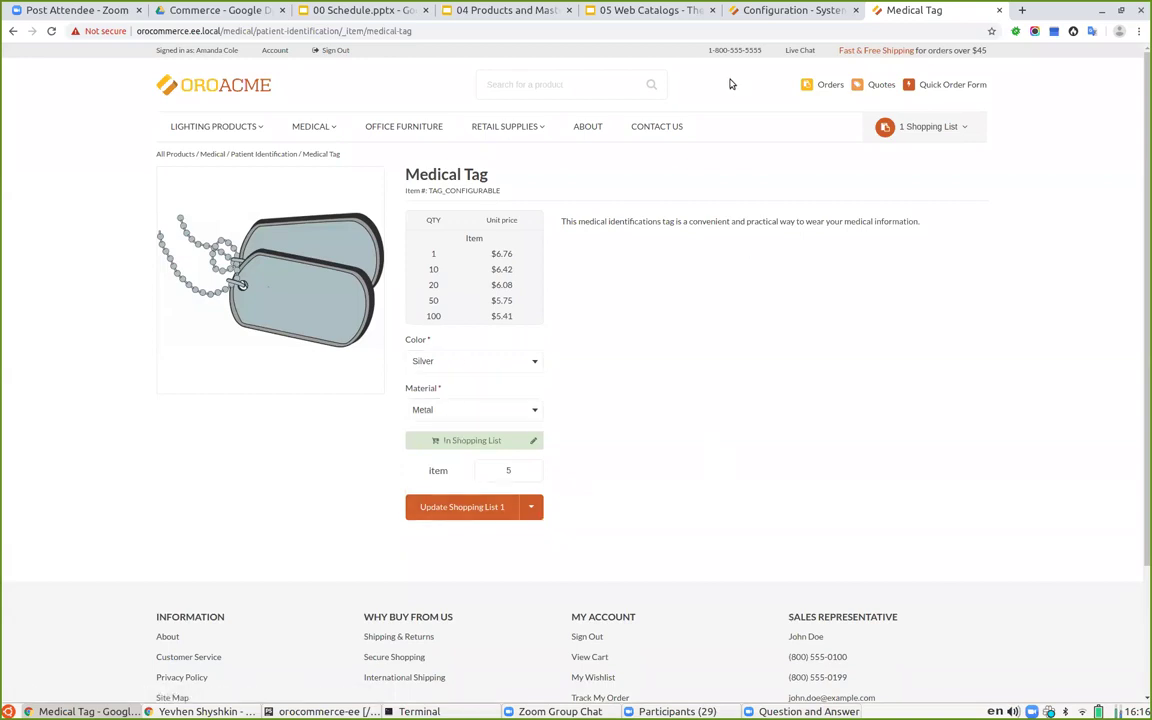
click(483, 9)
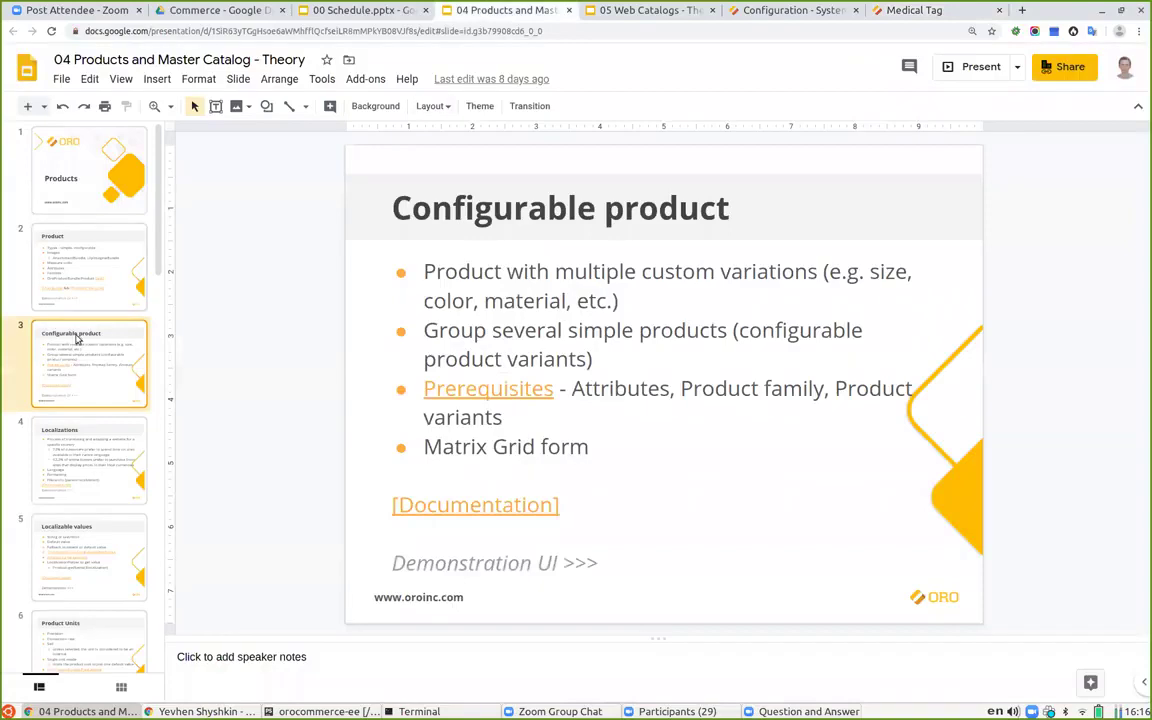
click(752, 12)
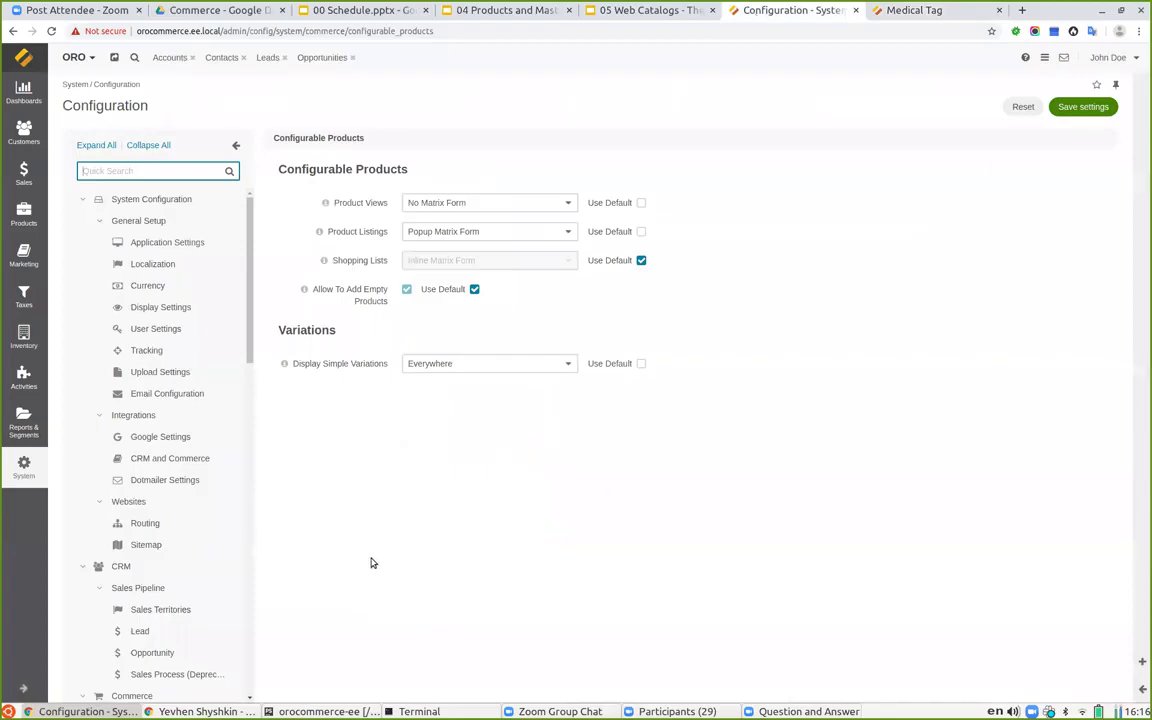
Step: Open the storefront's Patient Identification category and examine how the configurable Medical Tag and its simple variants are listed
click(905, 10)
mouse_move(307, 137)
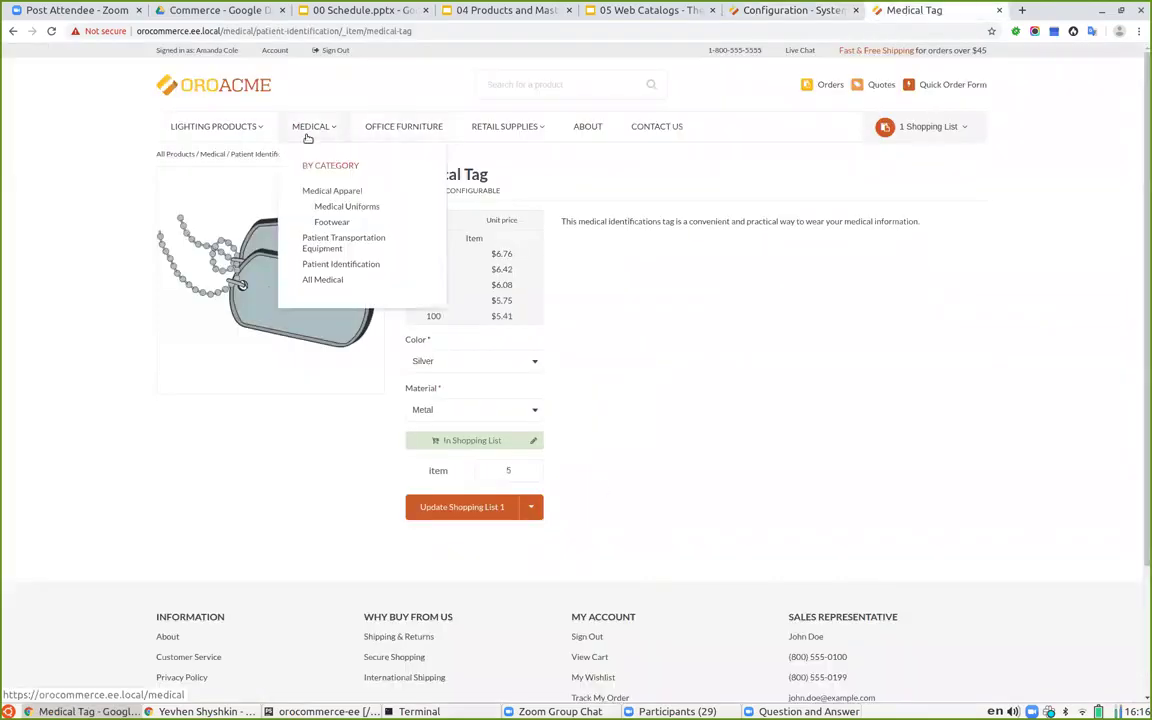
click(344, 266)
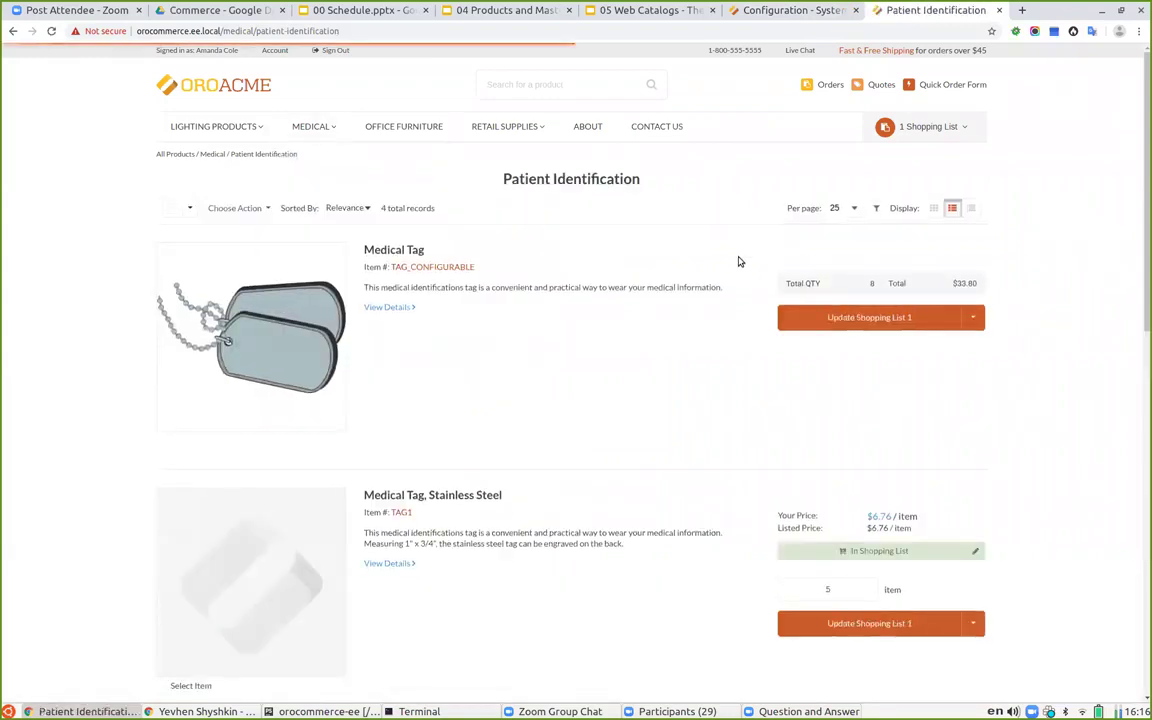
scroll(585, 427, down, 10)
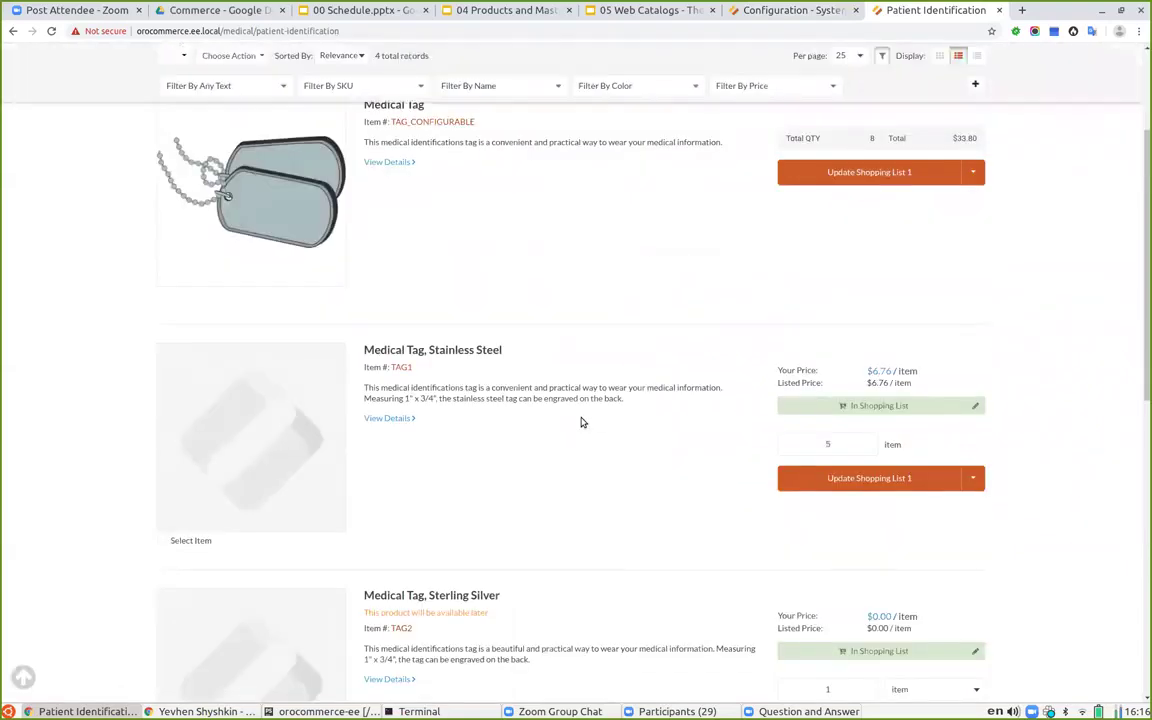
scroll(555, 411, up, 5)
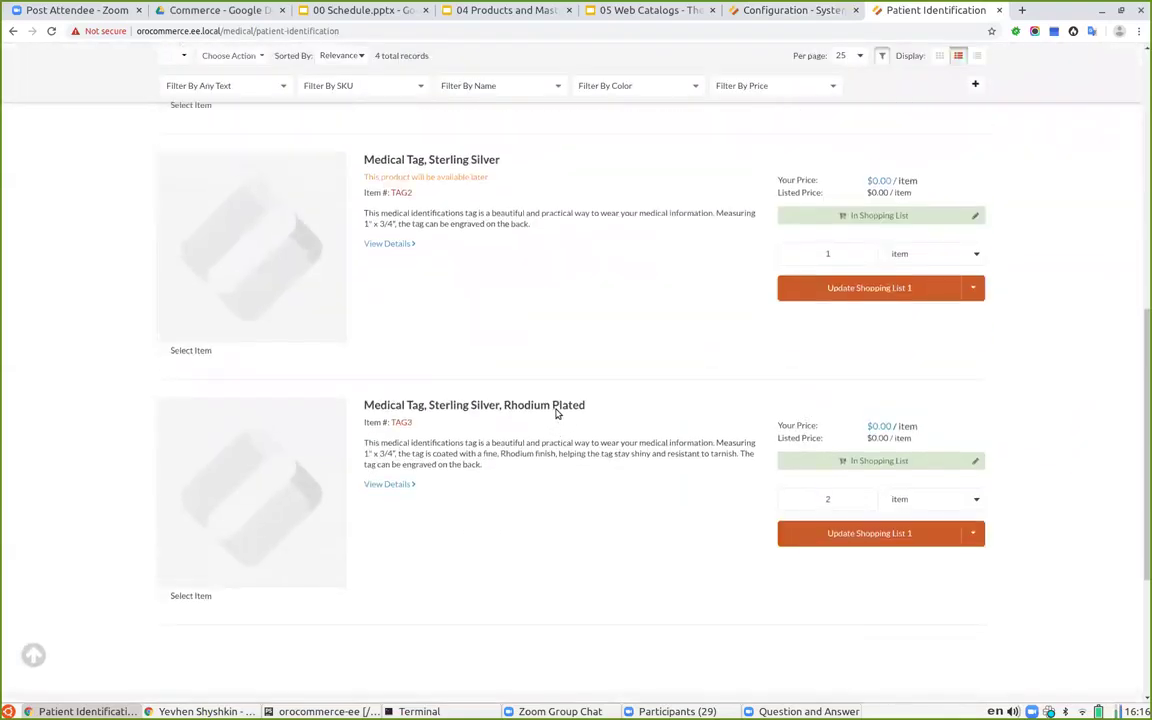
scroll(387, 131, up, 1)
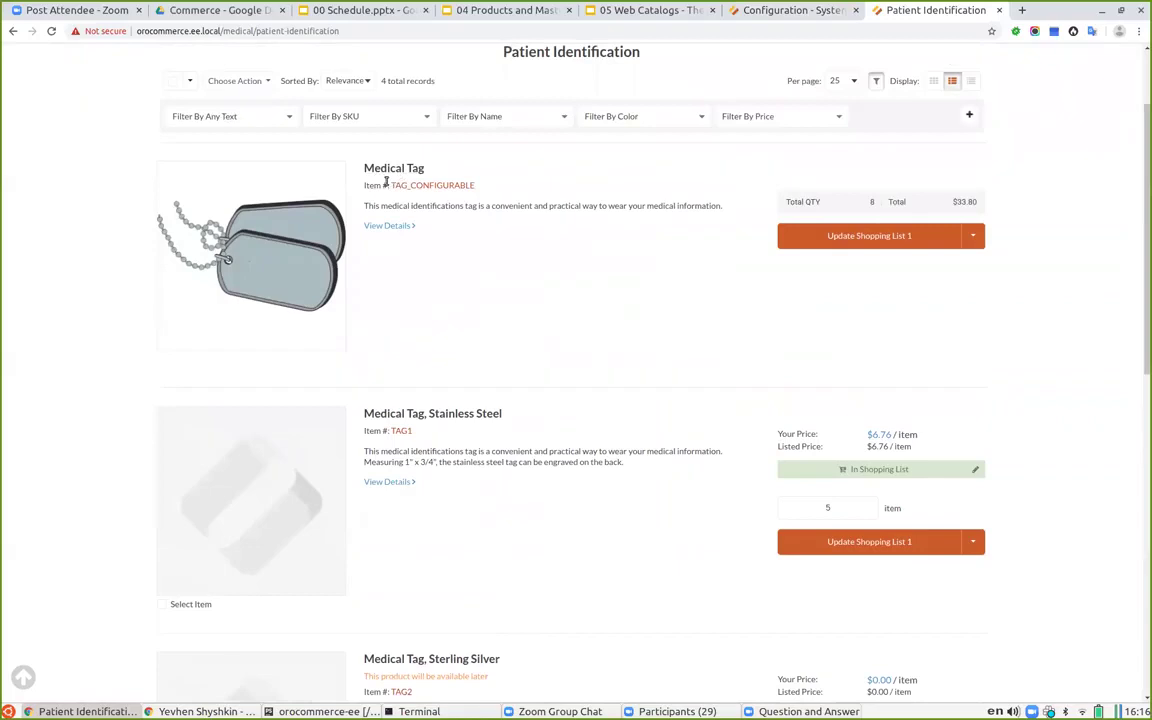
scroll(563, 370, down, 1)
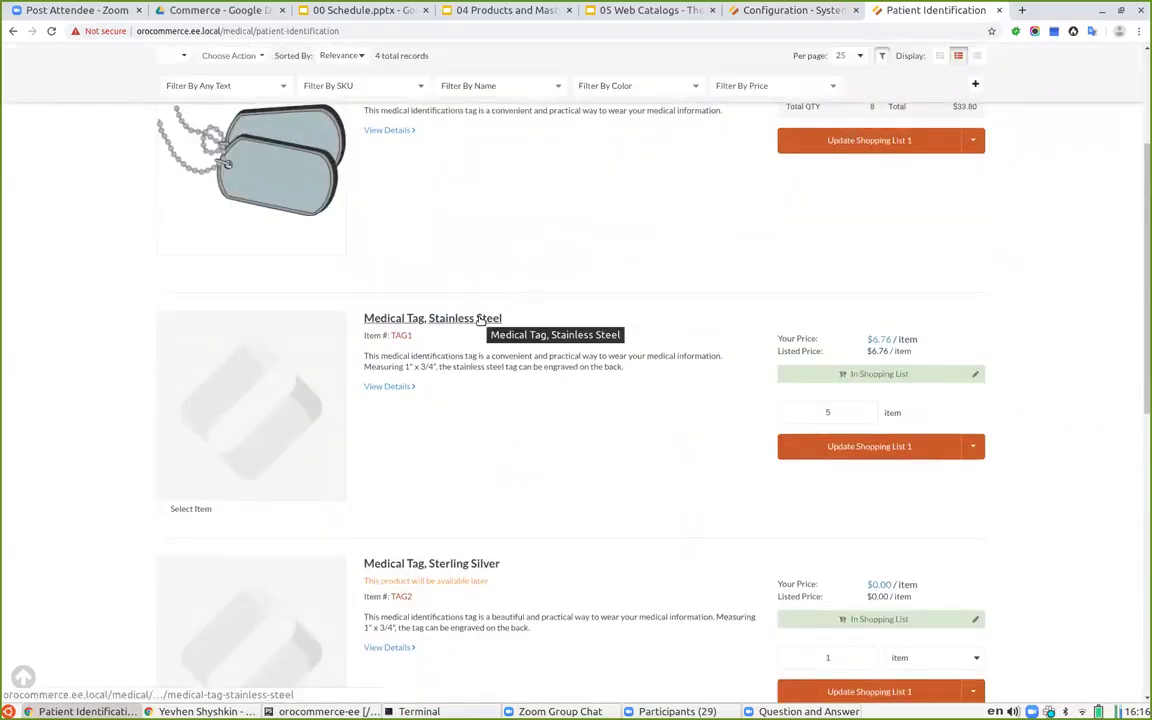
scroll(540, 431, down, 1)
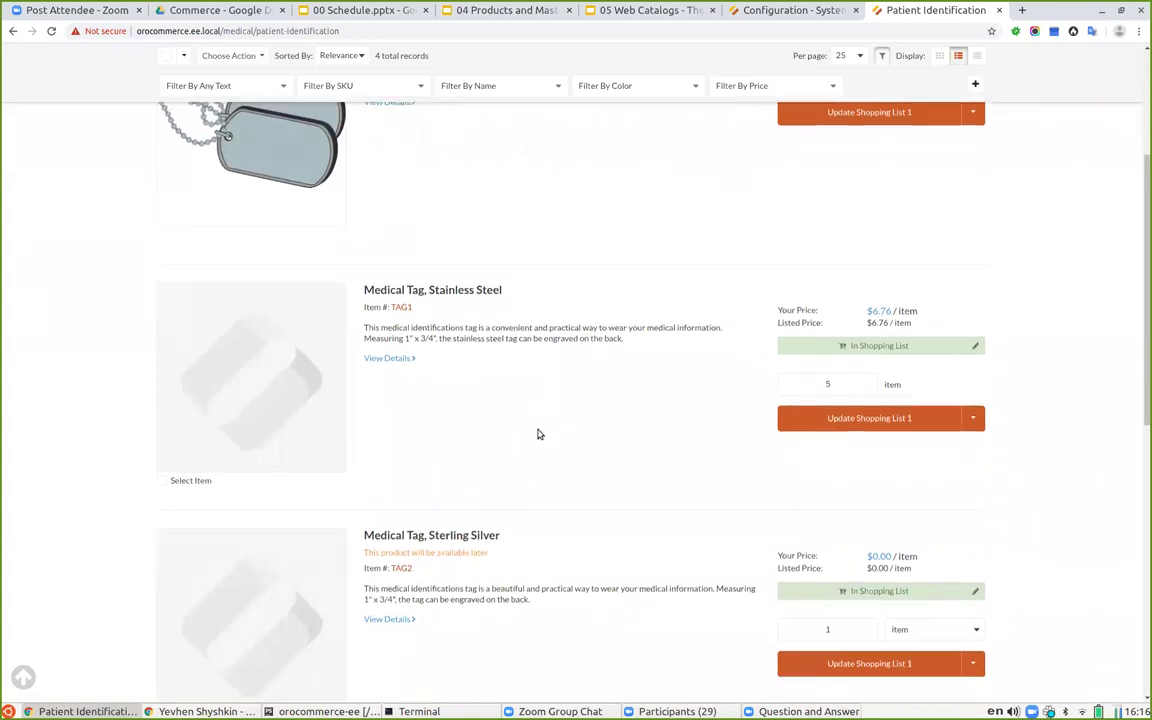
scroll(432, 330, down, 5)
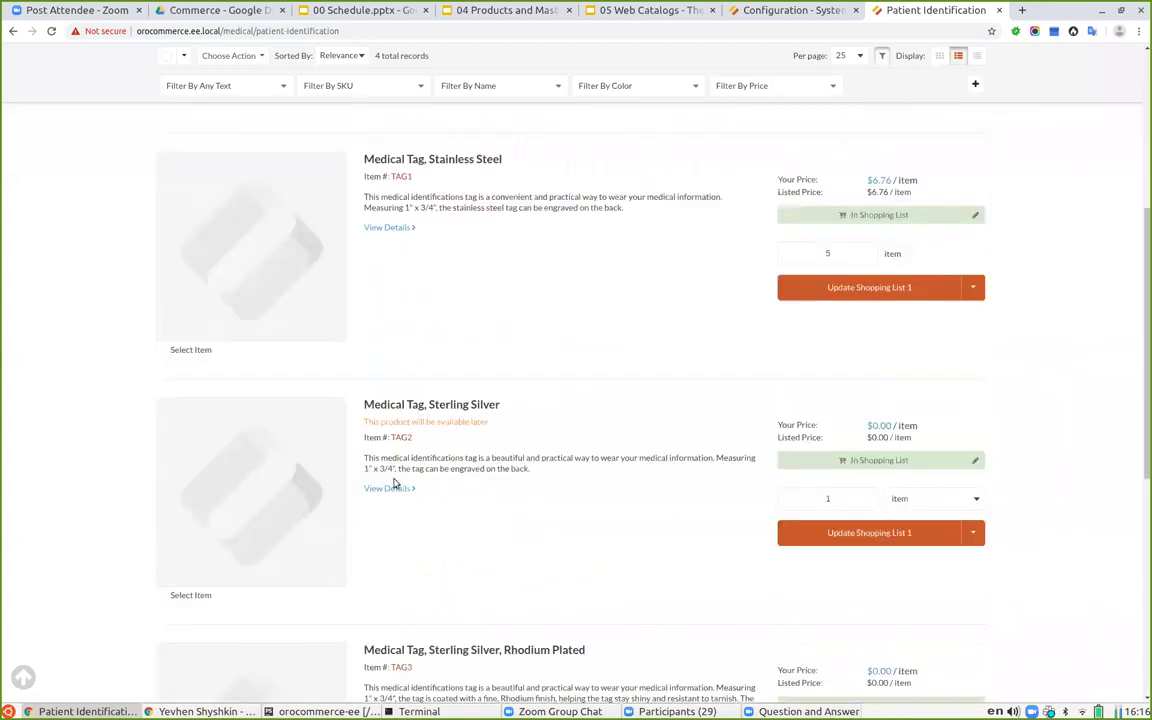
scroll(660, 500, up, 10)
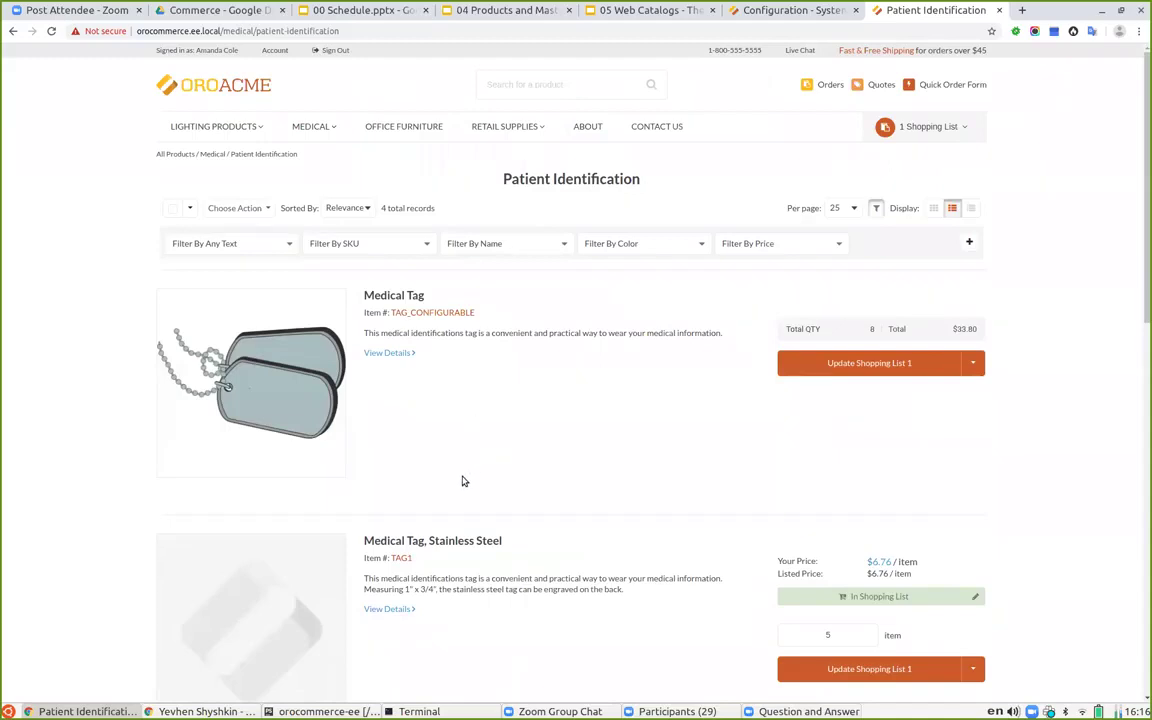
Step: In the back-office Configurable Products settings, set Display Simple Variations to Hide completely and save the settings
click(752, 8)
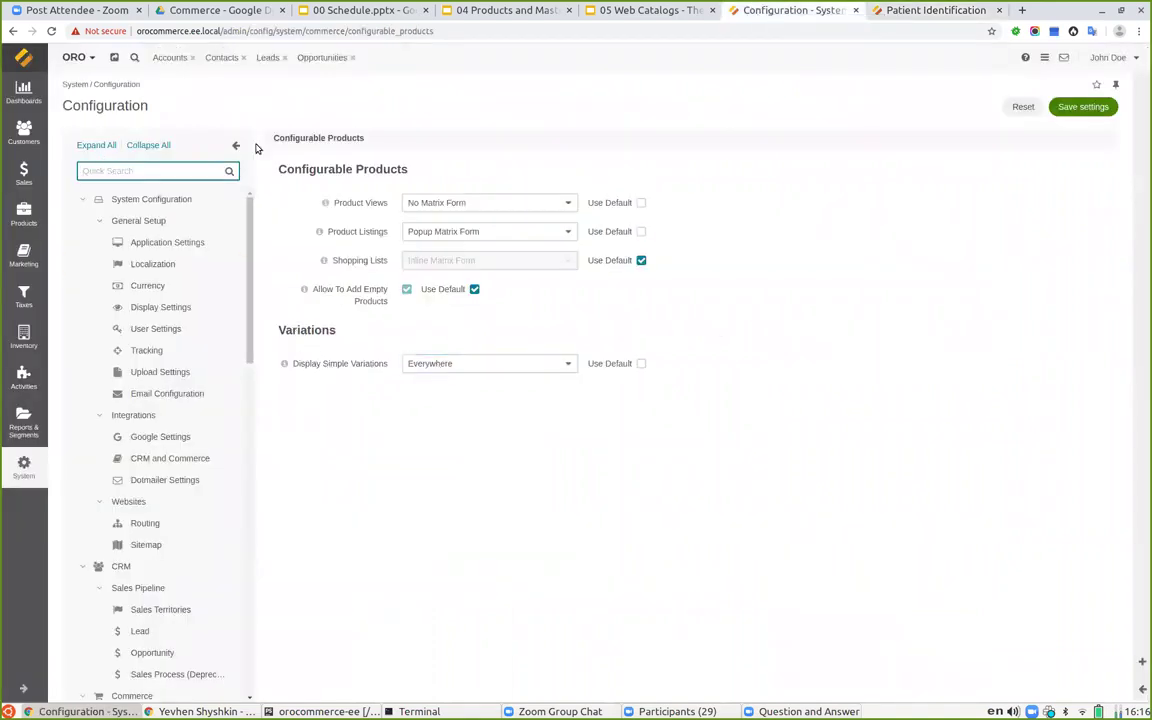
click(451, 370)
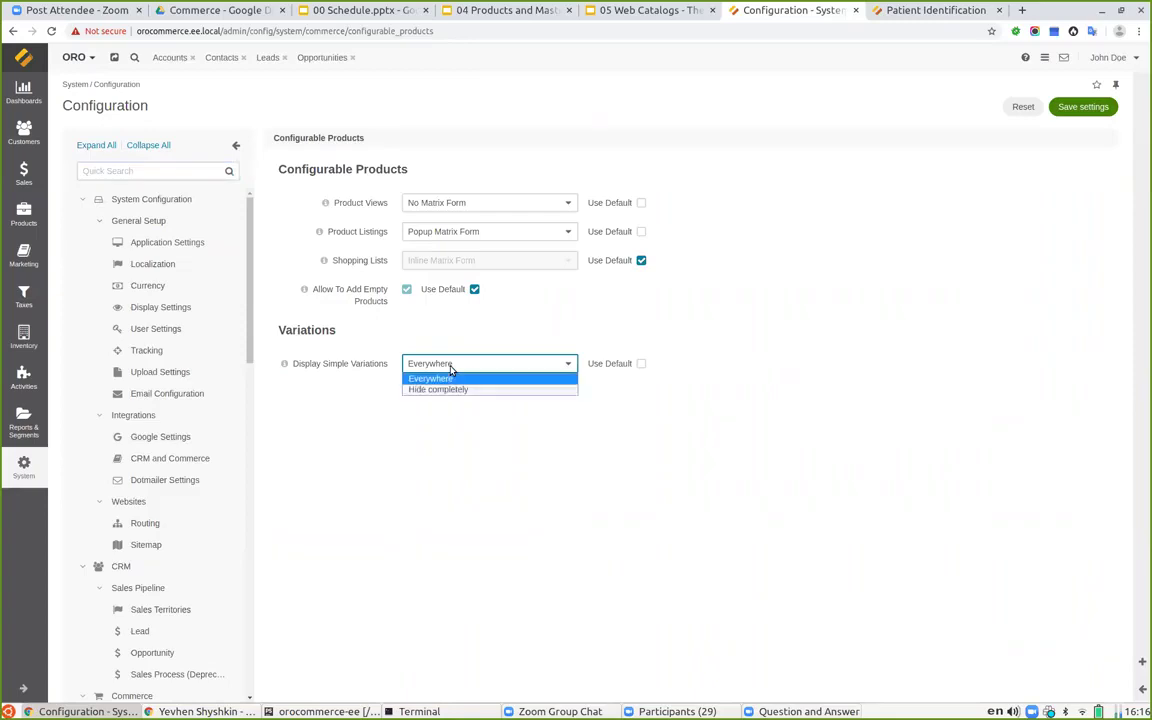
click(448, 389)
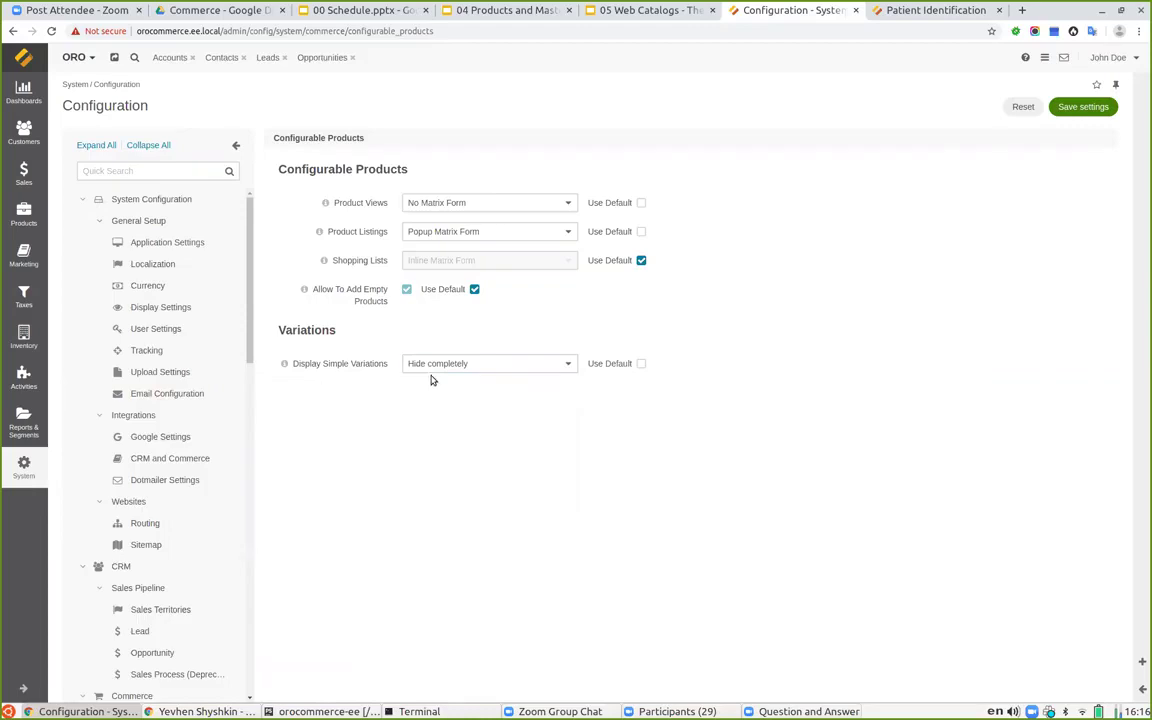
click(1084, 107)
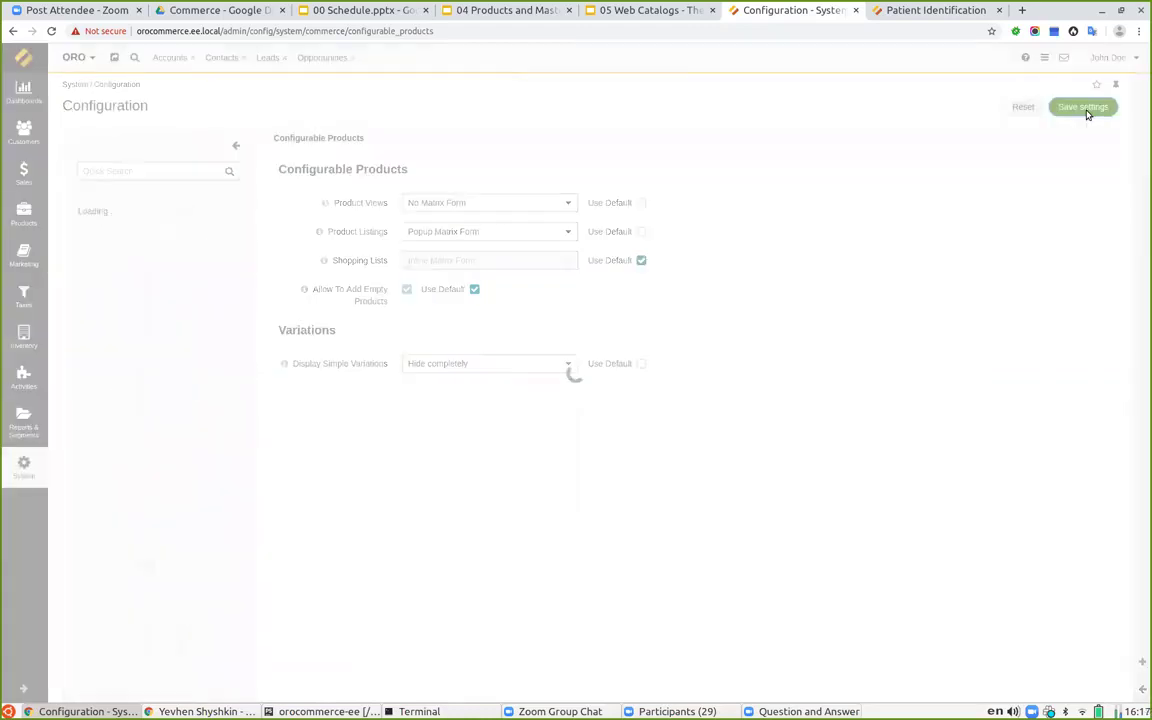
Step: Refresh the storefront's Patient Identification listing and look through its color and price filters
click(905, 10)
click(51, 31)
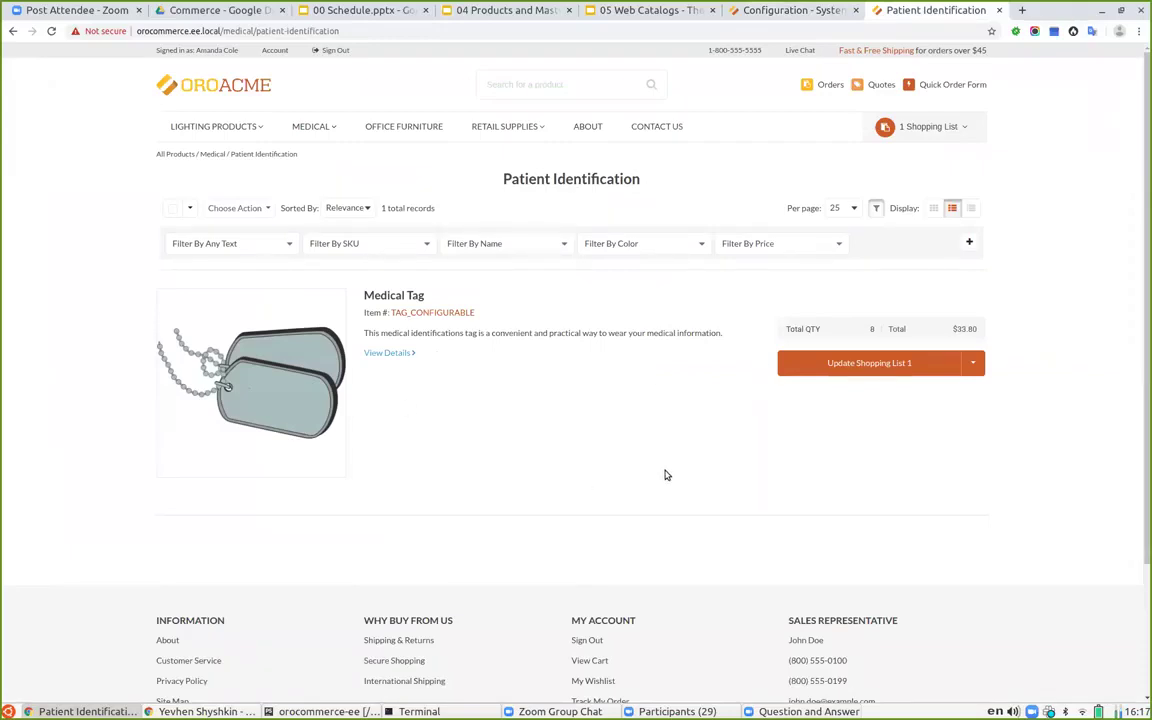
click(660, 245)
click(640, 247)
click(665, 248)
click(836, 244)
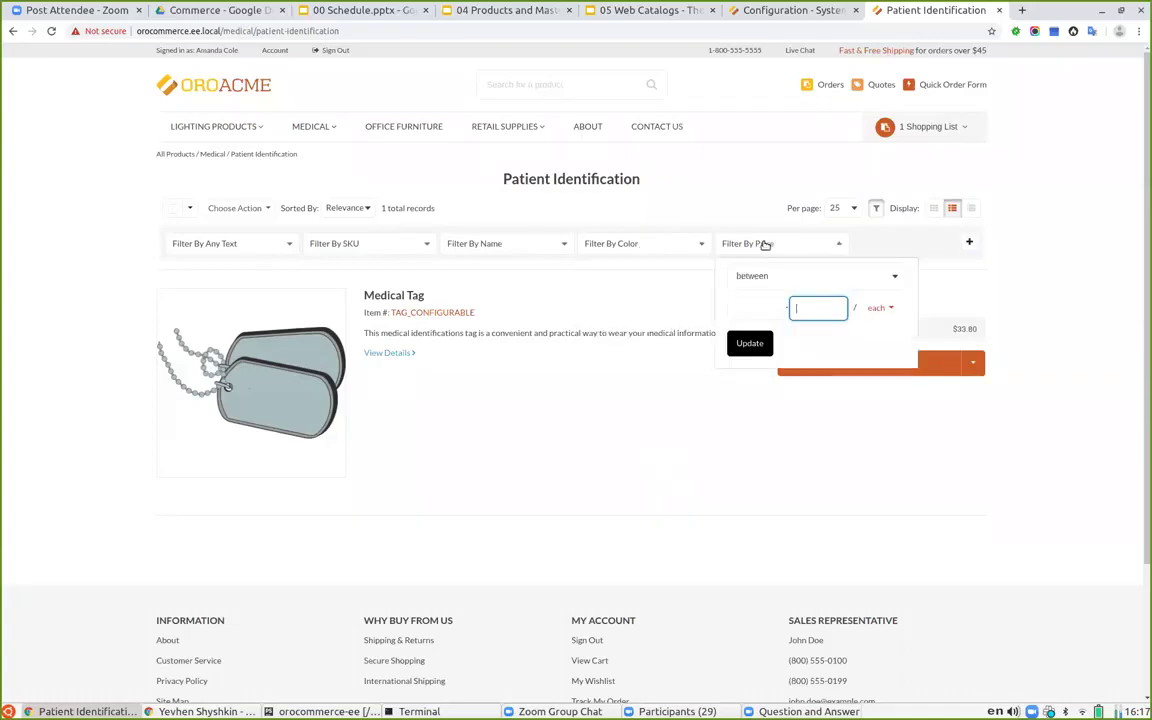
click(547, 293)
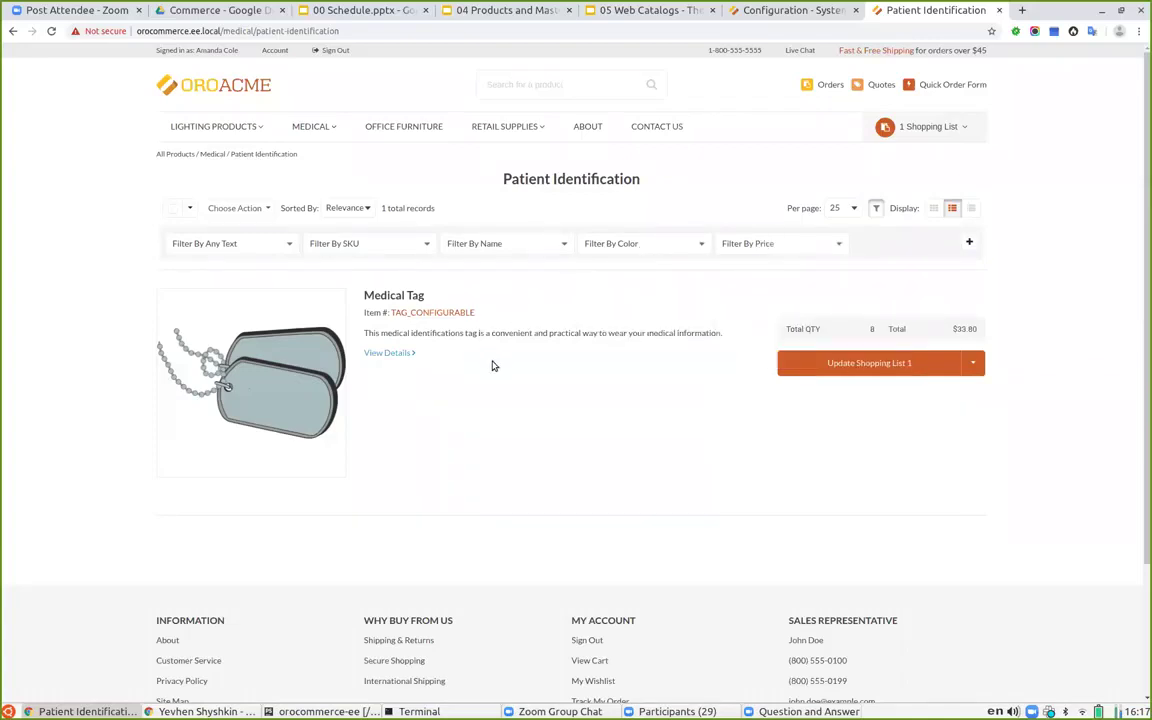
Step: Filter the Patient Identification listing by the color Gray, check the matching product and remove the filter
click(617, 245)
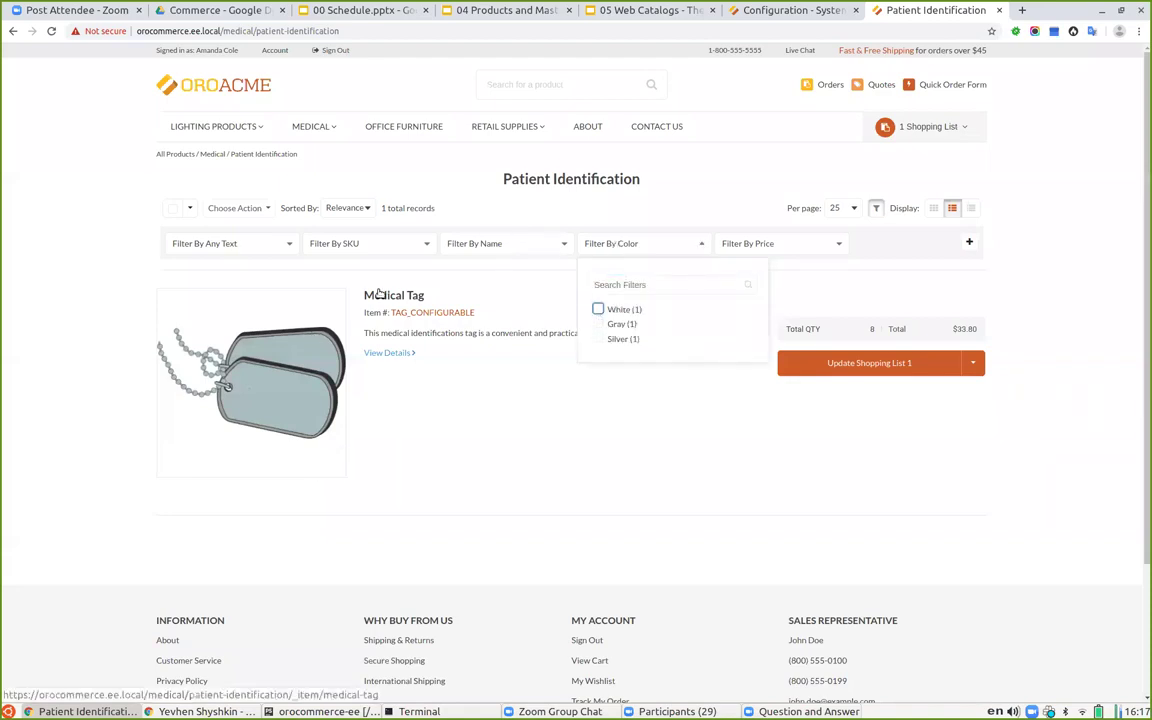
click(616, 325)
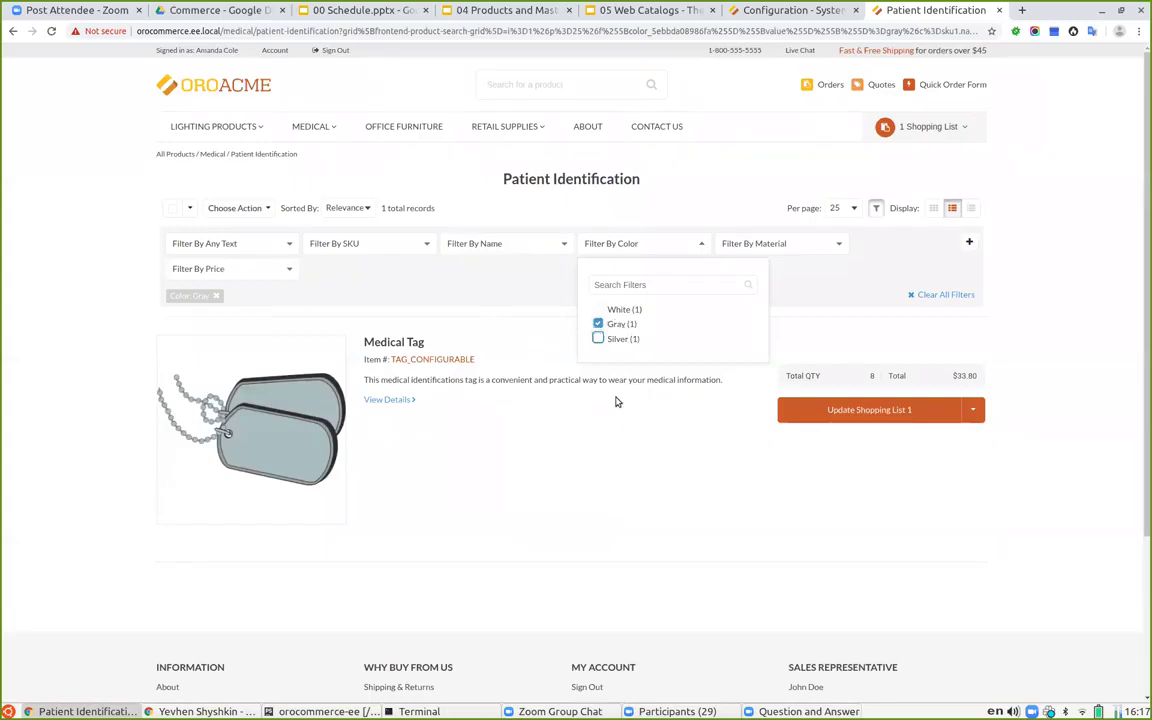
click(478, 454)
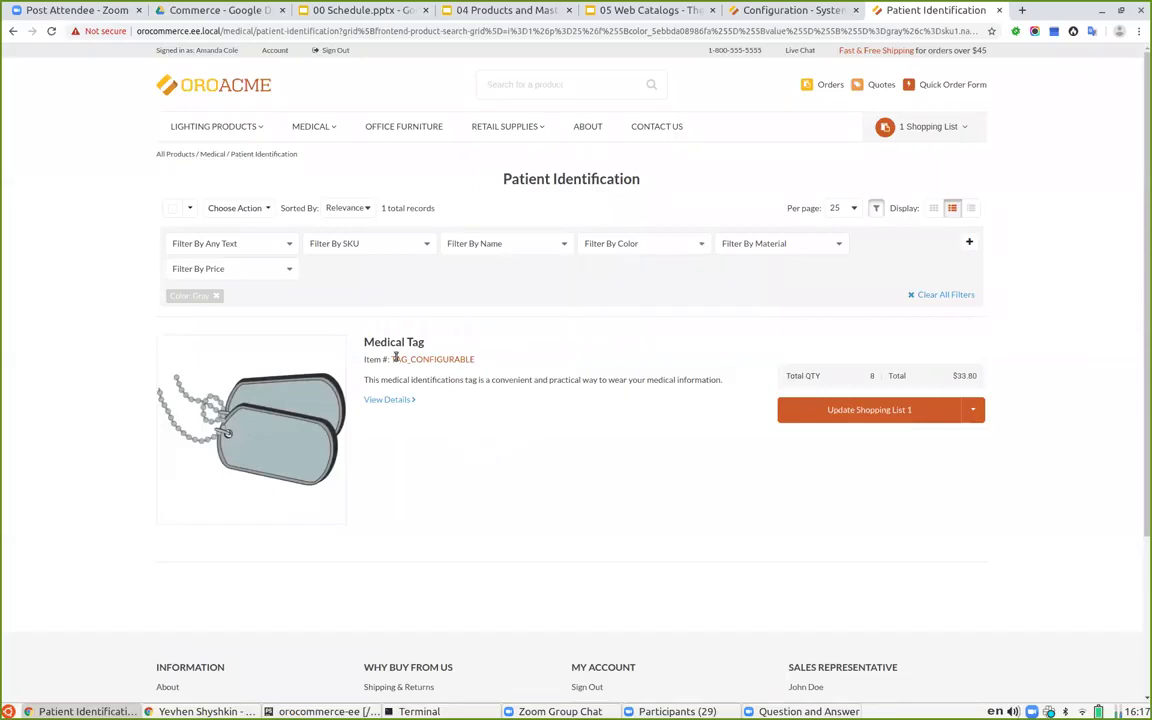
click(217, 298)
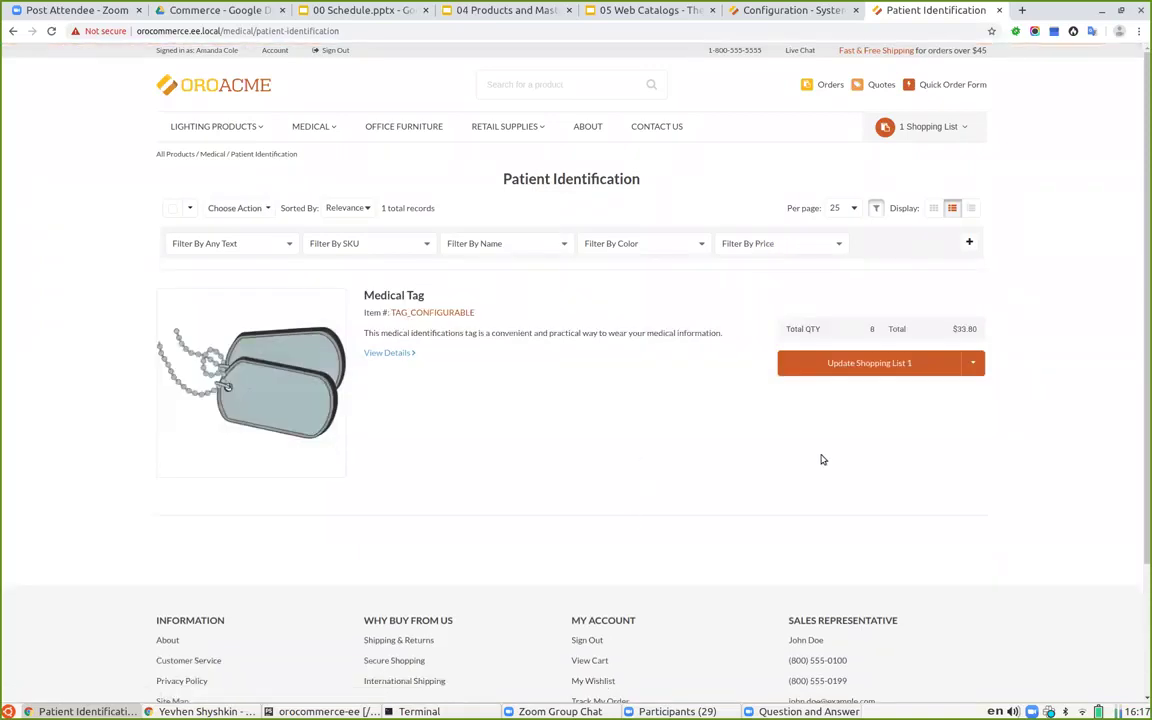
Step: Switch to the 04 Products and Master Catalog presentation and show the Localizations slide
click(762, 10)
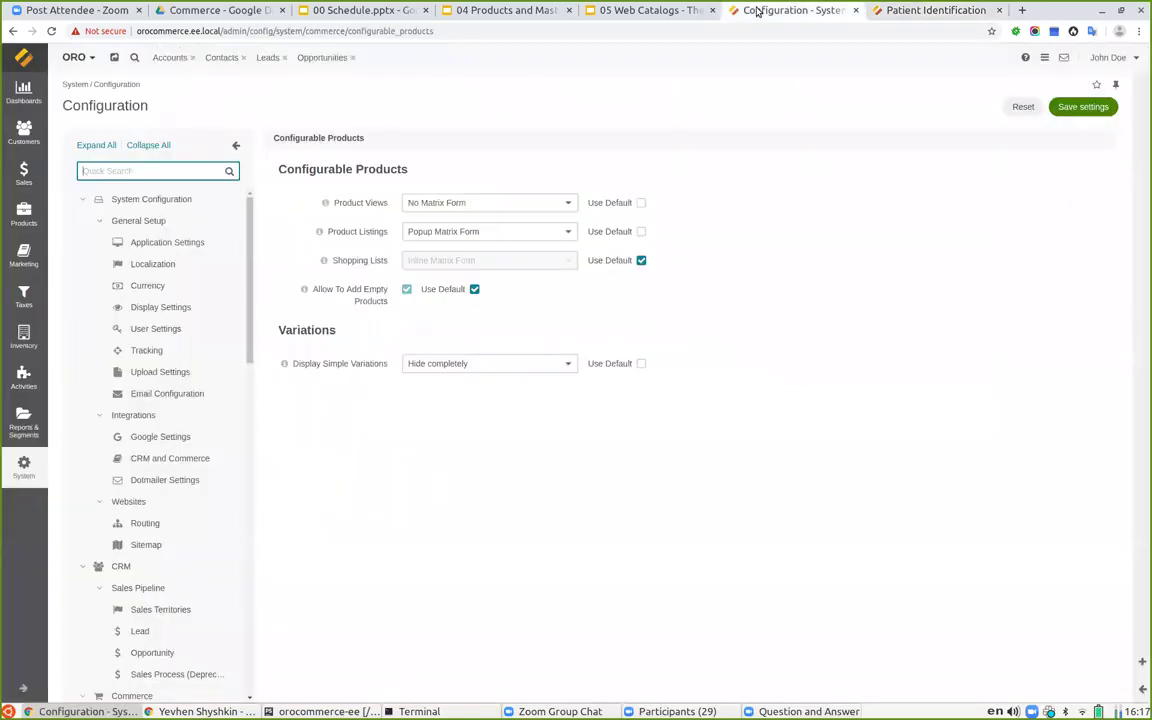
click(617, 7)
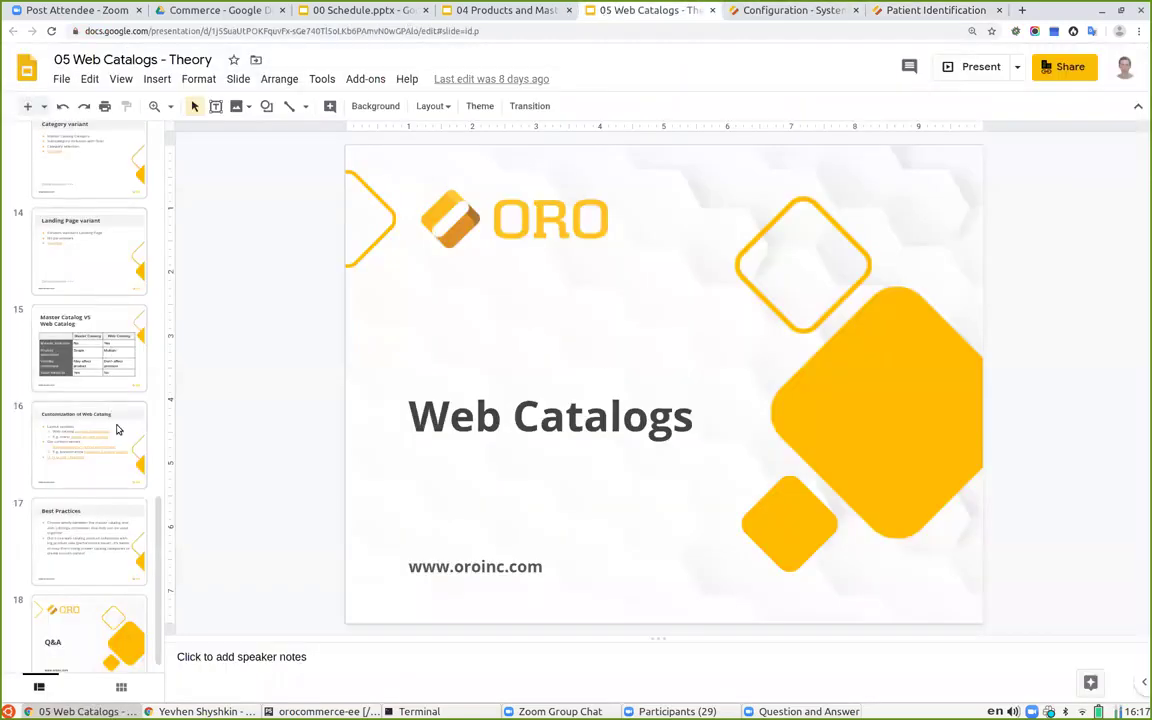
scroll(128, 302, up, 2)
click(503, 12)
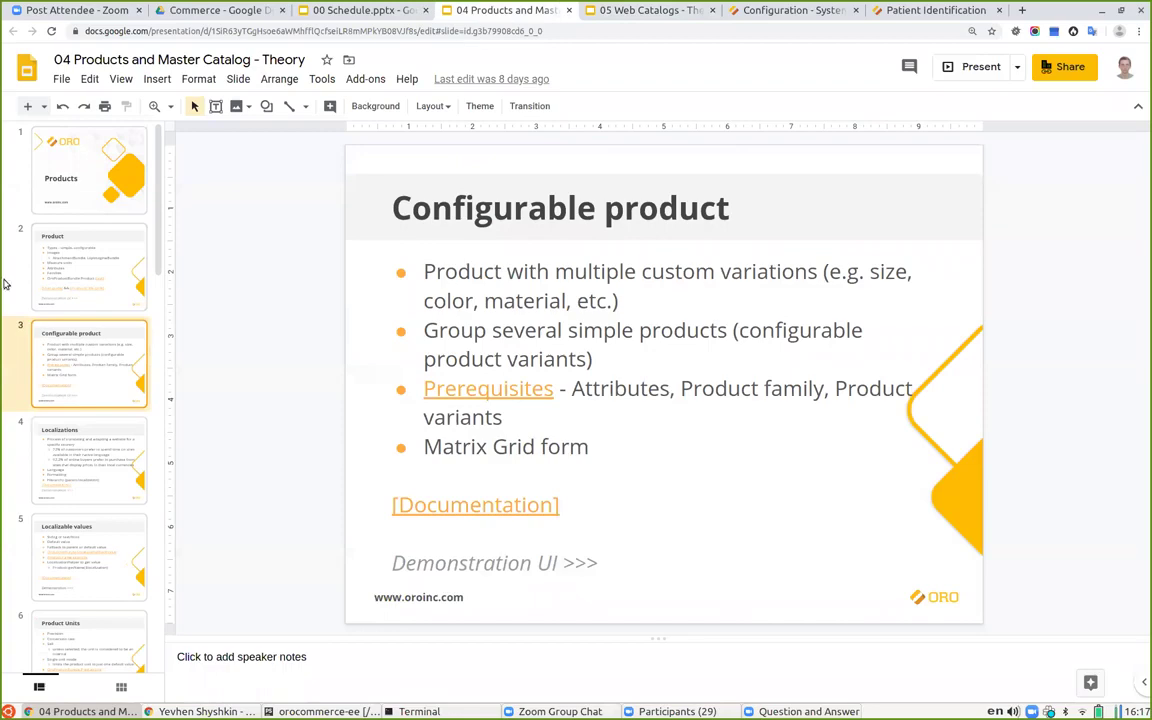
click(89, 440)
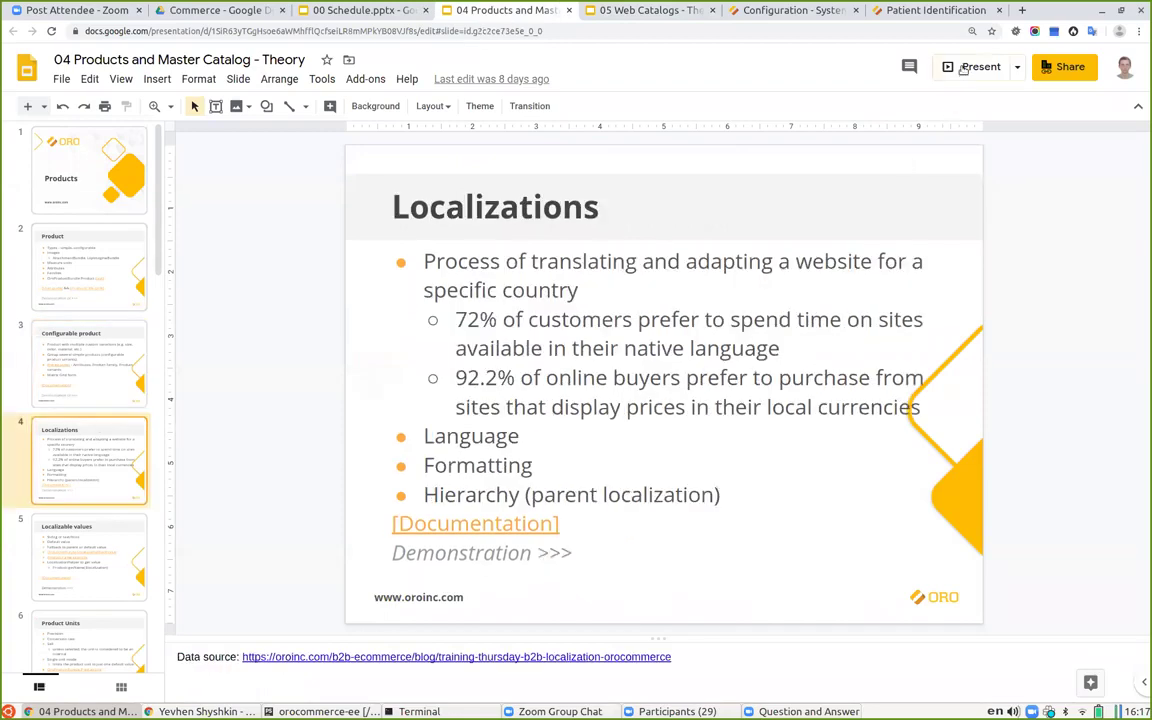
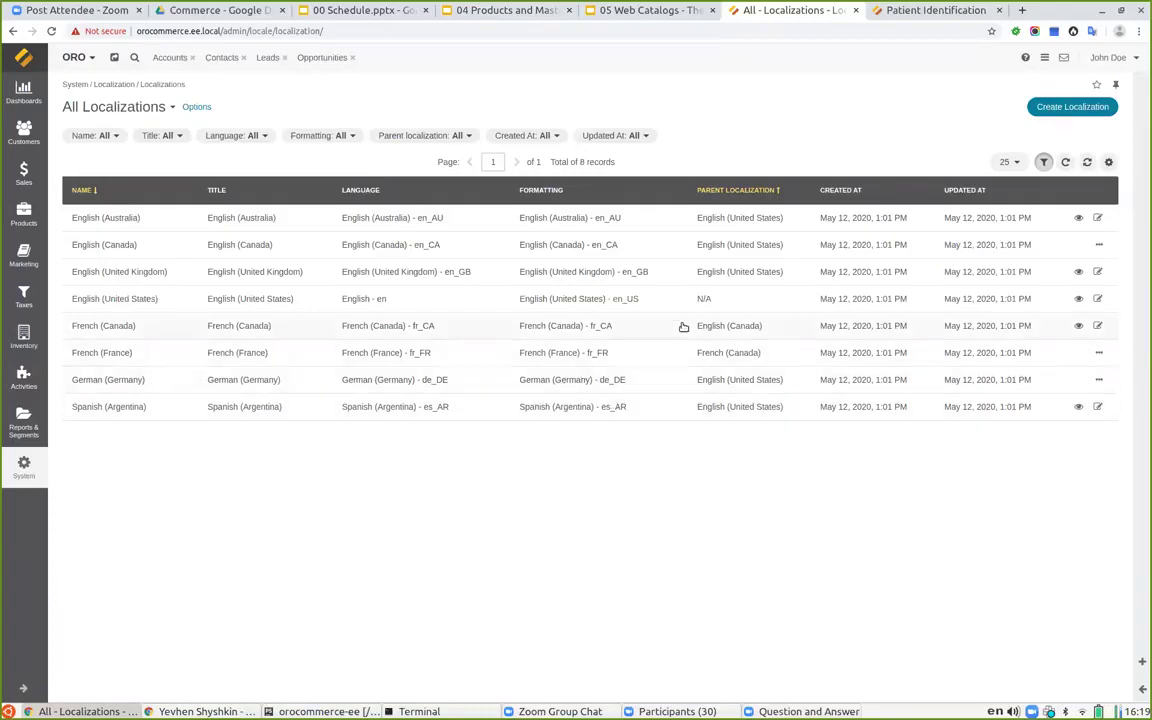
Step: Highlight English (United States) in the back-office localizations list and open the English (Australia) localization for editing
drag(70, 299, 158, 301)
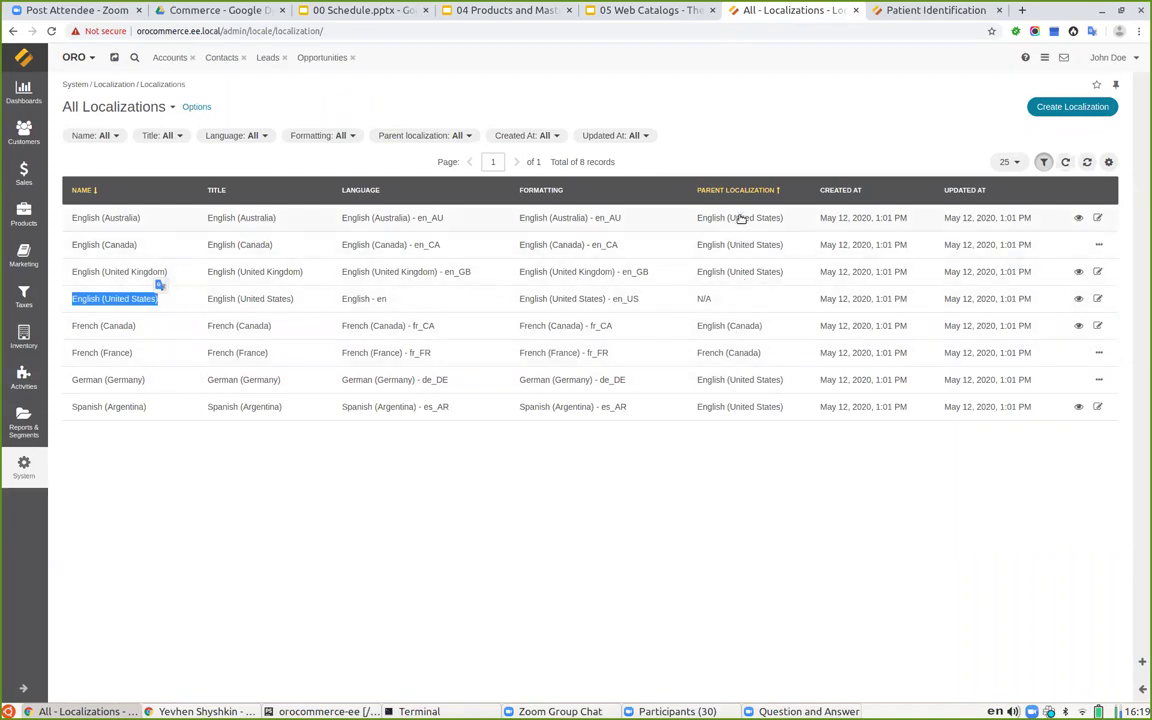
click(757, 554)
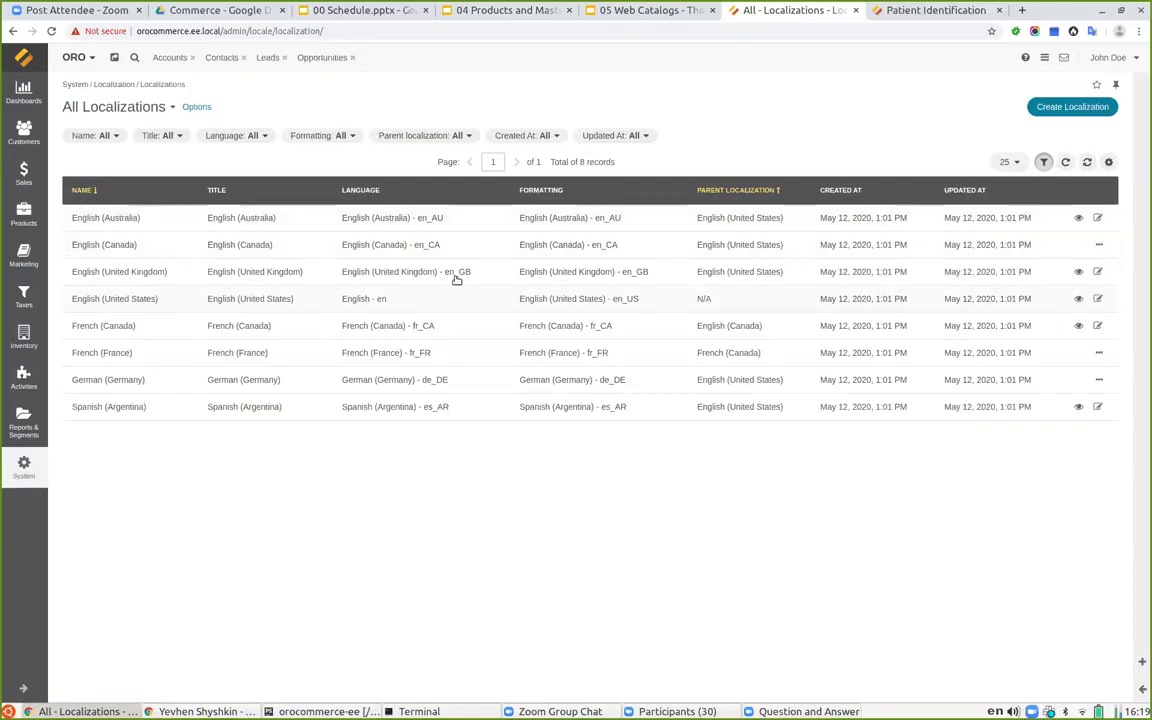
click(1097, 219)
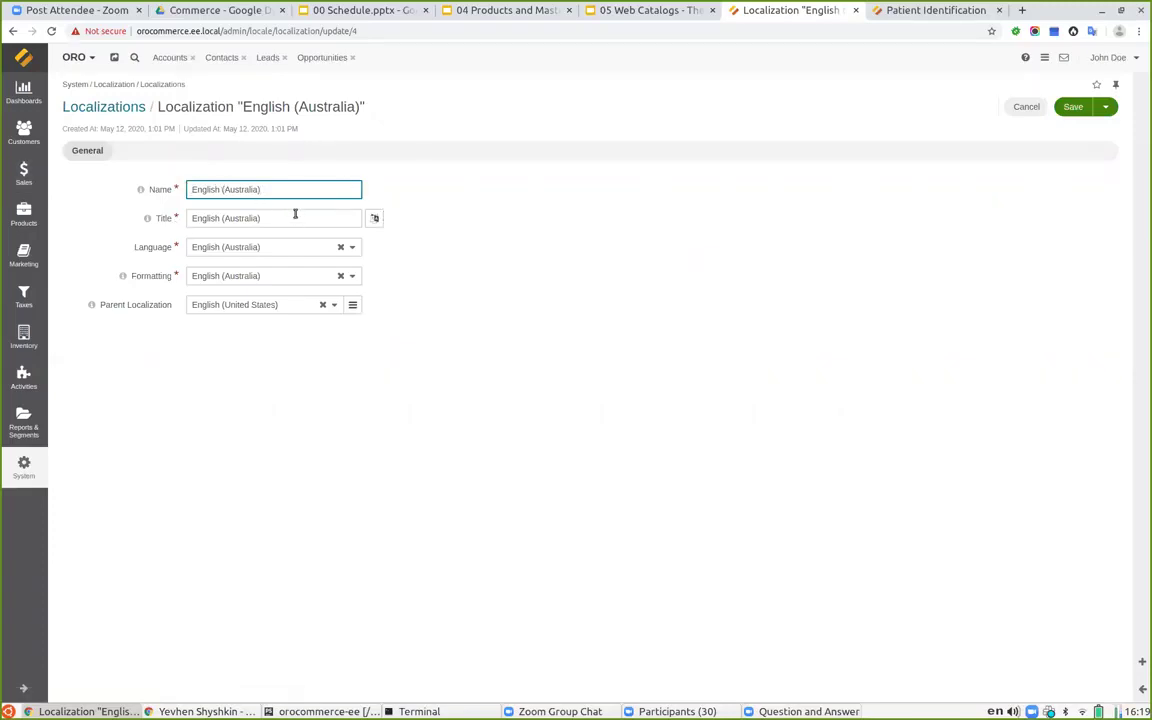
Step: Highlight the English (Australia) localization's name and look through its available language and formatting options without changing them
drag(272, 189, 185, 170)
click(264, 249)
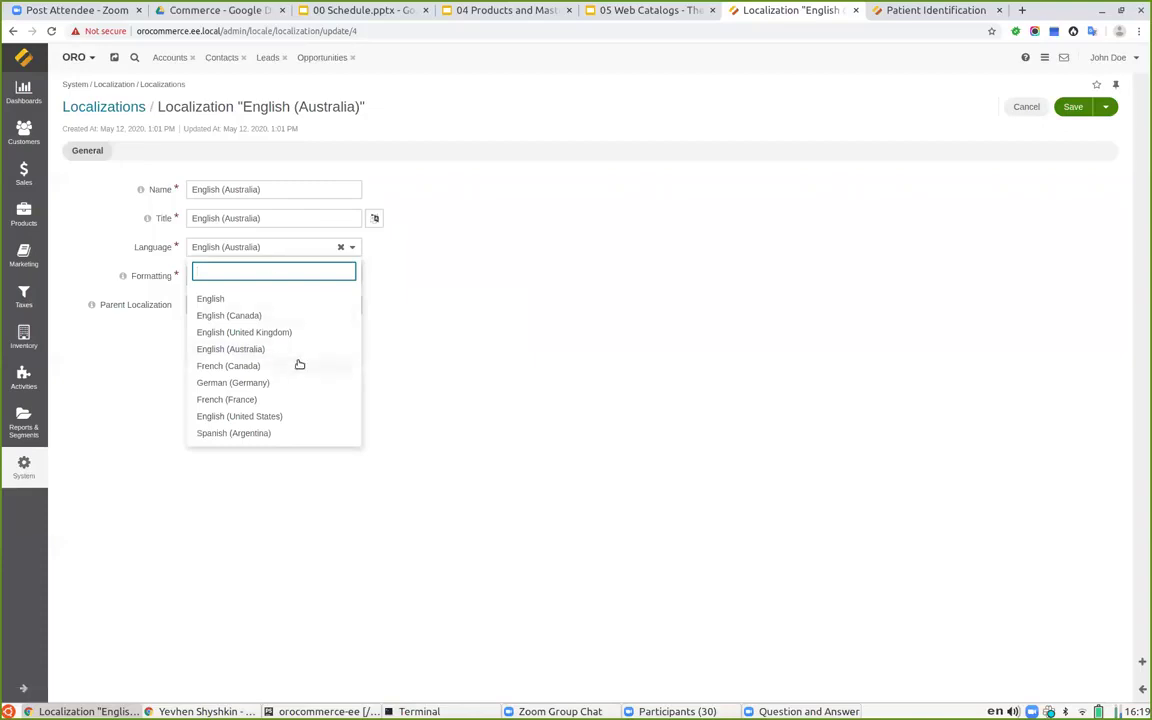
click(705, 352)
click(257, 276)
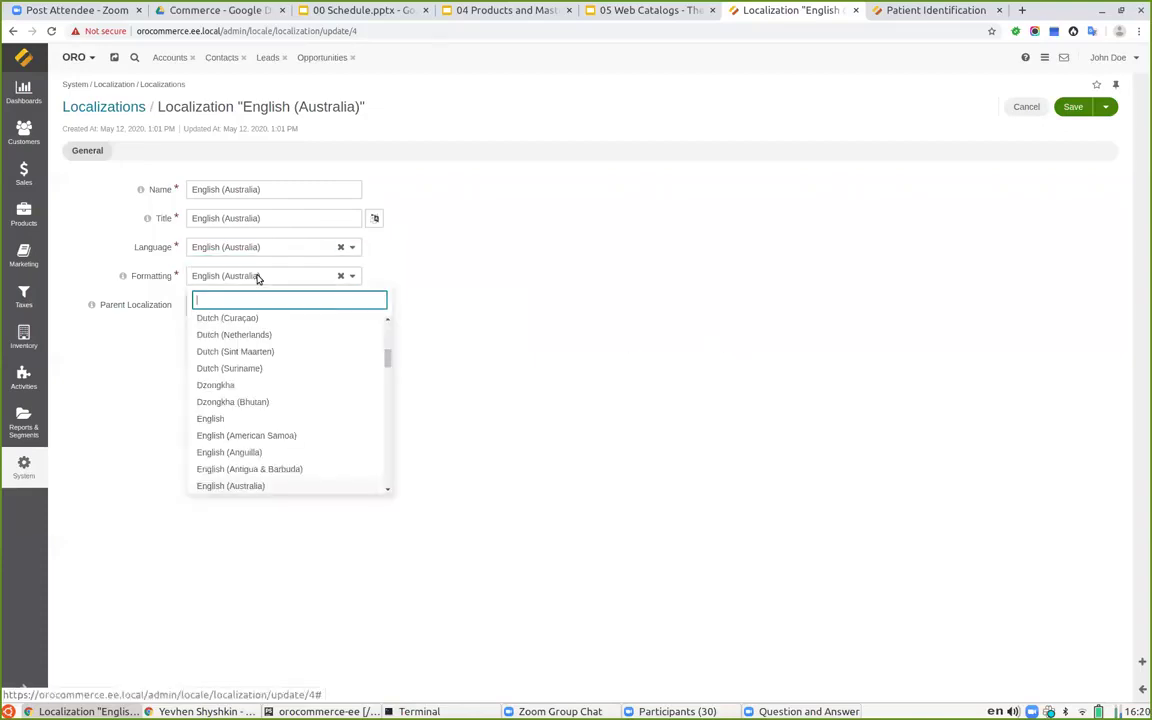
scroll(327, 397, down, 10)
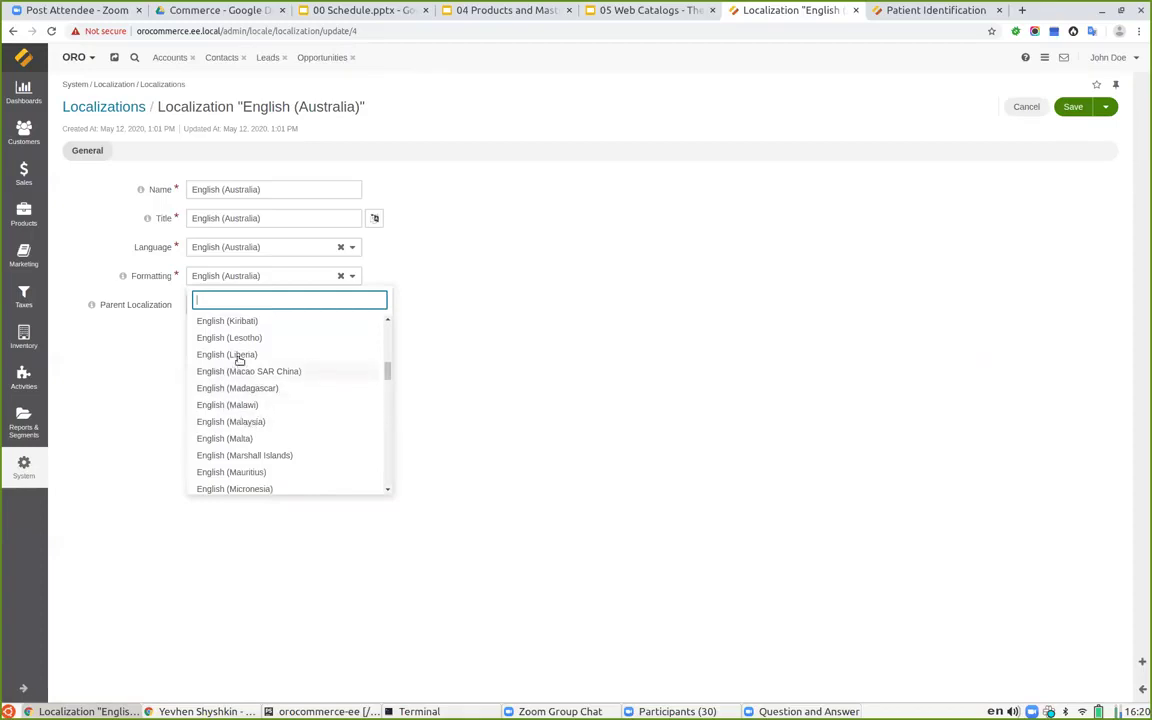
scroll(262, 350, up, 3)
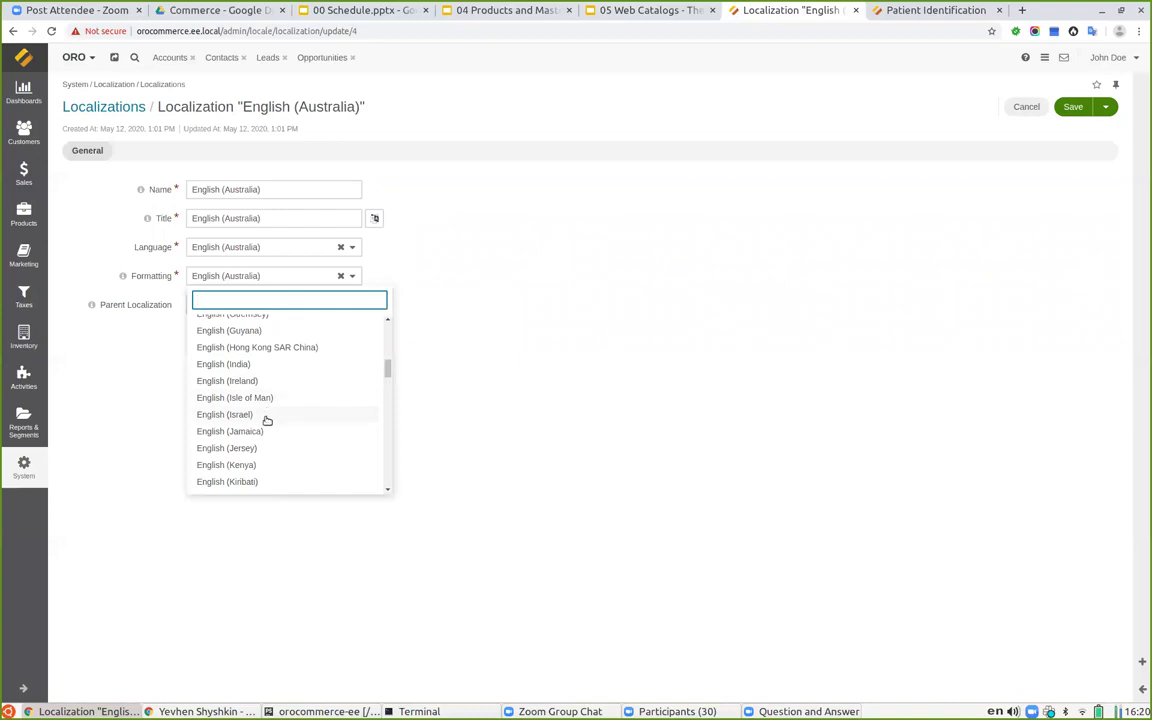
click(657, 350)
Step: View the available parent localizations for English (Australia) and return to the list of all localizations
click(228, 305)
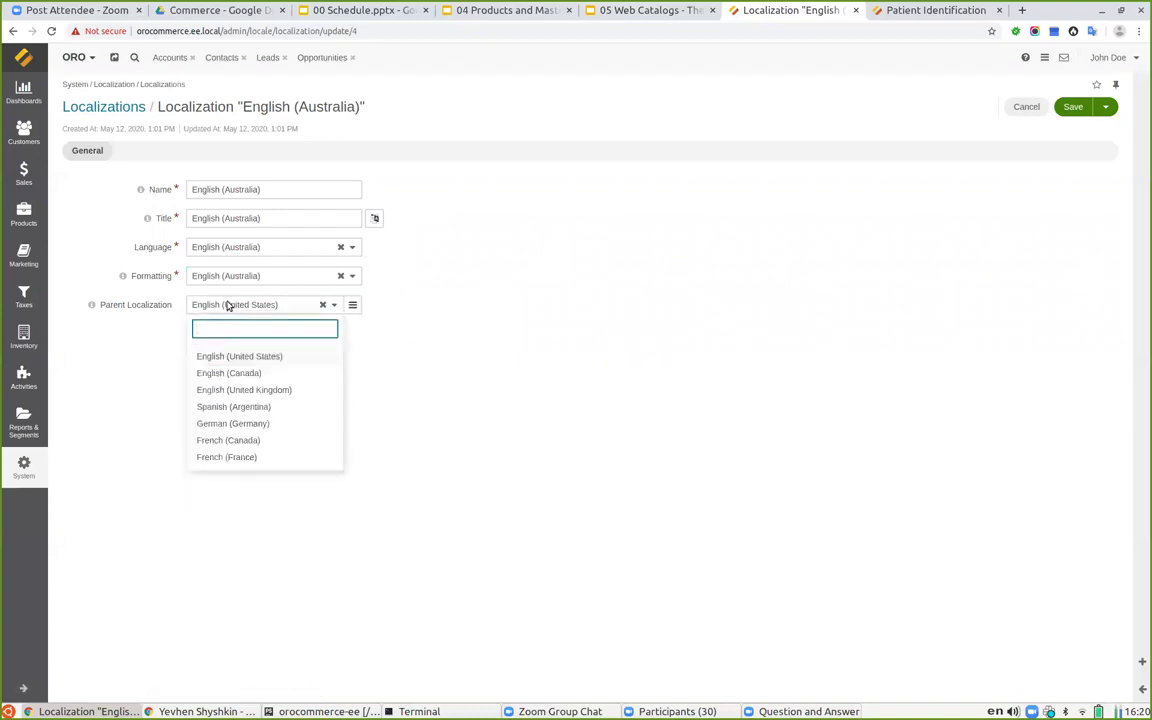
click(480, 306)
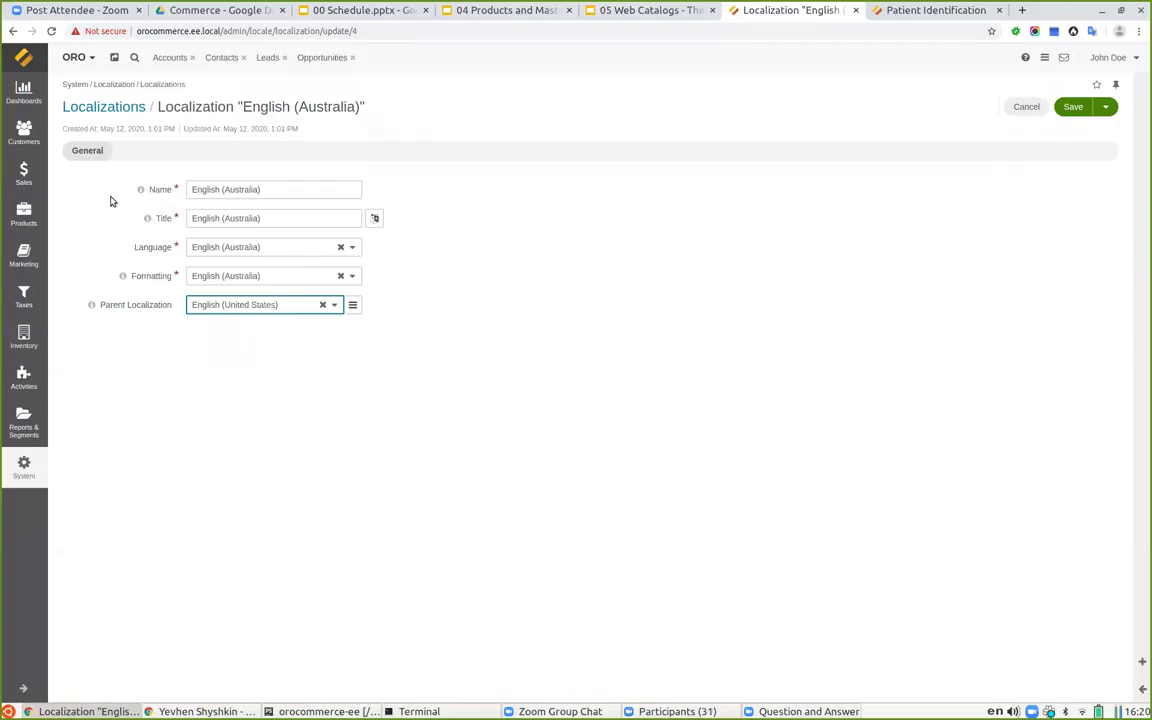
click(97, 108)
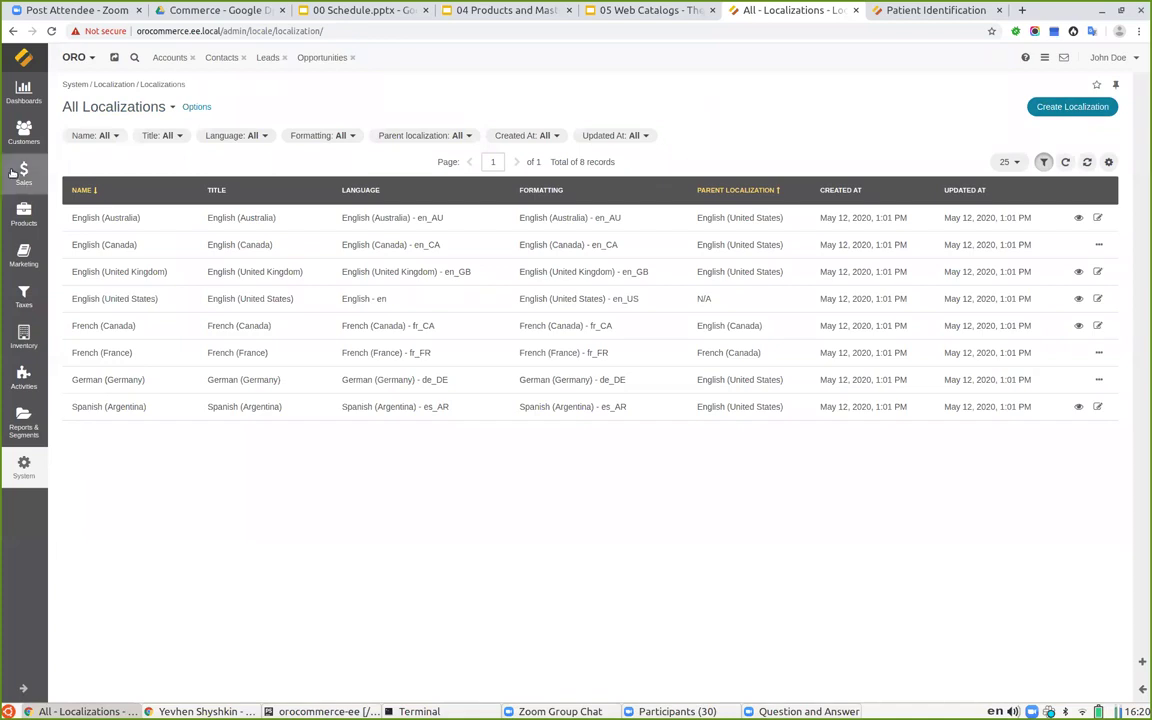
Step: Open the HEADLAMP_TEST product from the product list for editing
click(23, 213)
click(89, 144)
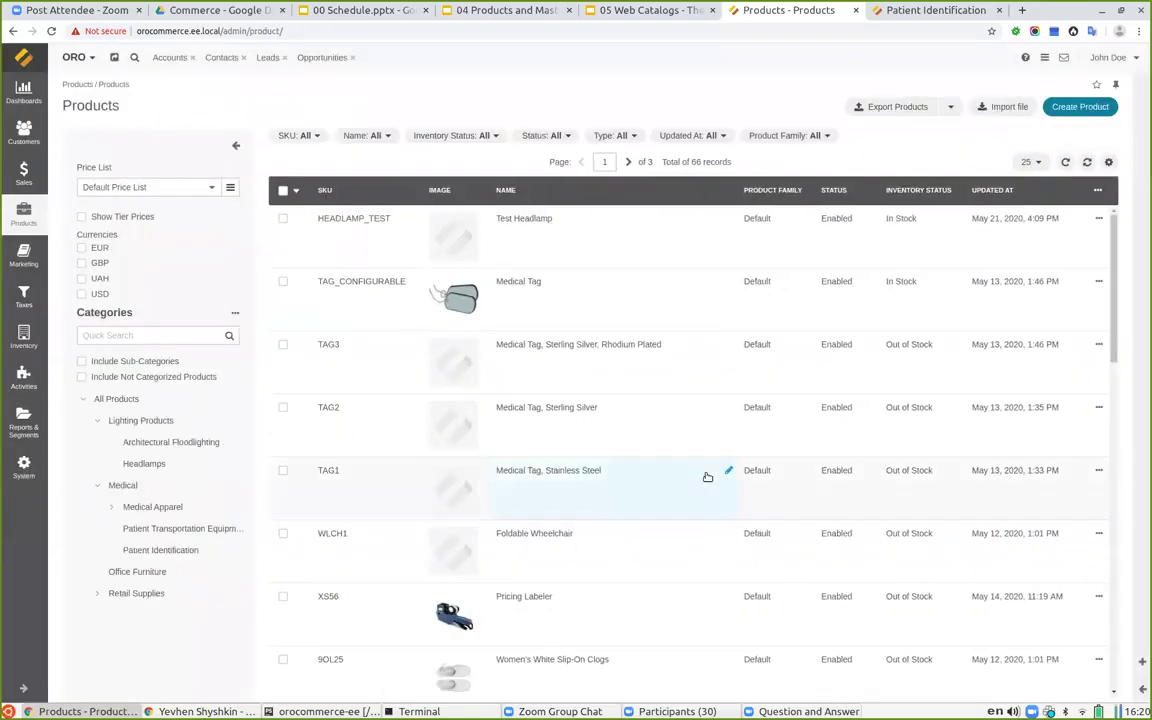
click(645, 229)
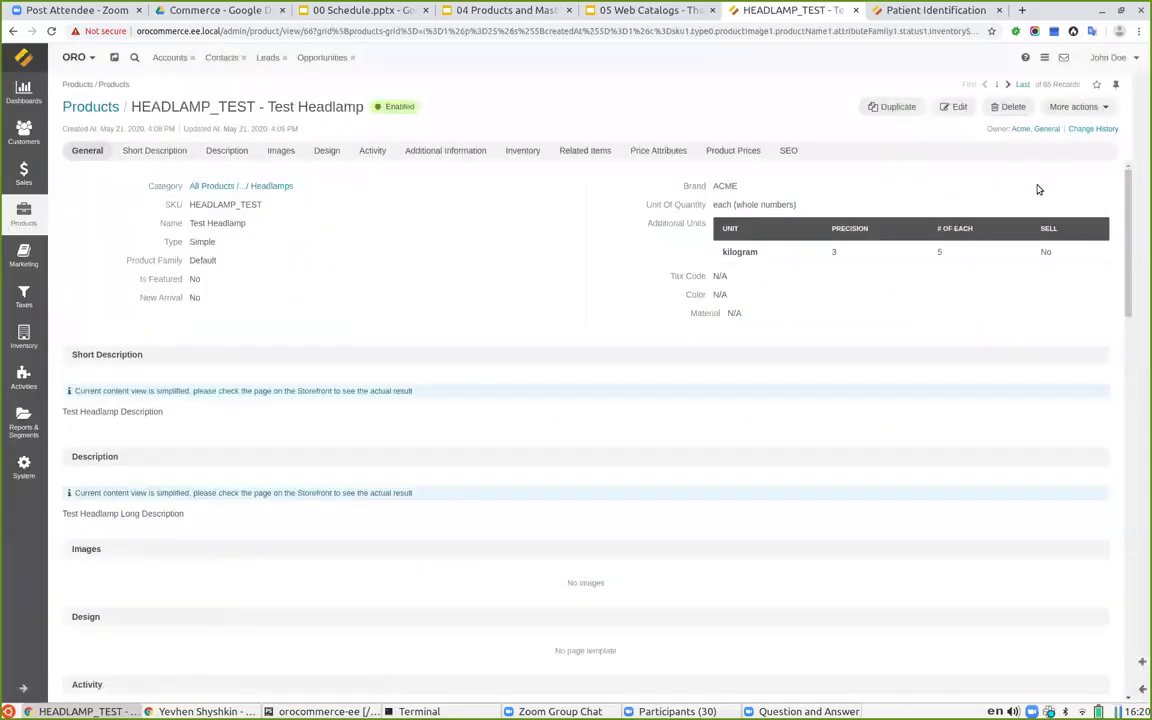
click(960, 110)
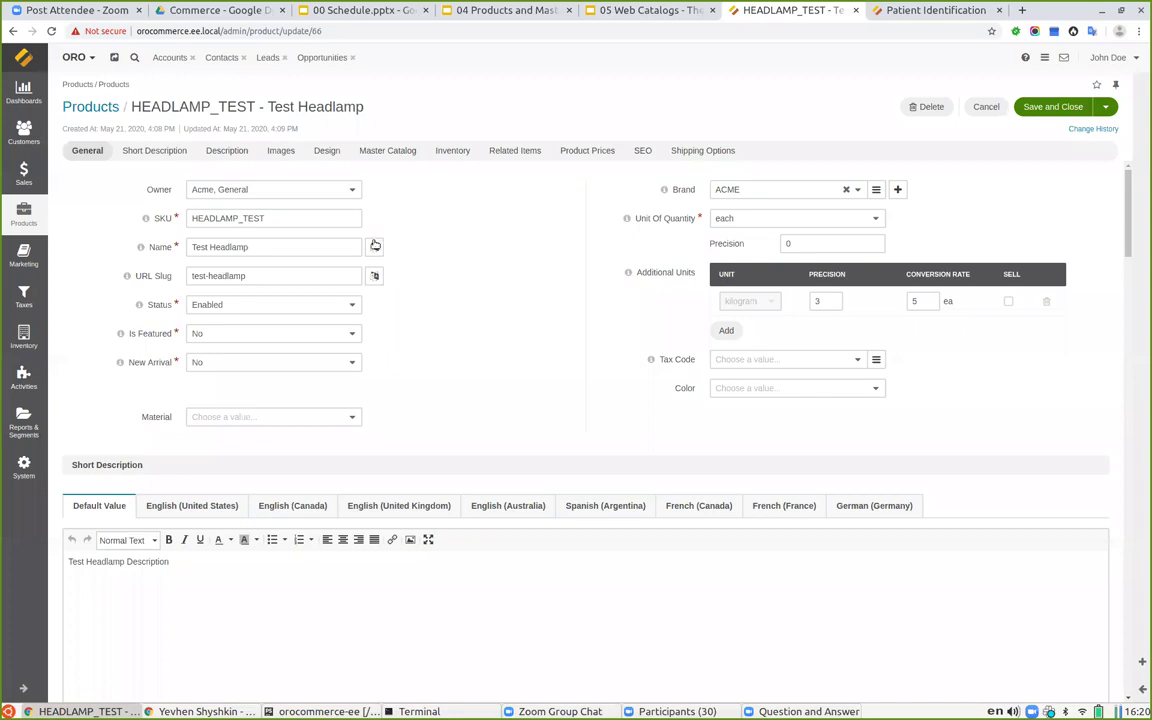
Step: Expand the localized values of the product name and look through the per-localization fields
click(375, 248)
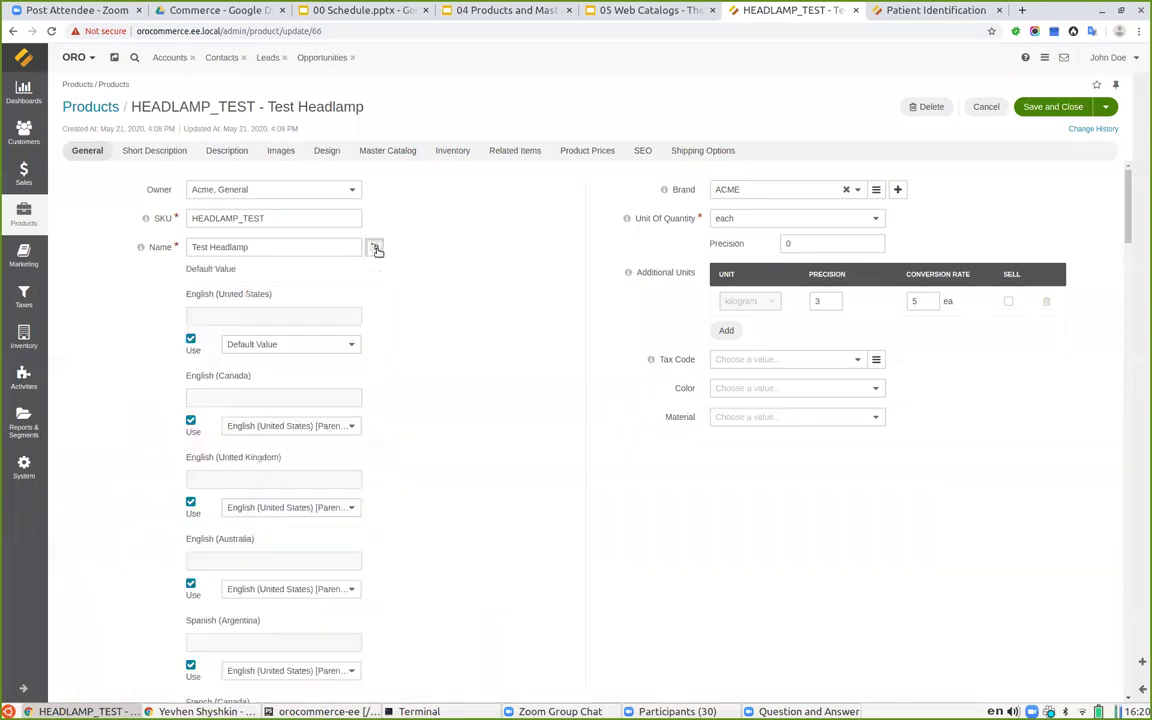
scroll(387, 311, down, 1)
scroll(172, 249, up, 1)
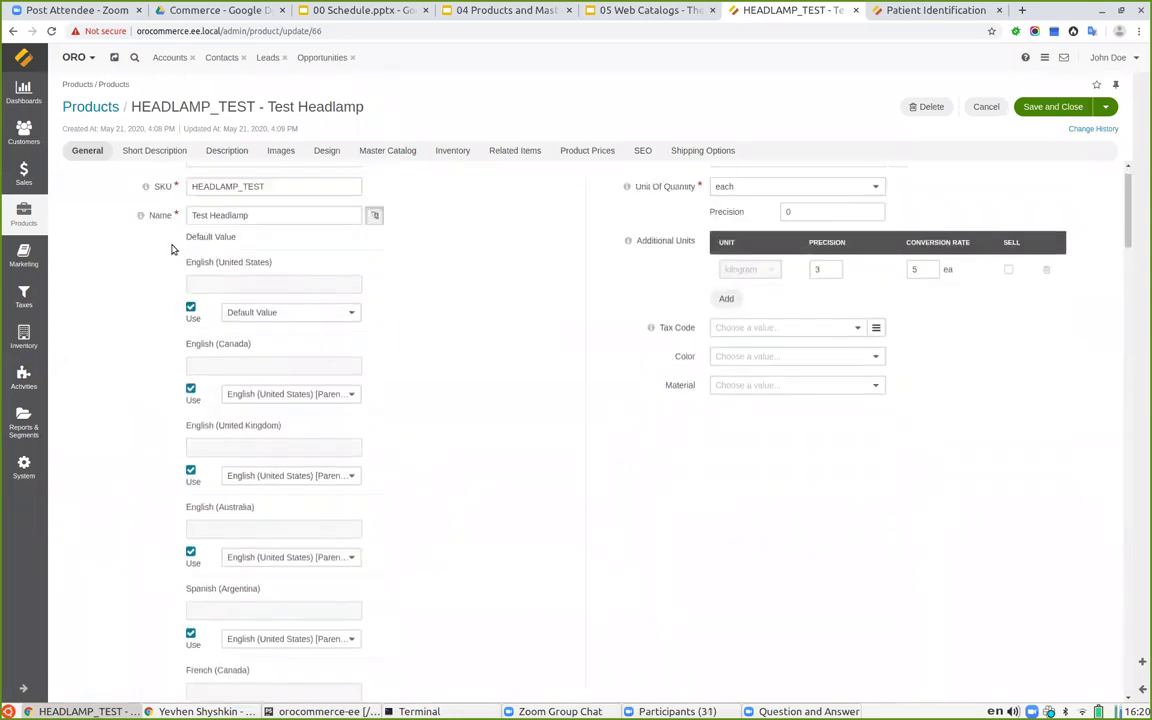
scroll(308, 344, down, 1)
scroll(308, 344, down, 2)
scroll(310, 348, up, 3)
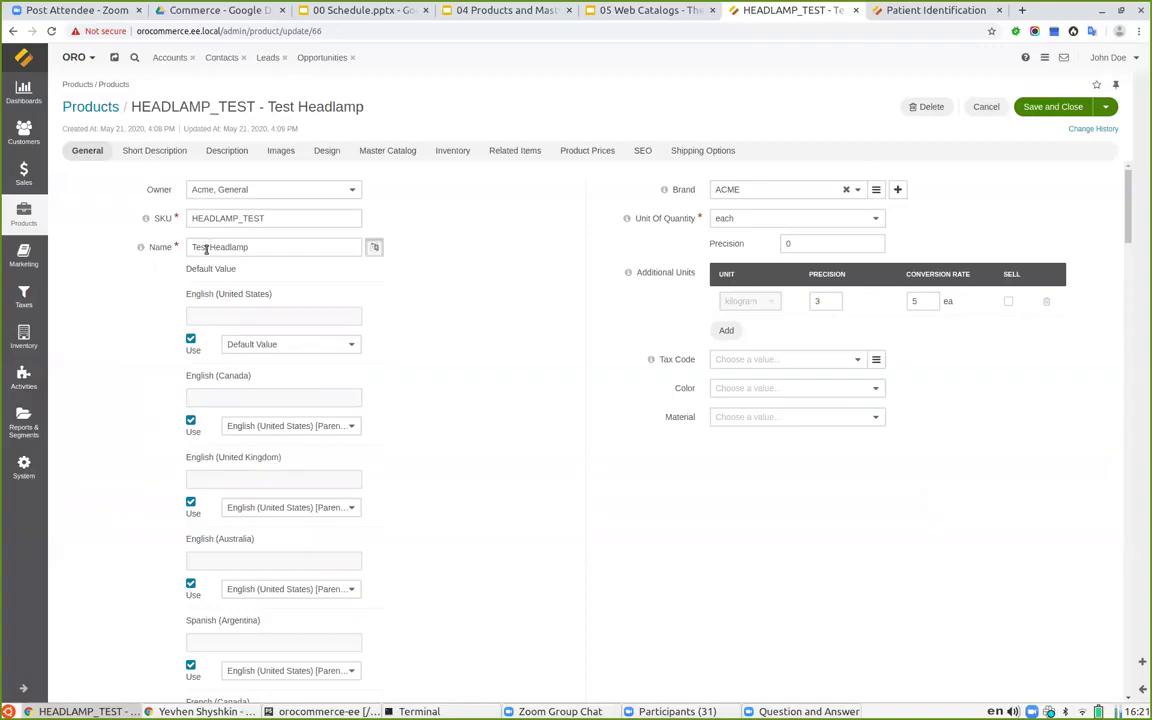
Step: Switch the name's fallback off and back on for English (United States) and English (Canada)
click(191, 340)
click(191, 340)
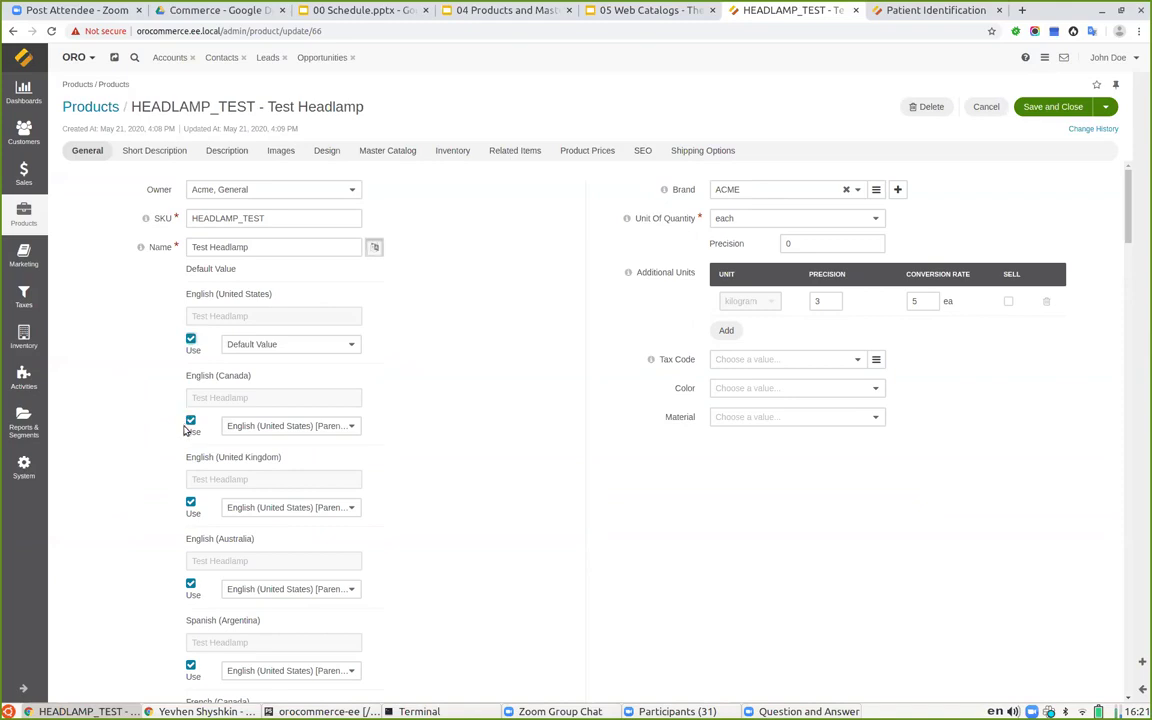
click(191, 421)
click(191, 421)
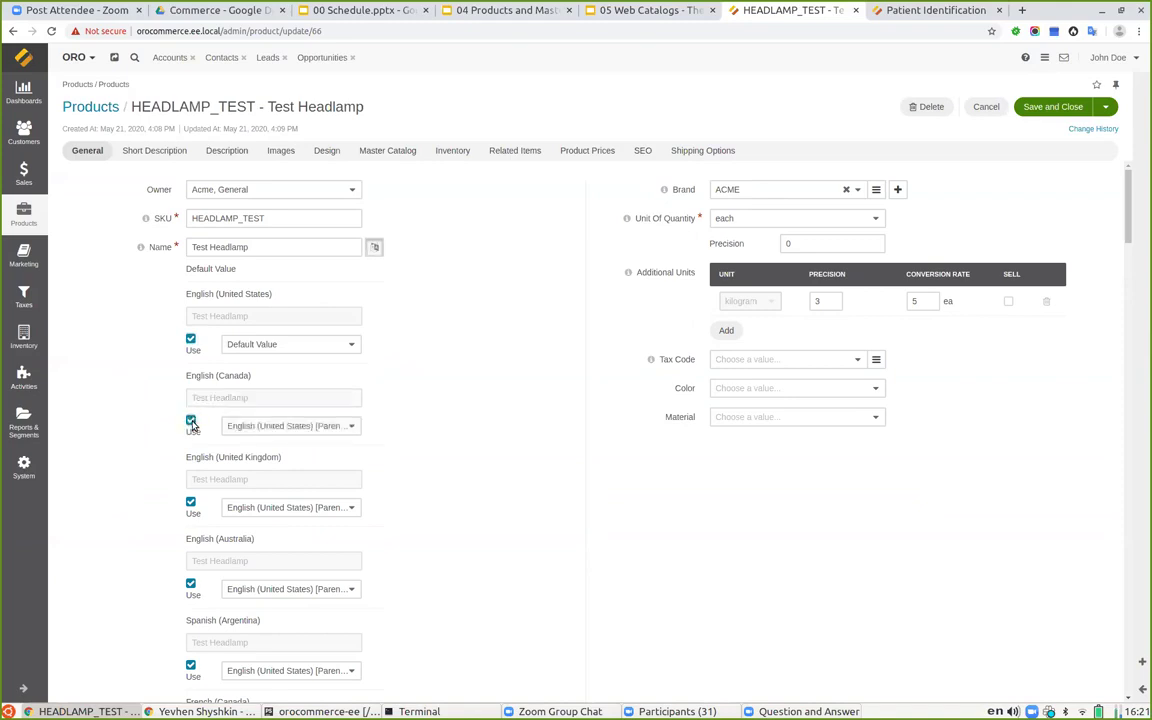
Step: View the English (United States) name's fallback choices and highlight its label and the default product name
click(262, 345)
click(262, 345)
click(262, 345)
click(262, 345)
drag(187, 297, 259, 295)
drag(262, 247, 167, 240)
scroll(434, 519, down, 1)
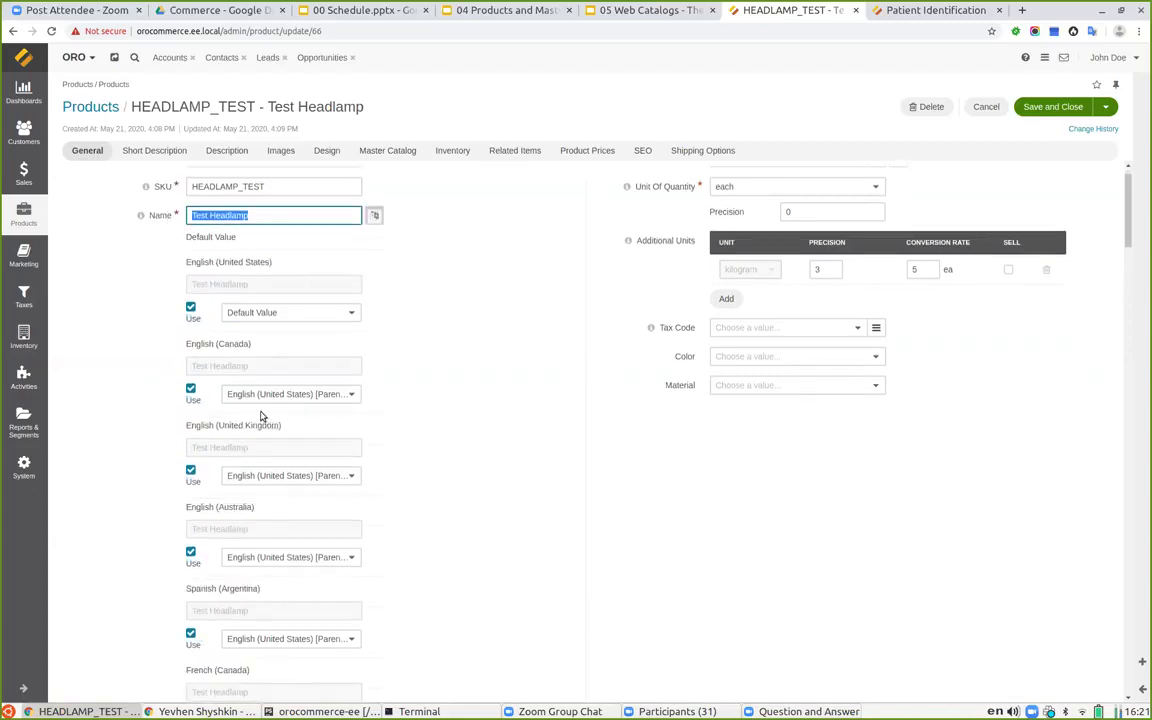
Step: View the name's fallback choices for English (Canada) and English (Australia) without changing them
click(259, 396)
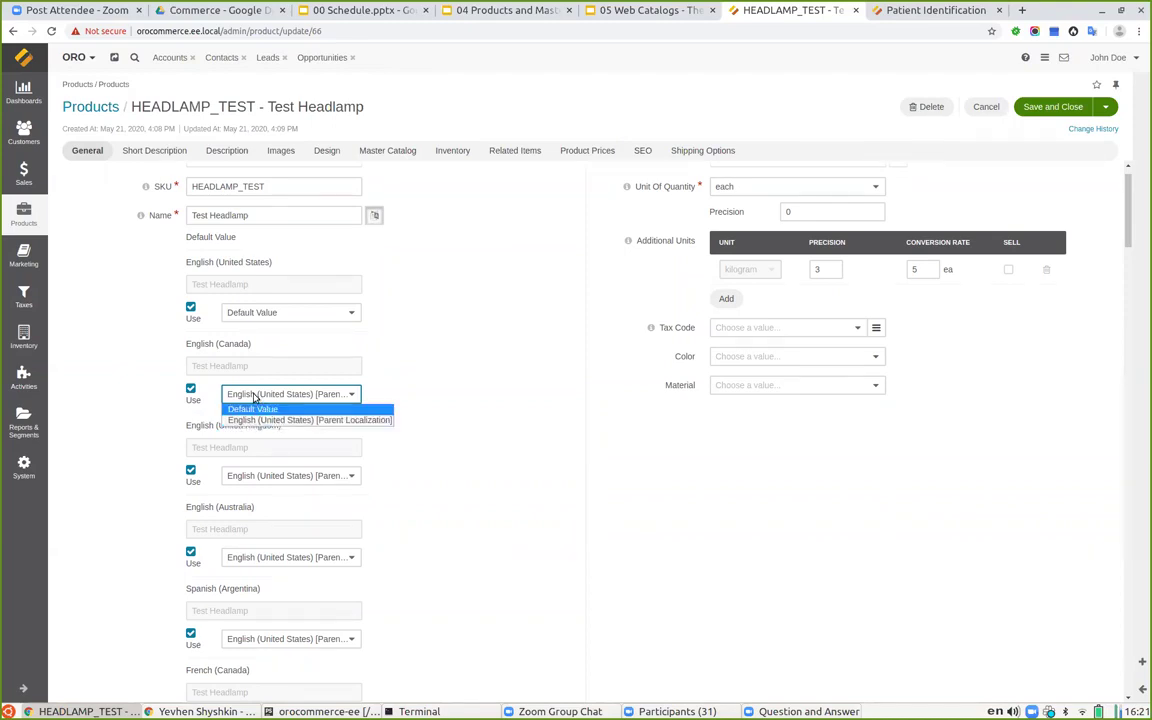
click(255, 398)
scroll(317, 480, down, 3)
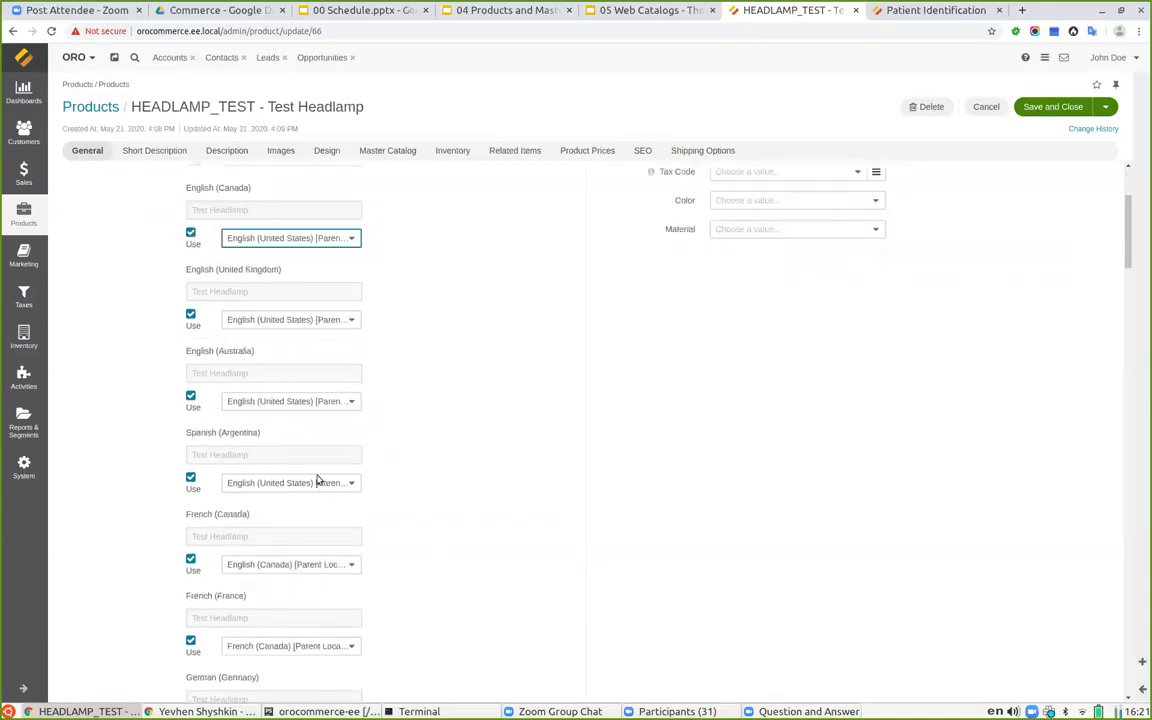
scroll(190, 328, down, 1)
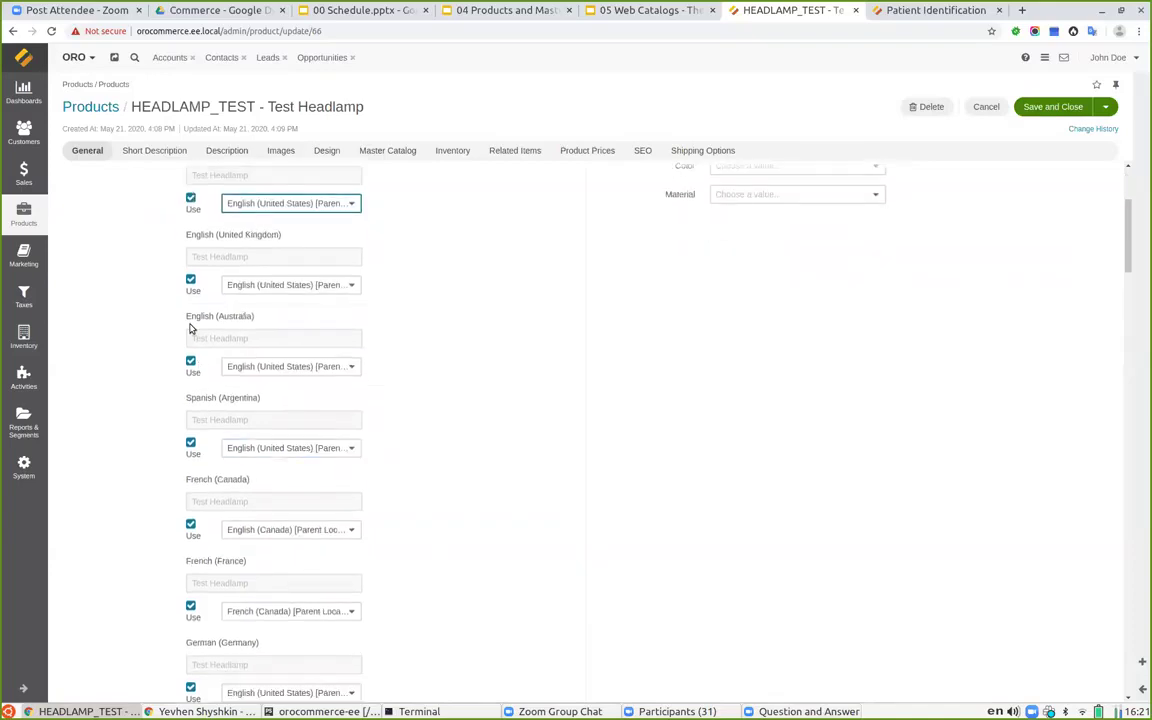
click(256, 370)
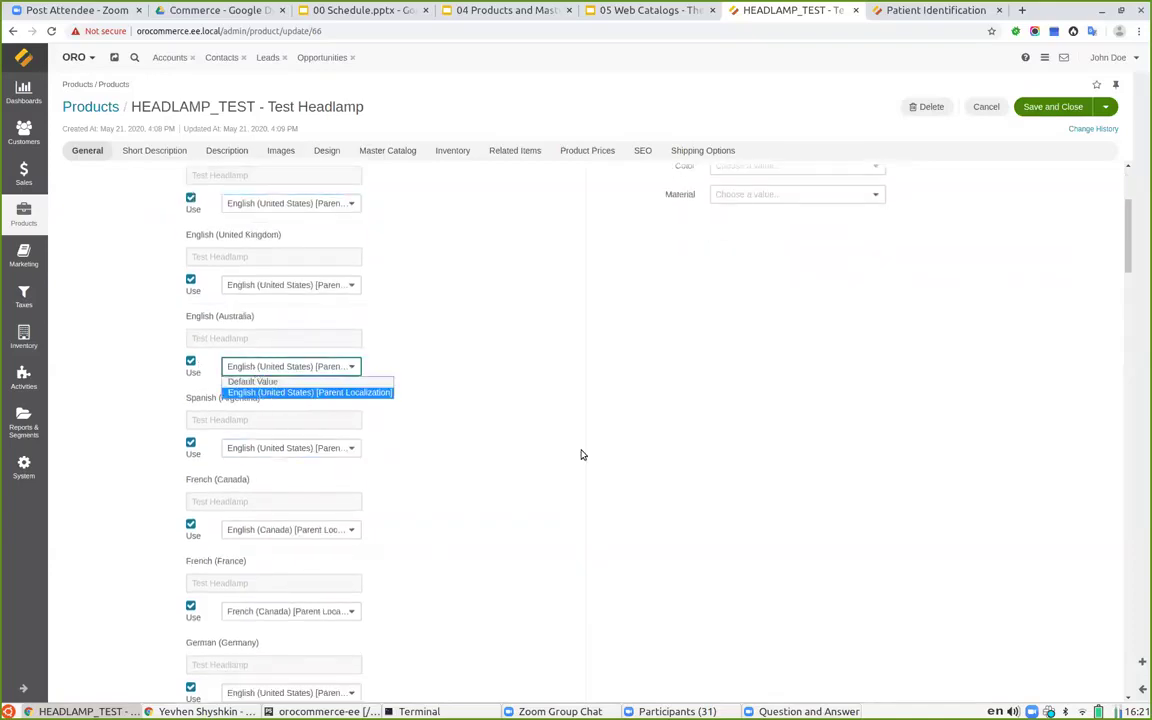
click(512, 445)
Step: Look over the fallbacks of the remaining name localizations and collapse the localized name values
scroll(356, 445, down, 3)
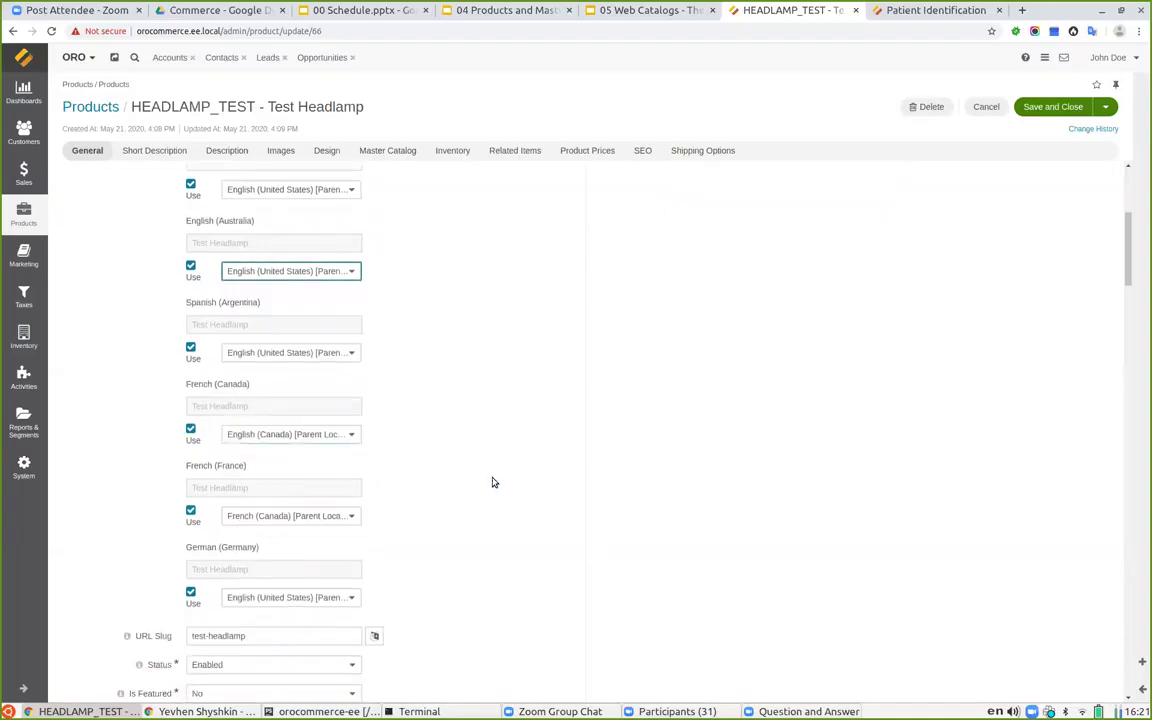
scroll(481, 485, up, 2)
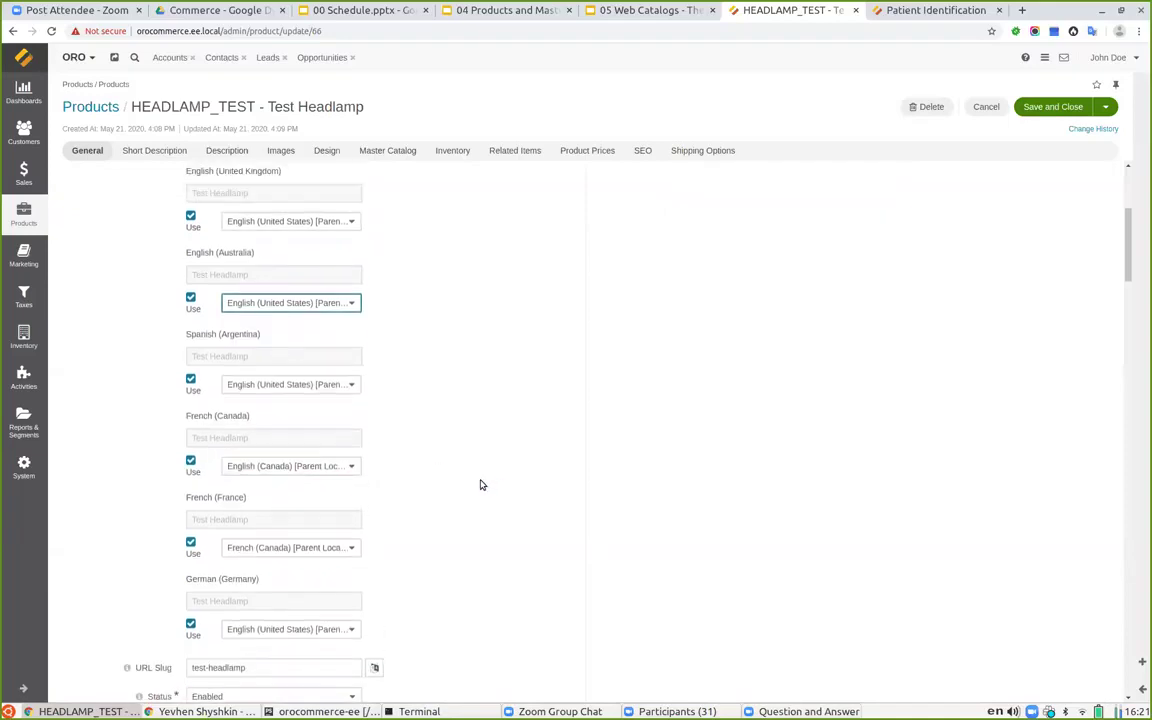
scroll(481, 486, up, 1)
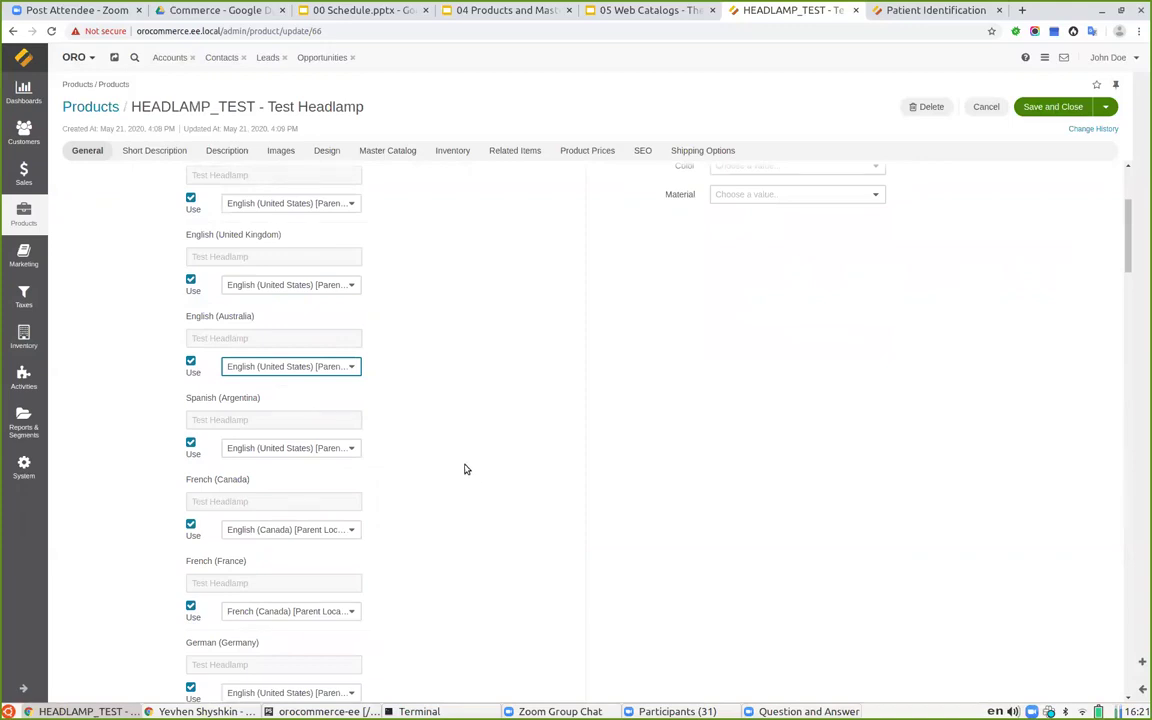
scroll(455, 386, up, 2)
scroll(456, 388, up, 5)
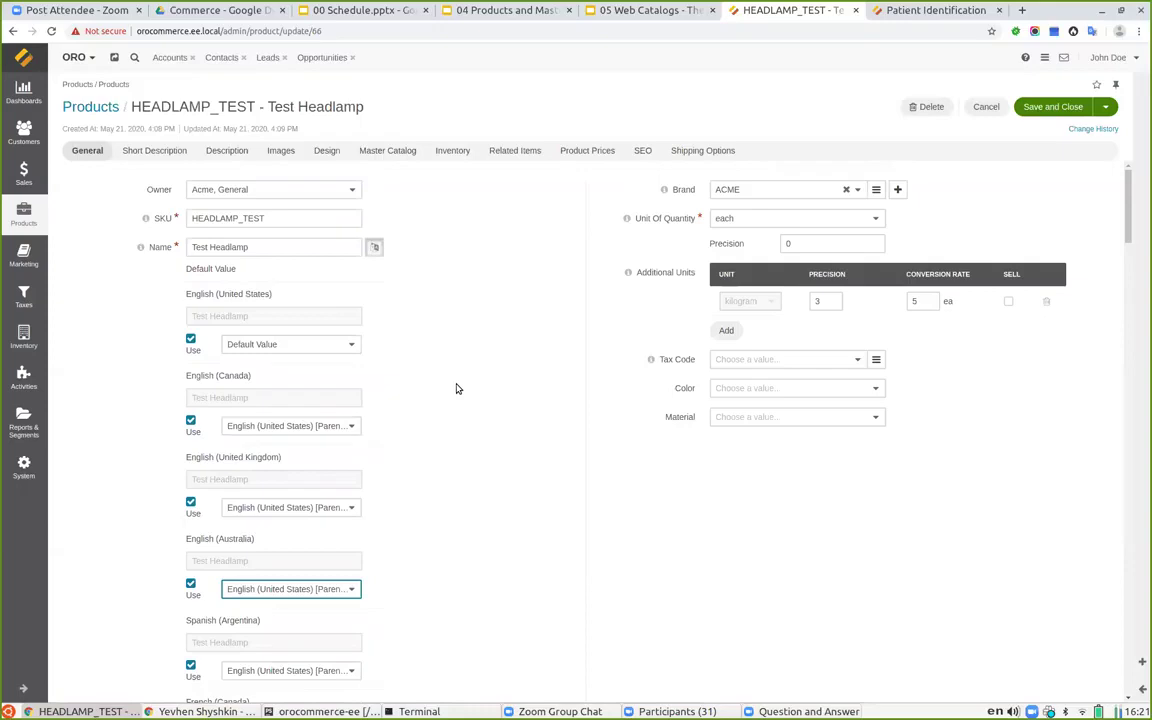
click(374, 247)
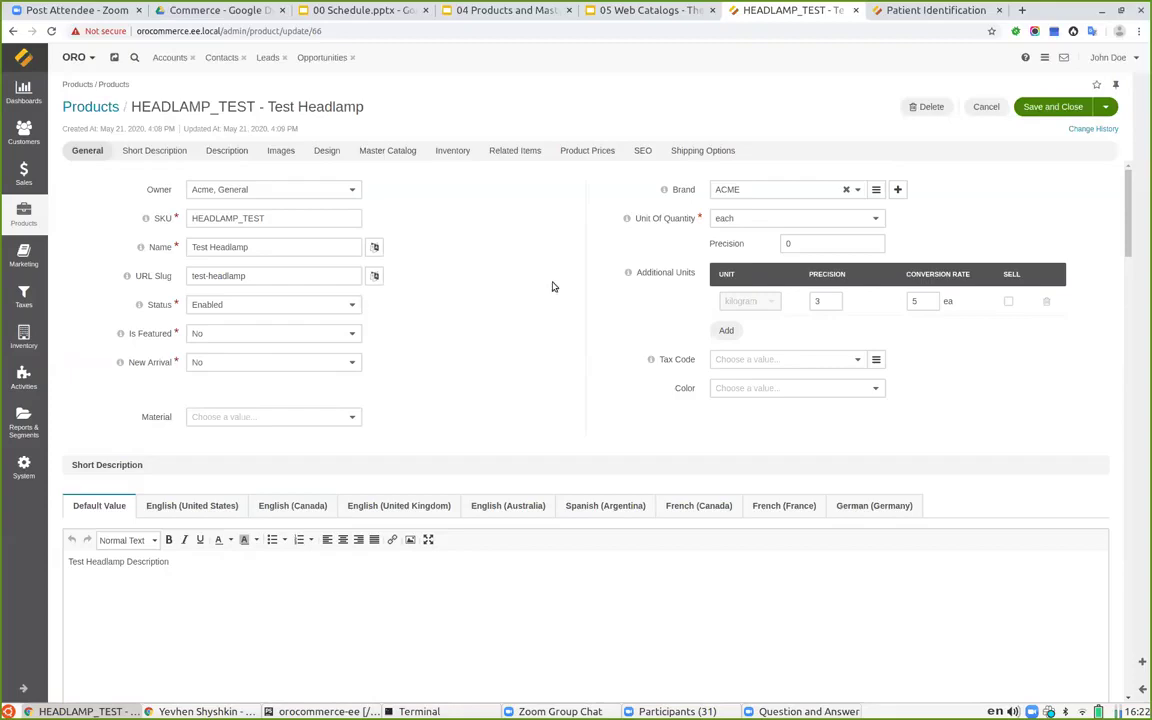
Step: Look through the Short Description's English (United States), English (Canada) and English (United Kingdom) versions and return to the default value
scroll(548, 278, down, 3)
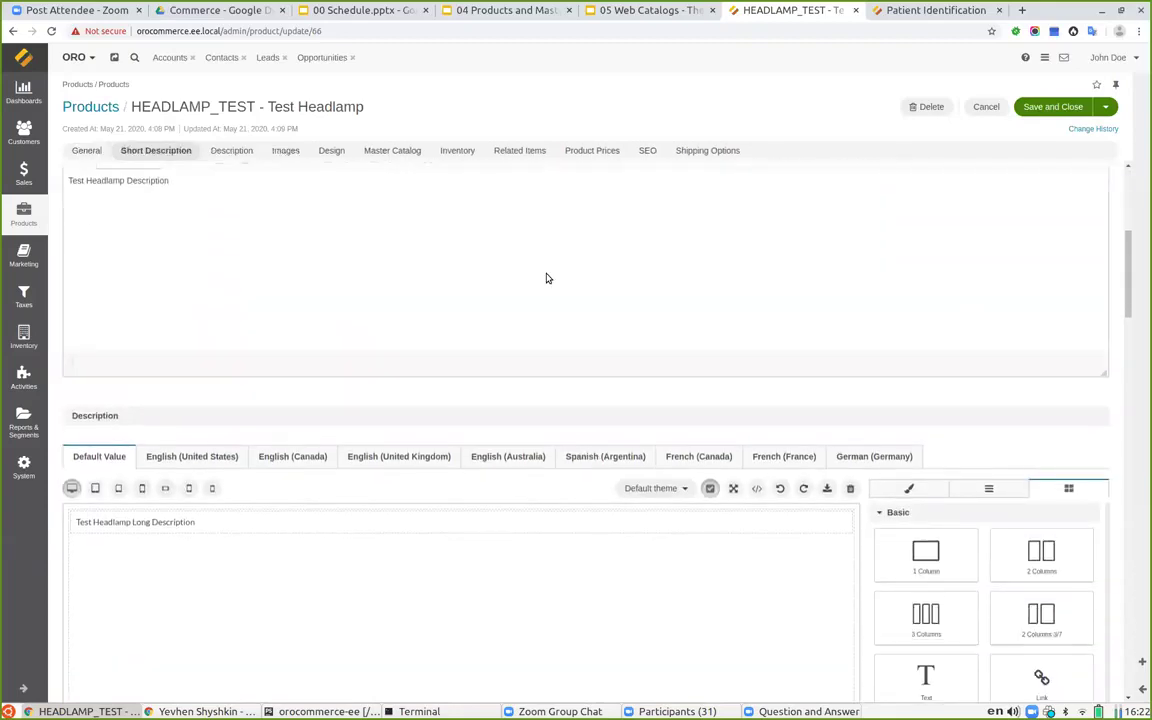
scroll(535, 272, up, 2)
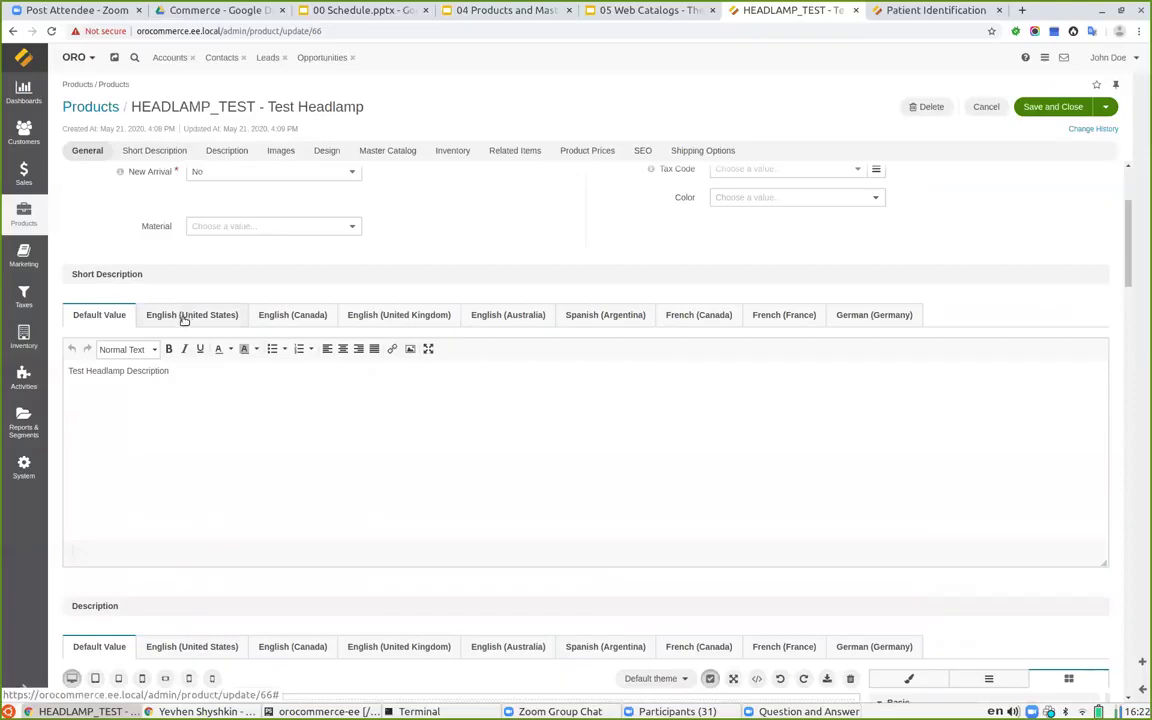
click(185, 318)
click(270, 319)
click(405, 316)
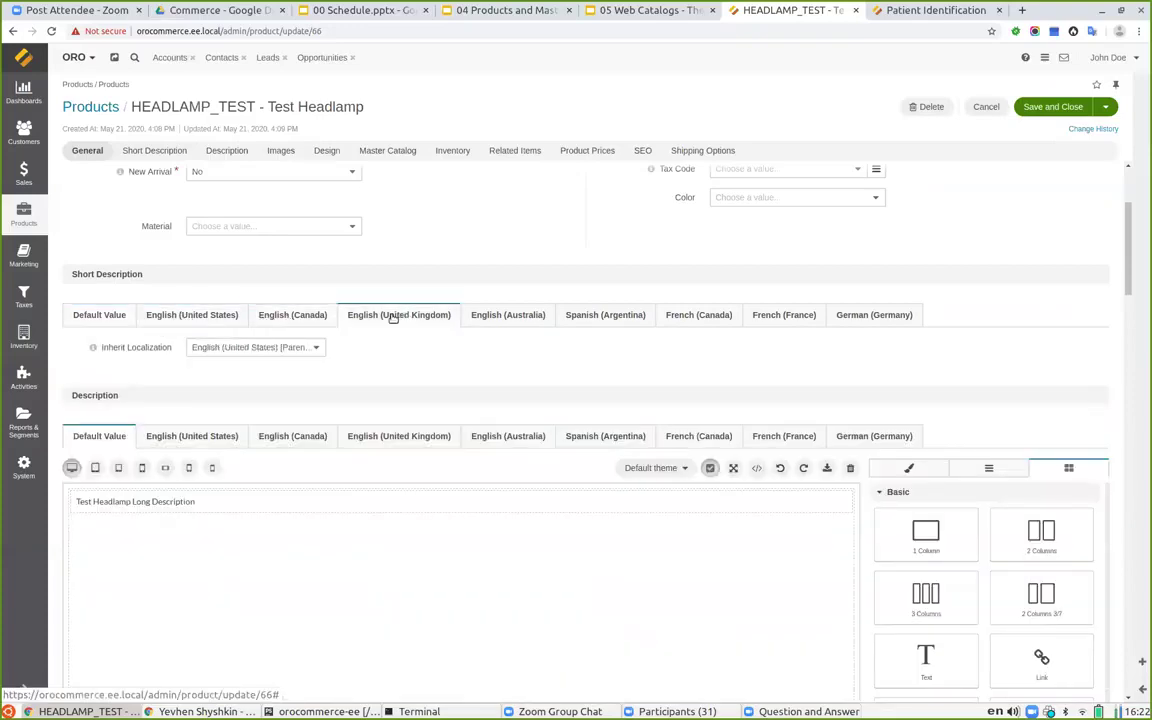
click(165, 315)
click(100, 315)
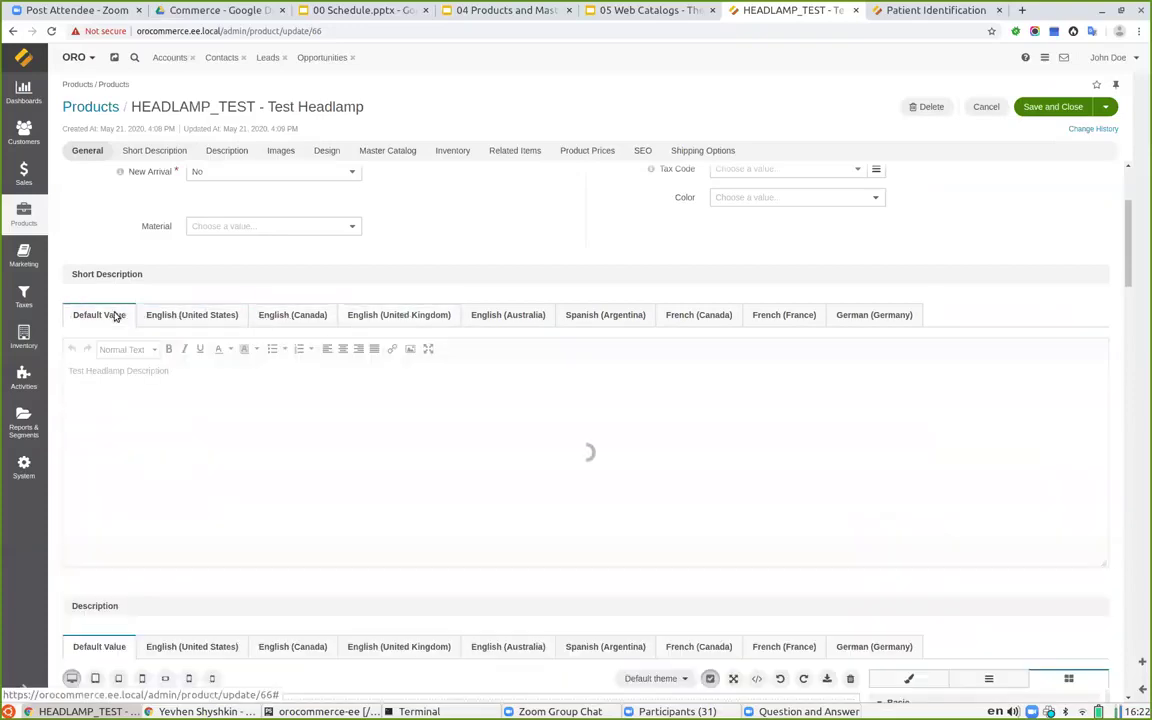
Step: Look through the Description and SEO sections, briefly expanding and collapsing the Meta Title's localized values
scroll(115, 316, down, 2)
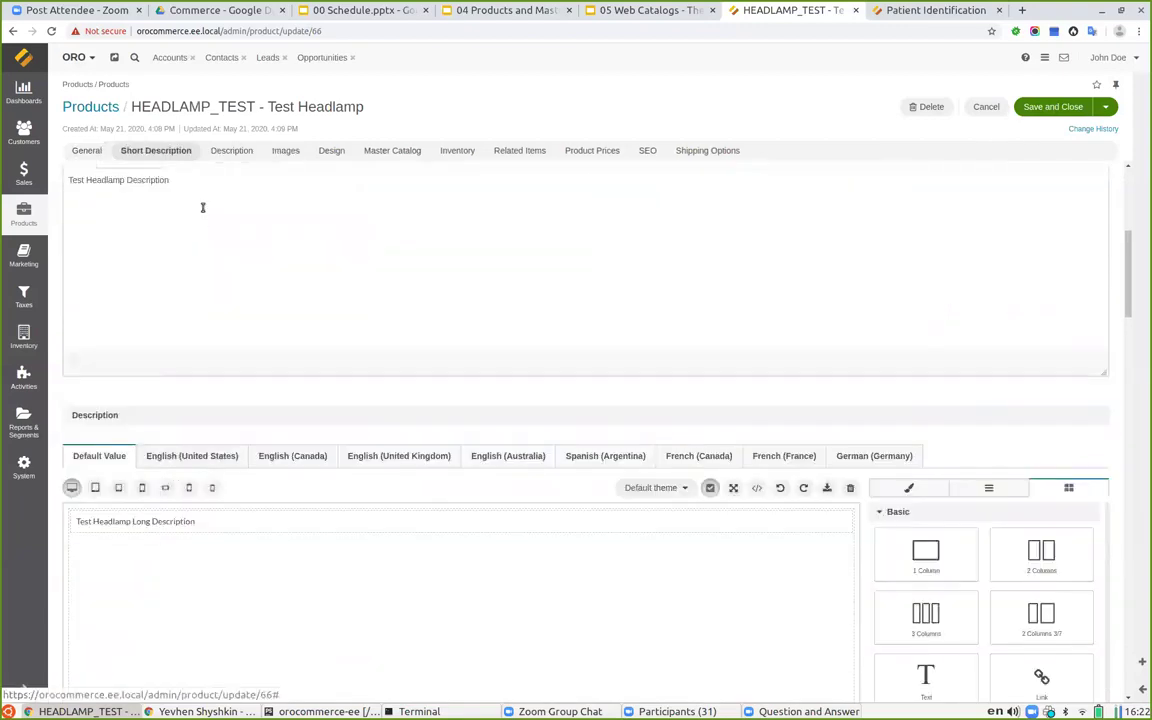
scroll(219, 367, up, 1)
scroll(219, 367, down, 10)
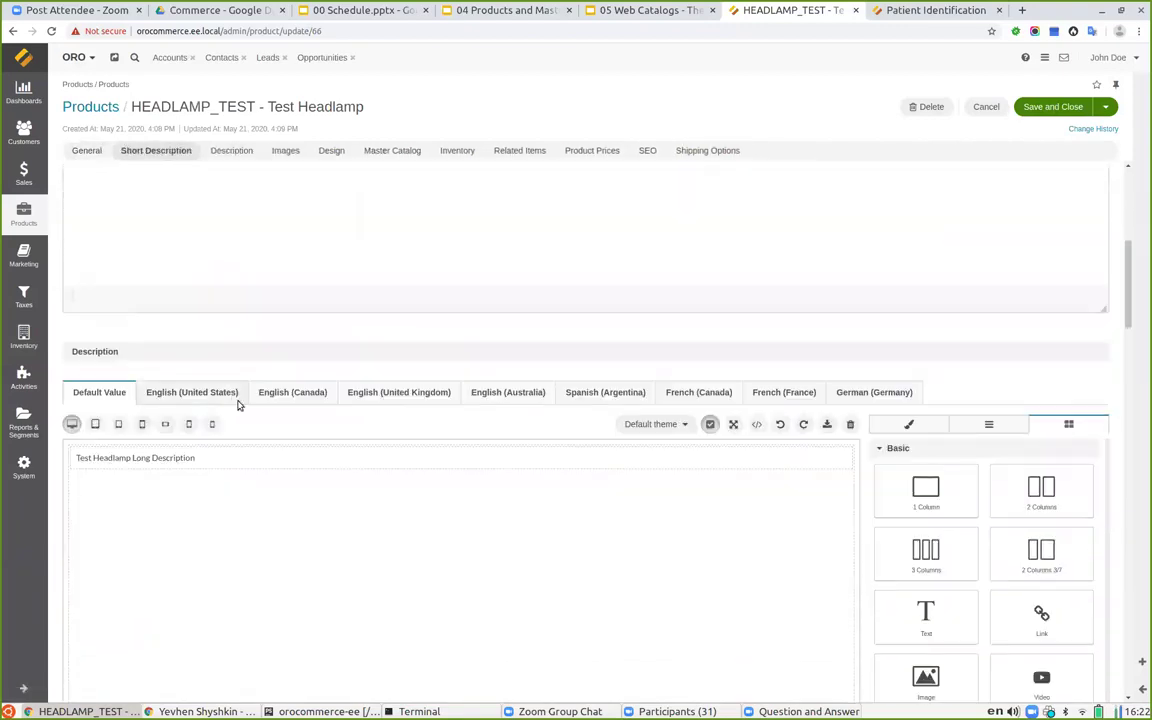
scroll(255, 340, down, 15)
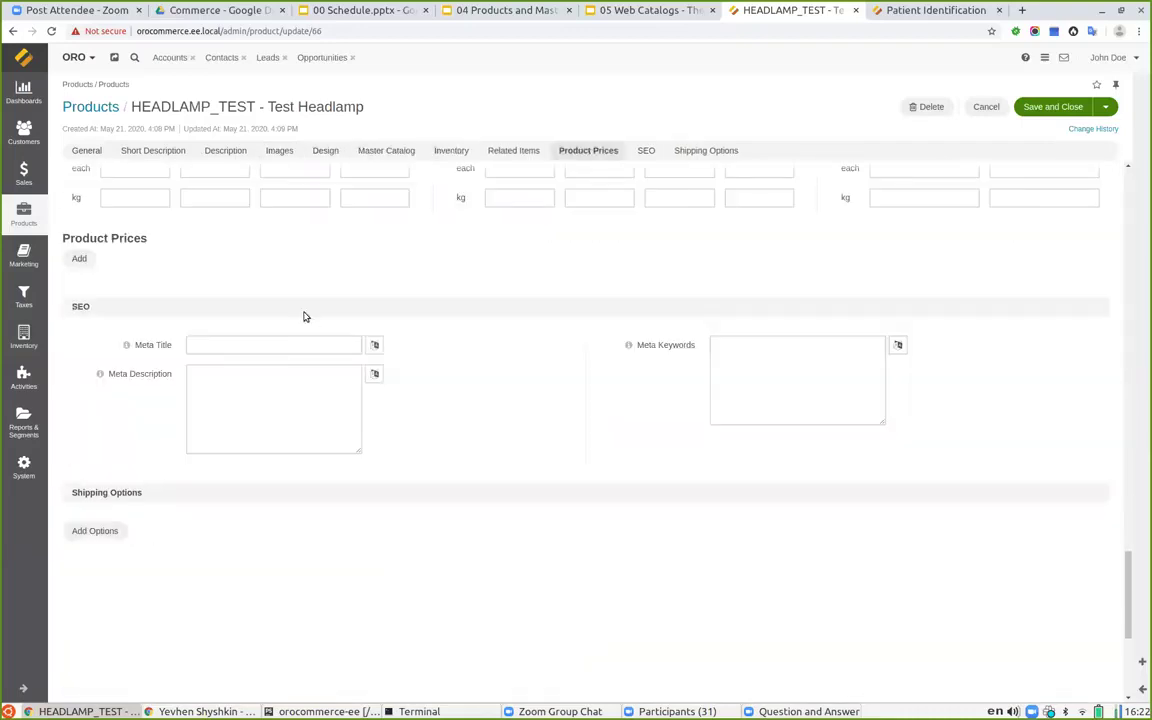
click(376, 345)
click(375, 345)
scroll(470, 362, down, 1)
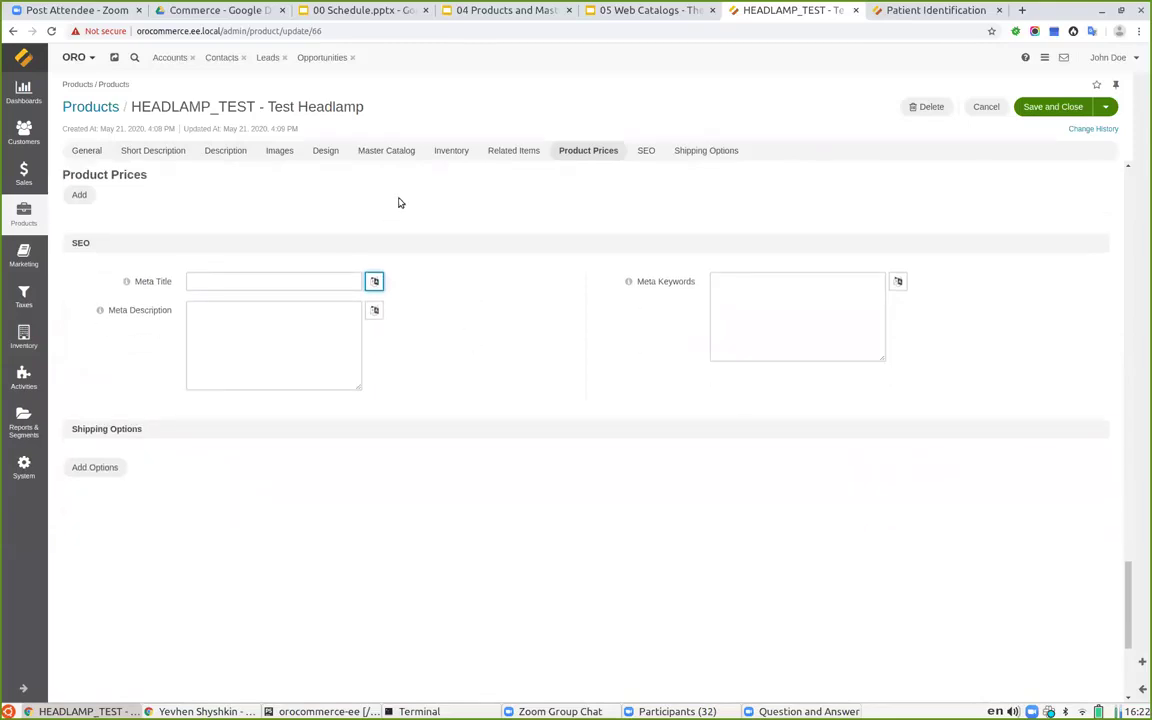
Step: Switch to the 04 Products and Master Catalog presentation and show the Localizable values slide
click(505, 12)
scroll(95, 470, down, 1)
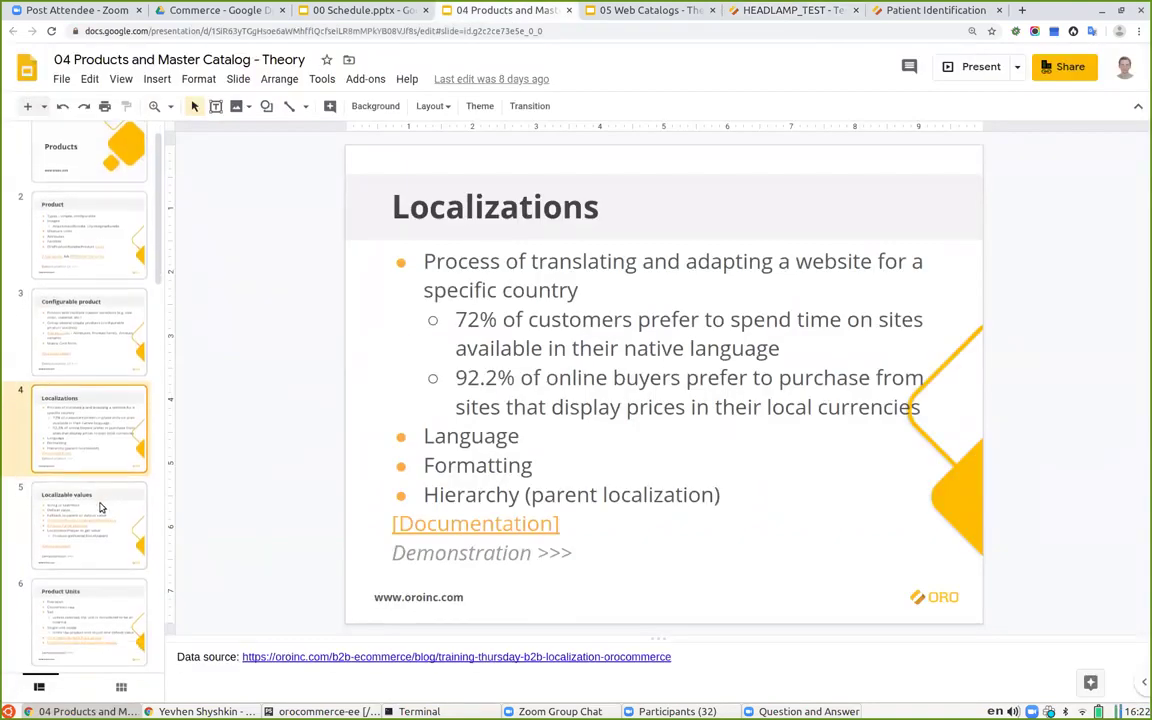
click(100, 510)
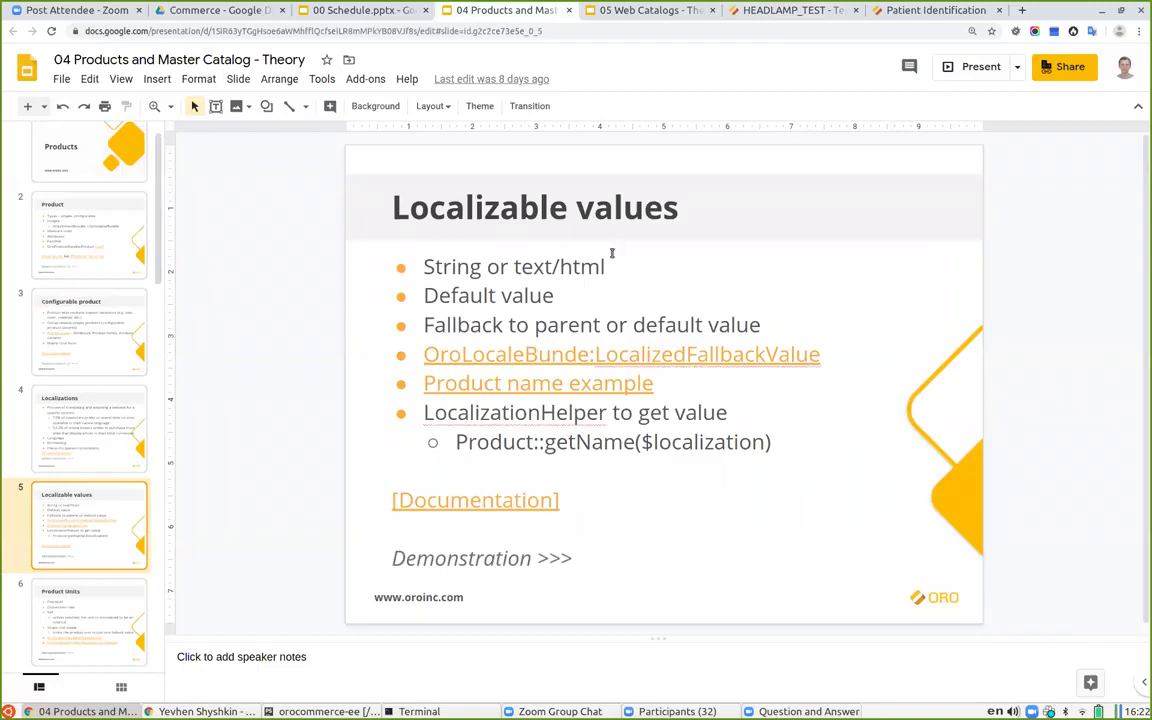
Step: Present the Localizable values slide in full screen
click(963, 70)
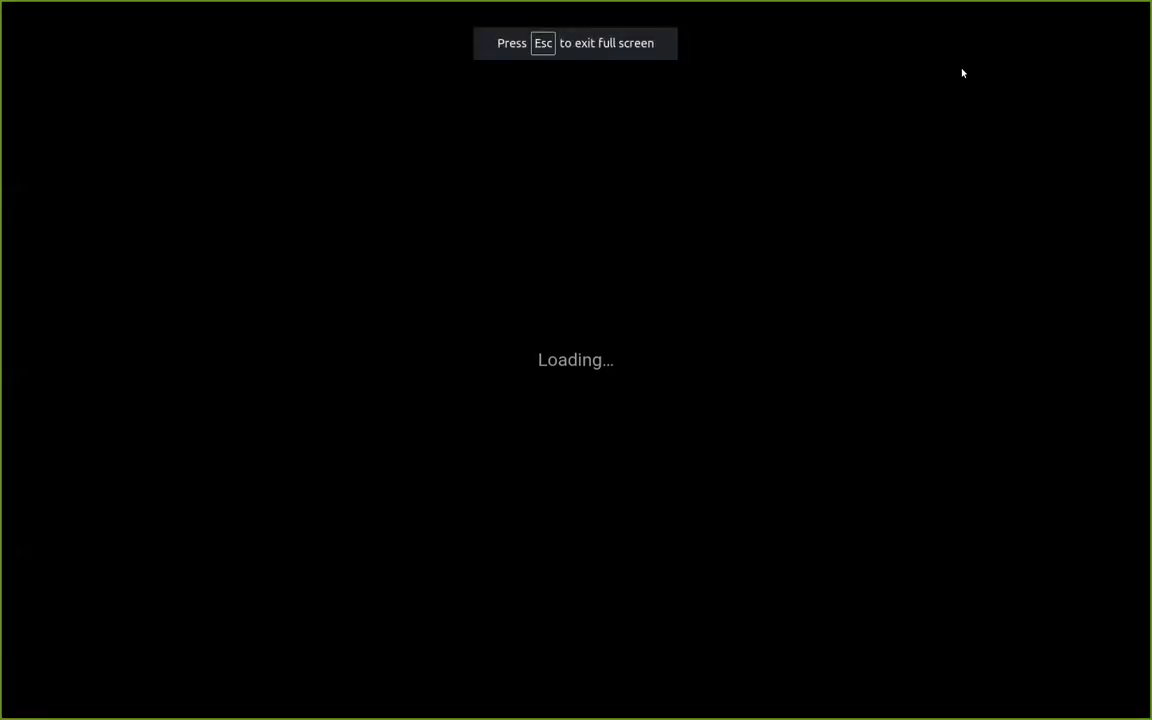
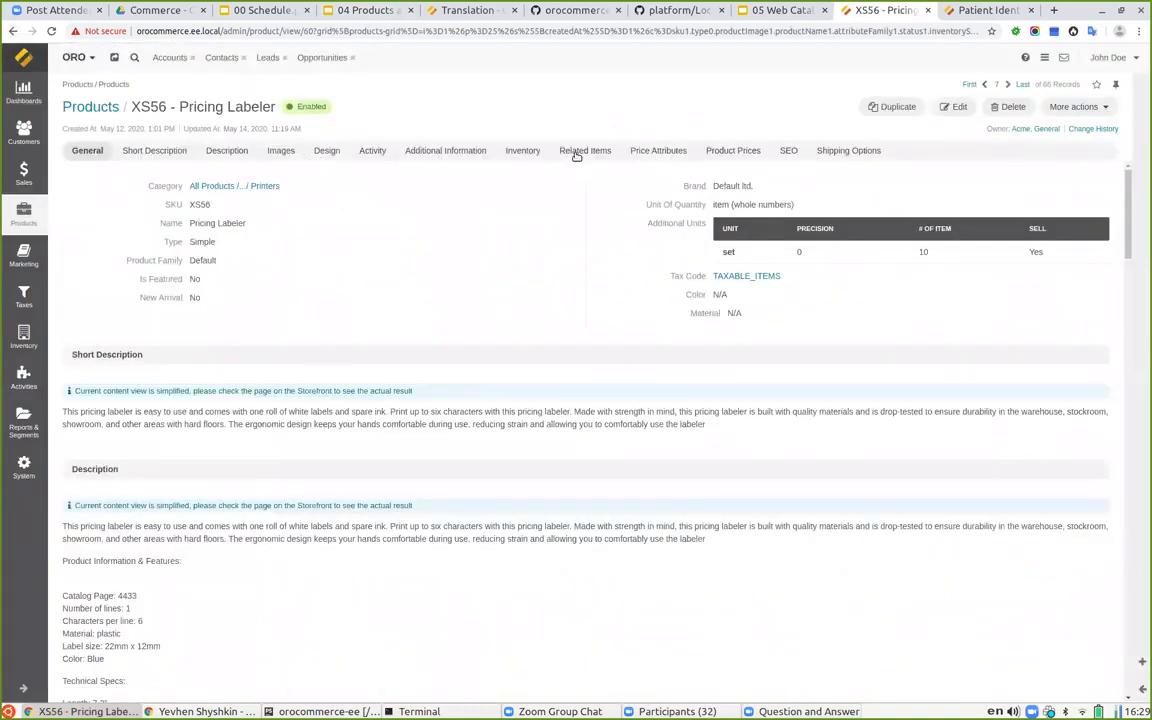
Step: Check the image assignments of the XS56 Pricing Labeler and return to the products list
click(292, 150)
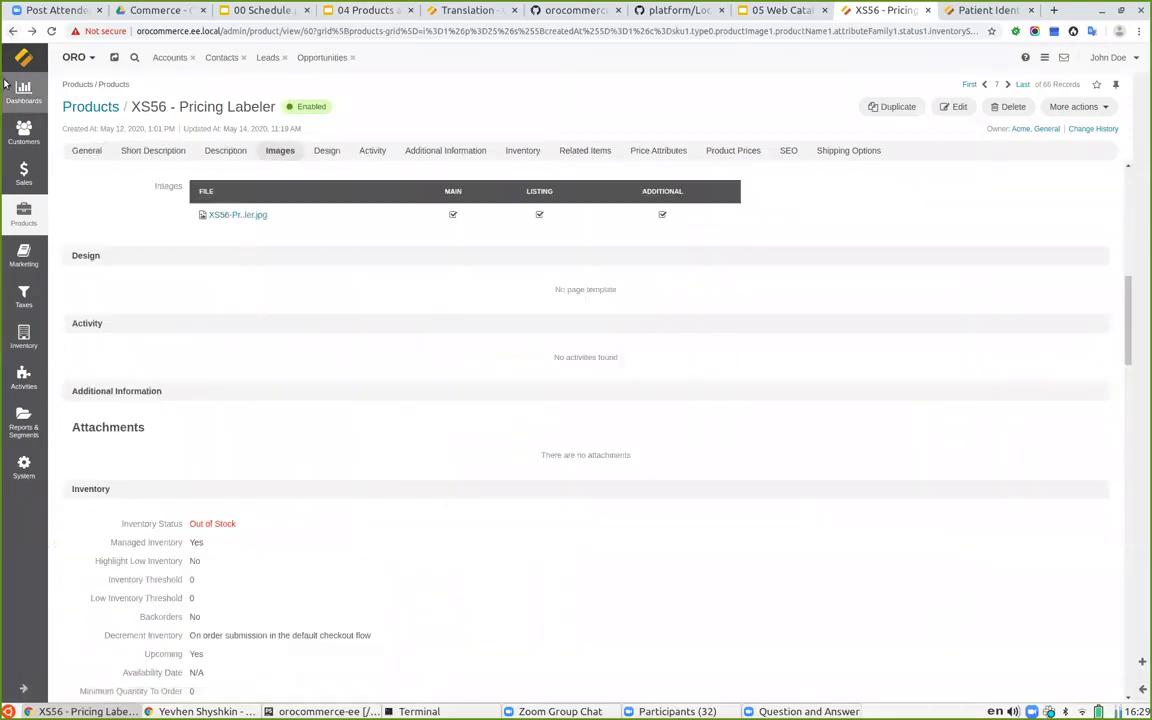
click(12, 31)
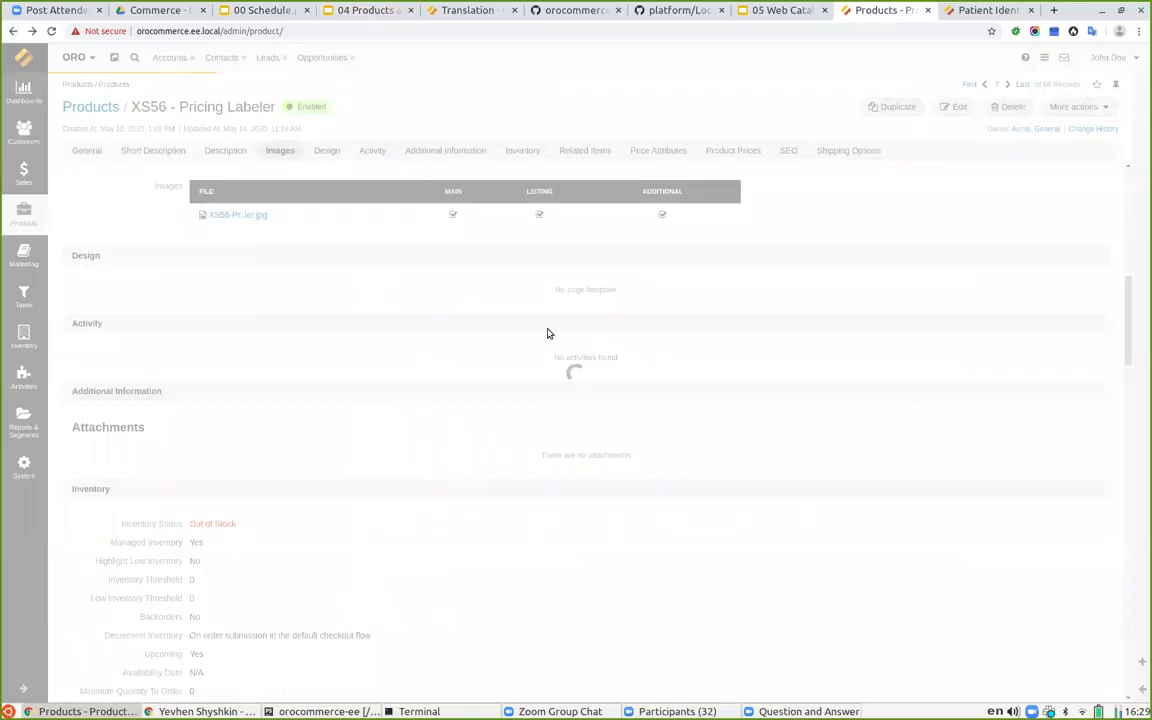
Step: Show 100 products per page and open the 2CF67 Industrial Steel Handheld Flashlight from the list
scroll(561, 368, down, 10)
scroll(568, 379, down, 7)
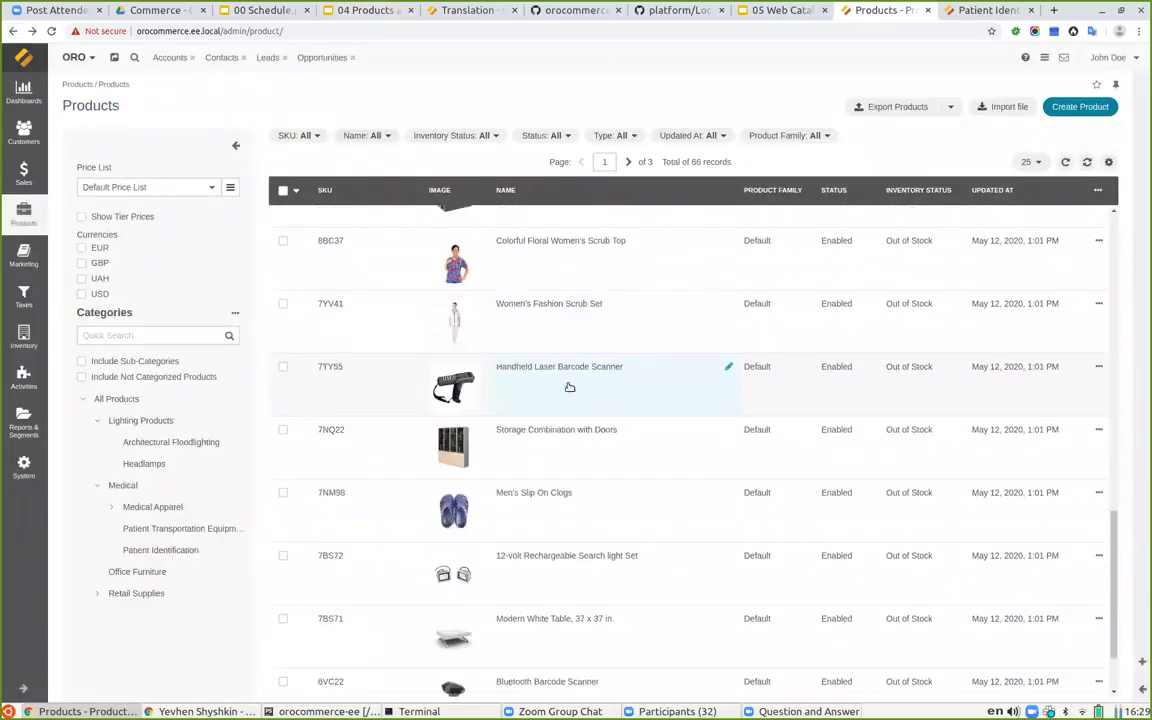
click(1030, 161)
click(1030, 236)
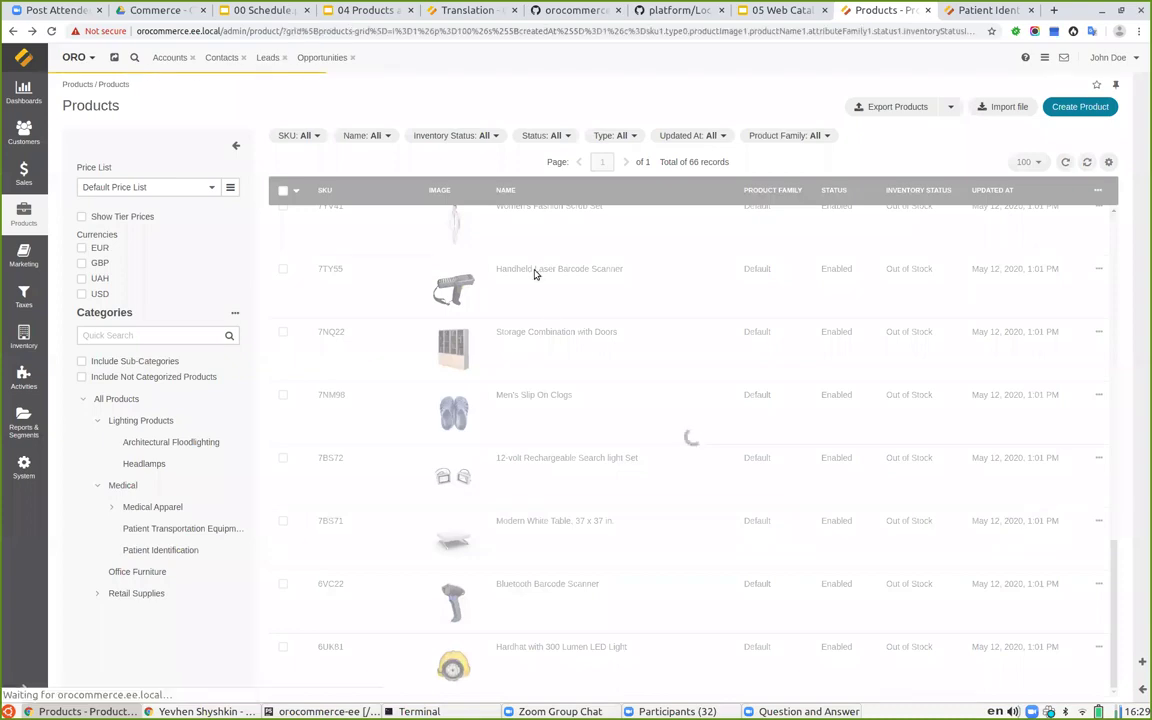
scroll(566, 342, down, 12)
scroll(570, 341, down, 15)
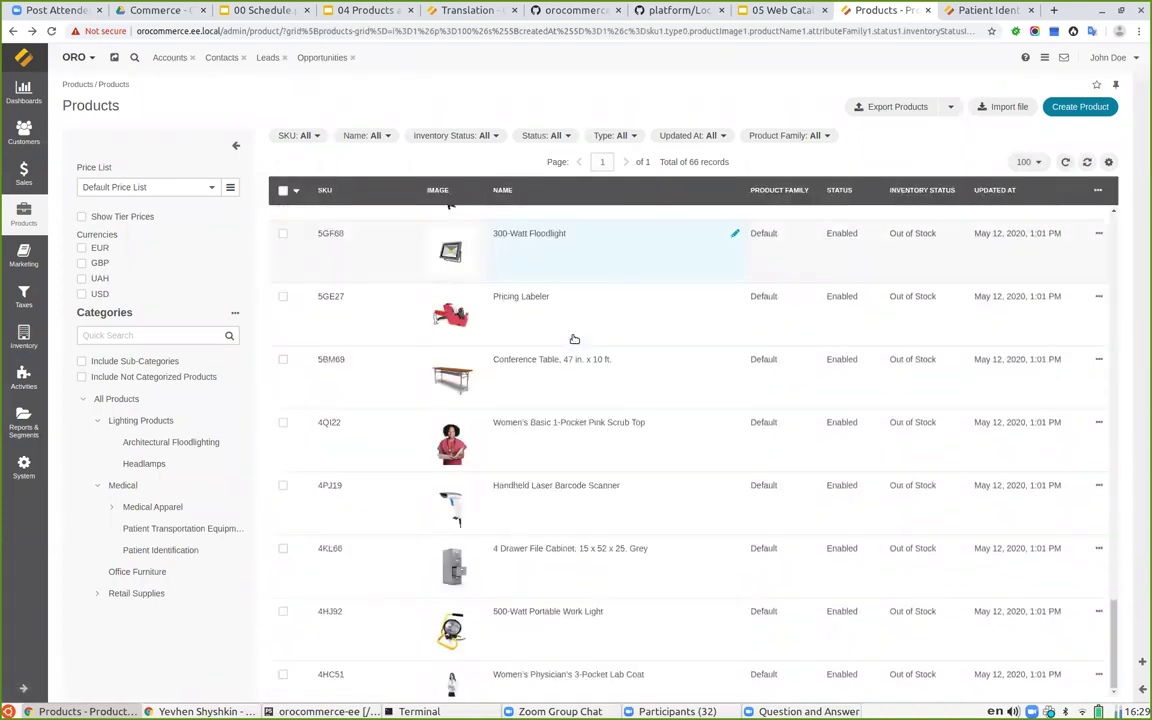
scroll(662, 353, down, 15)
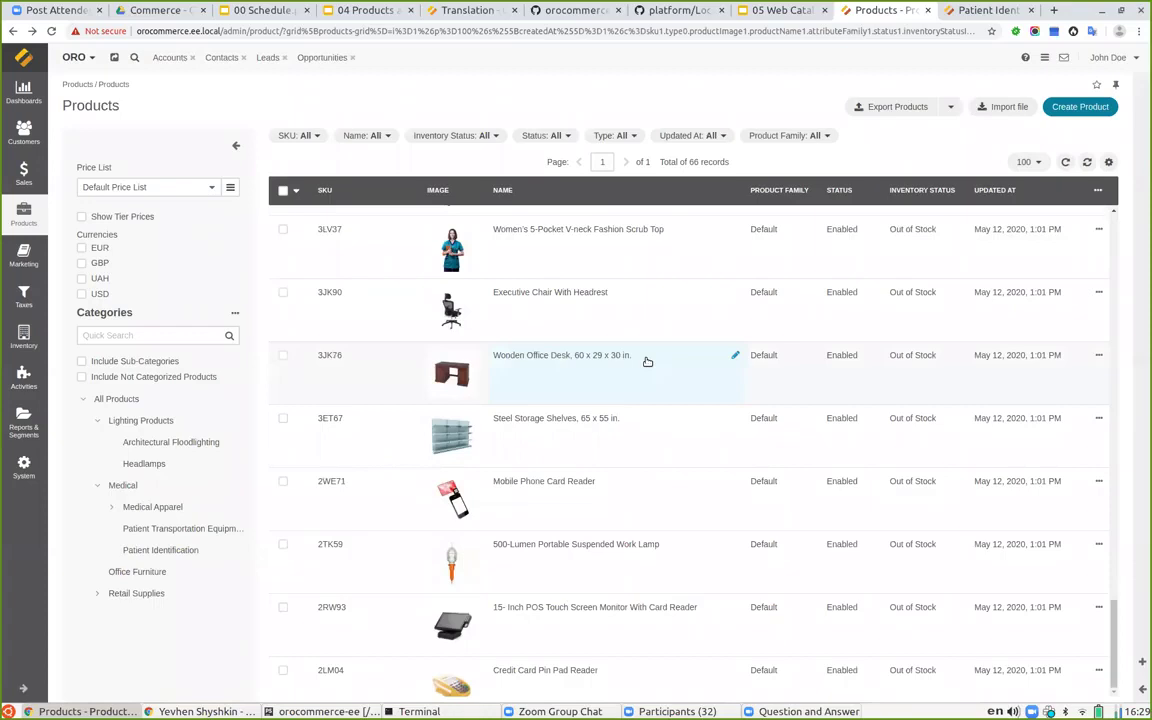
click(547, 392)
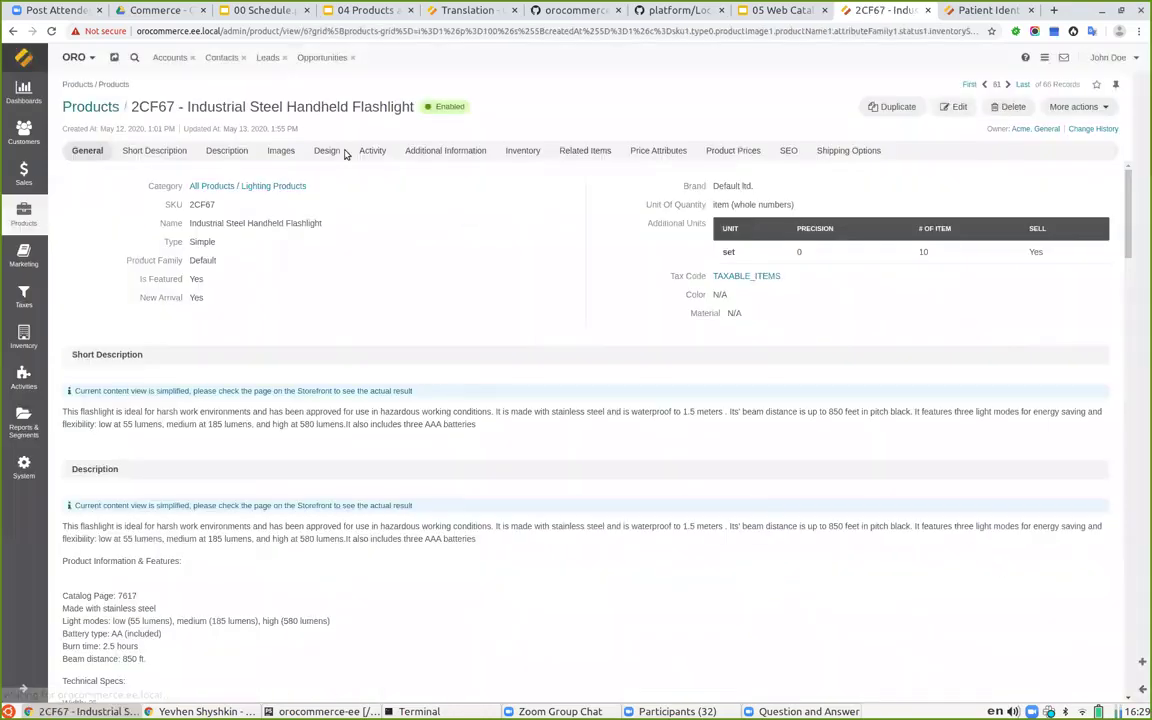
Step: Preview both image files in the flashlight's Images section, closing each preview
click(279, 152)
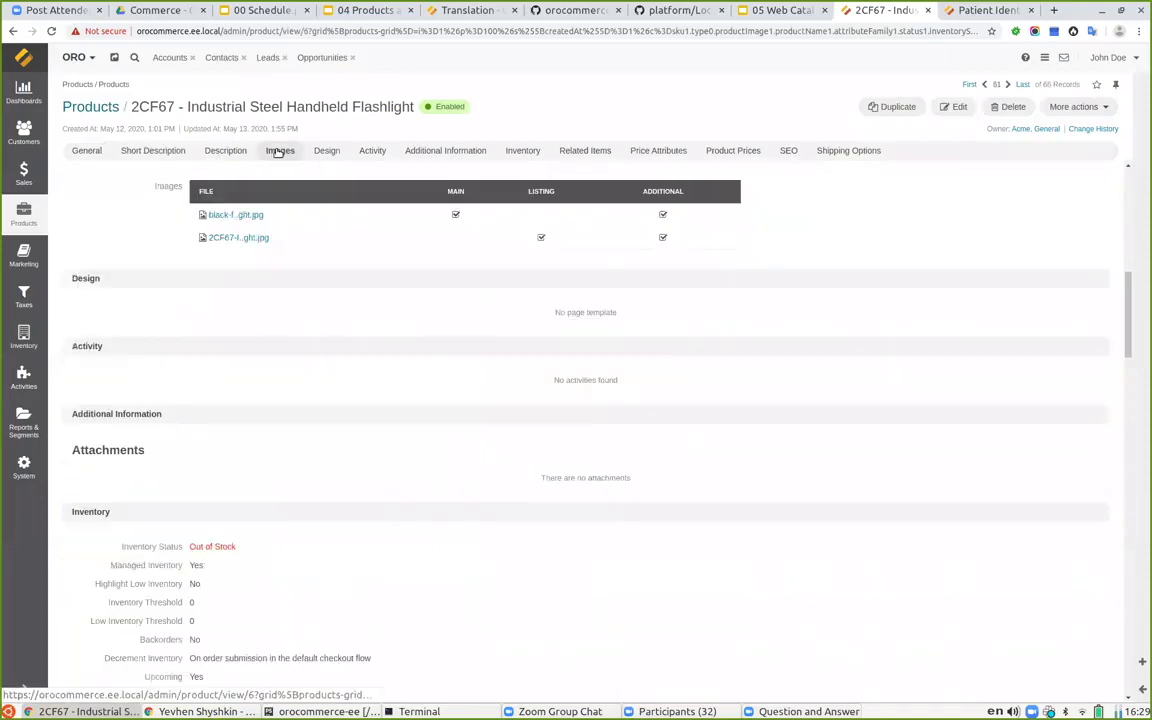
drag(175, 106, 129, 100)
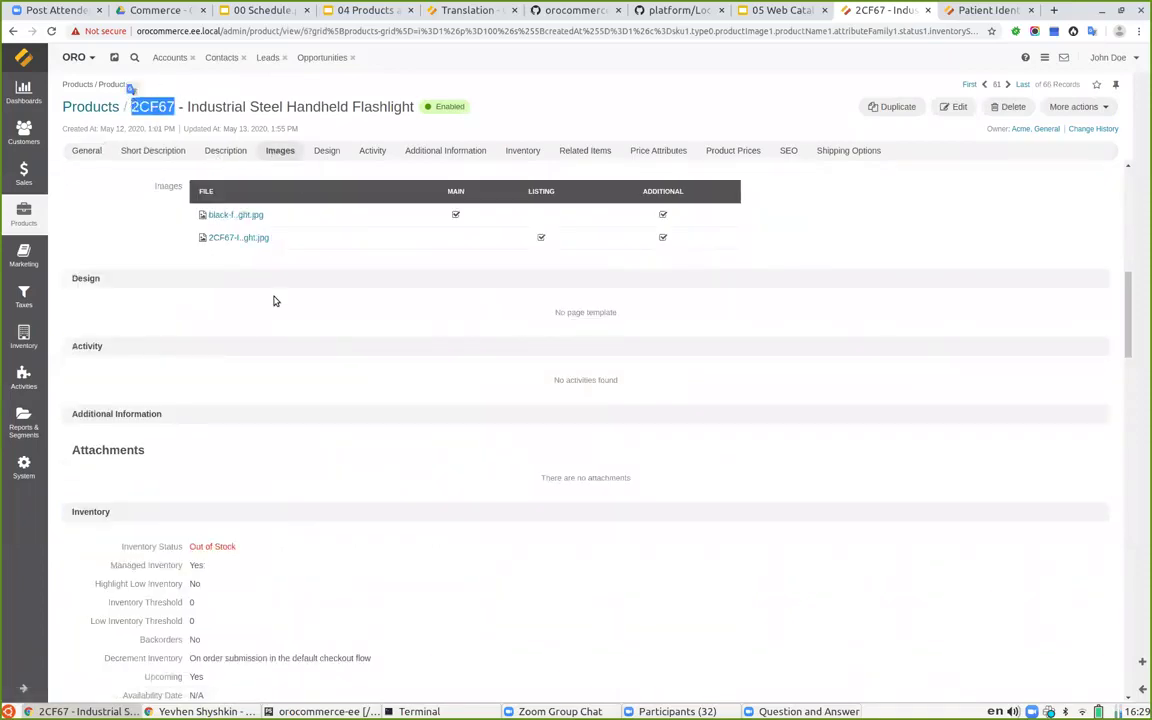
click(247, 214)
click(905, 391)
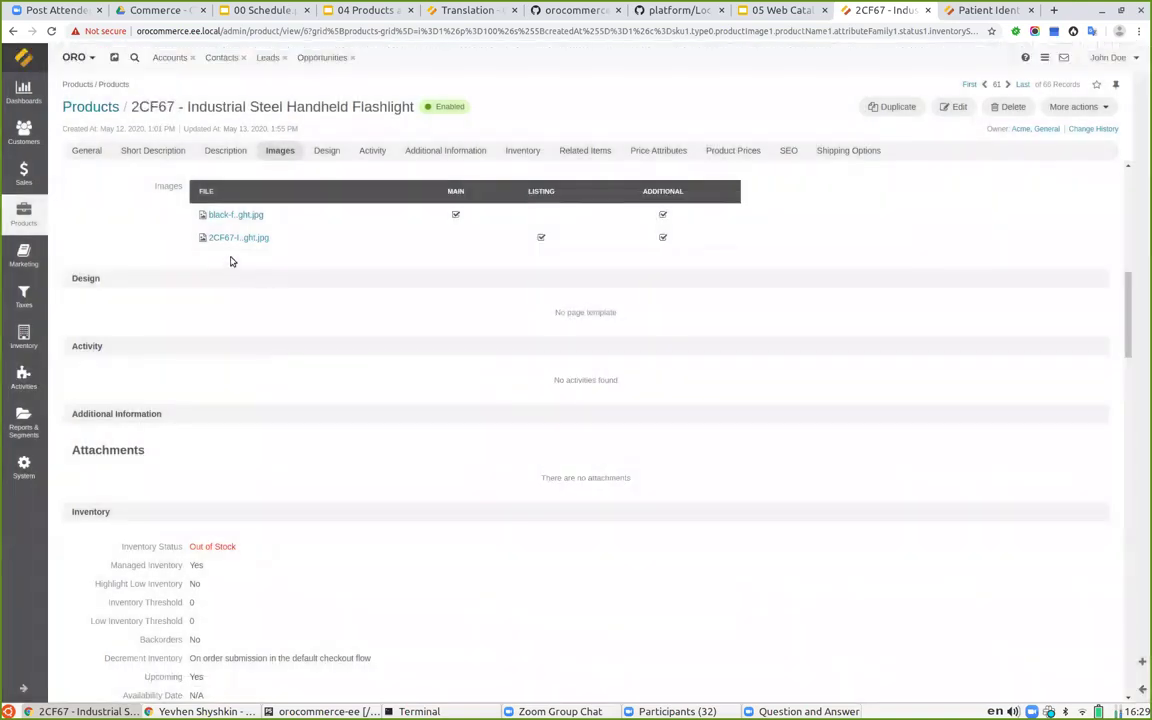
click(230, 239)
click(988, 416)
Step: Copy the flashlight's SKU and search the storefront for 2CF67
double_click(153, 105)
key(ctrl+c)
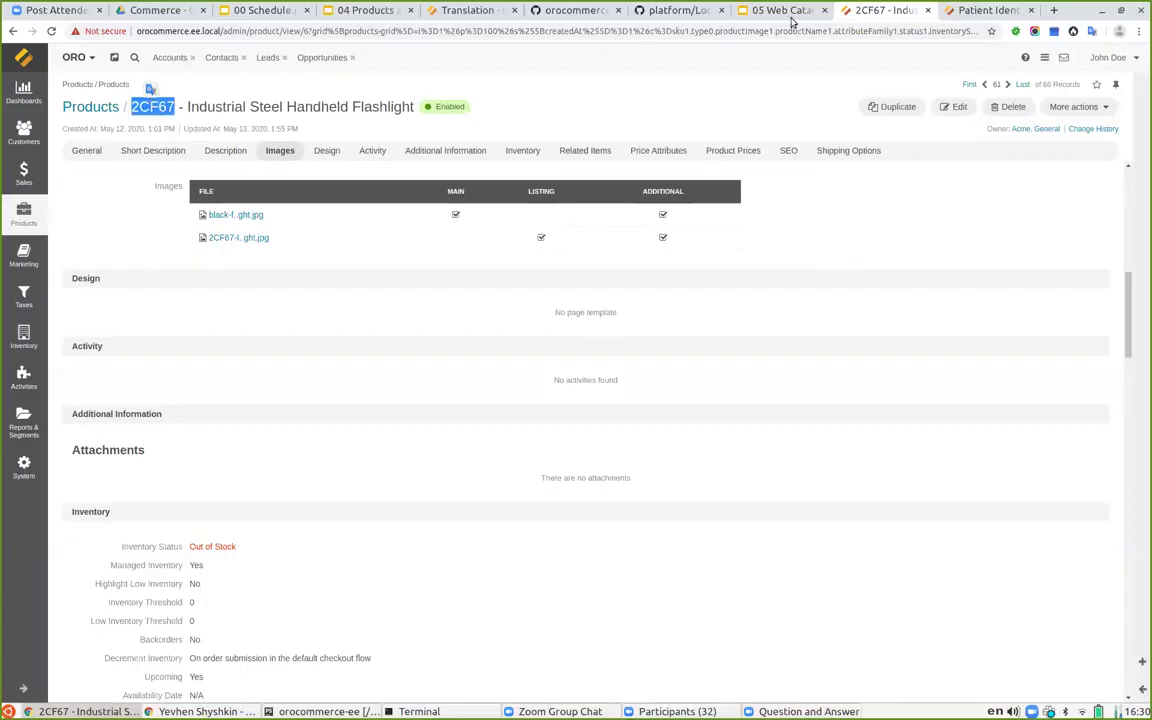
click(990, 10)
click(505, 87)
key(ctrl+v)
key(Return)
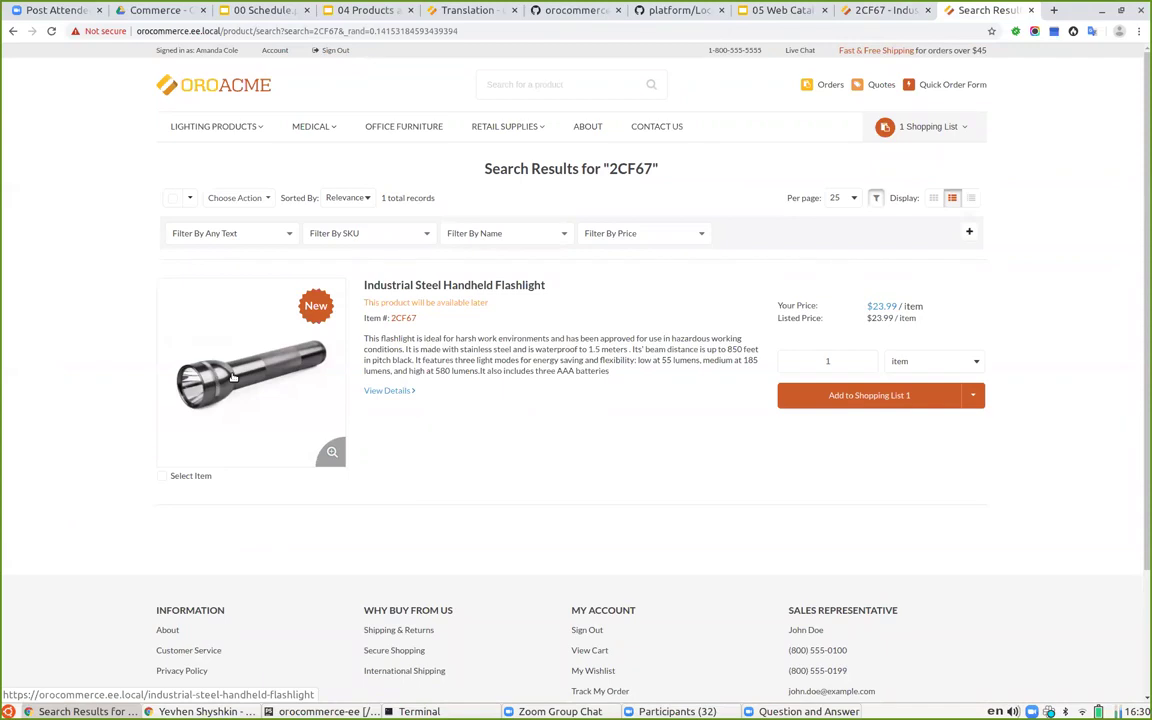
Step: Return to the flashlight's admin page, preview its listing image again and close the preview
click(873, 11)
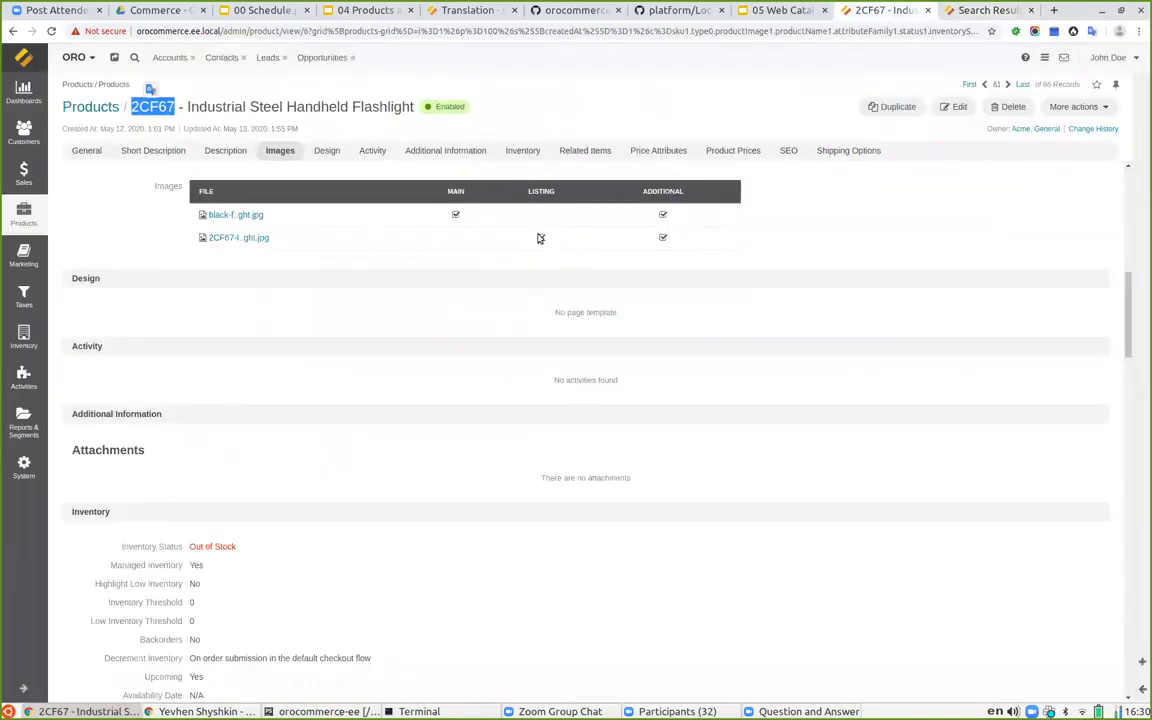
click(246, 238)
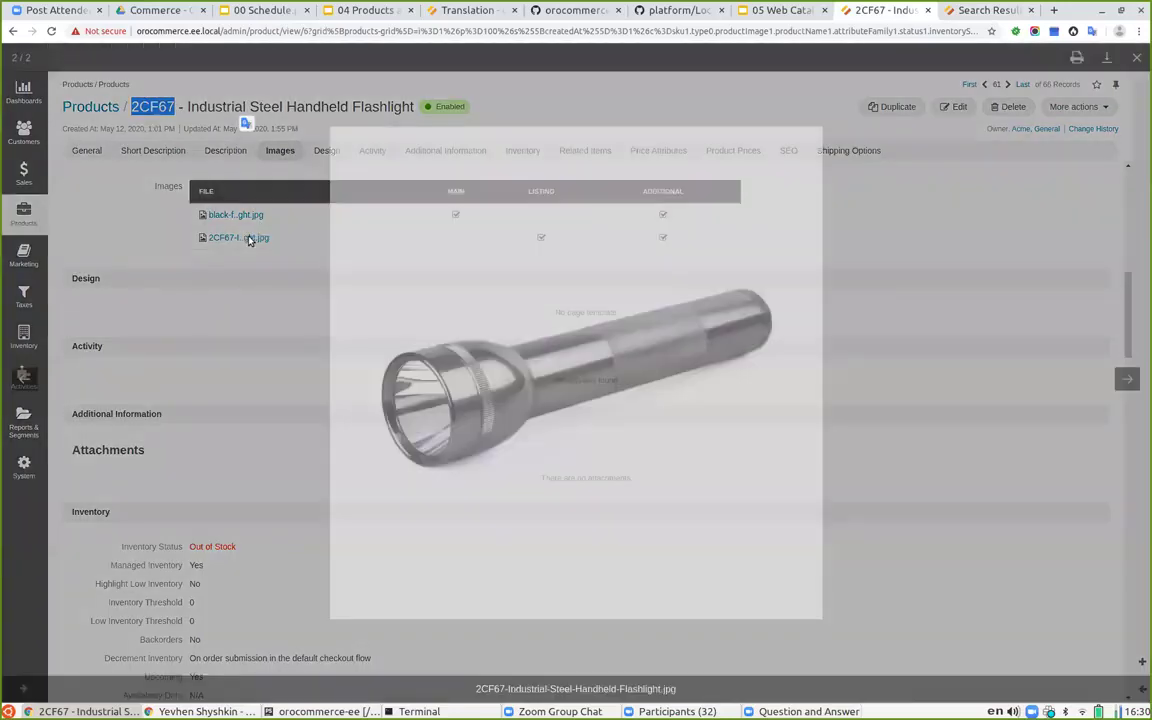
click(969, 259)
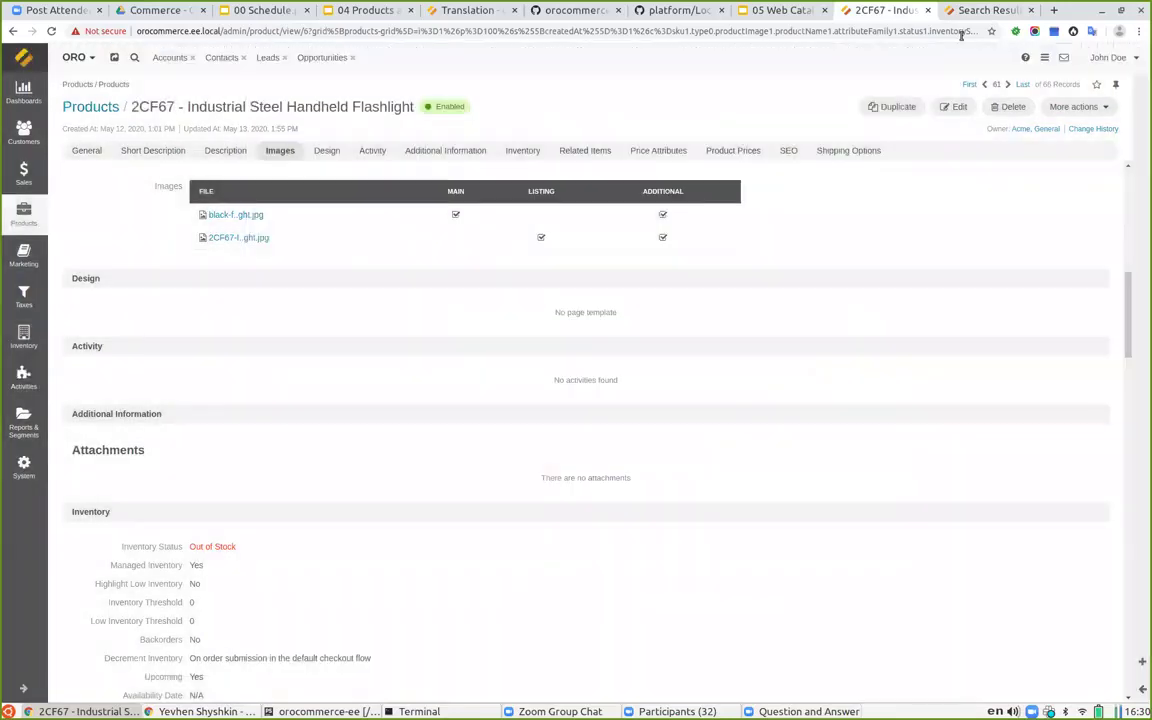
Step: Open the flashlight's storefront product page, magnify its main image and compare it with the admin image assignments
click(963, 12)
click(393, 289)
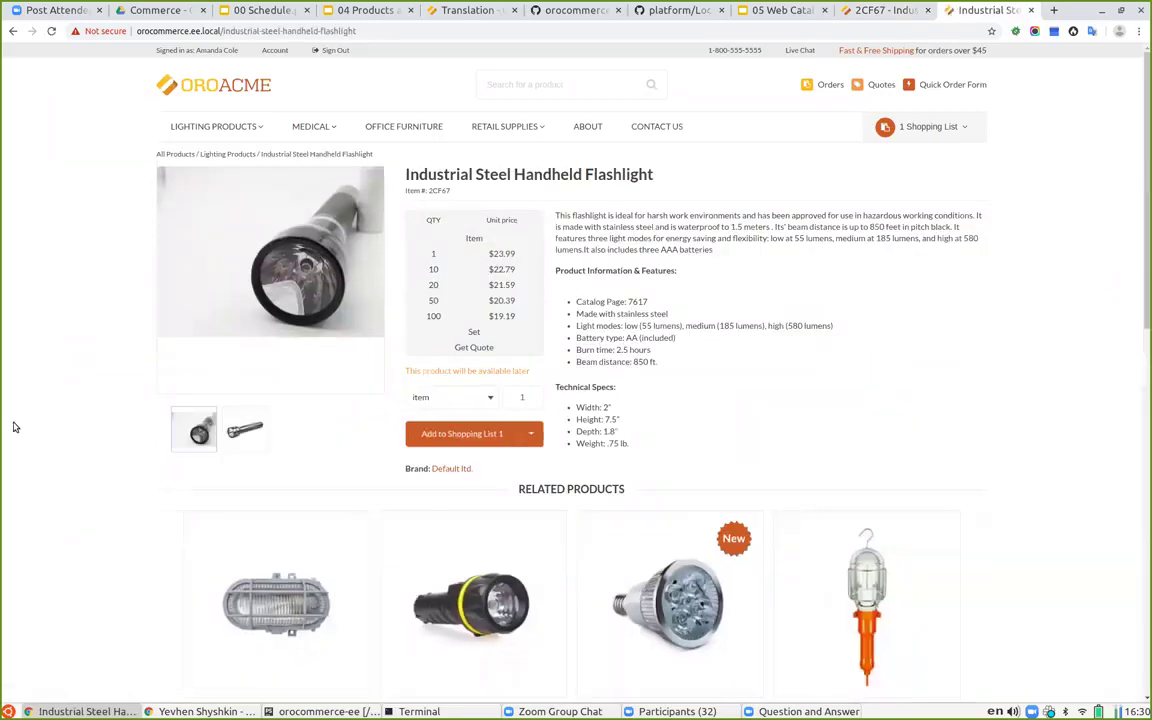
mouse_move(238, 214)
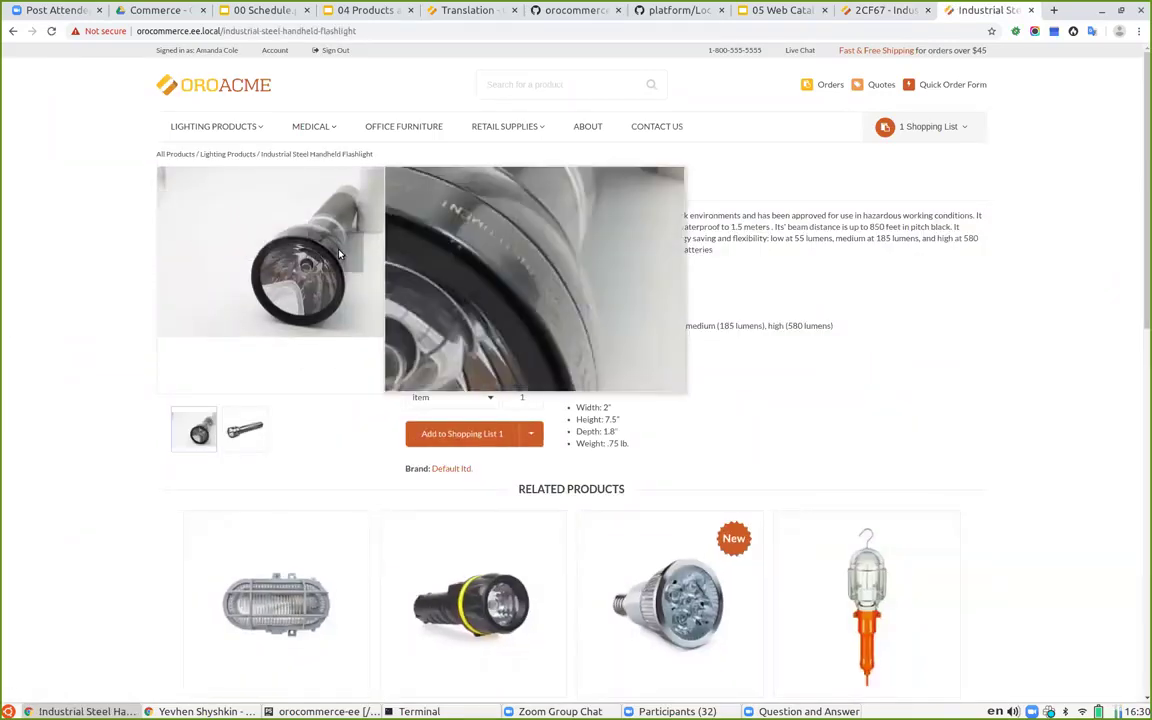
click(884, 11)
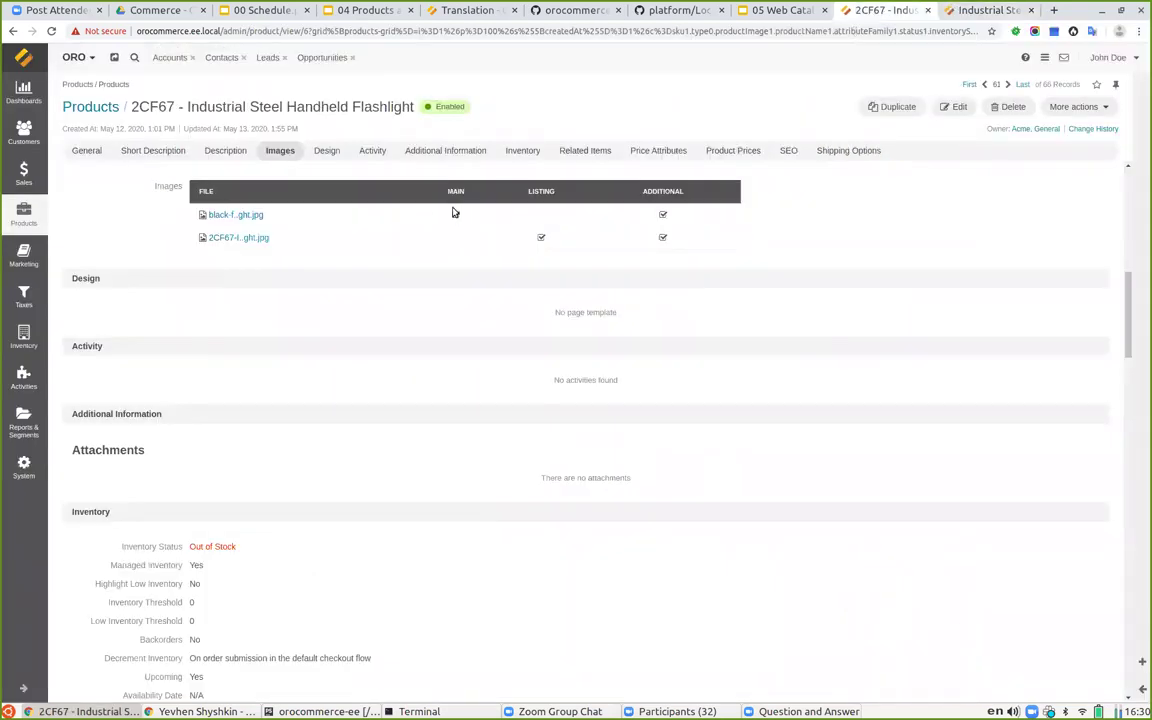
Step: Look through the additional images in the storefront product page's gallery and close the gallery
click(994, 11)
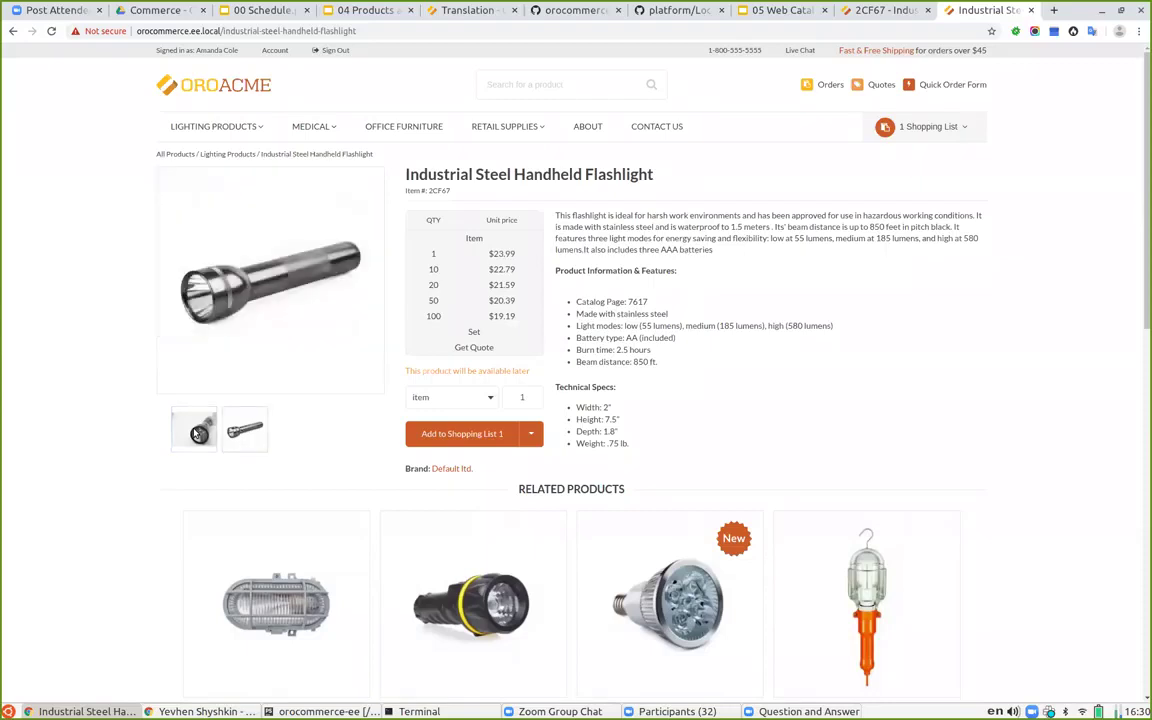
click(255, 243)
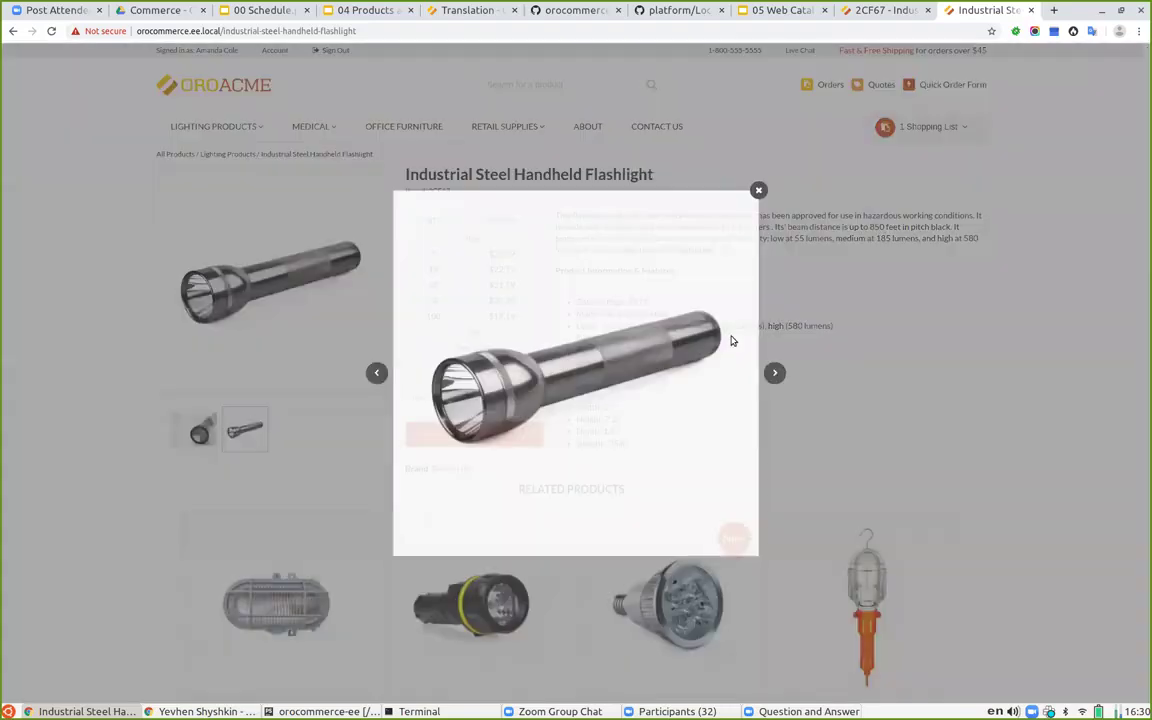
click(775, 373)
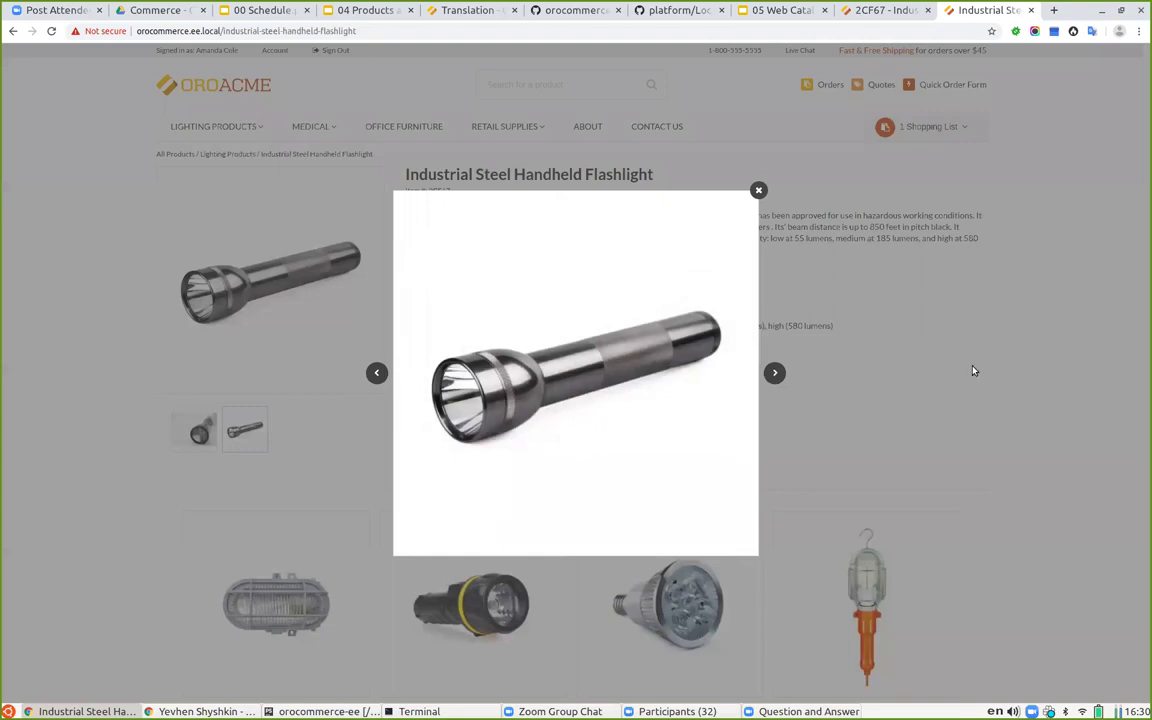
click(879, 300)
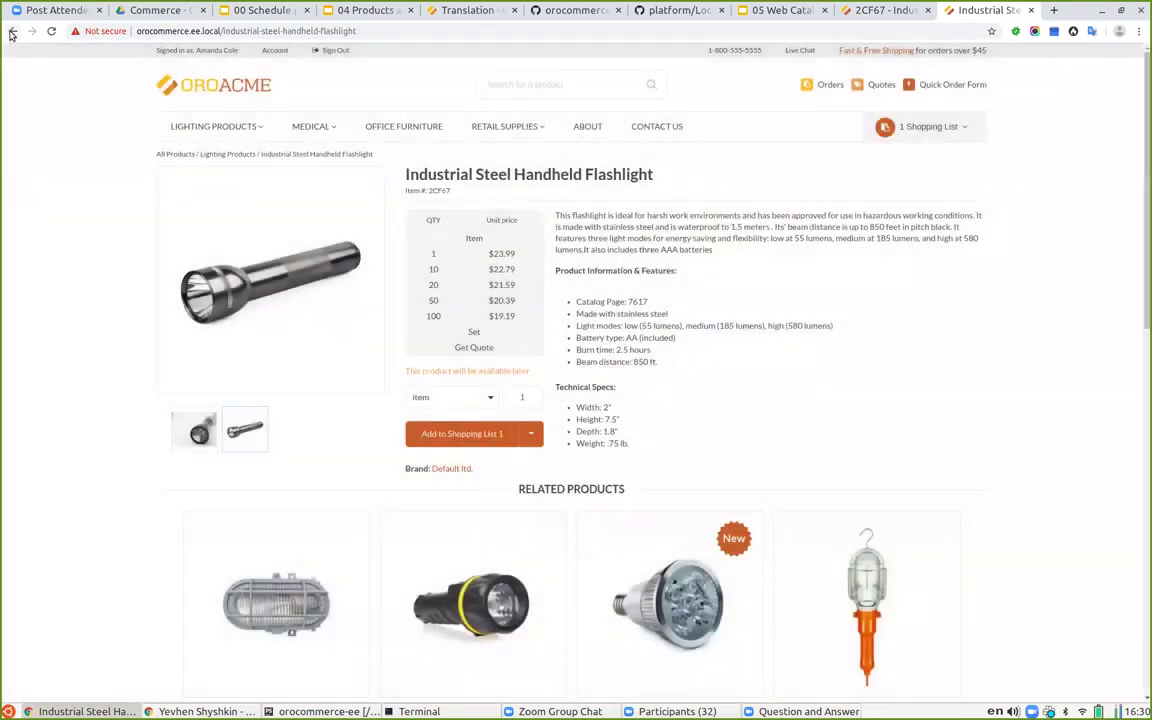
Step: Return to the 2CF67 search results, browse the listing's image gallery and close it
click(12, 33)
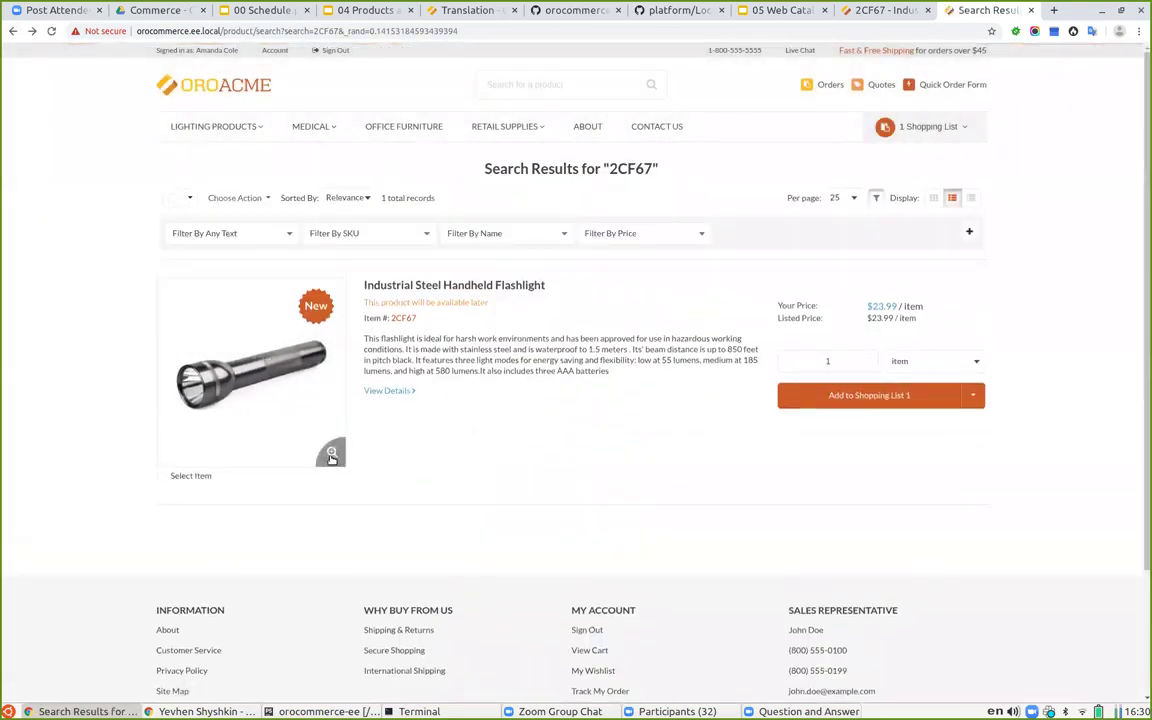
click(332, 455)
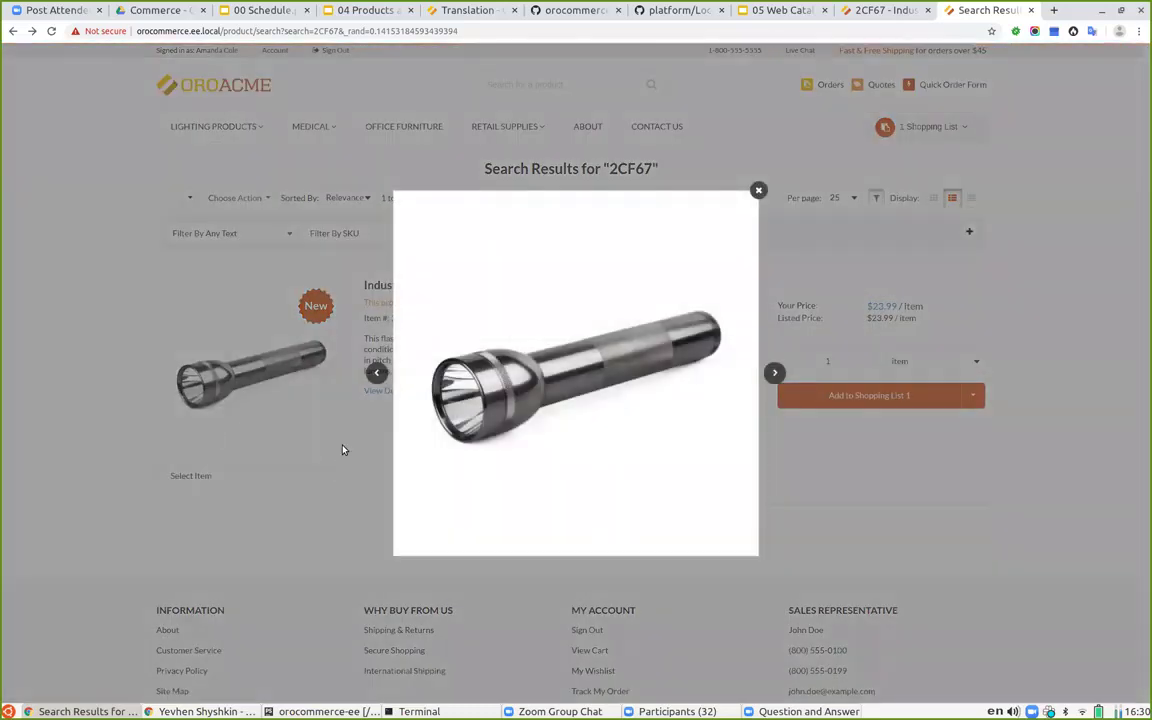
click(776, 373)
click(776, 373)
click(860, 496)
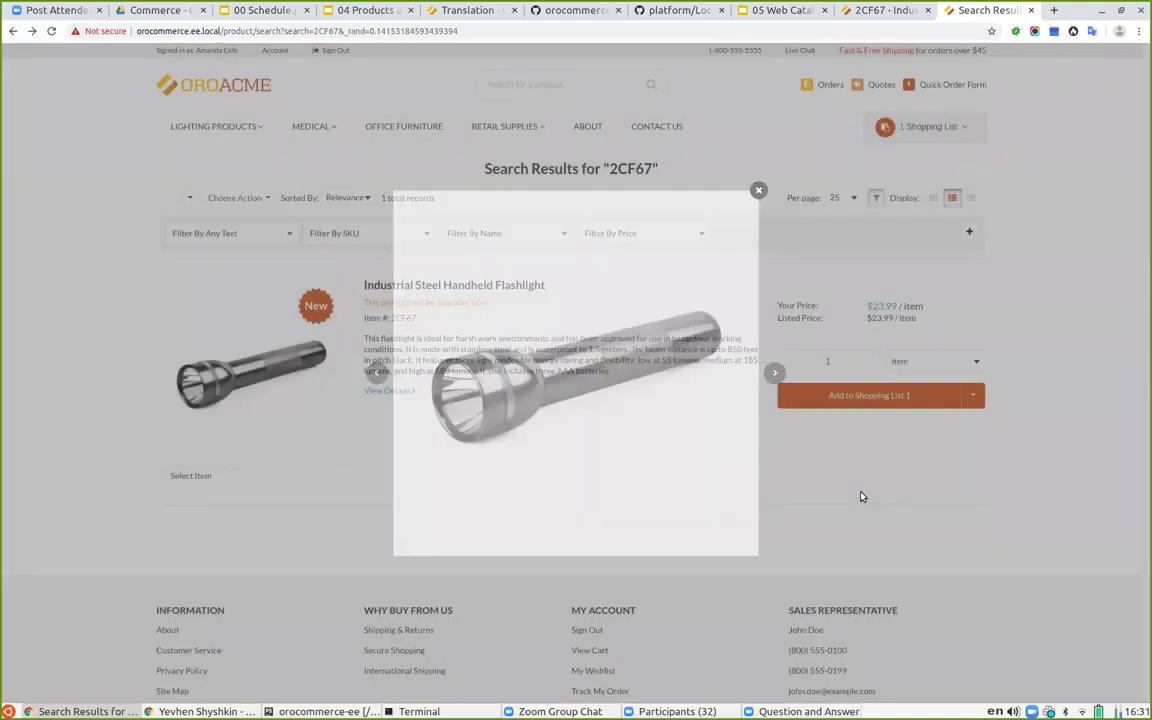
Step: Open the flashlight for editing in the admin and go to its Images section
click(873, 12)
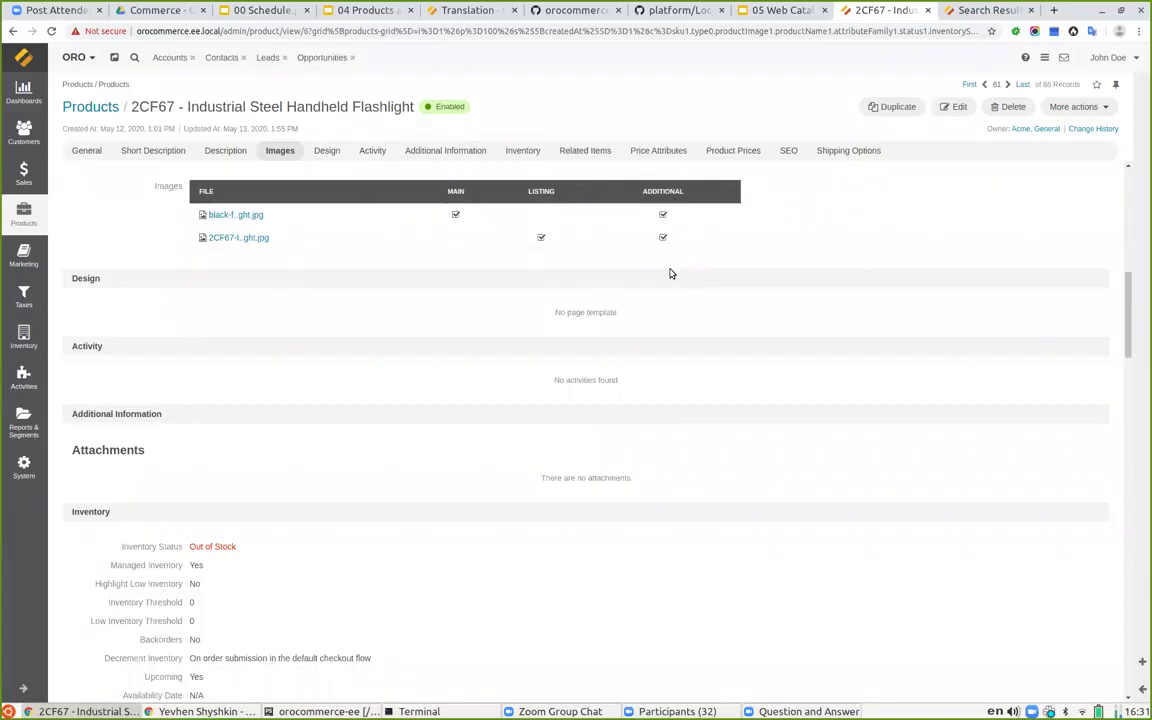
click(953, 106)
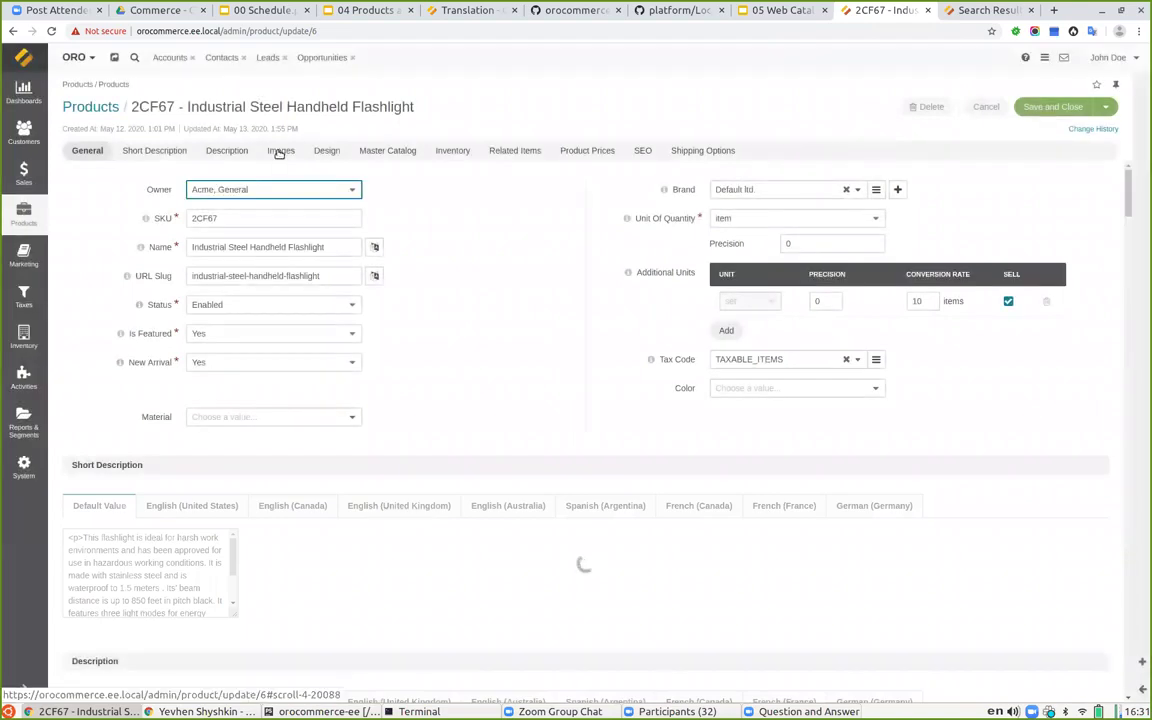
click(280, 151)
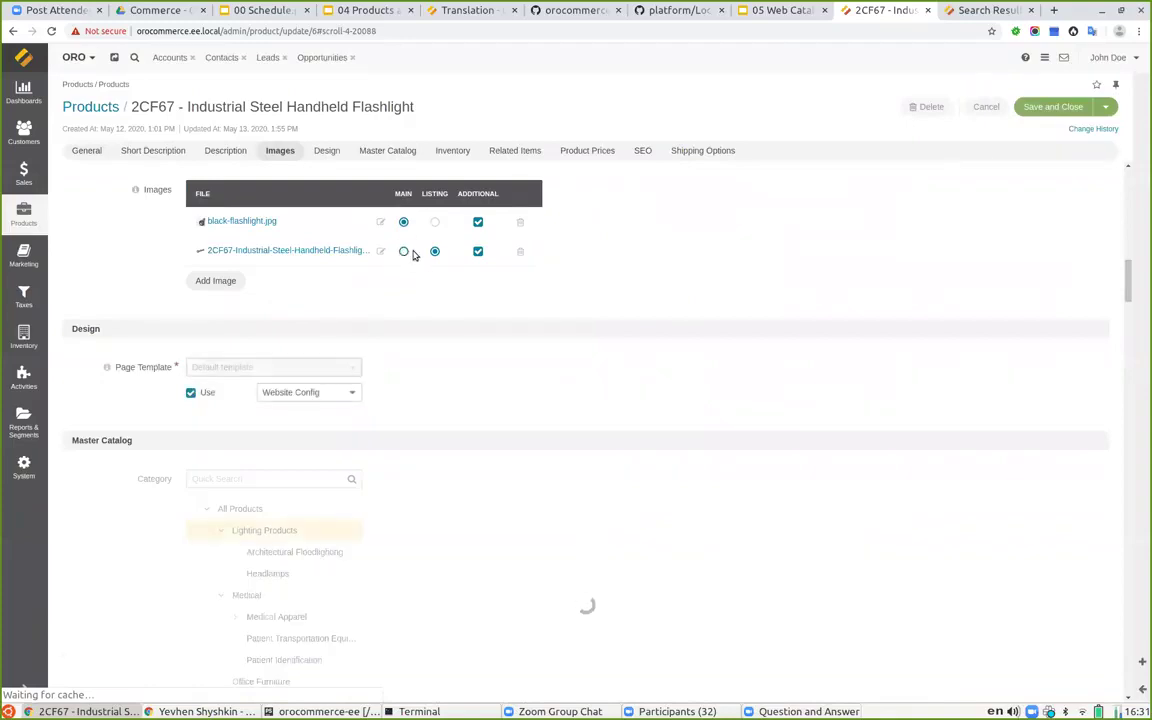
Step: Add a third product image using the existing 6UK81 Hardhat with 300 Lumen LED Light digital asset
click(218, 280)
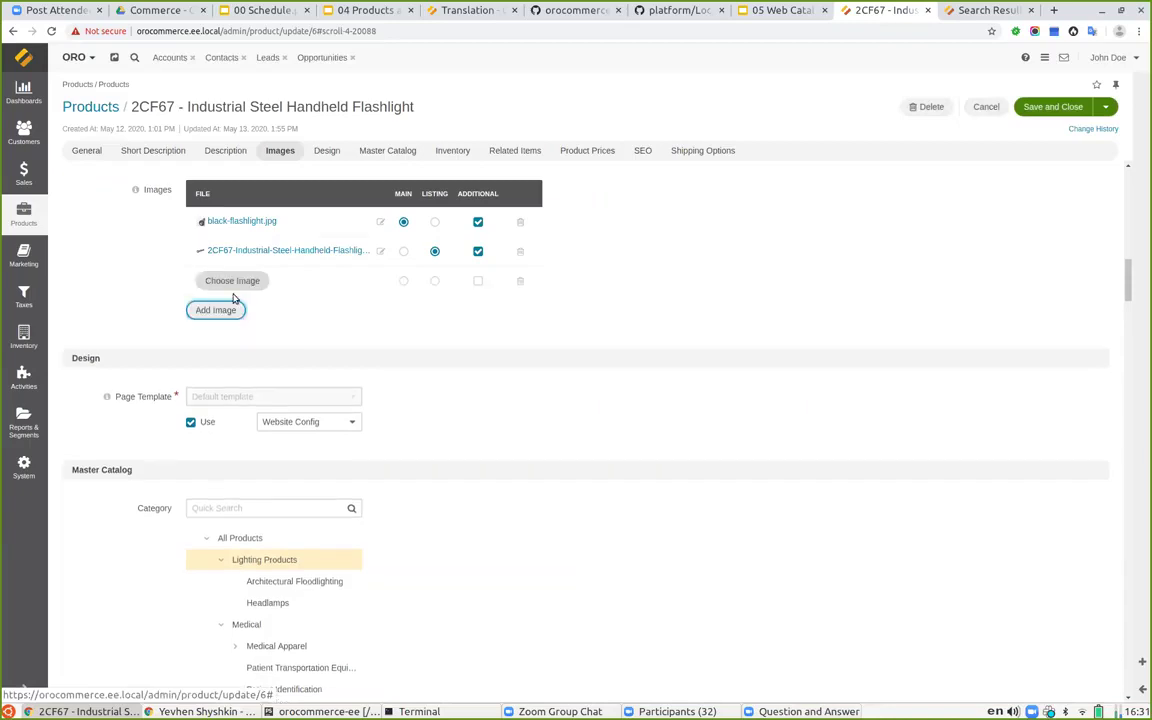
click(233, 282)
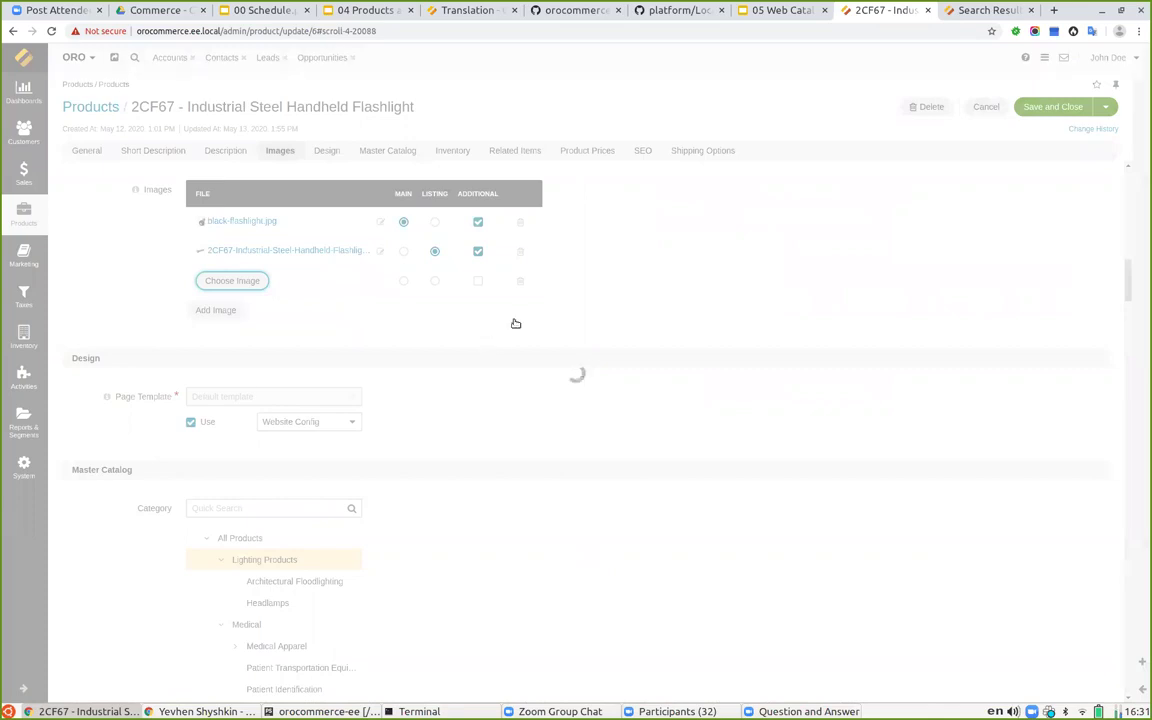
scroll(494, 471, down, 8)
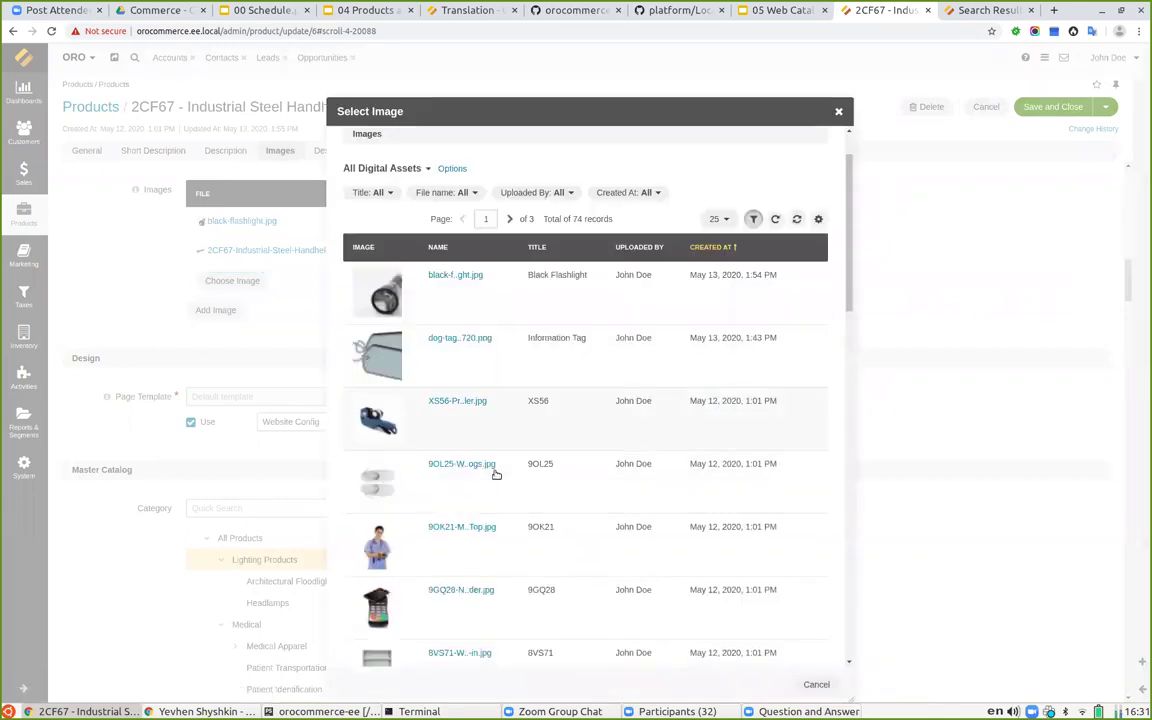
scroll(487, 466, down, 8)
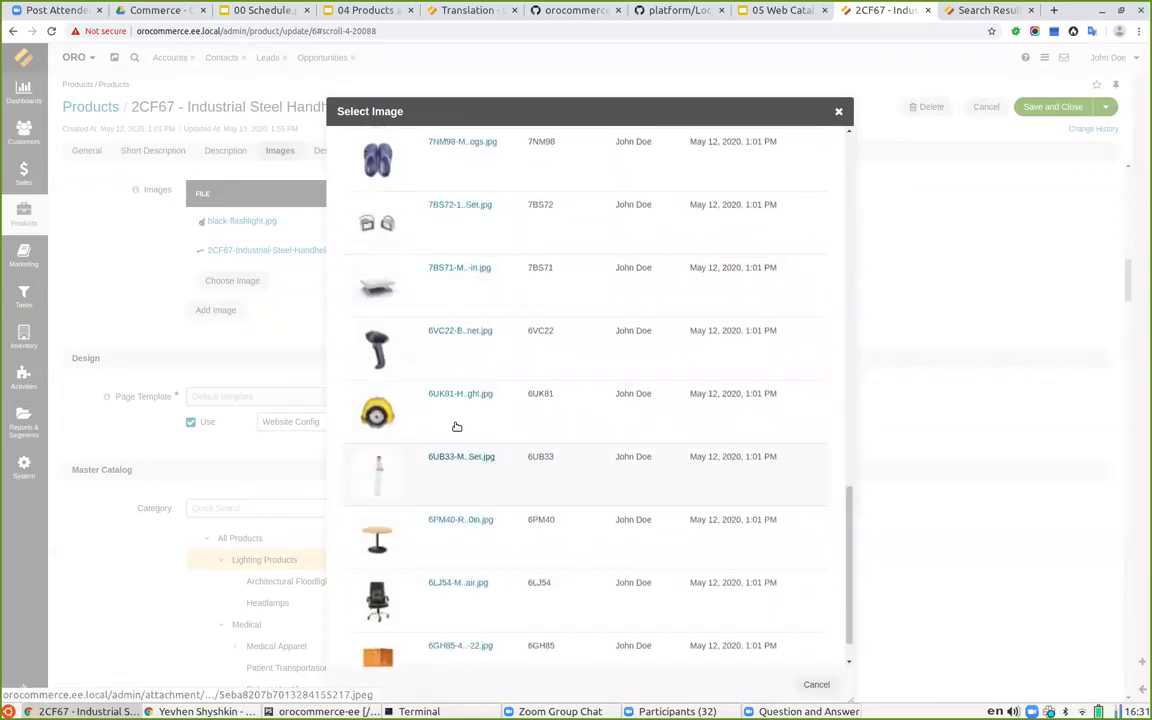
click(451, 406)
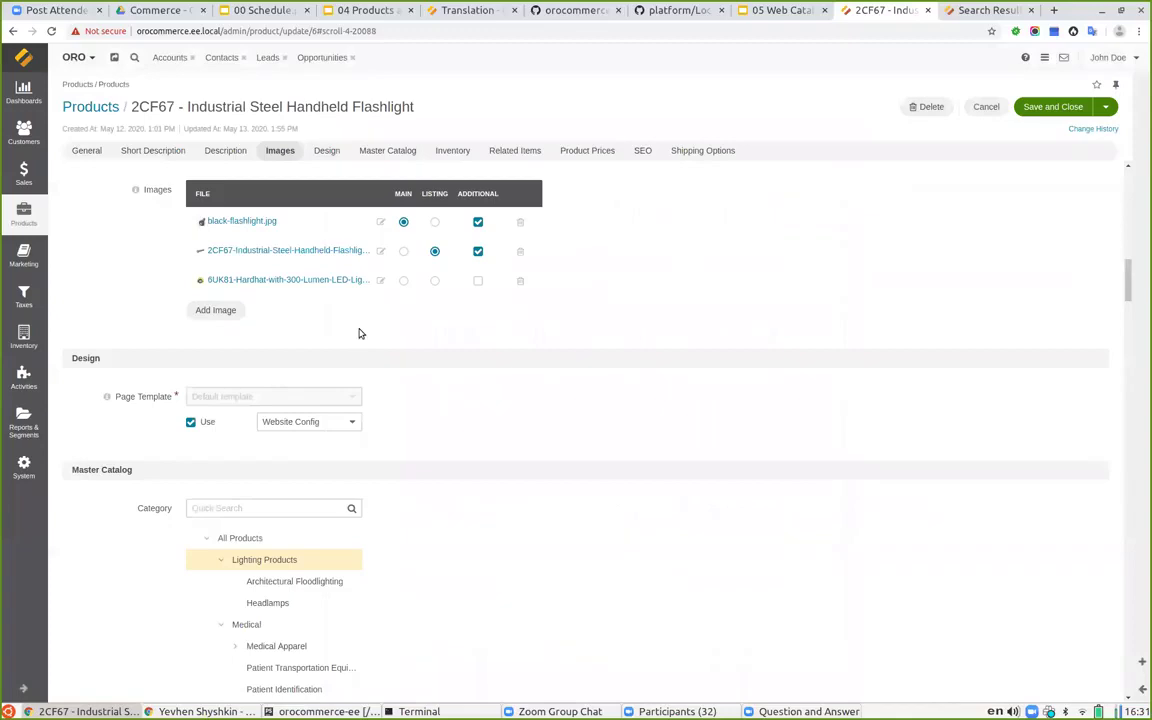
Step: Mark the 6UK81 Hardhat image as an additional image of the flashlight and save the product
click(478, 282)
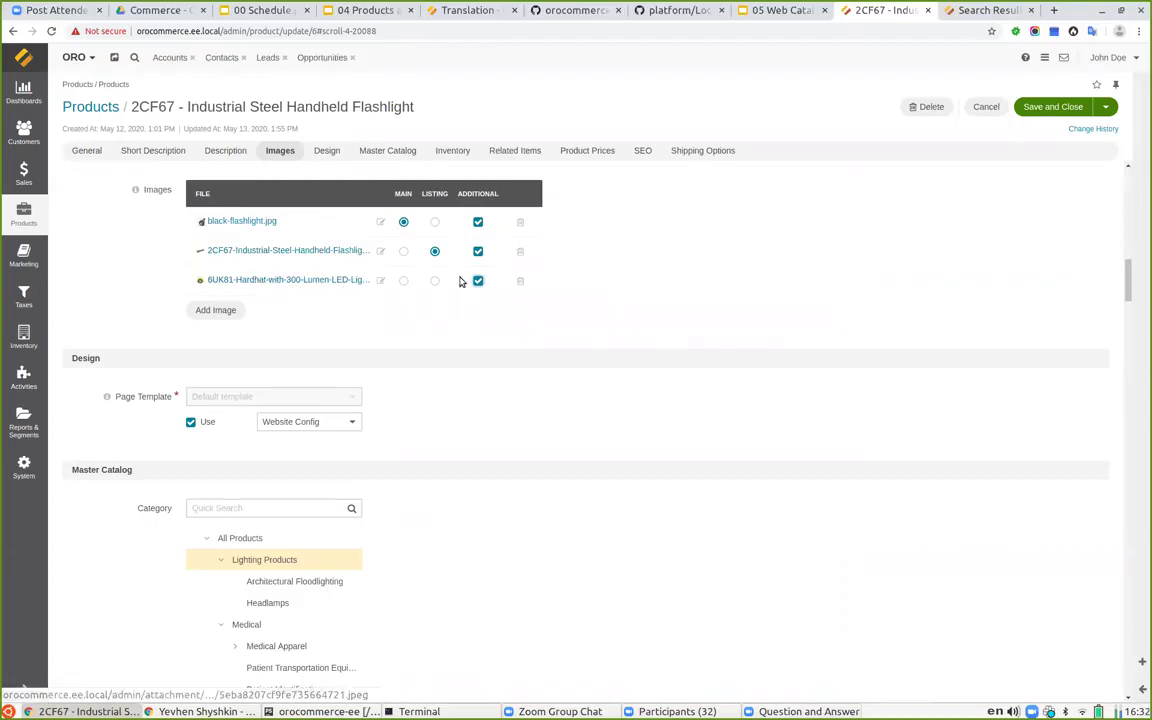
click(1050, 105)
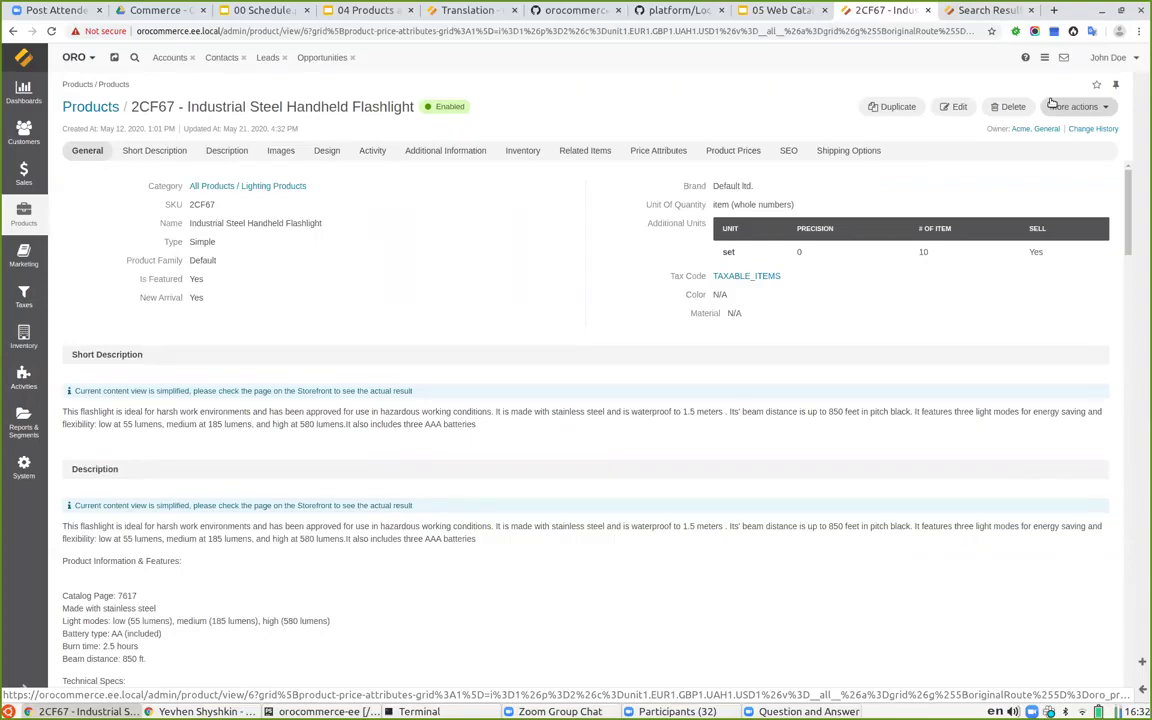
Step: Reload the 2CF67 search results on the storefront, browse all images in the flashlight's gallery and close it
click(968, 12)
key(F5)
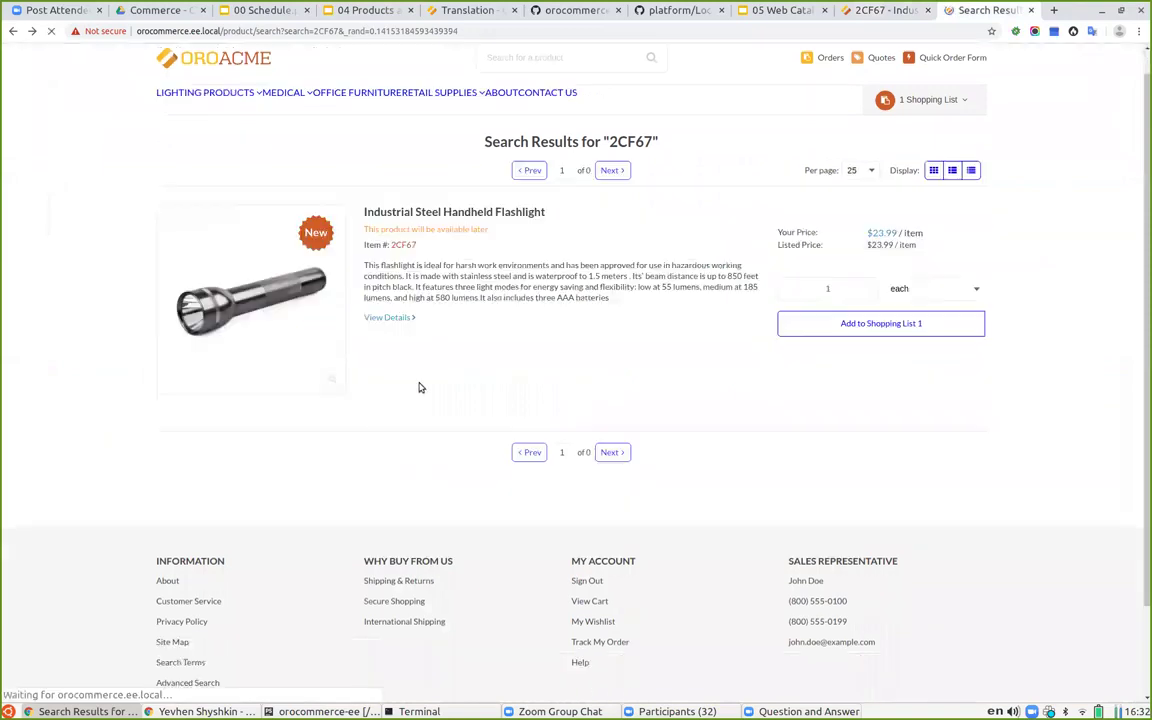
click(332, 453)
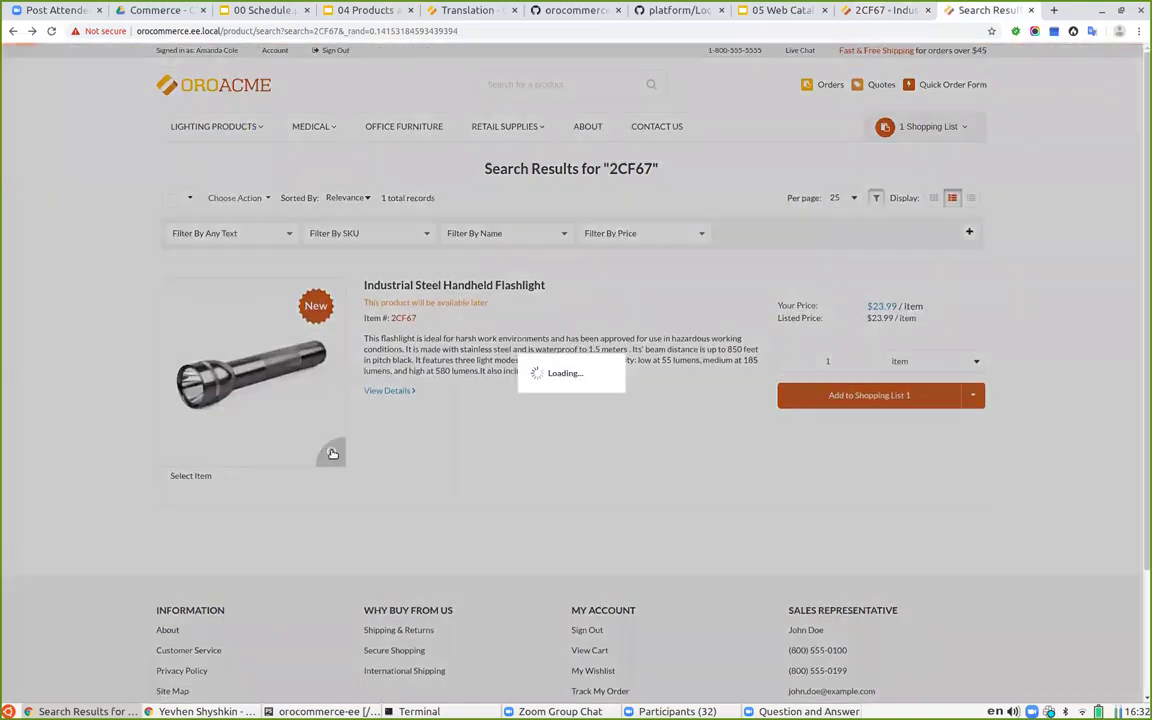
click(777, 373)
click(776, 374)
click(776, 374)
click(776, 374)
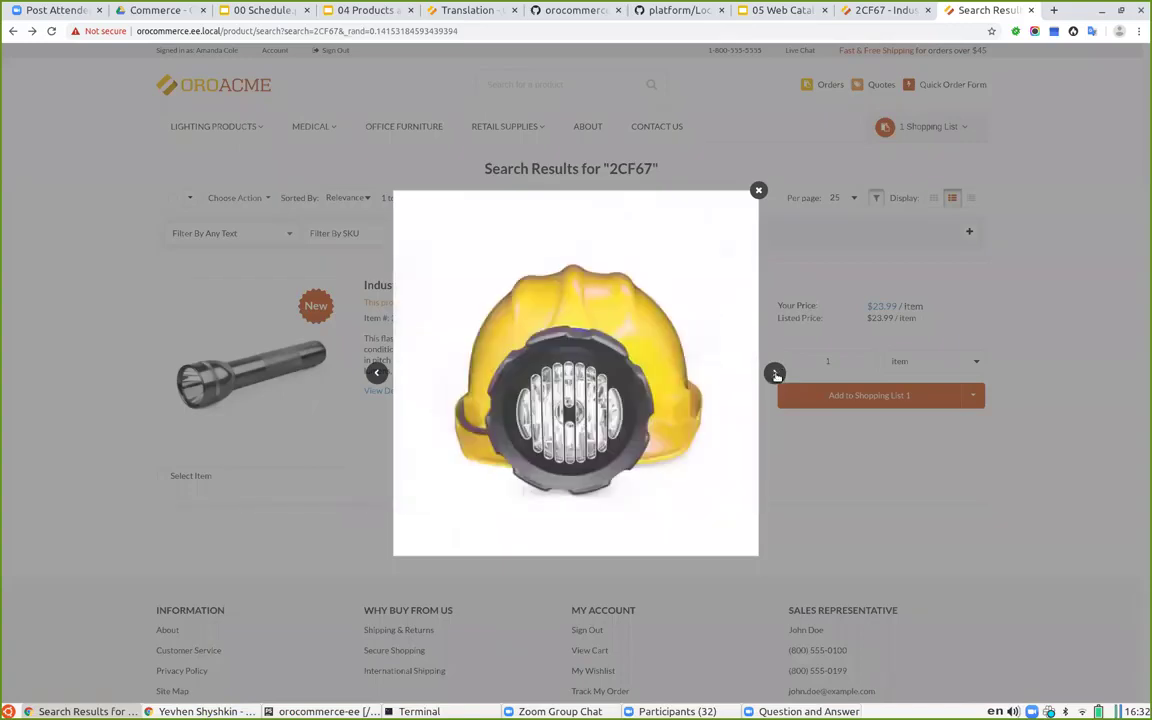
click(776, 374)
click(776, 374)
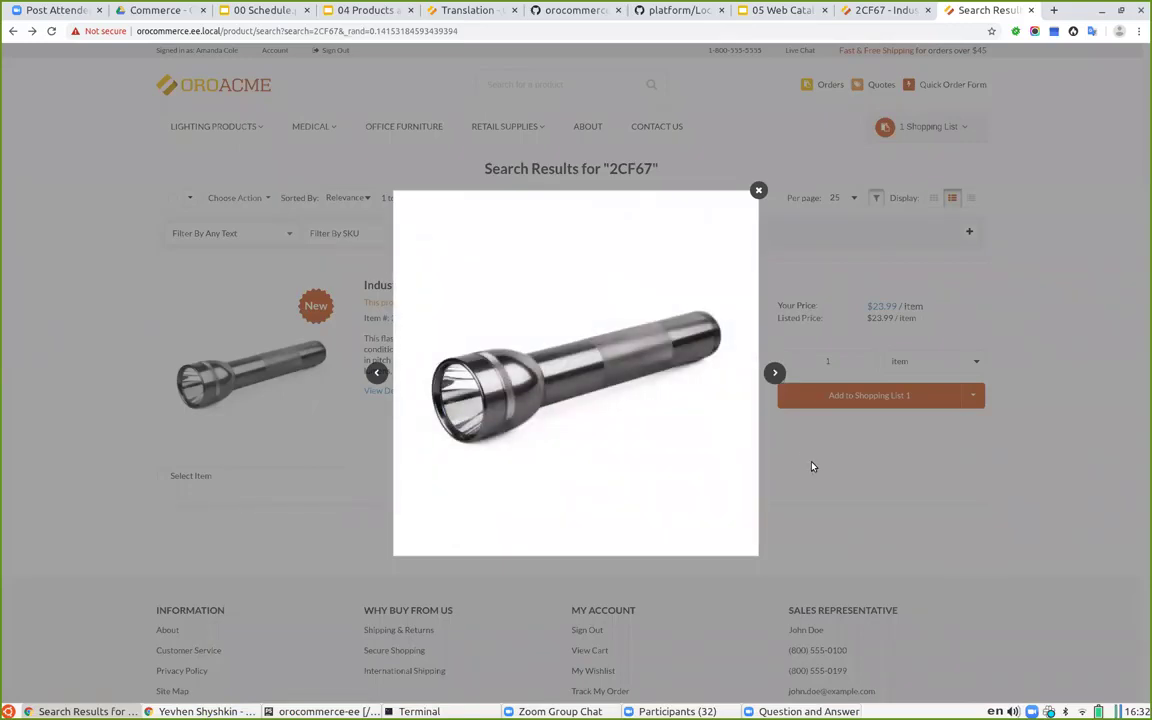
click(812, 465)
Step: Inspect the images on the flashlight's storefront product page and switch to the 05 Web Catalogs presentation
click(395, 286)
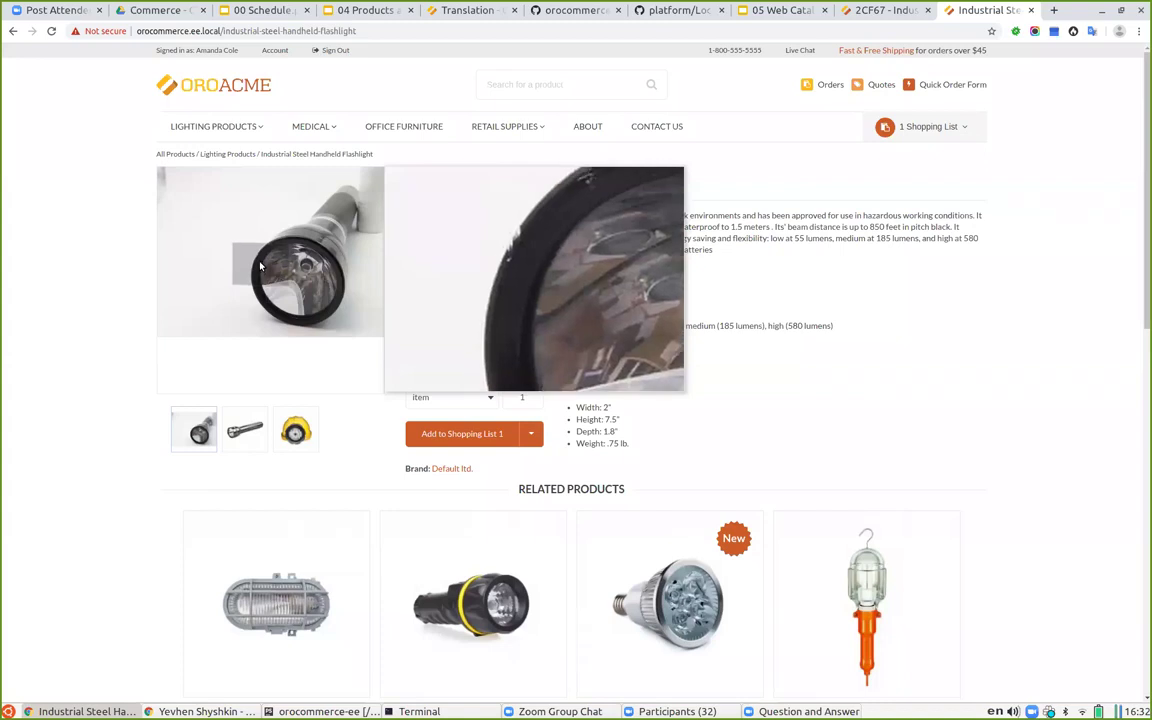
click(303, 432)
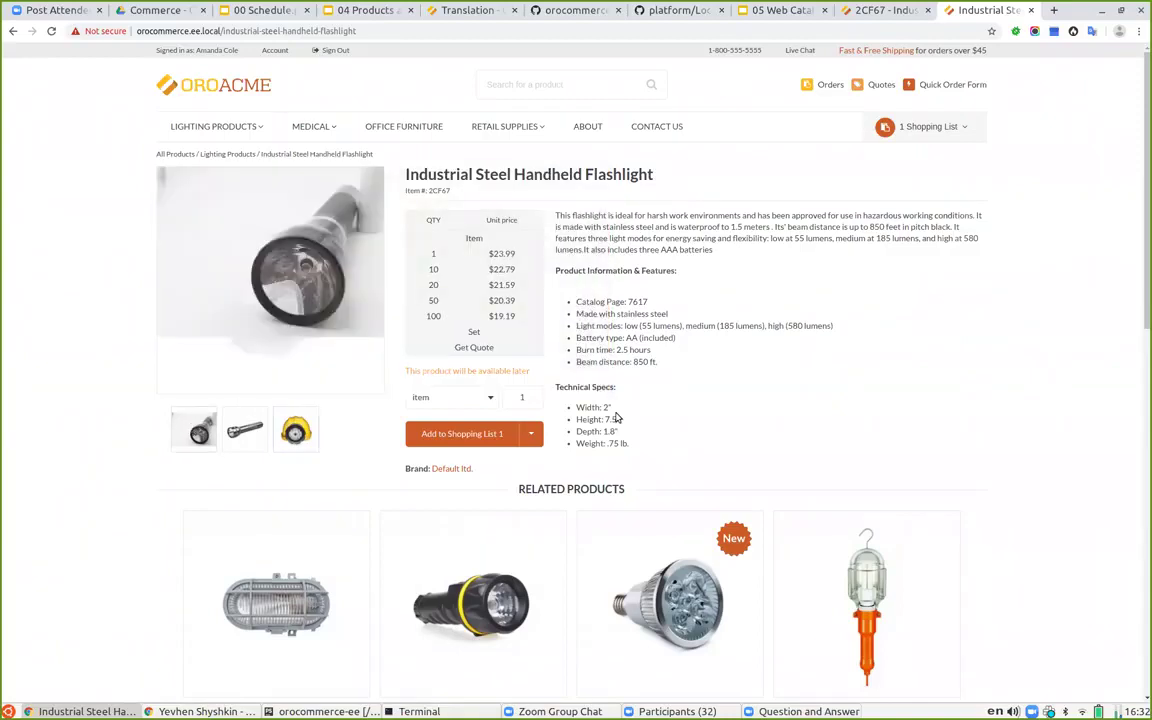
click(768, 12)
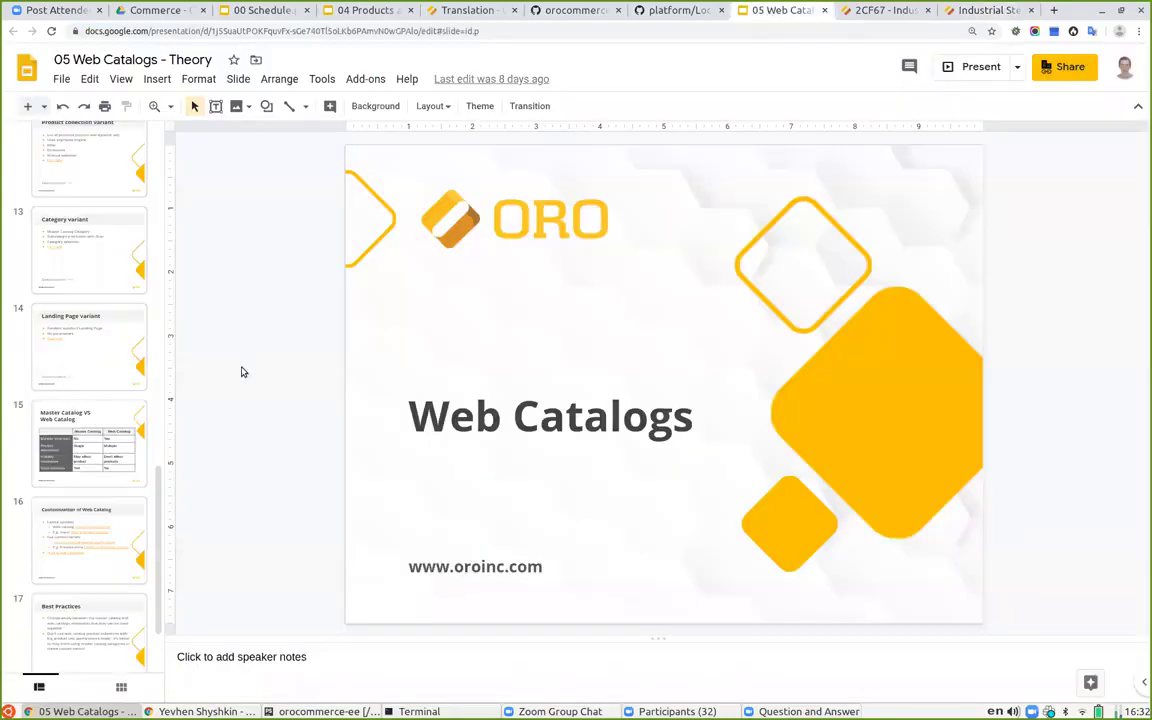
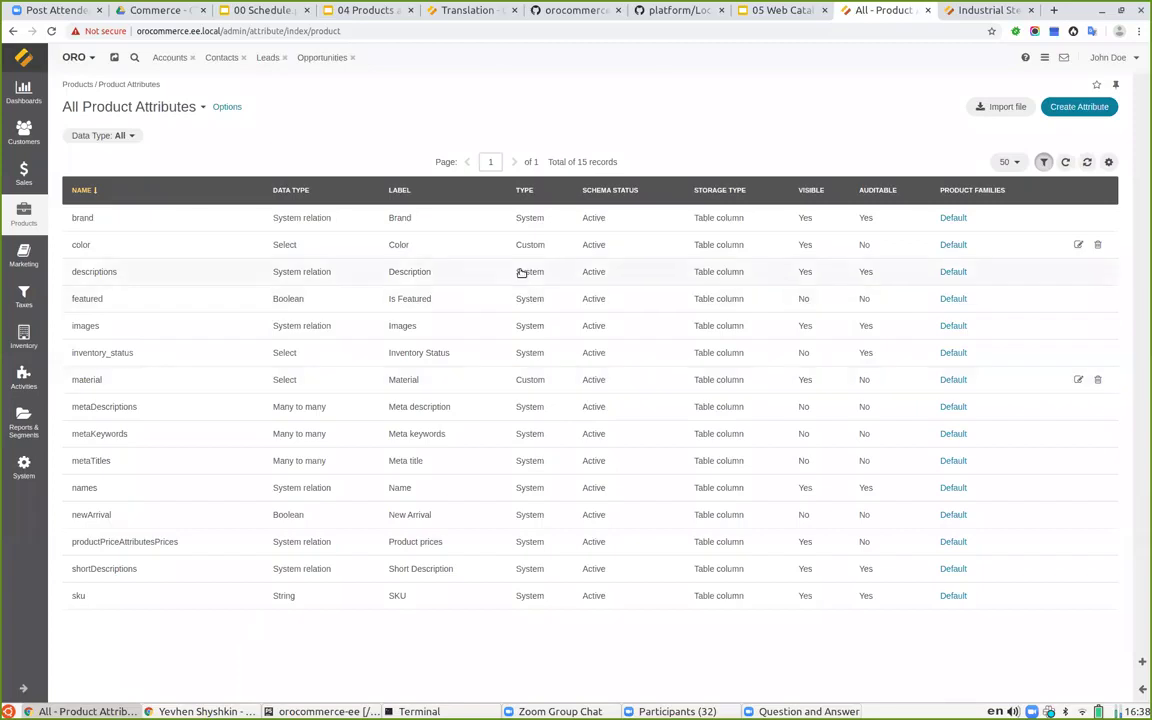
Step: Open the color product attribute in the admin and examine its frontend options, including Filter By, and its backoffice options
click(521, 250)
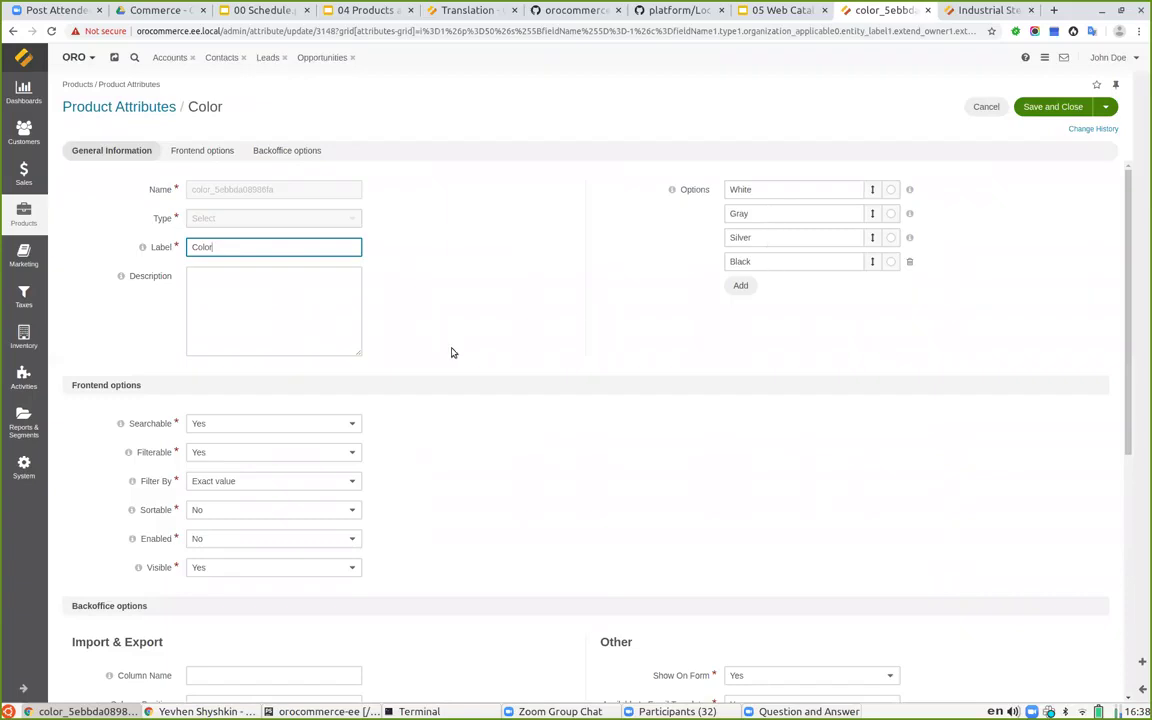
scroll(447, 355, down, 1)
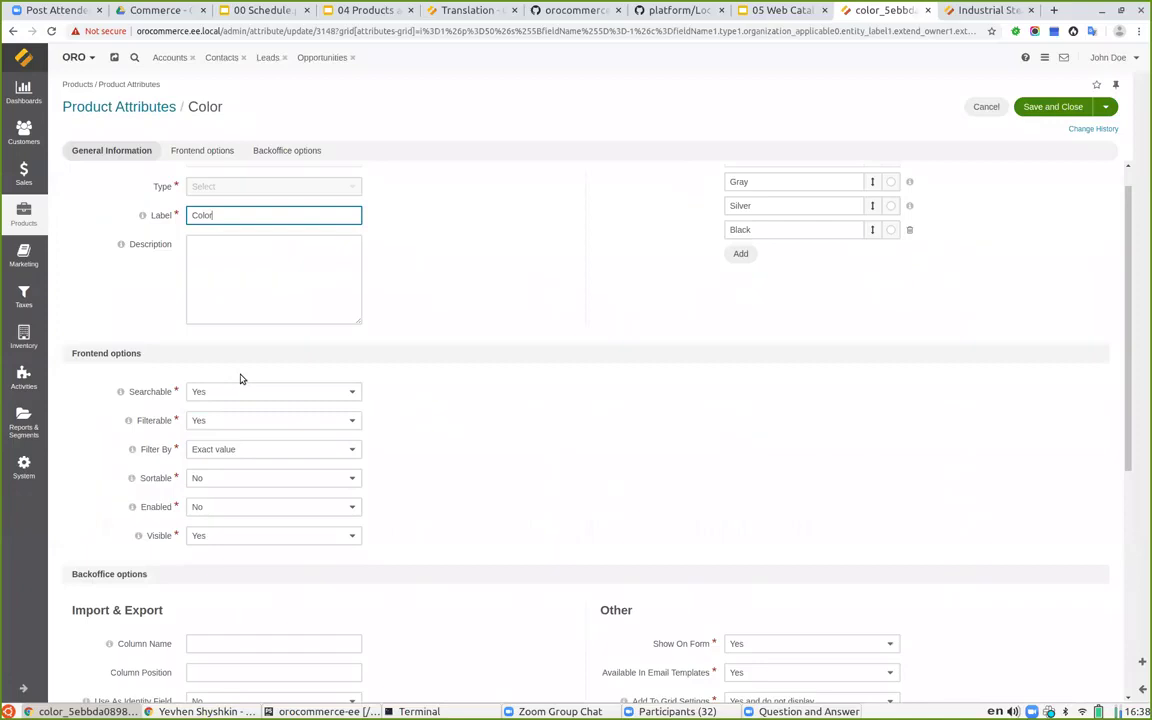
scroll(418, 306, up, 1)
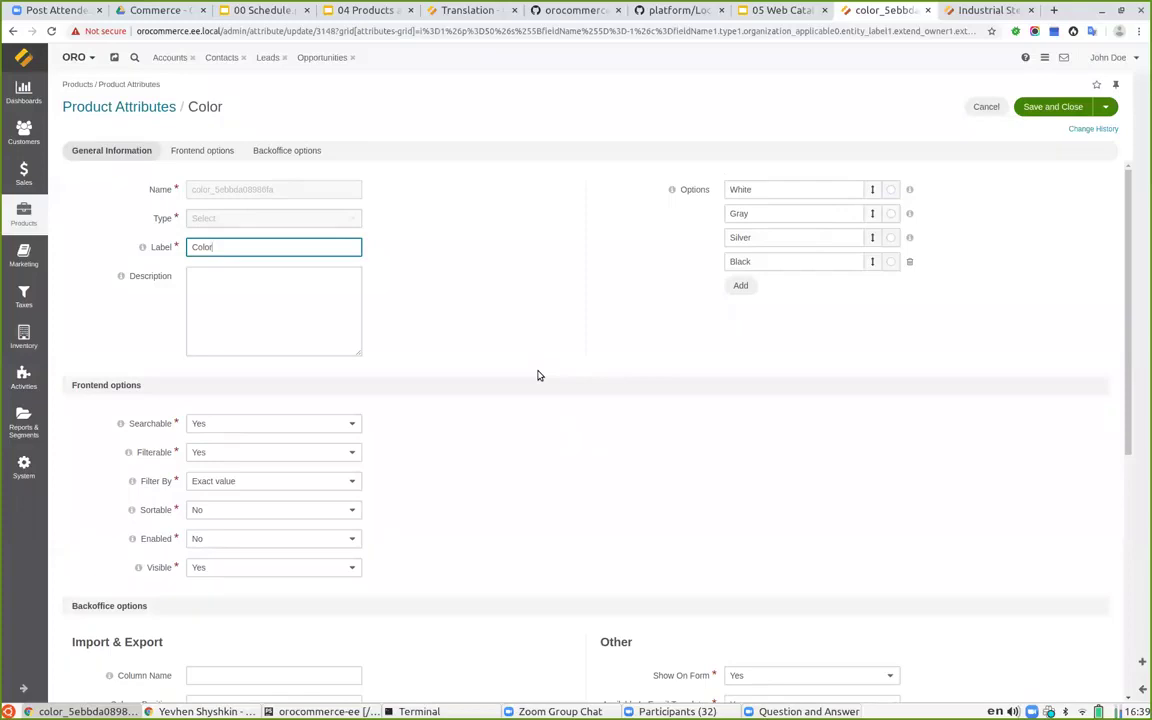
click(255, 481)
click(258, 494)
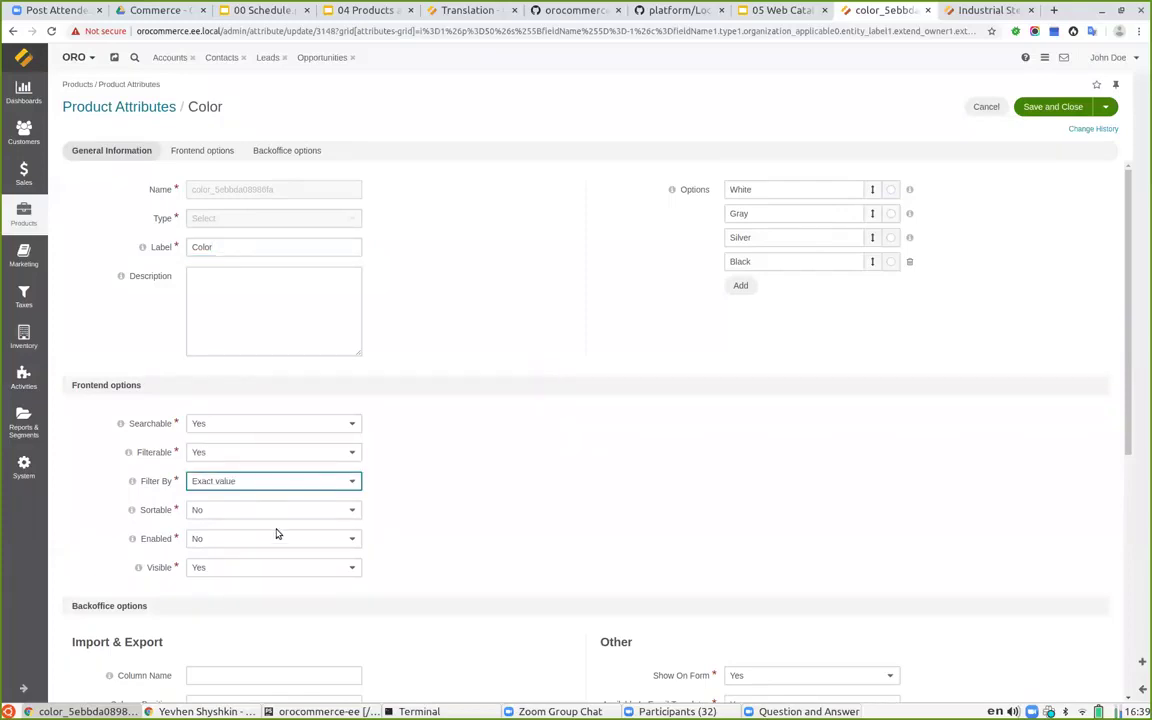
scroll(510, 412, down, 1)
scroll(511, 414, up, 1)
scroll(510, 414, down, 4)
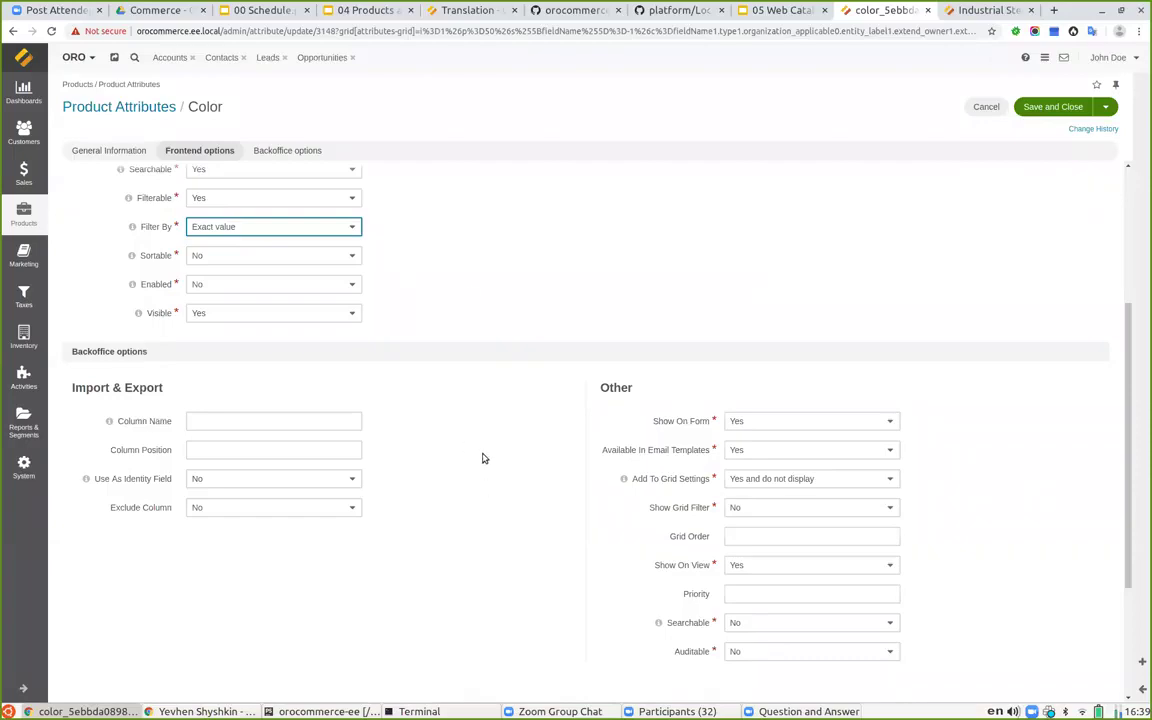
scroll(428, 272, up, 5)
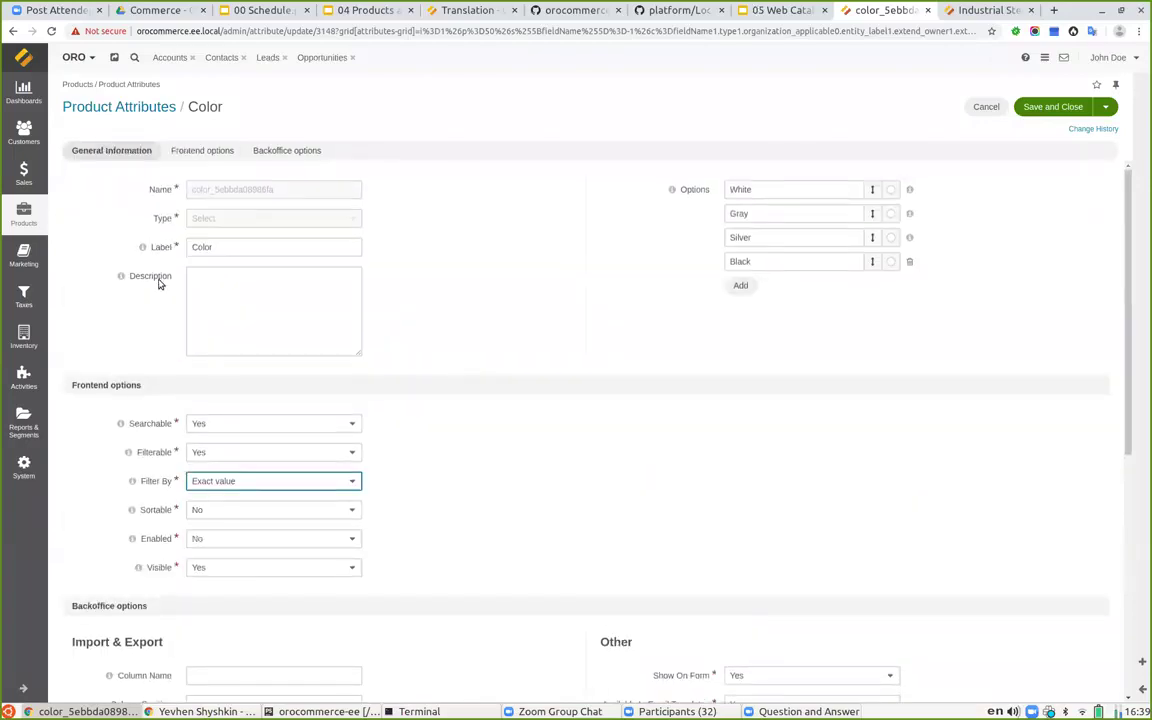
Step: Open the storefront's Patient Identification category under Medical and try the White option of its color filter
click(958, 14)
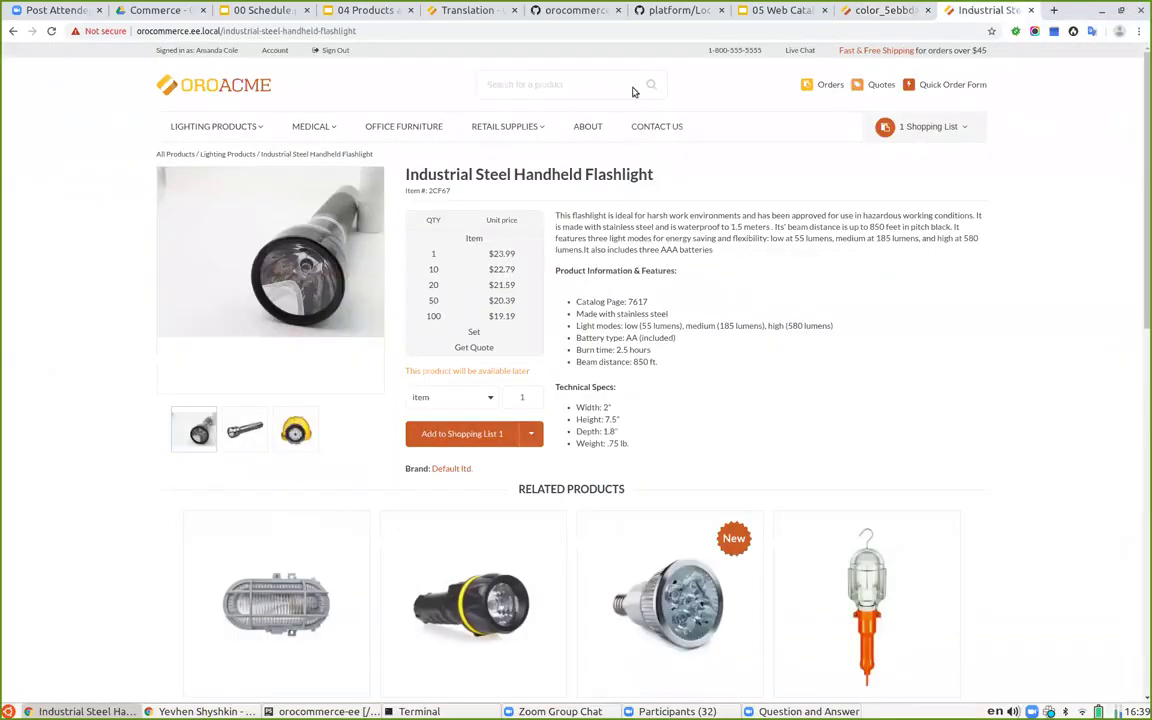
mouse_move(321, 130)
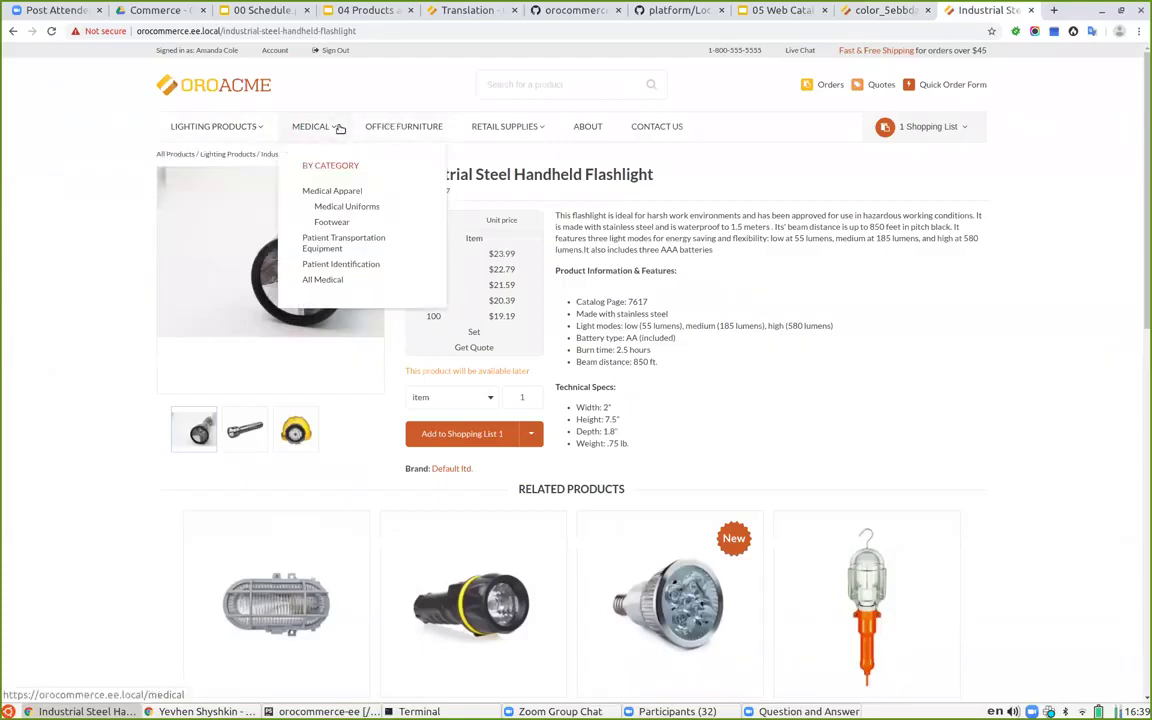
click(341, 265)
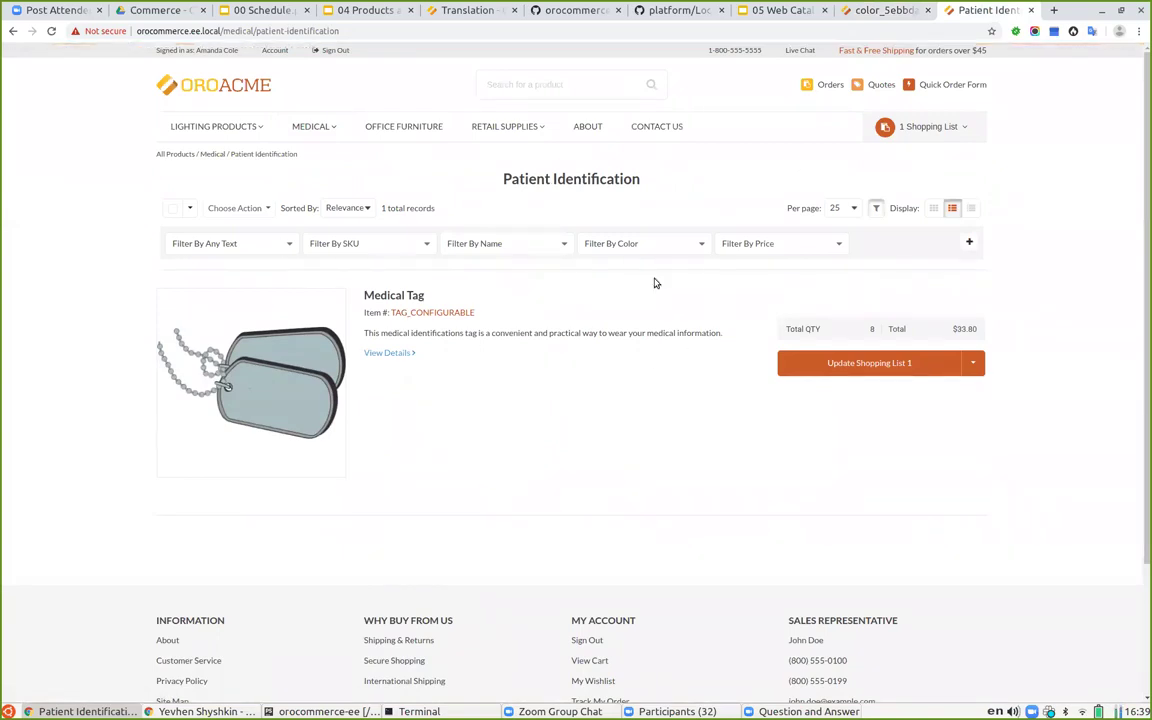
click(642, 243)
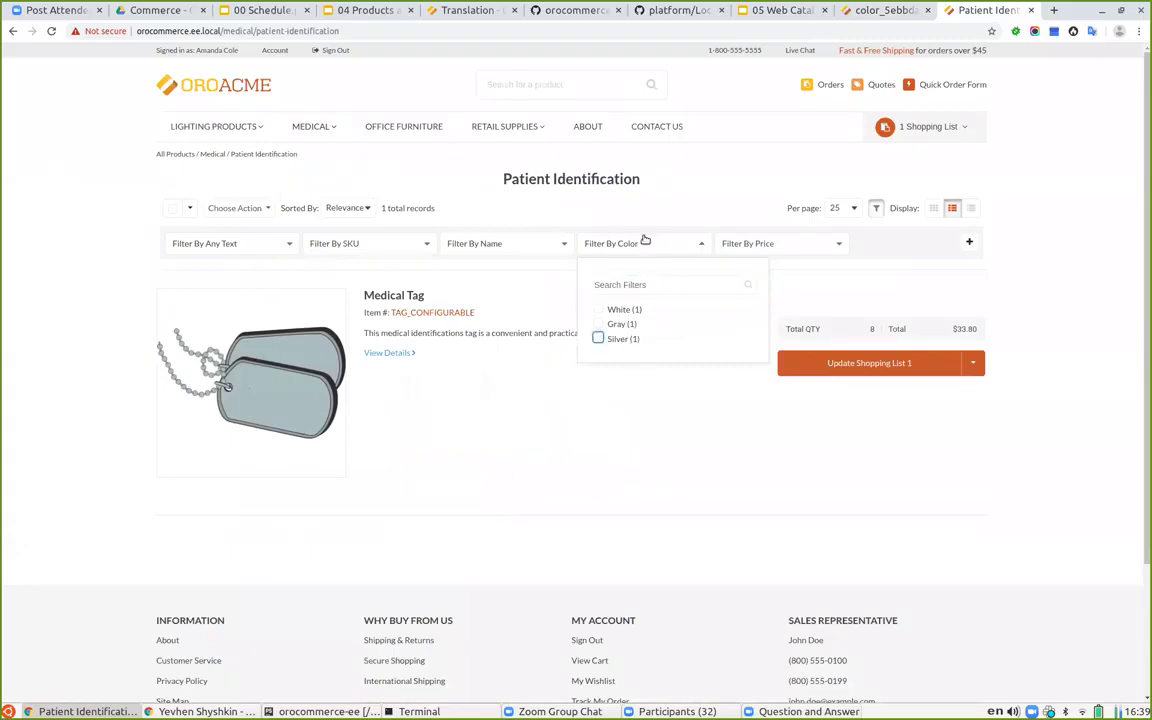
click(616, 311)
click(614, 316)
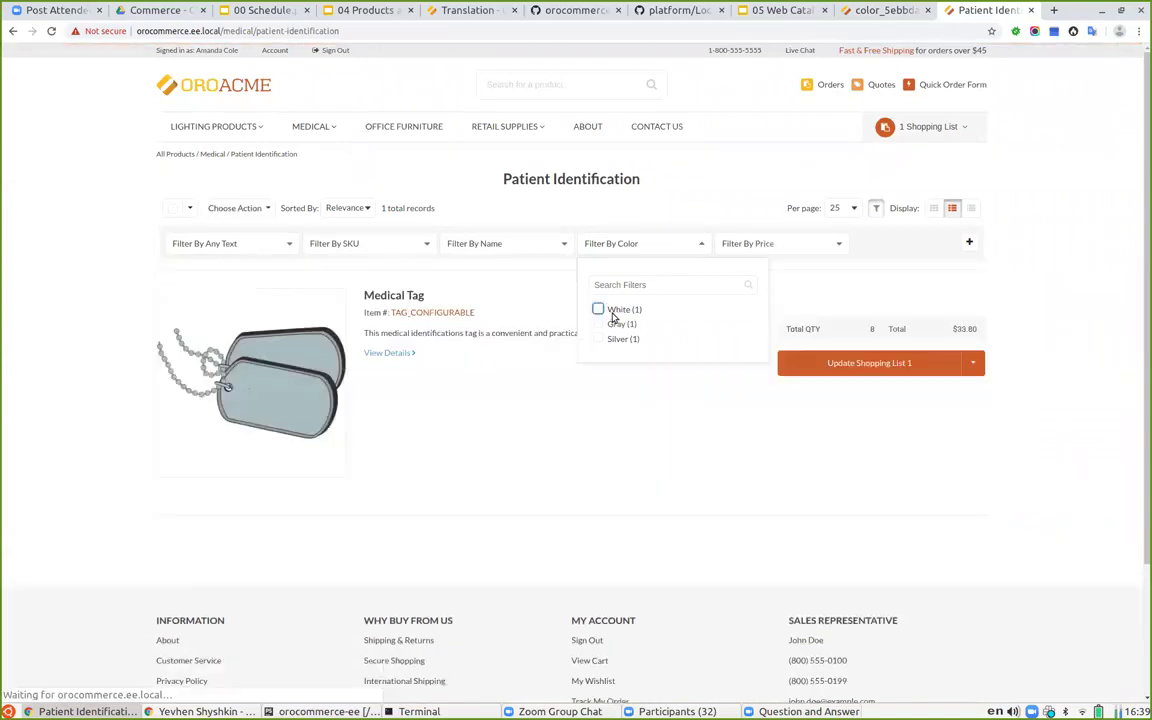
click(621, 489)
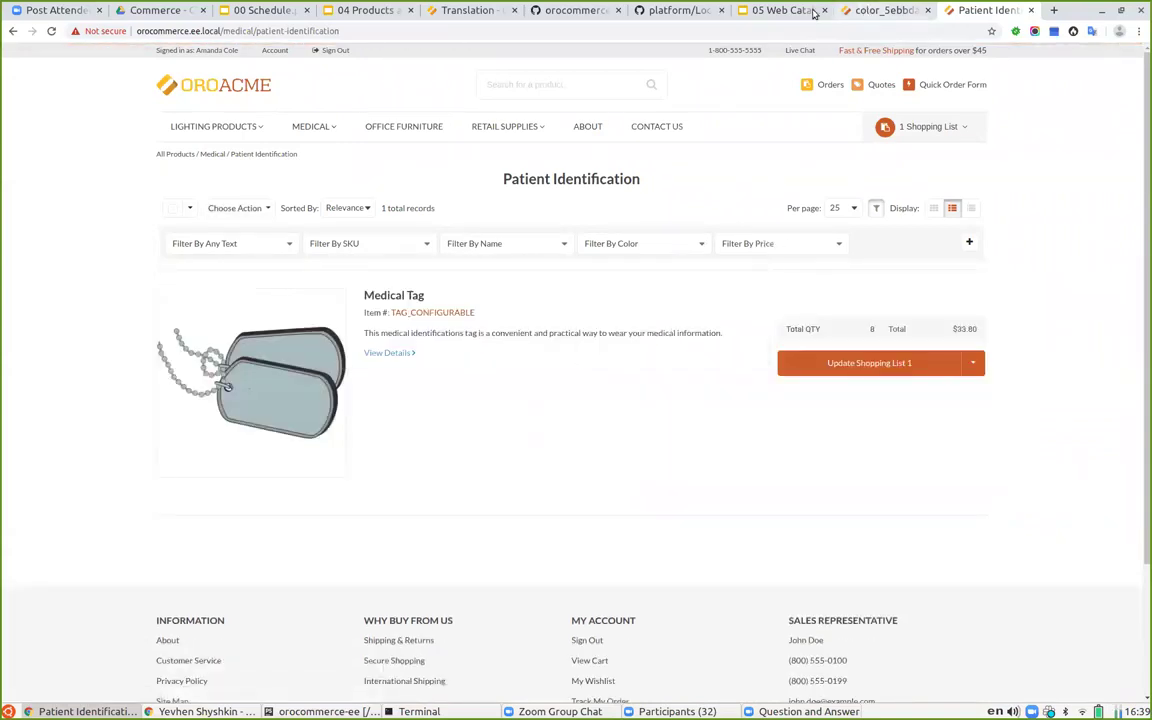
Step: In the system configuration for configurable products, set Display Simple Variations to Everywhere and save the settings
click(768, 14)
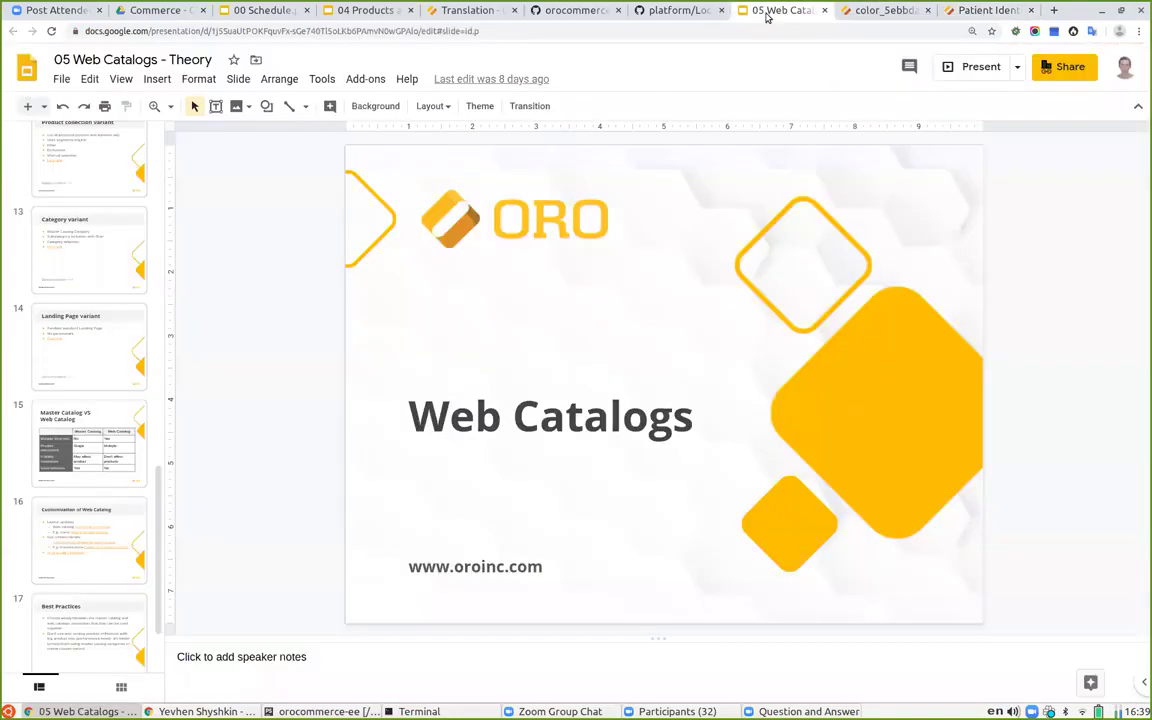
click(886, 13)
click(30, 466)
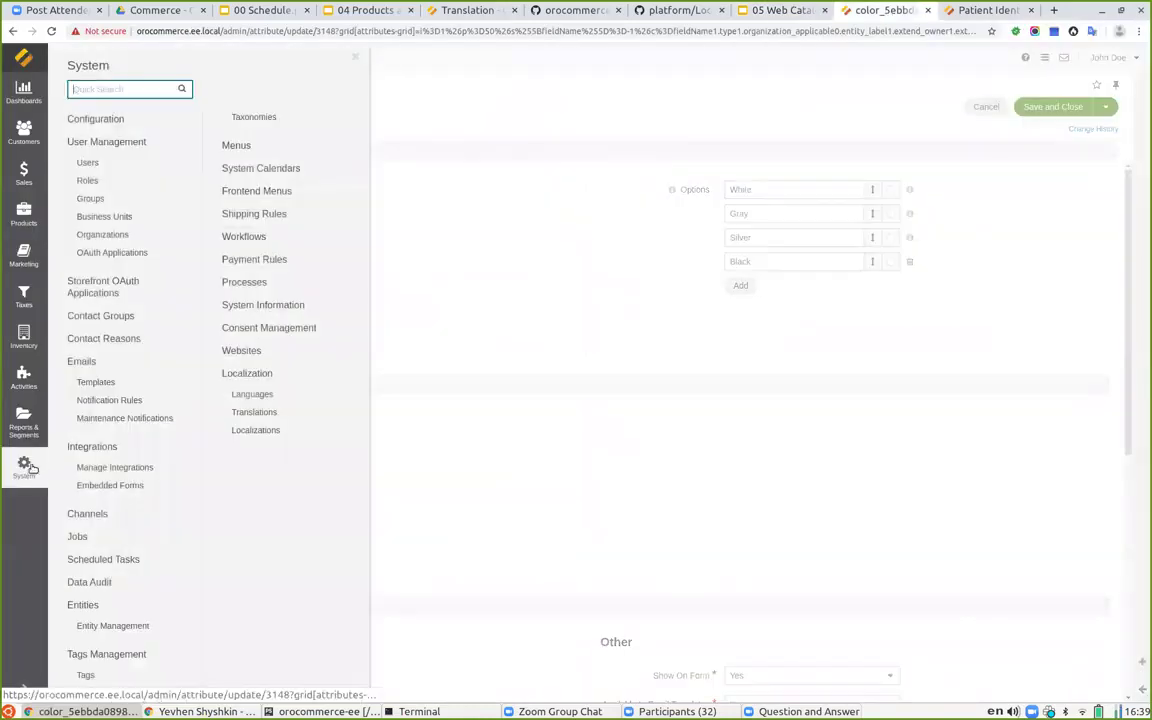
click(93, 120)
text(conf)
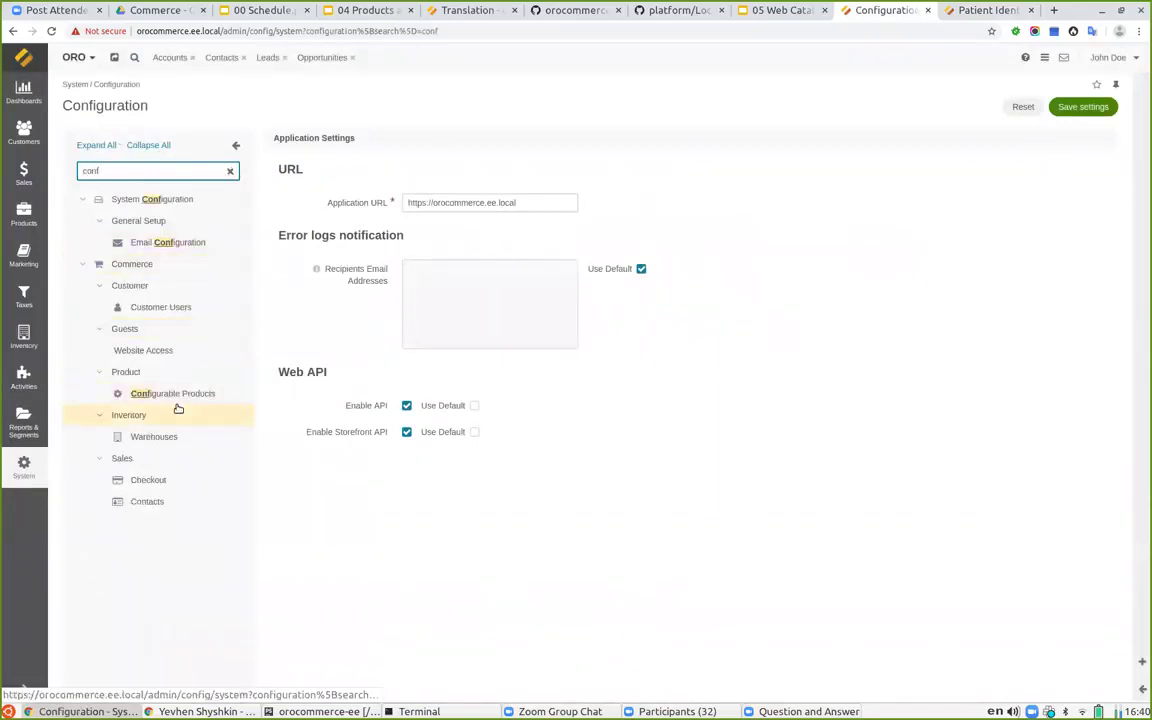
click(177, 400)
click(535, 363)
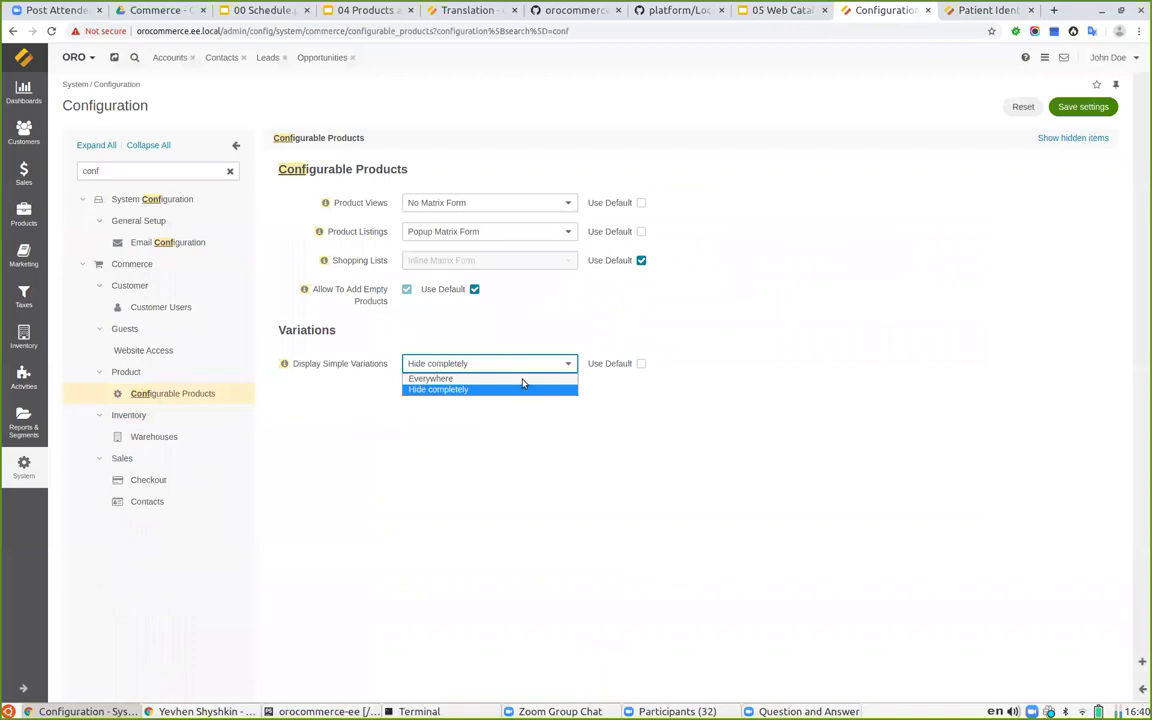
click(501, 389)
click(1078, 106)
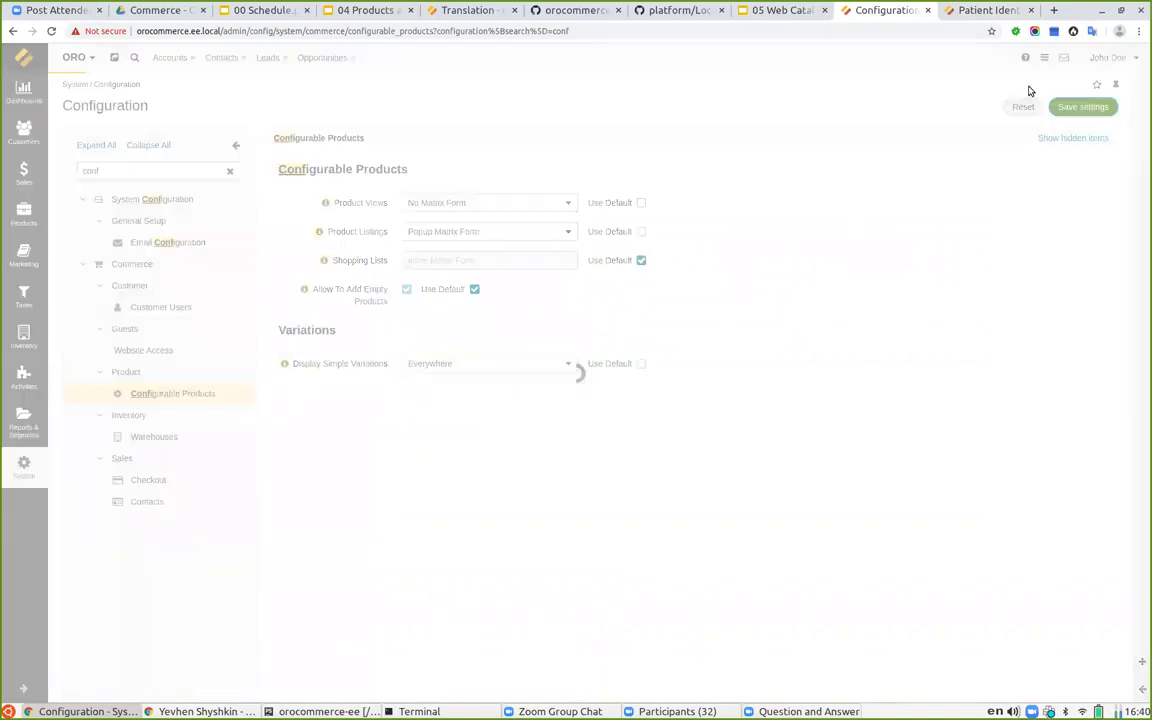
Step: Reload the Patient Identification category on the storefront and look through its product listing for the simple variations
click(978, 10)
click(54, 31)
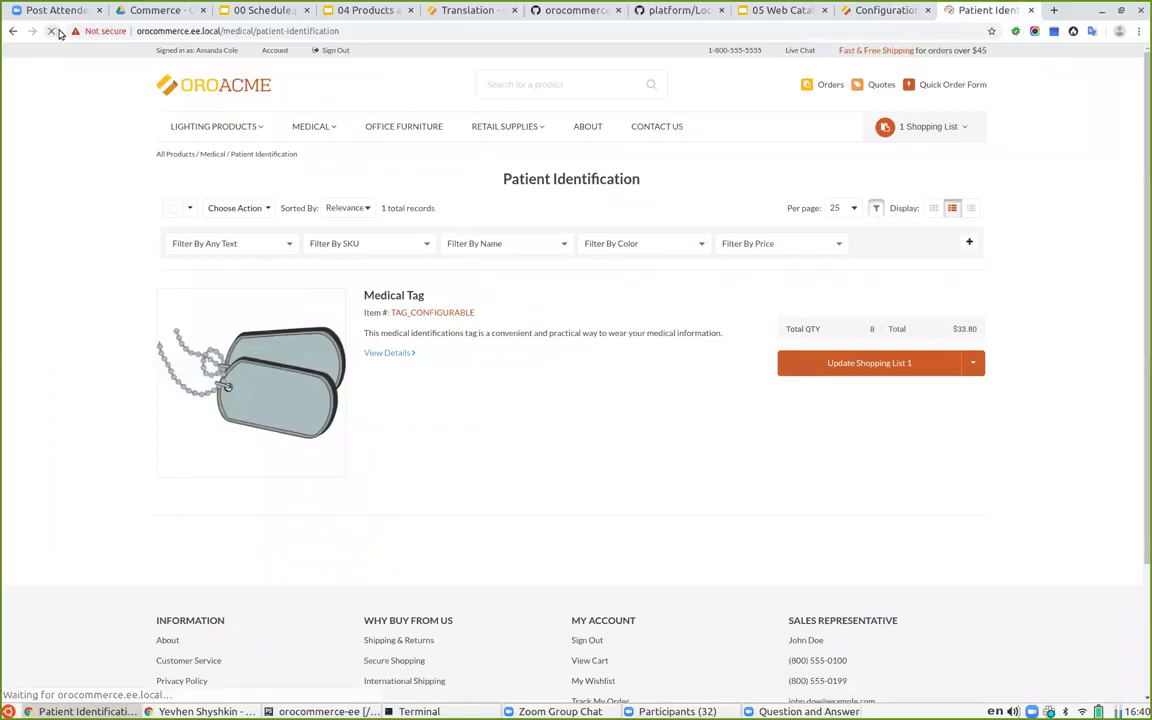
scroll(476, 378, down, 10)
scroll(571, 455, up, 4)
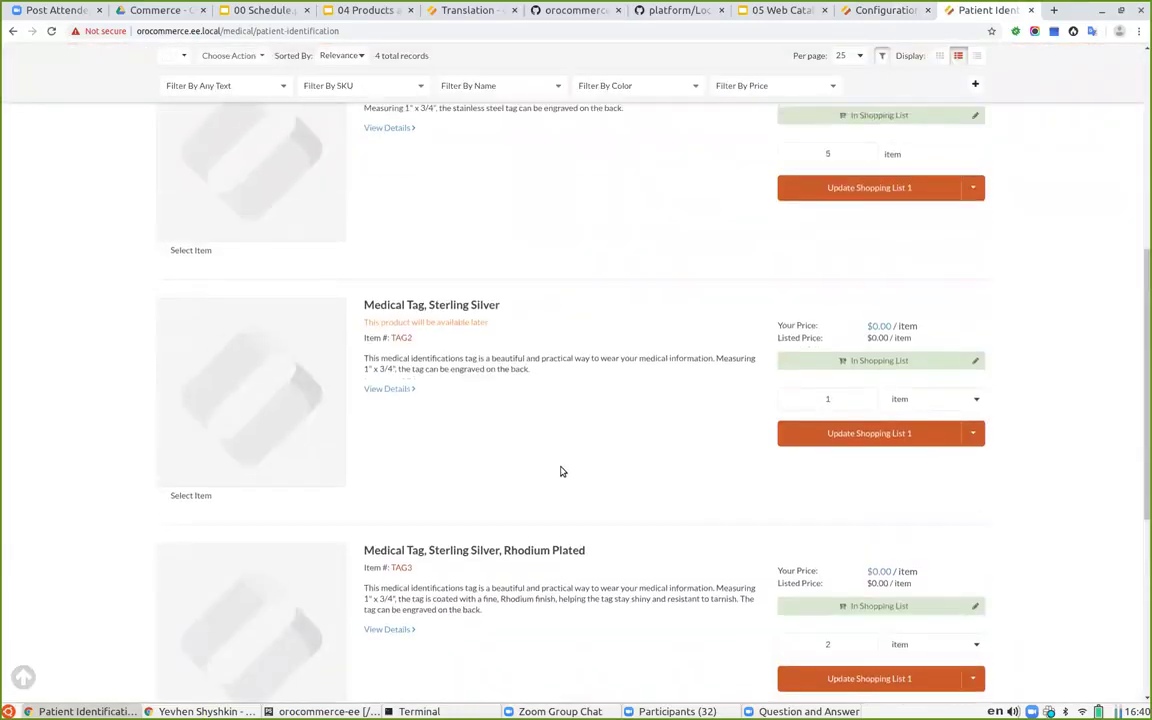
scroll(561, 471, up, 3)
scroll(548, 337, down, 5)
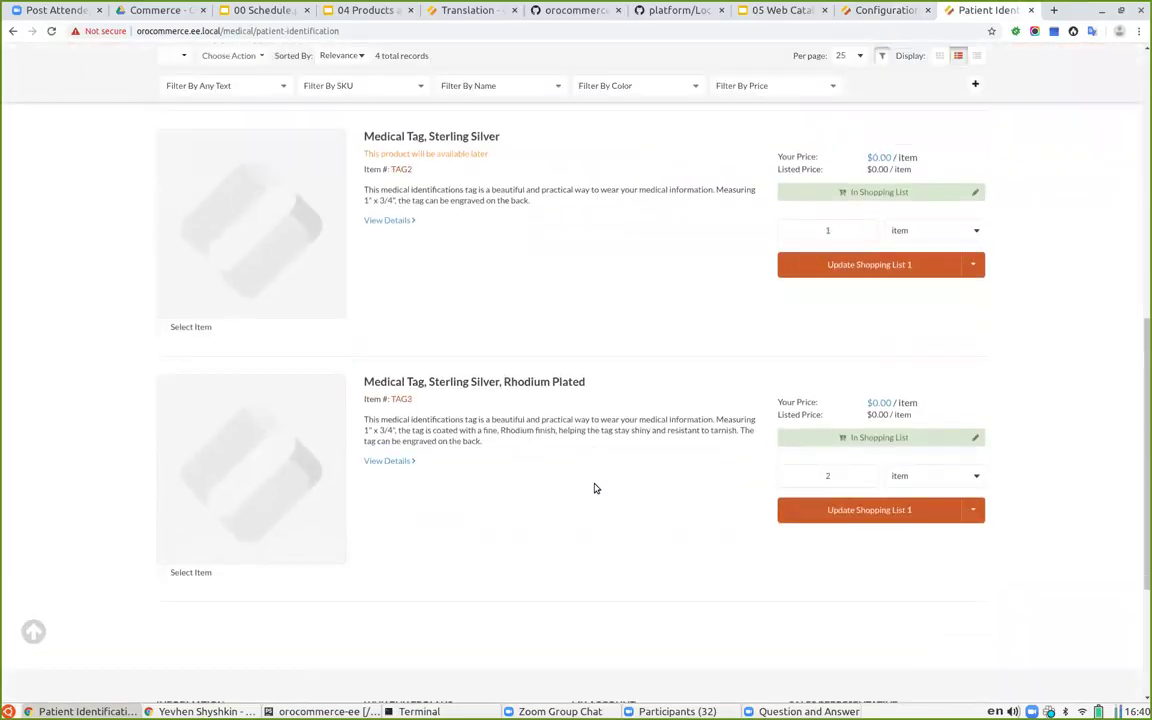
scroll(600, 488, up, 6)
Step: Filter the Patient Identification products by the color Gray, review the matching items and remove the filter
click(641, 254)
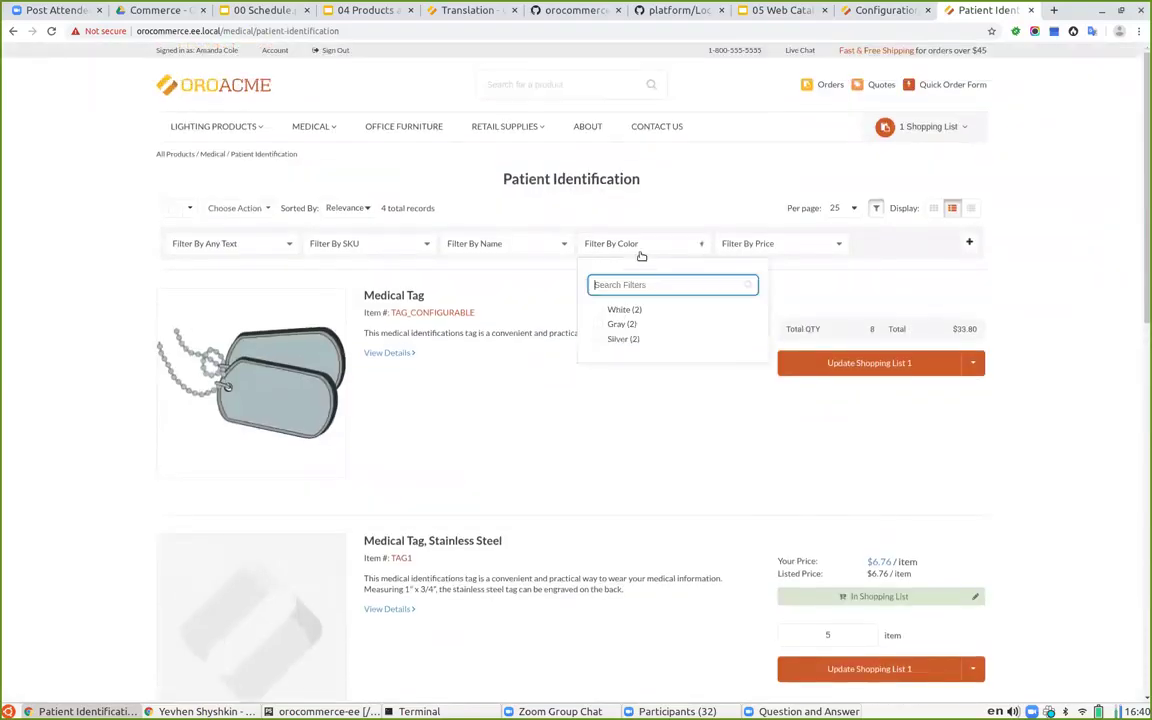
click(613, 330)
scroll(62, 391, down, 2)
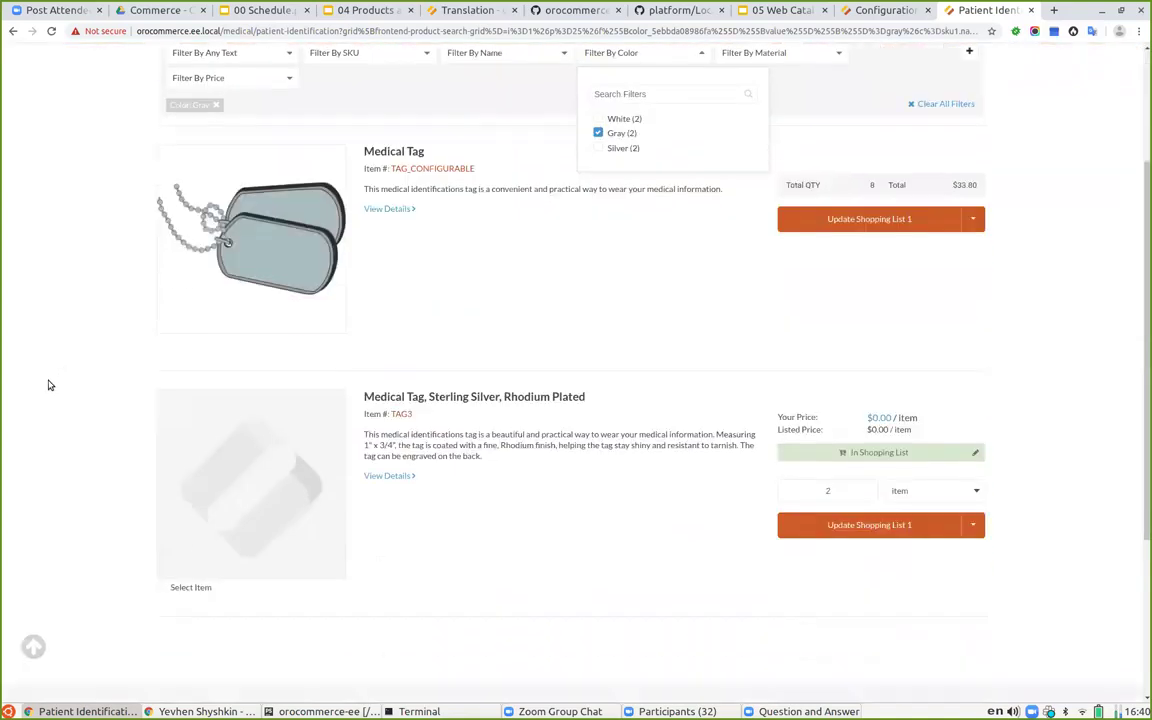
scroll(489, 249, up, 1)
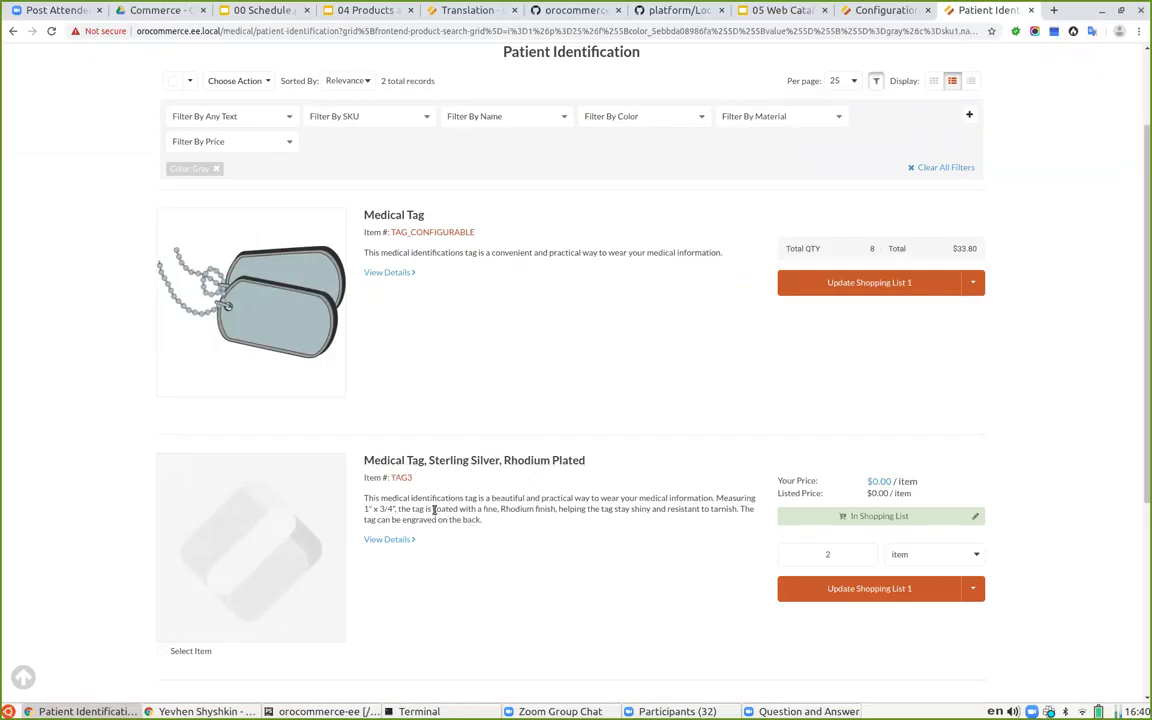
scroll(613, 341, up, 1)
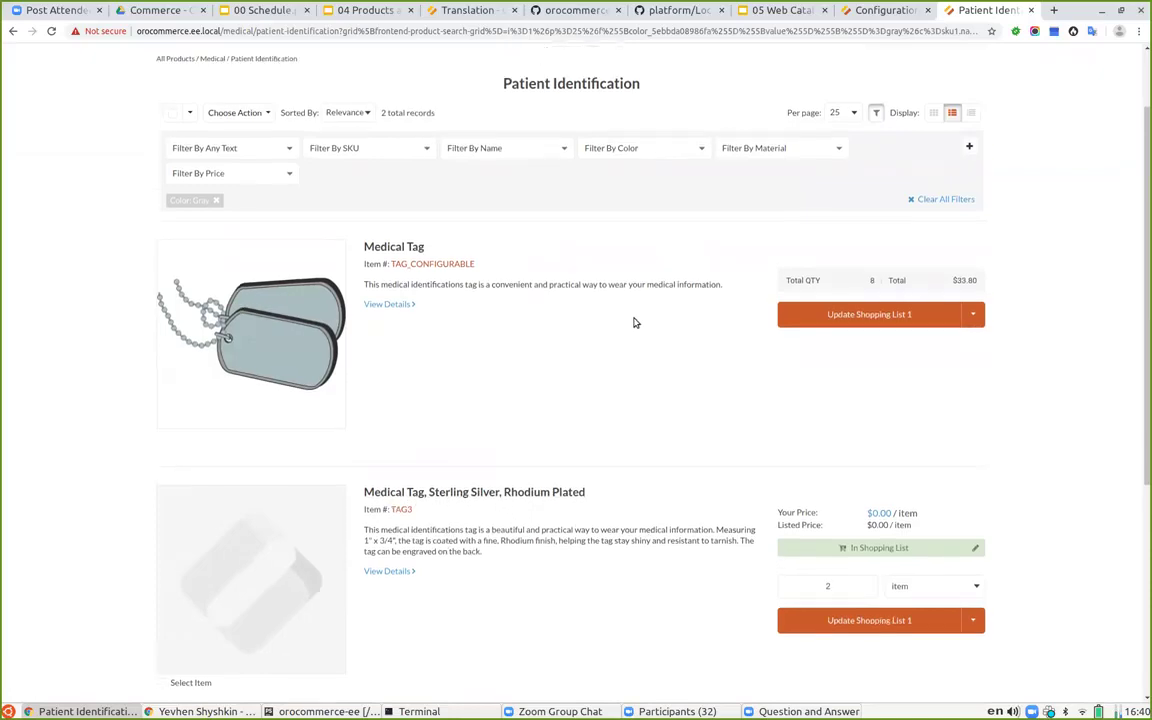
click(216, 201)
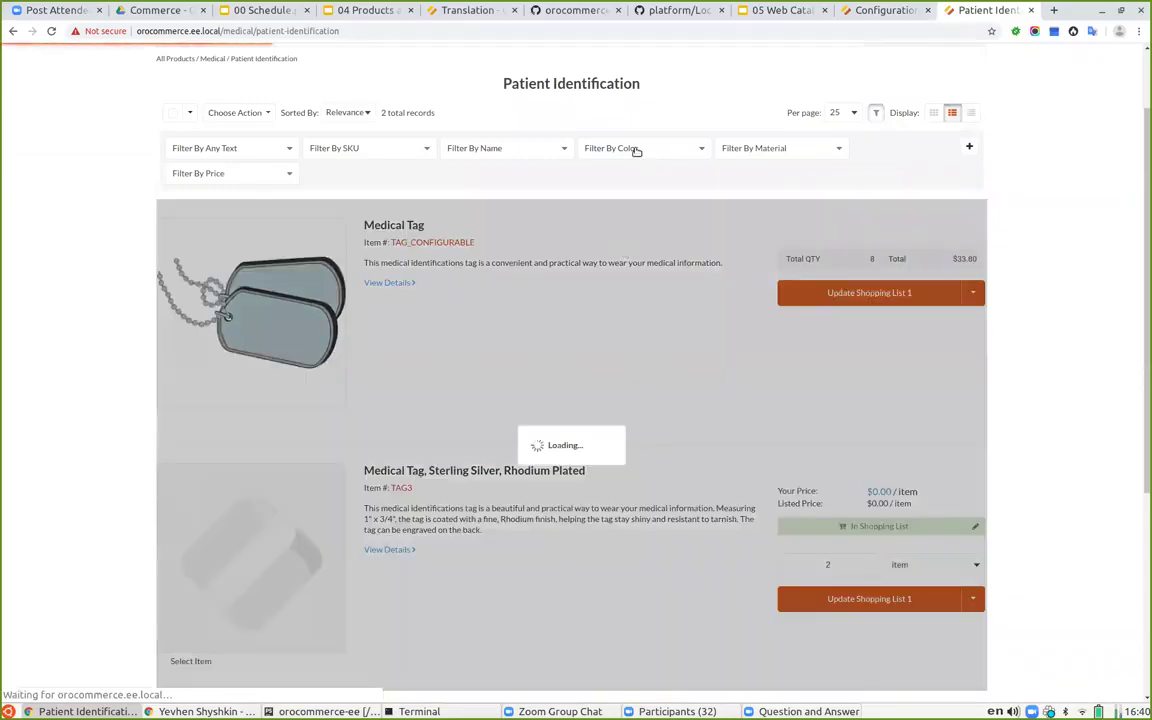
Step: Check which options the color filter offers for the Patient Identification products, without applying any of them
click(635, 150)
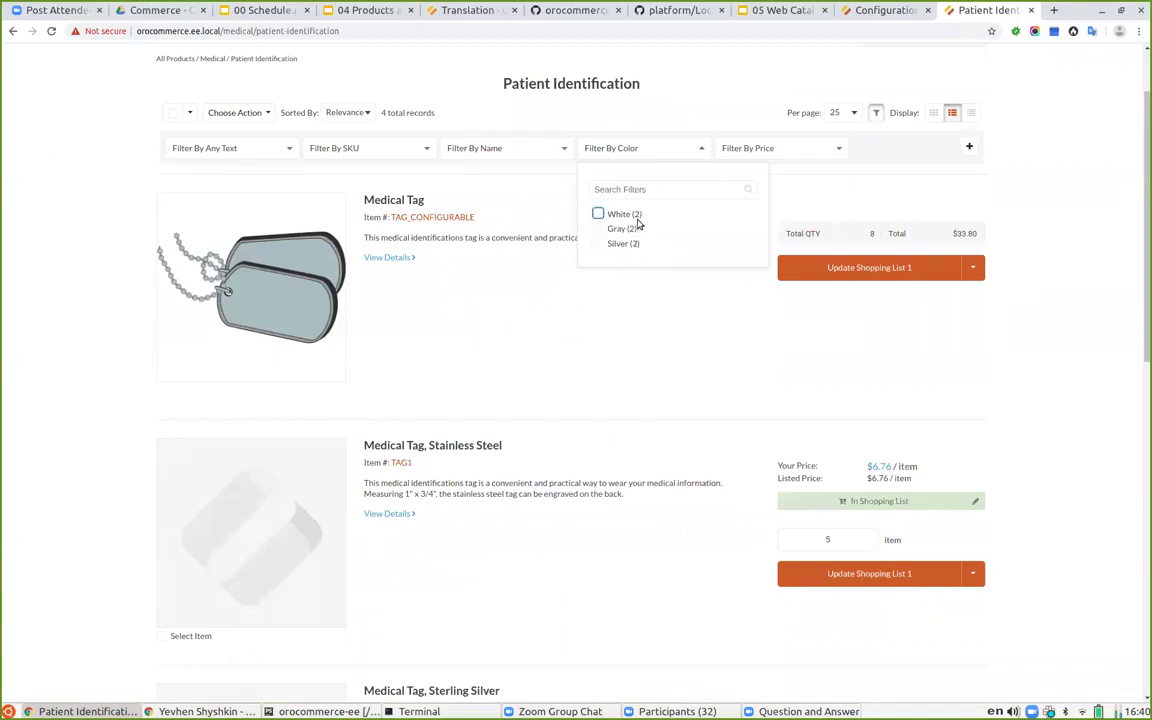
click(64, 303)
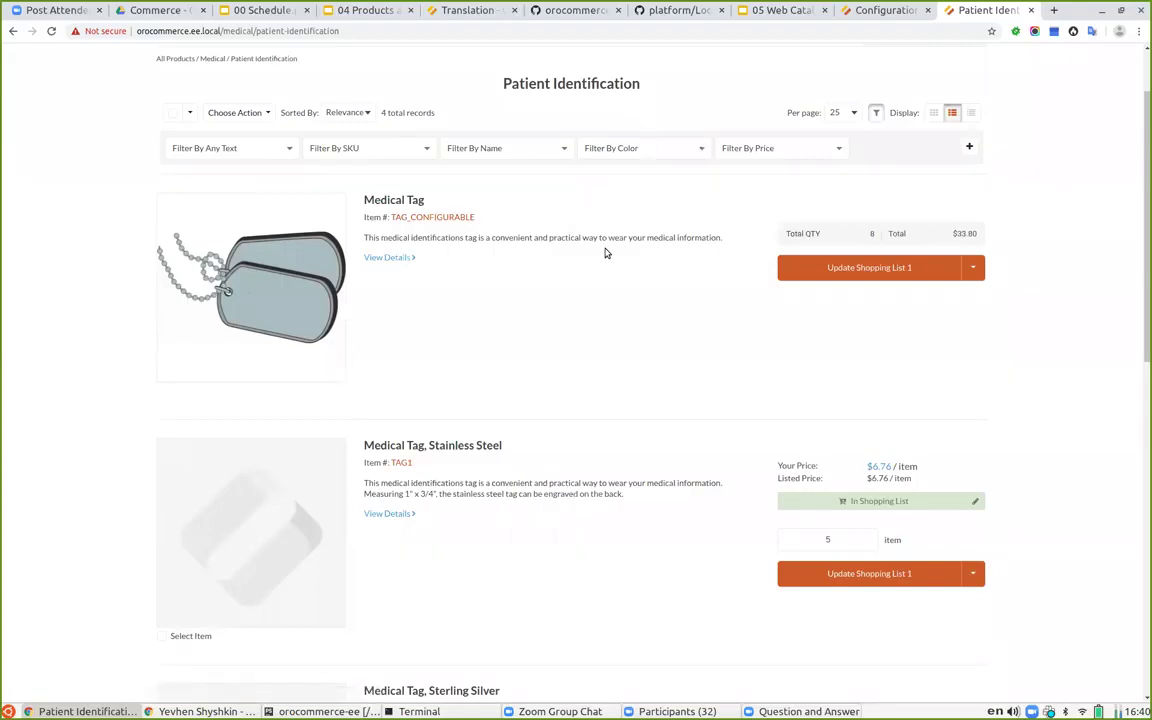
scroll(260, 300, up, 2)
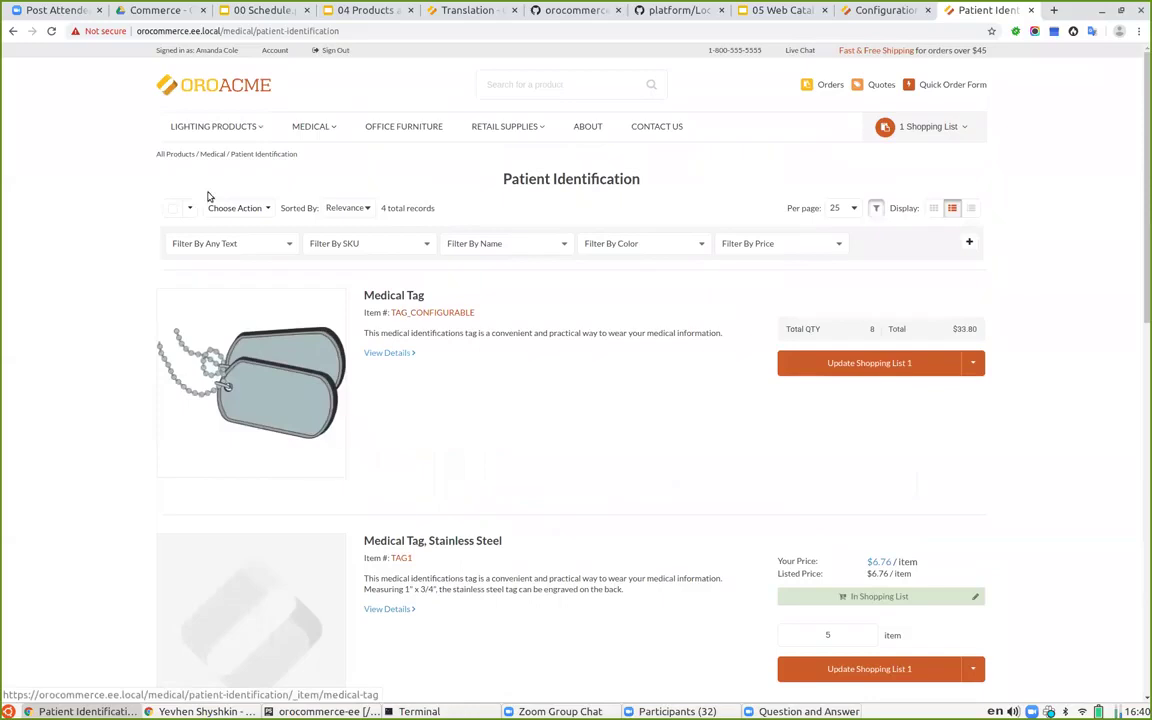
Step: Sort the Patient Identification products by SKU (Low to High), look through the reordered listing and check the other sort options
click(345, 208)
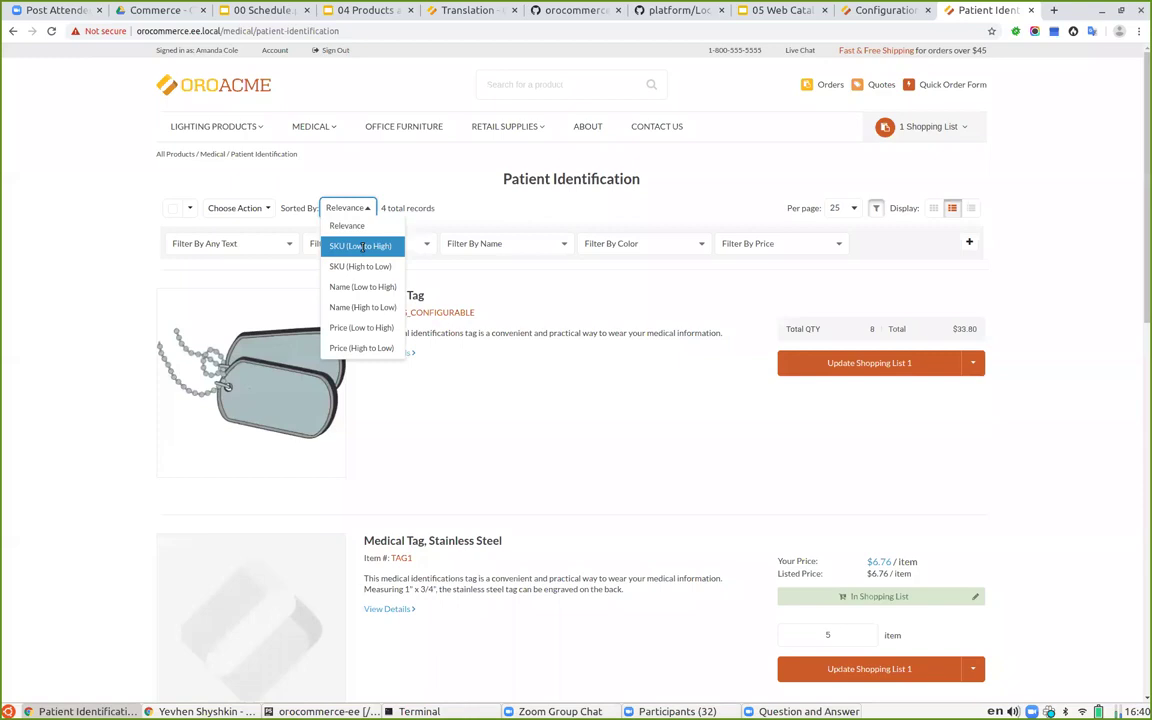
click(362, 247)
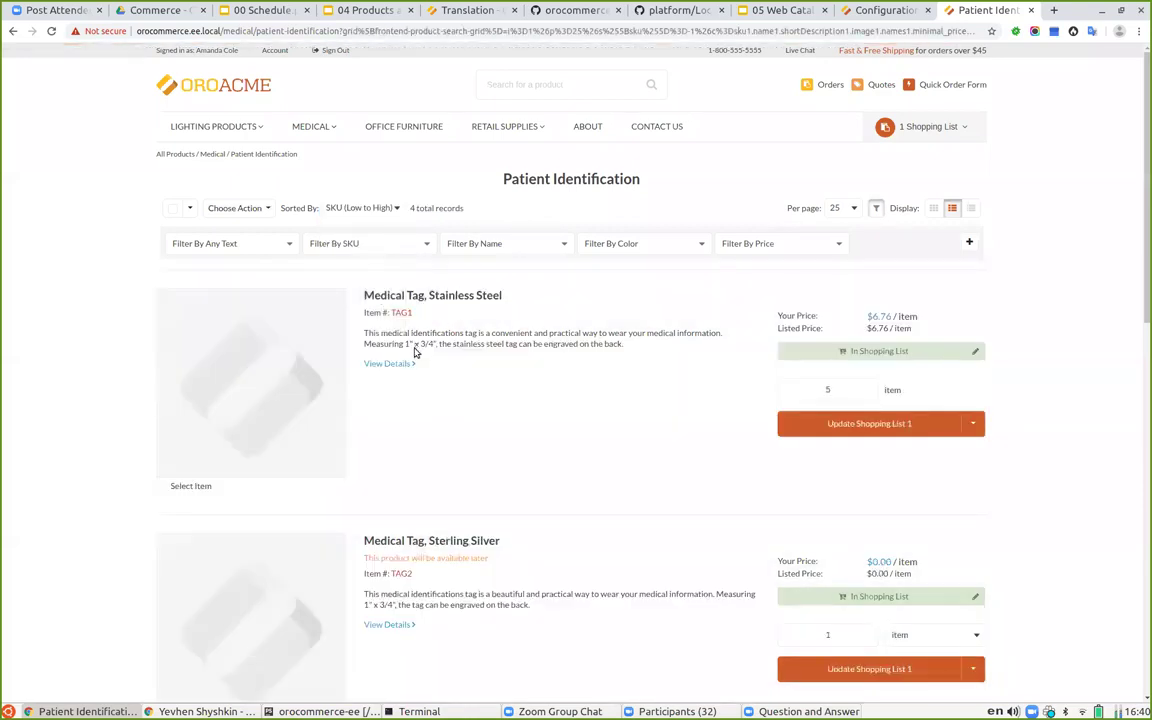
scroll(425, 396, down, 3)
scroll(425, 396, down, 2)
scroll(427, 450, down, 2)
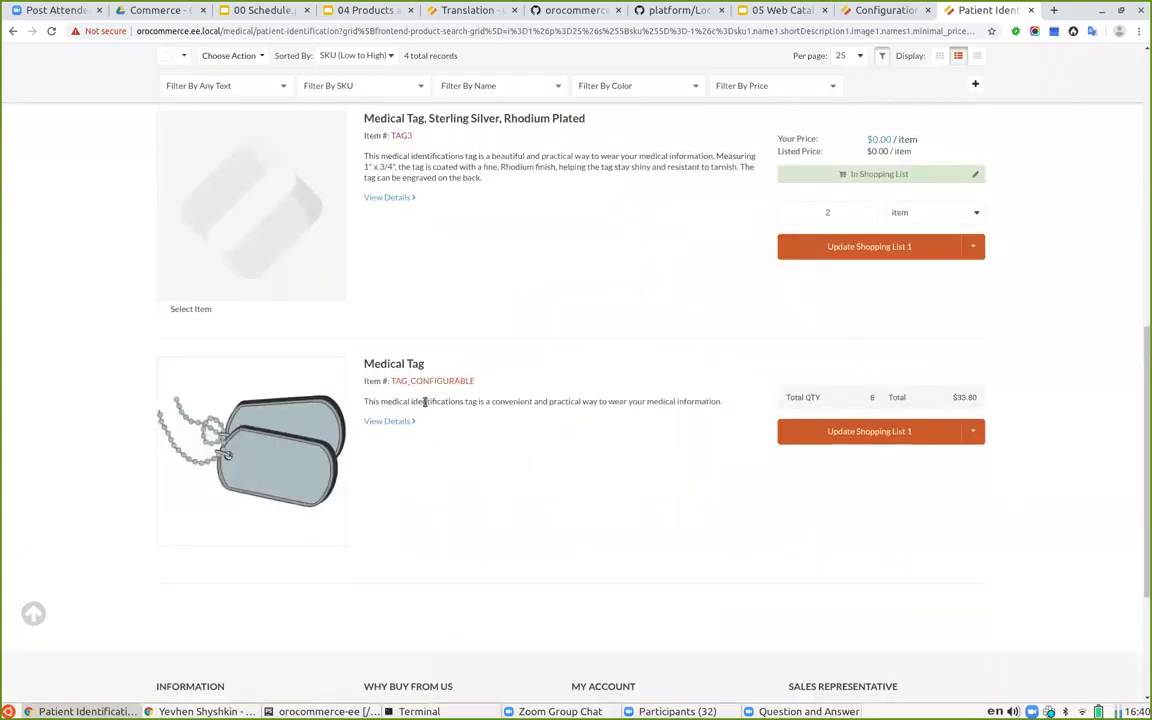
scroll(386, 307, up, 6)
scroll(386, 307, up, 2)
click(344, 207)
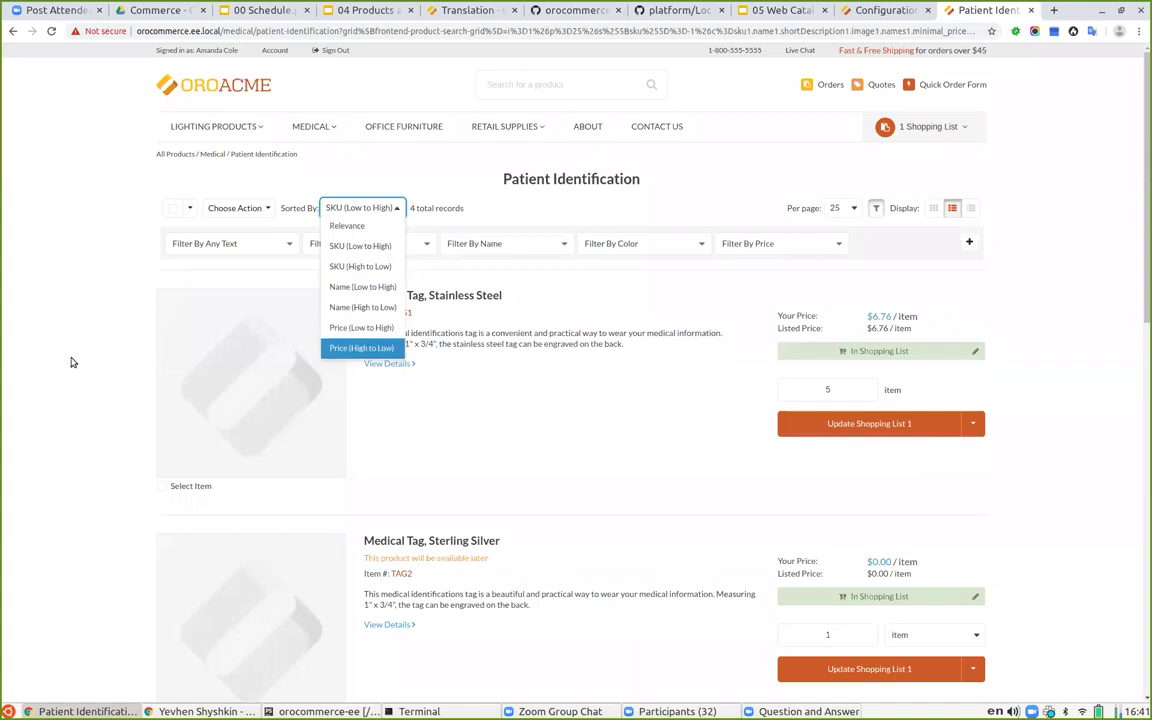
click(35, 345)
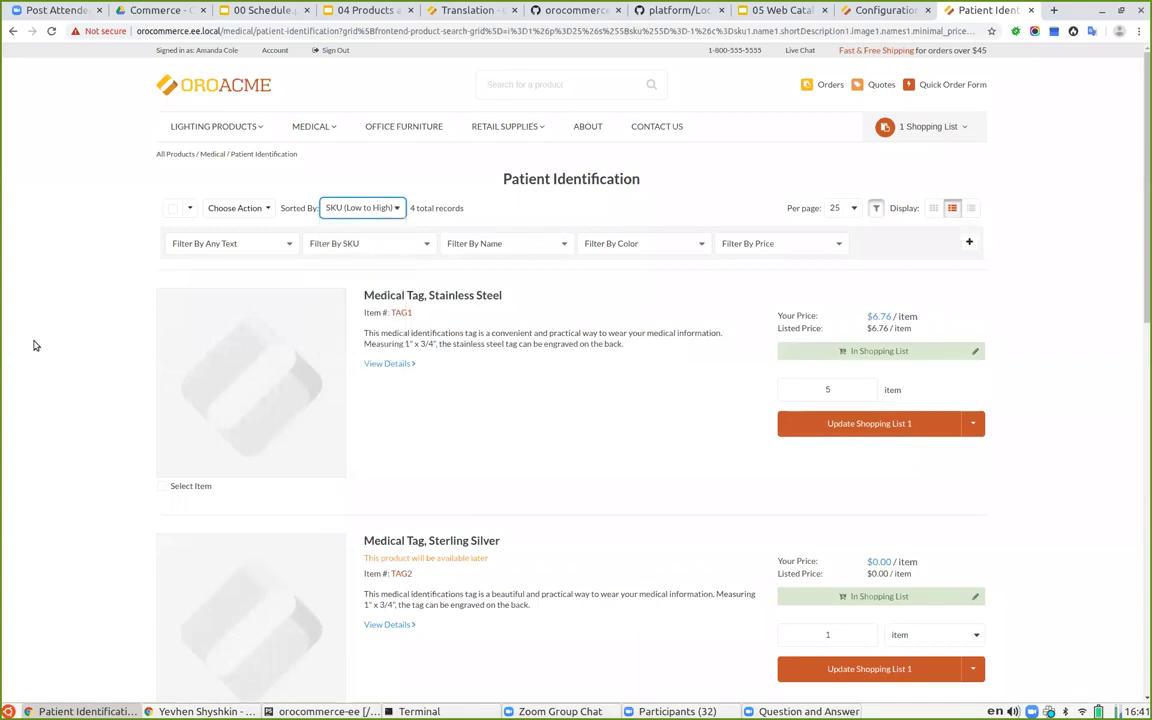
Step: Show the Patient Identification color filter options again and search the whole storefront for "Gray"
click(620, 245)
click(525, 84)
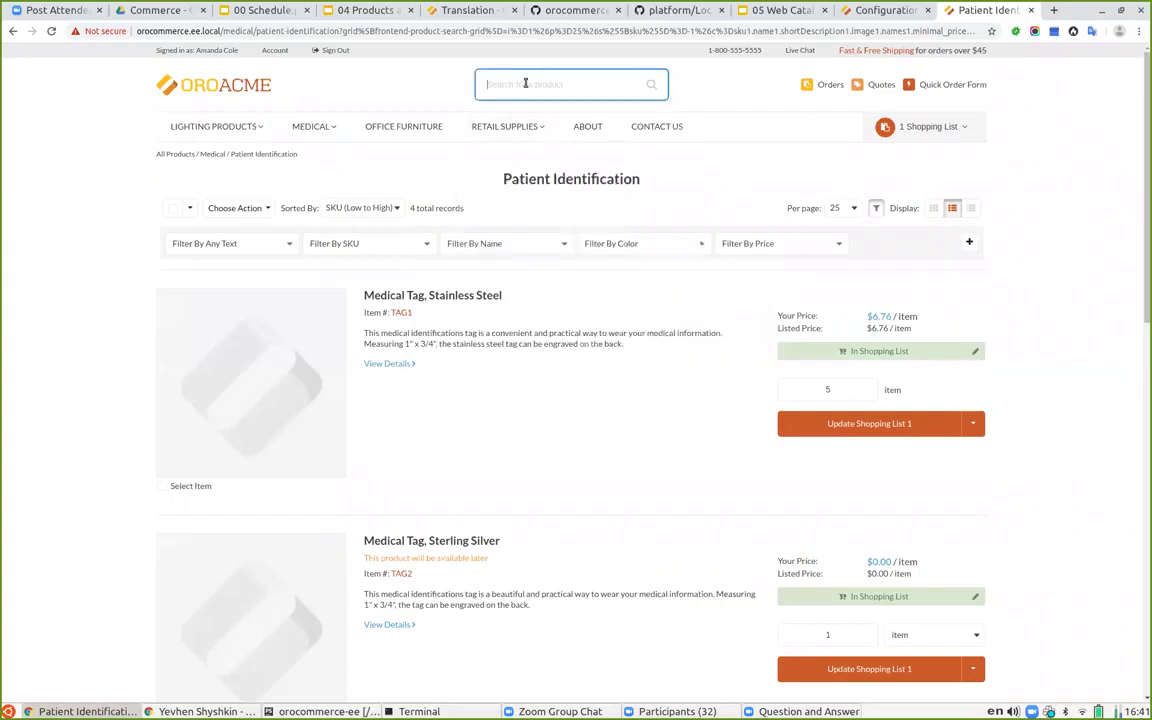
click(643, 254)
click(625, 250)
click(625, 250)
click(625, 250)
click(620, 148)
click(565, 82)
text(Gray)
key(Return)
Step: Look through all the products in the "Gray" search results, including the medical tags and the barcode scanner
scroll(518, 337, down, 5)
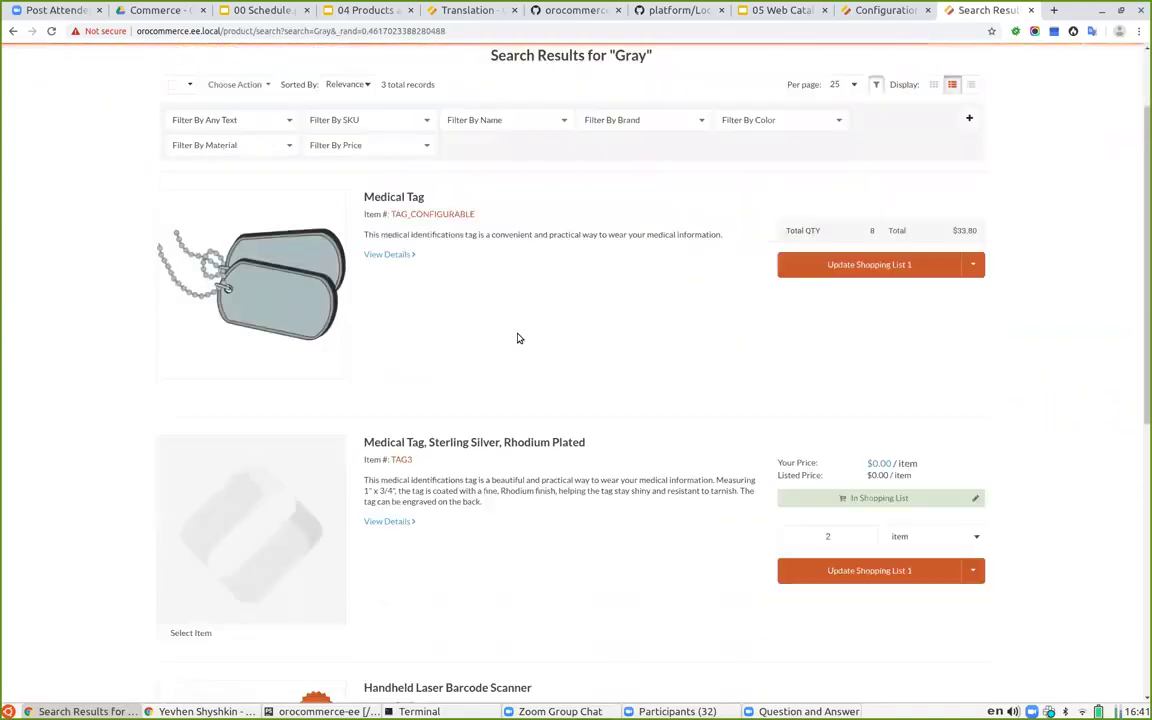
scroll(285, 224, up, 3)
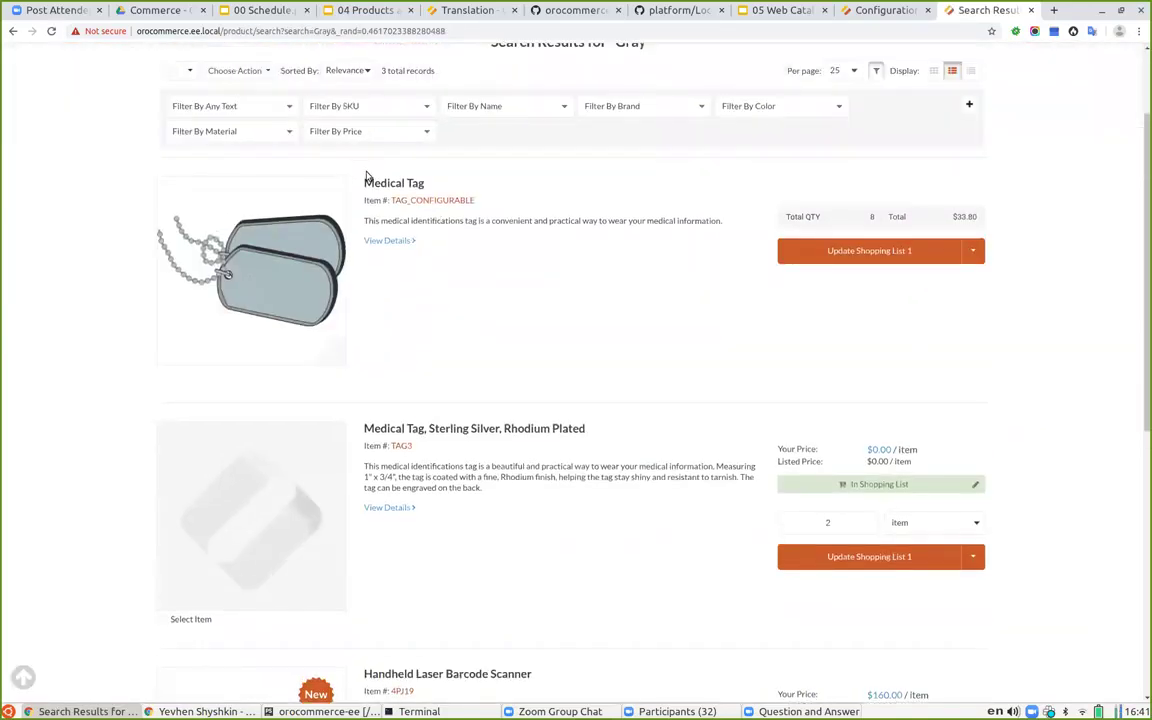
scroll(367, 181, up, 1)
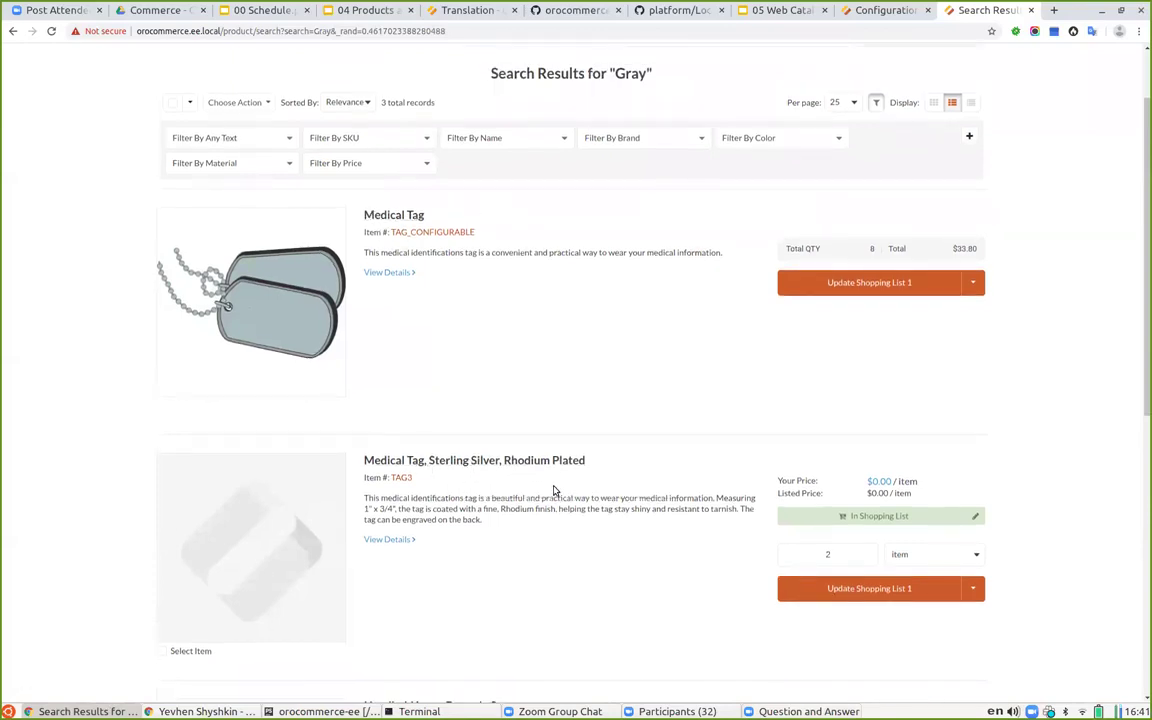
scroll(555, 493, down, 2)
scroll(537, 450, up, 1)
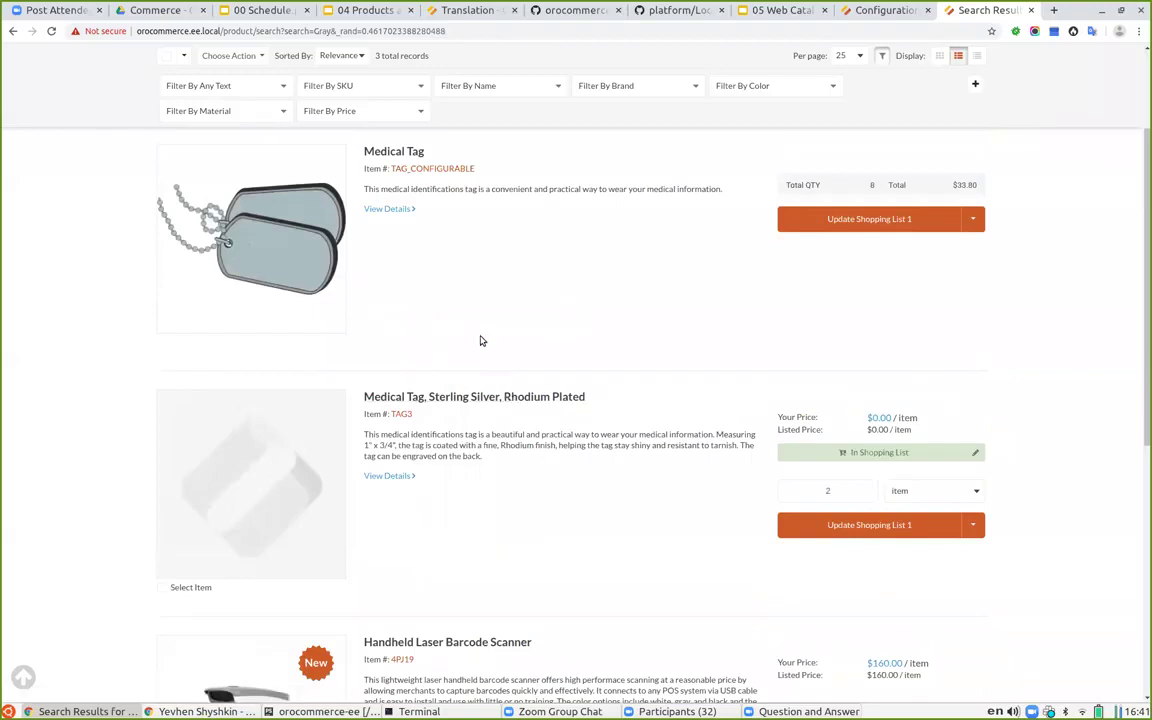
scroll(480, 341, down, 4)
scroll(485, 387, up, 1)
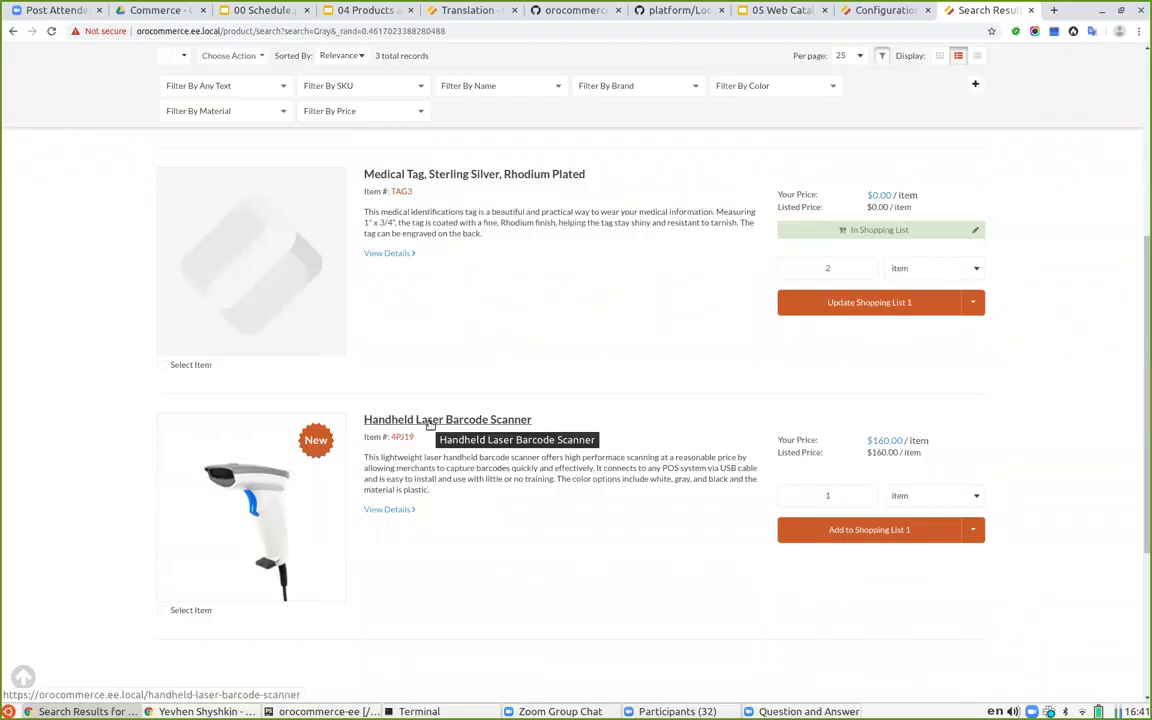
scroll(500, 438, up, 2)
scroll(500, 438, up, 2)
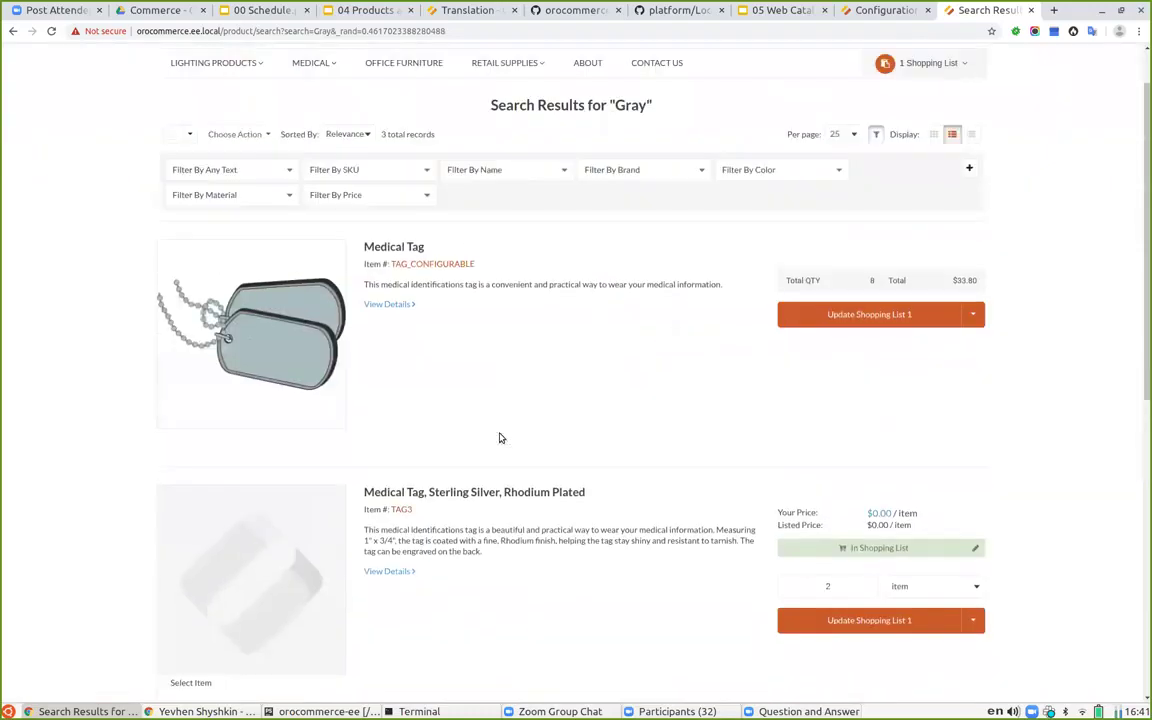
Step: Switch to the 04 Products and Master Catalog presentation and find the Master Catalog slides that follow Product Attributes
click(358, 10)
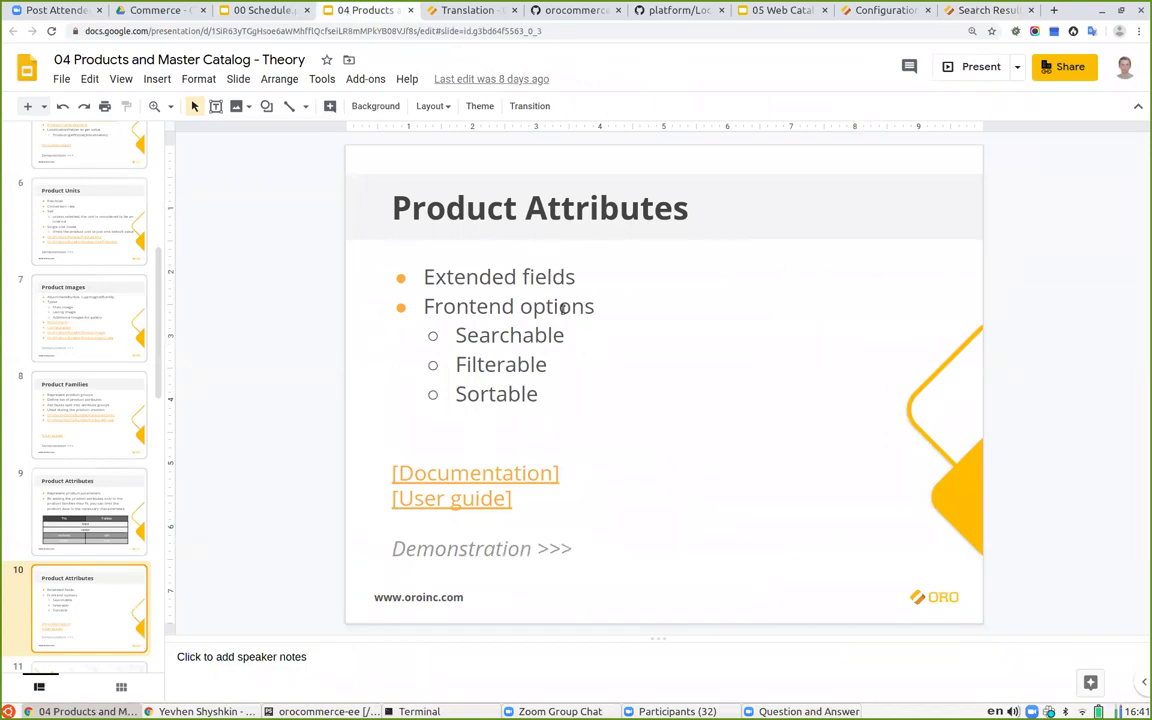
scroll(90, 432, down, 5)
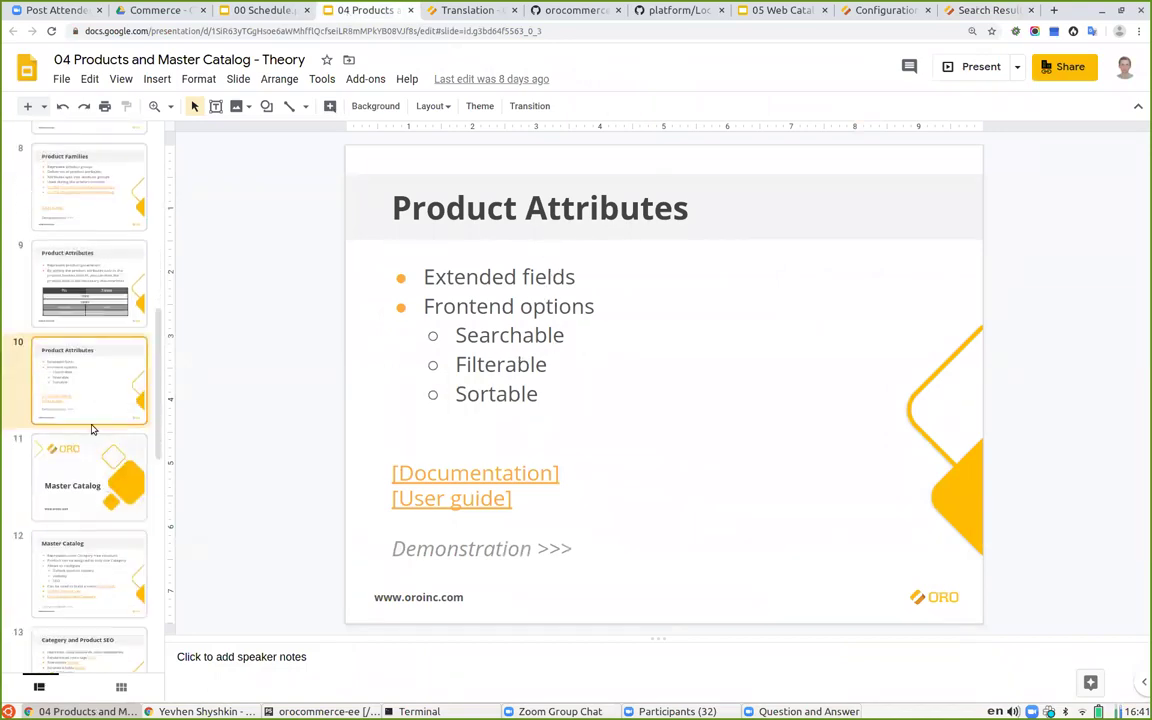
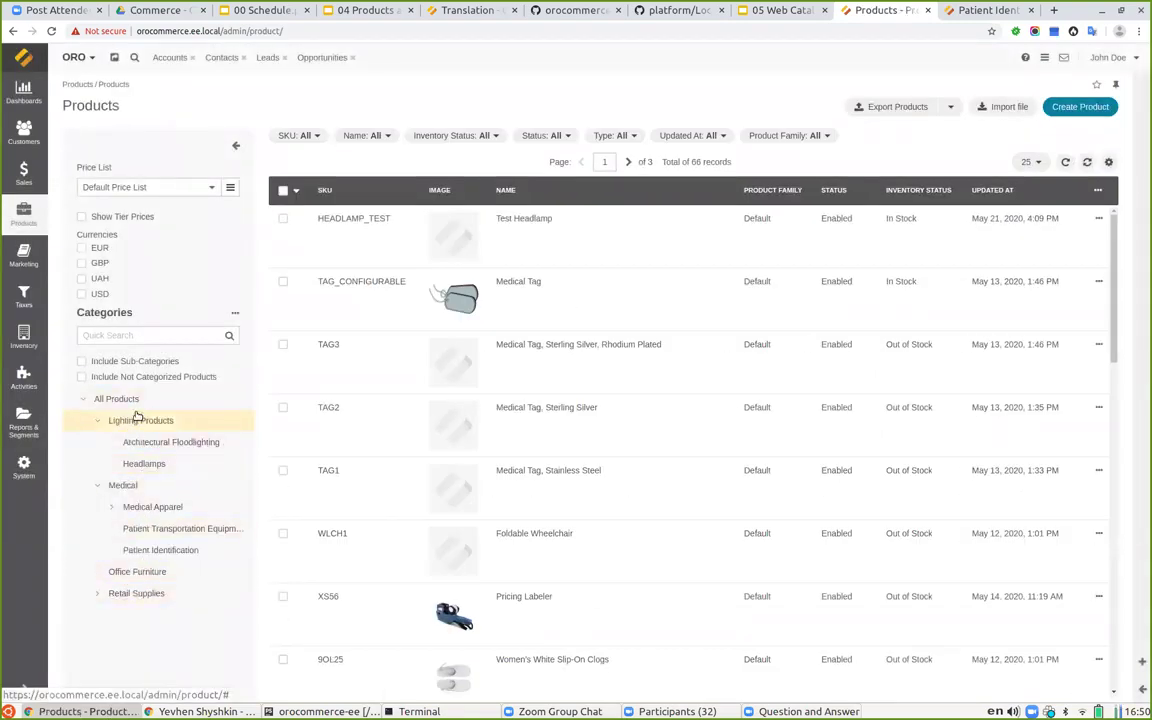
Step: Open the Architectural Floodlighting category under Lighting Products in the back-office Master Catalog
click(24, 212)
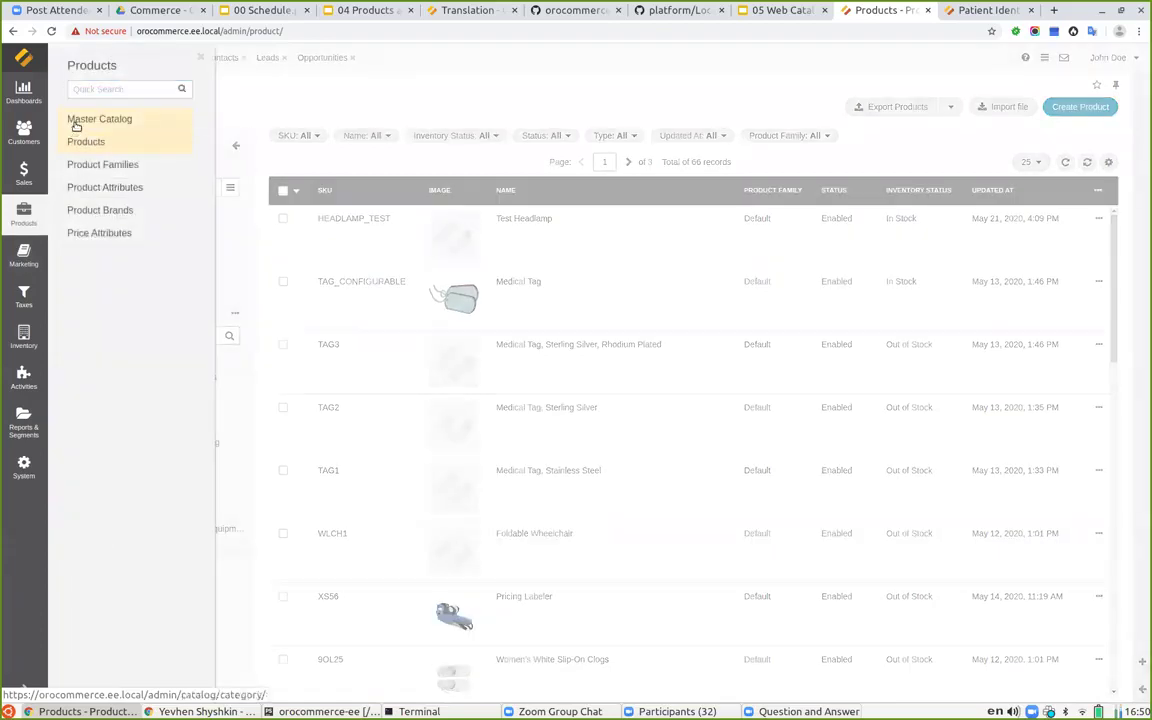
click(72, 119)
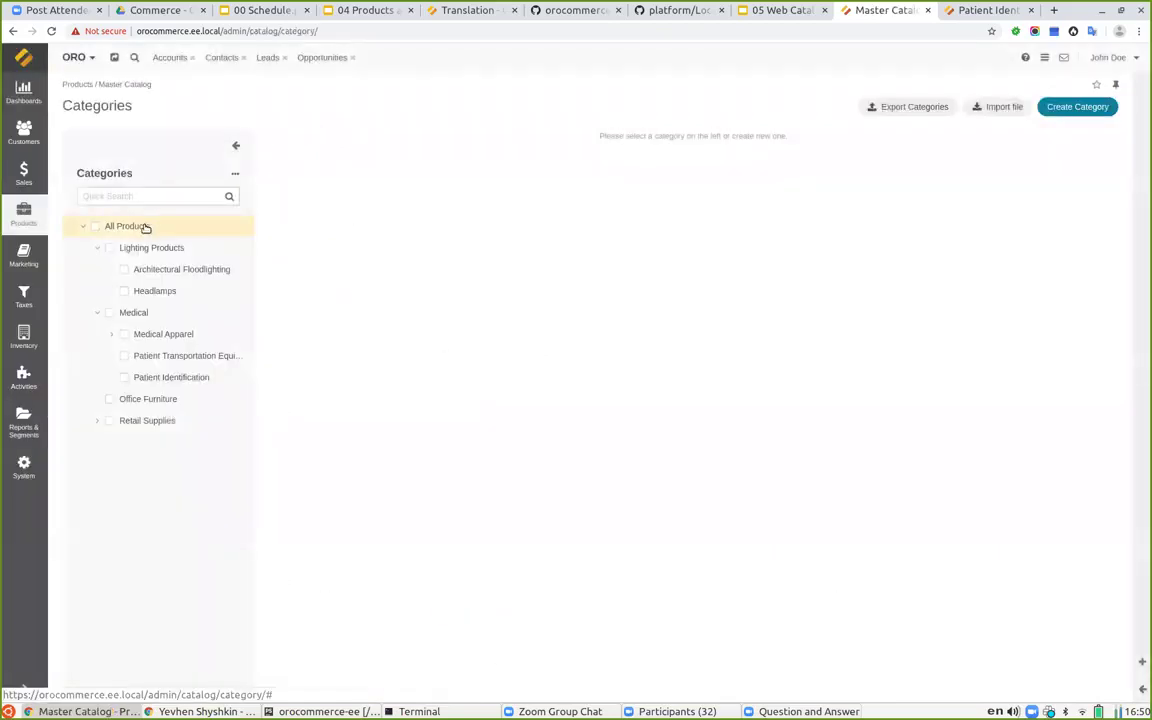
click(164, 270)
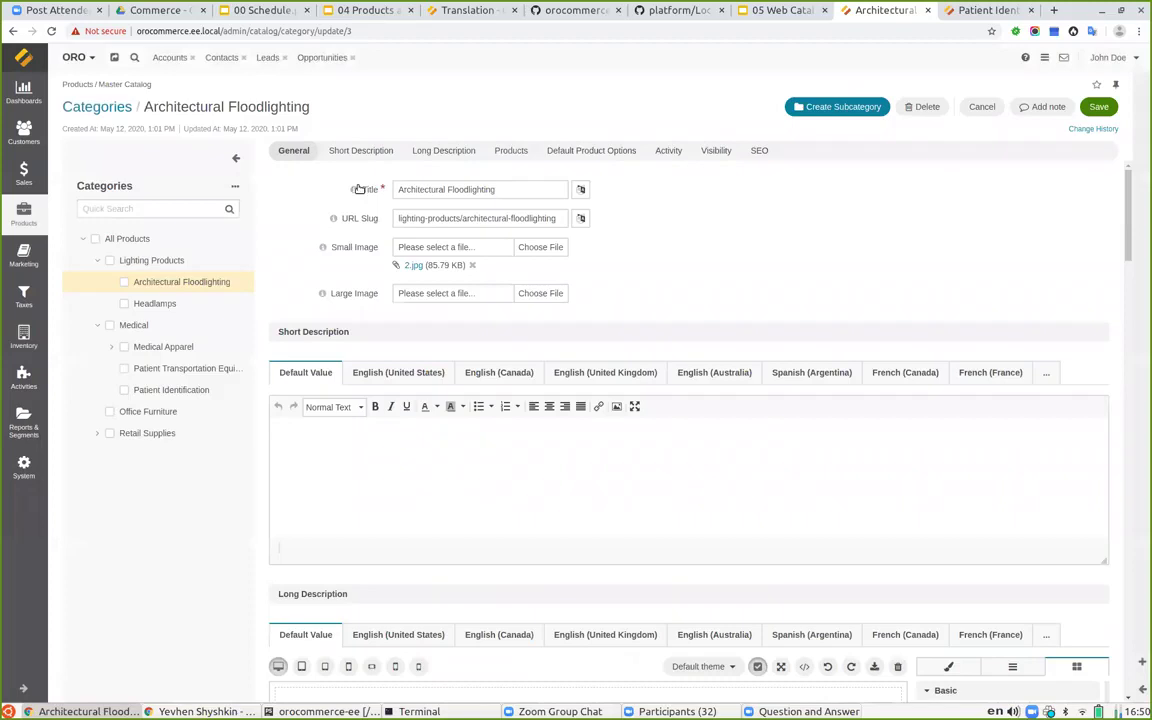
Step: Examine the category's localized title values, its short and long description editors and the products assigned to it
click(582, 191)
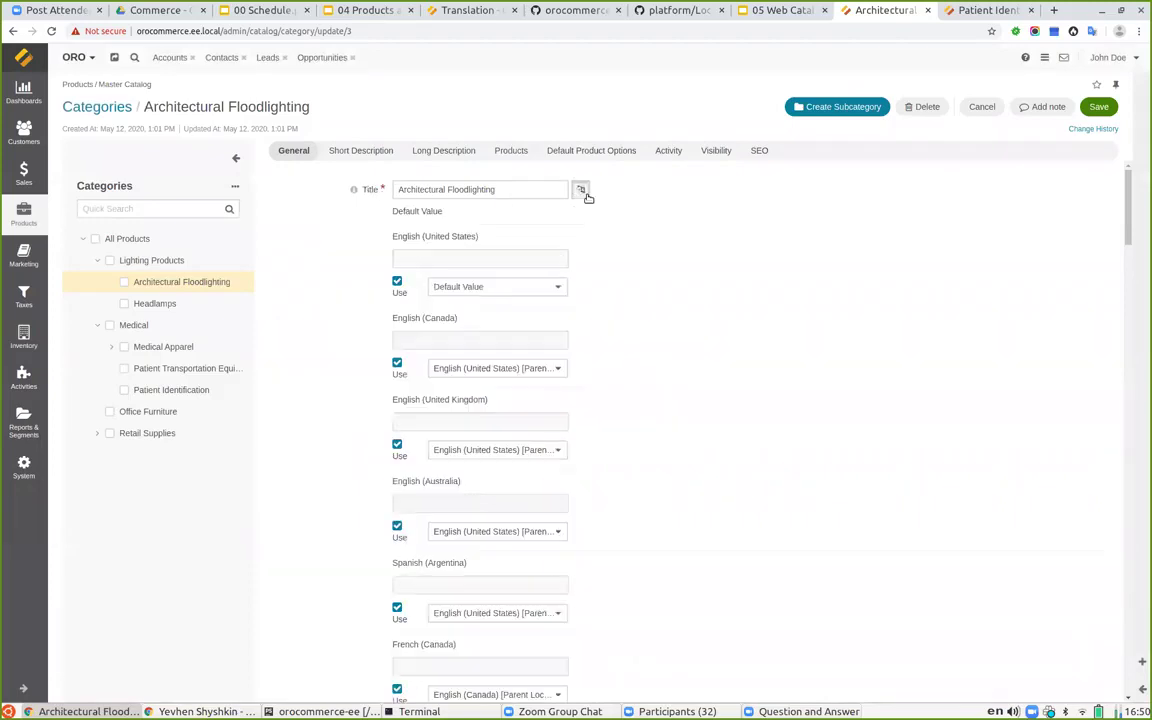
click(581, 190)
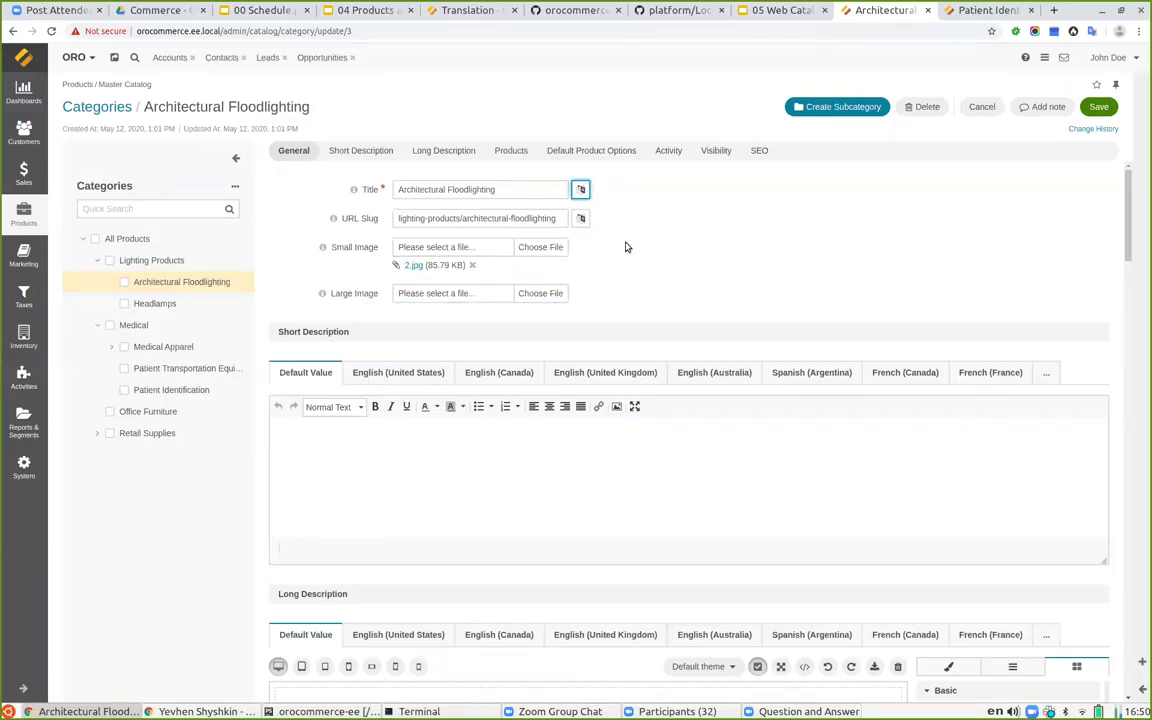
scroll(682, 232, down, 1)
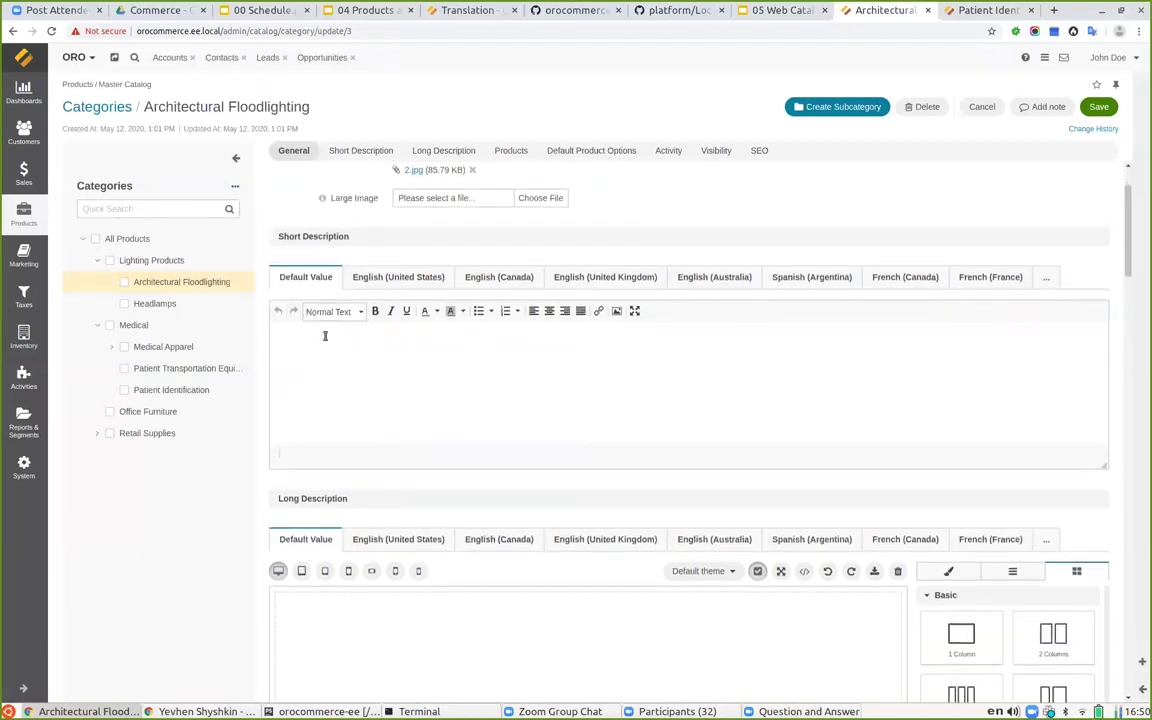
scroll(351, 356, down, 1)
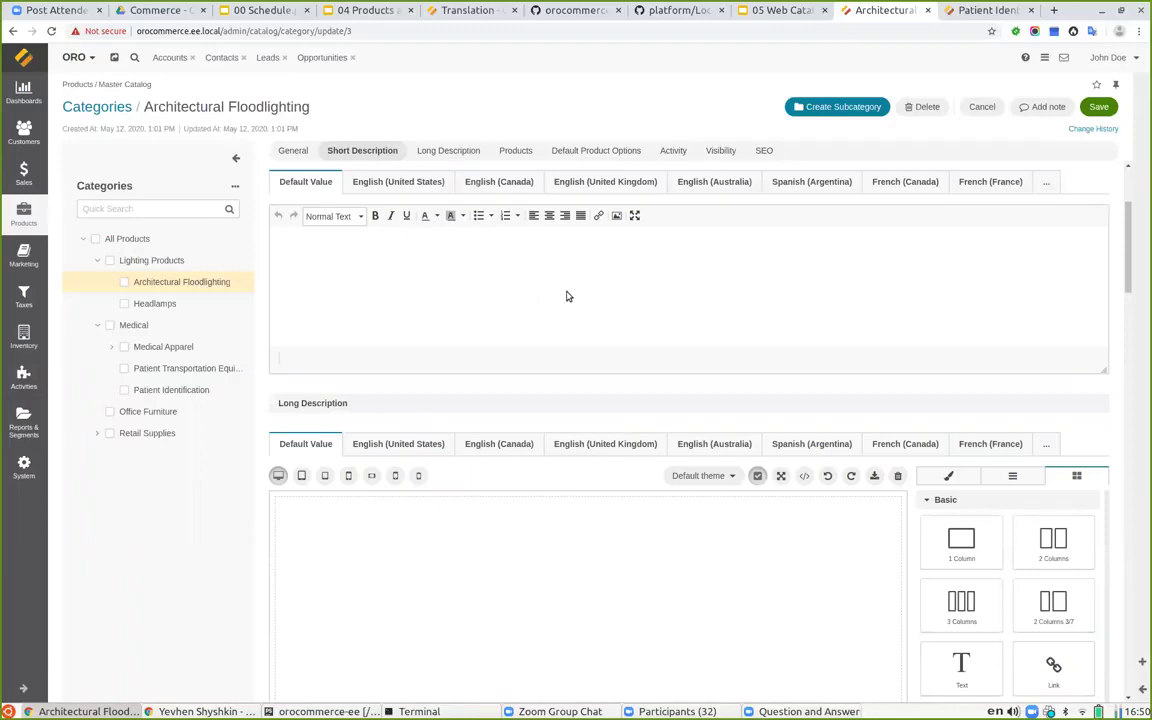
scroll(565, 297, up, 1)
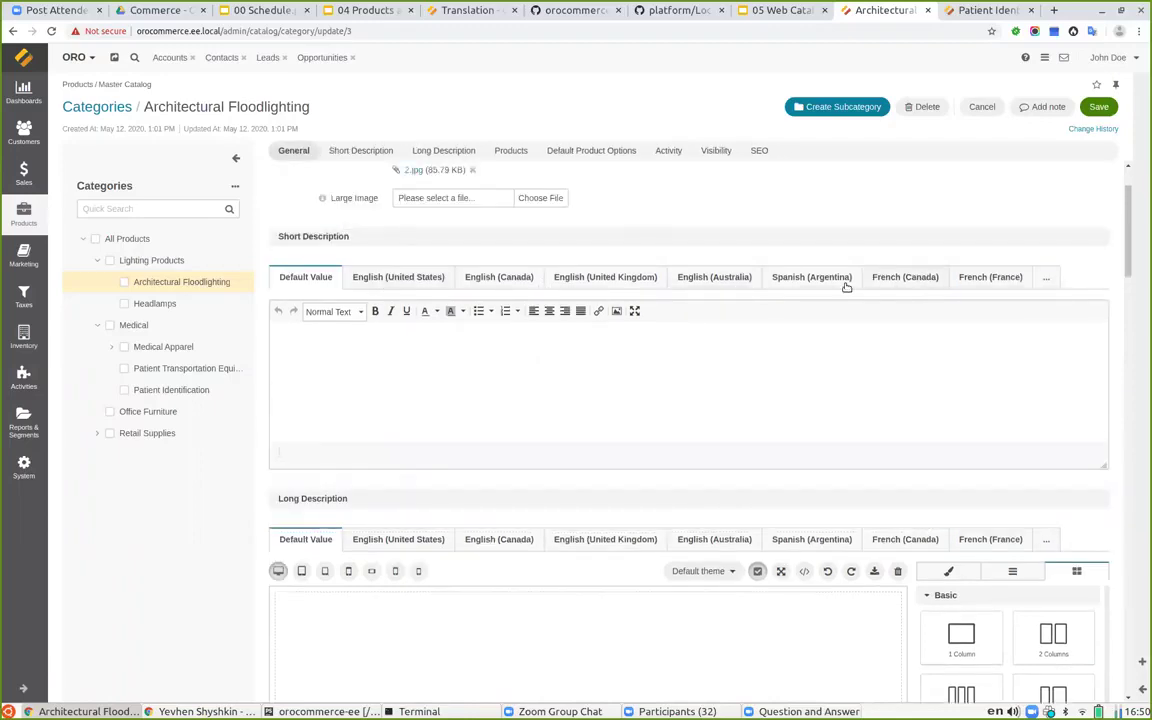
scroll(534, 320, down, 1)
scroll(534, 320, down, 5)
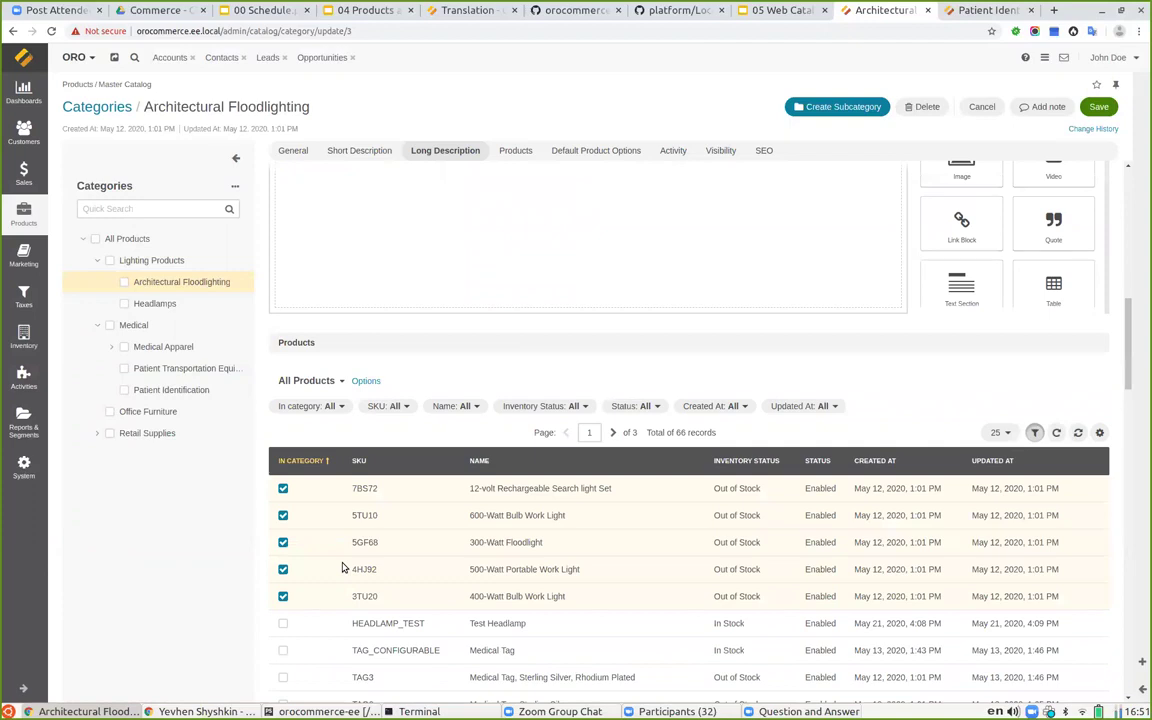
Step: Examine the category's Default Product Options, from Unit Of Quantity through the inventory and order settings to Is Upcoming
scroll(448, 464, down, 8)
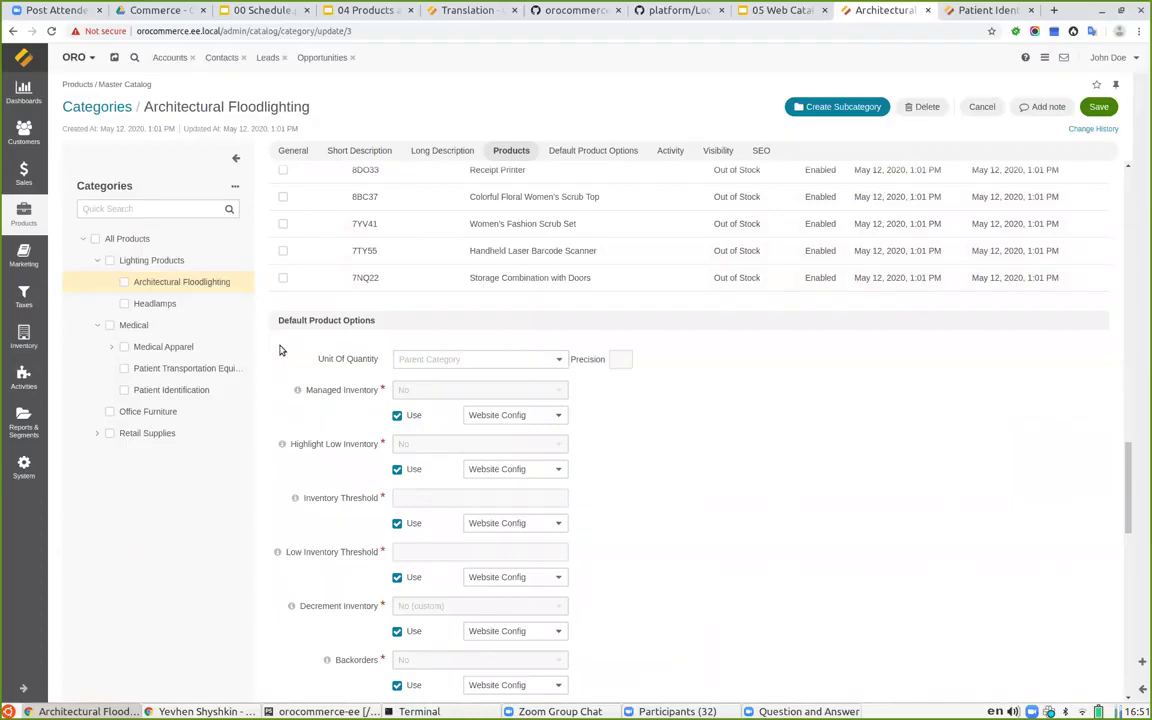
click(400, 359)
click(354, 400)
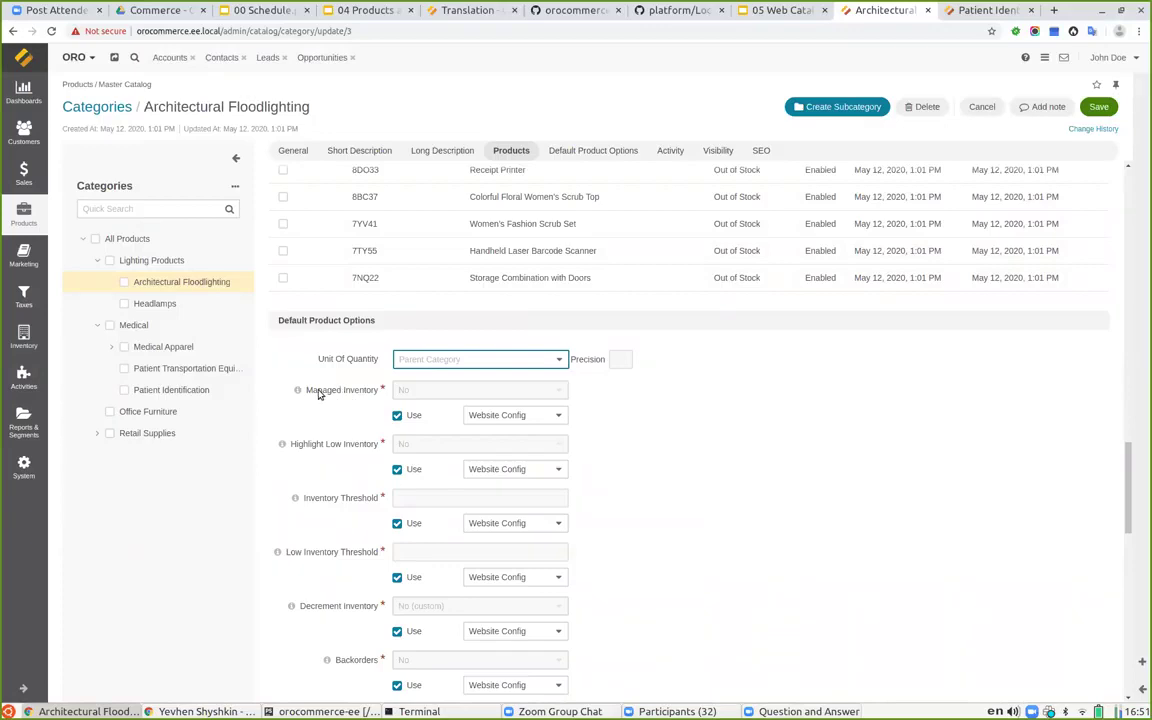
scroll(329, 399, down, 1)
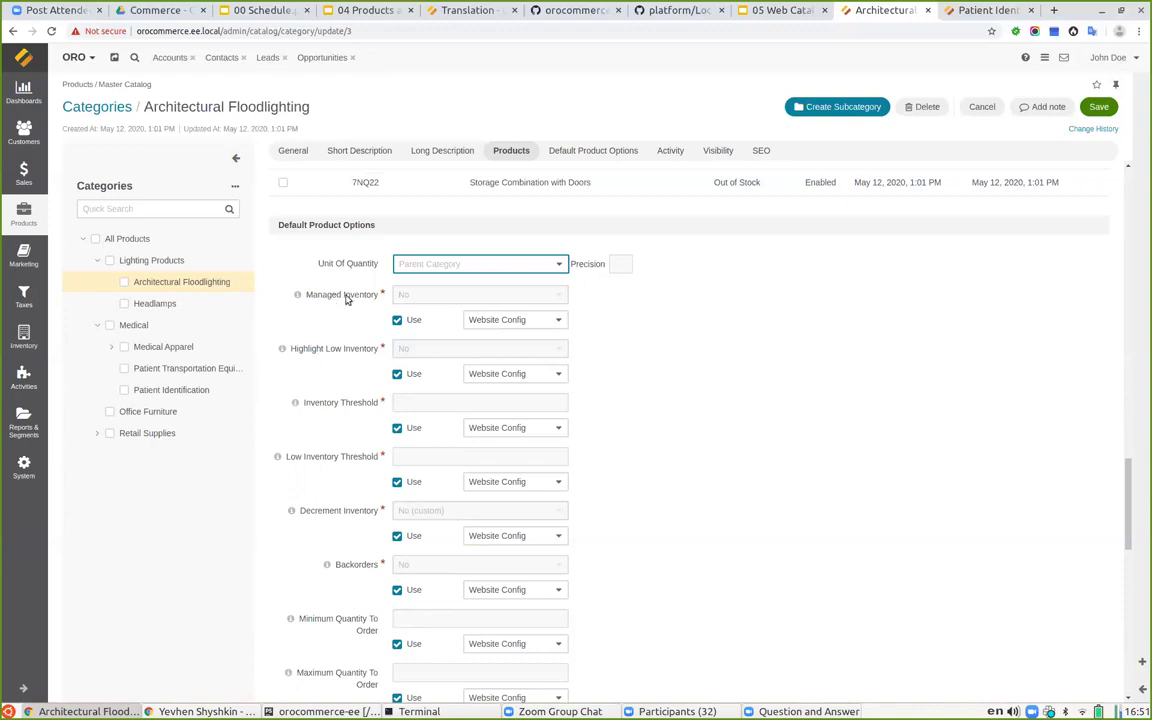
scroll(365, 405, down, 4)
scroll(355, 386, up, 15)
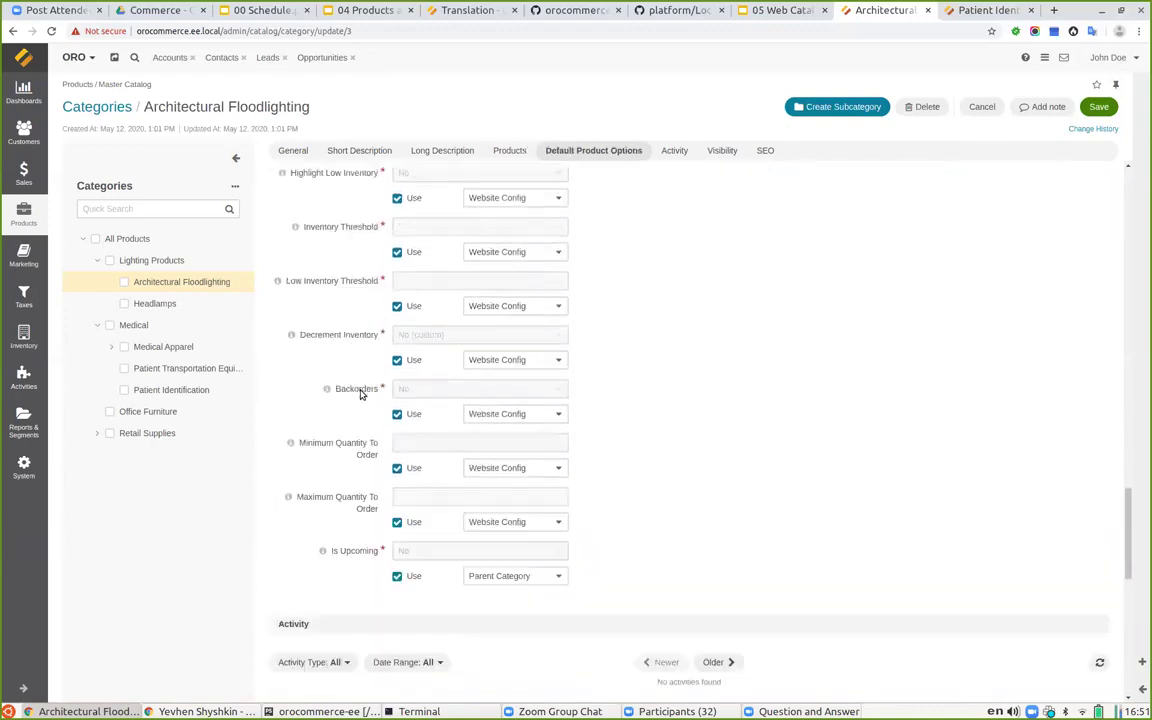
scroll(358, 401, up, 2)
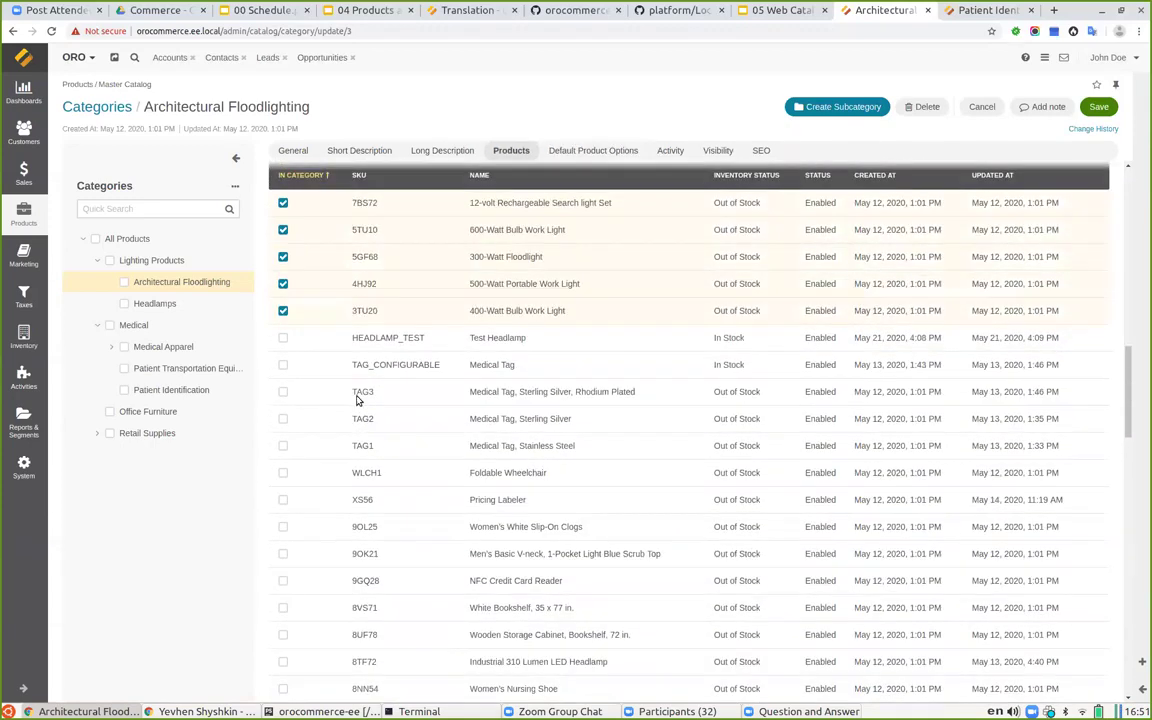
Step: Return to the category's Default Product Options and highlight the Managed Inventory label
scroll(385, 379, down, 7)
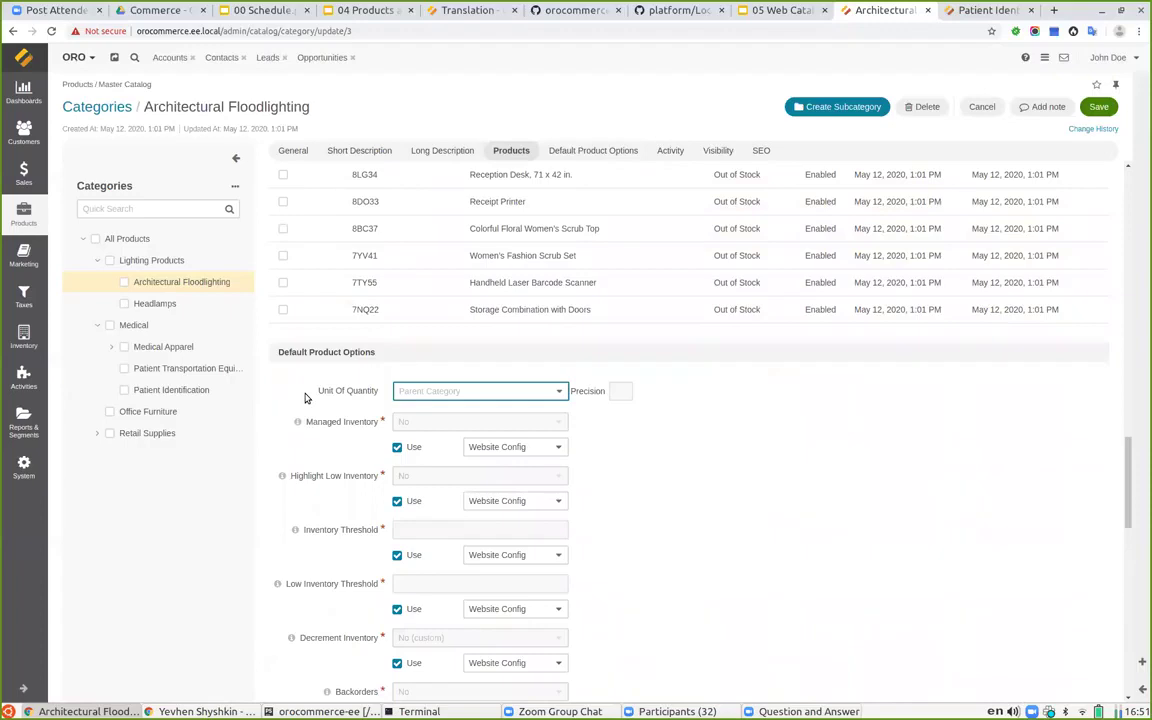
drag(308, 425, 378, 427)
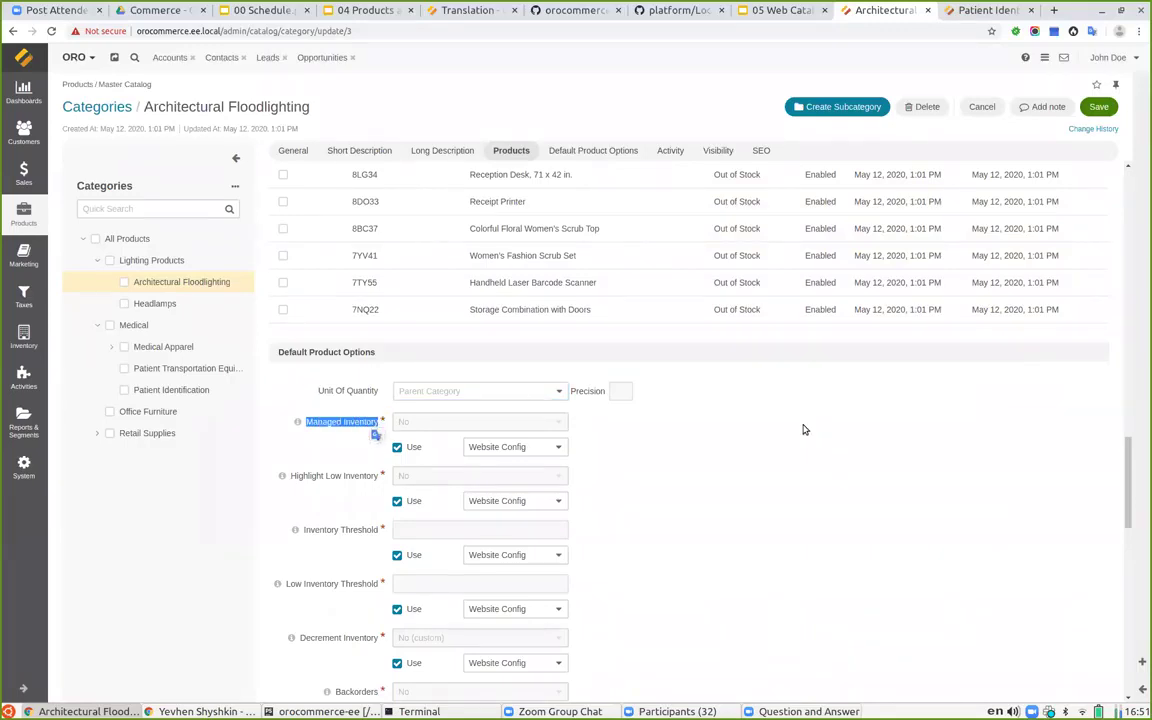
click(588, 404)
drag(307, 424, 374, 428)
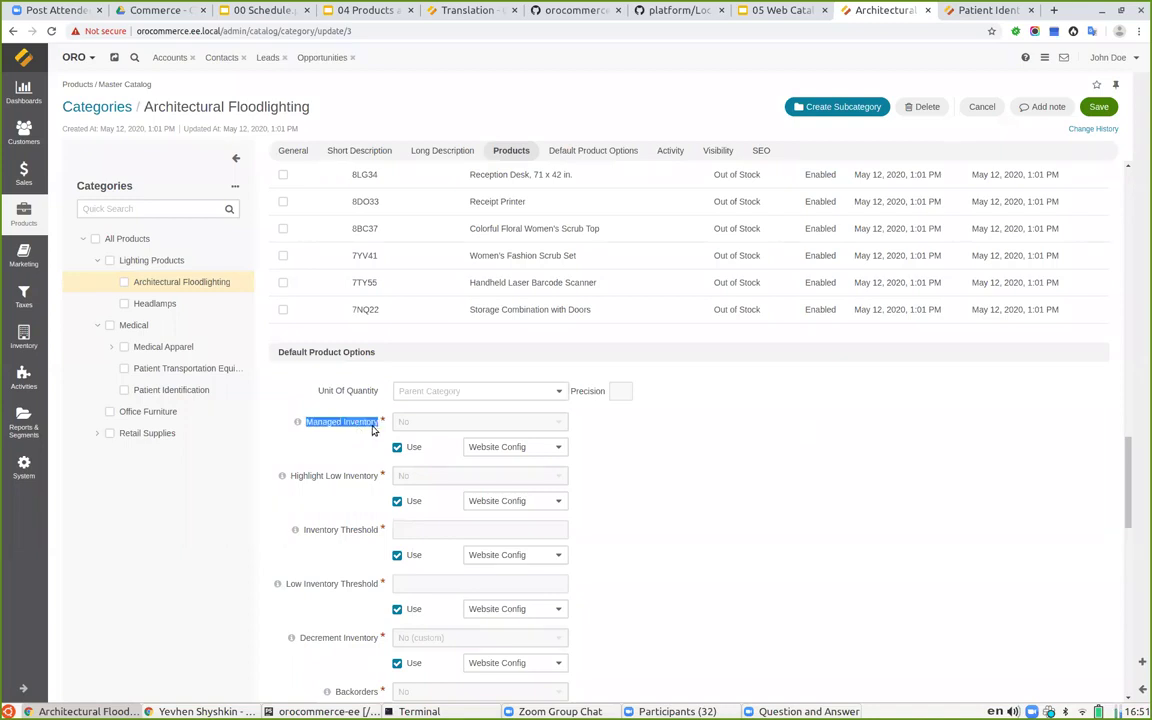
Step: Examine the category's Visibility to All setting and its available options, leaving Parent Category selected
click(716, 442)
scroll(327, 360, down, 3)
scroll(354, 429, down, 2)
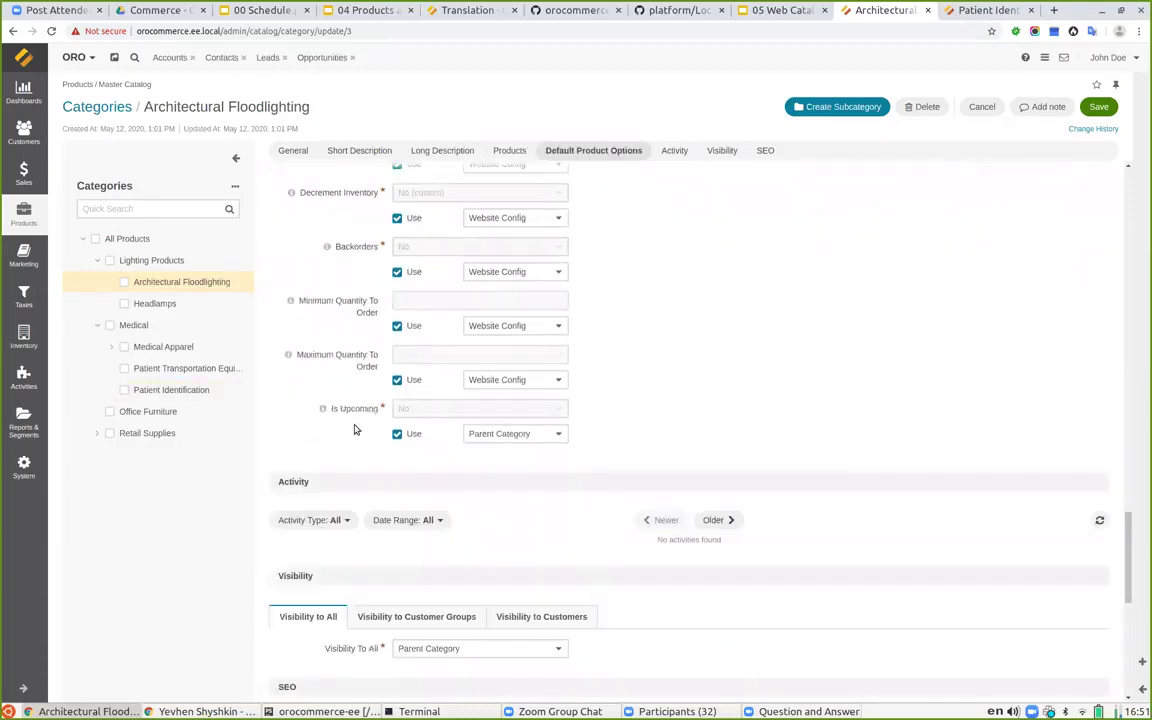
scroll(314, 321, down, 1)
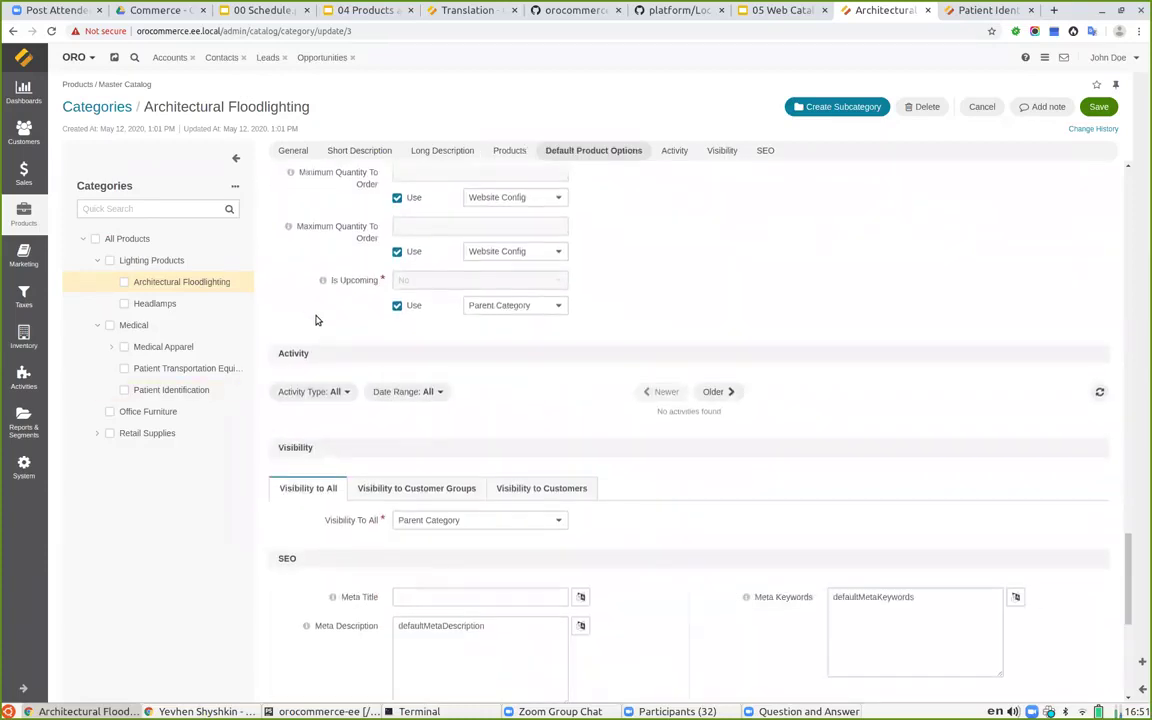
scroll(314, 318, down, 1)
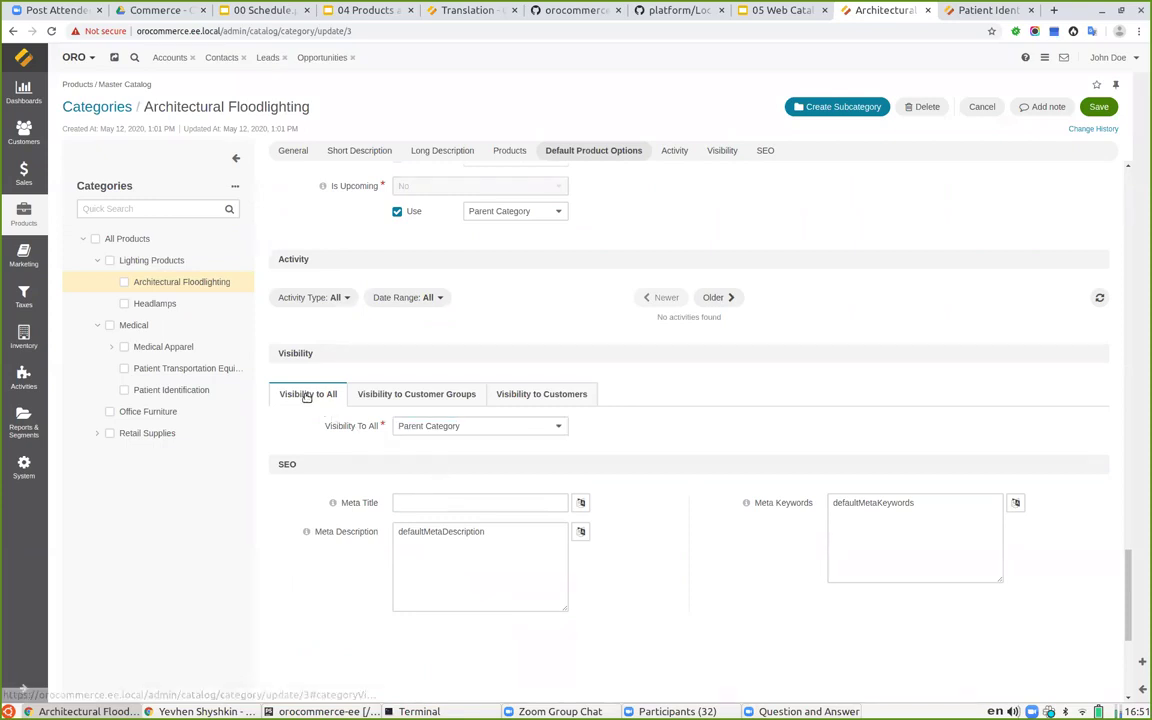
click(408, 430)
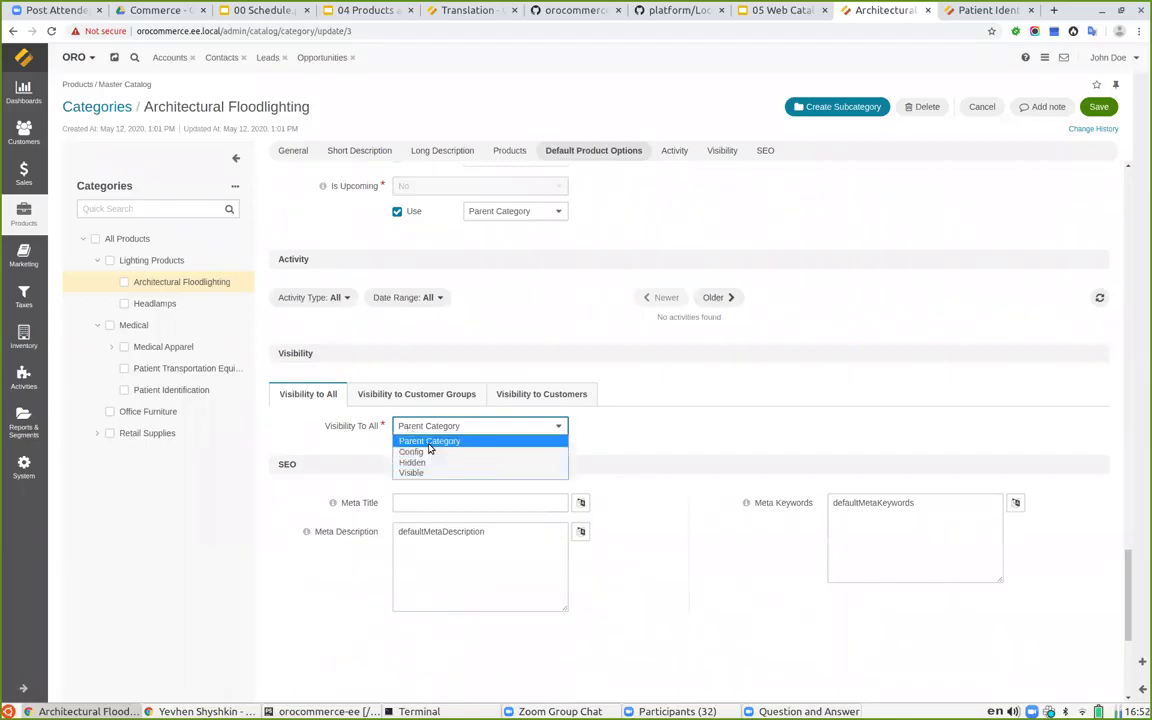
click(303, 430)
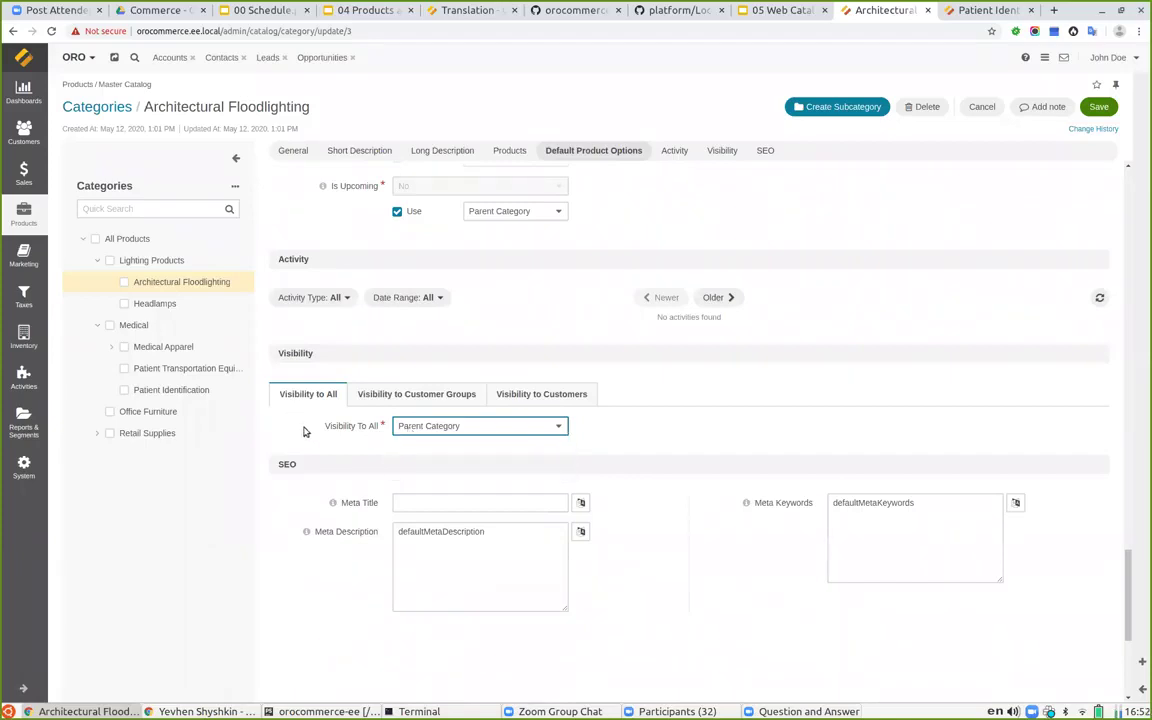
Step: Examine the category's visibility per customer group and the visibility options offered for Partners
click(380, 396)
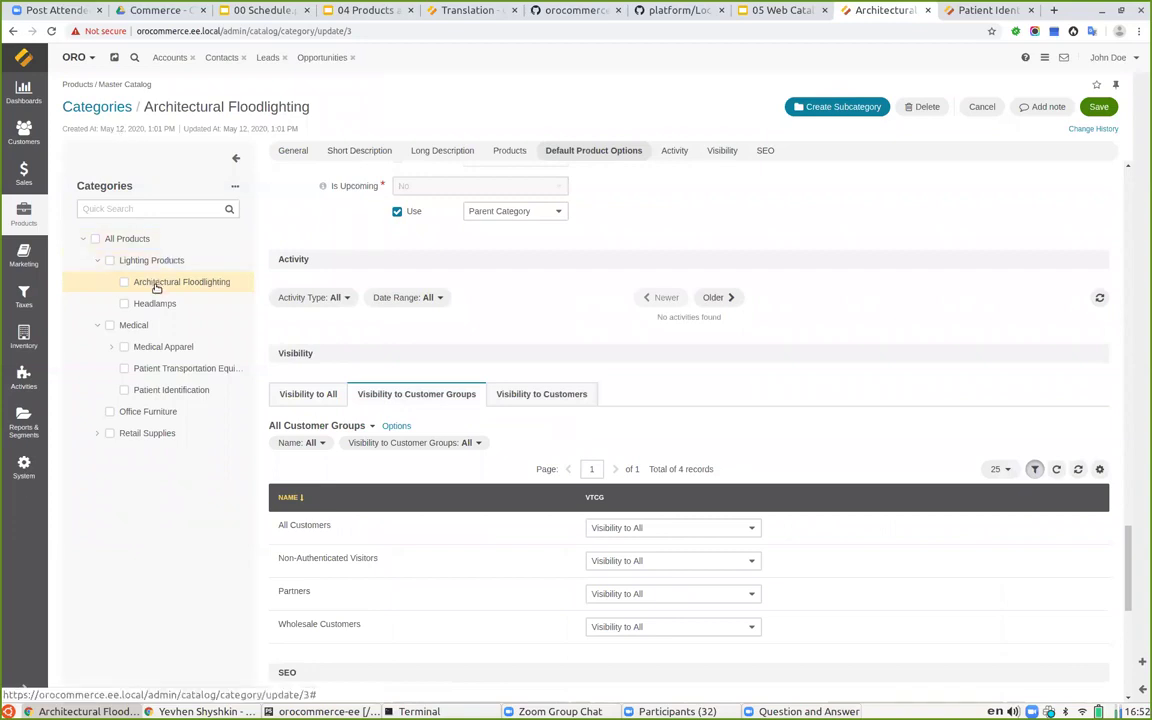
scroll(734, 353, down, 2)
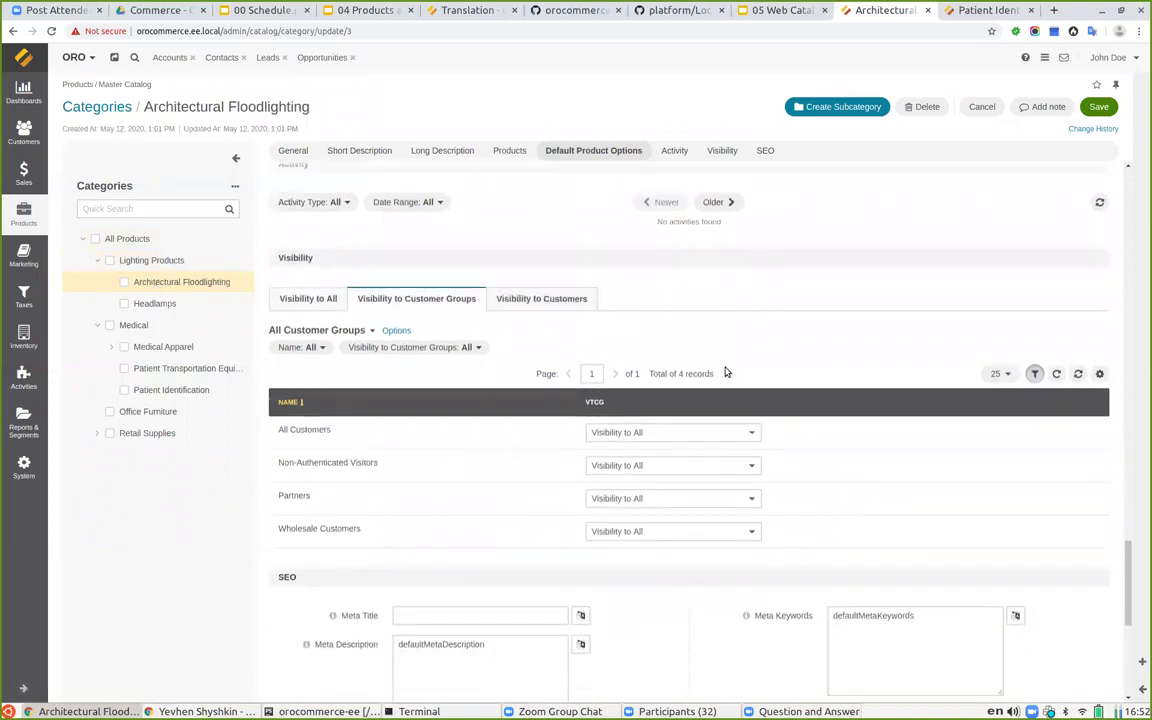
click(617, 498)
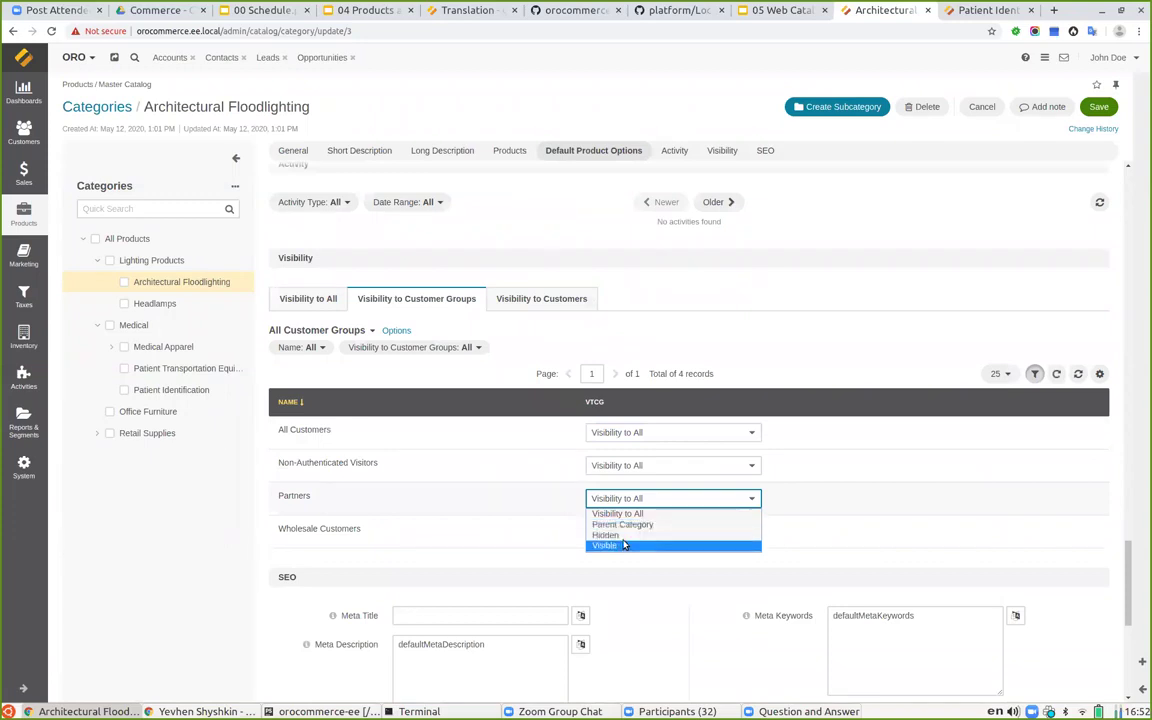
click(482, 549)
Step: Examine the category's visibility per customer and the visibility options offered for Anonymous 1
click(512, 299)
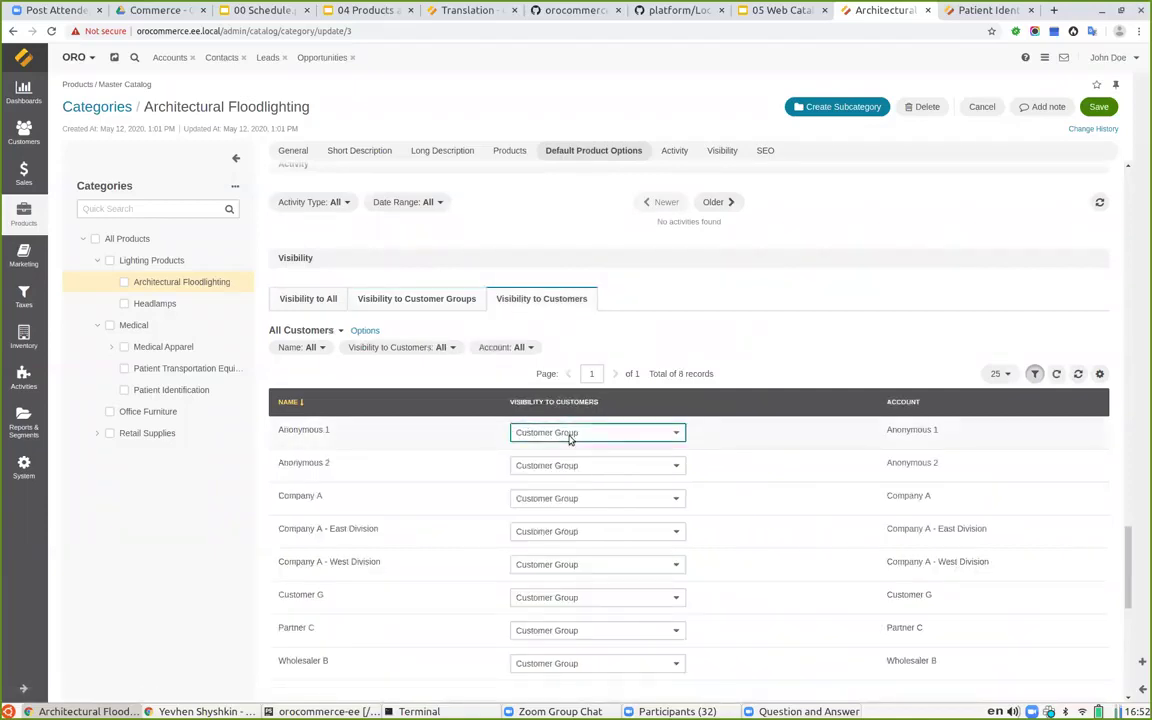
click(570, 434)
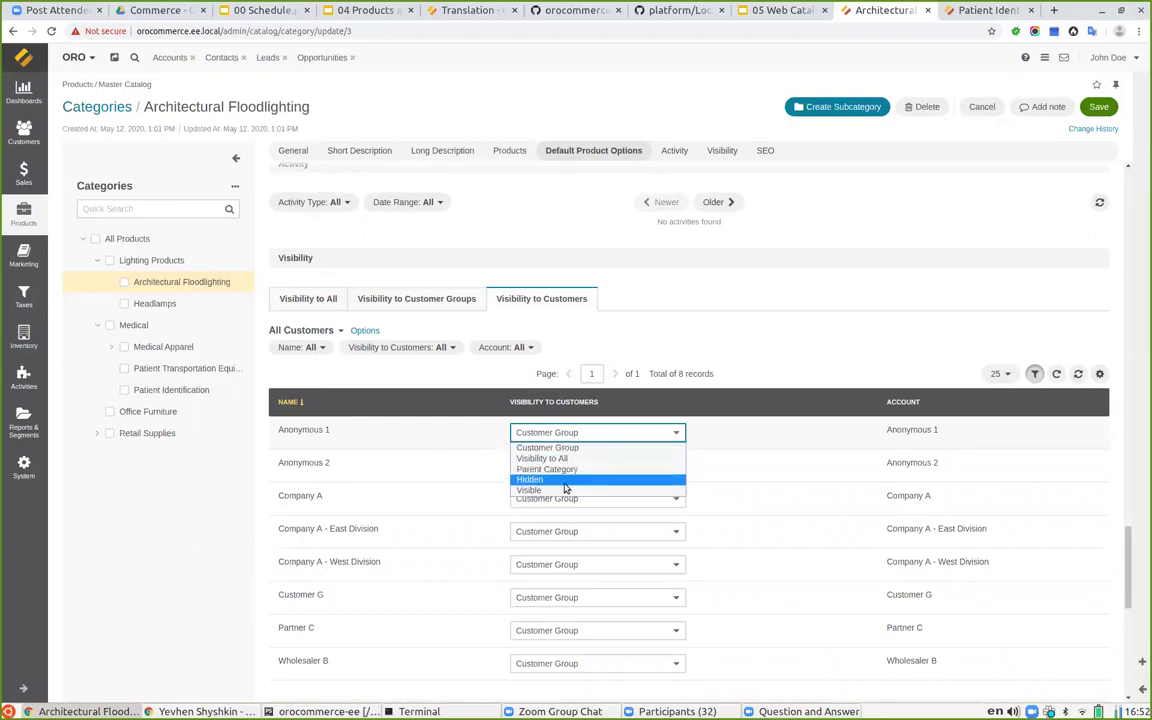
click(551, 435)
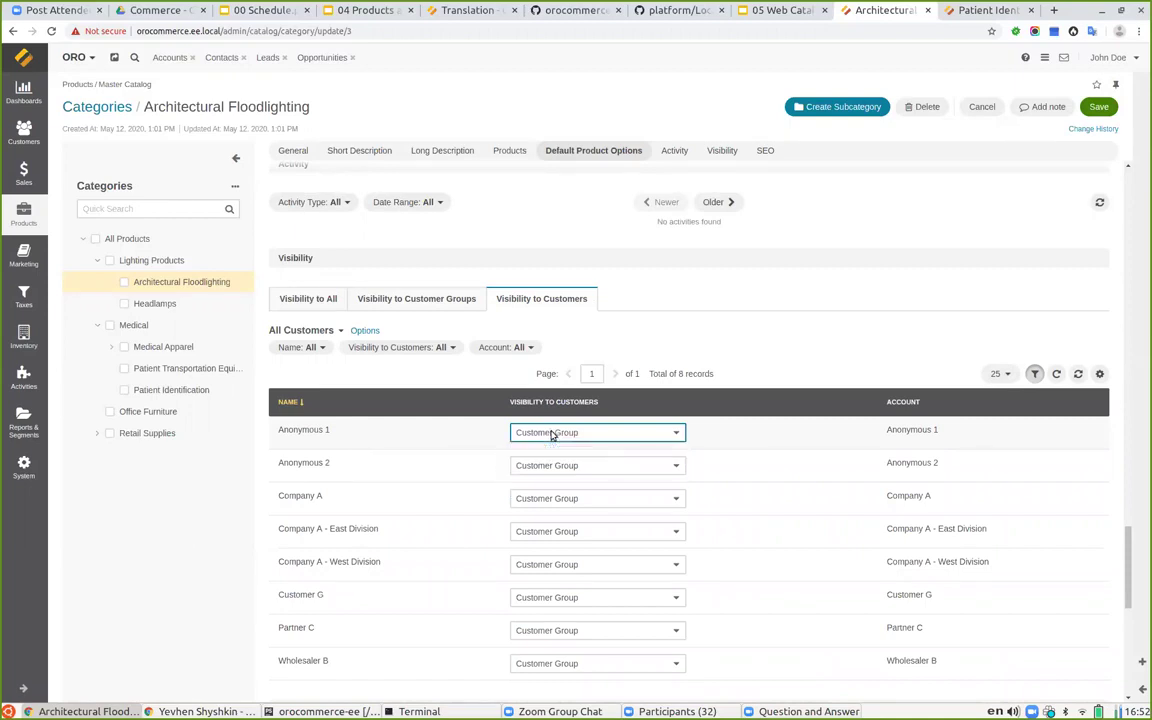
Step: Examine the category's SEO meta title, description and keywords fields, and return to its general settings
scroll(763, 468, down, 1)
scroll(763, 468, down, 1)
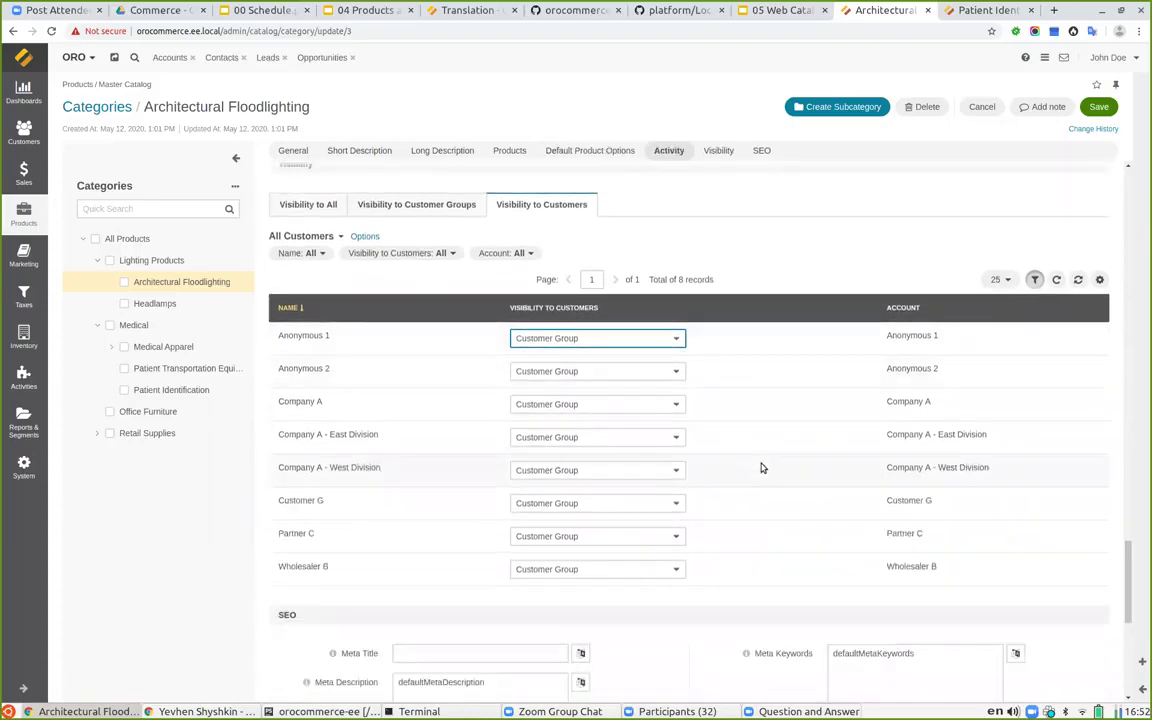
scroll(755, 450, down, 1)
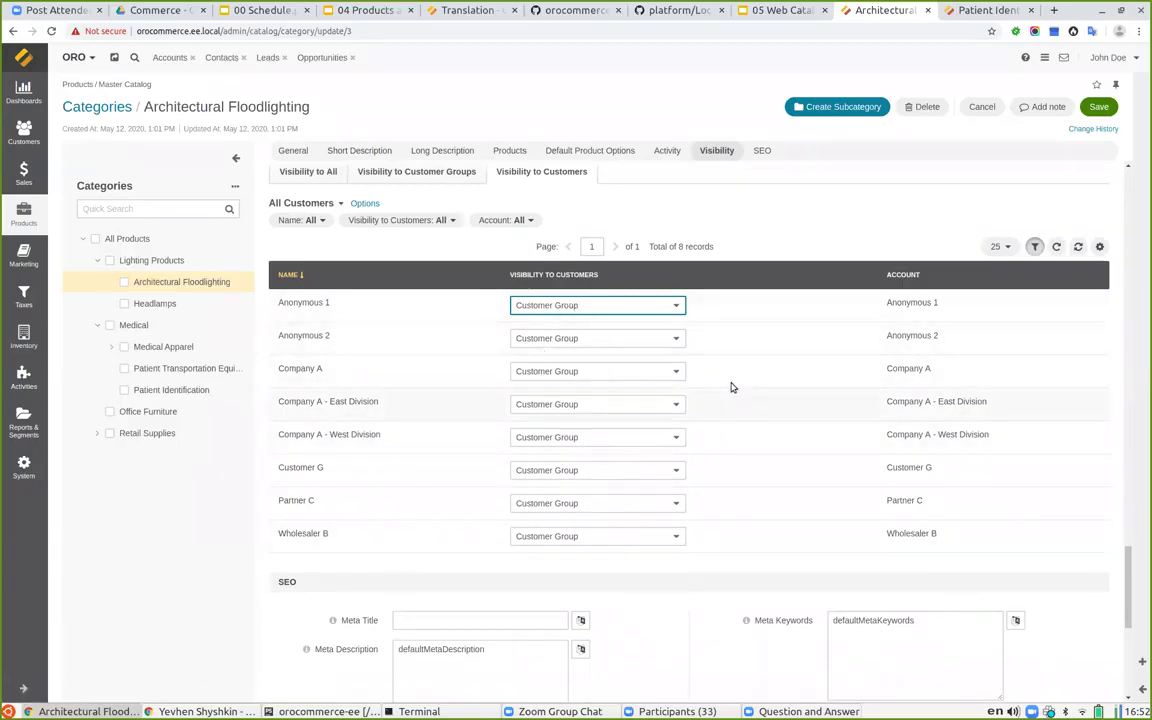
scroll(730, 407, down, 3)
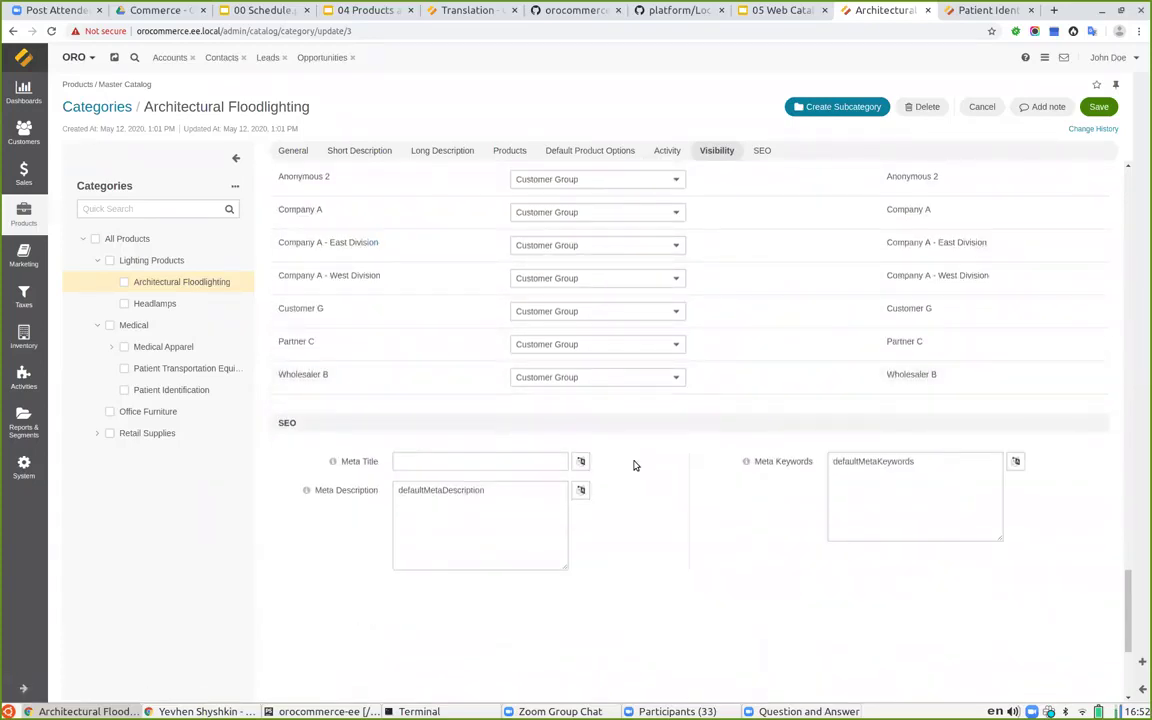
scroll(630, 465, down, 4)
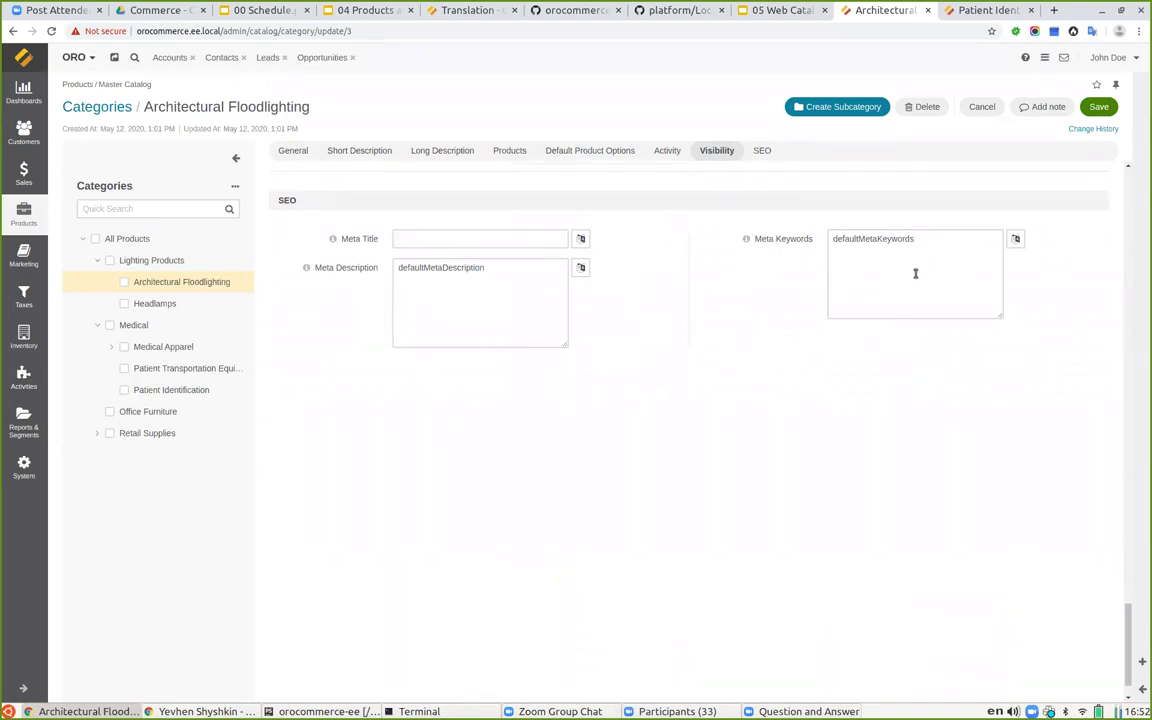
scroll(615, 429, up, 15)
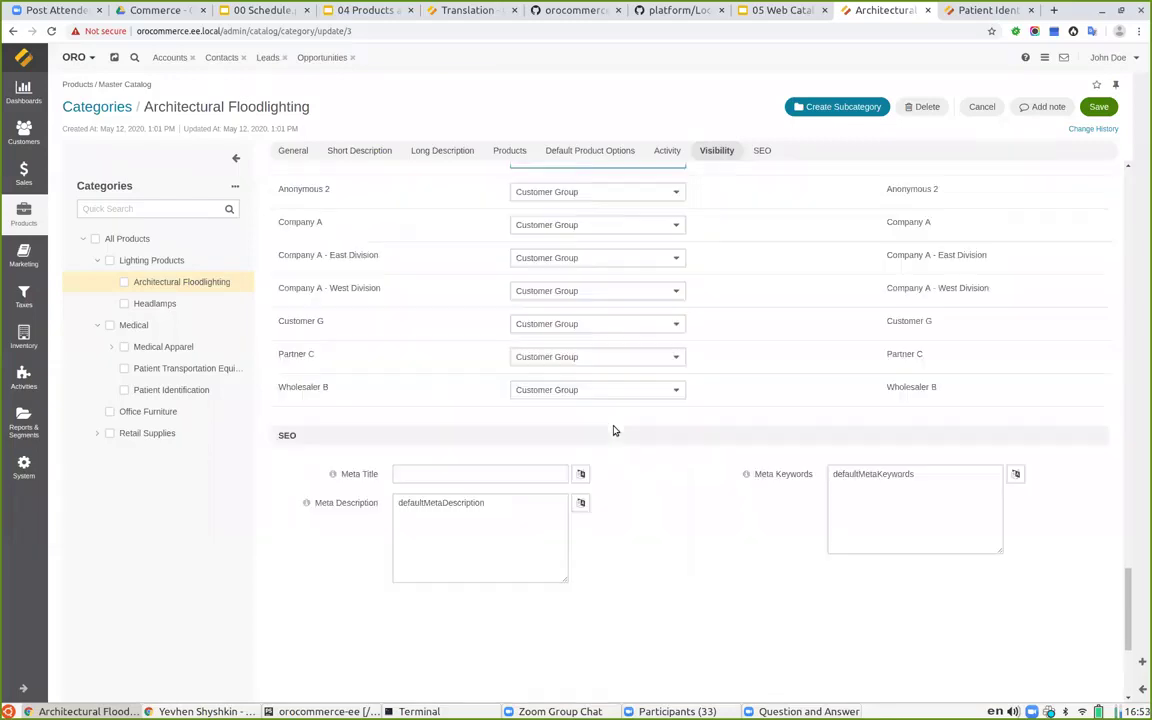
scroll(788, 431, up, 6)
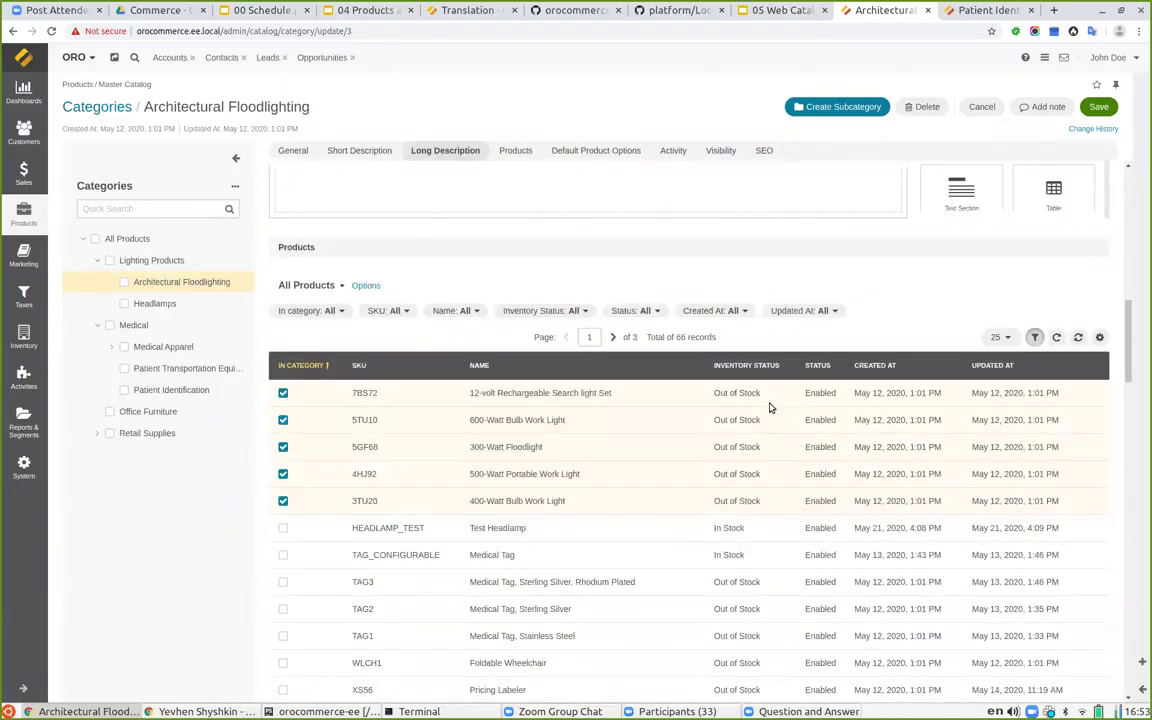
click(834, 109)
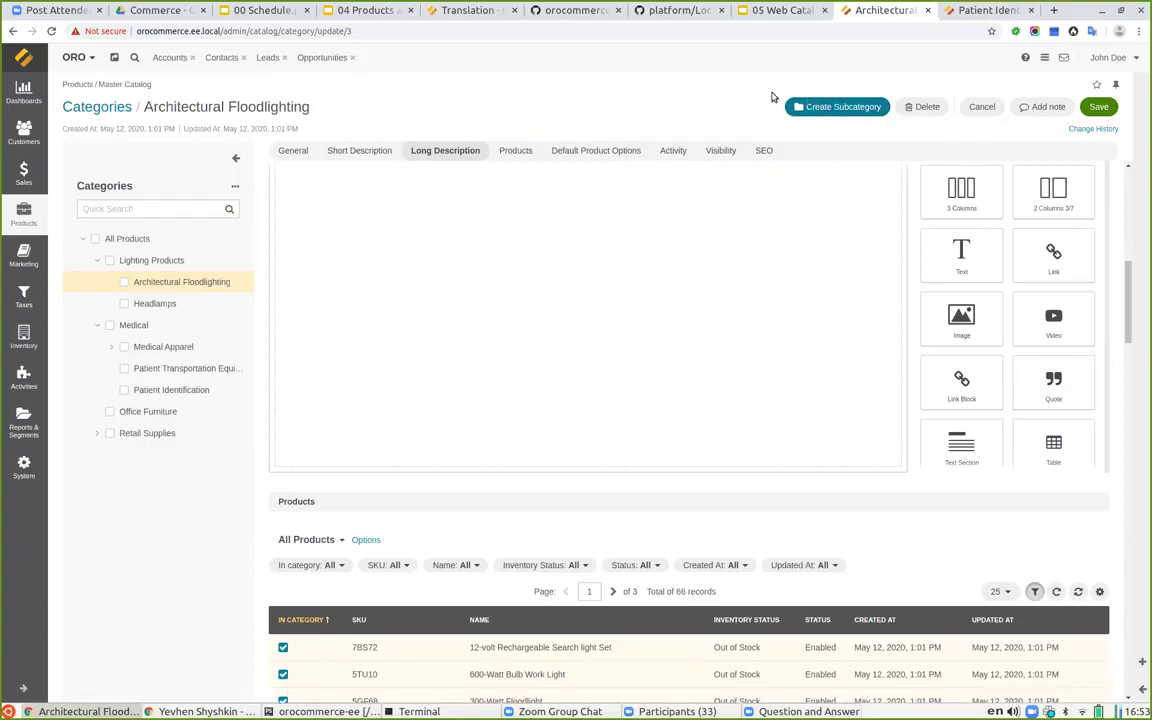
scroll(758, 350, up, 6)
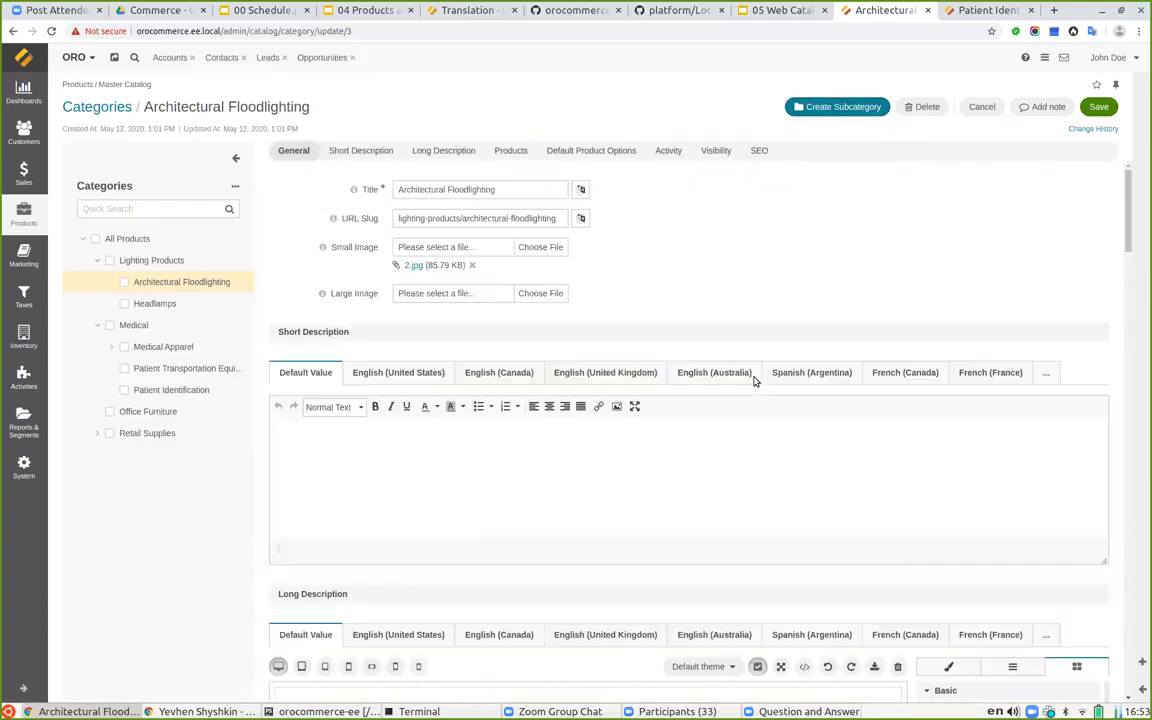
Step: Leave the category without saving and open the TAG_CONFIGURABLE Medical Tag product for editing
click(24, 214)
click(88, 145)
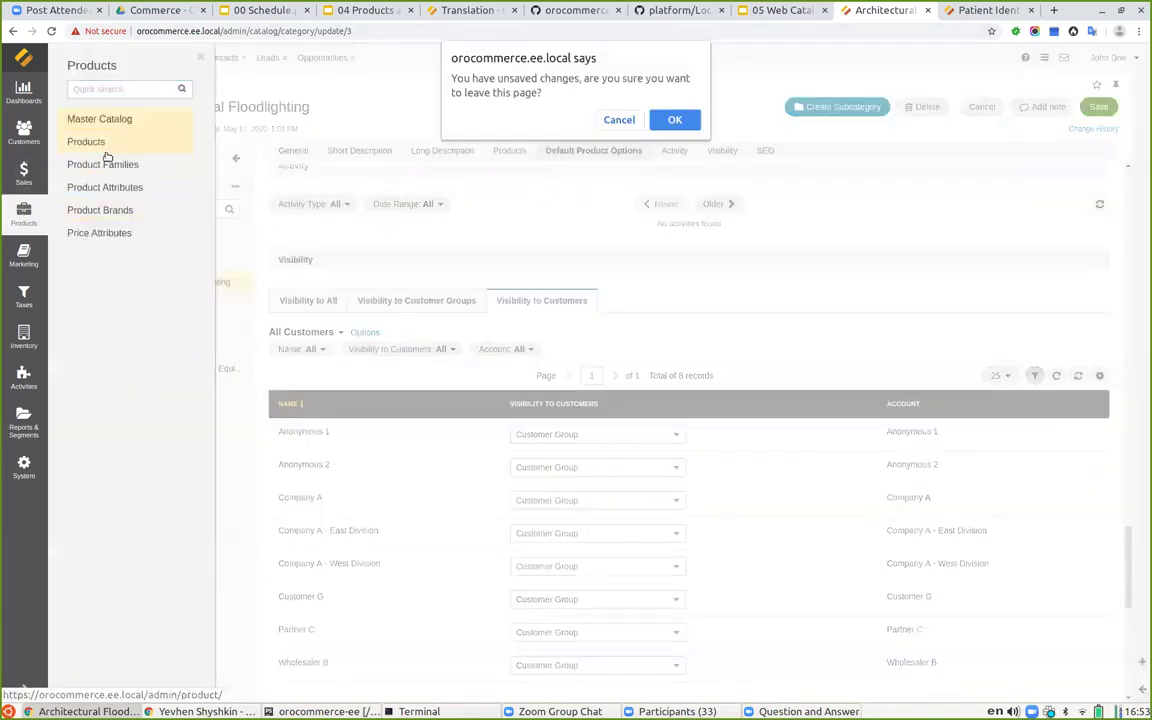
click(675, 119)
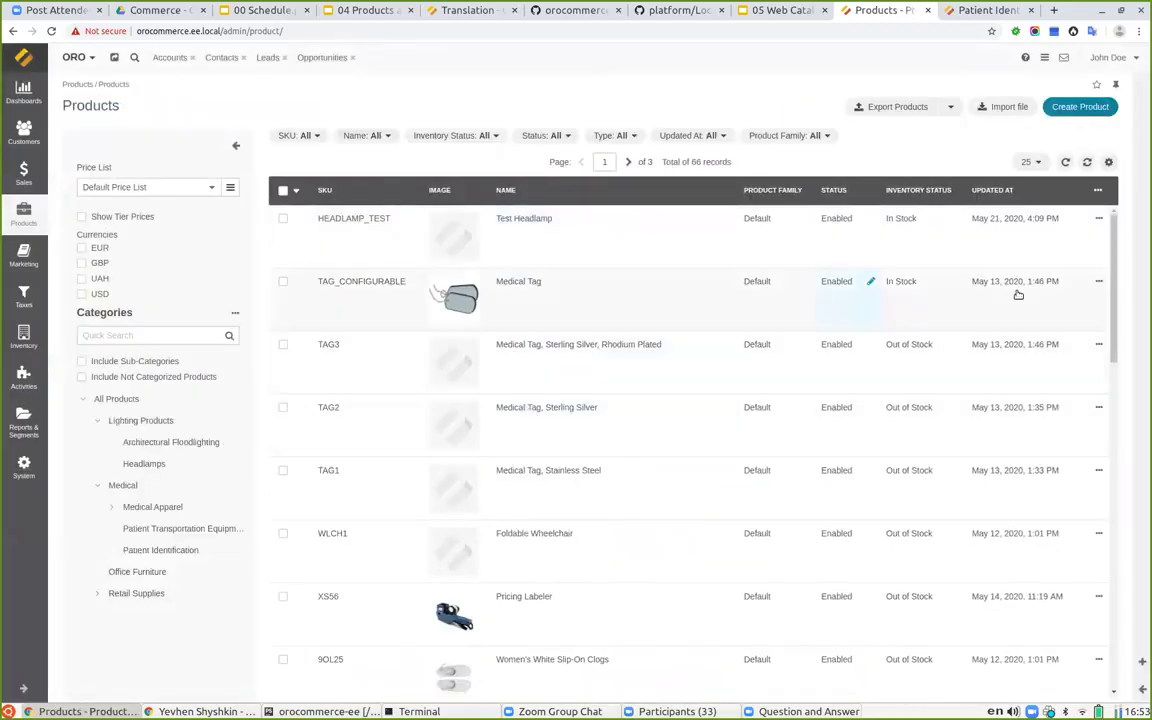
click(1060, 281)
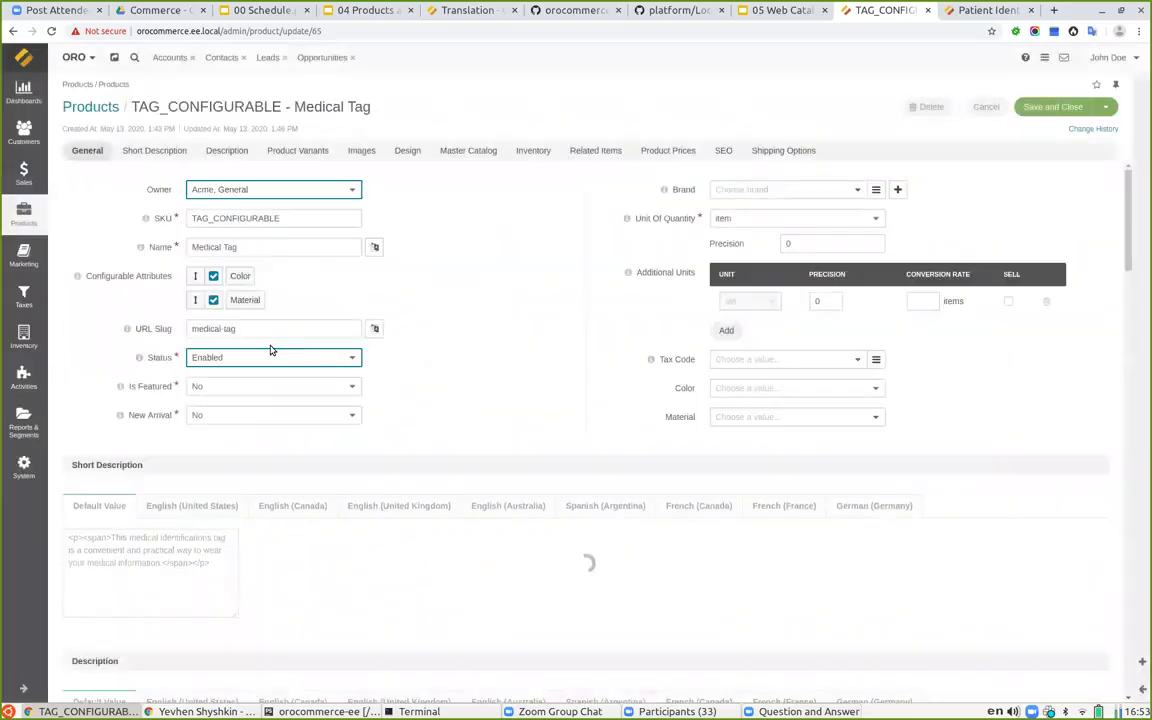
Step: Select the Patient Transportation Equipment category under Medical as the product's Master Catalog category
scroll(476, 338, down, 3)
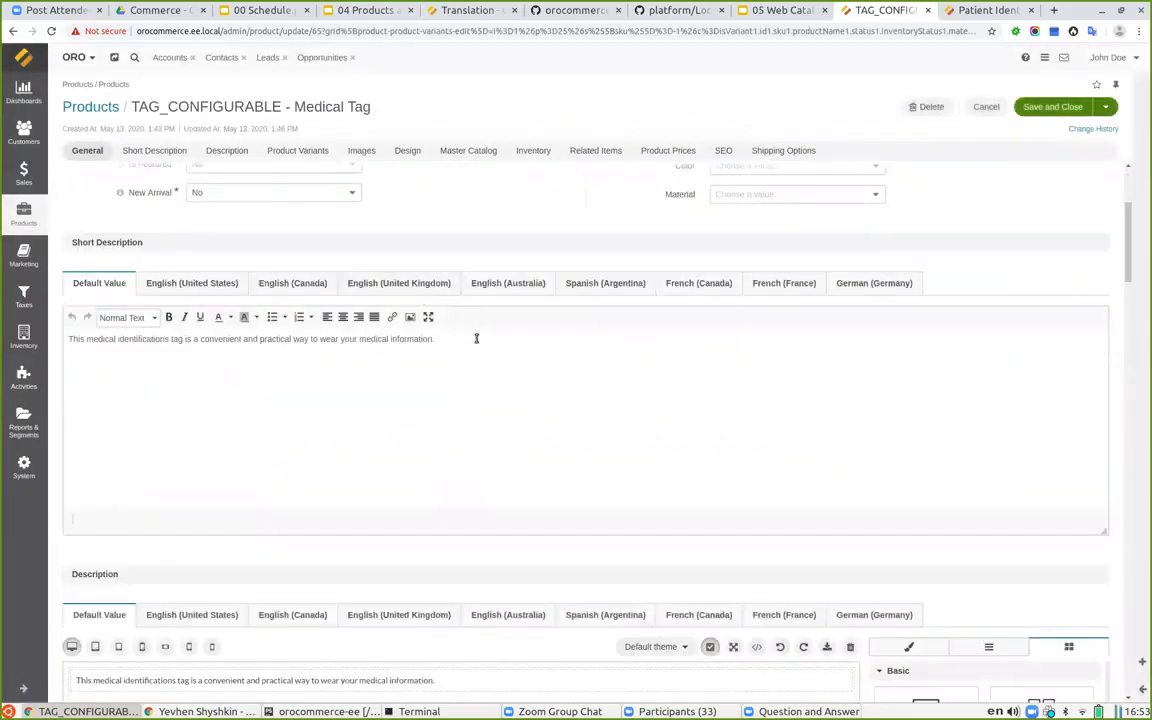
scroll(476, 338, down, 10)
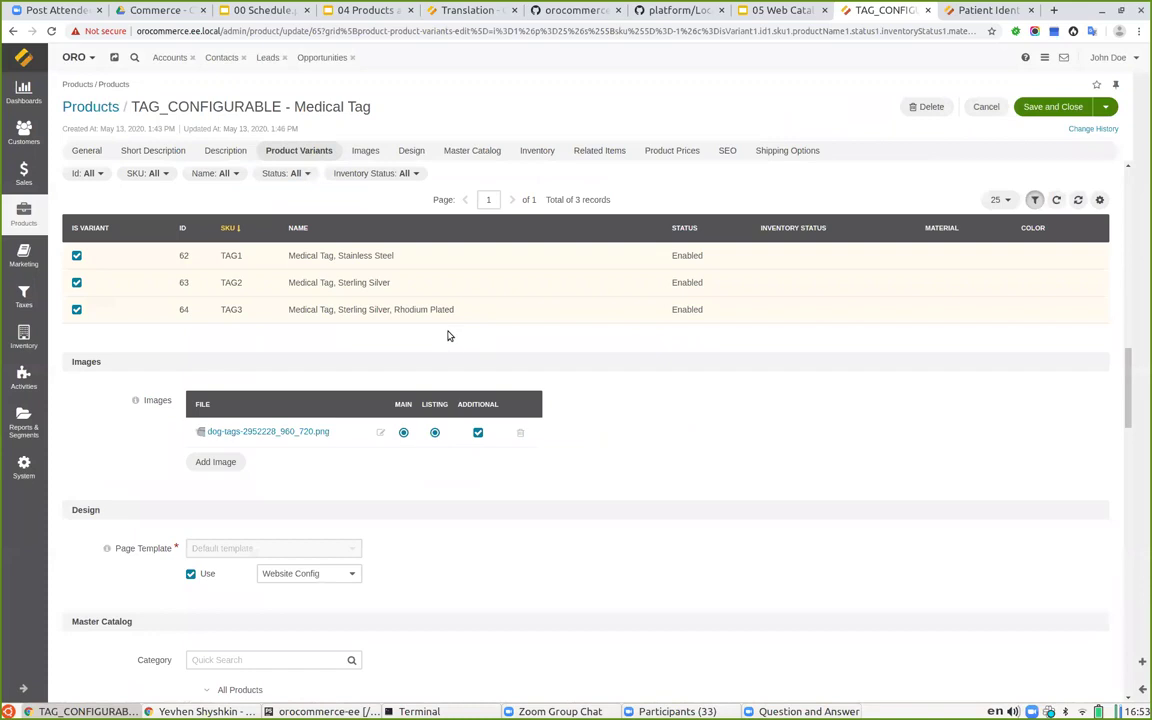
scroll(448, 336, down, 3)
scroll(144, 437, down, 3)
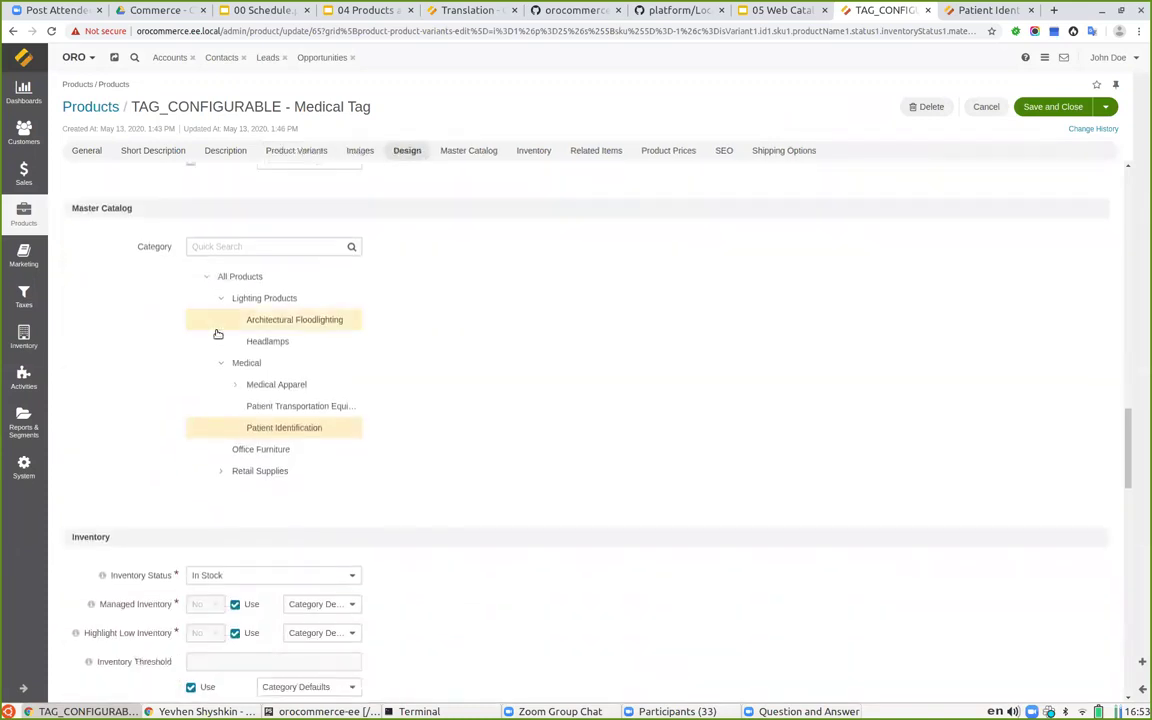
click(298, 403)
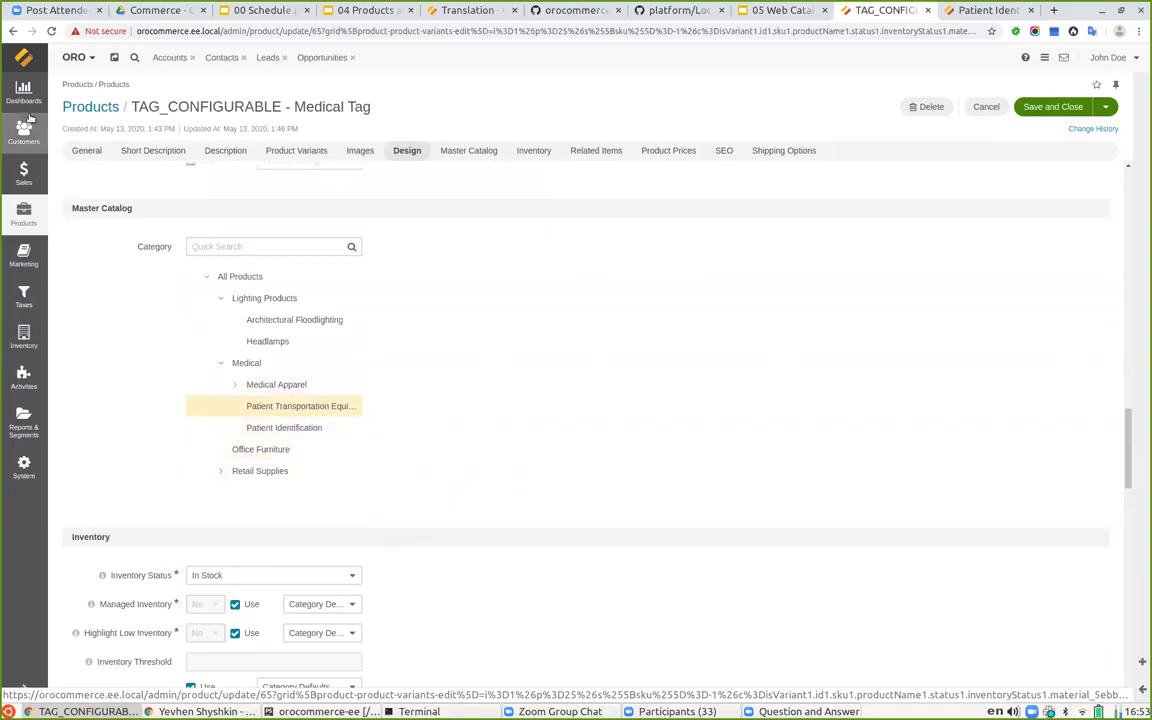
Step: Expand Medical Apparel in the product's category tree, filter the tree by "head" and clear the filter
click(234, 384)
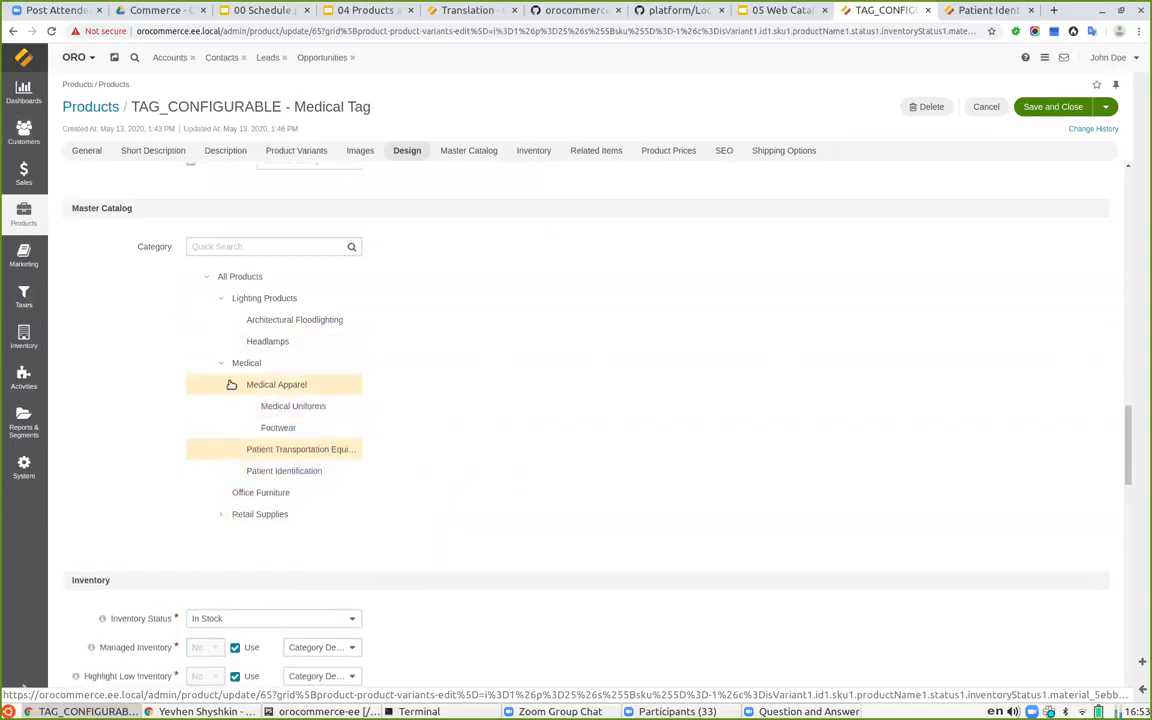
click(235, 248)
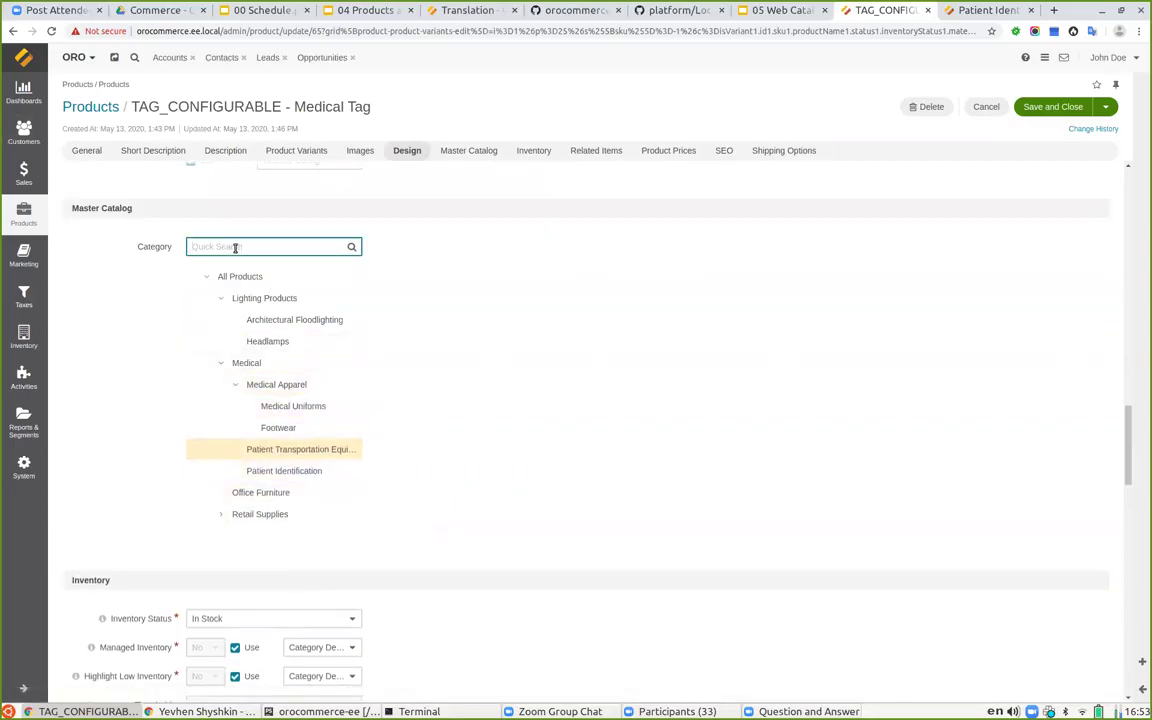
text(head)
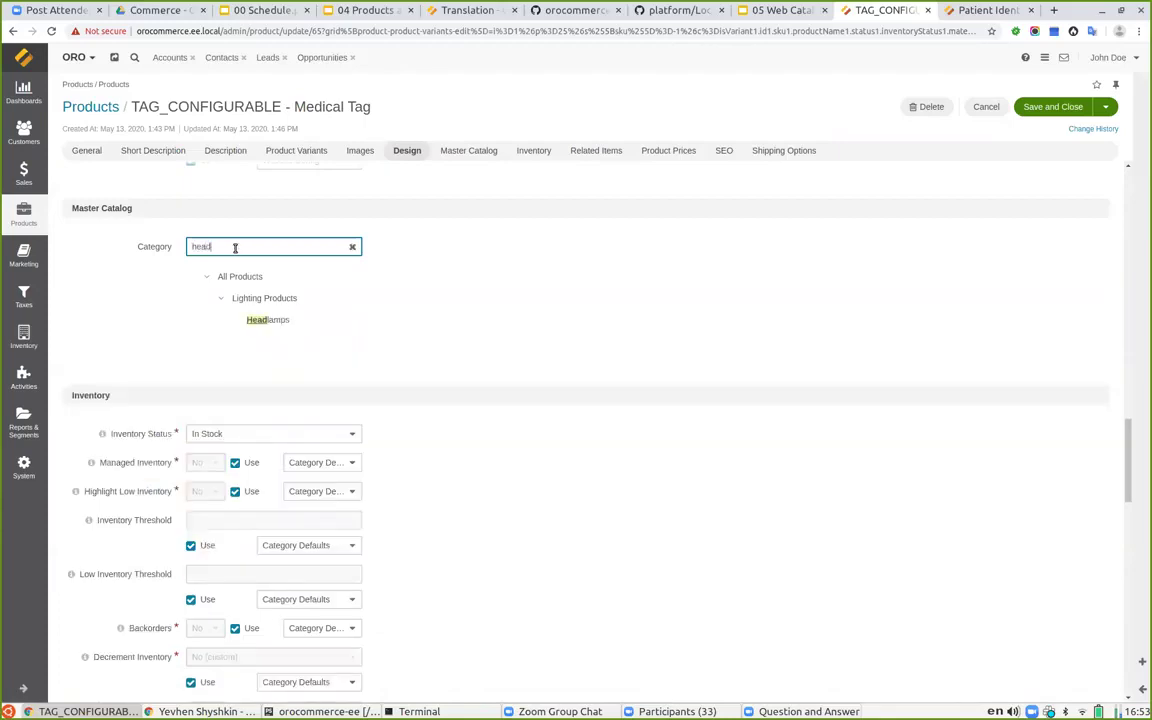
key(ctrl+a)
key(BackSpace)
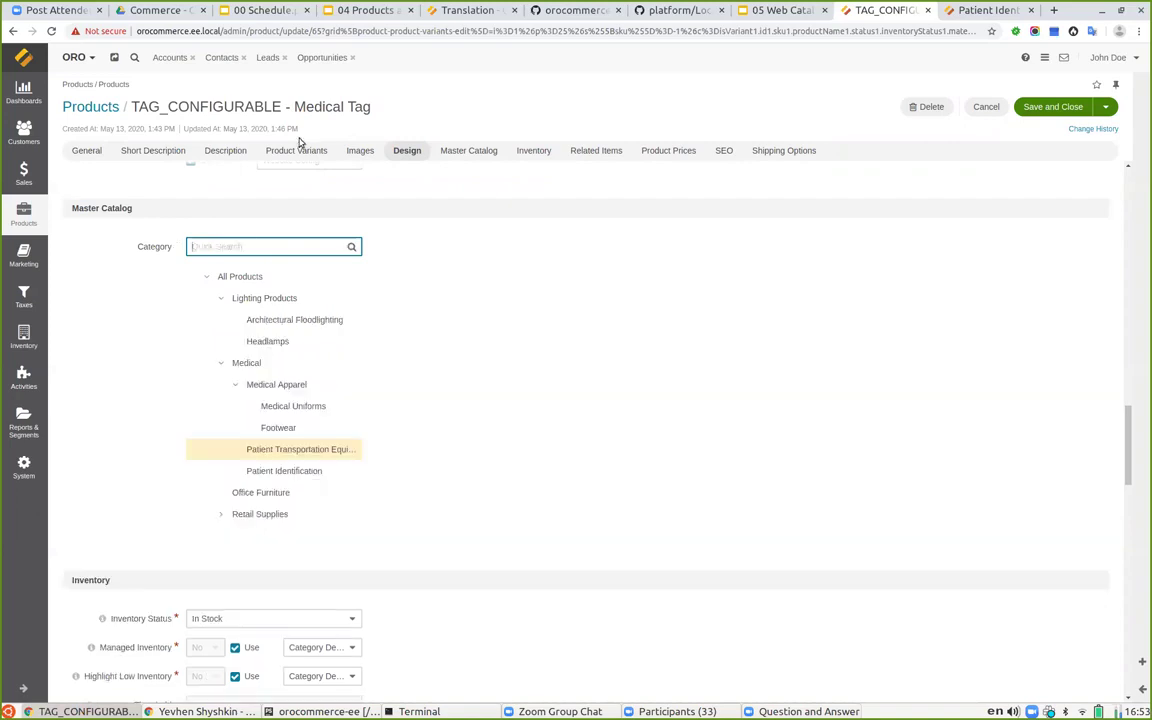
Step: Switch to the 04 Products and Master Catalog presentation in Google Slides and present the Category and Product SEO slide
click(364, 12)
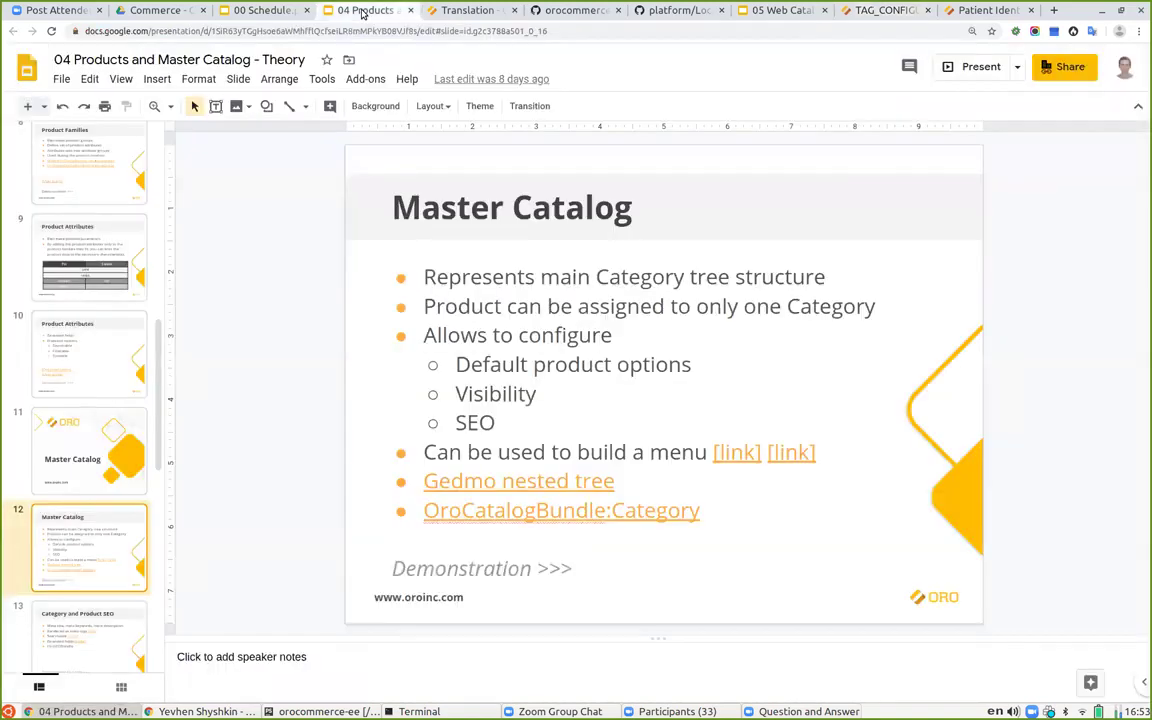
click(969, 68)
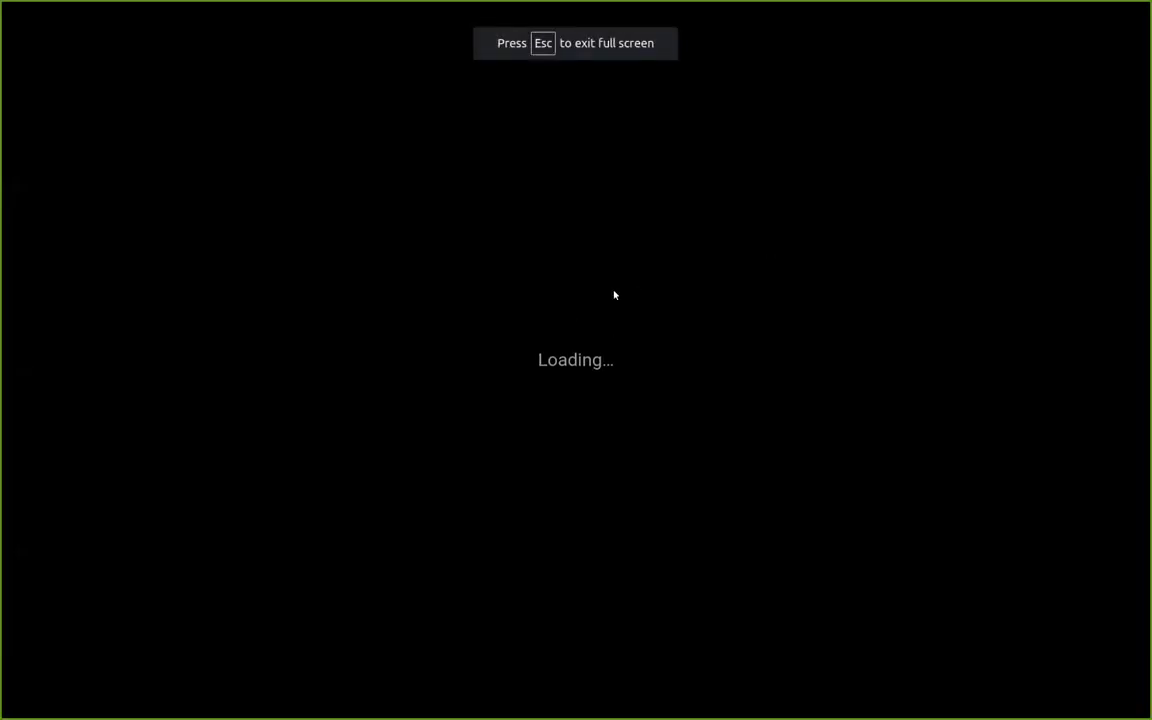
key(Right)
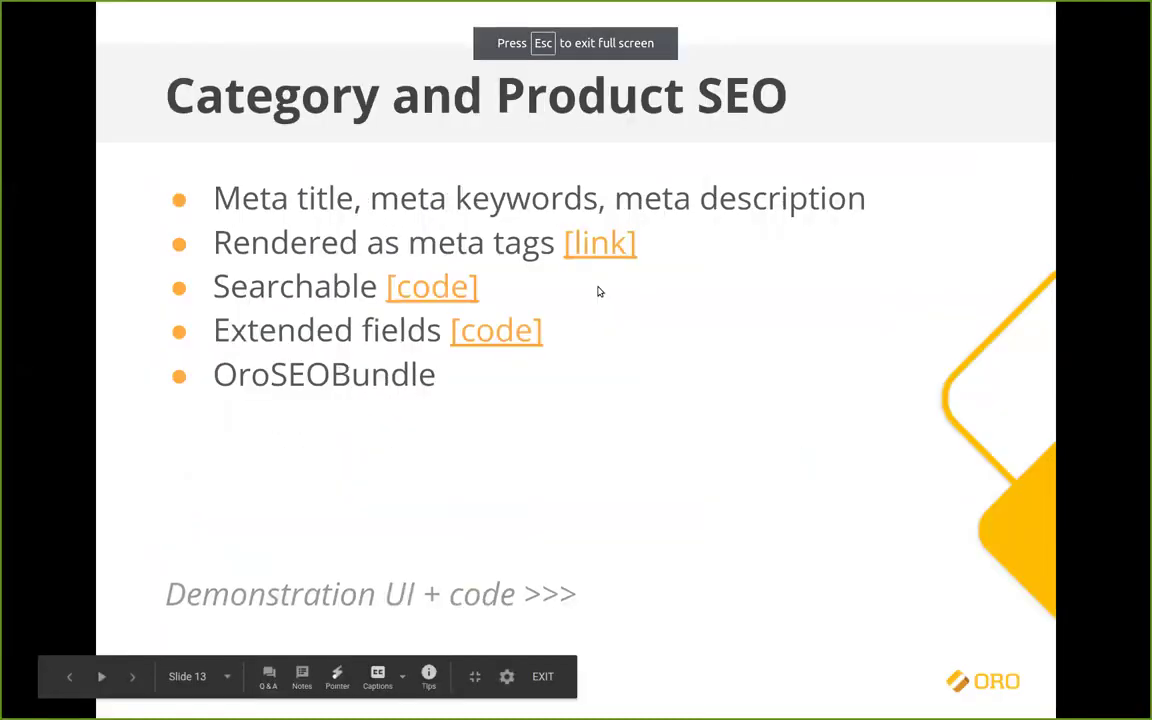
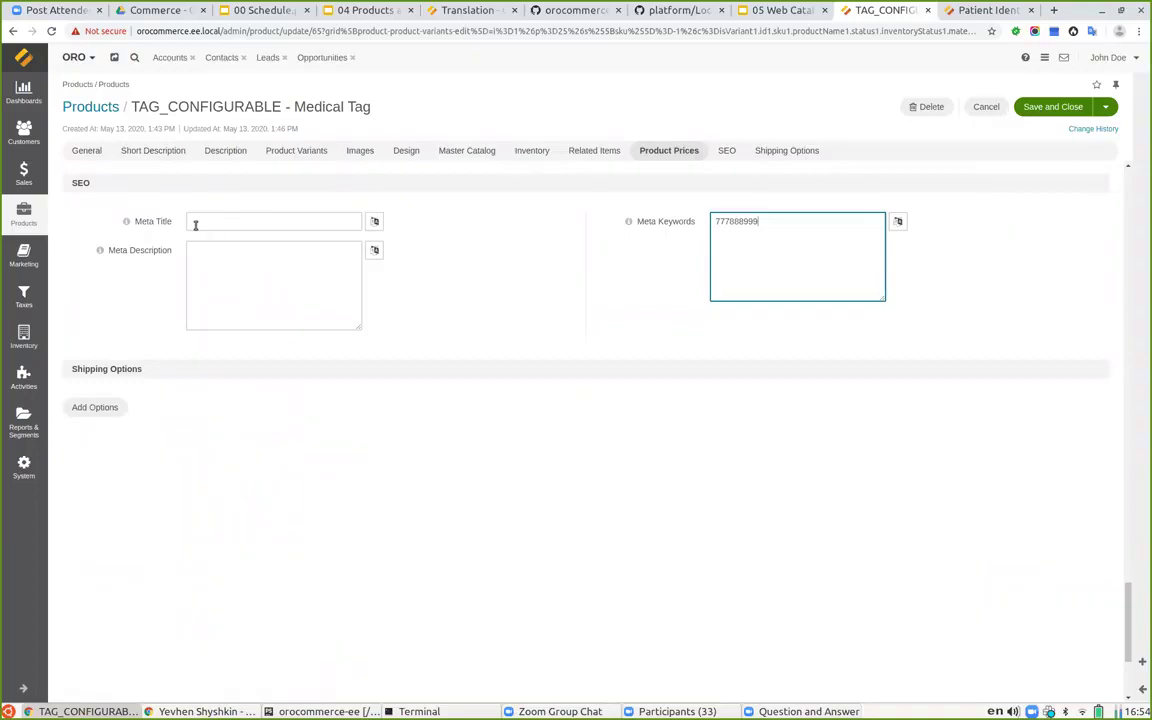
Step: Copy the product name into the meta title and extend it to "Medical Tag SEO"
drag(296, 106, 370, 106)
key(ctrl+c)
click(224, 221)
key(ctrl+v)
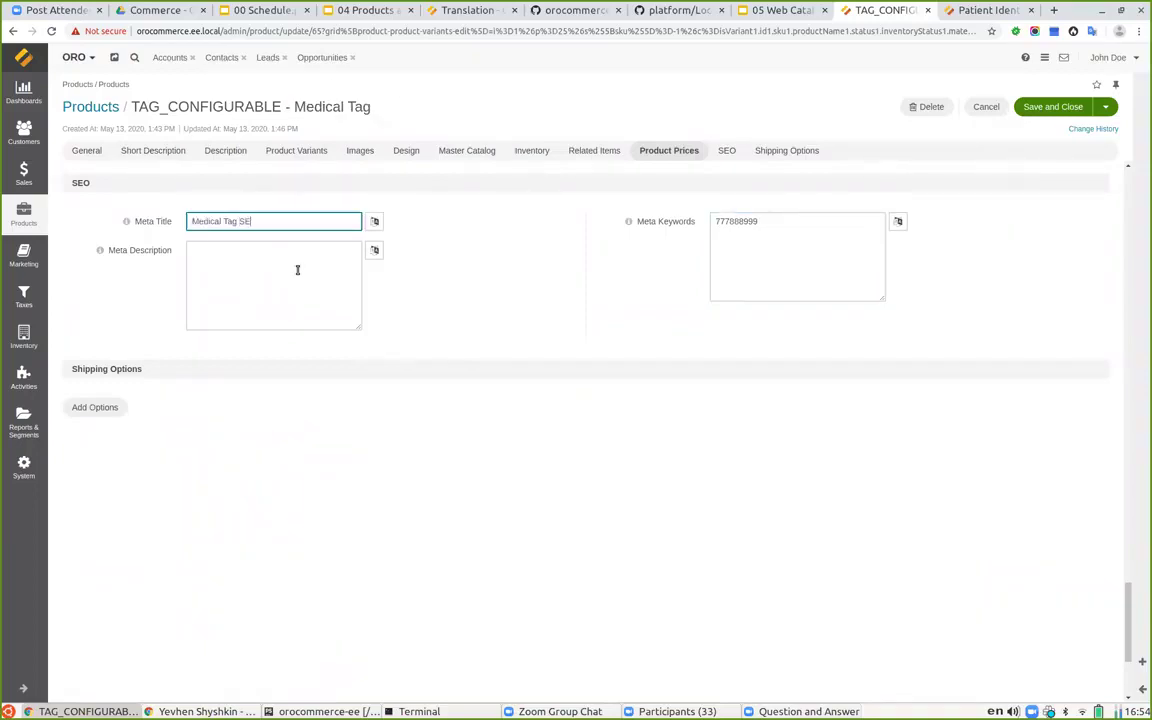
Step: Set the meta description to "Medical Tag SEO Description" and save the product
click(298, 269)
key(ctrl+v)
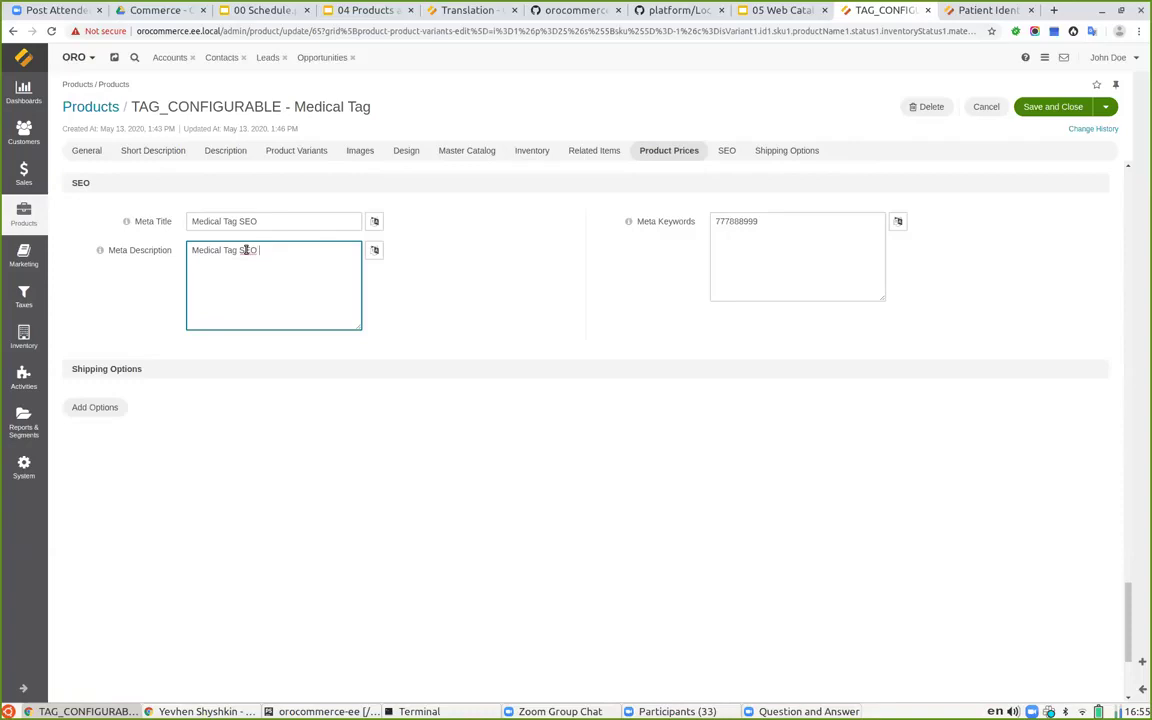
text(SEO Description)
click(374, 221)
click(374, 221)
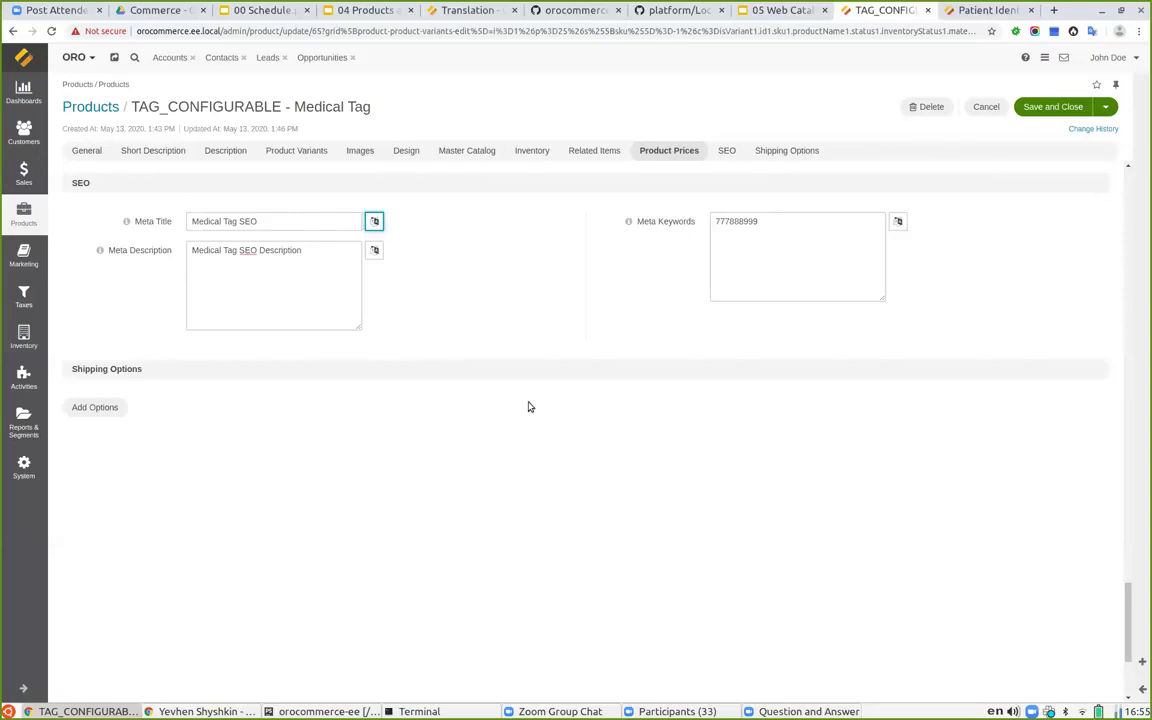
click(1043, 106)
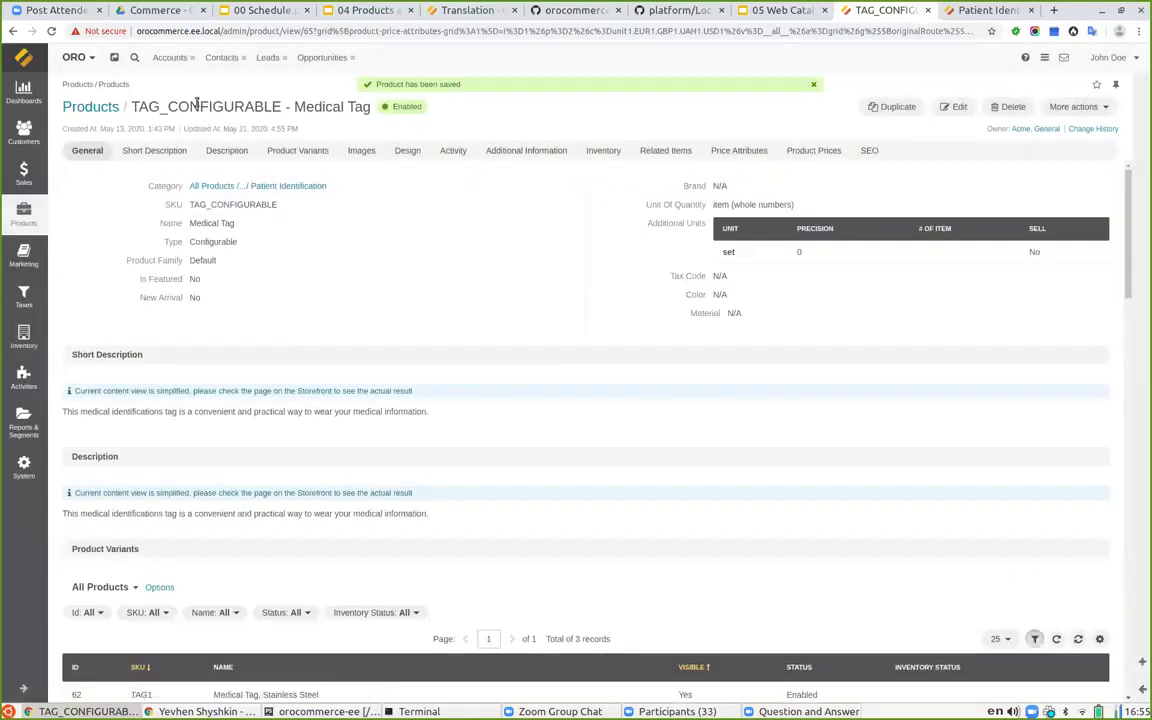
Step: Switch to the storefront's Patient Identification category and open the Medical Tag product page
double_click(197, 103)
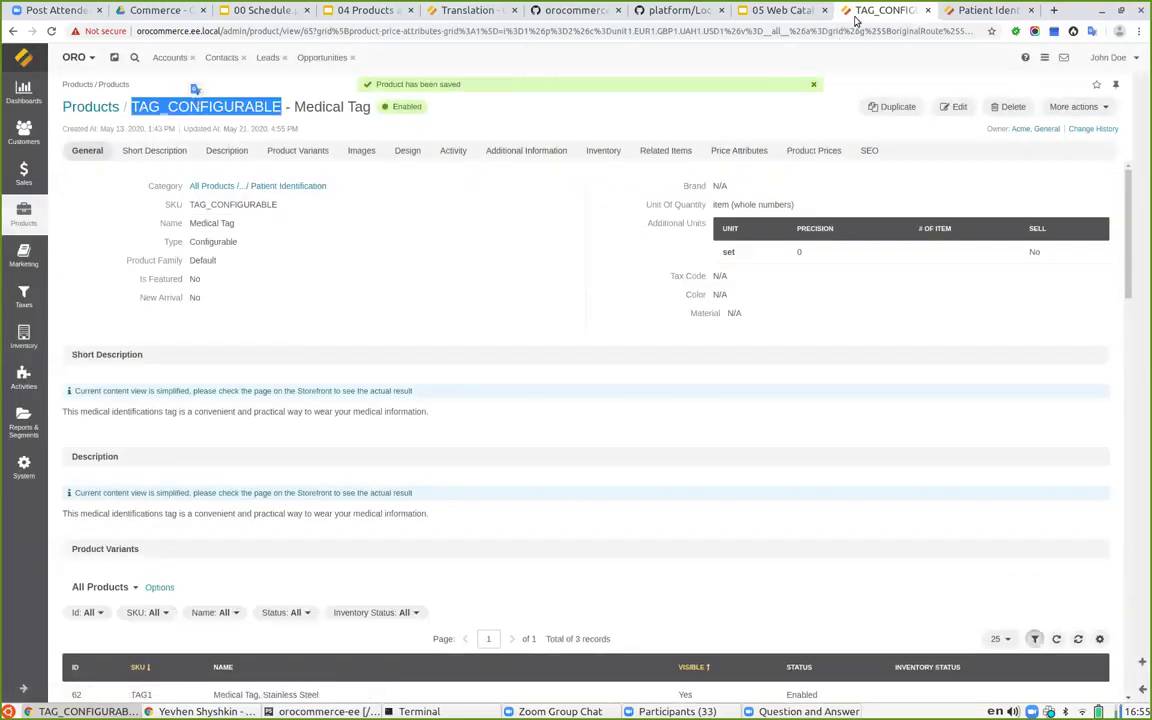
click(963, 11)
click(400, 279)
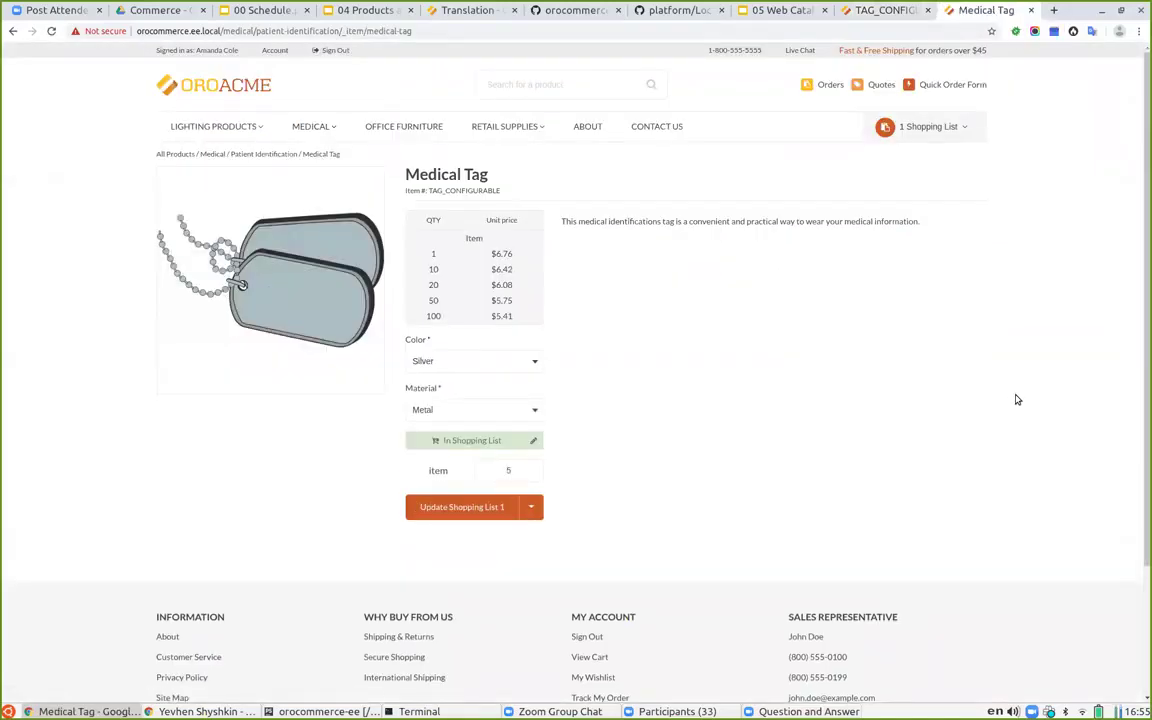
Step: Open the browser developer tools, enlarge them and search the page's HTML elements for "meta"
key(ctrl+shift+i)
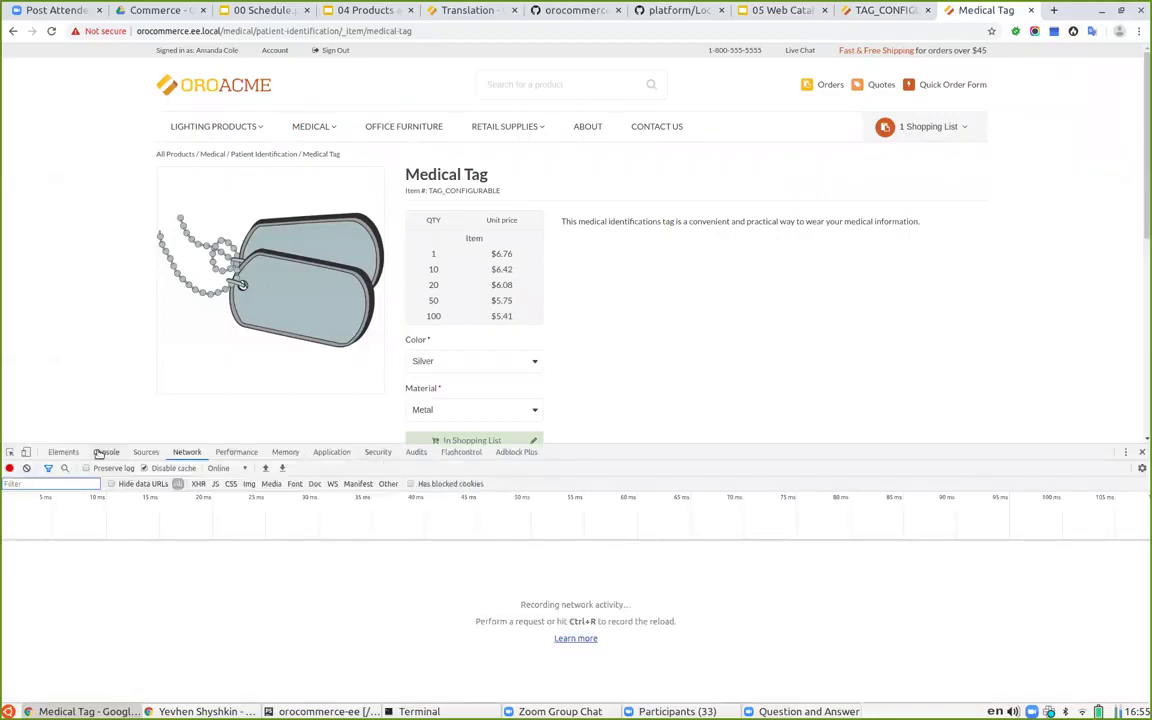
click(104, 452)
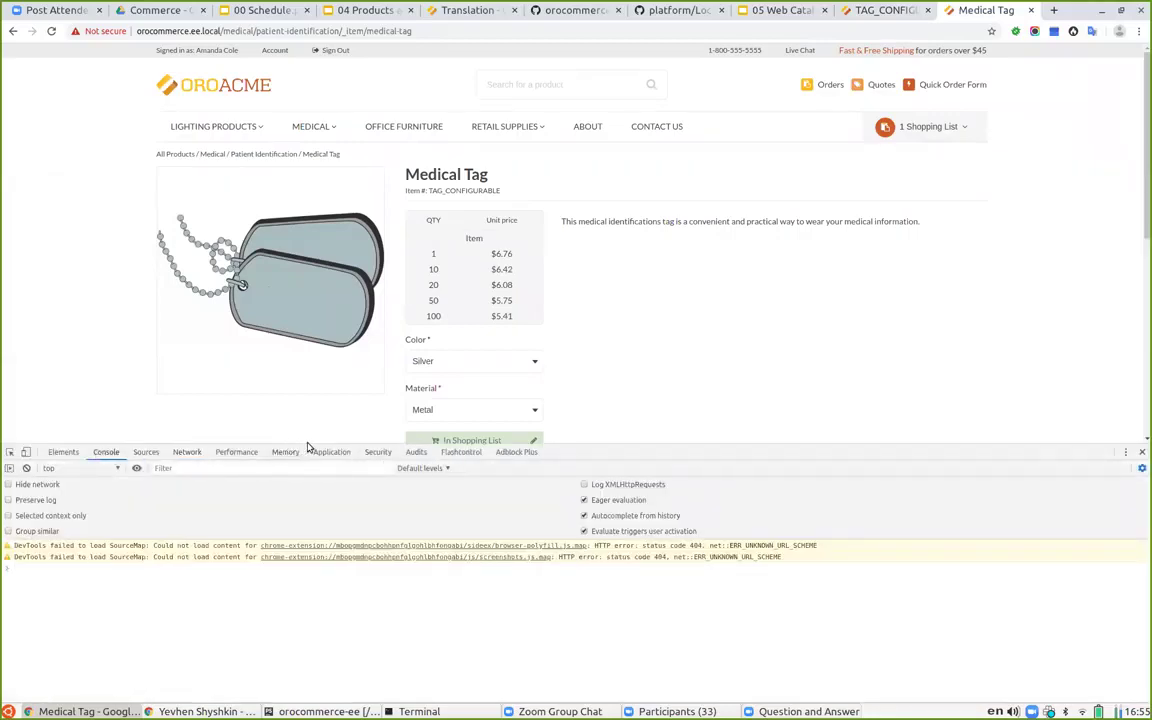
drag(308, 445, 308, 406)
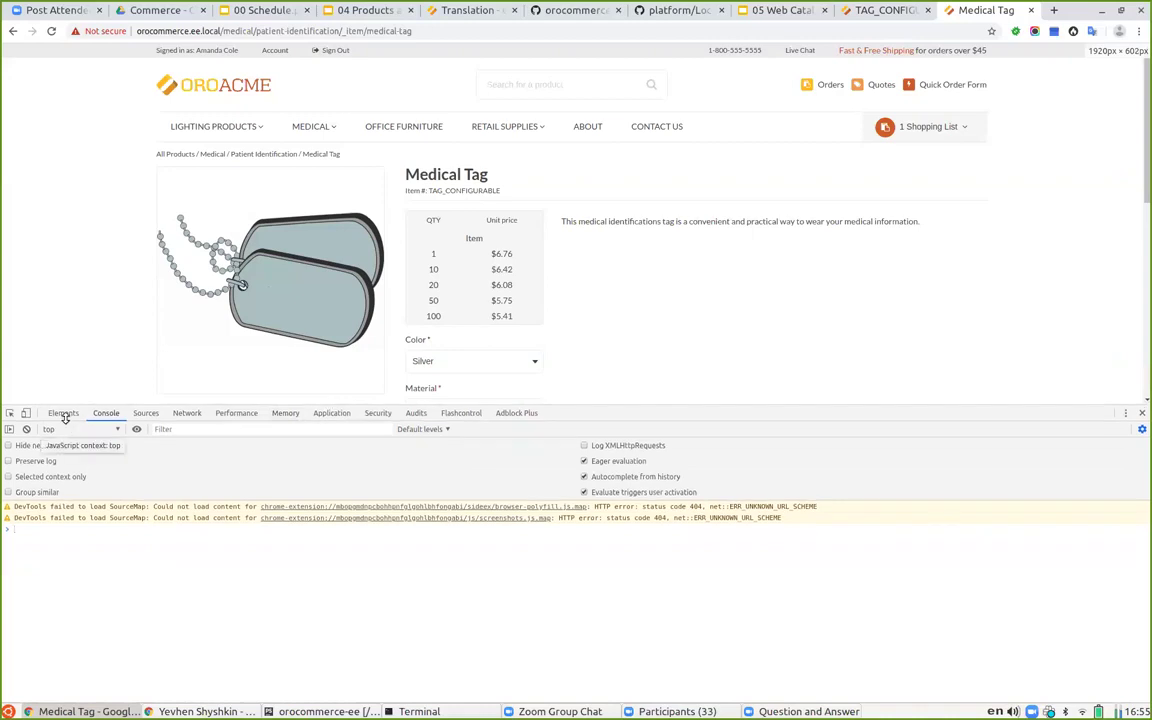
click(63, 413)
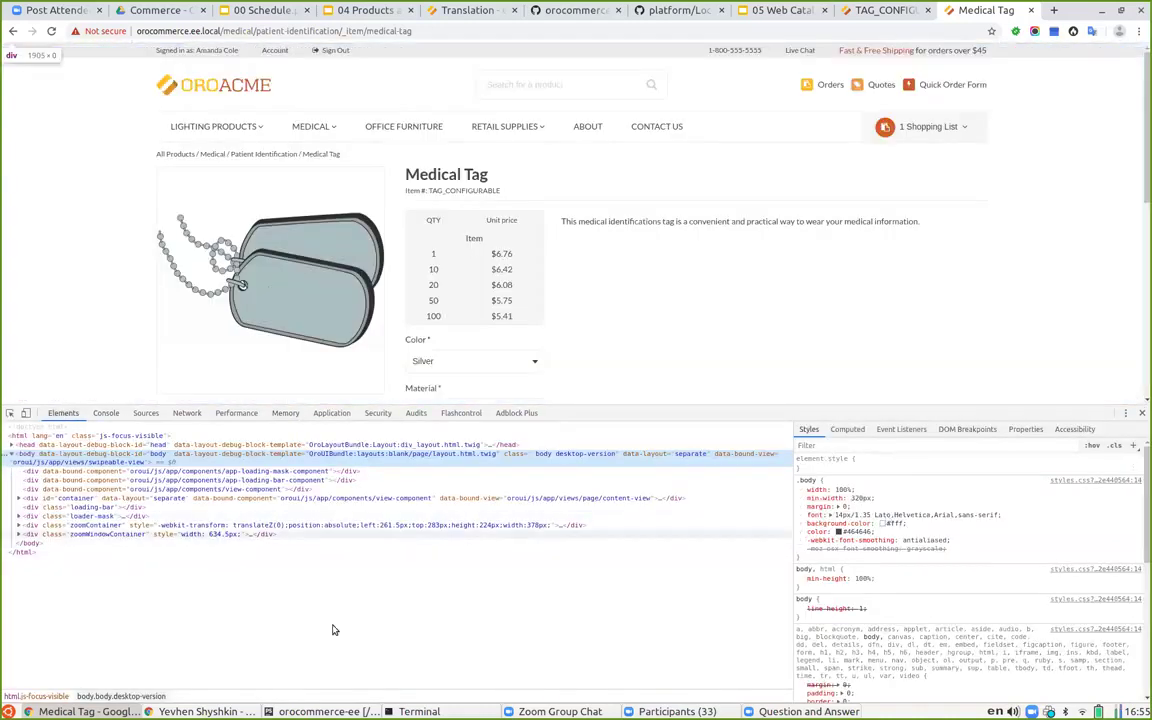
key(ctrl+f)
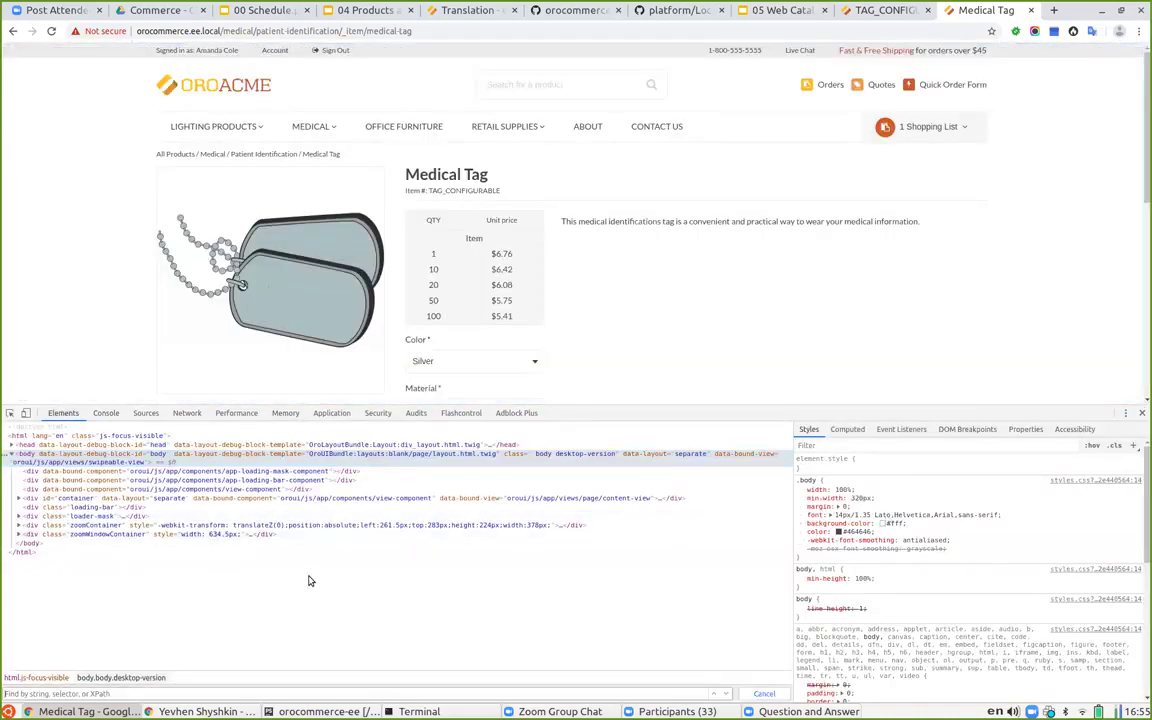
text(meta)
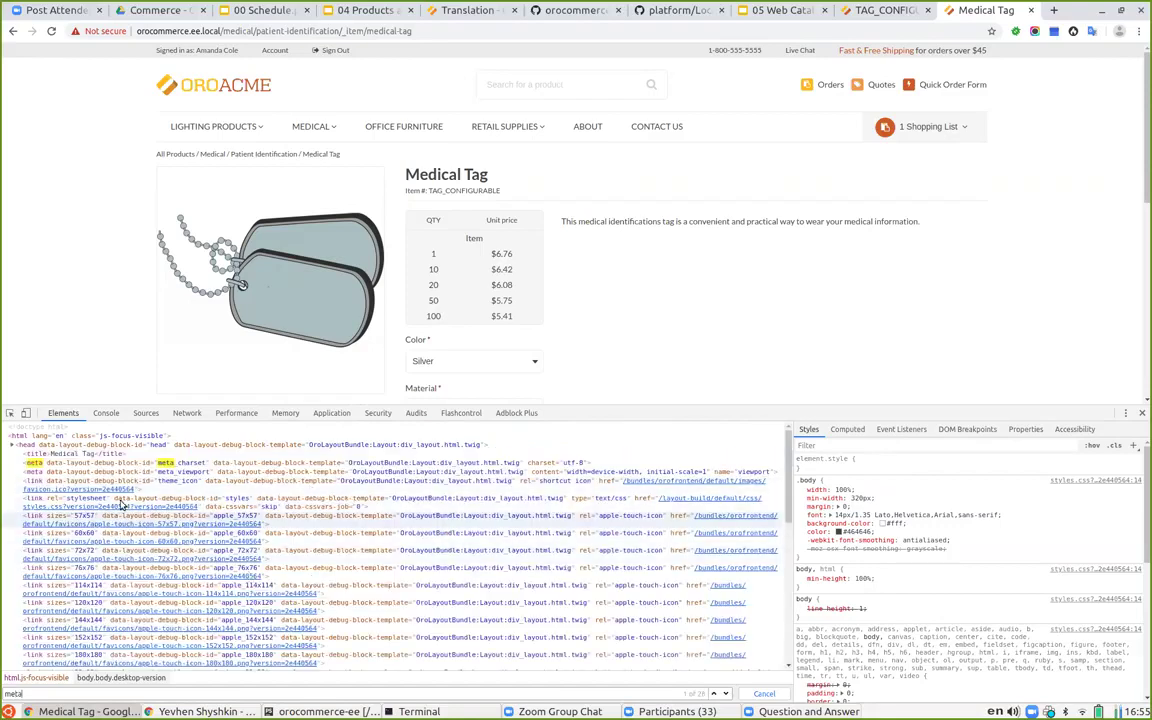
Step: Inspect the meta title, meta description and meta keywords tags in the page's head section
scroll(120, 505, down, 5)
scroll(125, 485, down, 3)
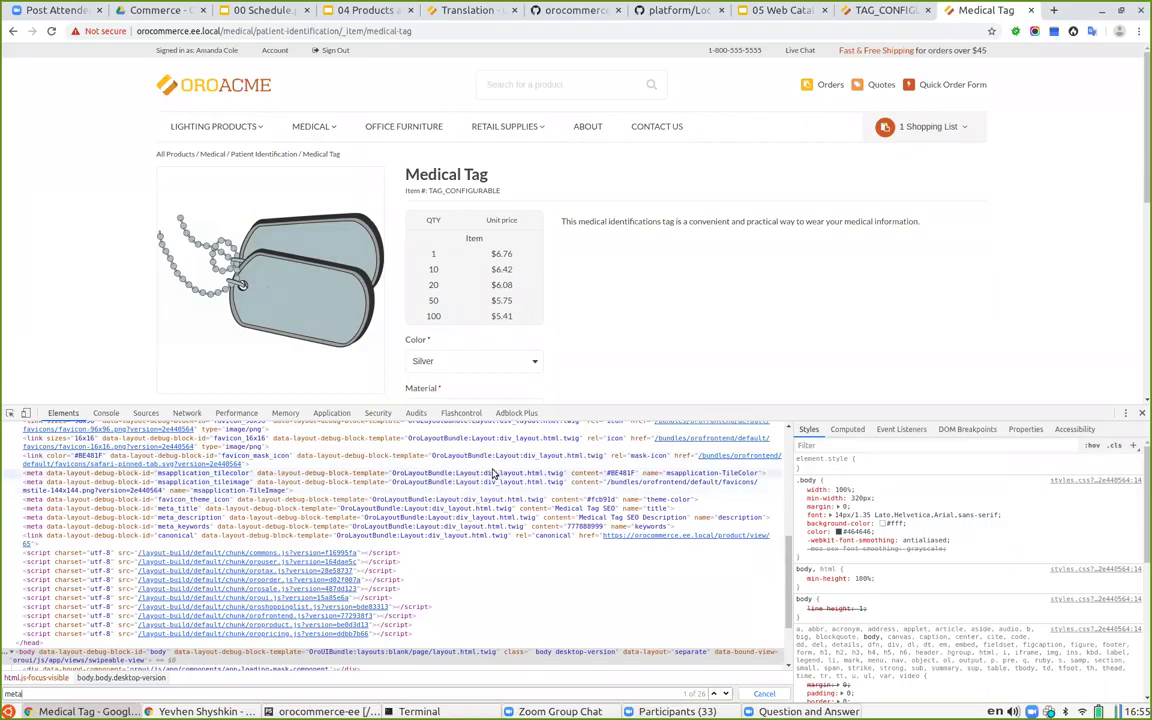
click(92, 509)
click(87, 518)
click(87, 528)
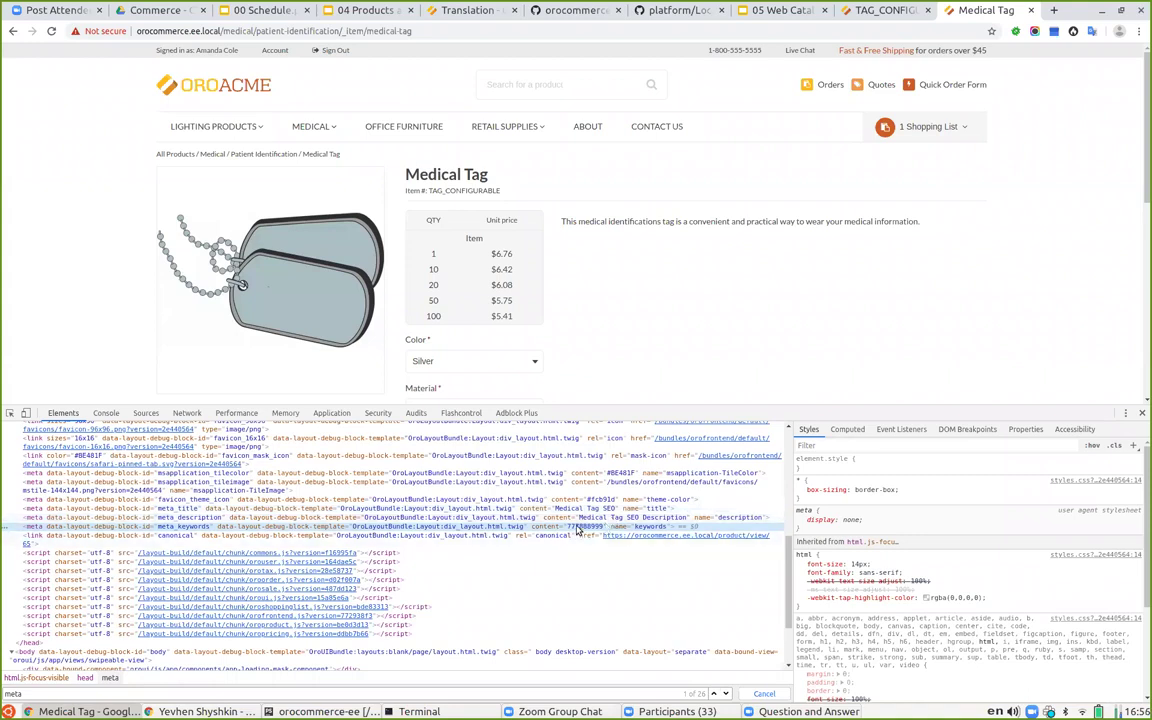
Step: Search the storefront for the meta keyword 777888999 and review the search results
click(517, 87)
key(ctrl+v)
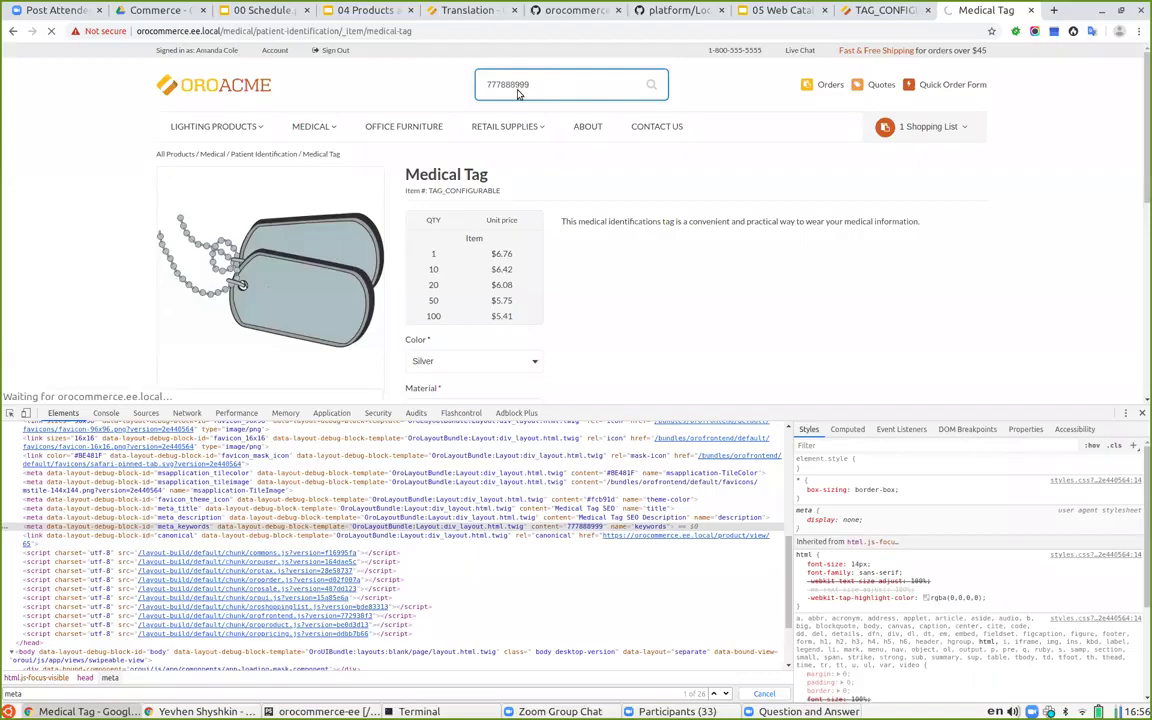
scroll(483, 243, down, 3)
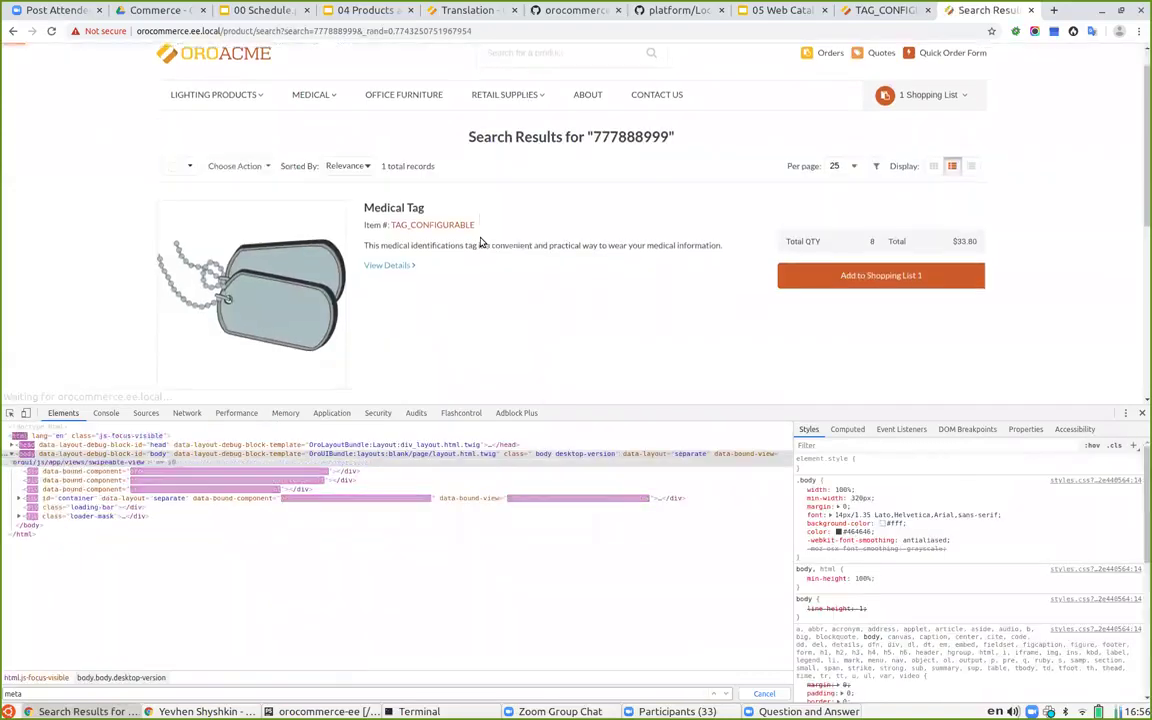
scroll(370, 165, down, 1)
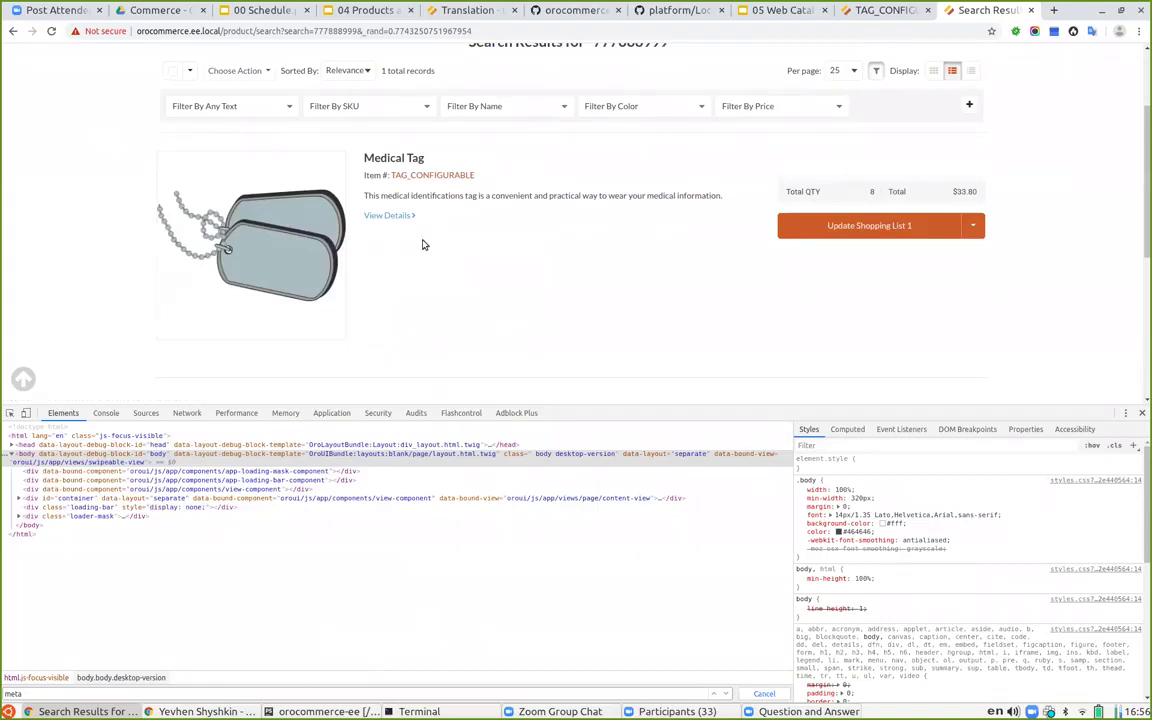
scroll(422, 244, up, 1)
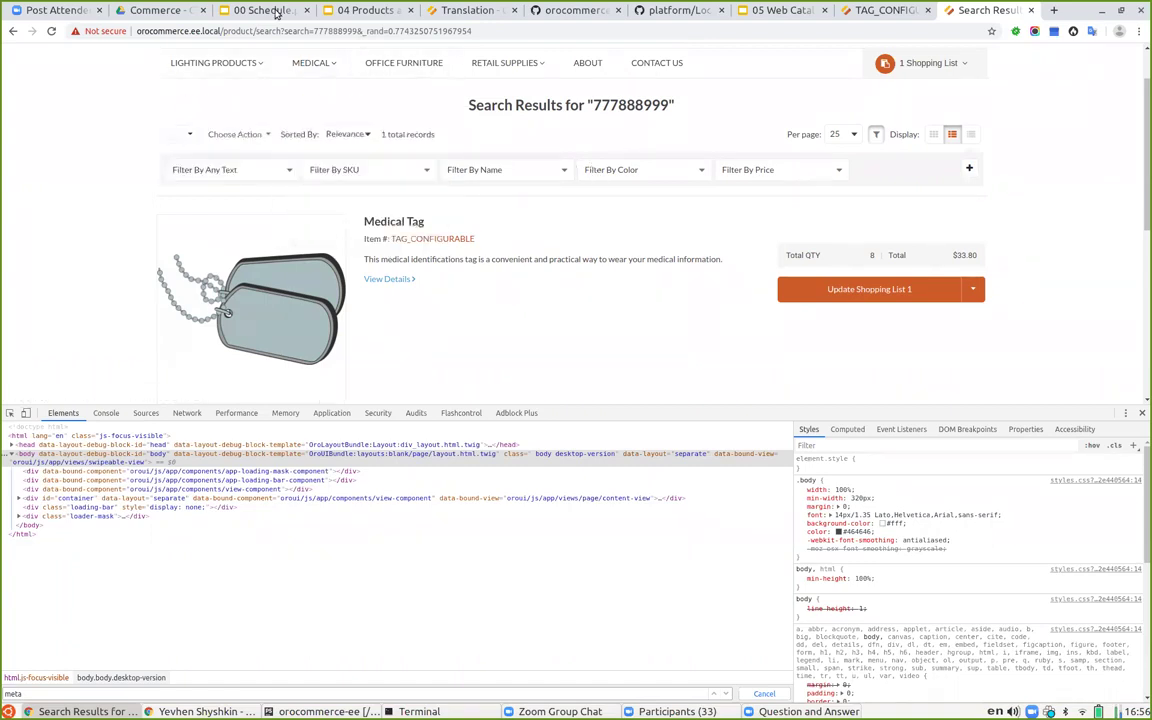
Step: Present the "Category and Product visibility" slide of the Products and Master Catalog deck, and leave the presentation
click(354, 9)
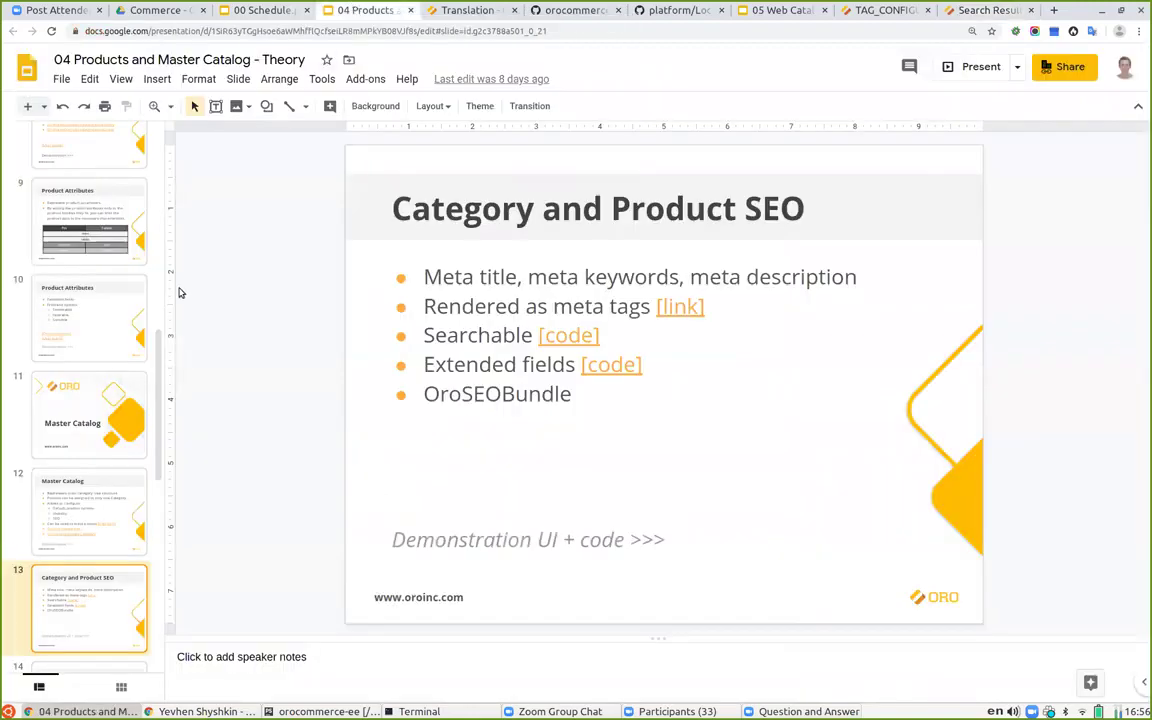
scroll(98, 424, down, 3)
click(95, 496)
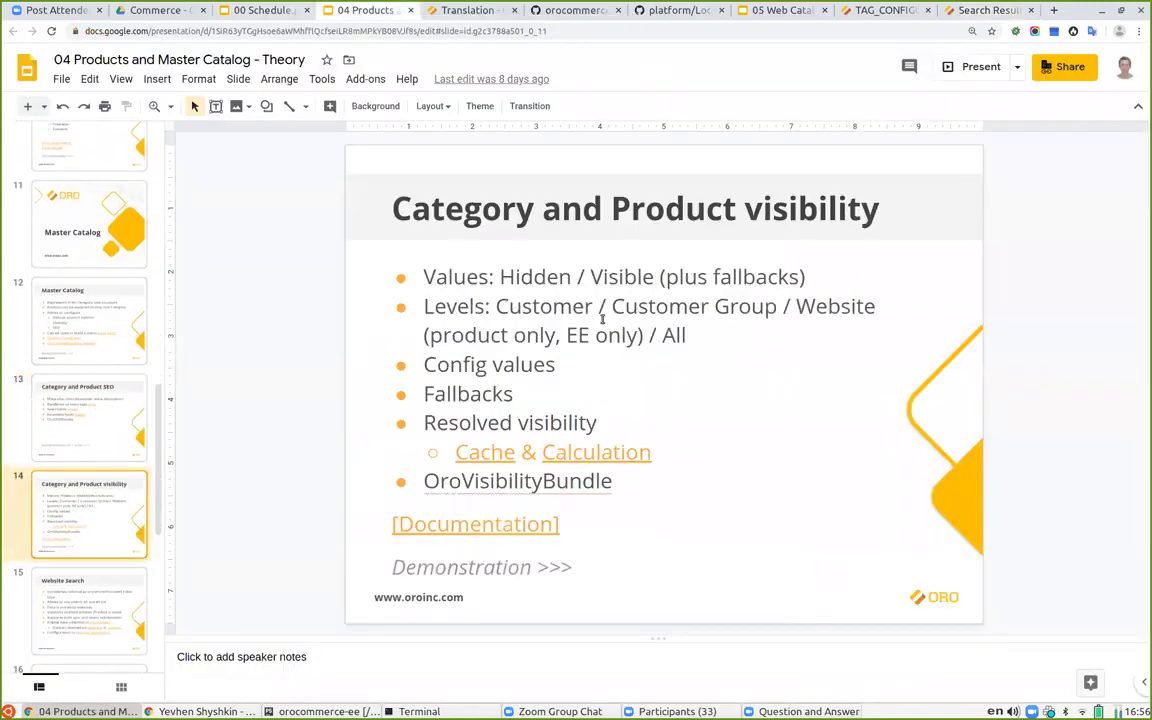
click(957, 72)
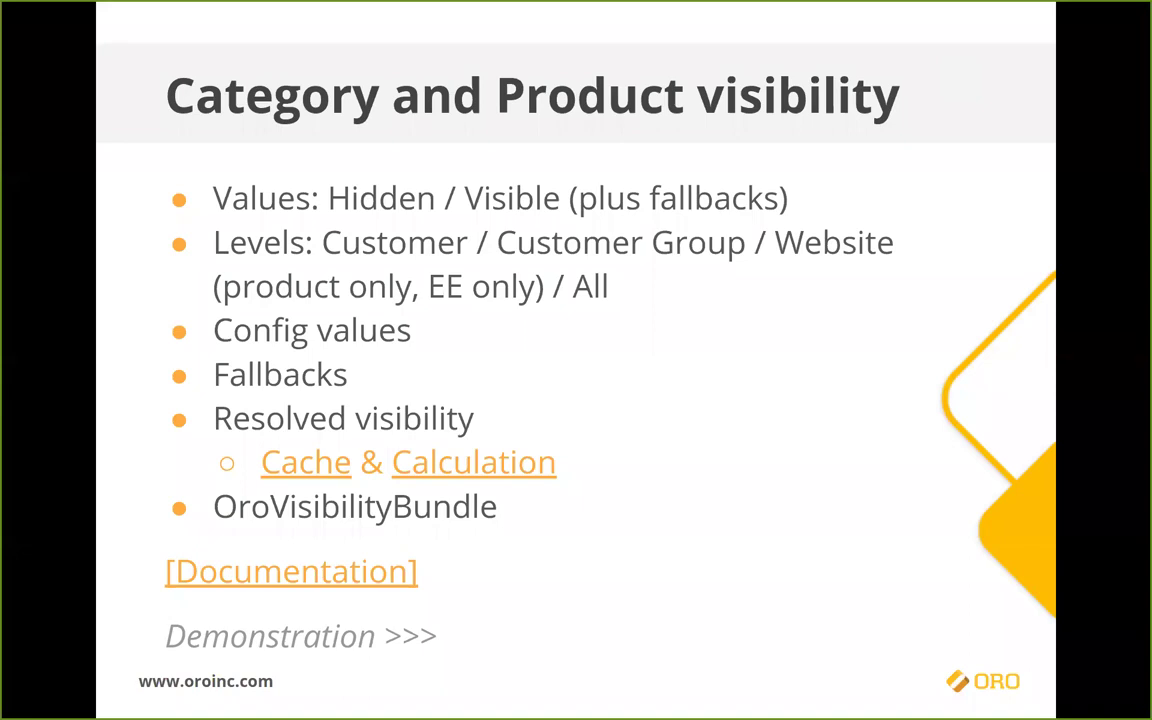
key(Escape)
Step: List the products of the Patient Identification category in the OroCommerce back-office
click(866, 10)
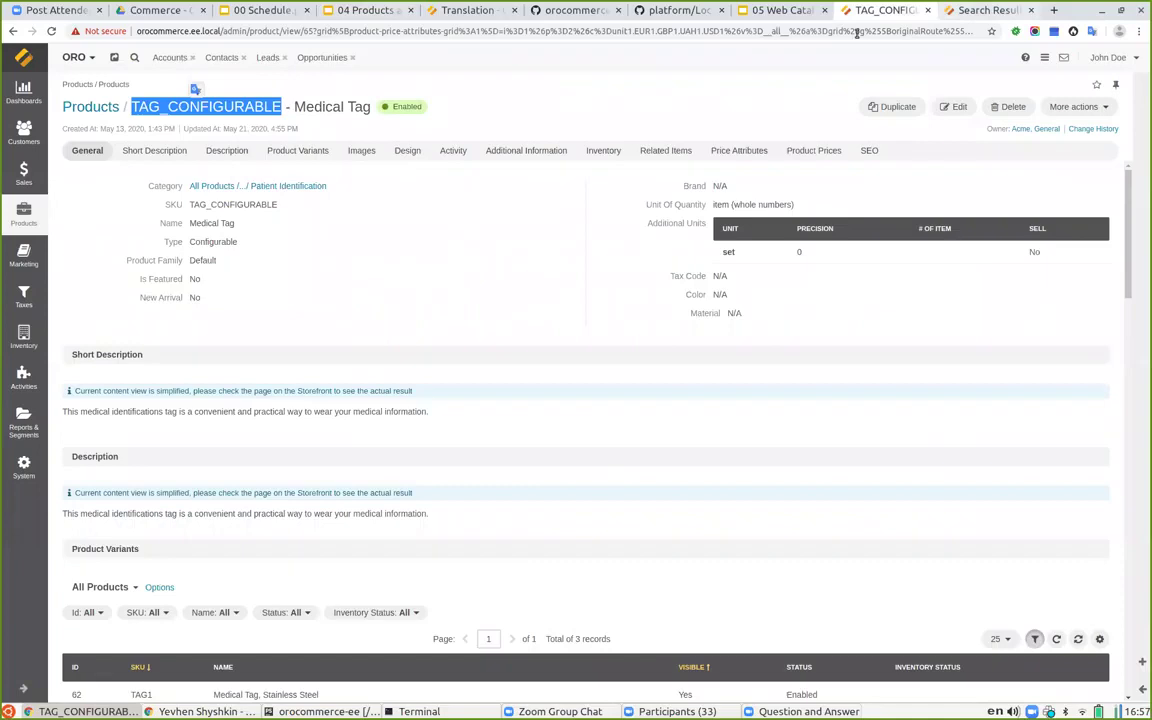
click(98, 114)
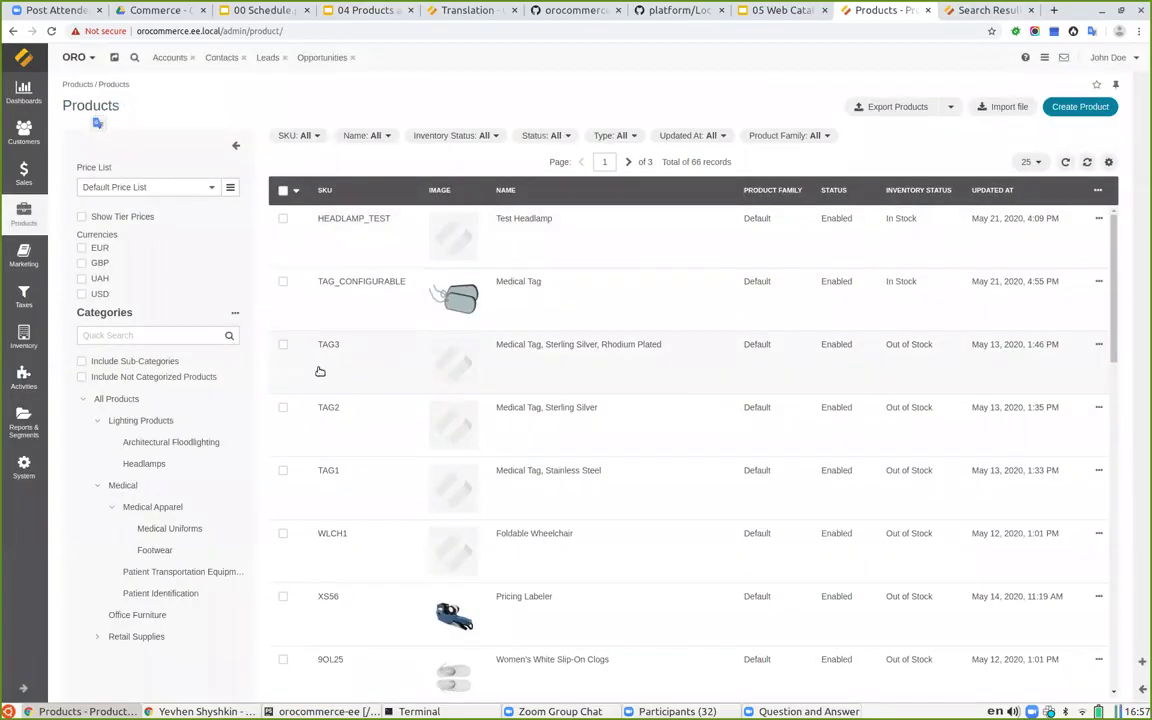
click(156, 596)
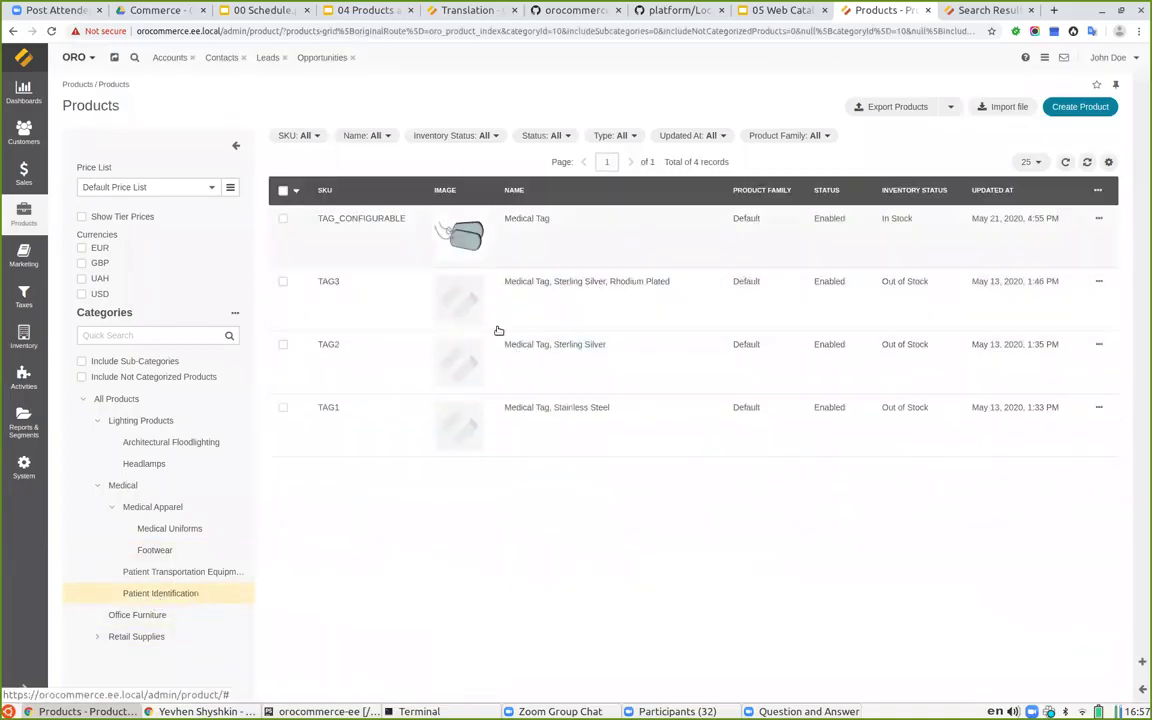
Step: Open the Patient Identification category under Medical on the storefront, close the developer tools and look through its products
click(988, 12)
mouse_move(220, 65)
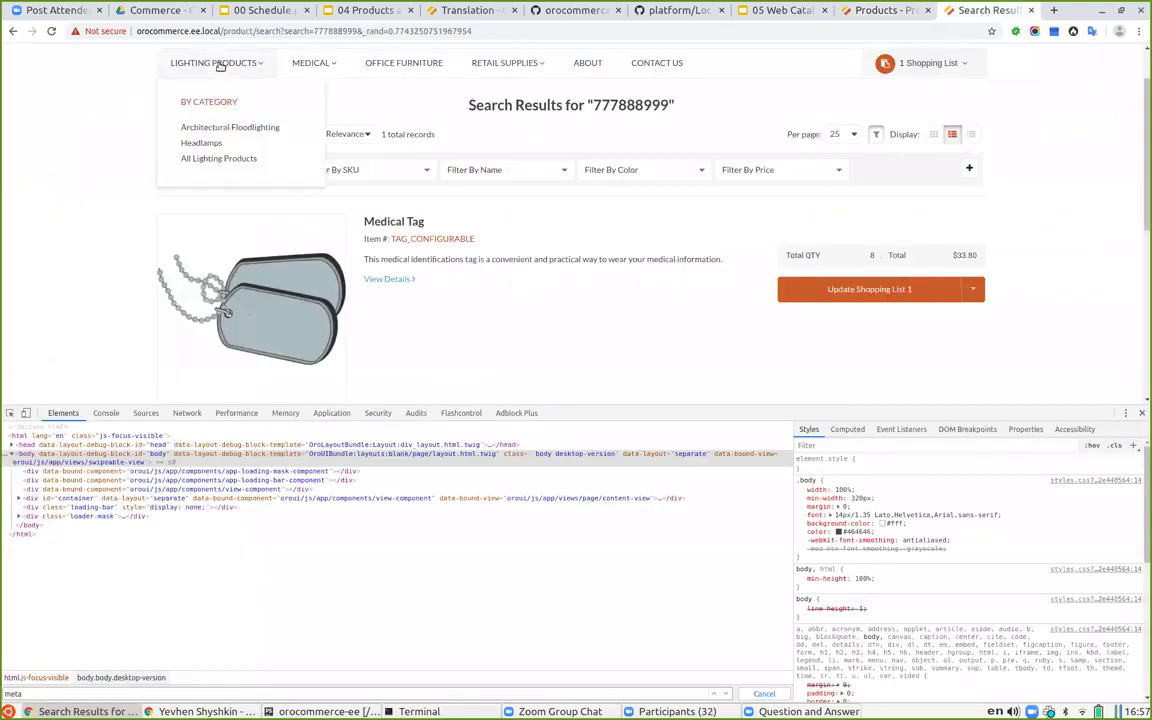
scroll(220, 65, up, 2)
mouse_move(314, 129)
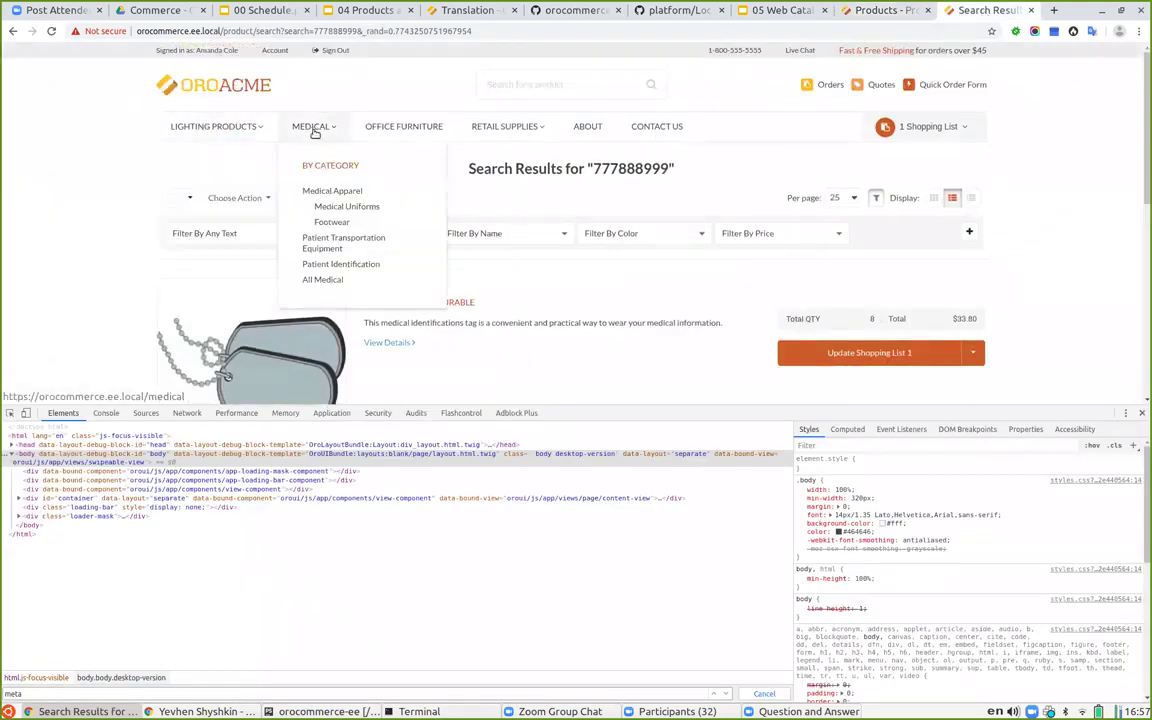
click(316, 266)
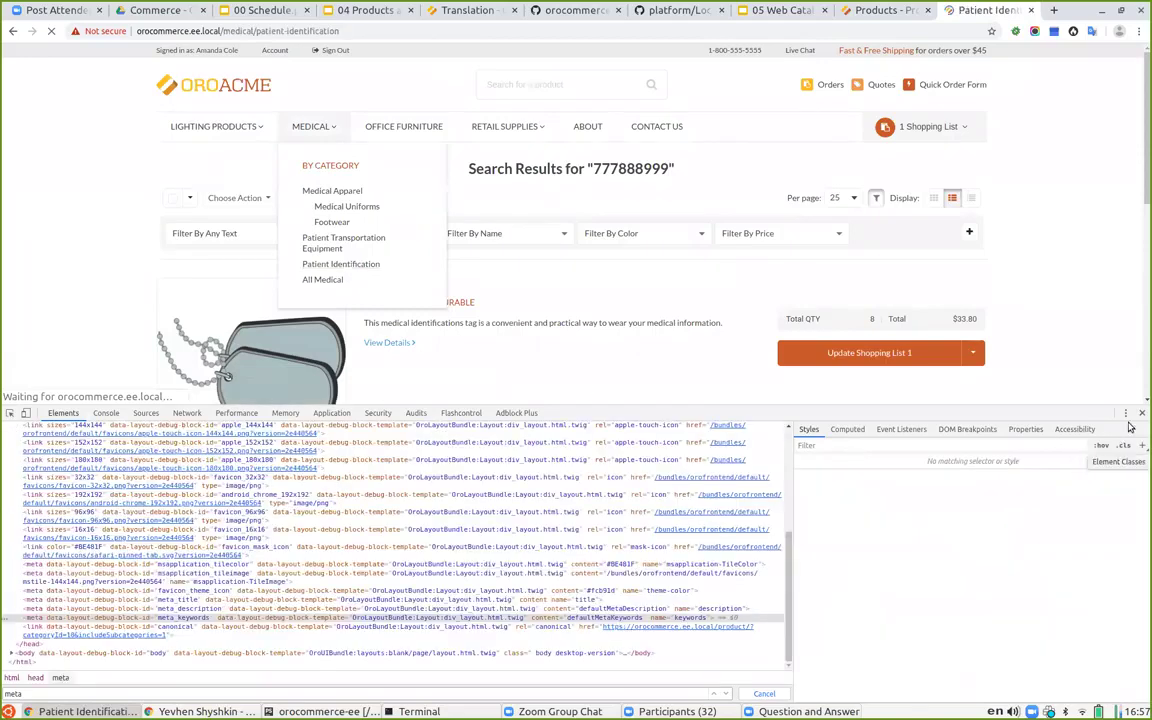
click(1142, 412)
scroll(600, 340, down, 5)
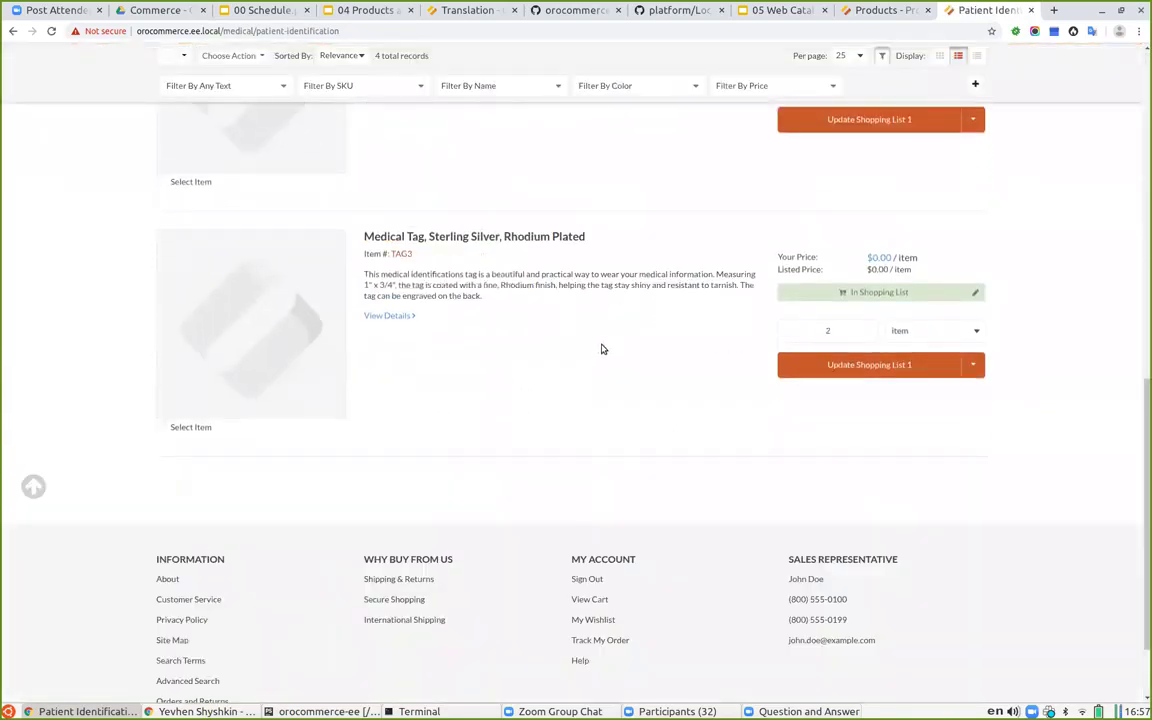
scroll(598, 350, up, 10)
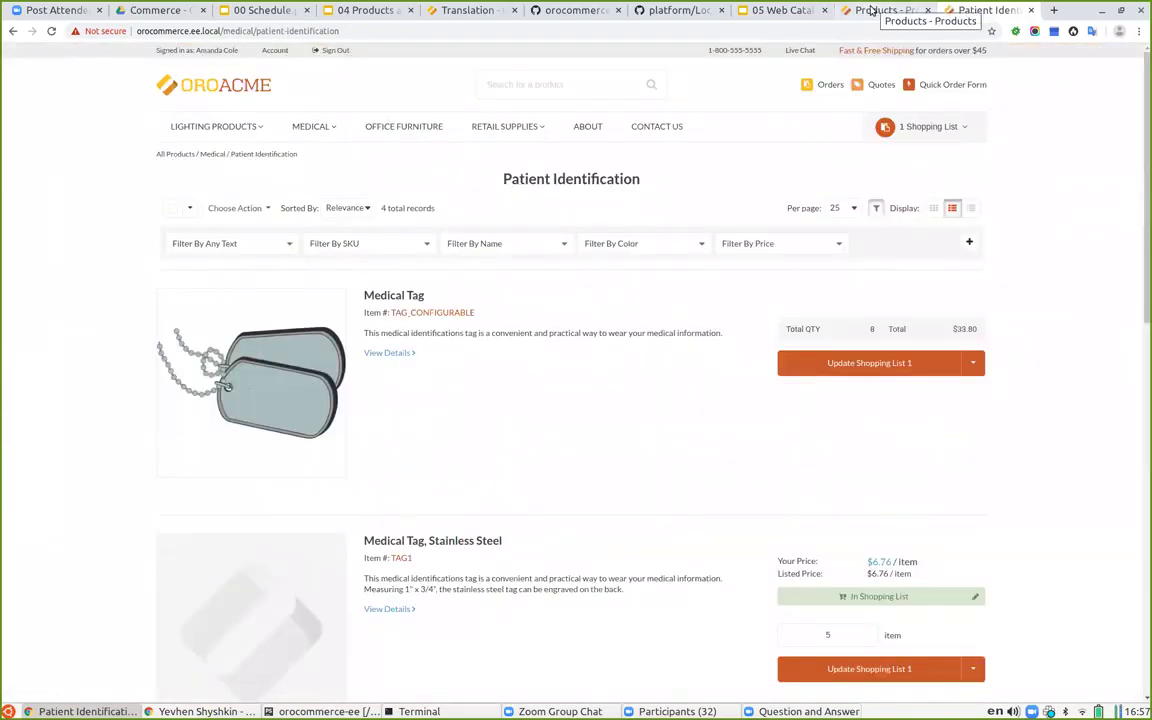
Step: Find the Patient Identification category in the back-office Master Catalog by searching for "iden", and open it for editing
click(872, 10)
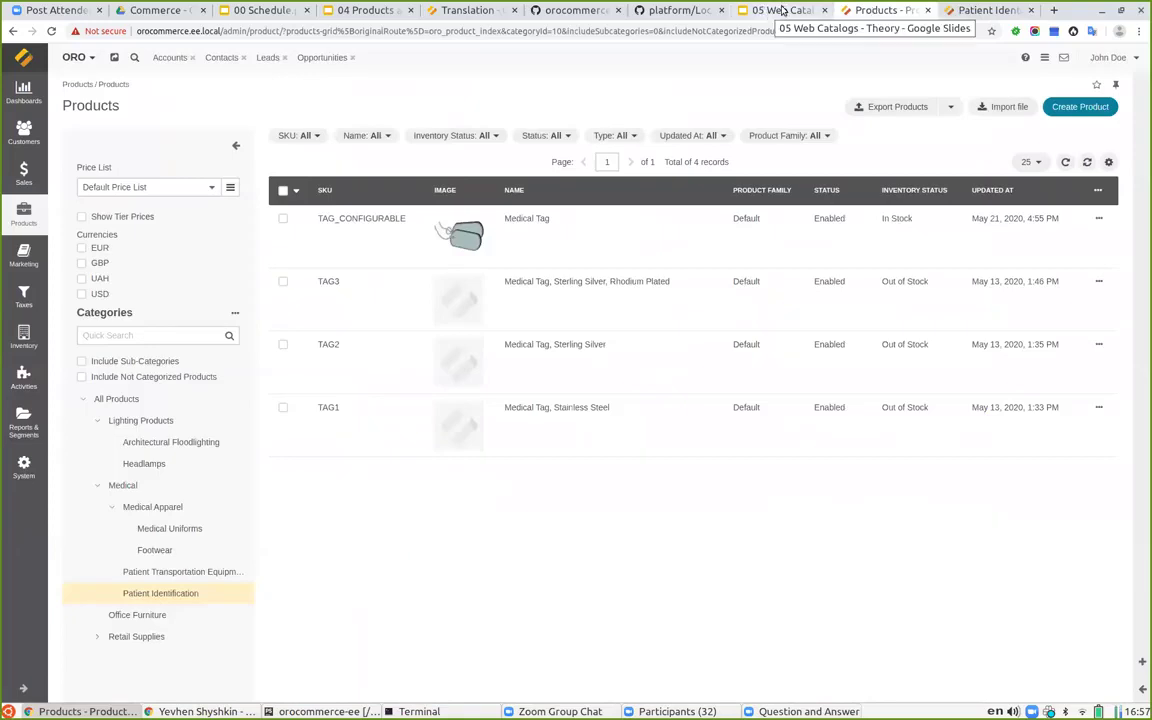
click(23, 213)
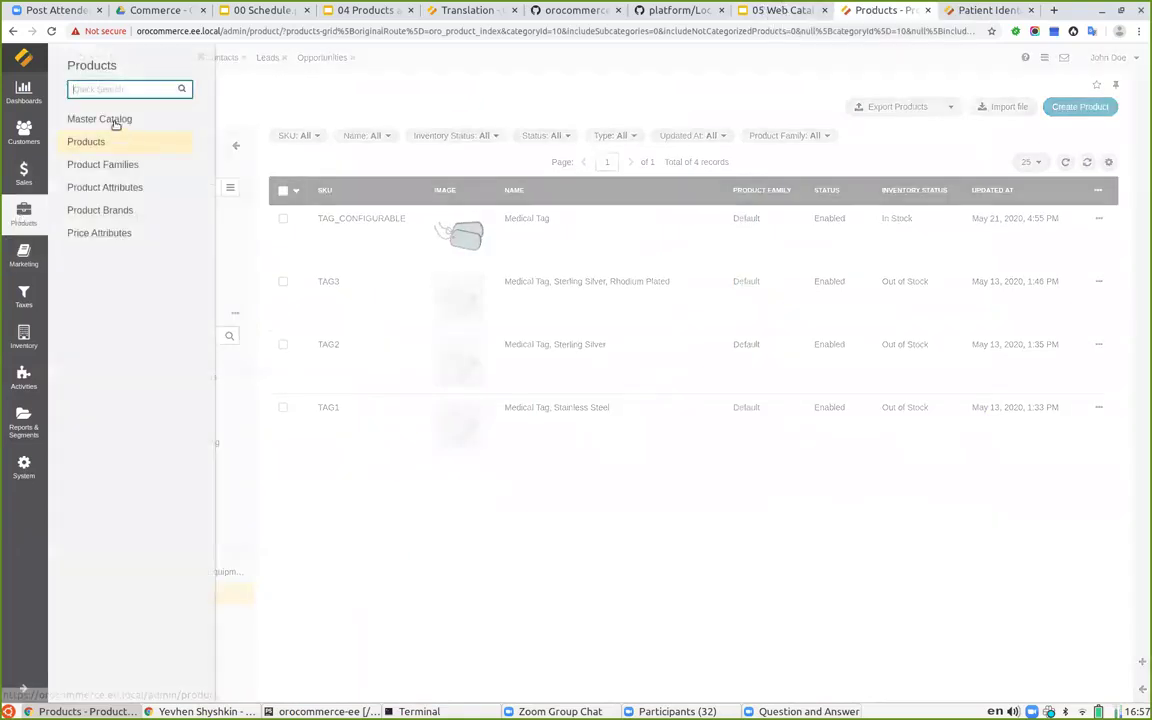
click(116, 120)
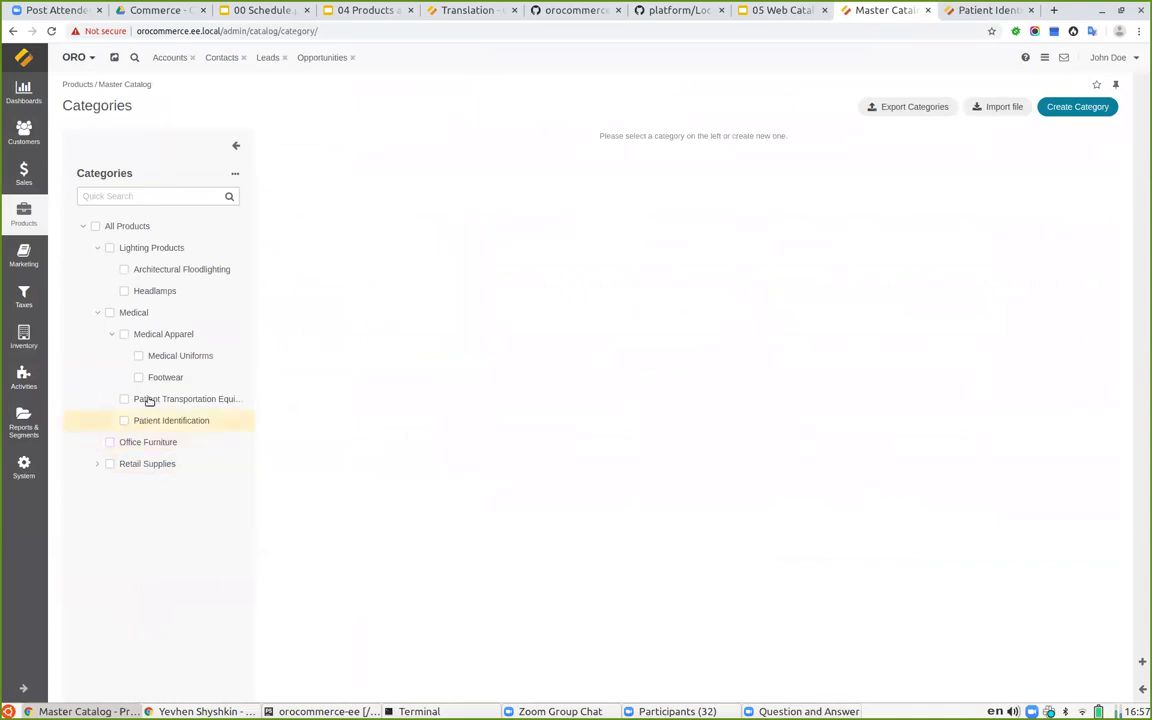
click(142, 193)
text(l)
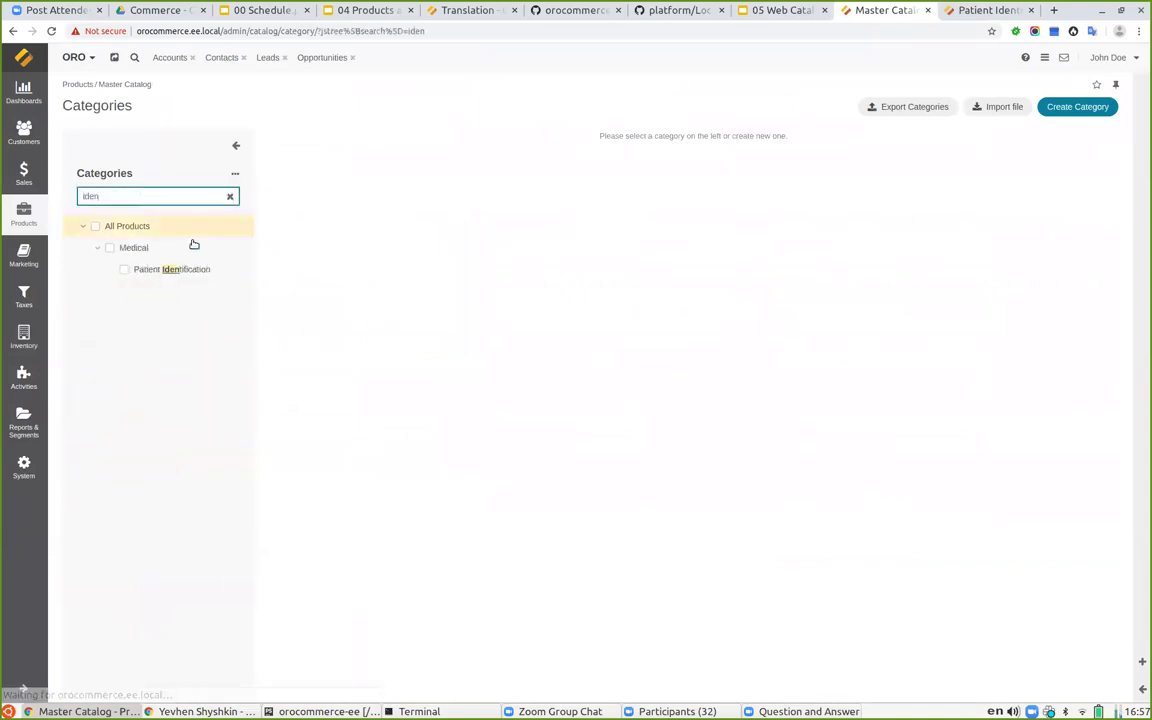
click(174, 268)
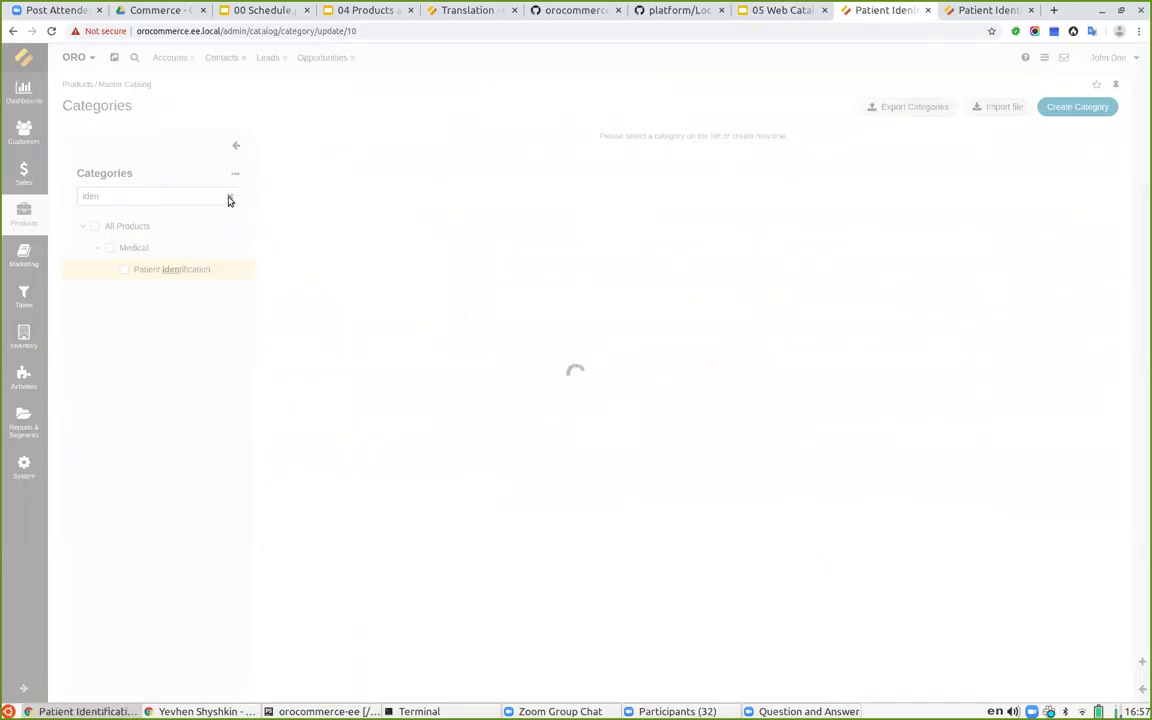
Step: Set the Patient Identification category's Visibility to All to Hidden and save the category
scroll(540, 476, down, 3)
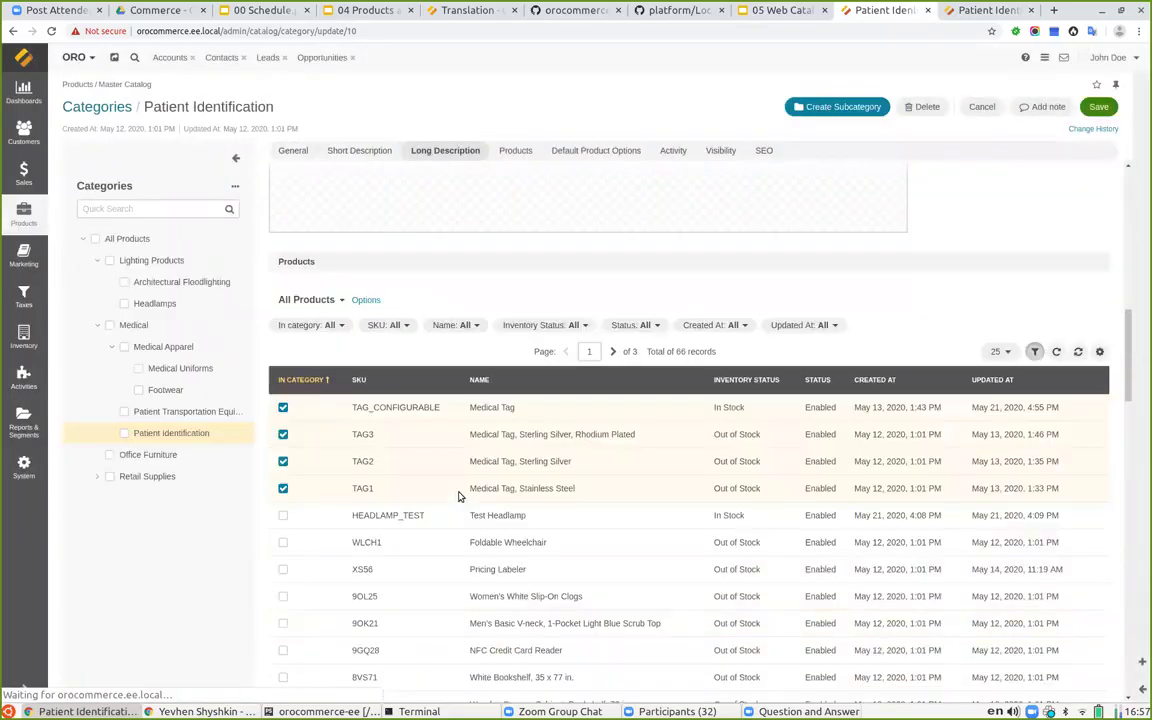
scroll(470, 400, down, 8)
click(716, 151)
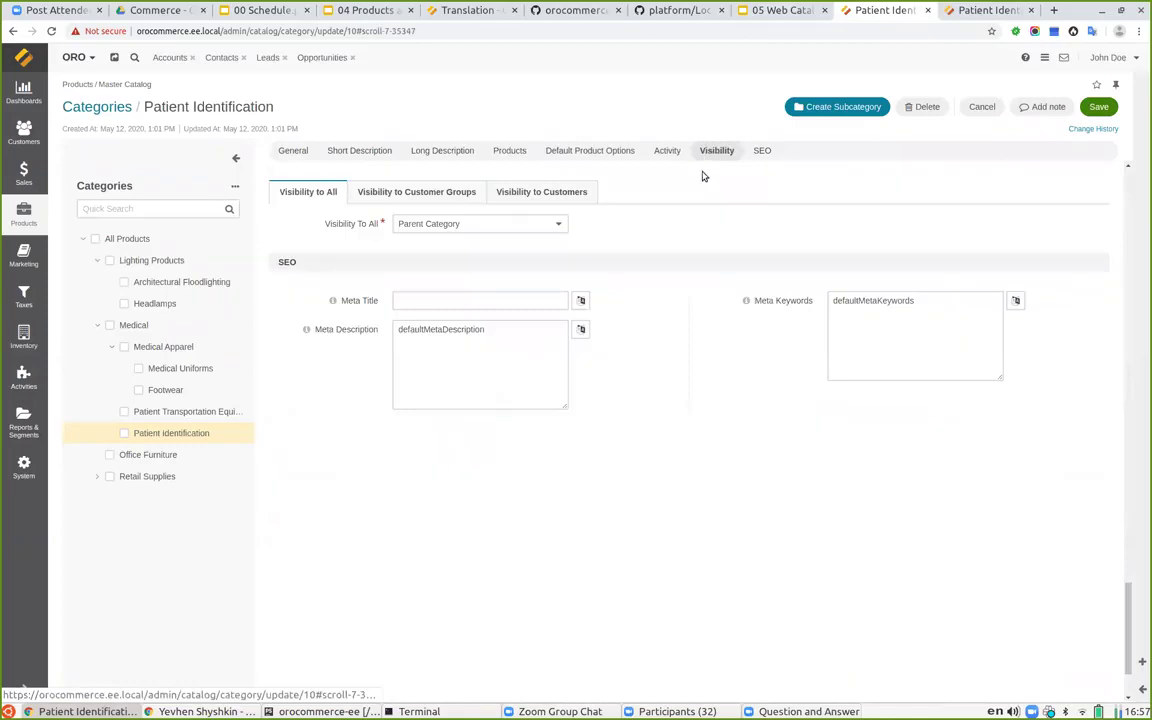
click(427, 224)
click(433, 261)
click(1091, 109)
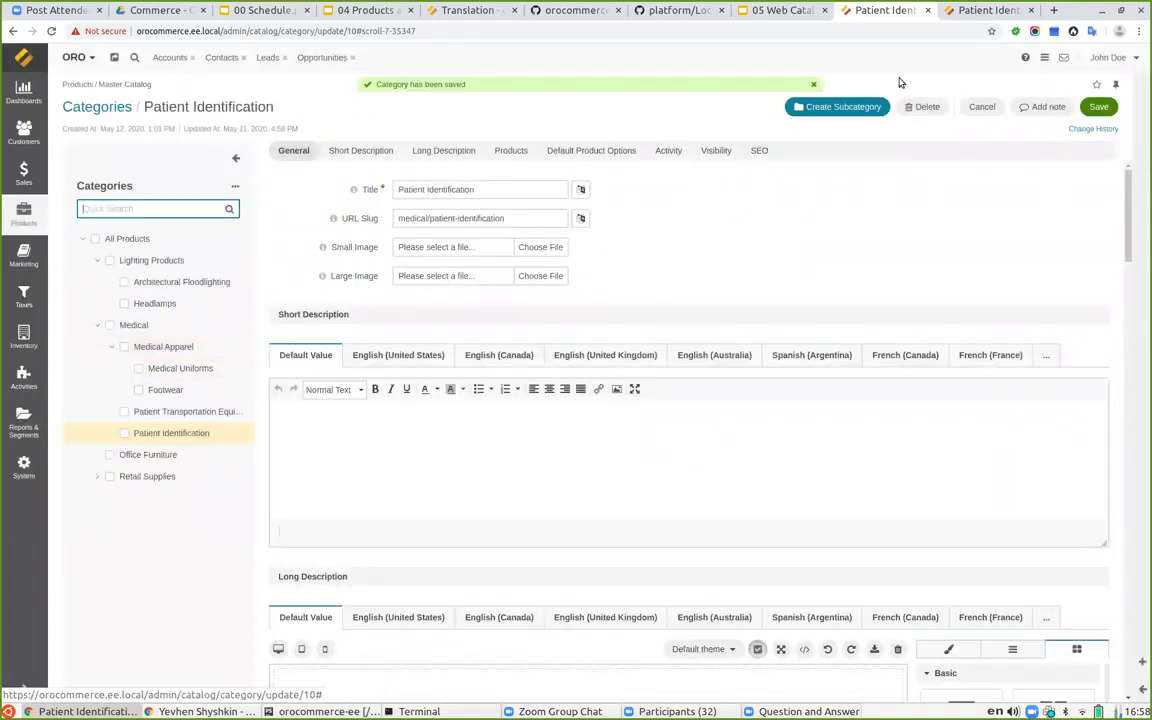
Step: Check the category menus from the storefront home page and search the products for "tag"
click(965, 10)
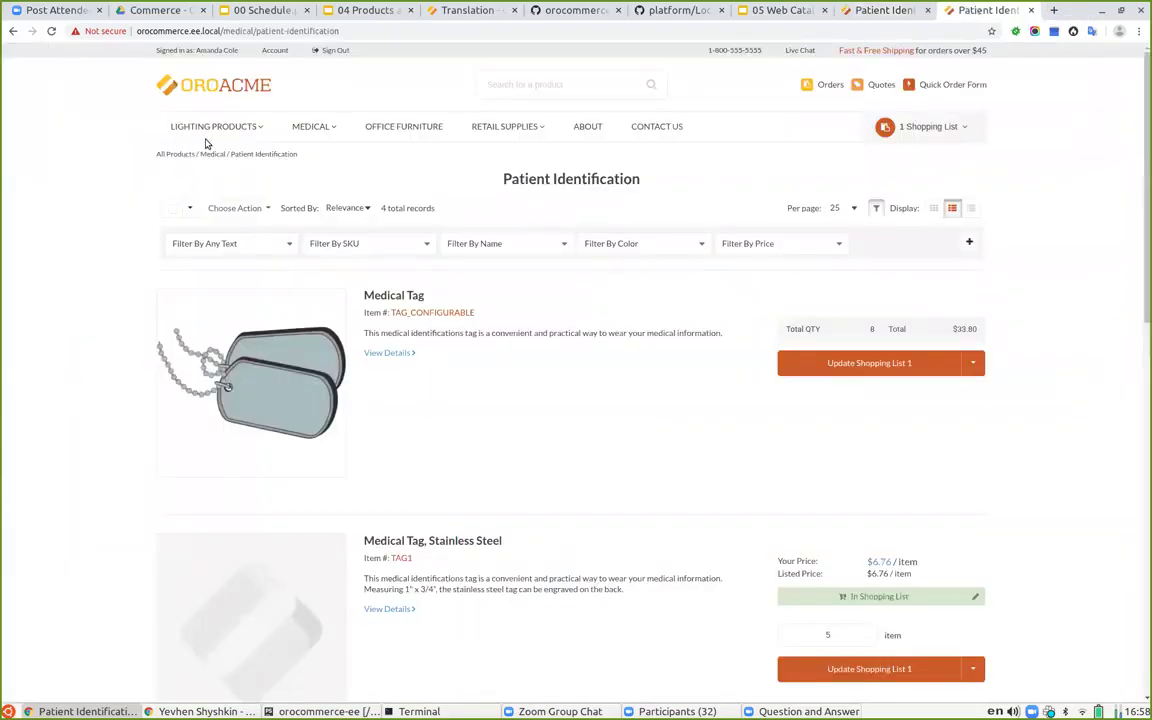
click(205, 85)
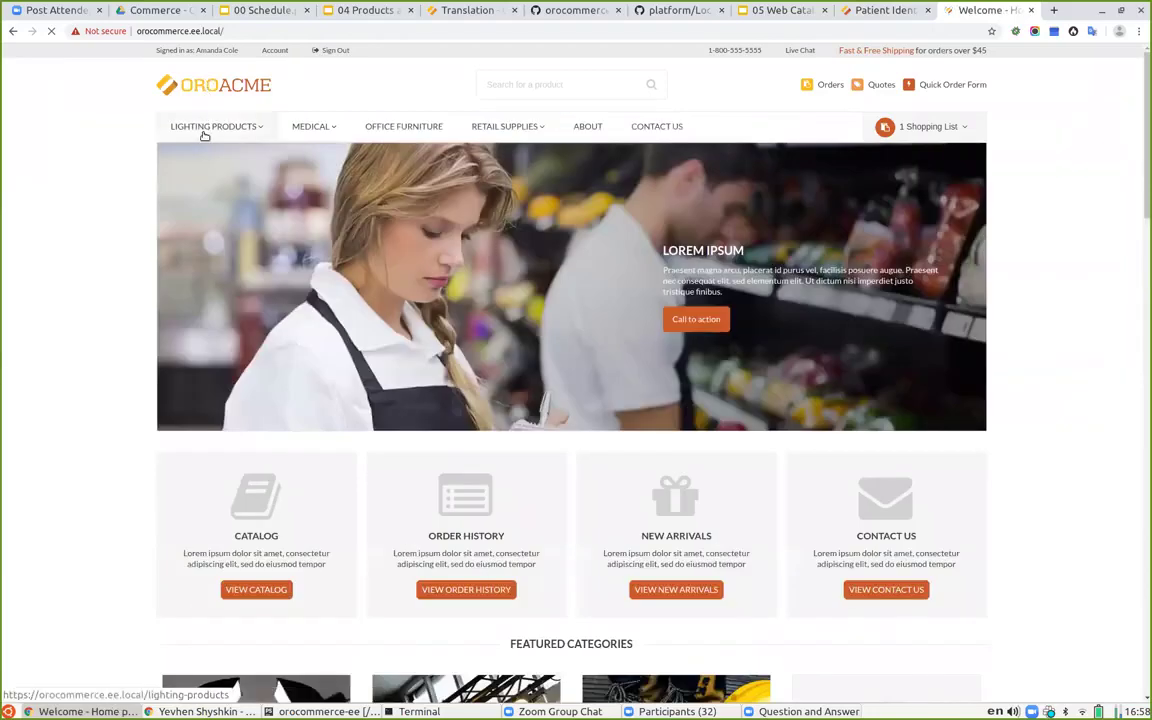
mouse_move(321, 128)
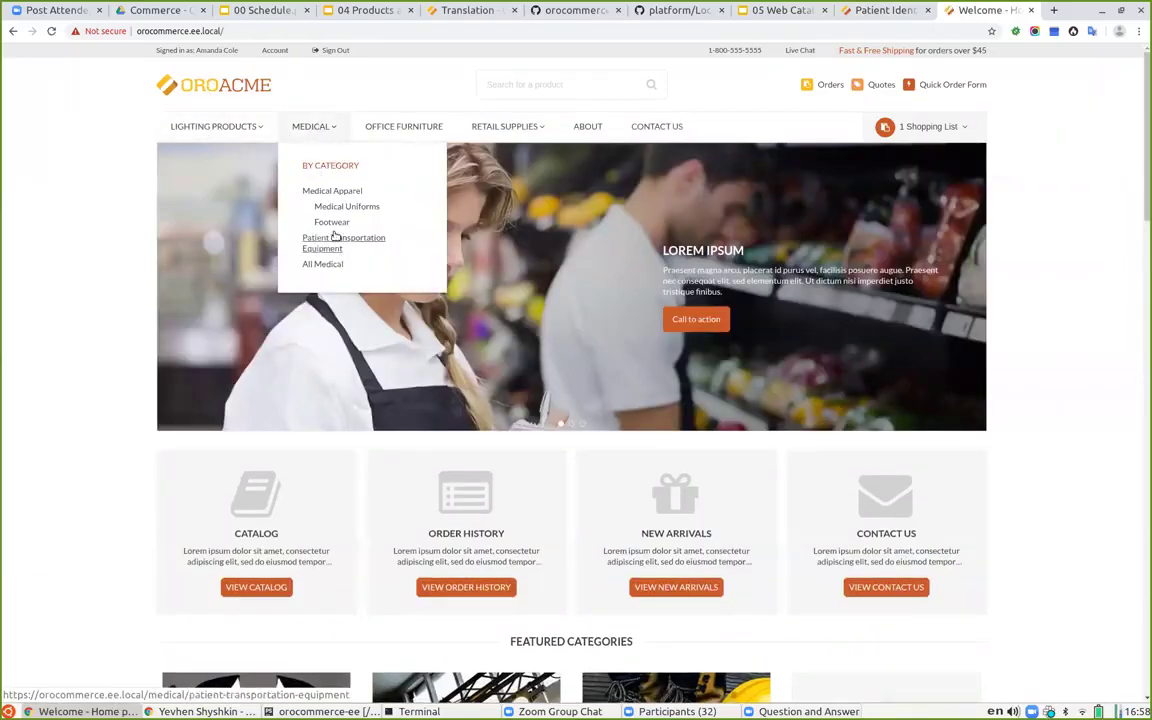
mouse_move(228, 133)
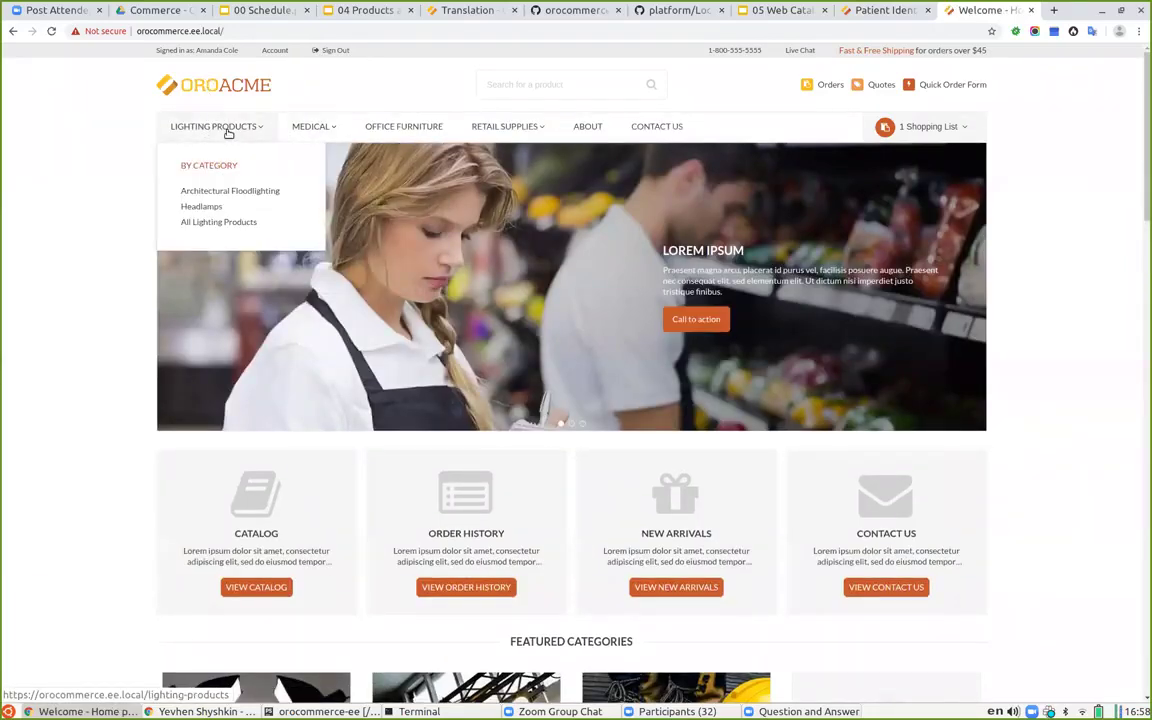
click(528, 85)
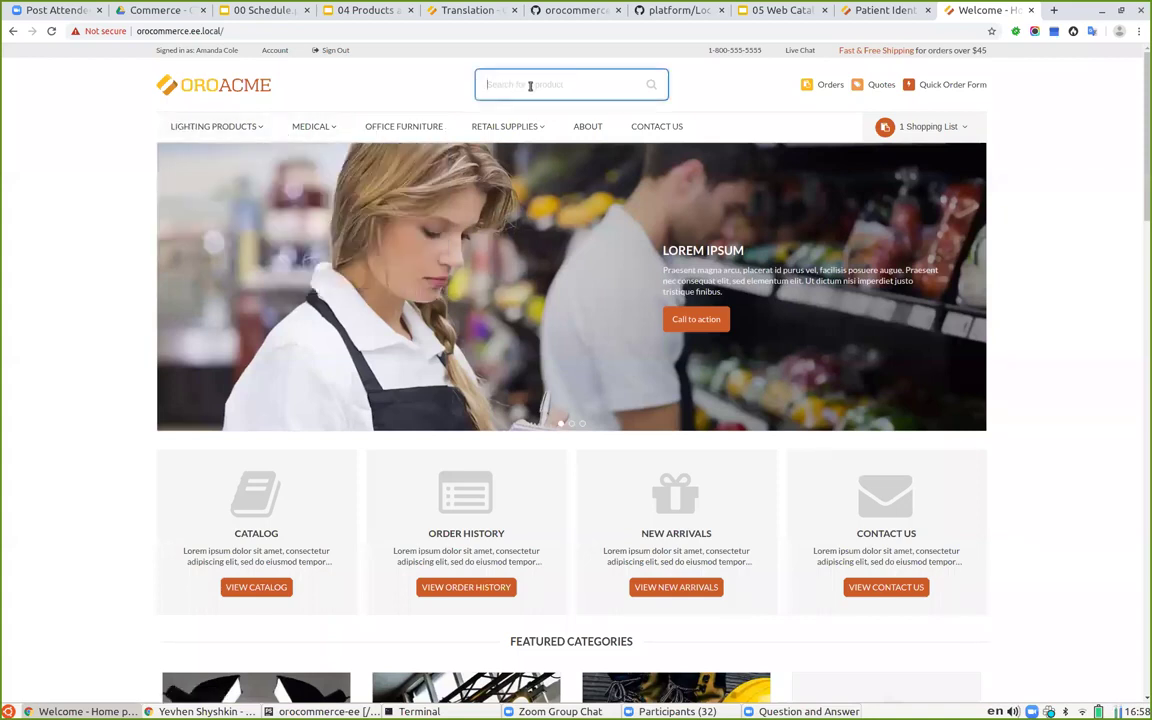
text(tag)
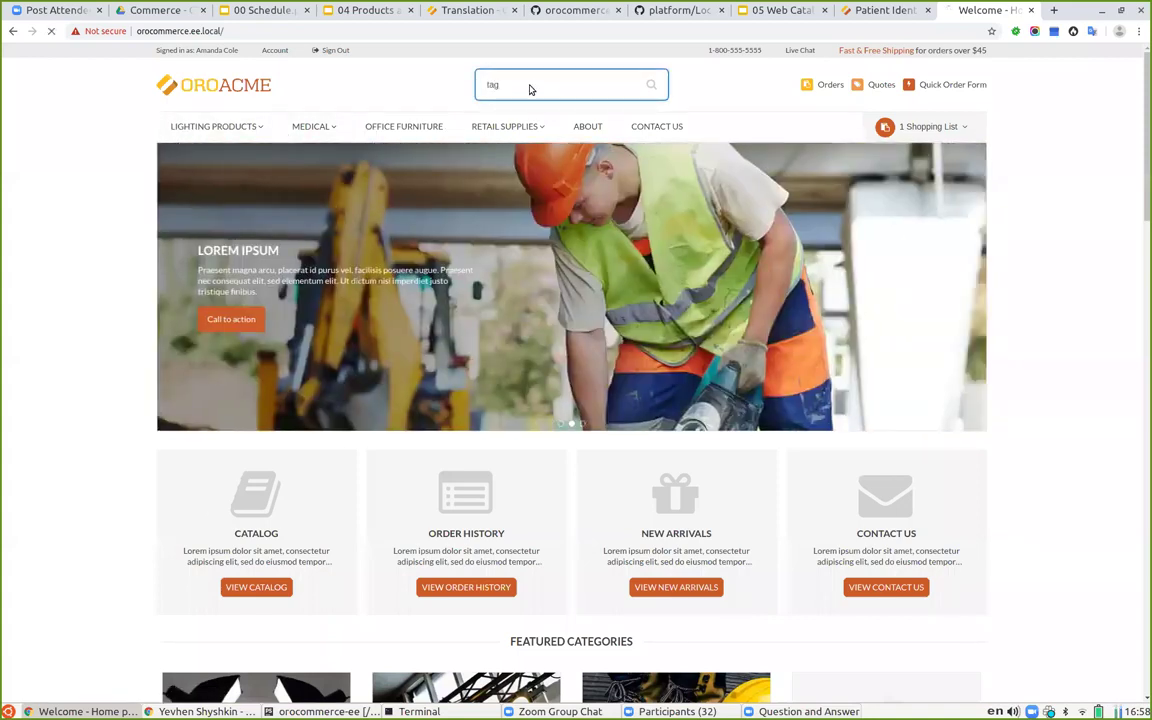
key(Return)
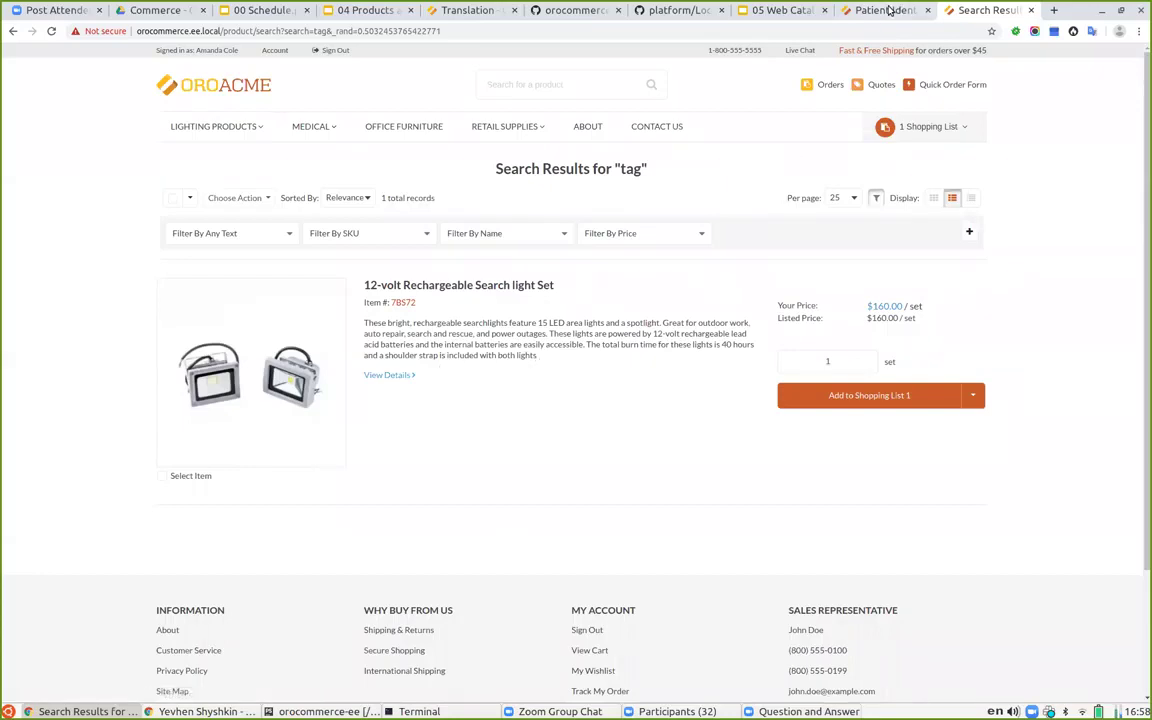
Step: Set the Patient Identification category's Visibility to All to Visible in the back-office and save the category
click(885, 10)
scroll(440, 468, down, 15)
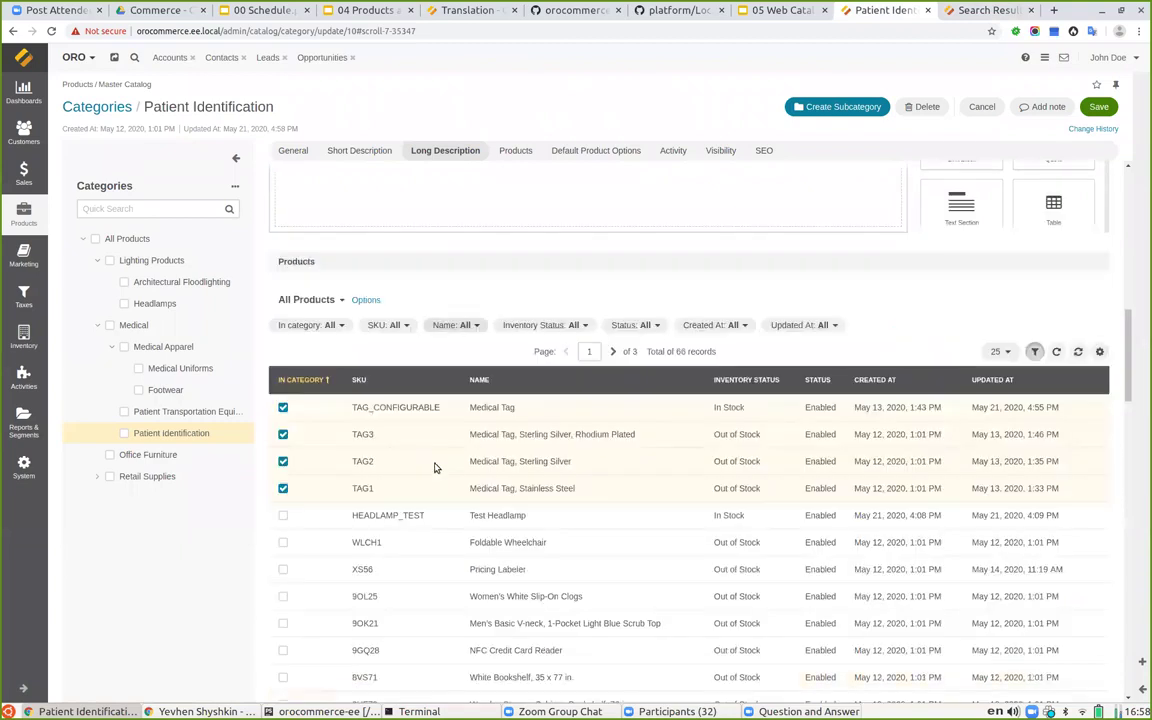
scroll(437, 421, down, 3)
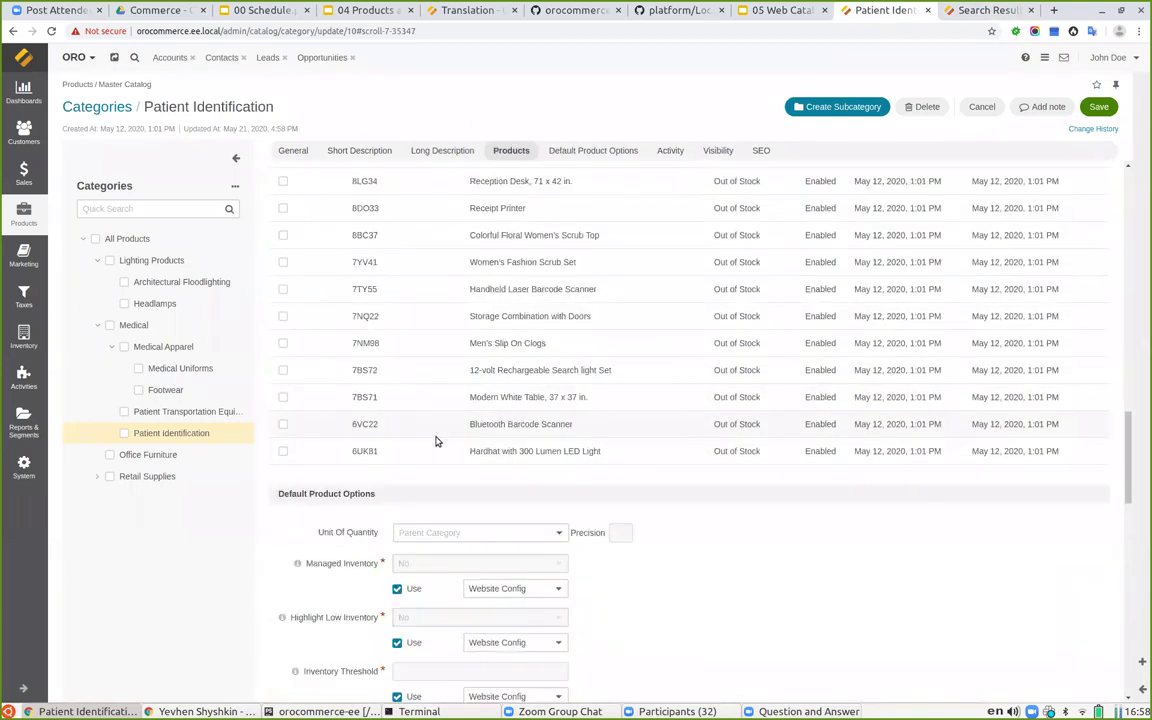
scroll(437, 441, down, 8)
click(413, 380)
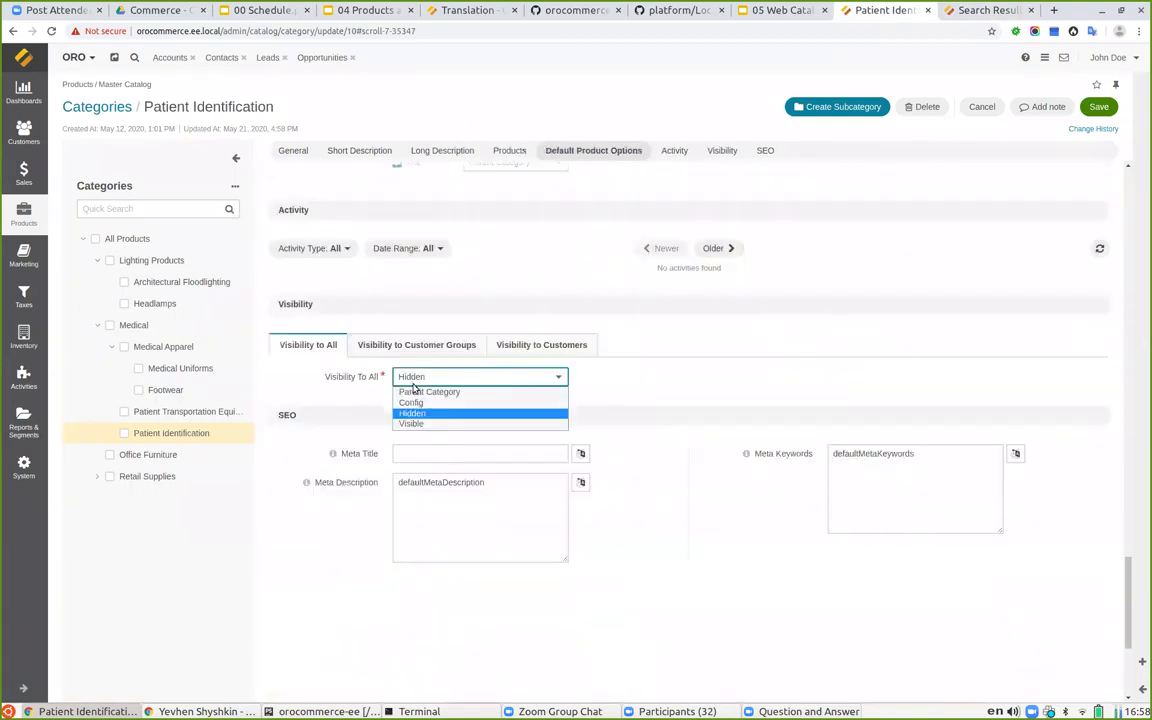
click(432, 424)
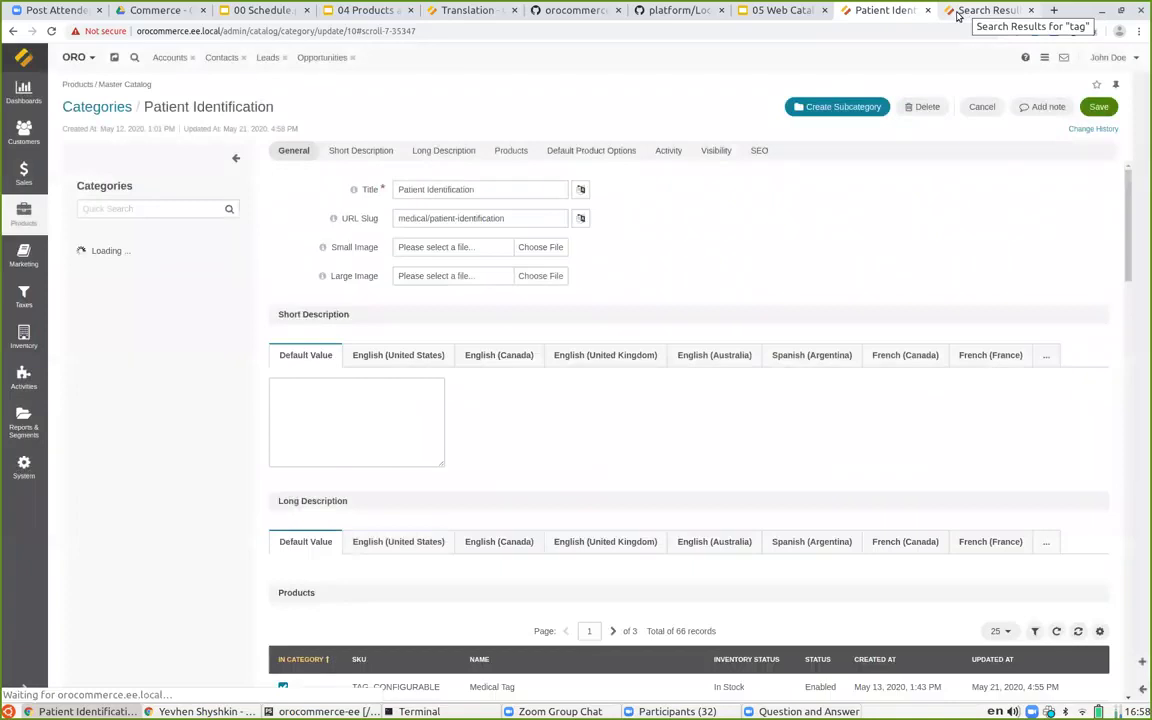
Step: Reload the storefront search for "tag" and examine the listed products and the main category menu
click(958, 13)
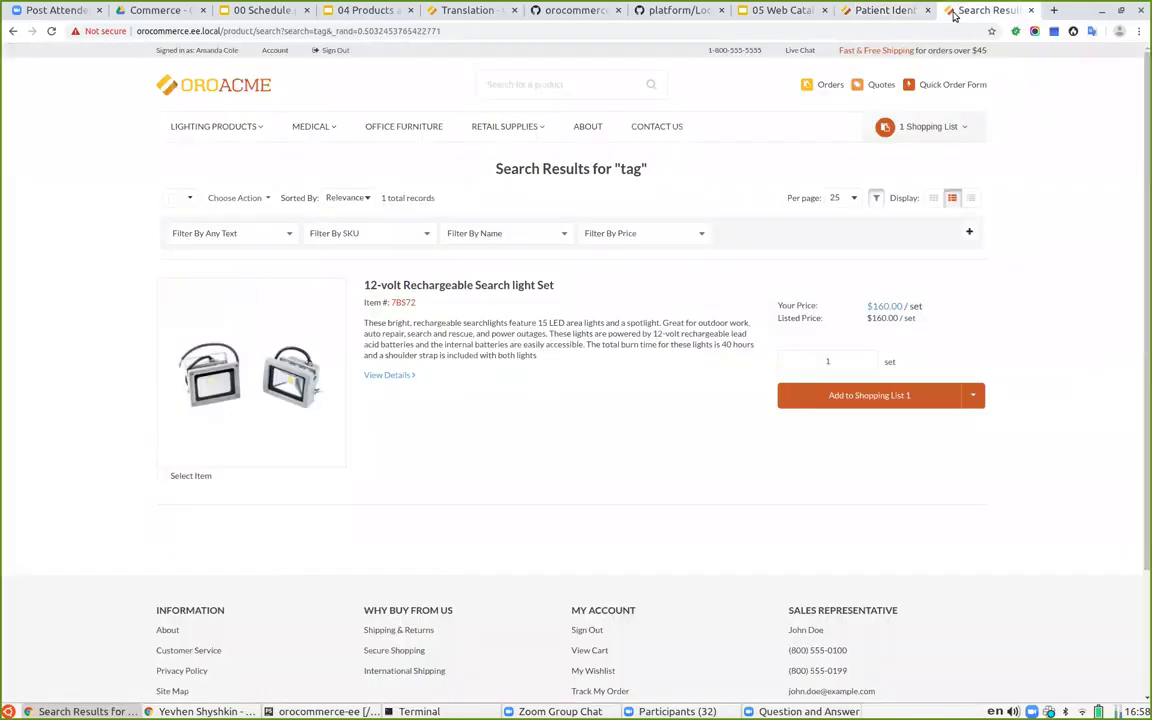
key(F5)
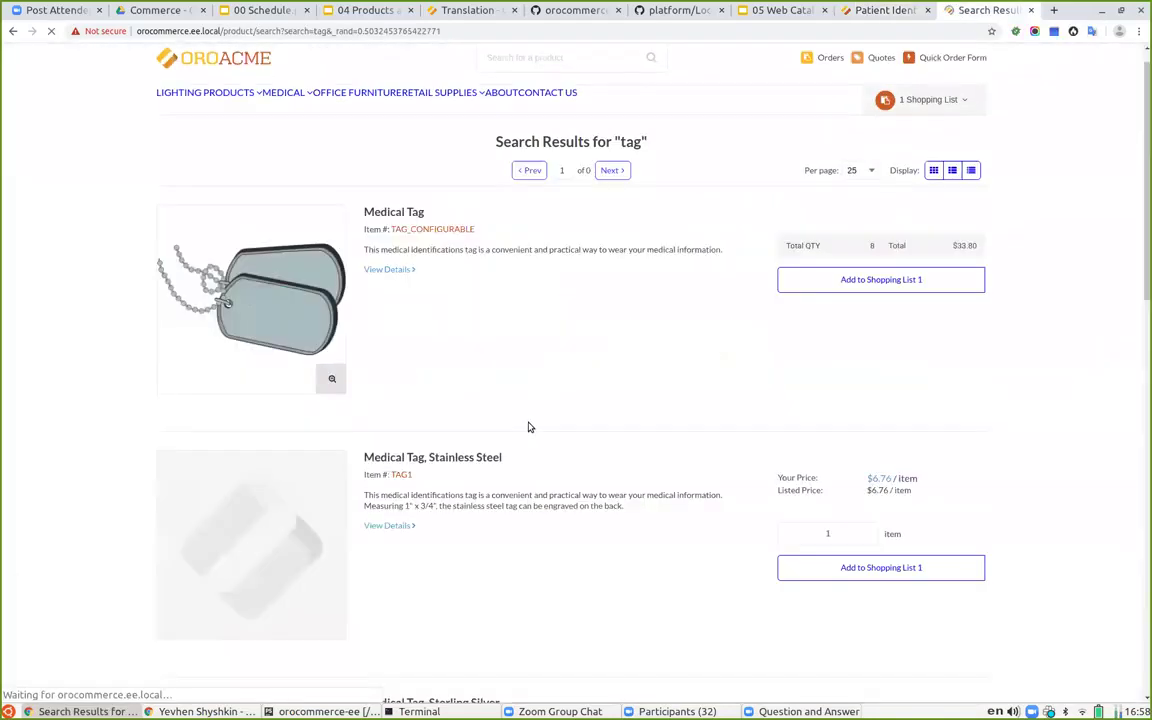
scroll(520, 420, down, 2)
scroll(508, 398, down, 8)
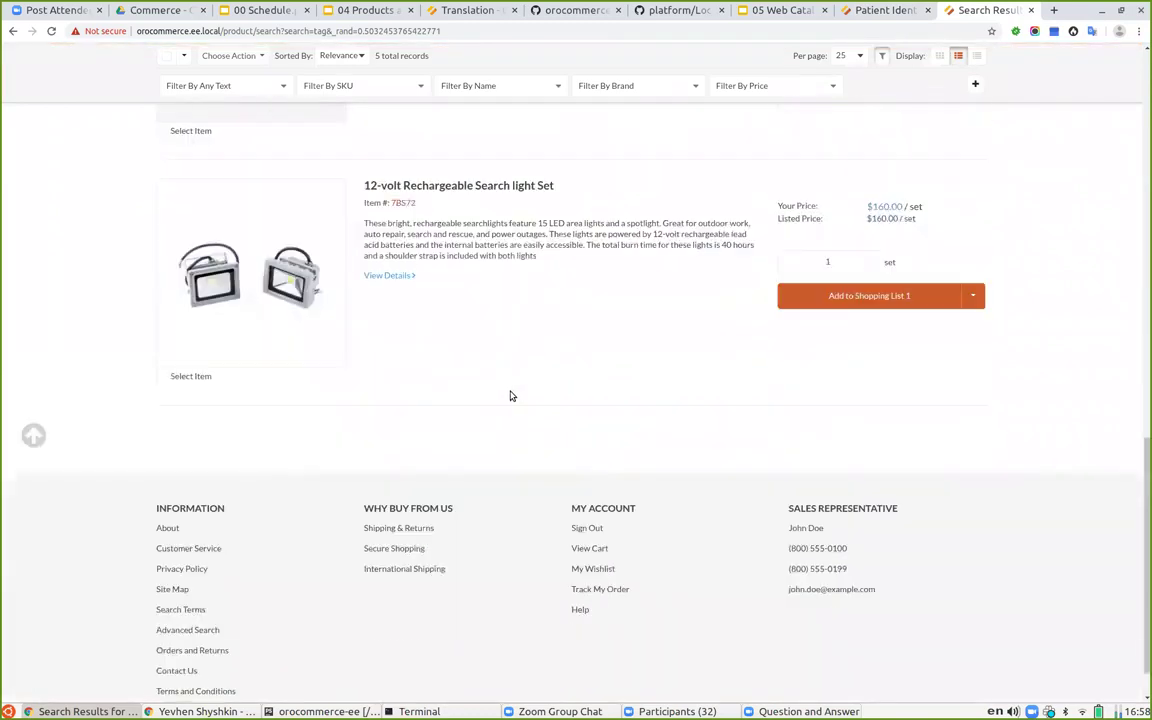
scroll(508, 398, up, 8)
scroll(504, 399, up, 3)
mouse_move(309, 122)
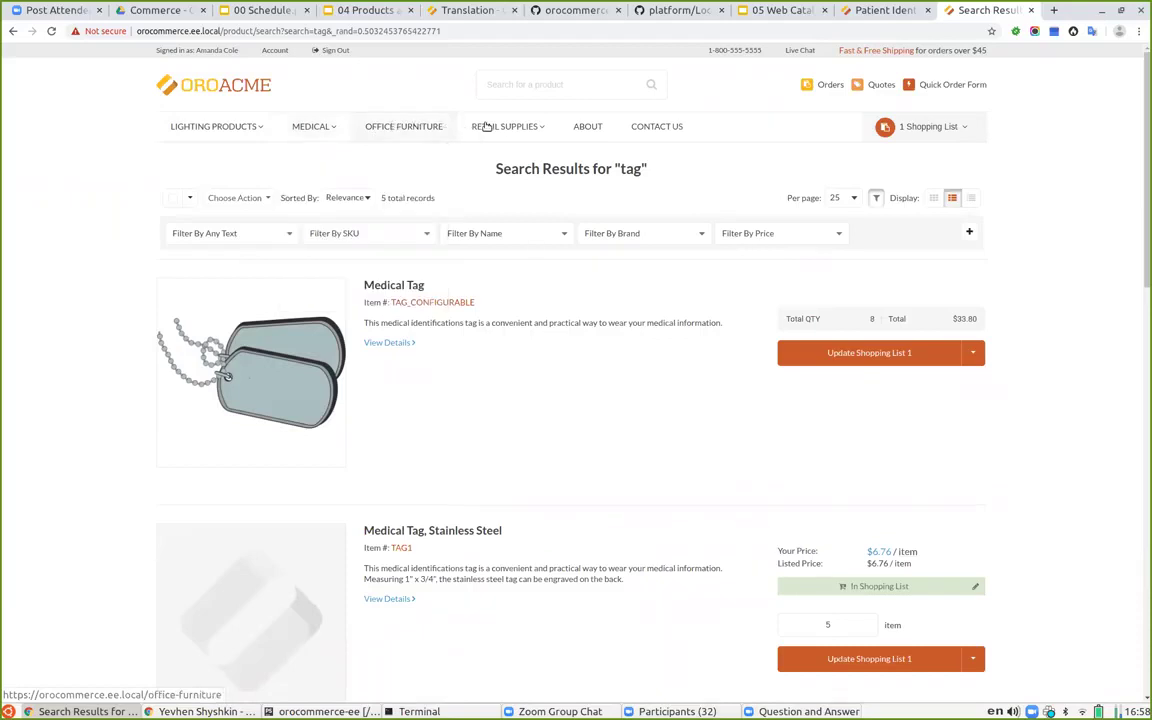
mouse_move(465, 131)
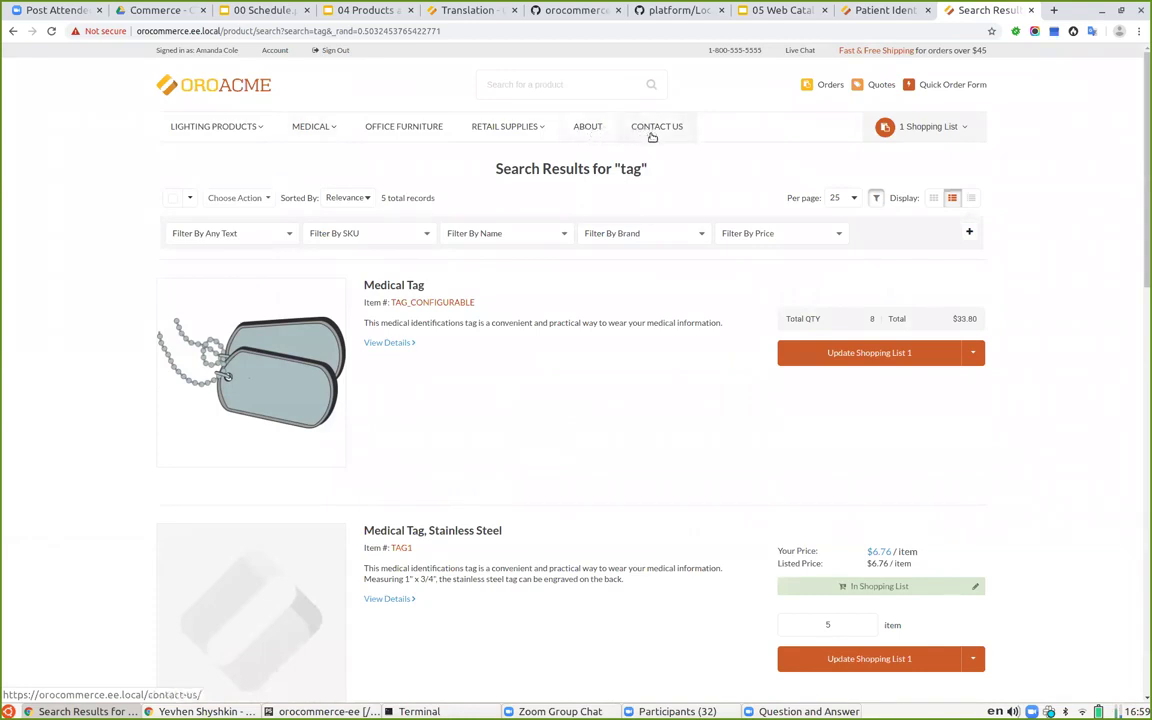
Step: Open the visibility settings of the HEADLAMP_TEST product from the back-office product list
click(793, 12)
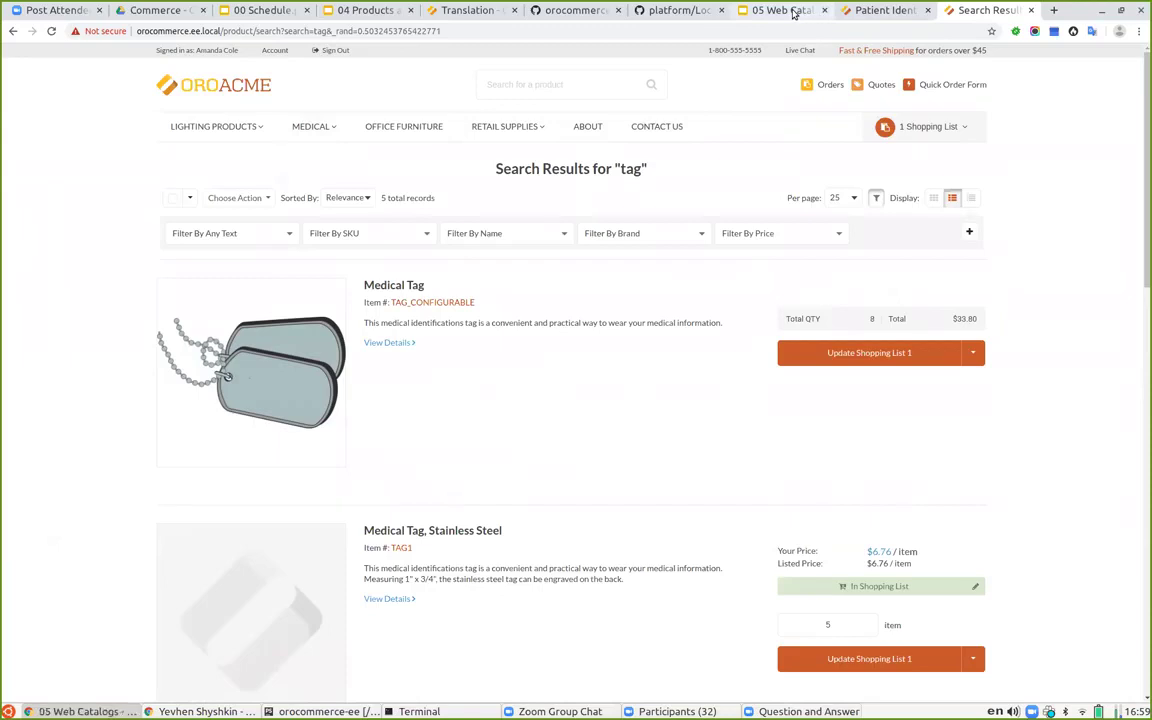
click(866, 10)
click(28, 222)
click(80, 143)
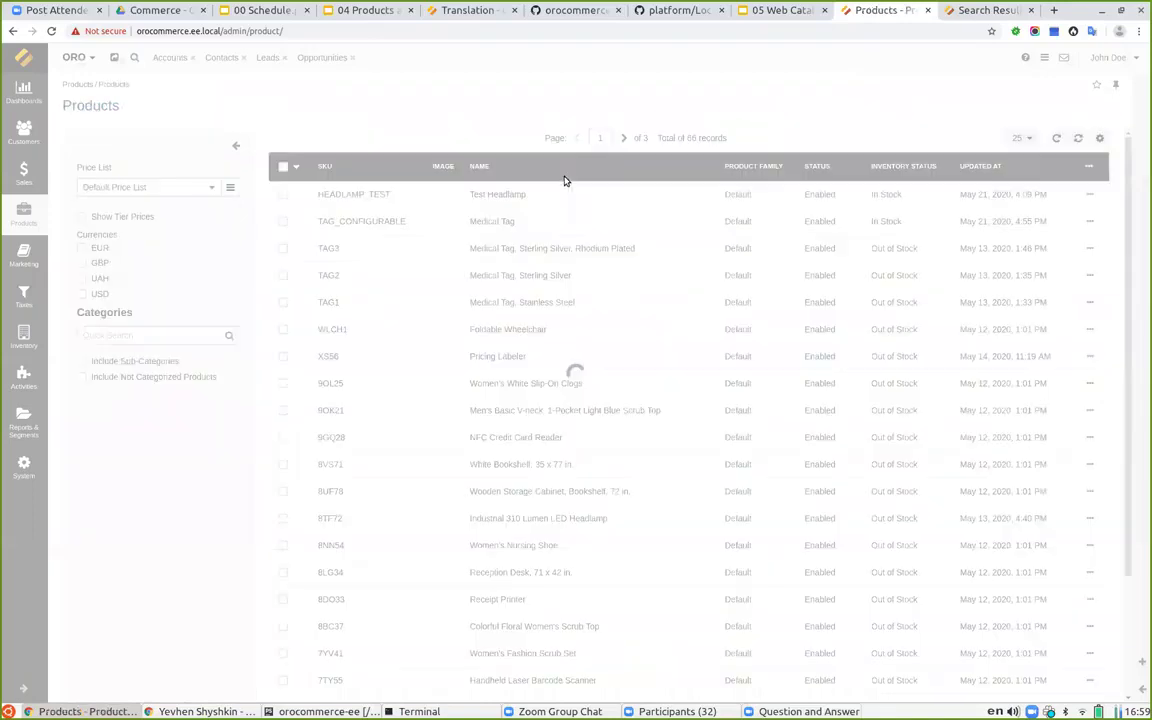
click(530, 245)
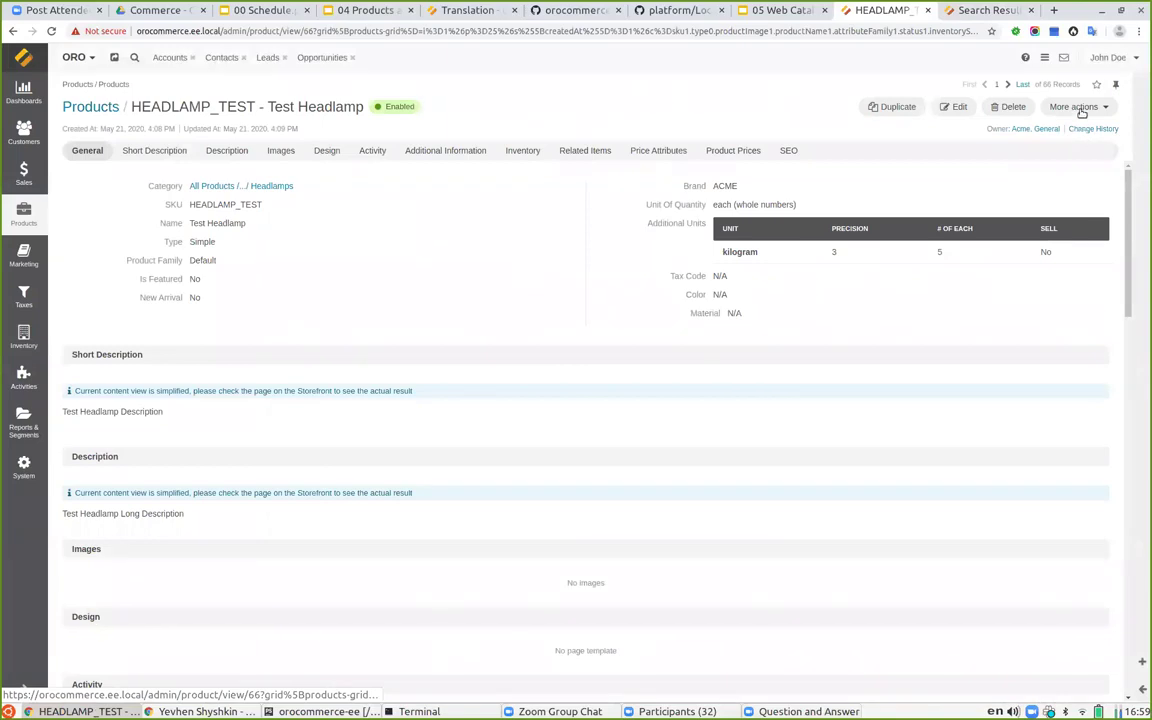
click(1075, 108)
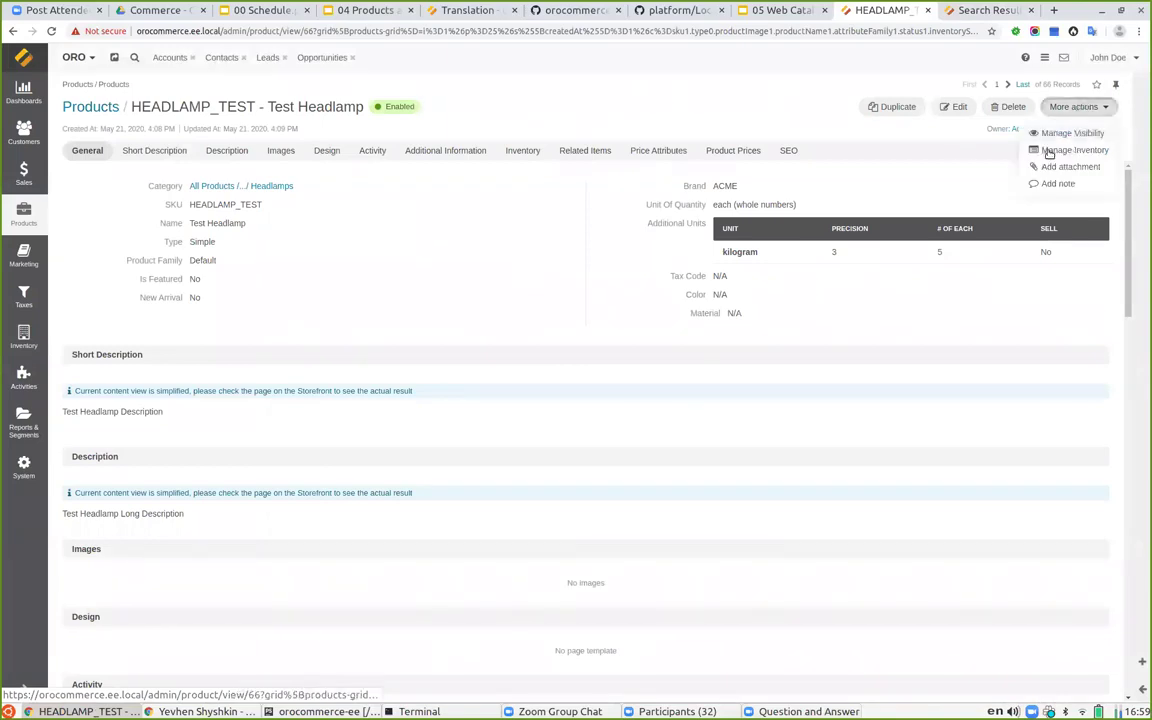
click(1071, 134)
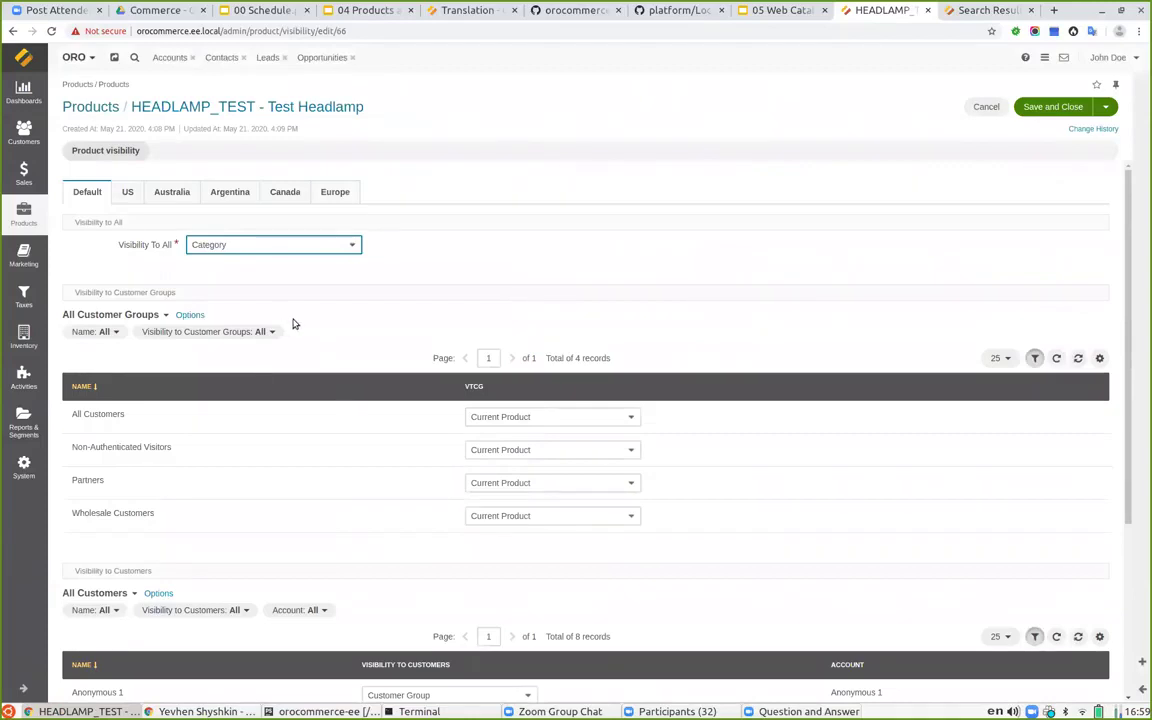
Step: Look through the product's visibility settings for the Default, US and Australia websites, ending on Default
scroll(300, 330, down, 2)
scroll(430, 345, up, 1)
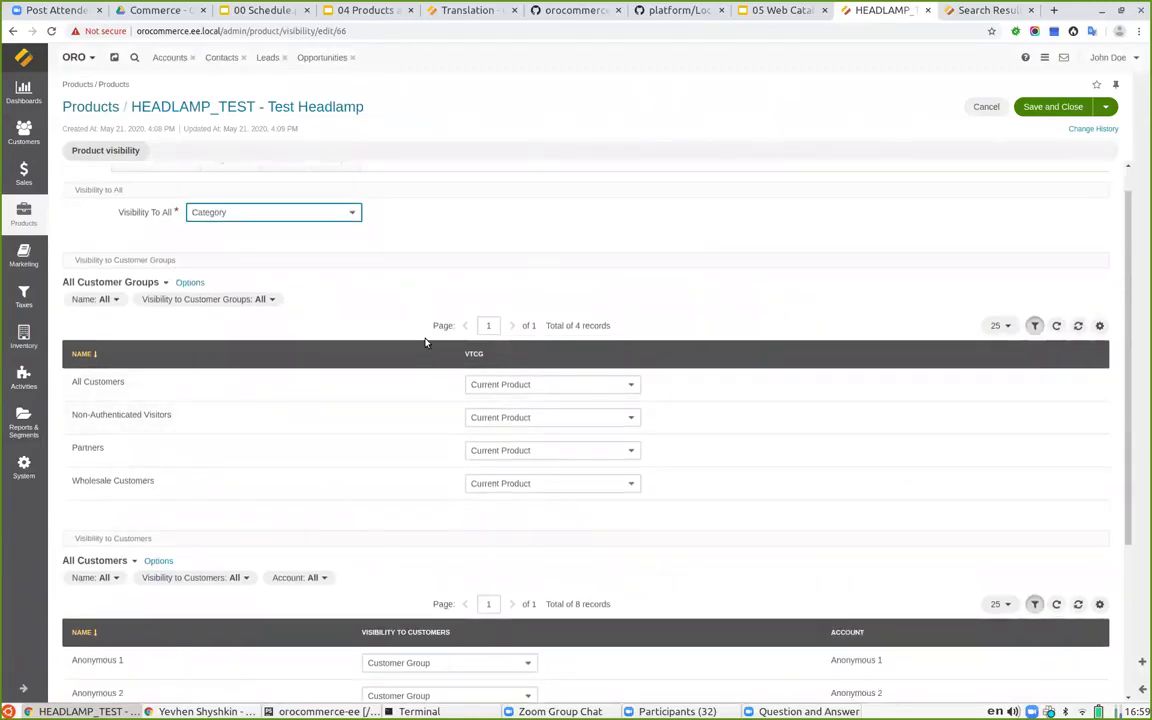
scroll(400, 330, up, 1)
click(126, 190)
click(168, 191)
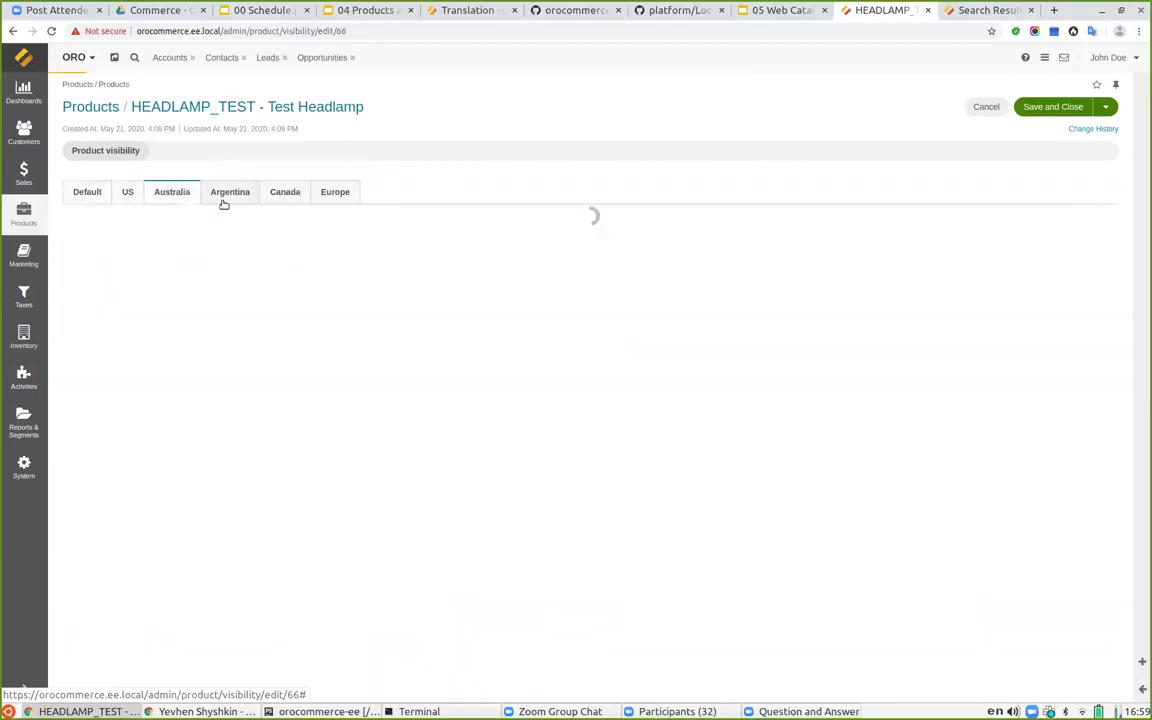
click(87, 192)
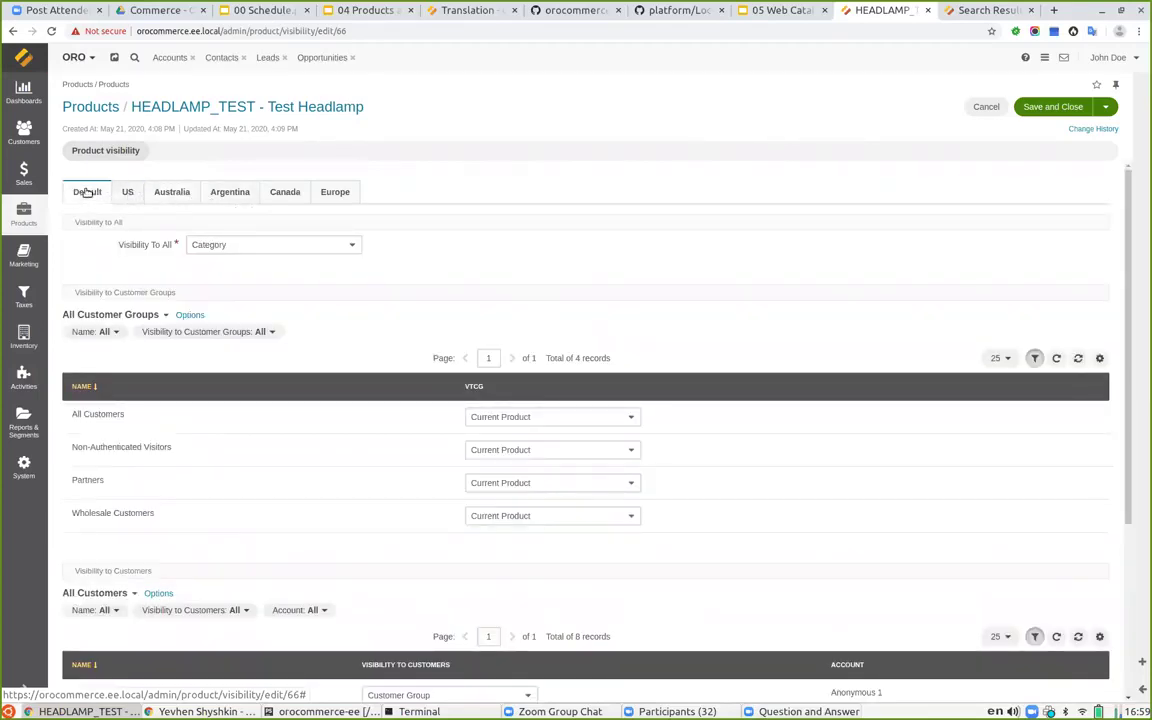
Step: Examine the Visibility To All options and the customer group and customer visibility settings of the product
click(229, 245)
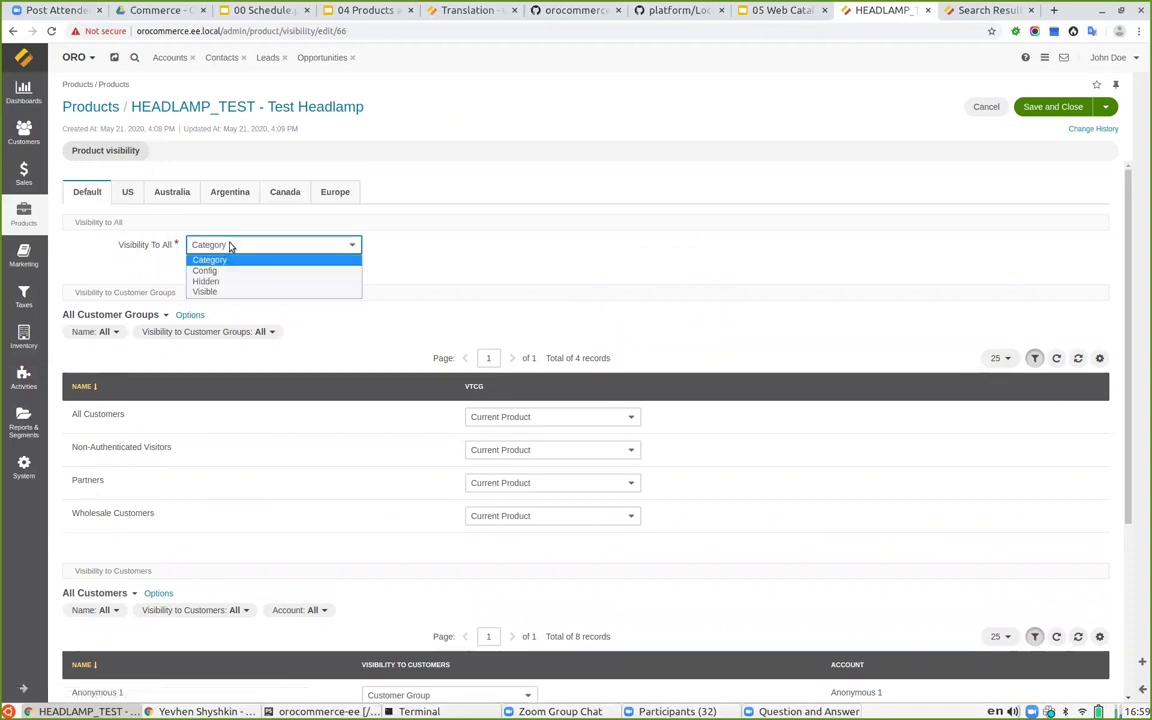
click(224, 246)
click(214, 249)
click(220, 248)
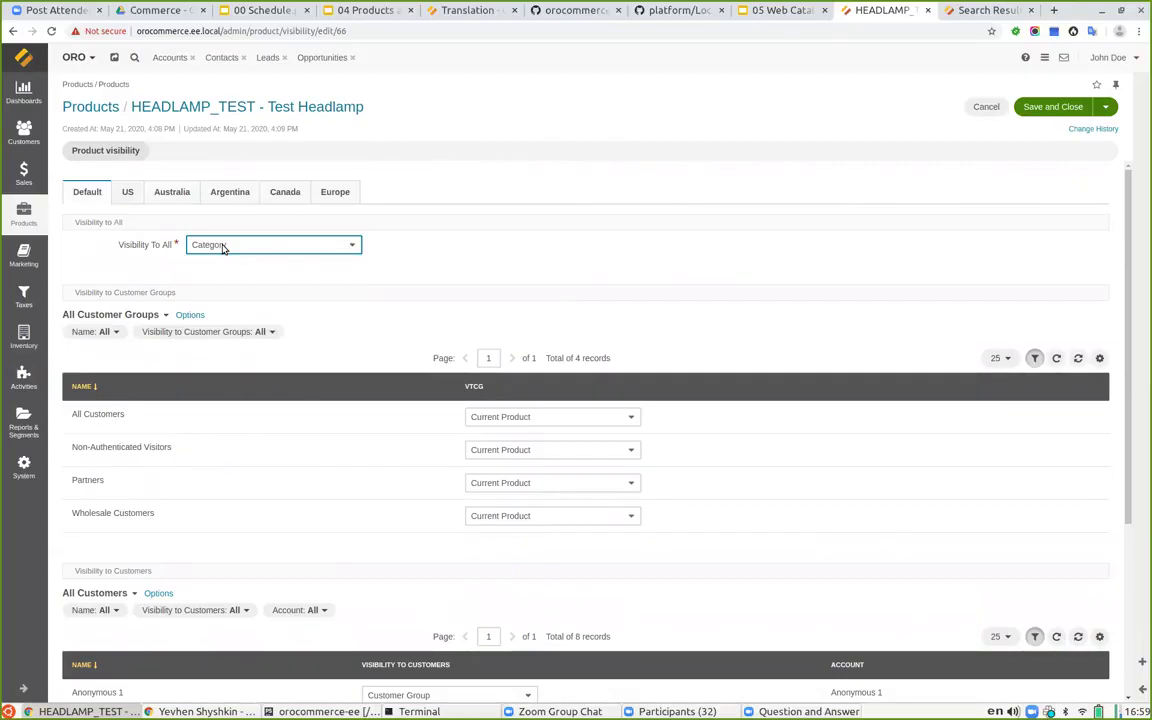
scroll(244, 340, down, 2)
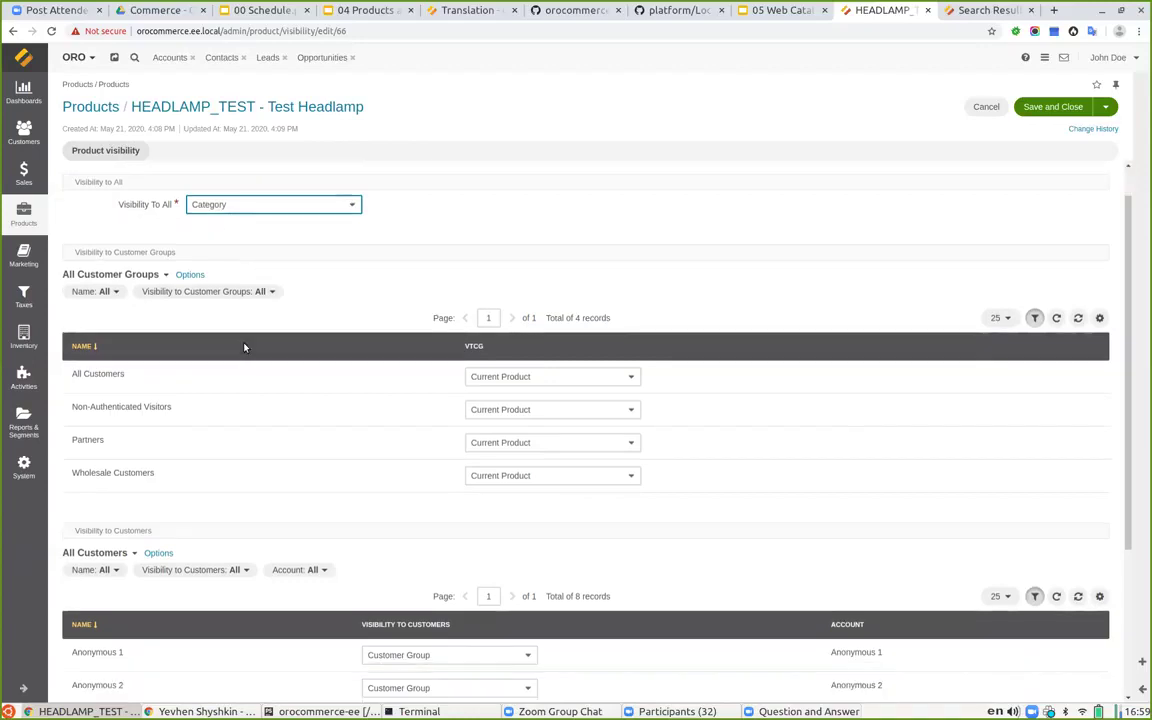
scroll(540, 330, down, 1)
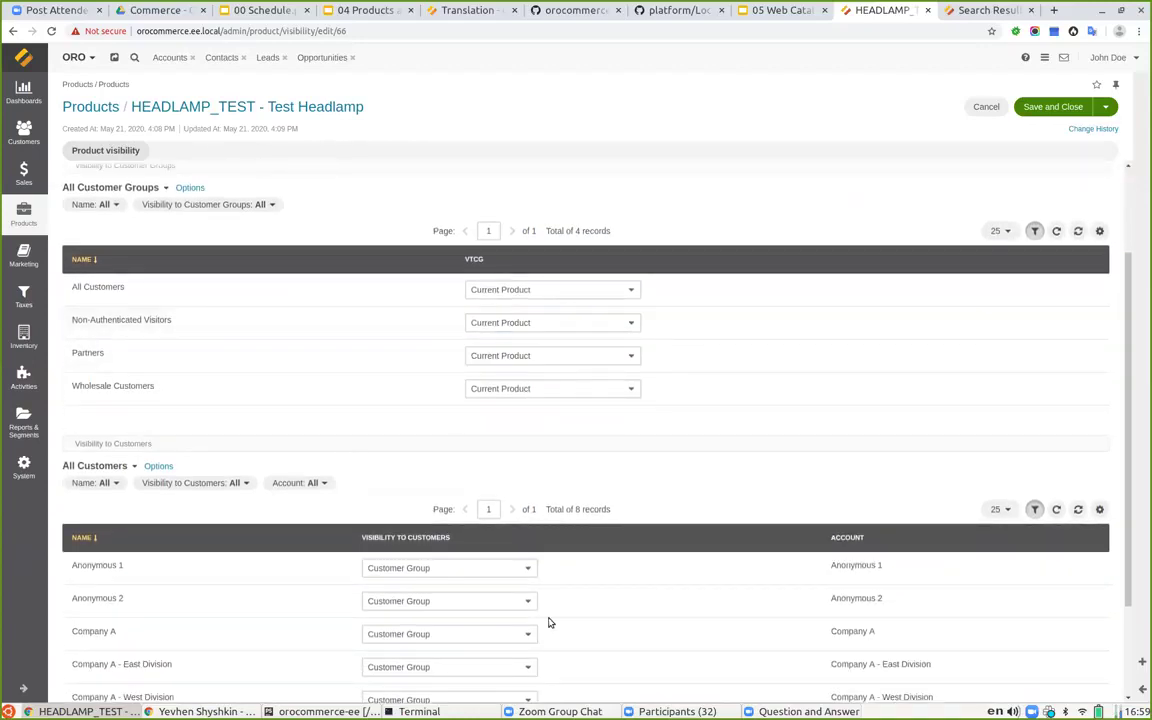
scroll(548, 623, down, 3)
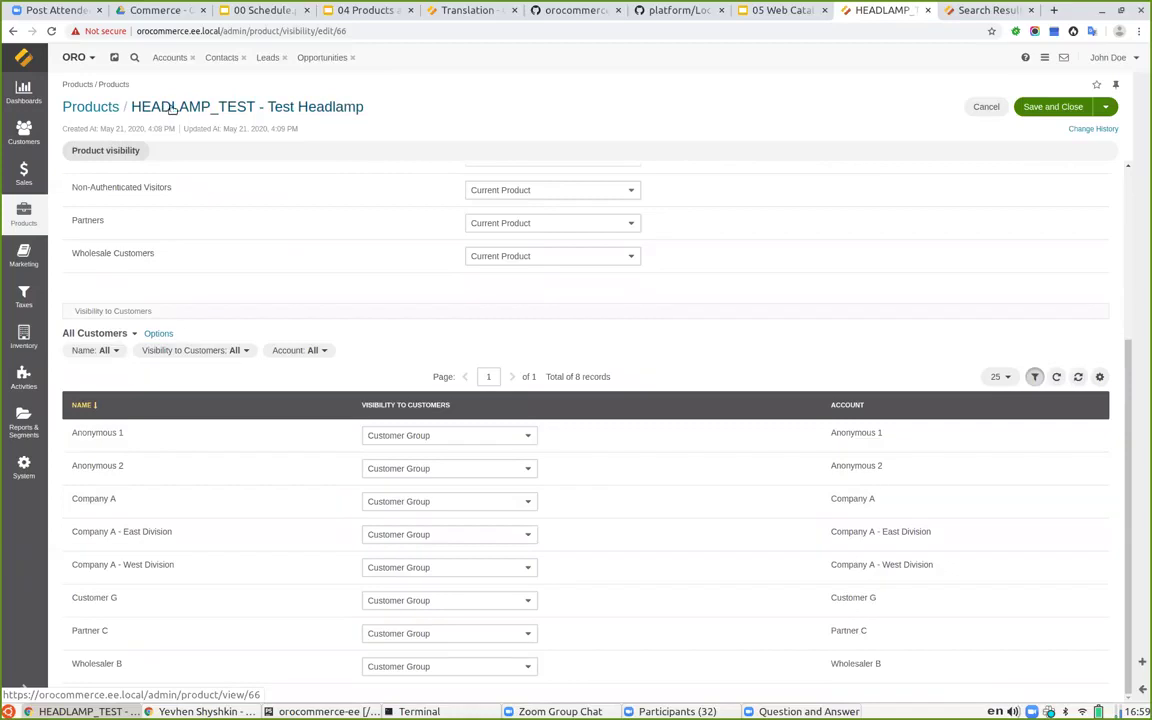
Step: Check the signed-in storefront customer, set the product's visibility for Company A to Hidden, and save
click(960, 10)
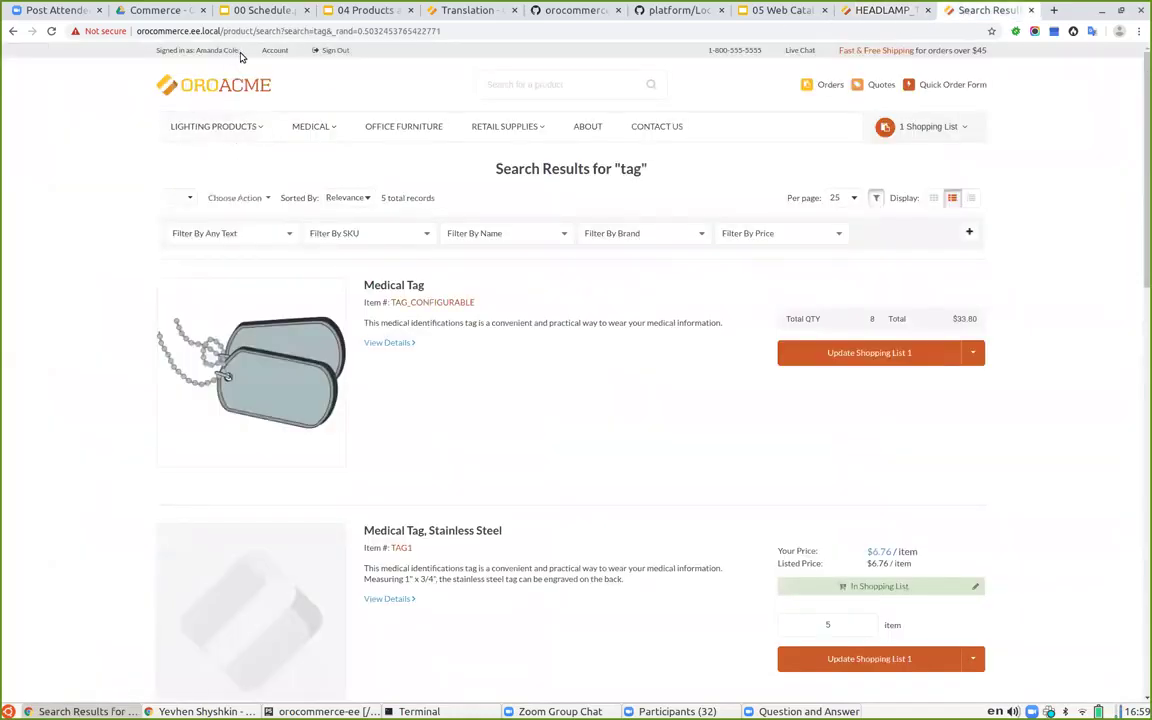
drag(240, 54, 198, 48)
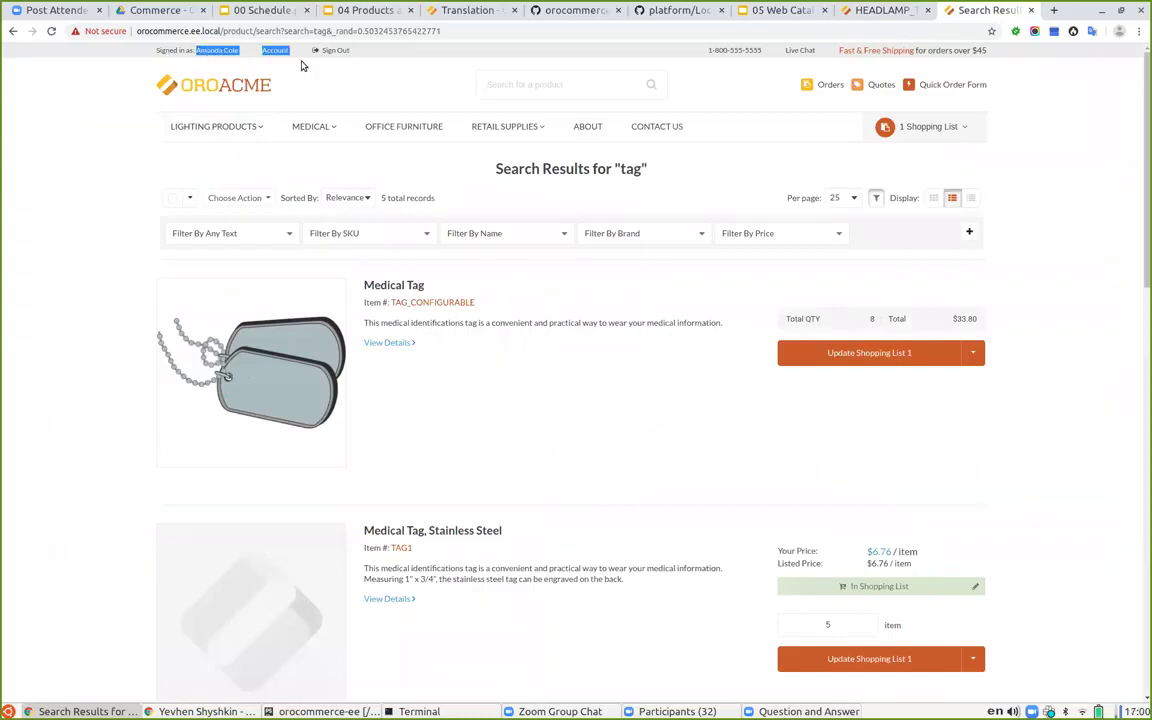
click(863, 10)
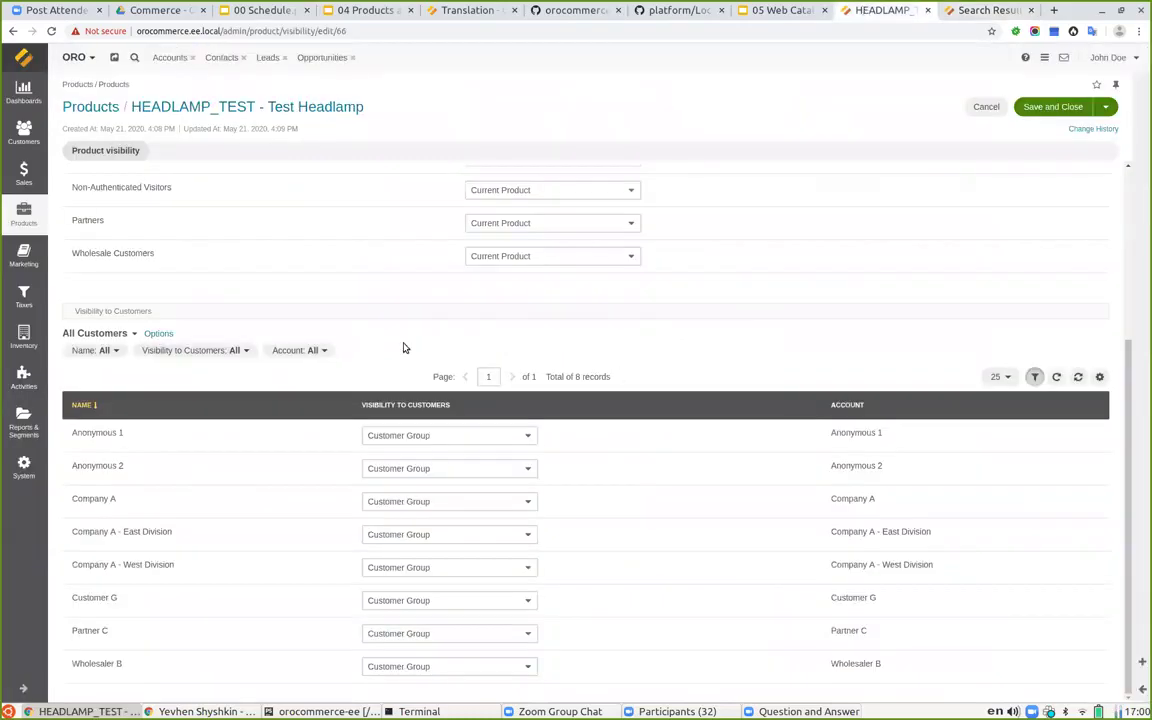
click(402, 504)
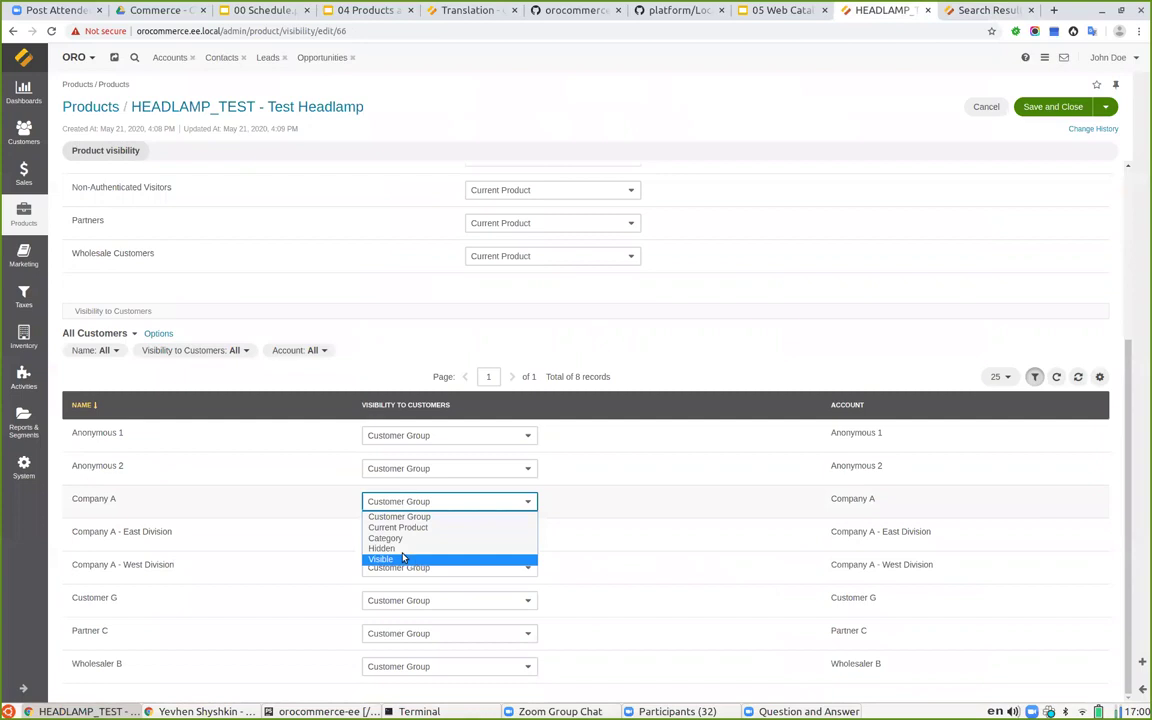
click(399, 550)
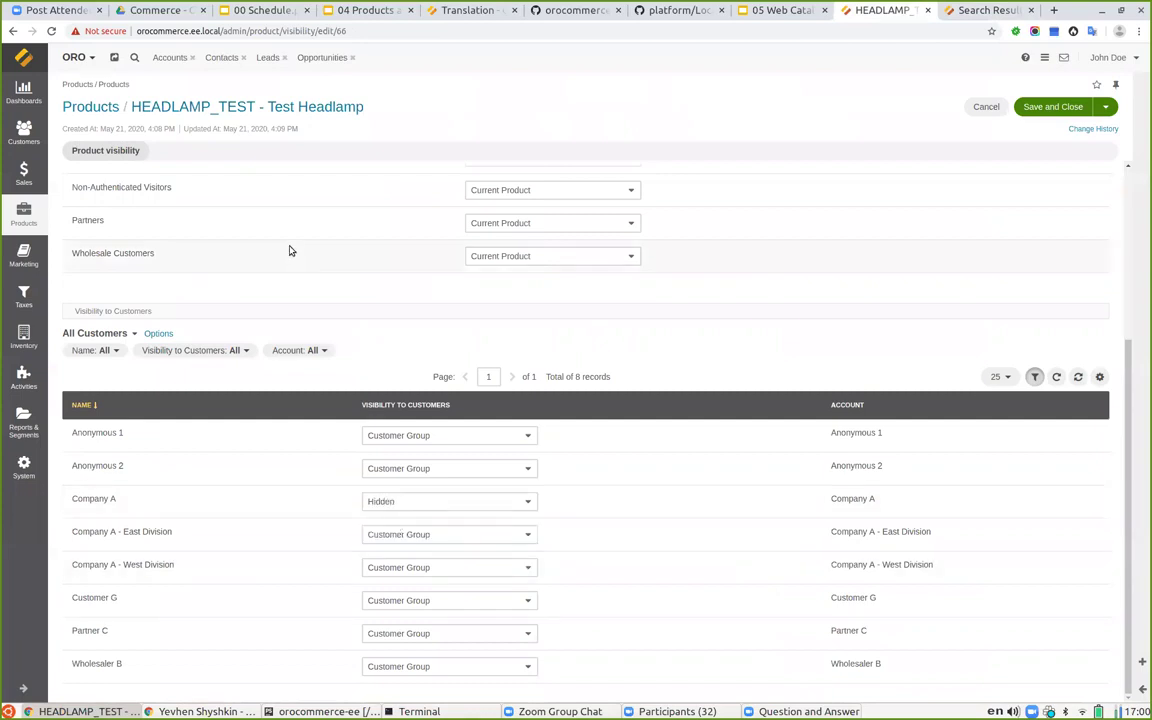
click(1049, 107)
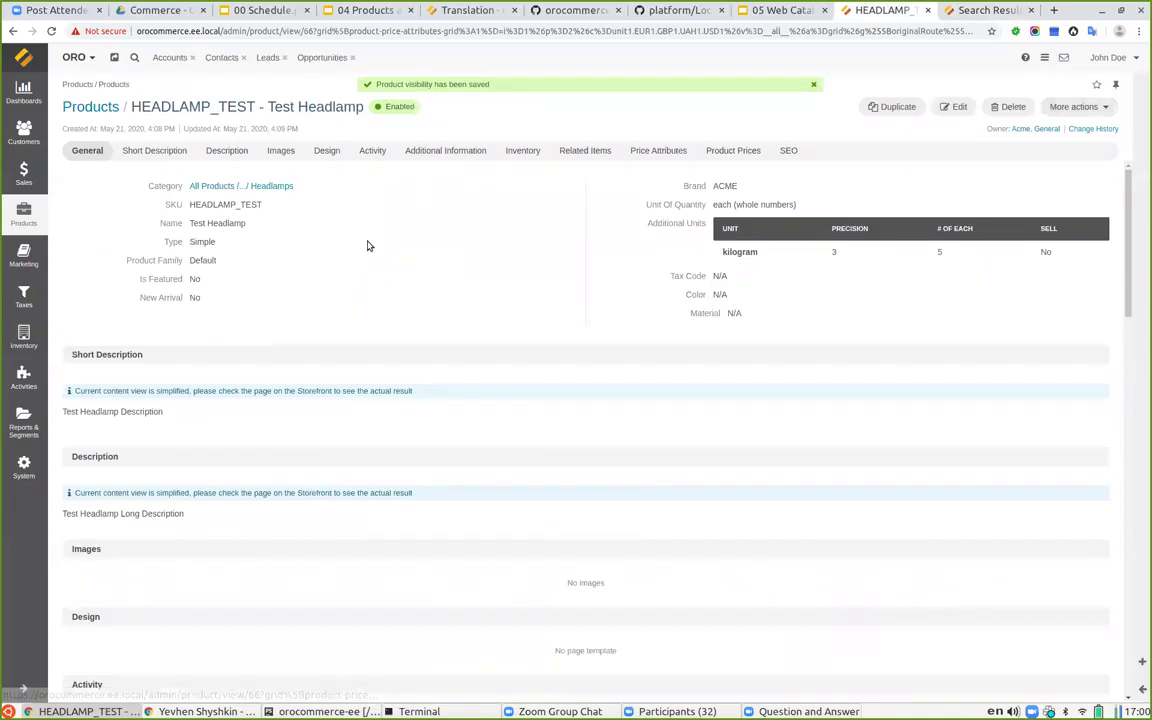
Step: Copy the SKU HEADLAMP_TEST from the back-office product page and search for it on the storefront
click(968, 11)
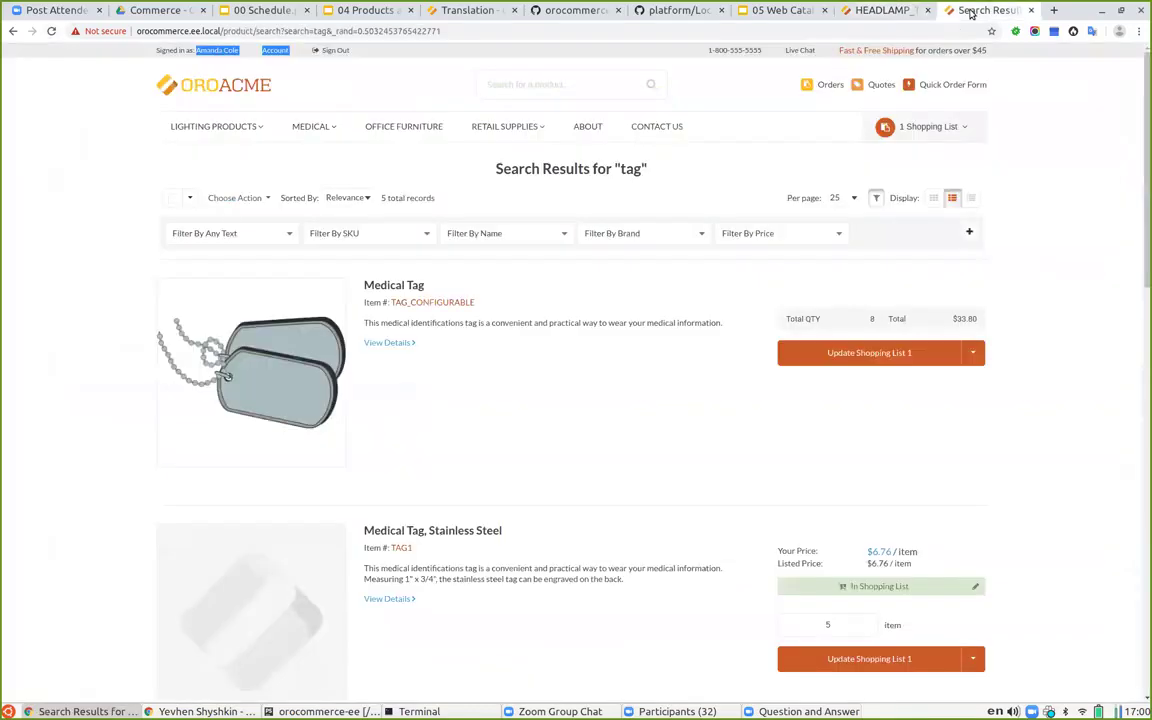
click(881, 10)
drag(207, 106, 131, 106)
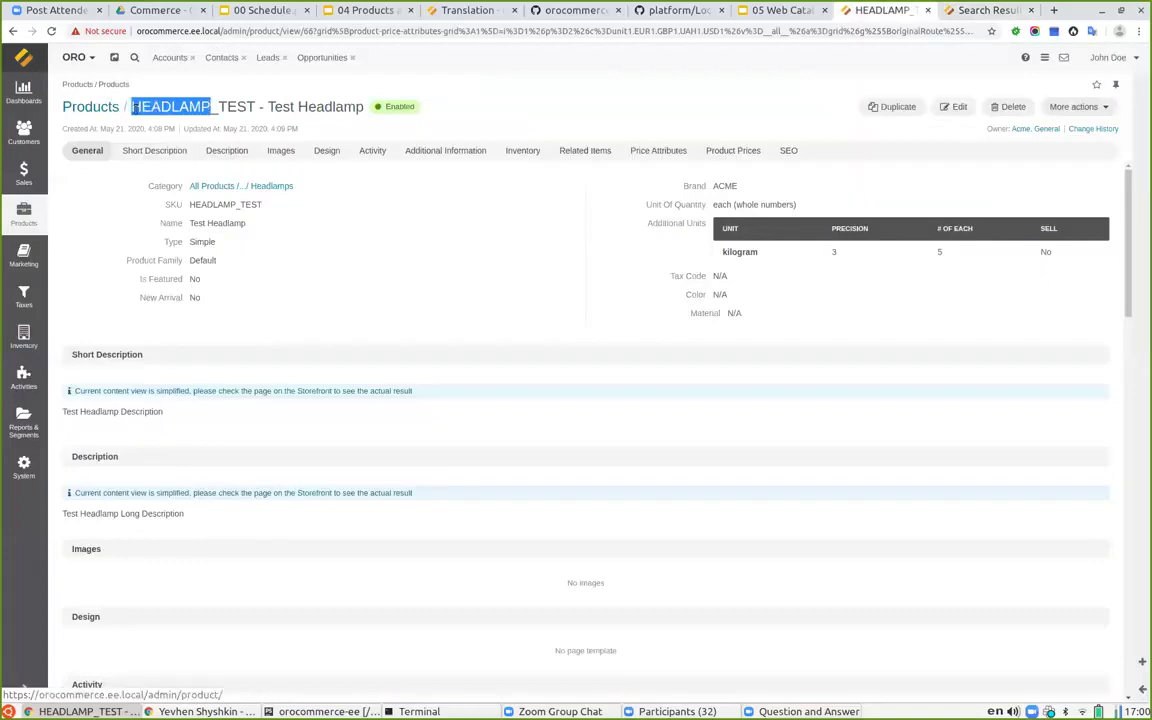
click(964, 10)
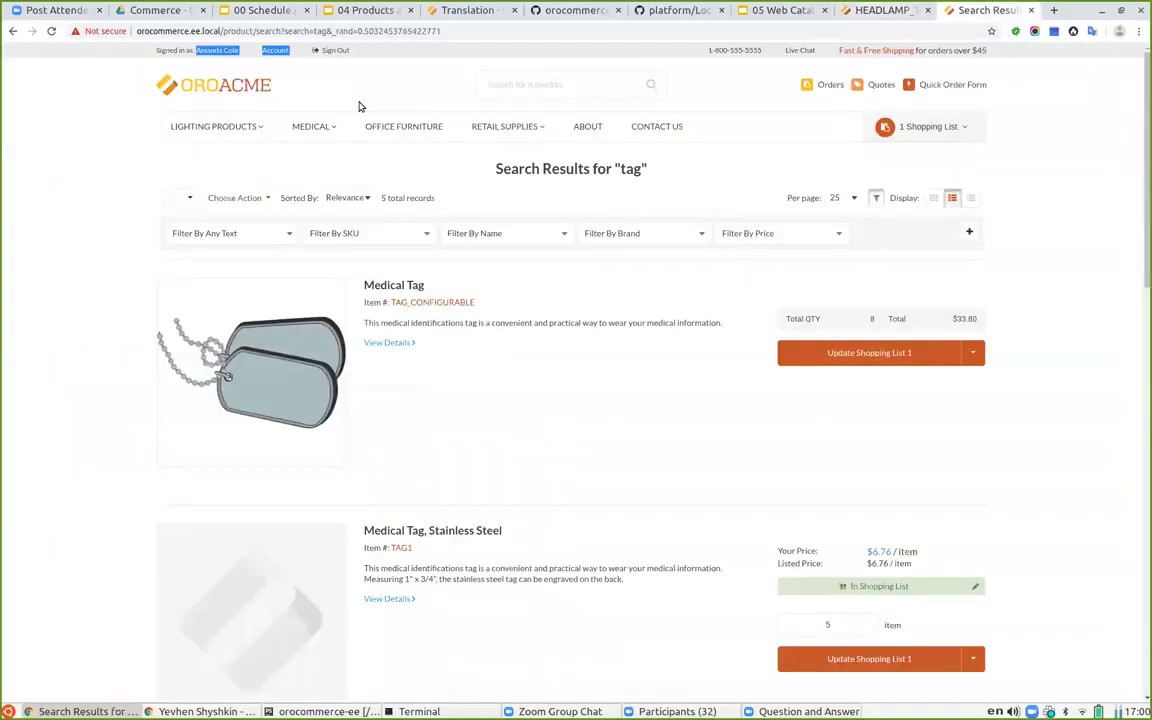
click(860, 12)
double_click(229, 110)
key(ctrl+c)
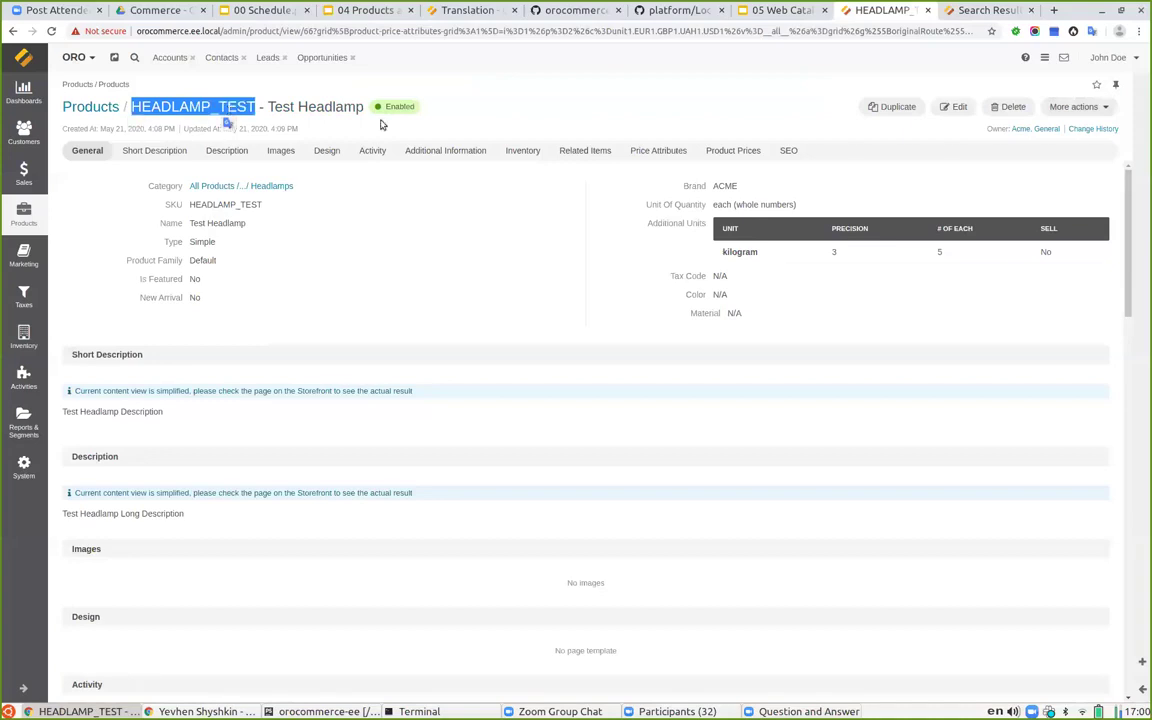
click(986, 12)
click(561, 77)
key(ctrl+v)
key(Return)
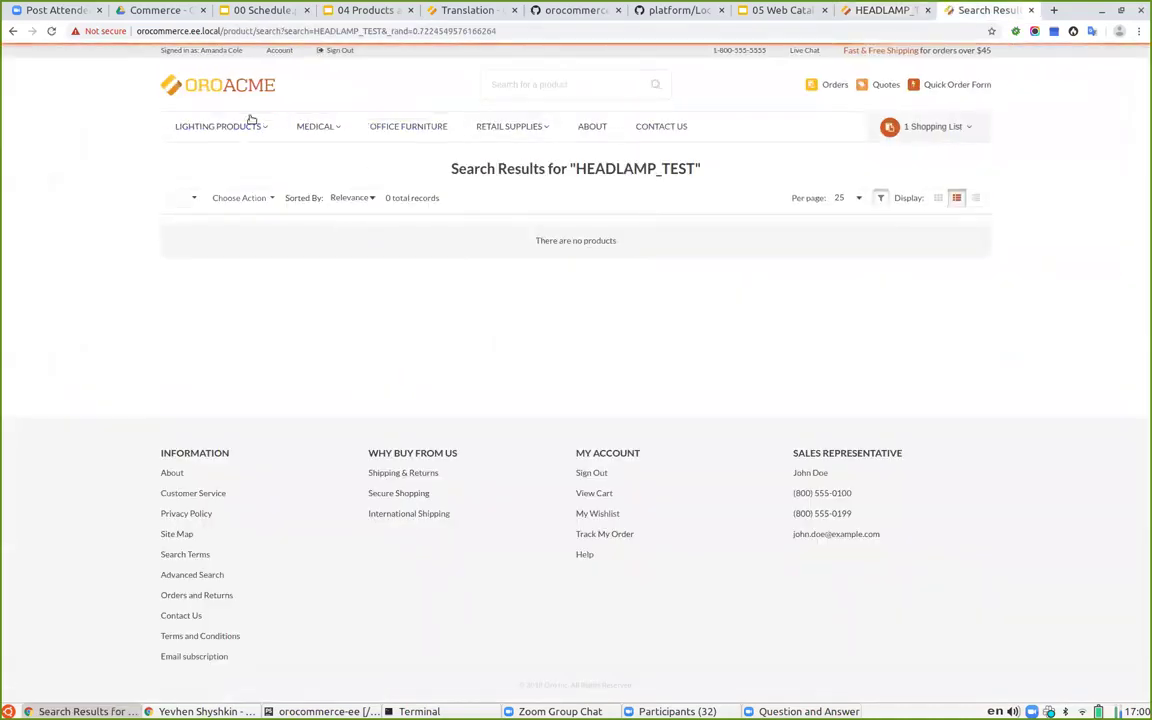
Step: Sign out of the storefront and search for "HEADLAMP_TEST" as a guest
click(341, 50)
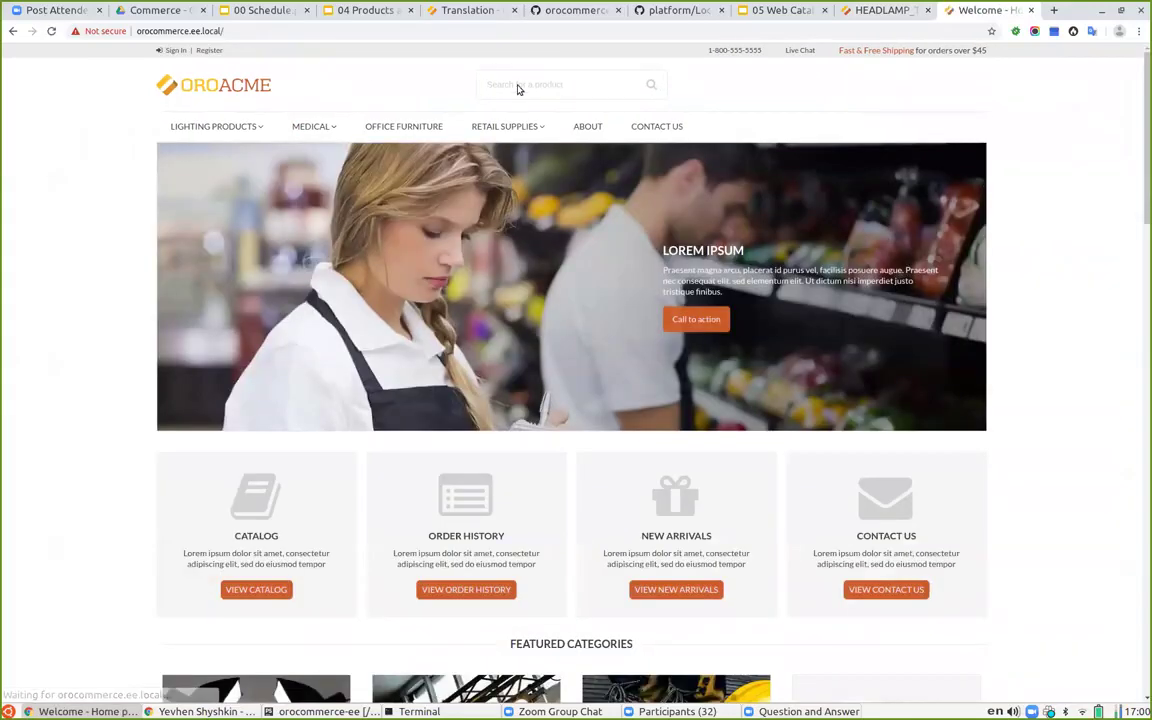
click(518, 84)
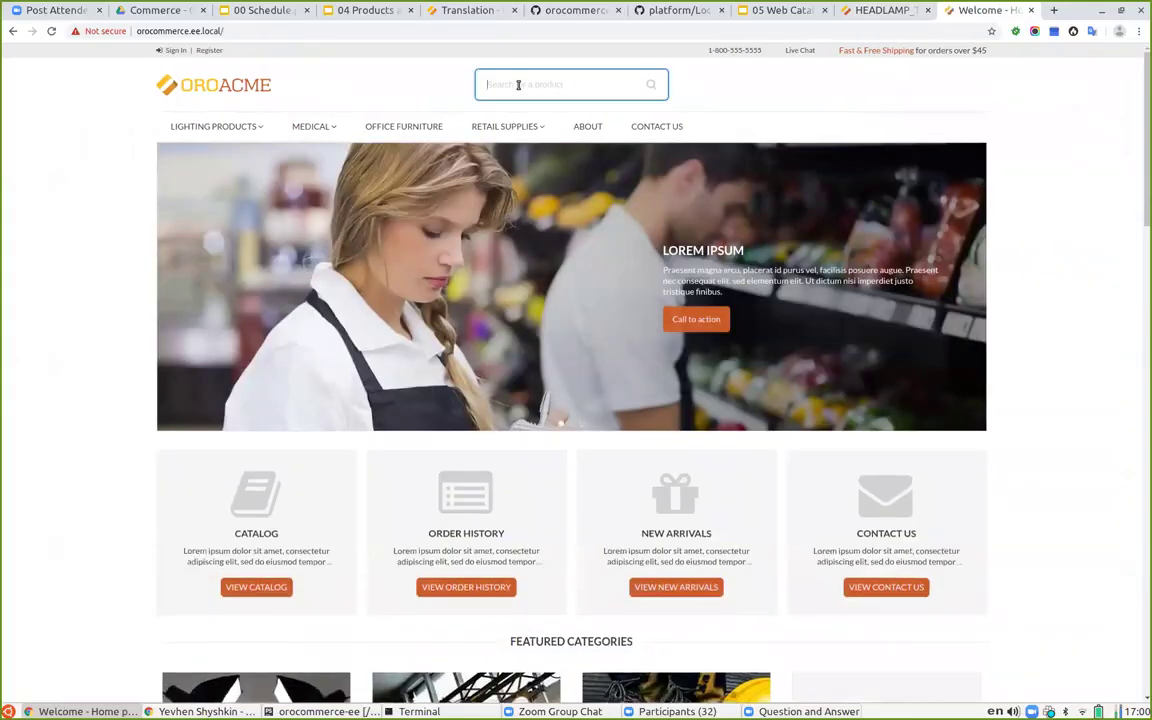
key(ctrl+v)
key(Return)
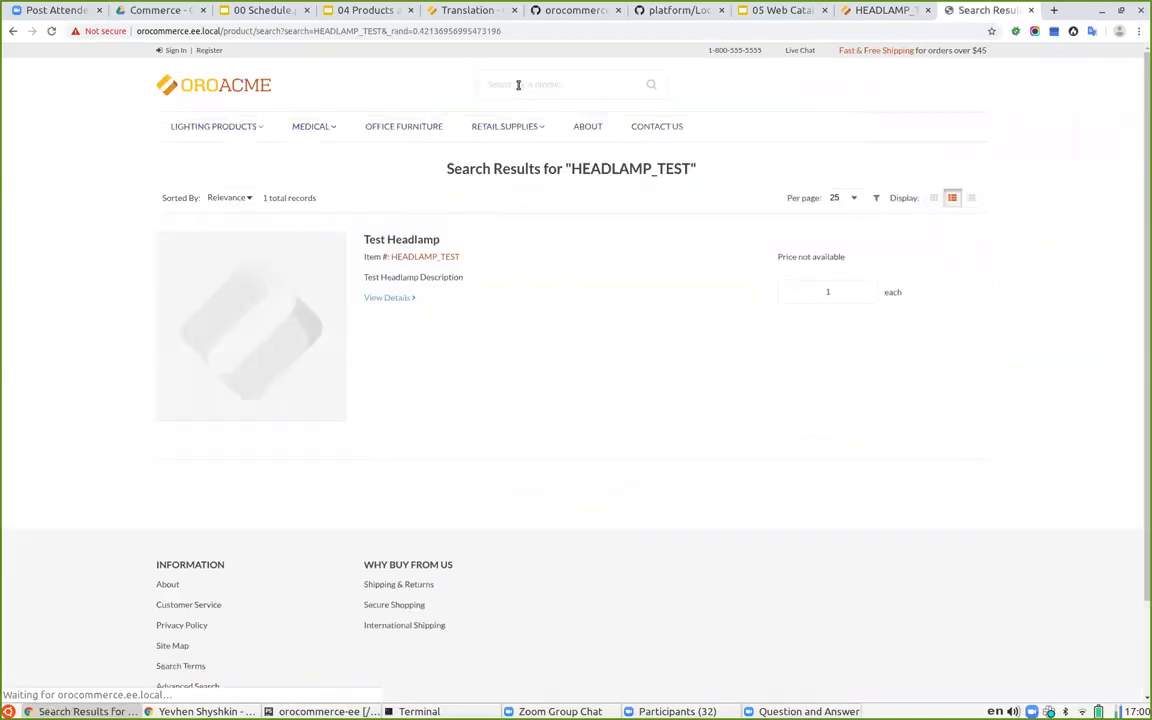
mouse_move(504, 126)
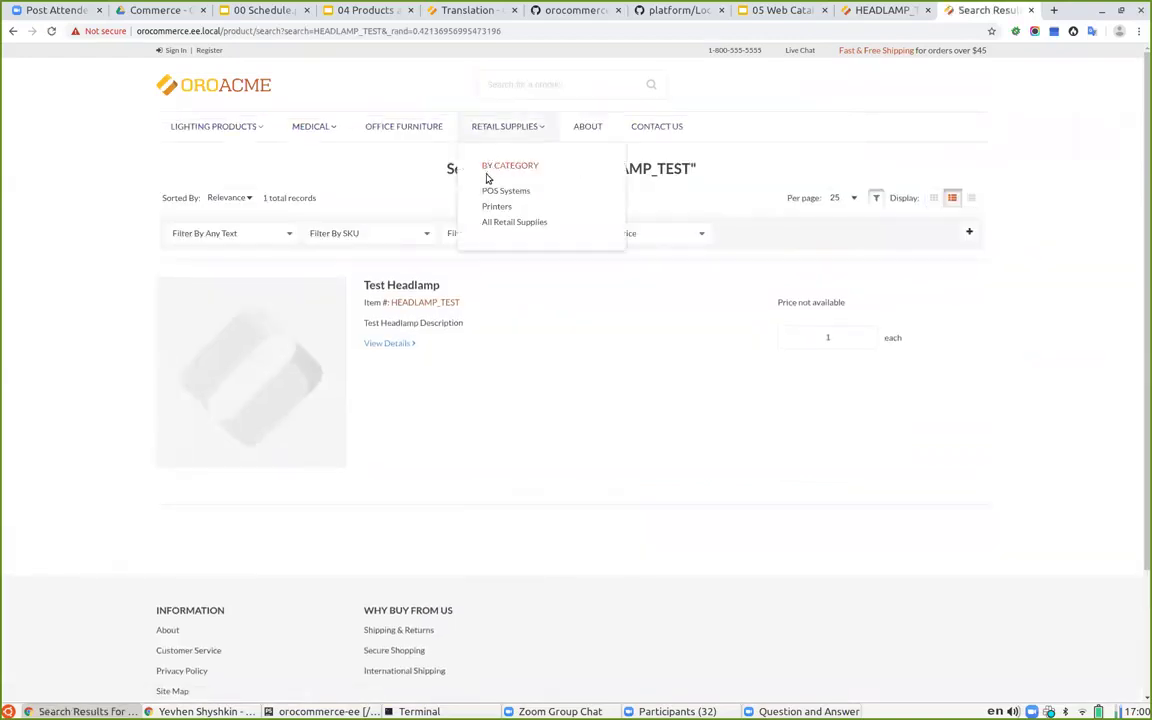
click(870, 10)
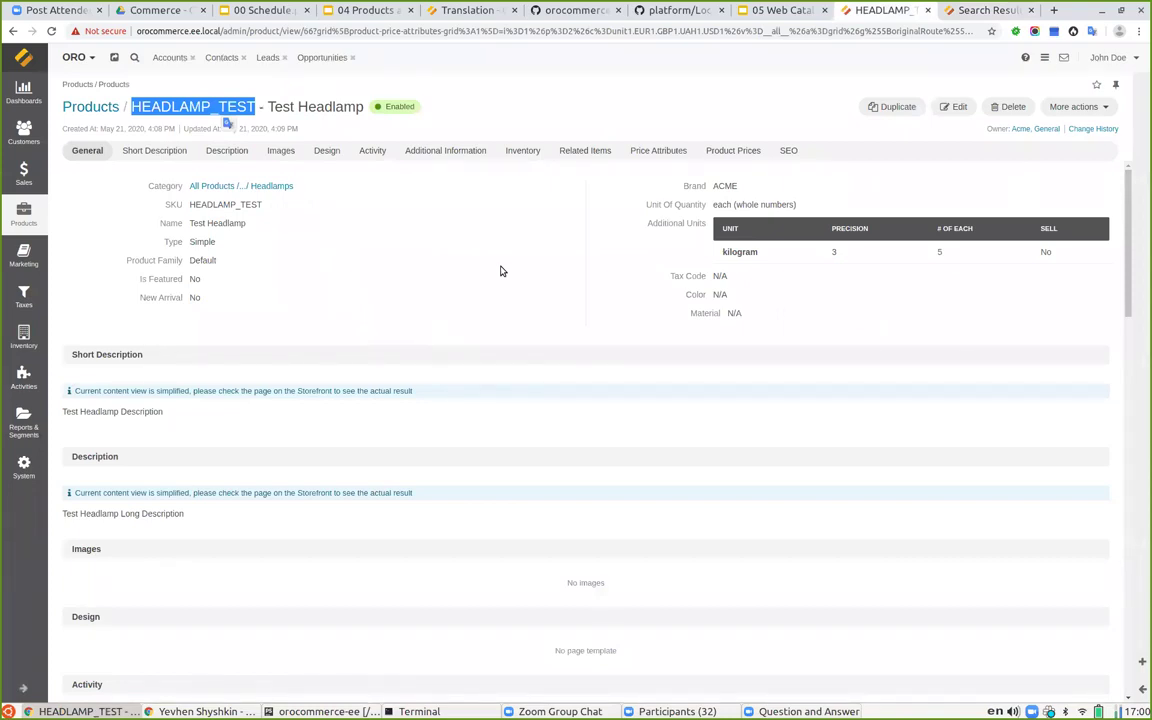
click(1072, 107)
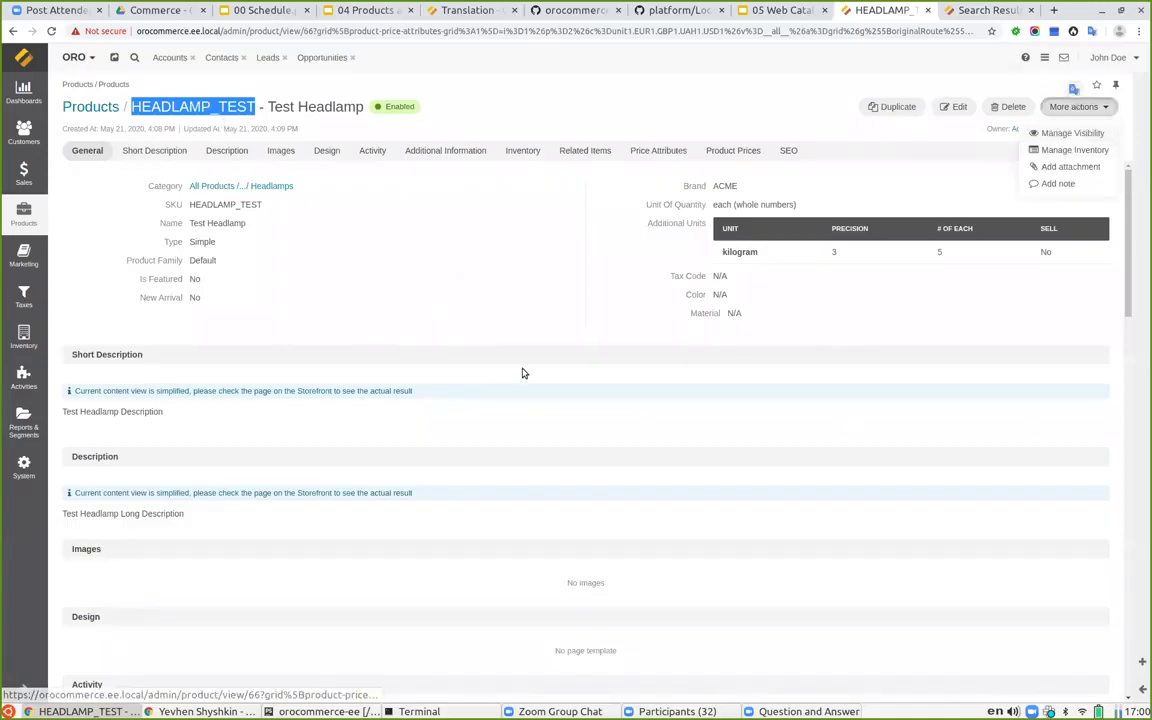
Step: Open the documentation linked on the Category and Product visibility slide and examine the visibility options table and fallback schema
click(360, 11)
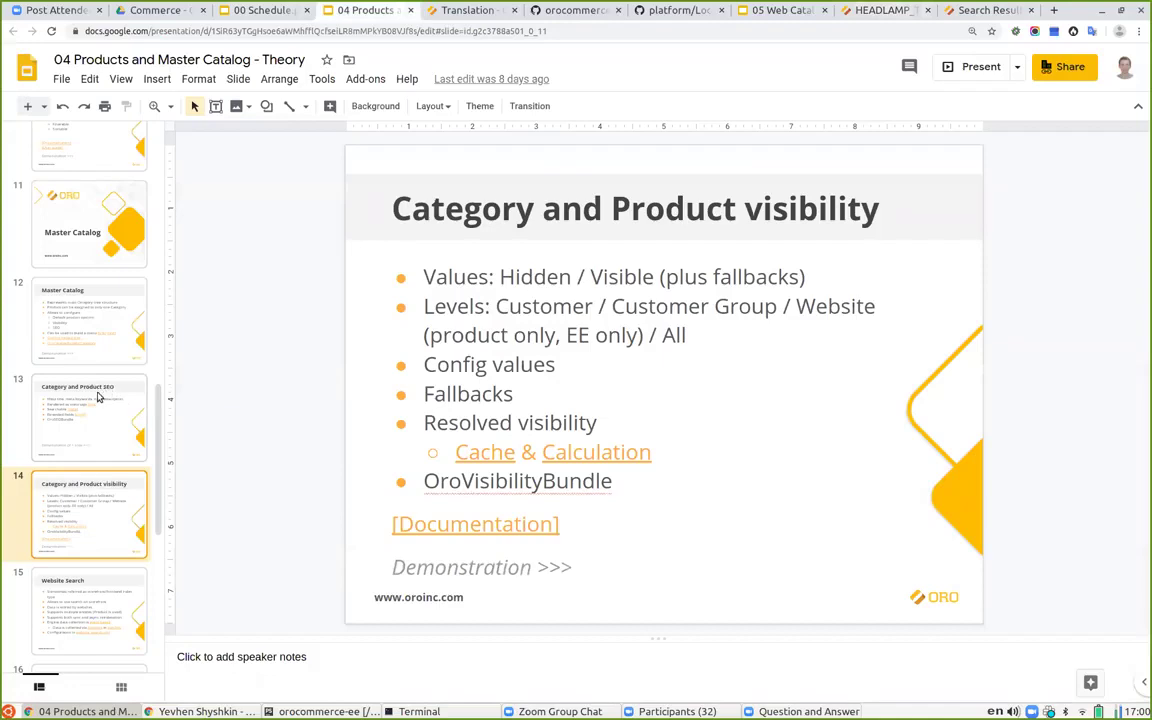
scroll(96, 410, down, 3)
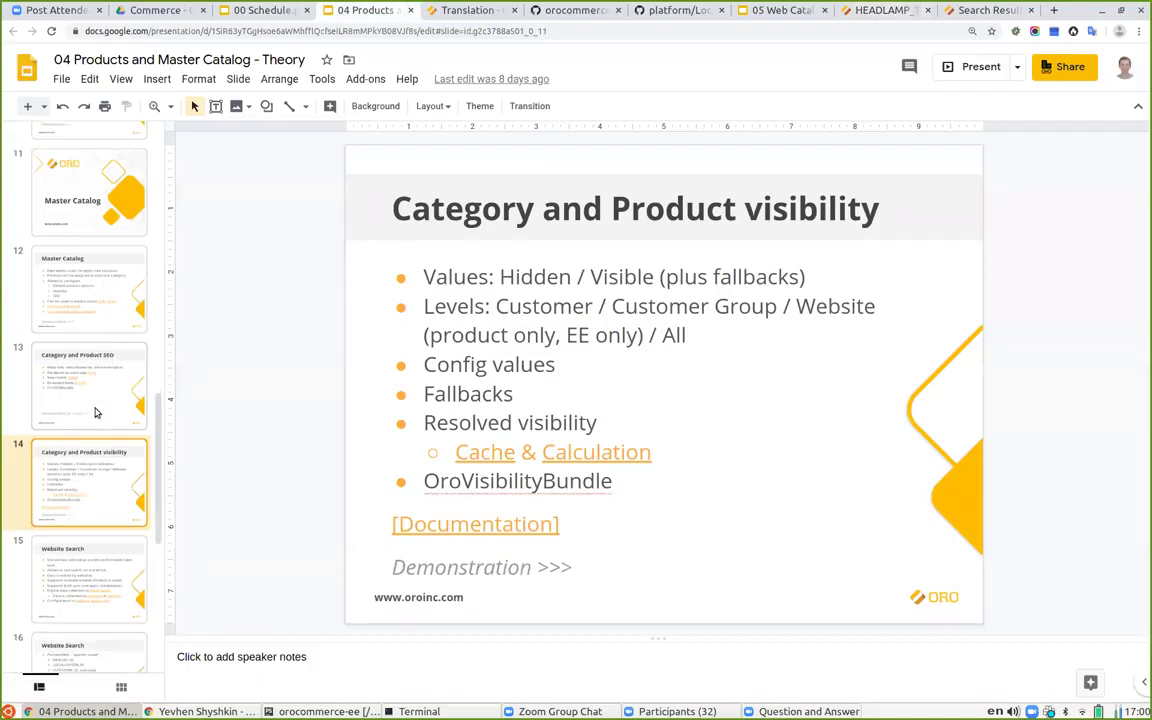
click(487, 524)
click(500, 571)
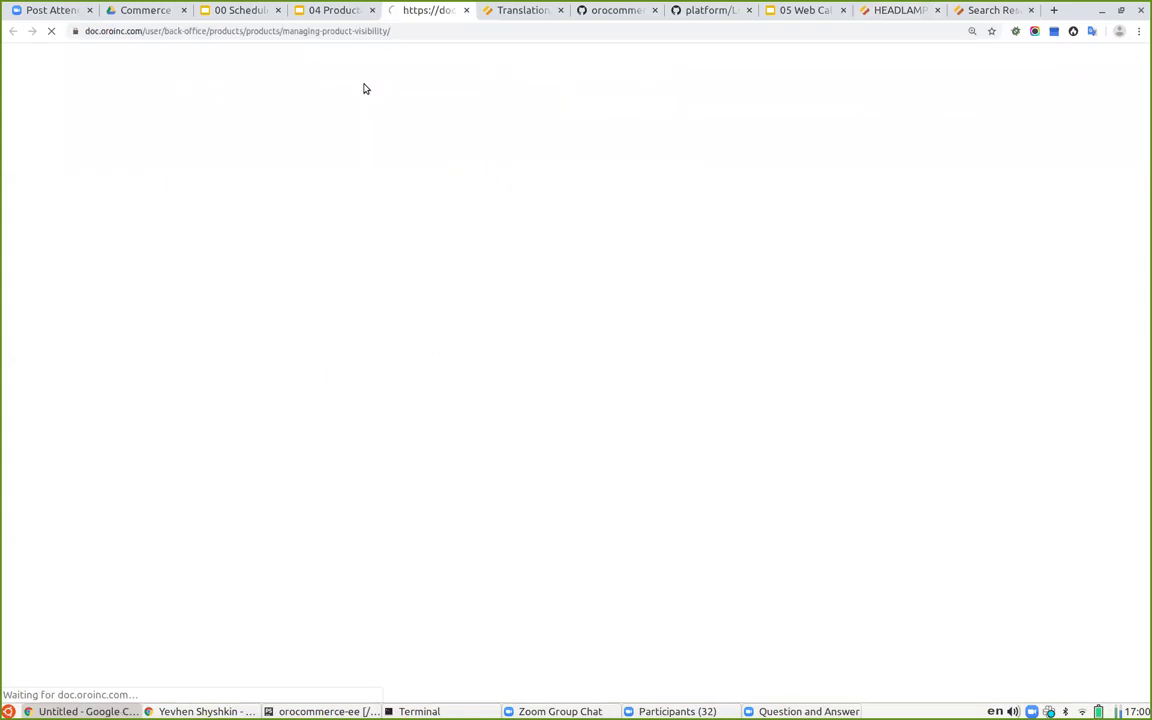
scroll(470, 325, down, 9)
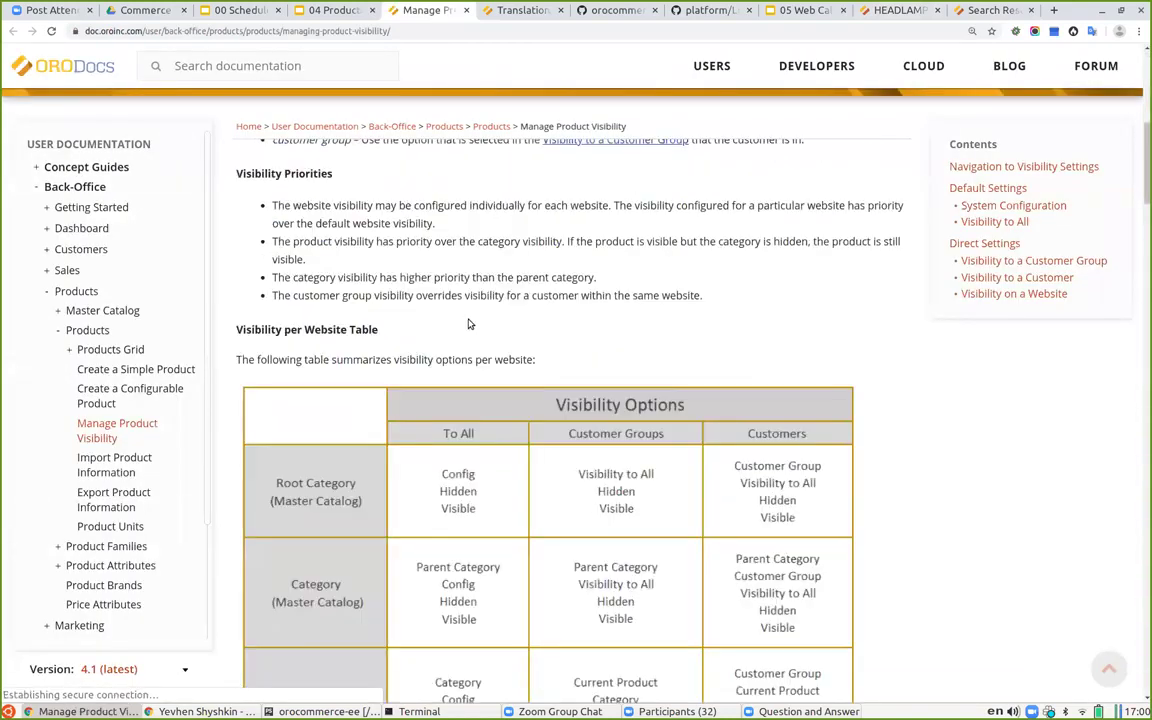
scroll(467, 322, down, 3)
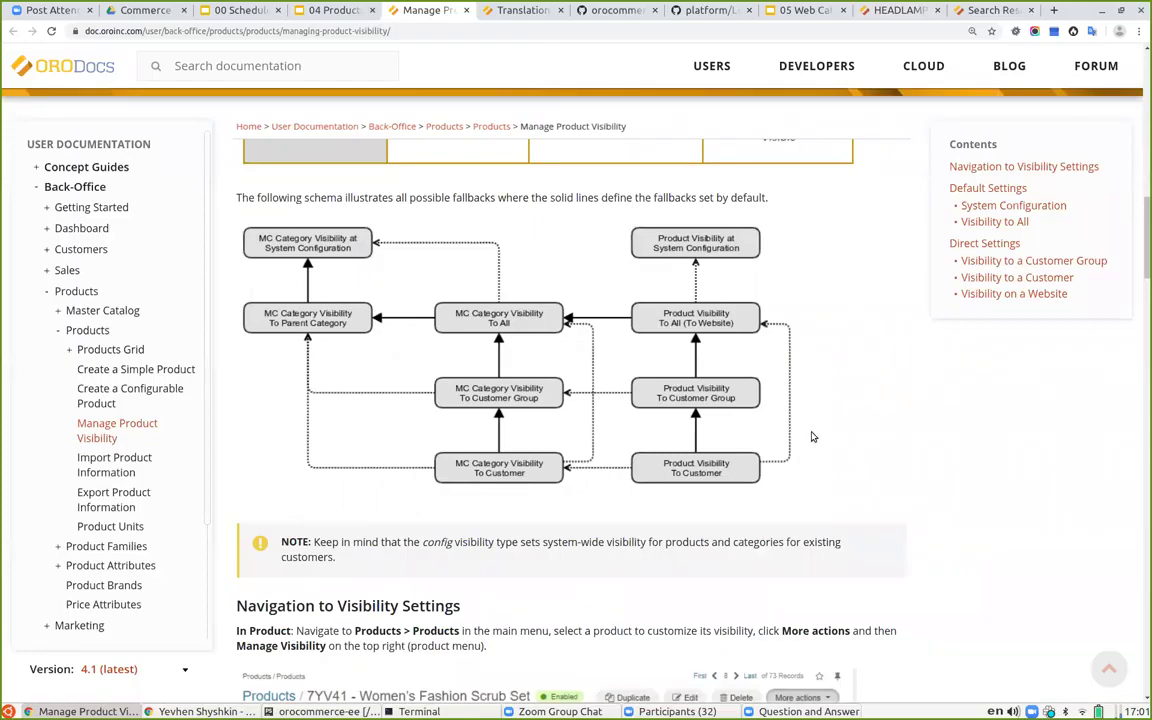
Step: Search the back-office system configuration for "visibi" and open the Visibility settings for products and categories
scroll(800, 424, down, 1)
scroll(800, 427, up, 2)
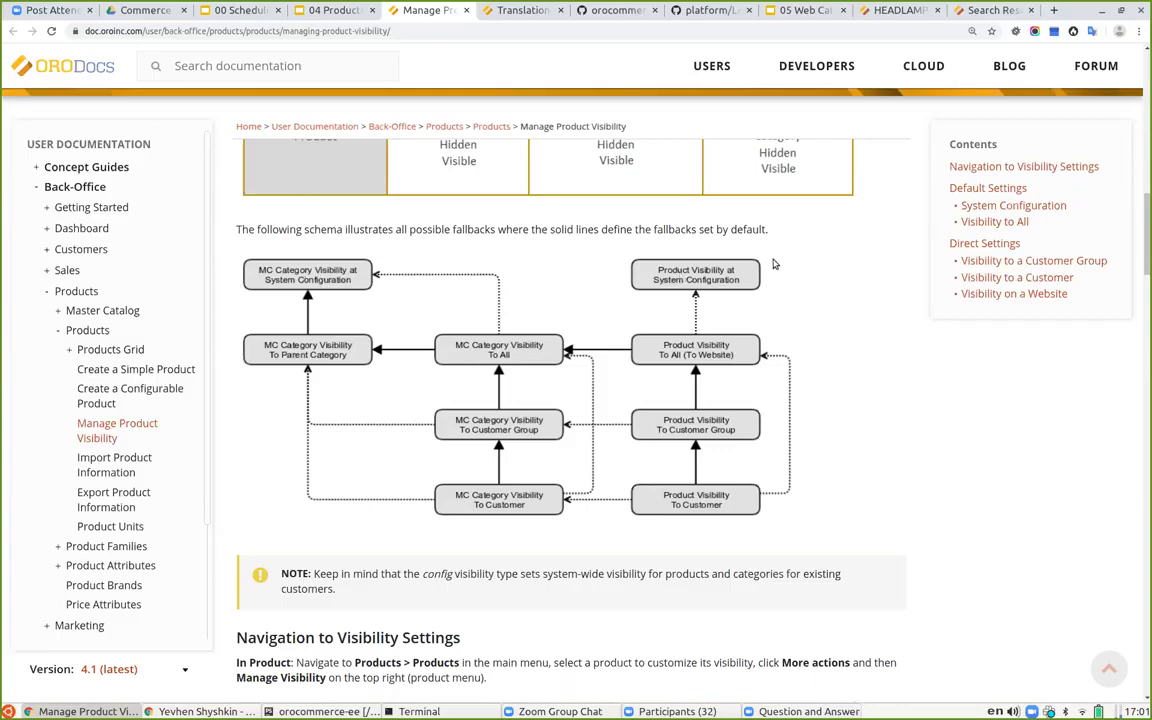
click(897, 10)
click(13, 474)
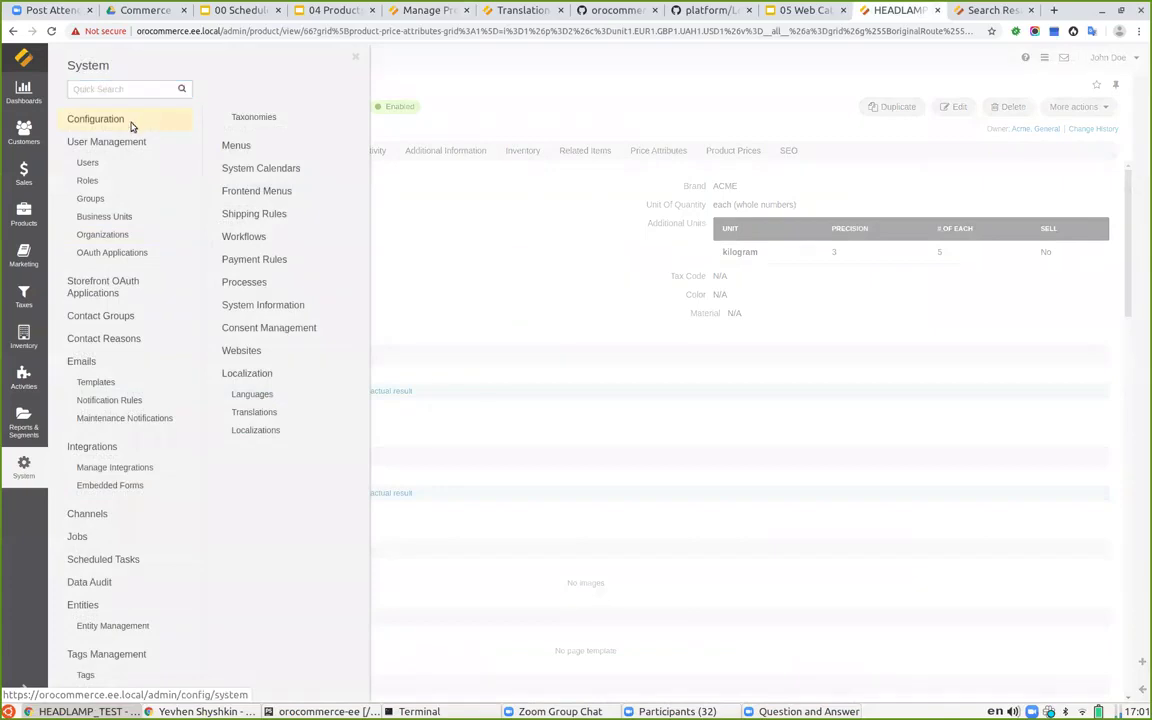
click(130, 120)
text(sys)
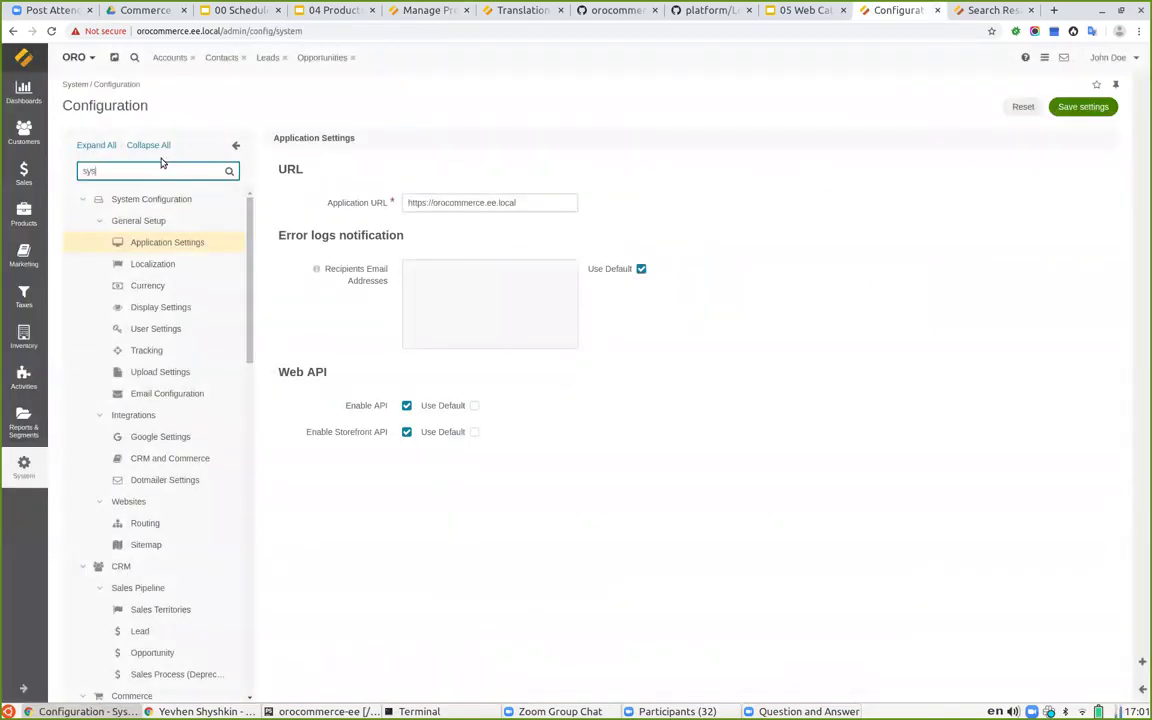
text(tevisibi)
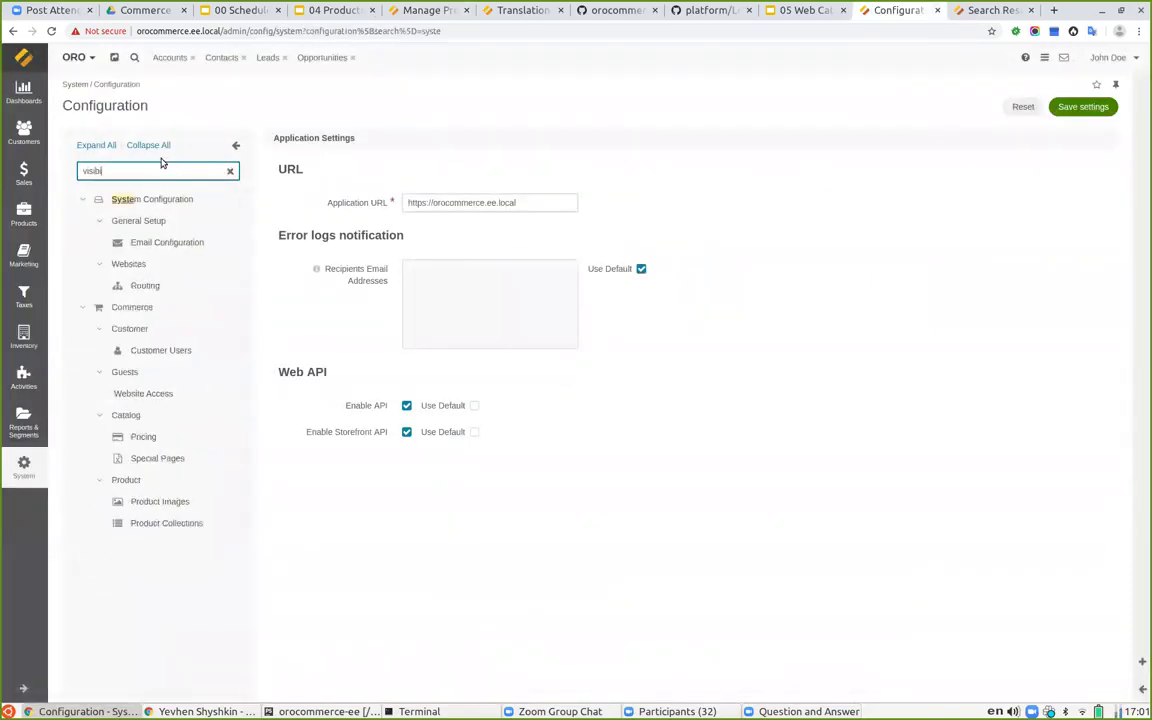
click(193, 243)
click(229, 172)
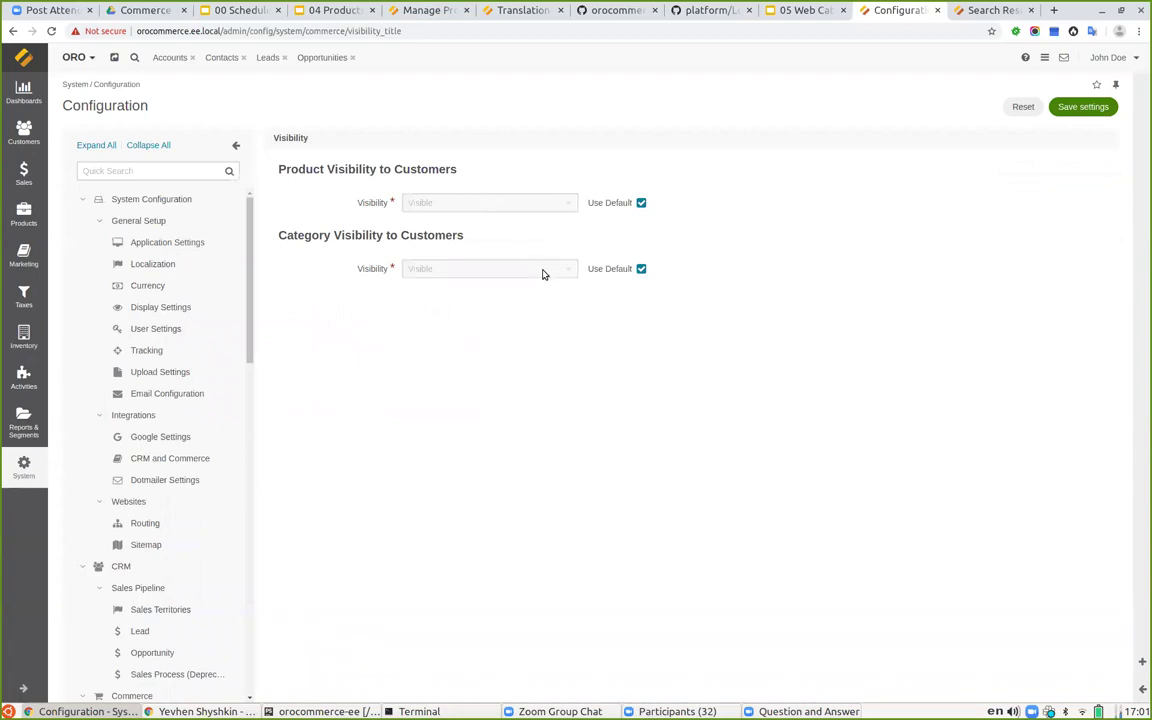
Step: Switch to the 04 Products and Master Catalog presentation and start the slideshow from the first Website Search slide, slide 15
click(342, 10)
scroll(95, 410, down, 1)
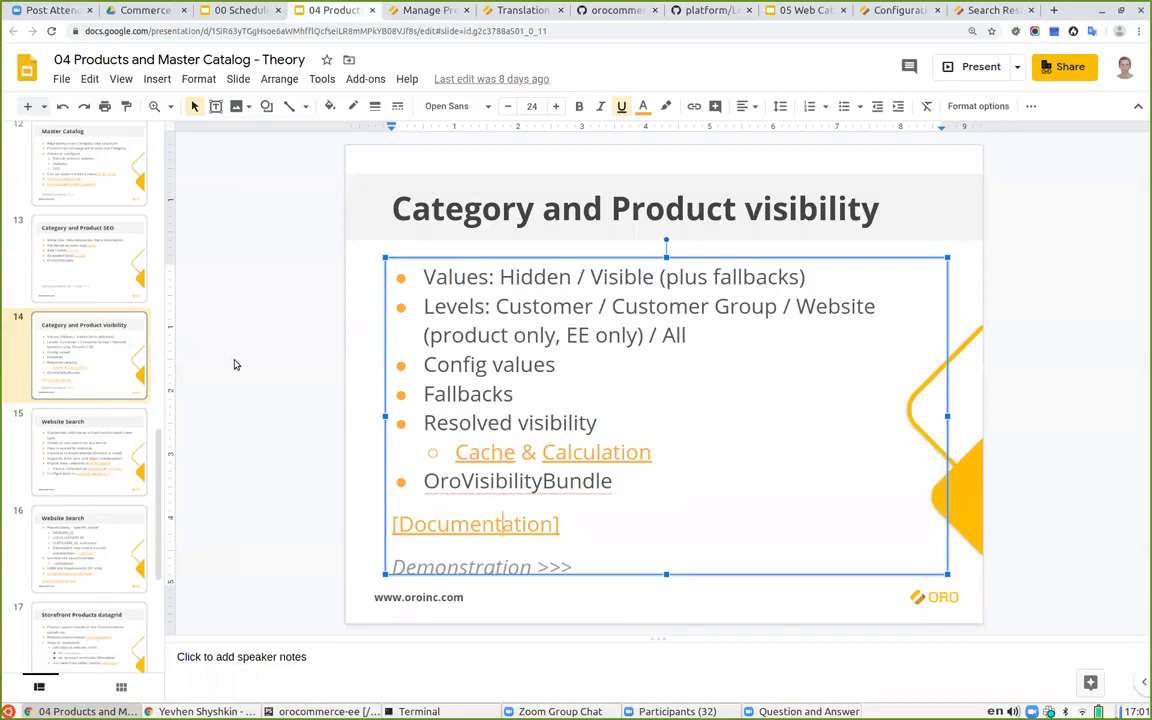
click(123, 430)
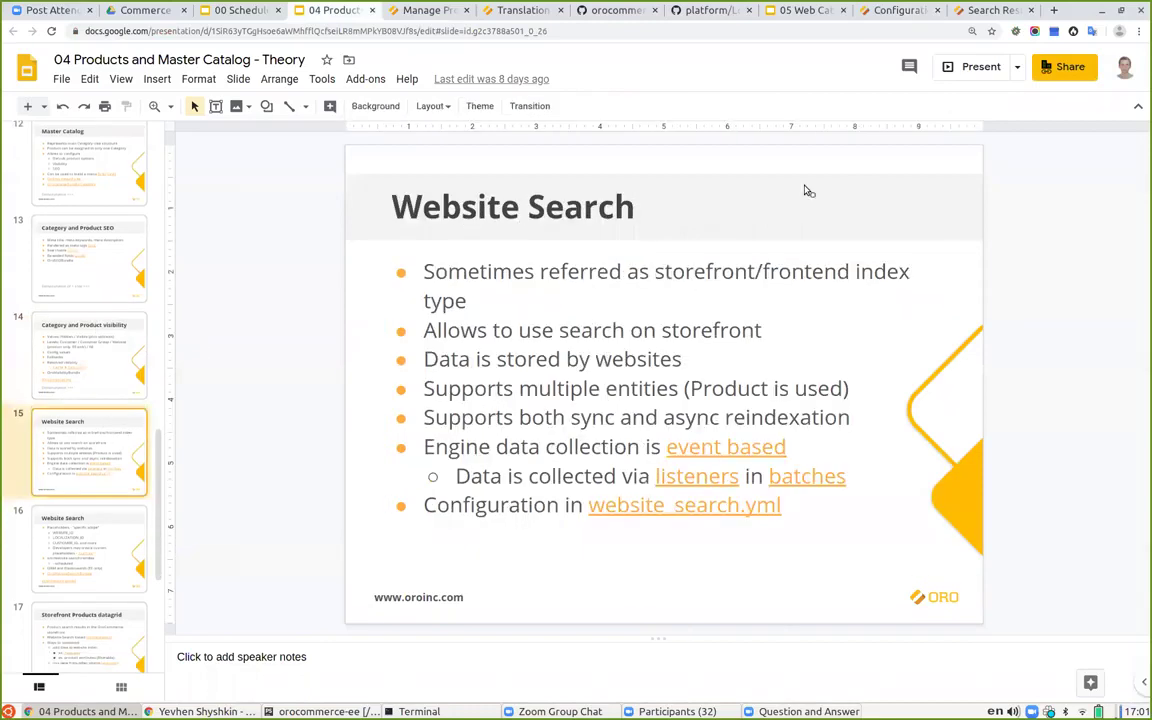
click(948, 75)
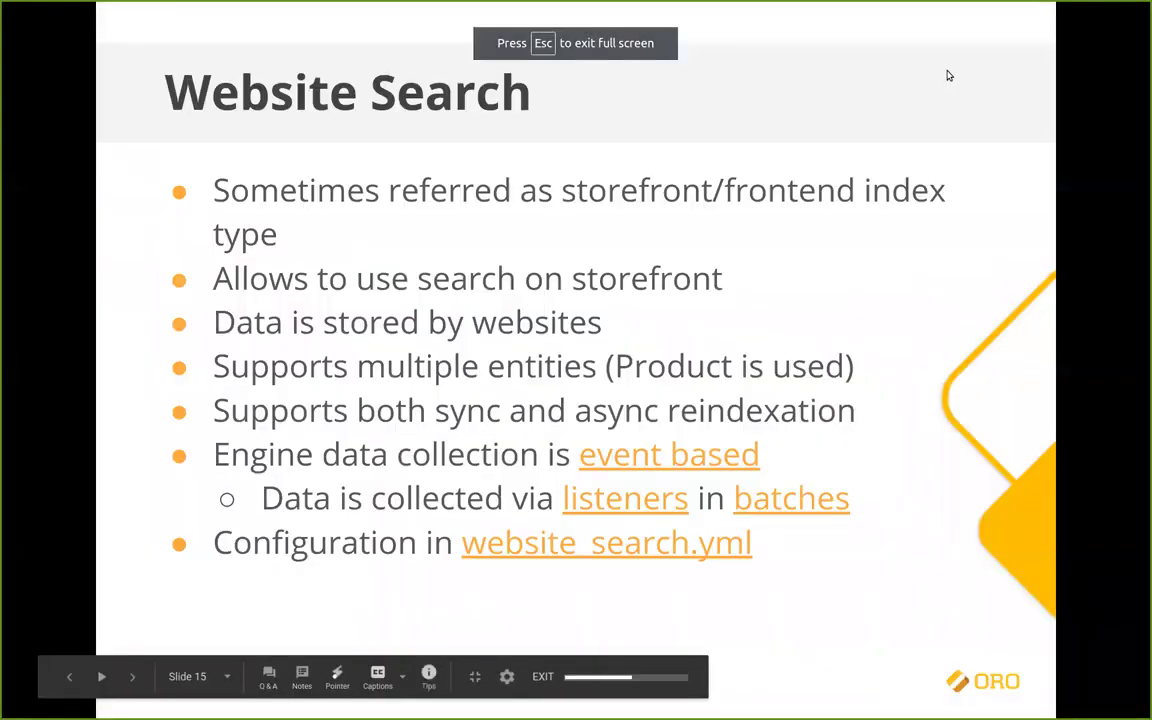
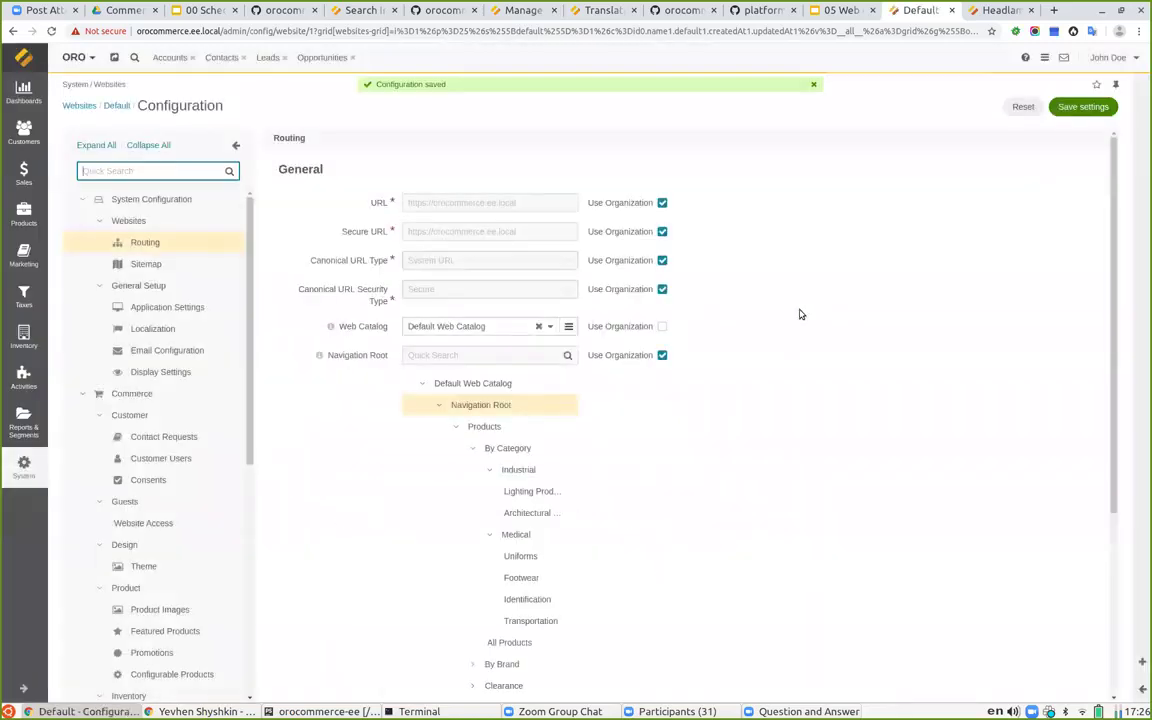
Step: Try to set Products as the Default website's navigation root, collapse its By Category node, and save the routing settings
scroll(844, 426, down, 2)
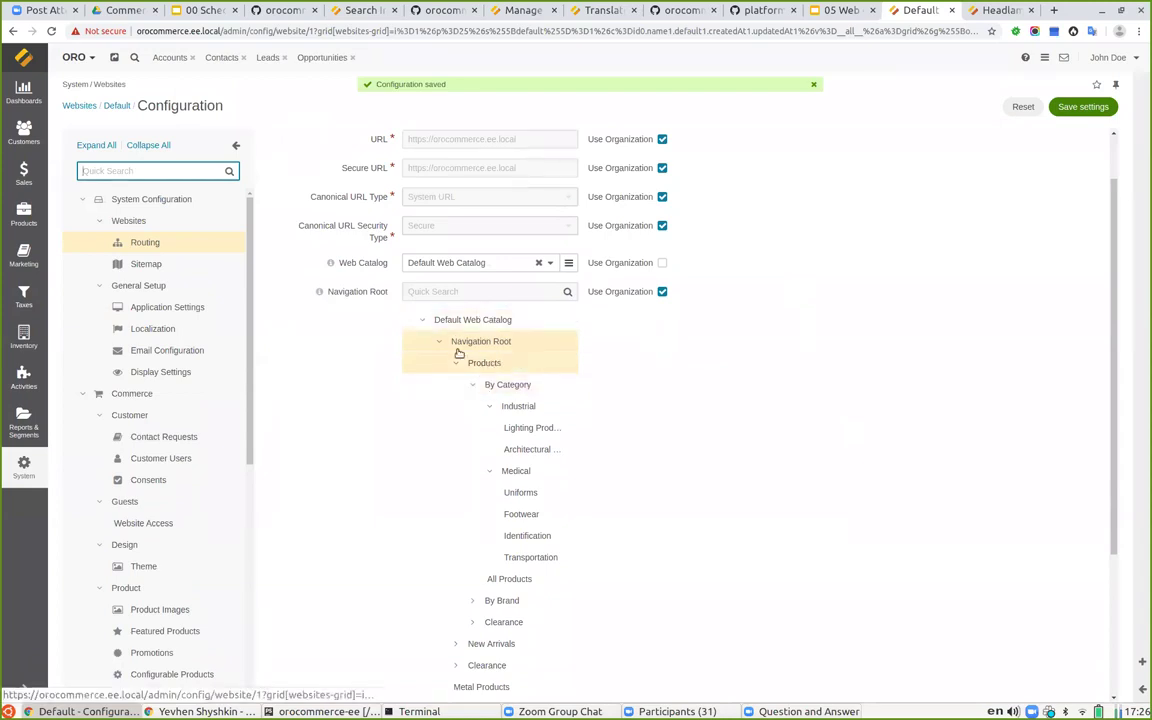
scroll(704, 330, down, 1)
scroll(680, 345, down, 2)
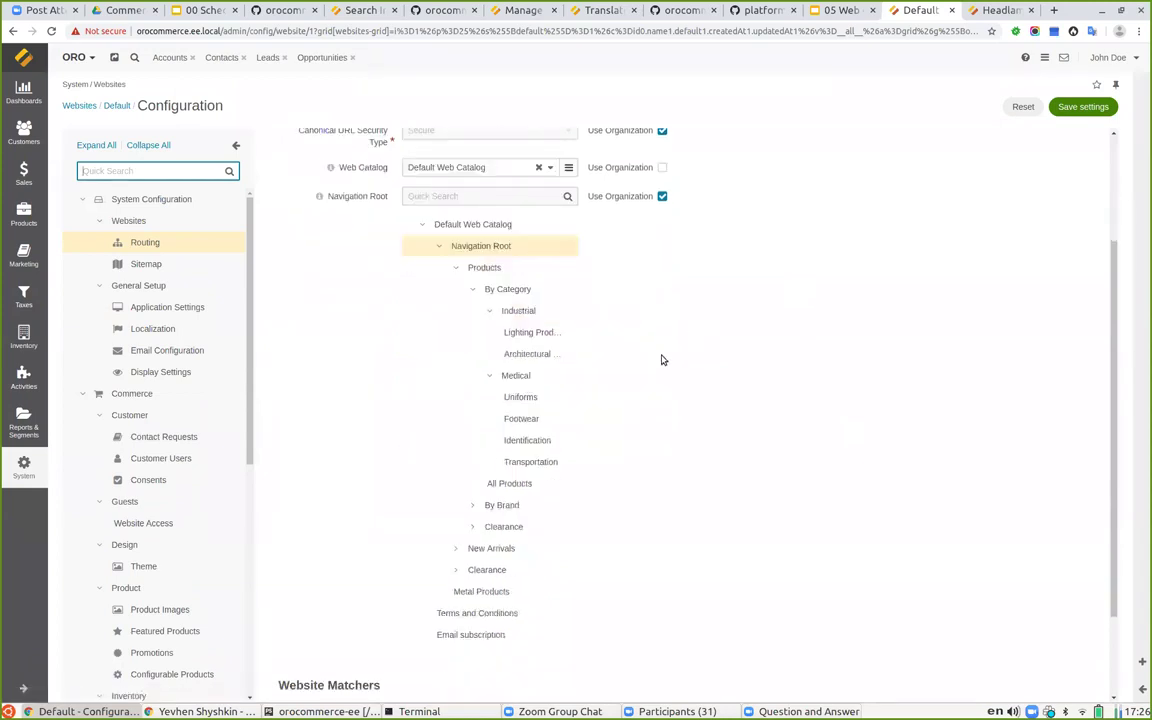
click(487, 268)
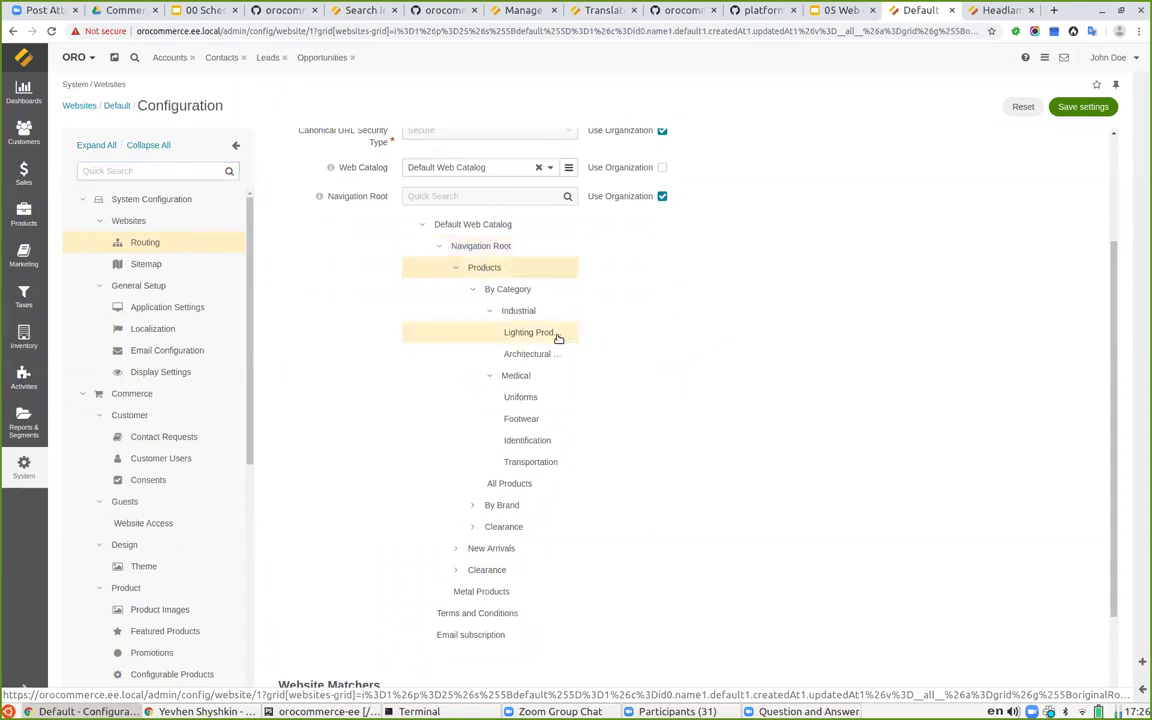
click(472, 292)
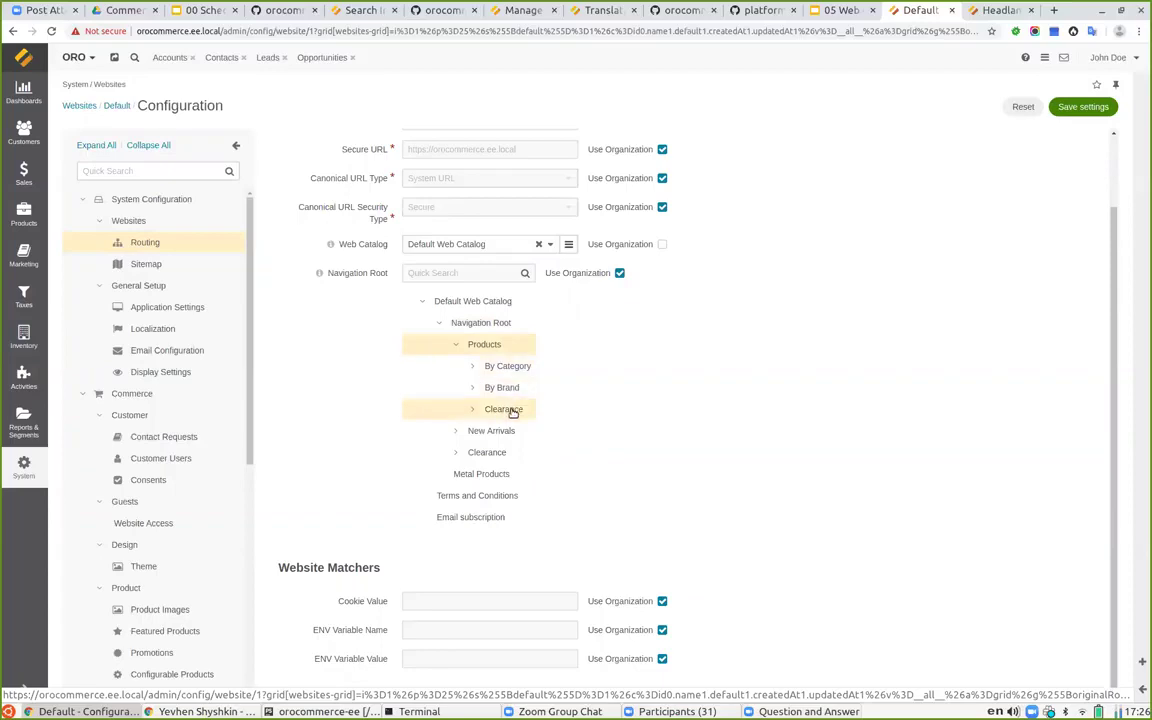
click(1075, 107)
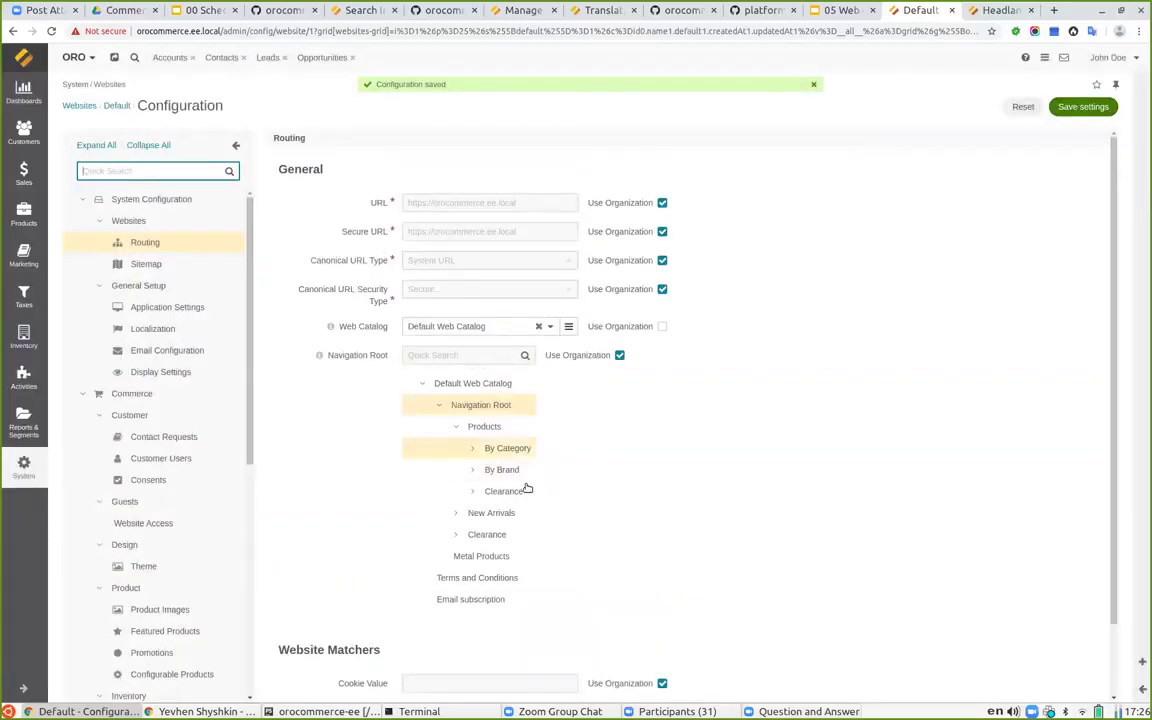
Step: Go to the storefront home page and examine the Products, New Arrivals and Clearance menus built from the web catalog
click(1000, 10)
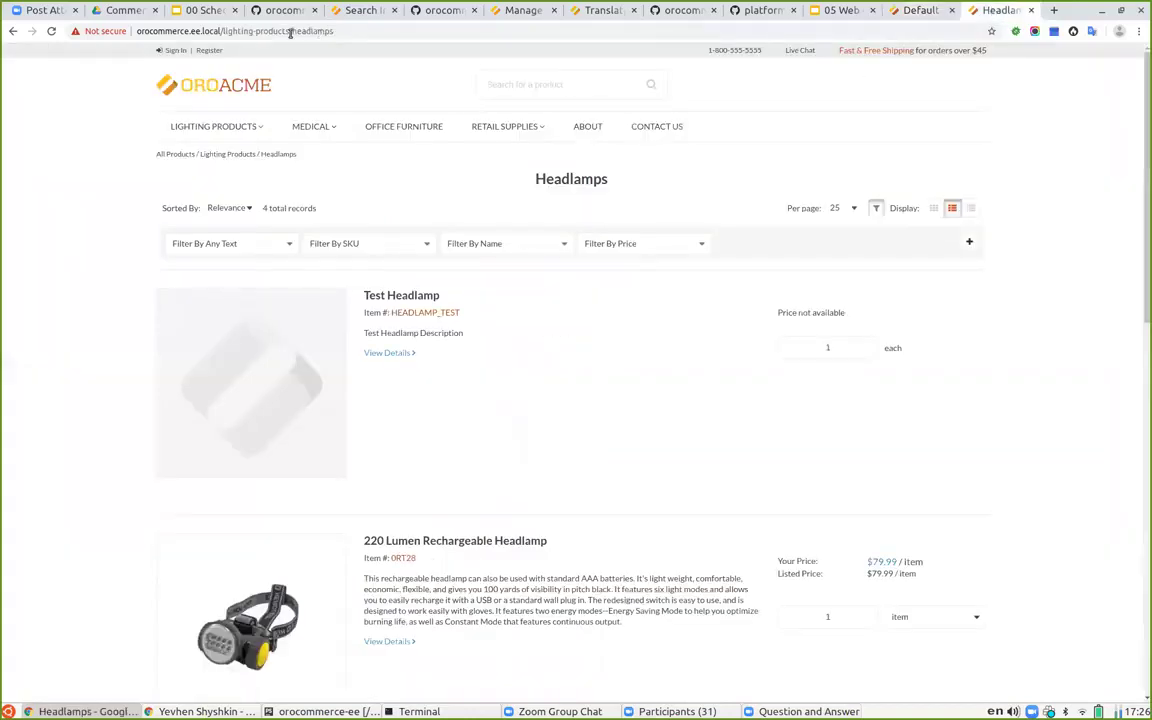
click(210, 84)
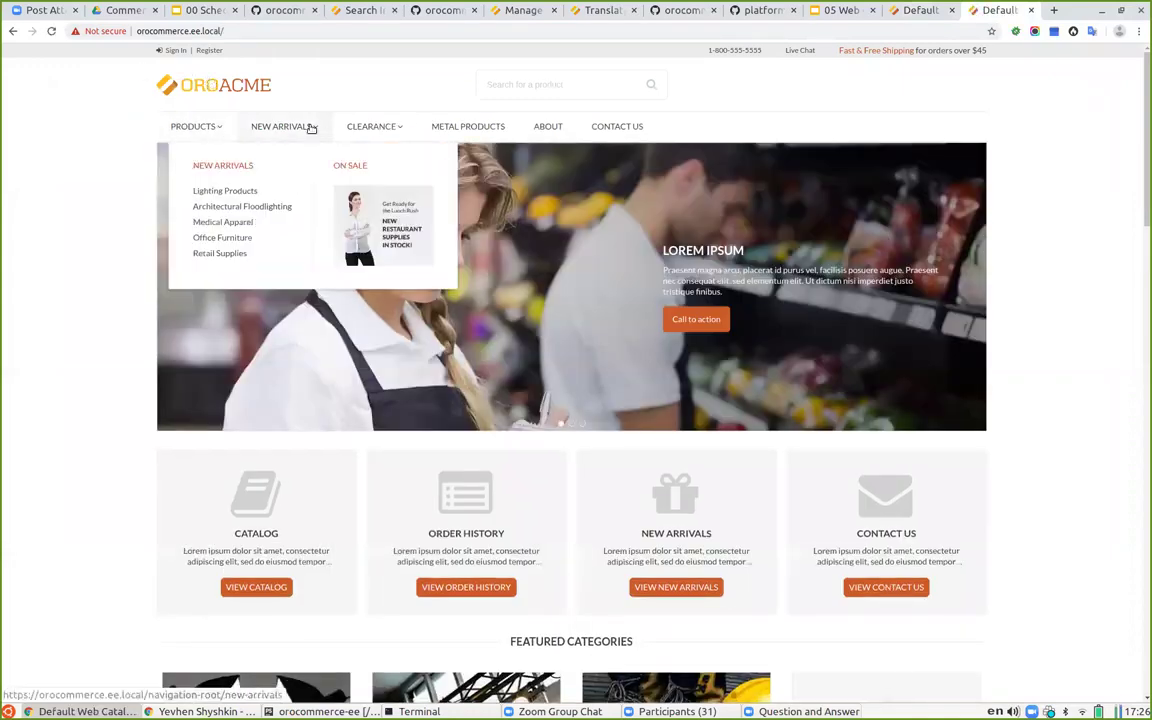
mouse_move(365, 129)
mouse_move(288, 133)
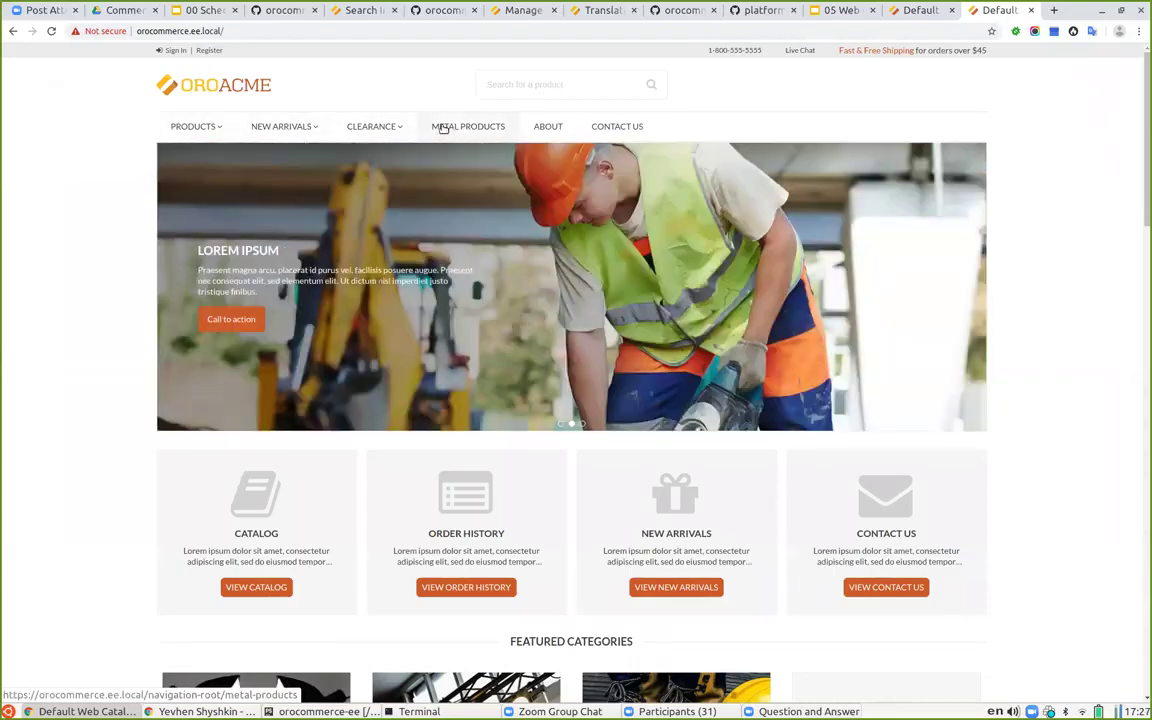
mouse_move(210, 134)
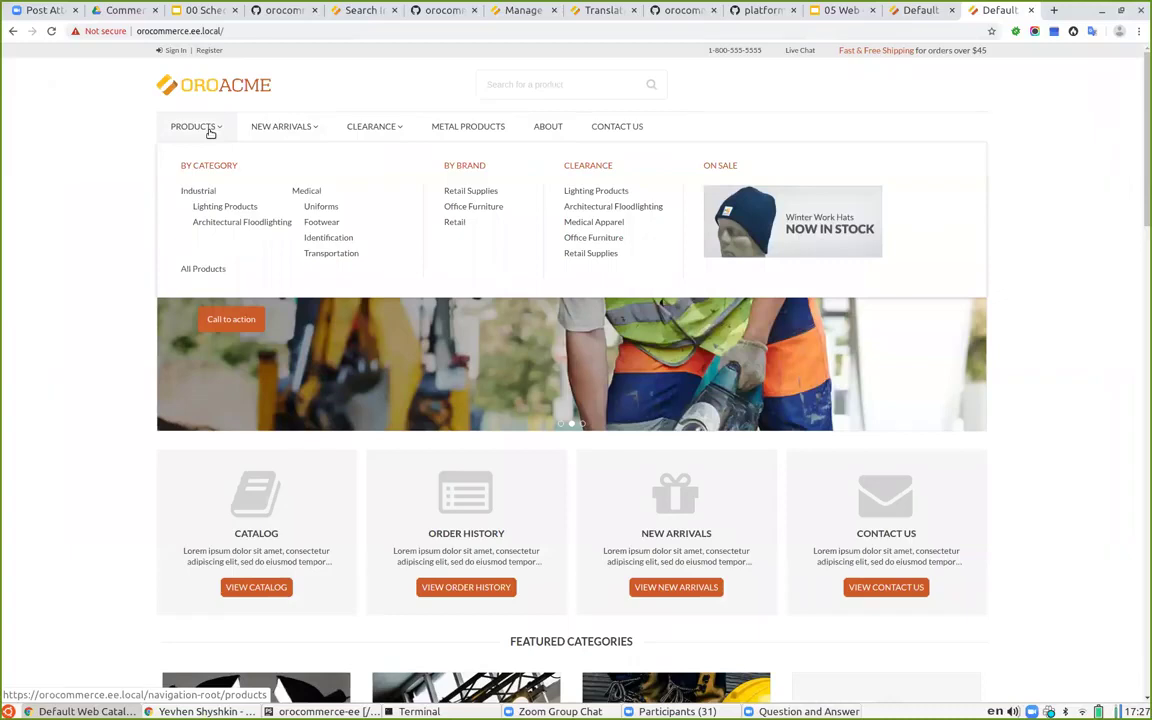
Step: Return to the back-office routing configuration, try again to select Products as the navigation root, and save
click(921, 13)
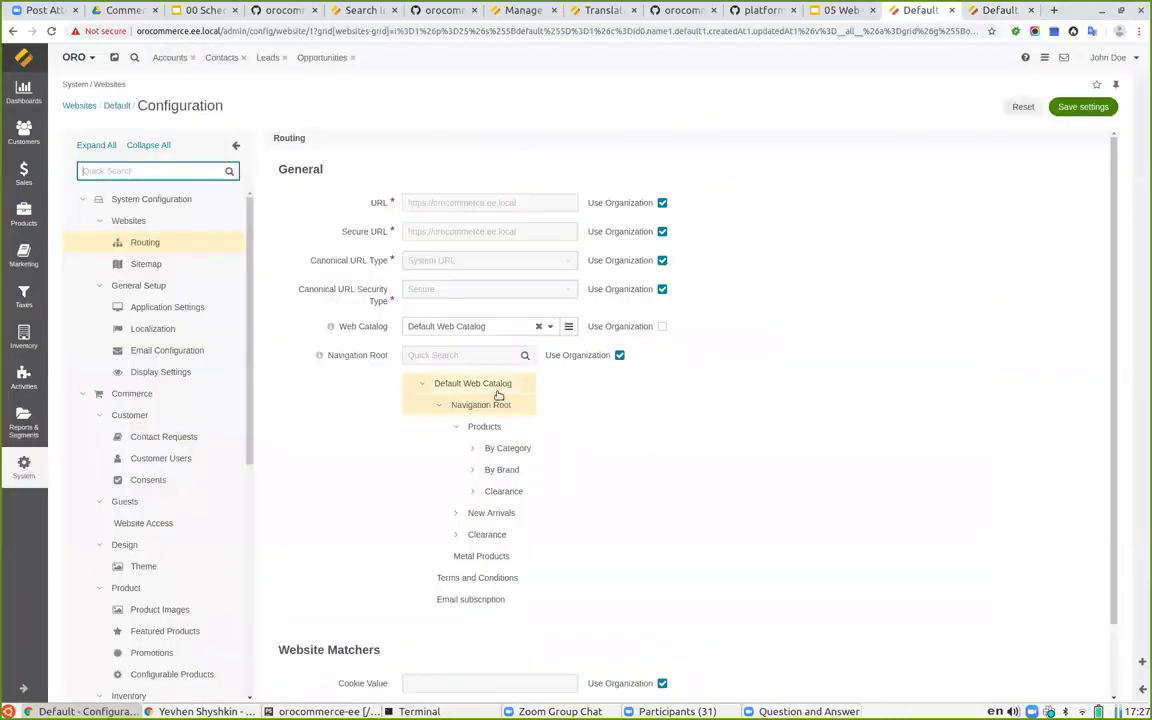
click(452, 430)
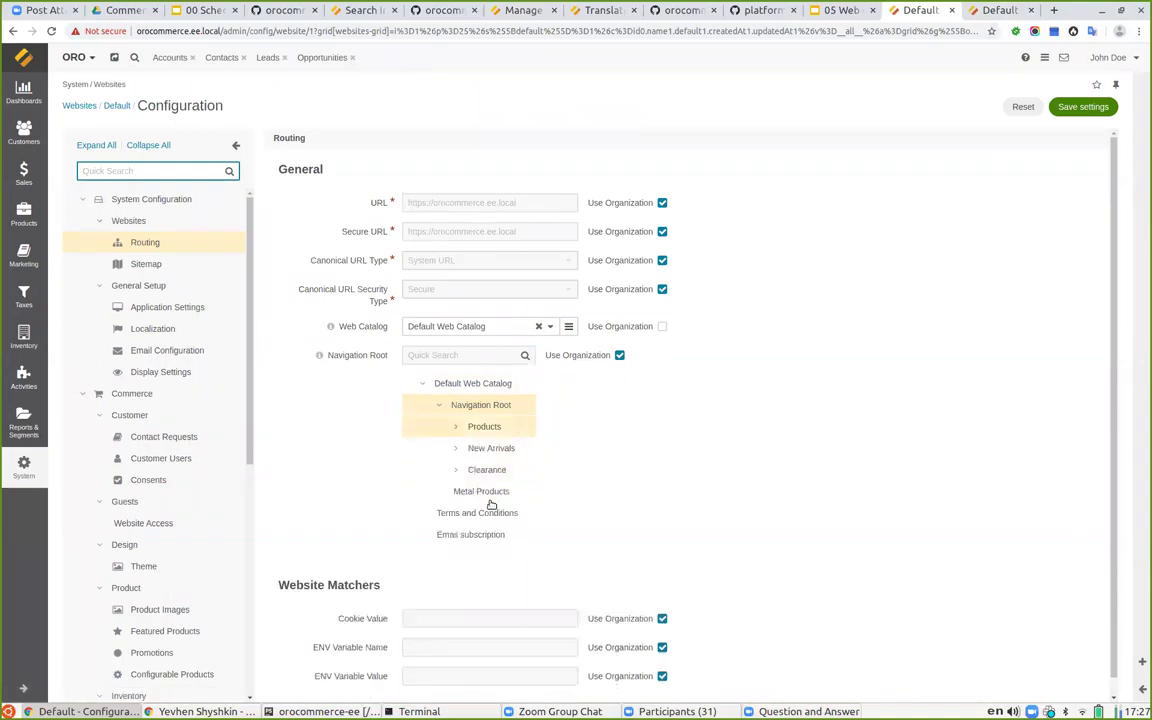
click(456, 430)
click(488, 430)
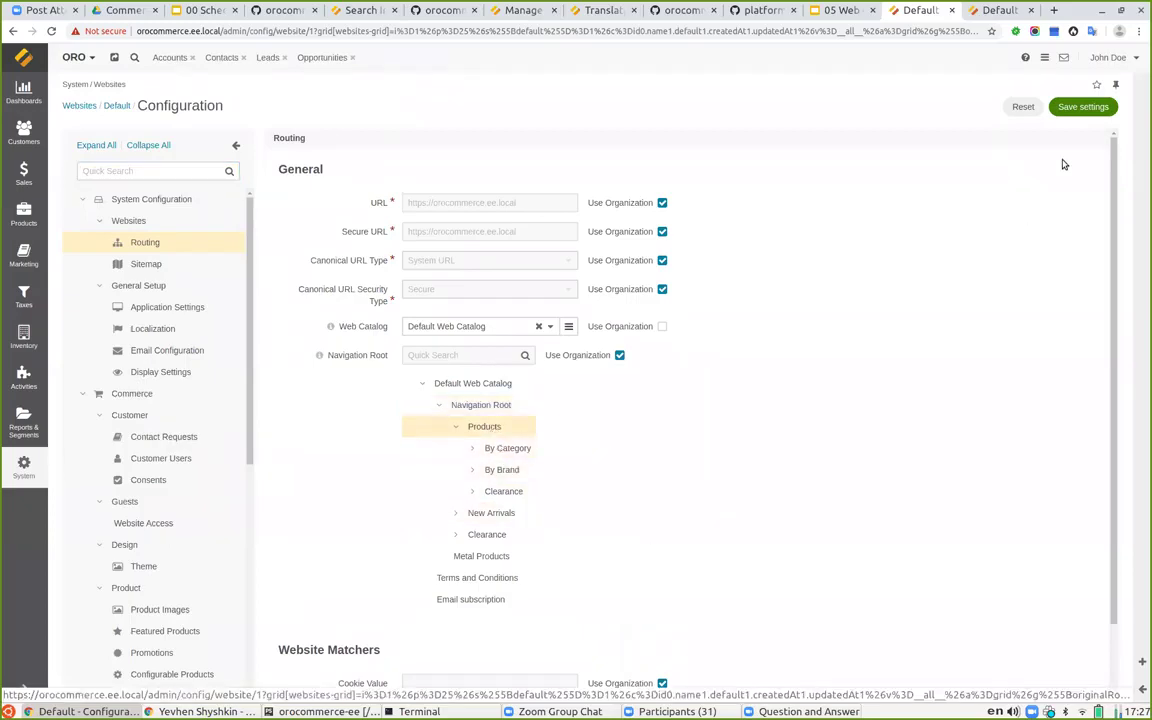
click(1081, 106)
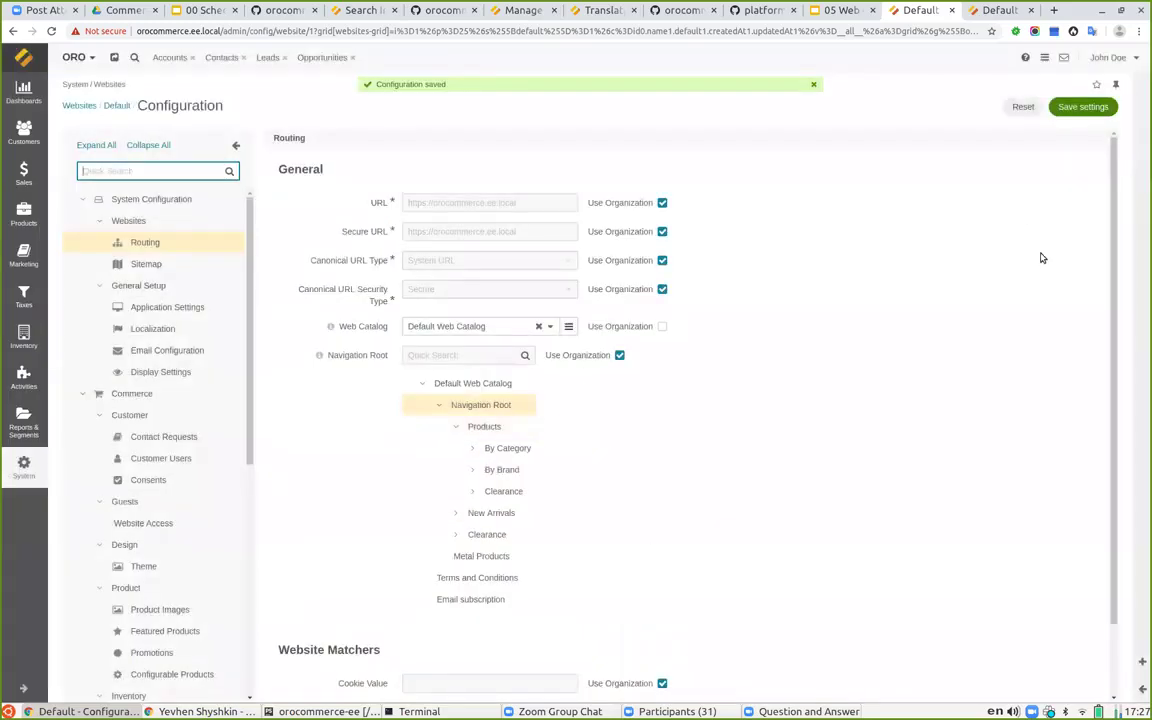
Step: Try to make By Category the navigation root, save the routing settings, and expand that node in the tree
click(492, 450)
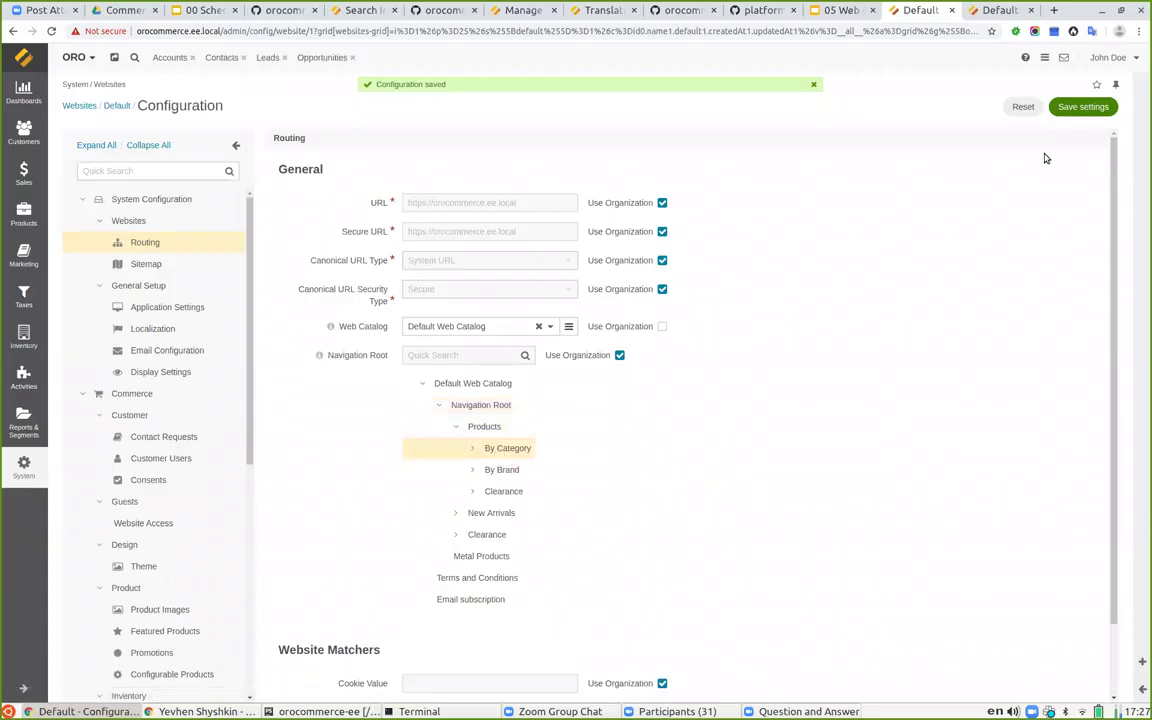
click(1083, 106)
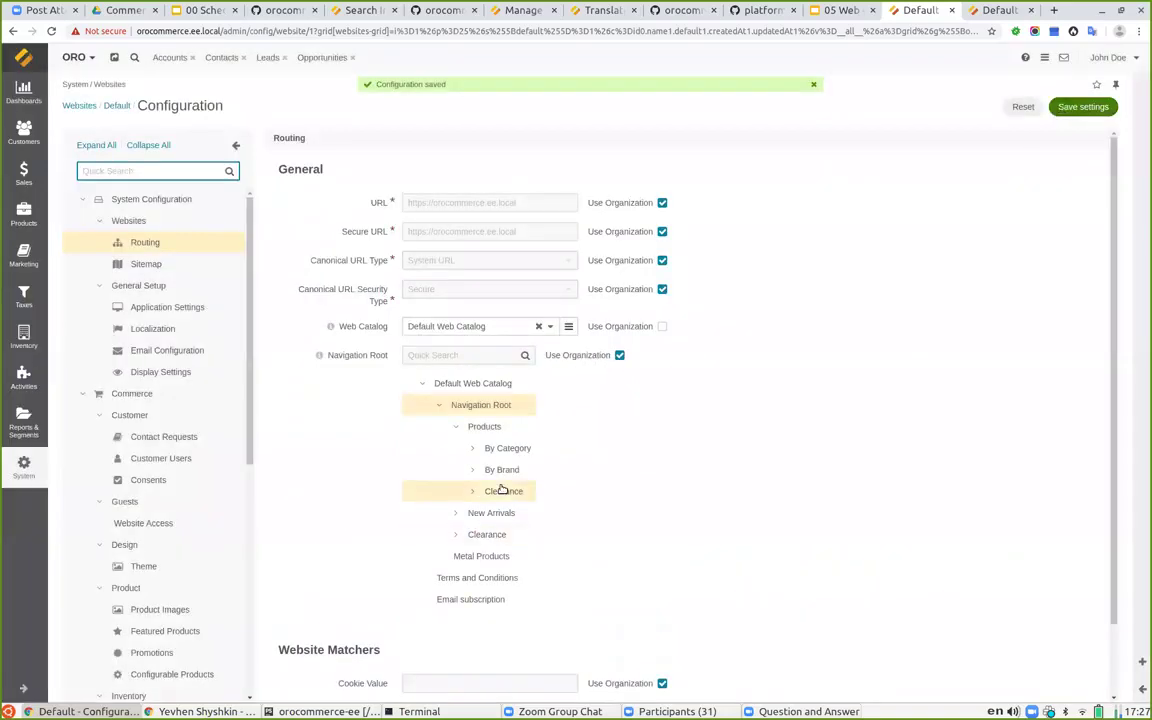
click(473, 448)
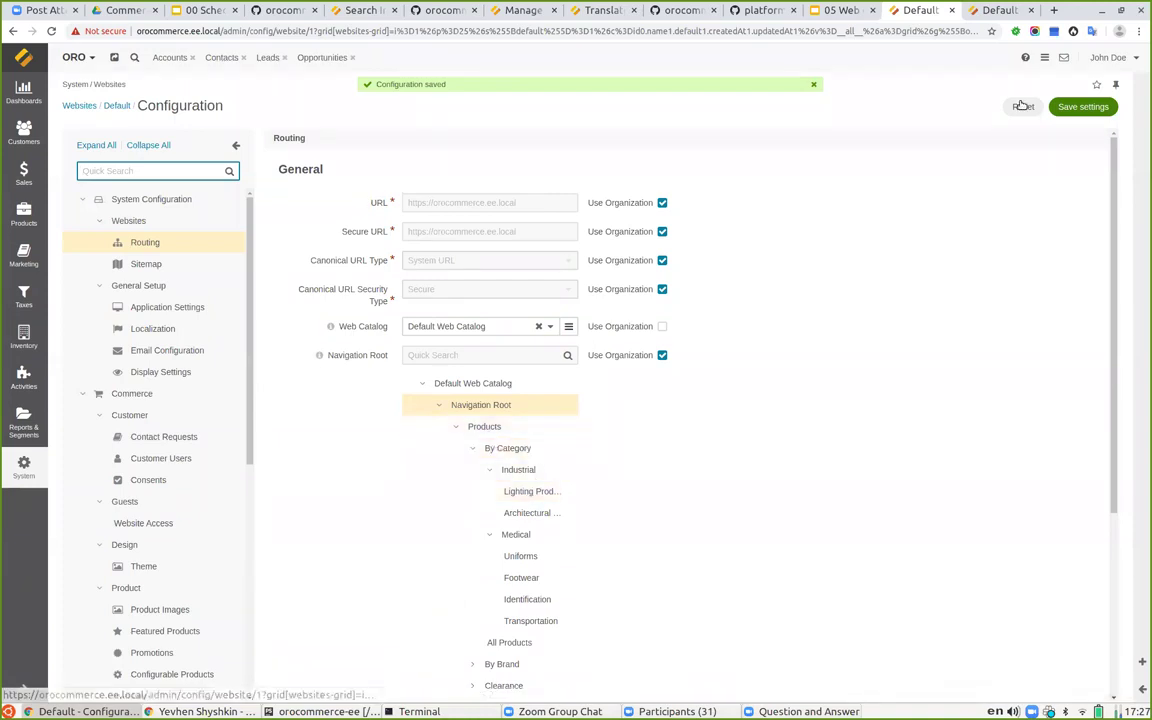
Step: Open eu.orocommerce.ee.local in a new browser tab and view its Lighting Products category
click(1000, 10)
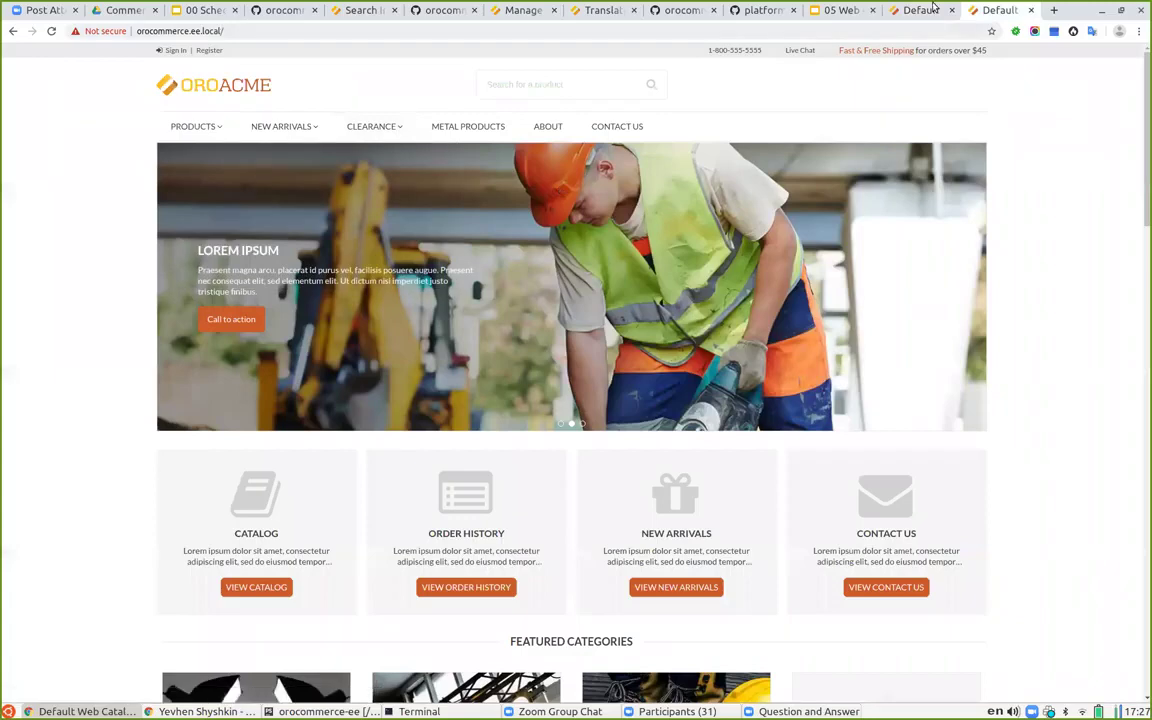
click(1055, 10)
text(eu)
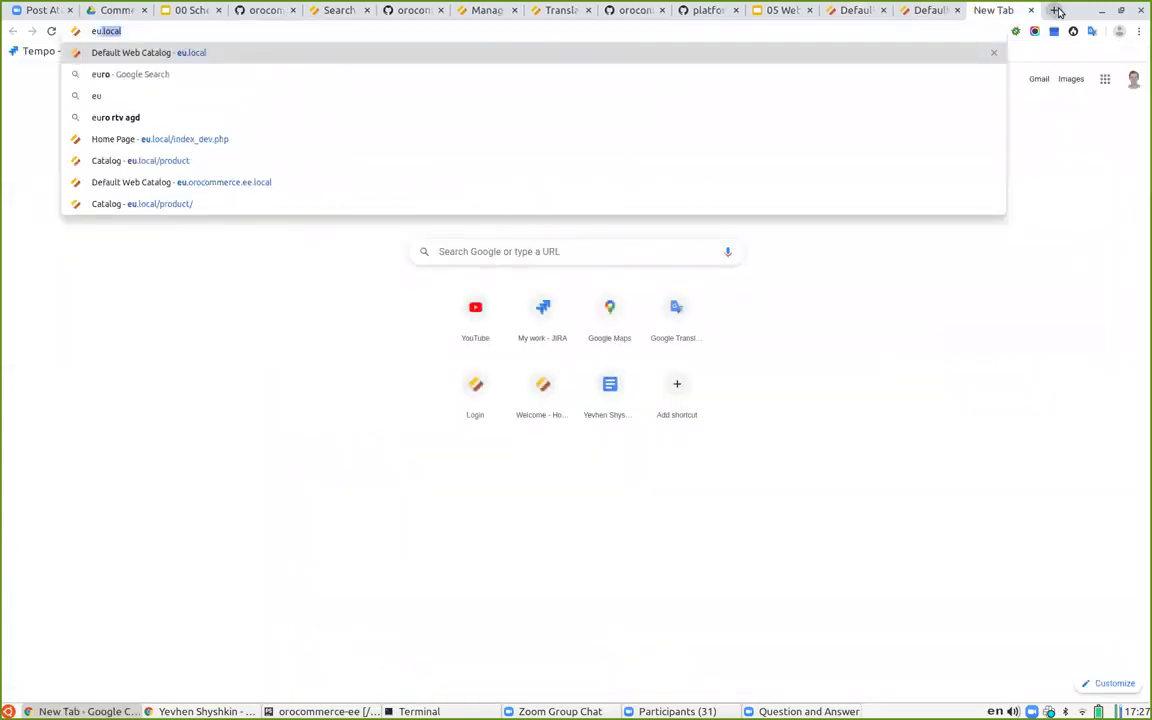
key(Down)
key(Down)
key(Down)
key(Down)
key(Down)
key(Down)
key(Return)
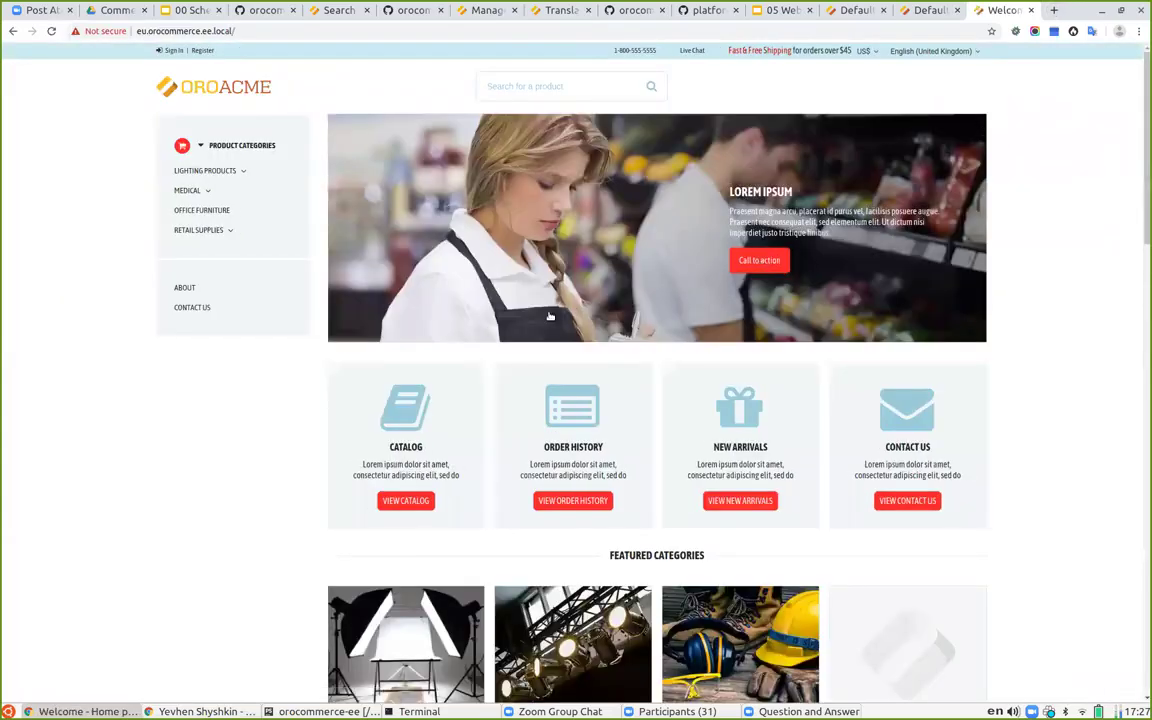
click(236, 171)
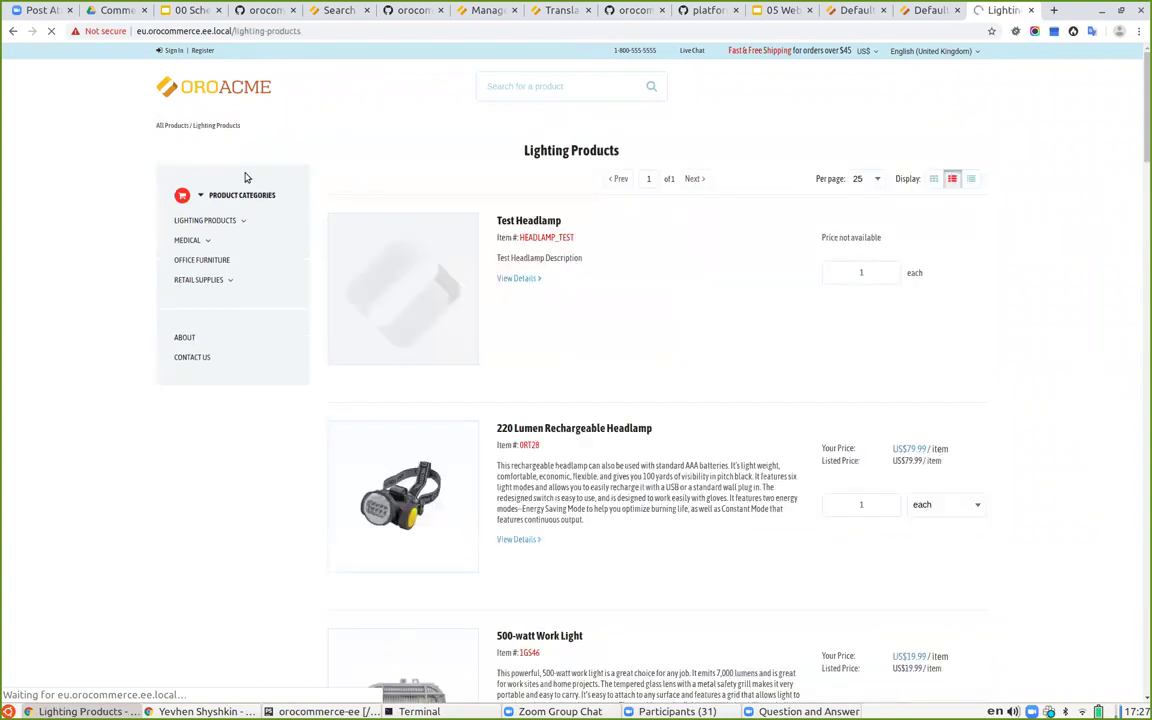
click(245, 222)
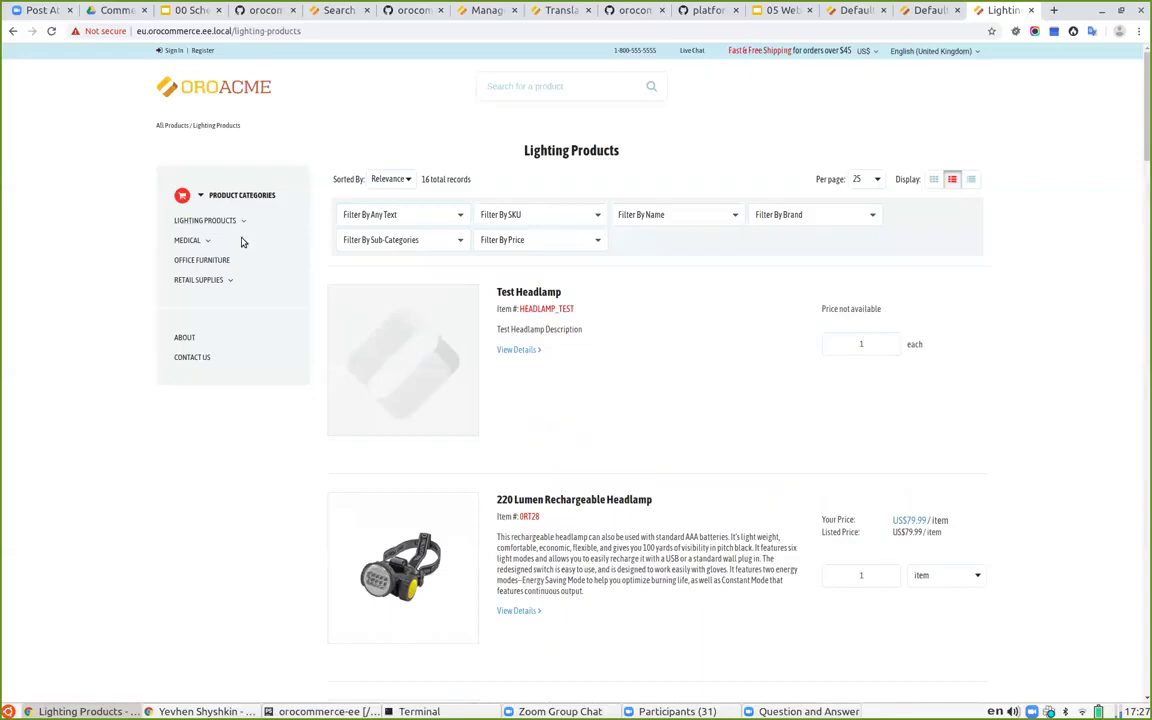
Step: Compare the default storefront's main menu with the web catalog tree in the Default website's routing configuration
click(929, 10)
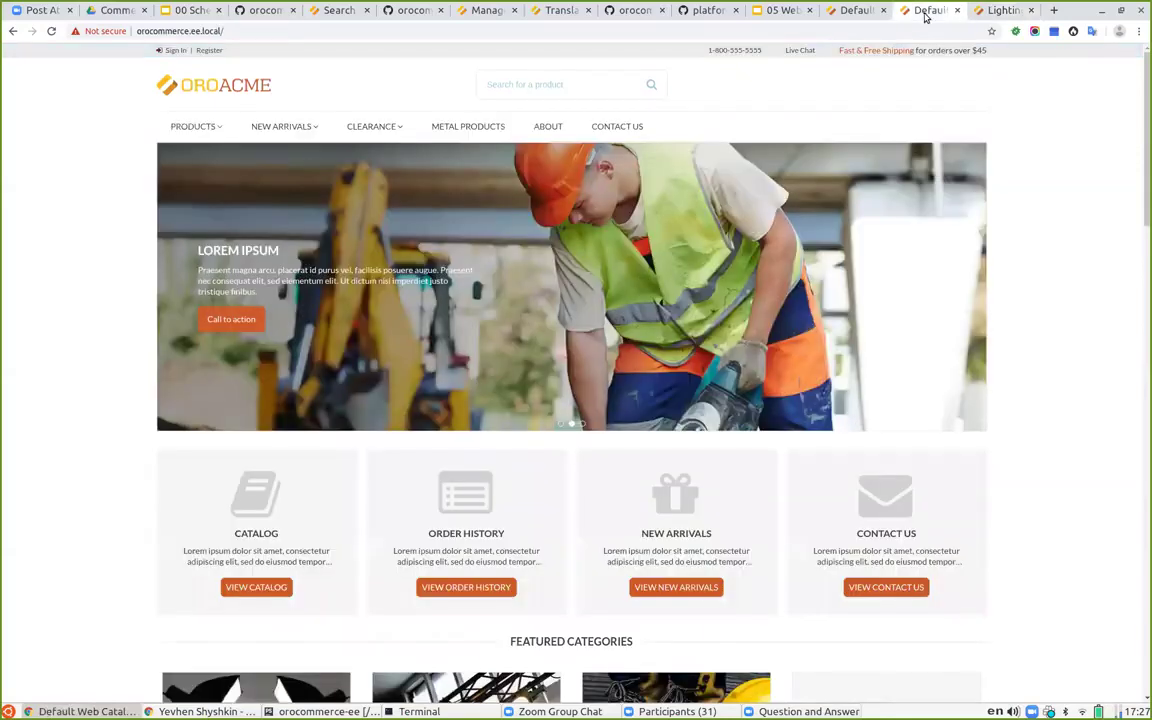
click(855, 10)
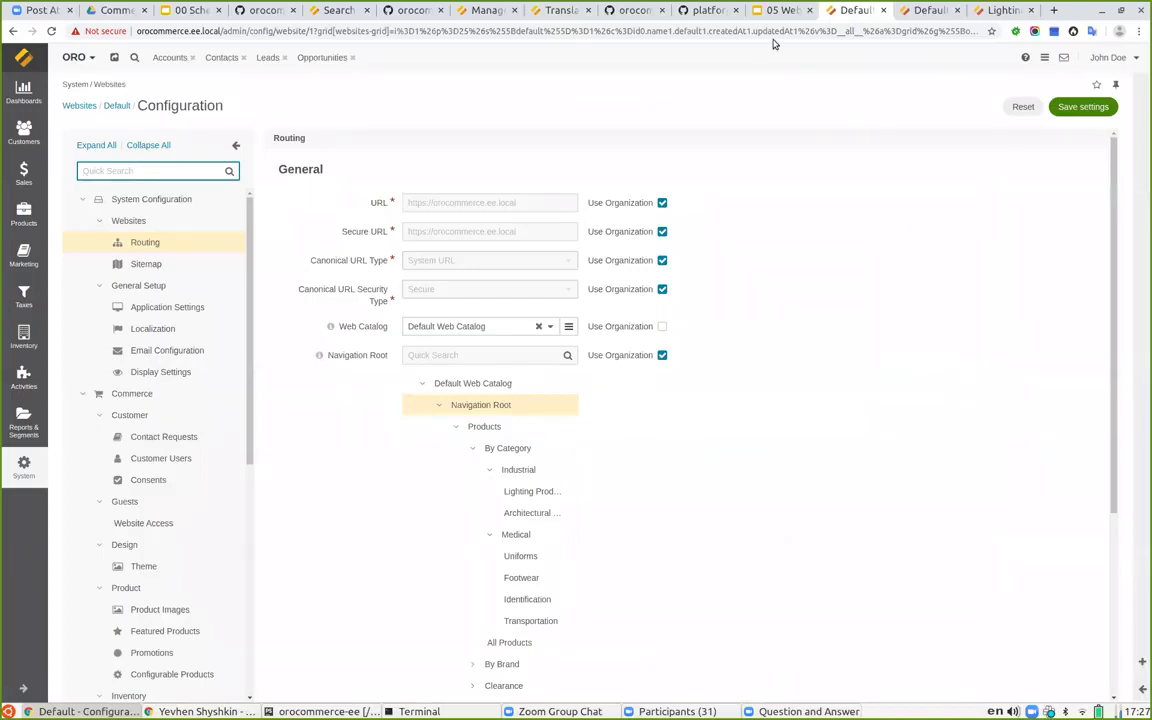
scroll(686, 470, down, 3)
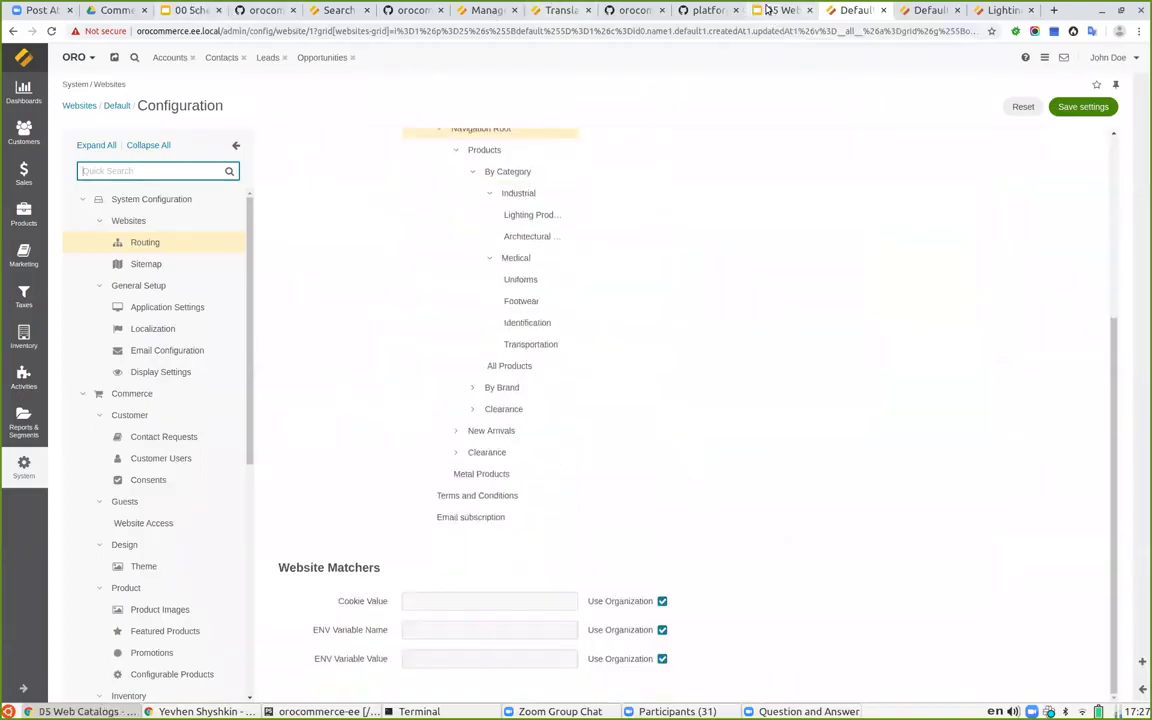
Step: Switch to the 05 Web Catalogs presentation and start the slideshow from the Web Catalog Nodes slide, slide 5
click(776, 10)
click(74, 357)
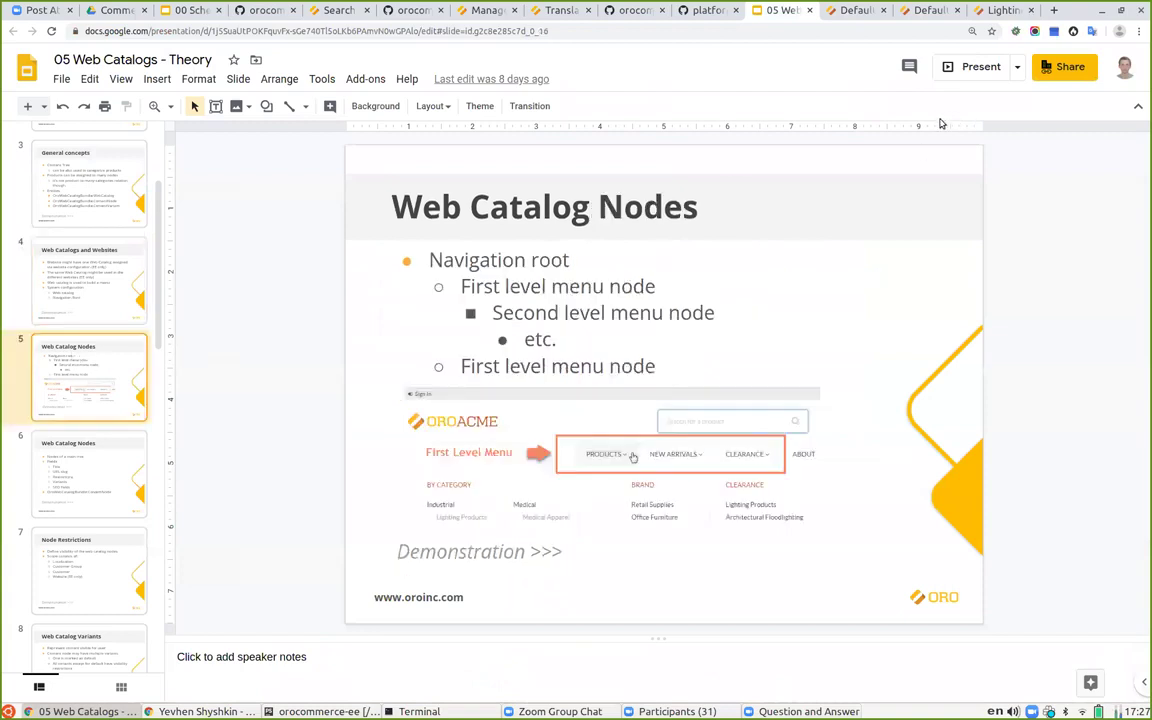
click(965, 75)
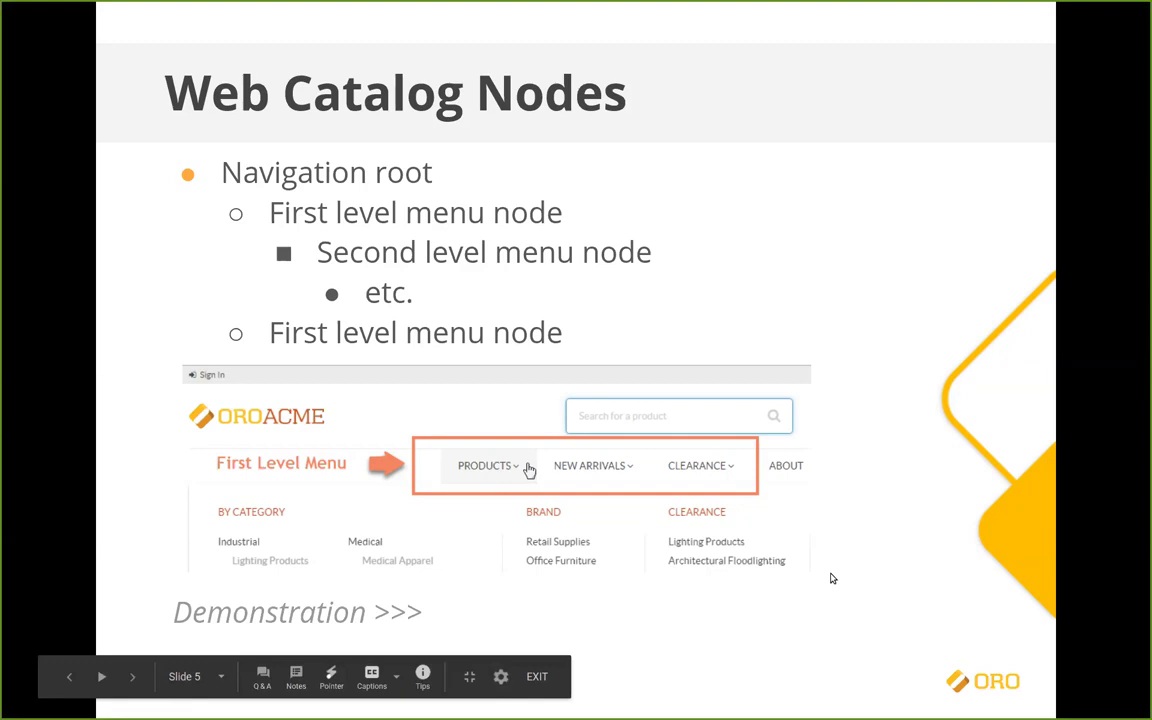
Step: Leave the slideshow and compare the EU storefront's category menu with the default storefront's main menu and its Clearance submenu
key(Escape)
key(Escape)
click(1000, 10)
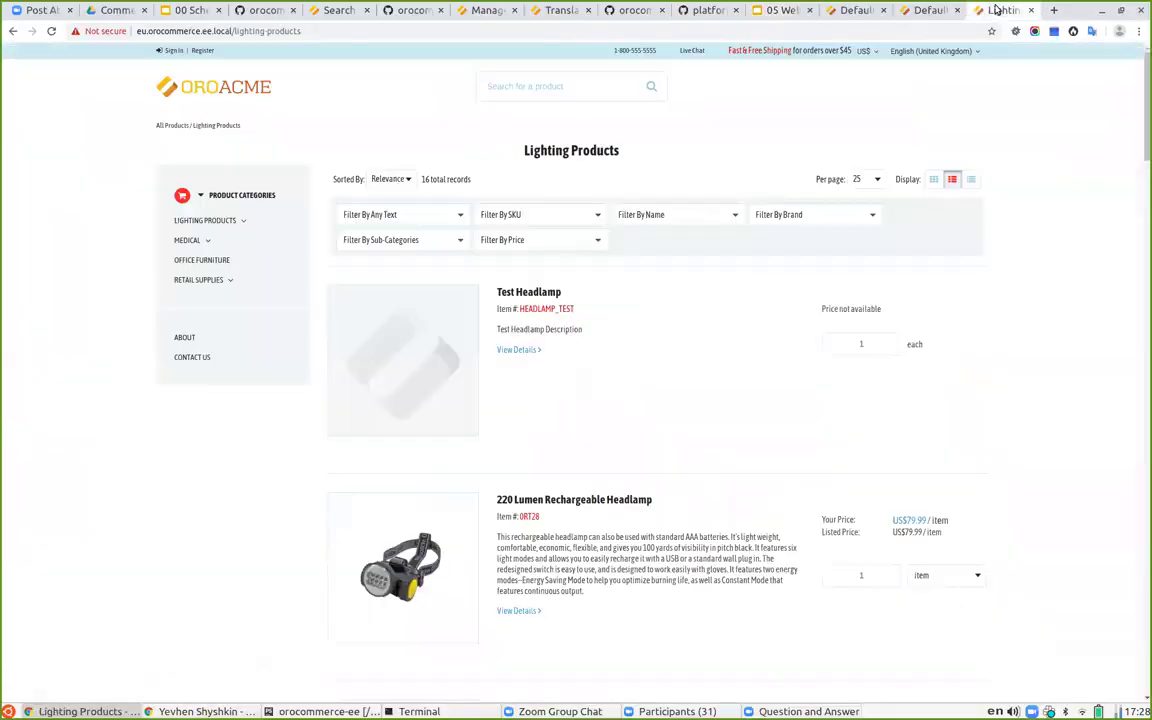
click(938, 8)
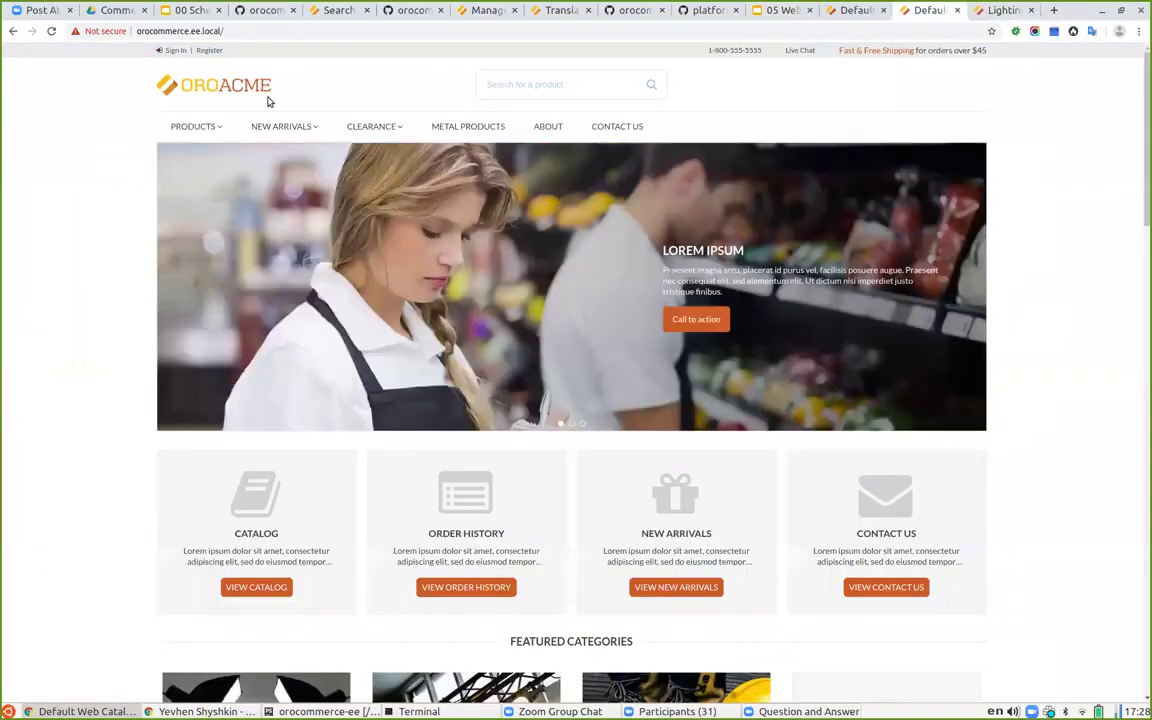
mouse_move(212, 119)
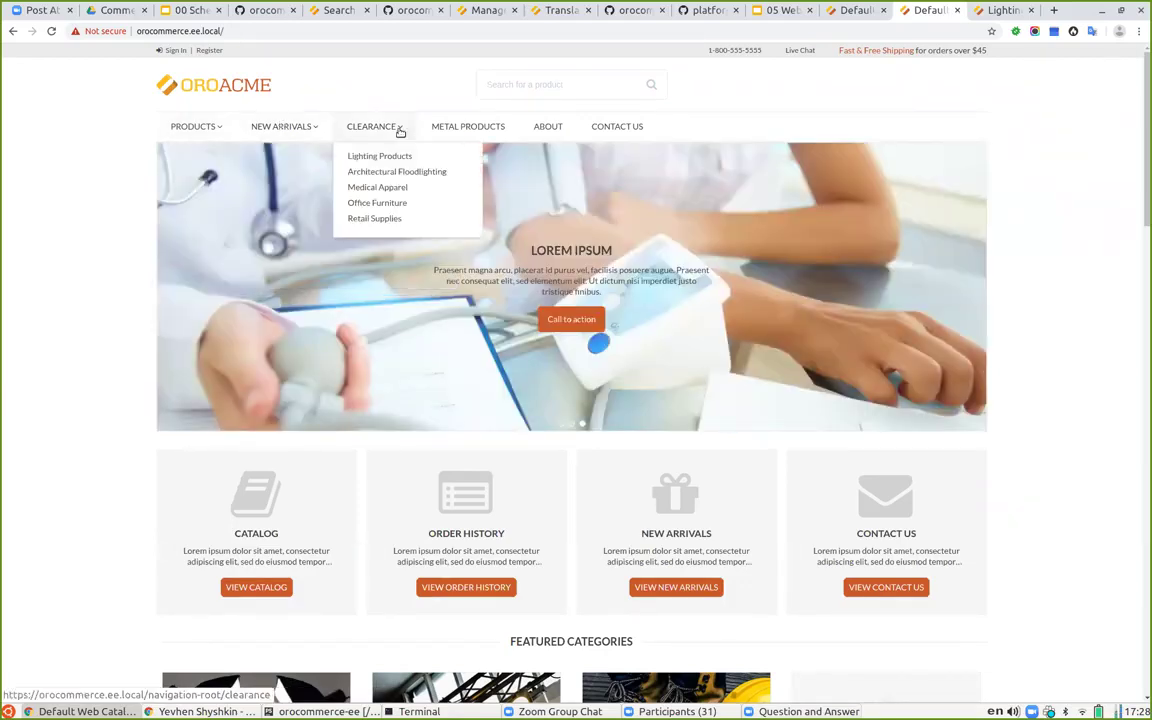
mouse_move(284, 133)
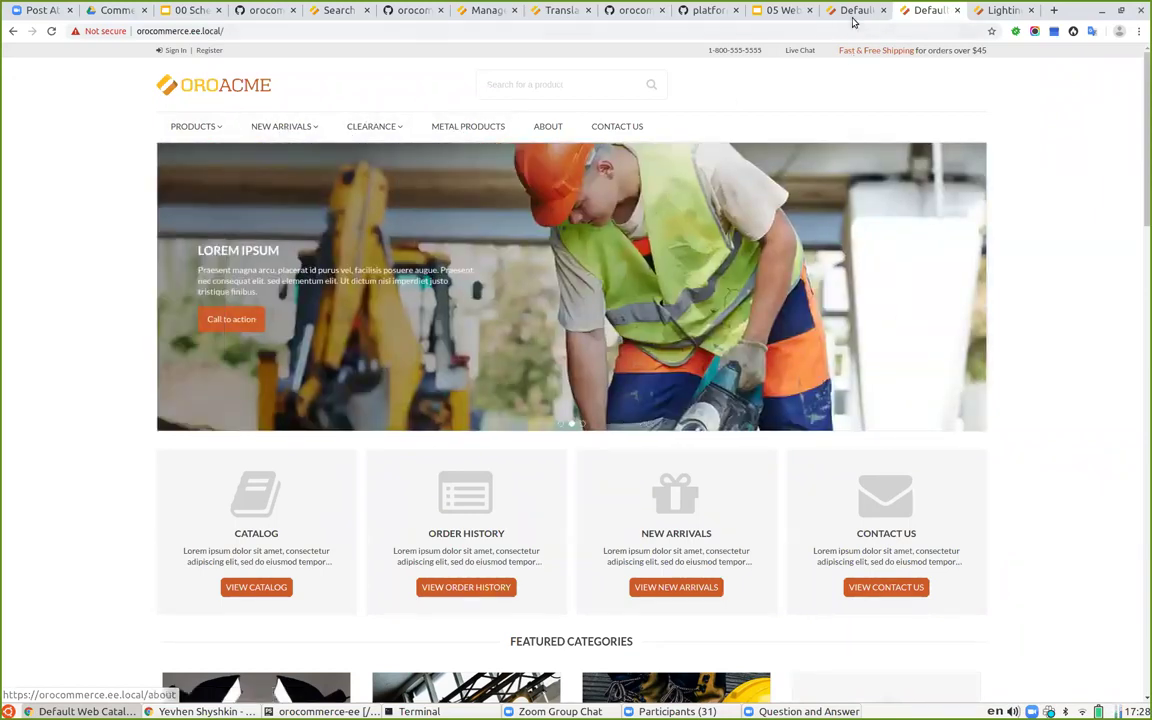
Step: Return to the 05 Web Catalogs presentation and present slide 6, Web Catalog Nodes, listing the node fields
click(780, 10)
click(86, 467)
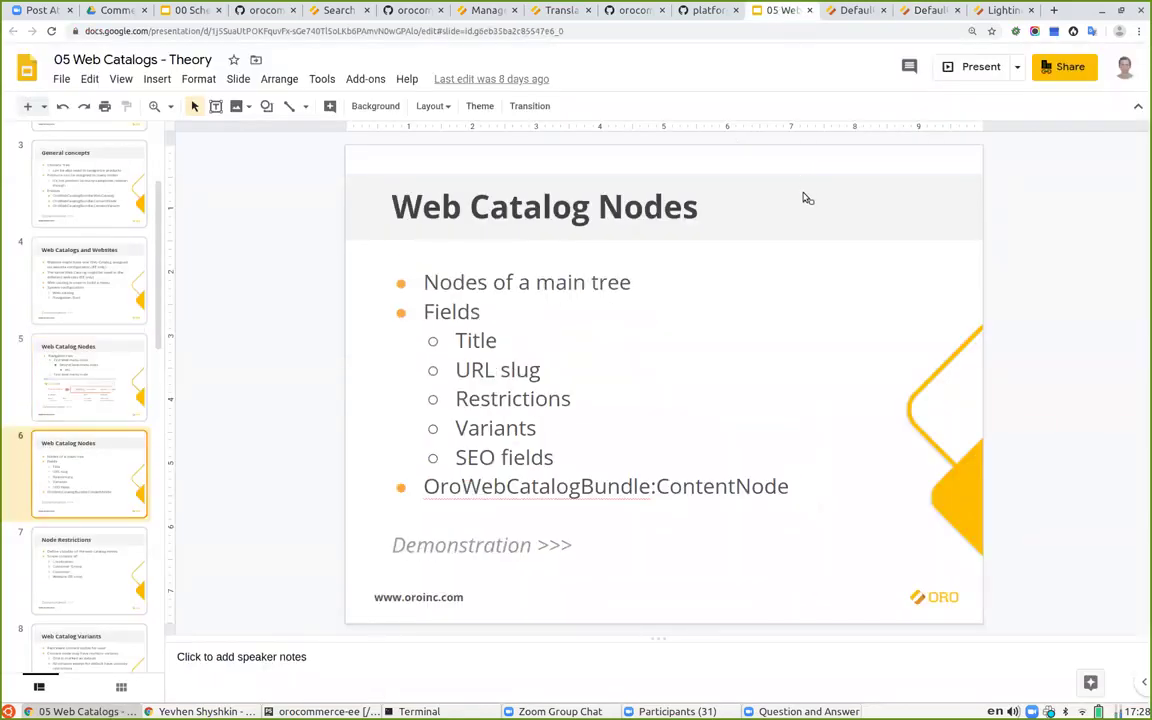
click(975, 67)
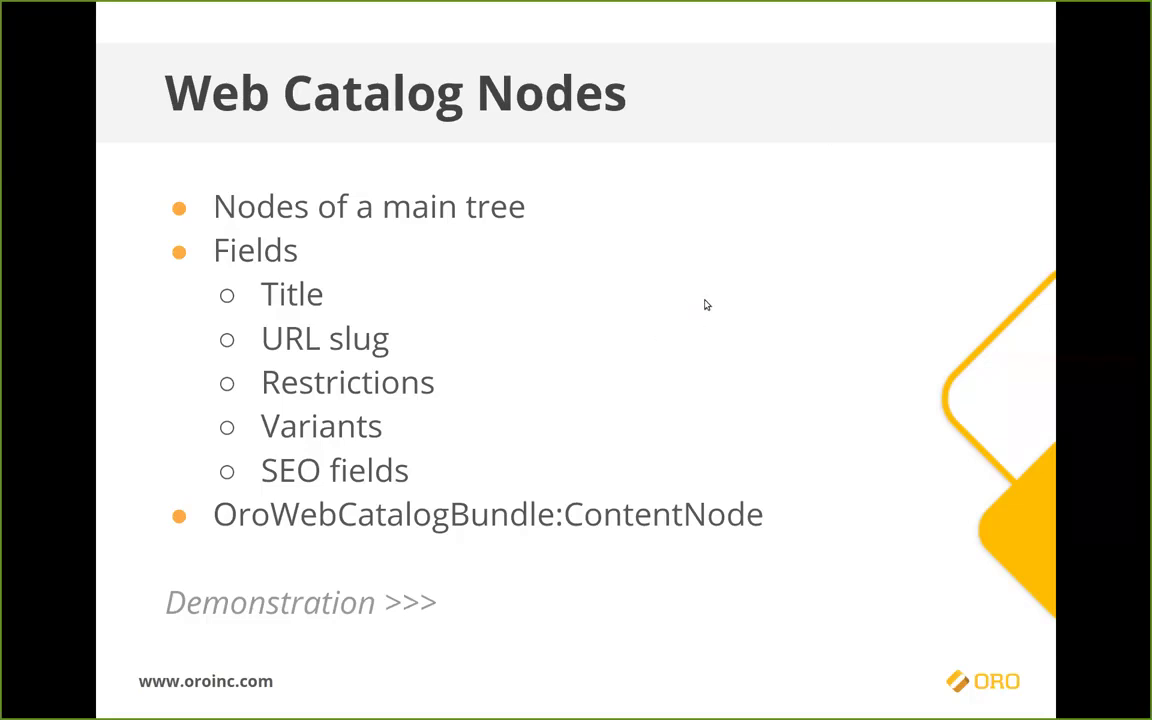
Step: Leave the slideshow, open the Default Web Catalog's content tree in the OroCommerce back office, and view the Footwear node
key(Escape)
click(852, 10)
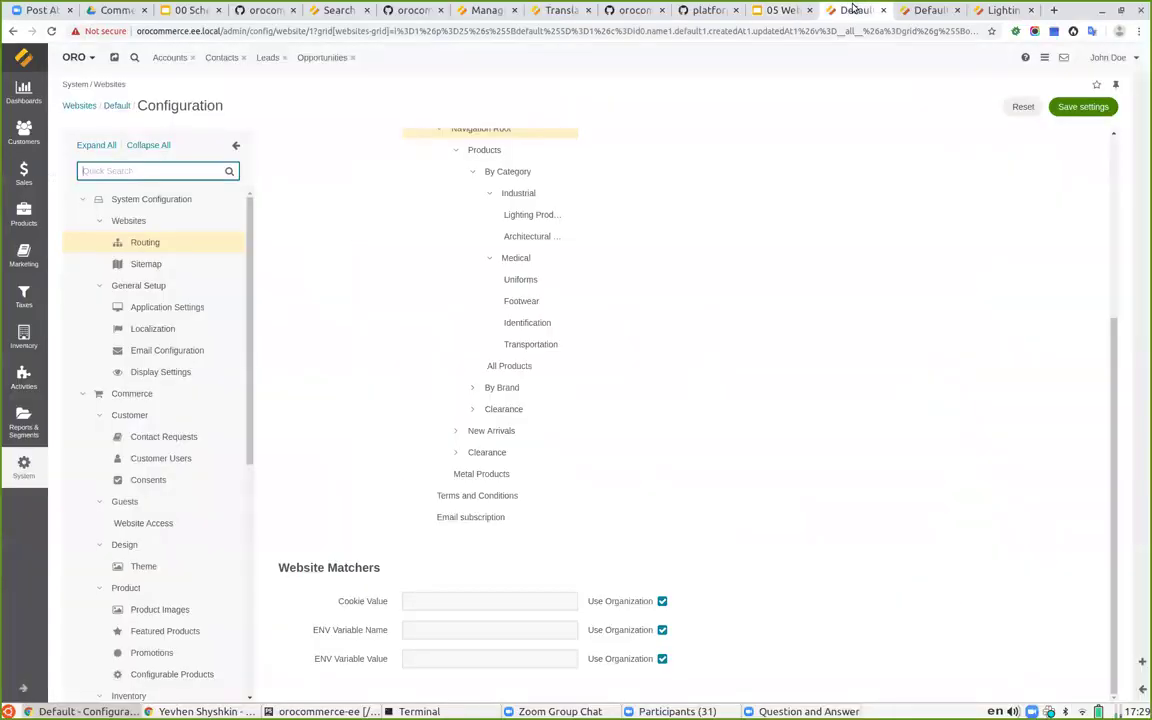
scroll(540, 372, up, 3)
click(25, 219)
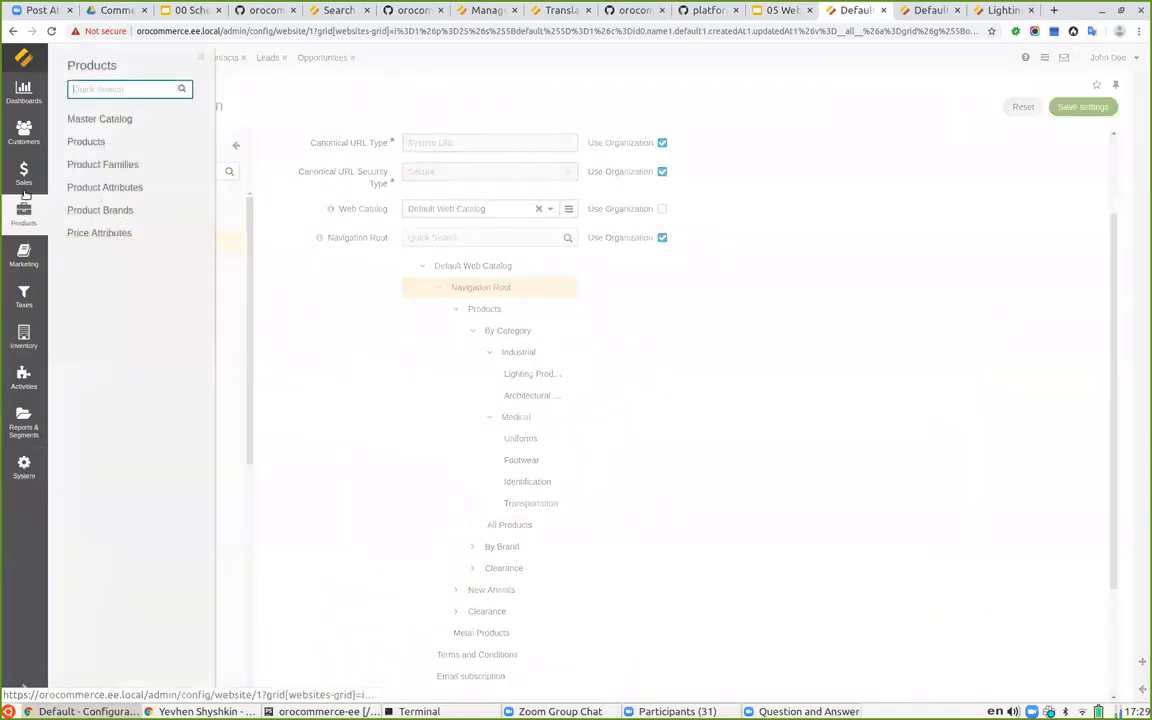
click(23, 172)
click(23, 255)
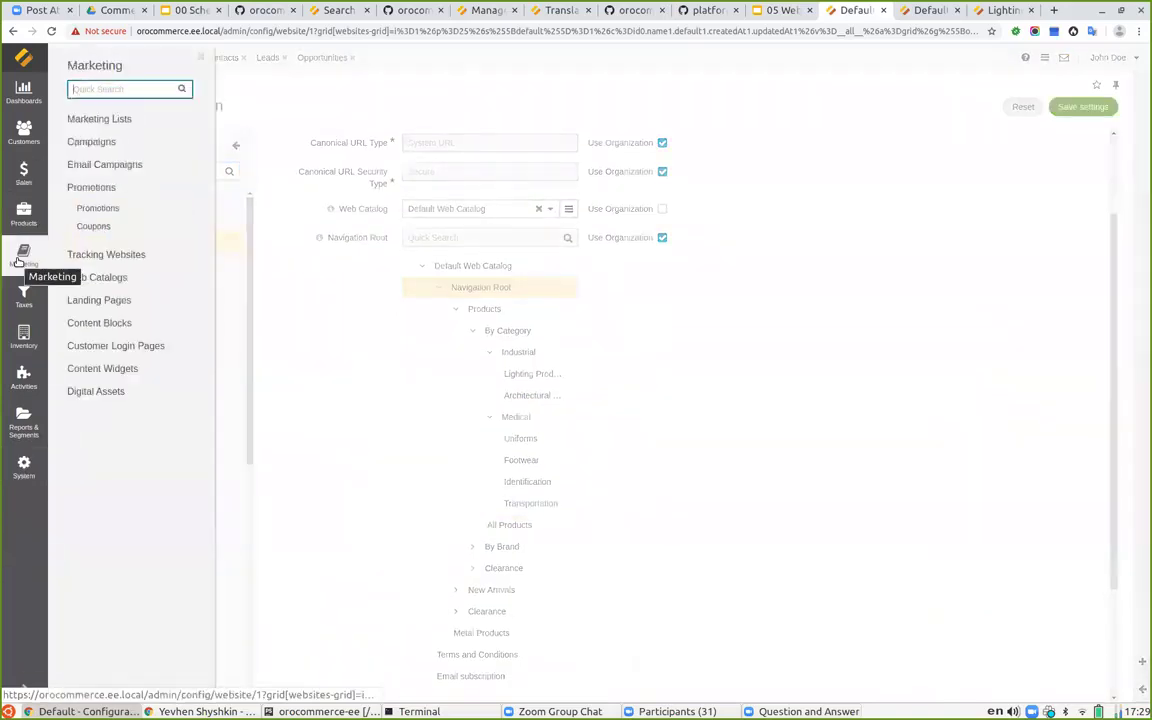
click(105, 279)
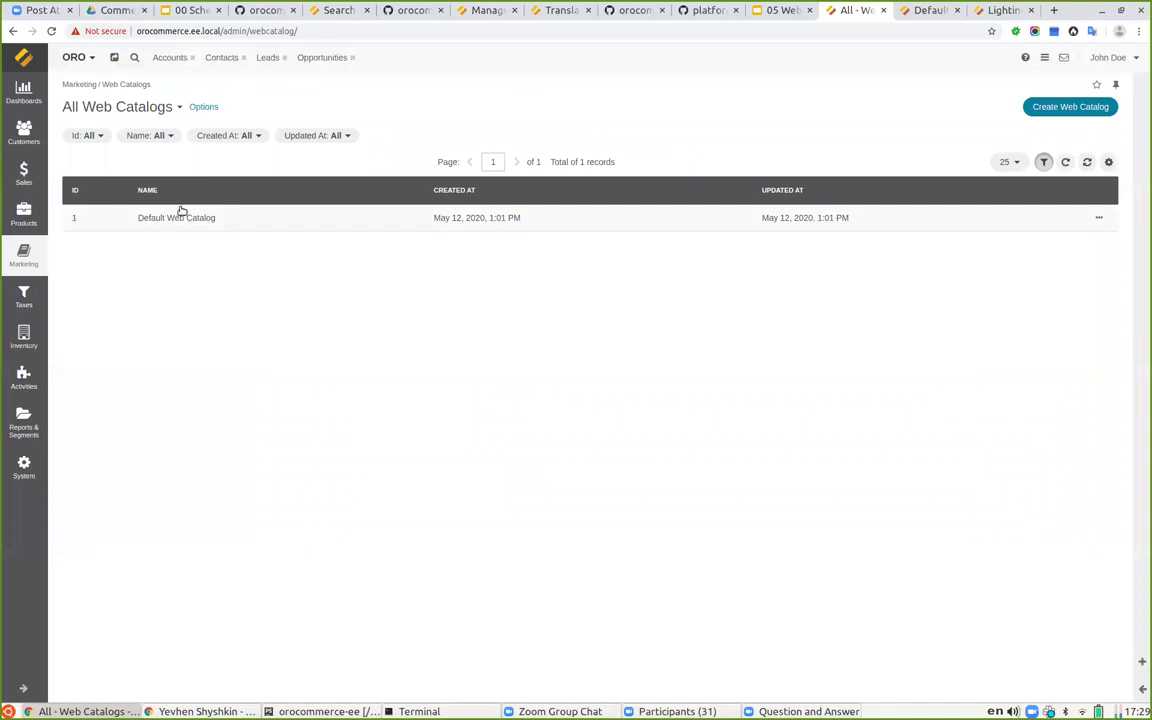
click(1031, 218)
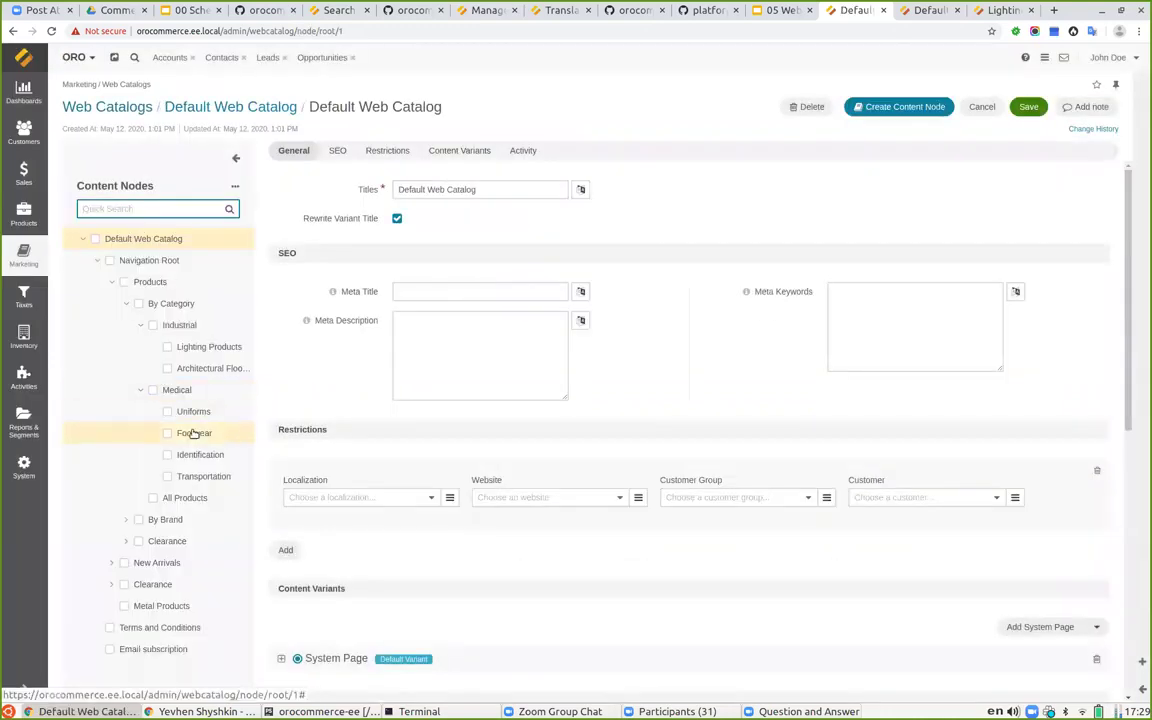
click(193, 433)
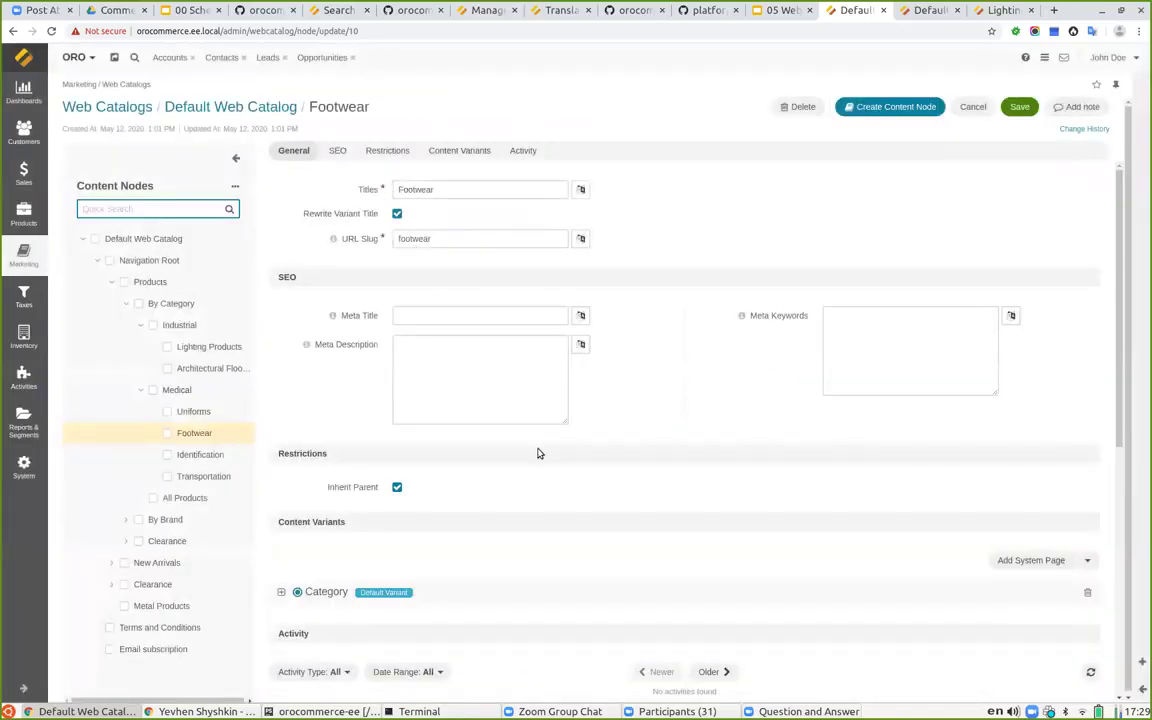
Step: Switch back to the 05 Web Catalogs presentation and present slide 7, Node Restrictions
click(775, 10)
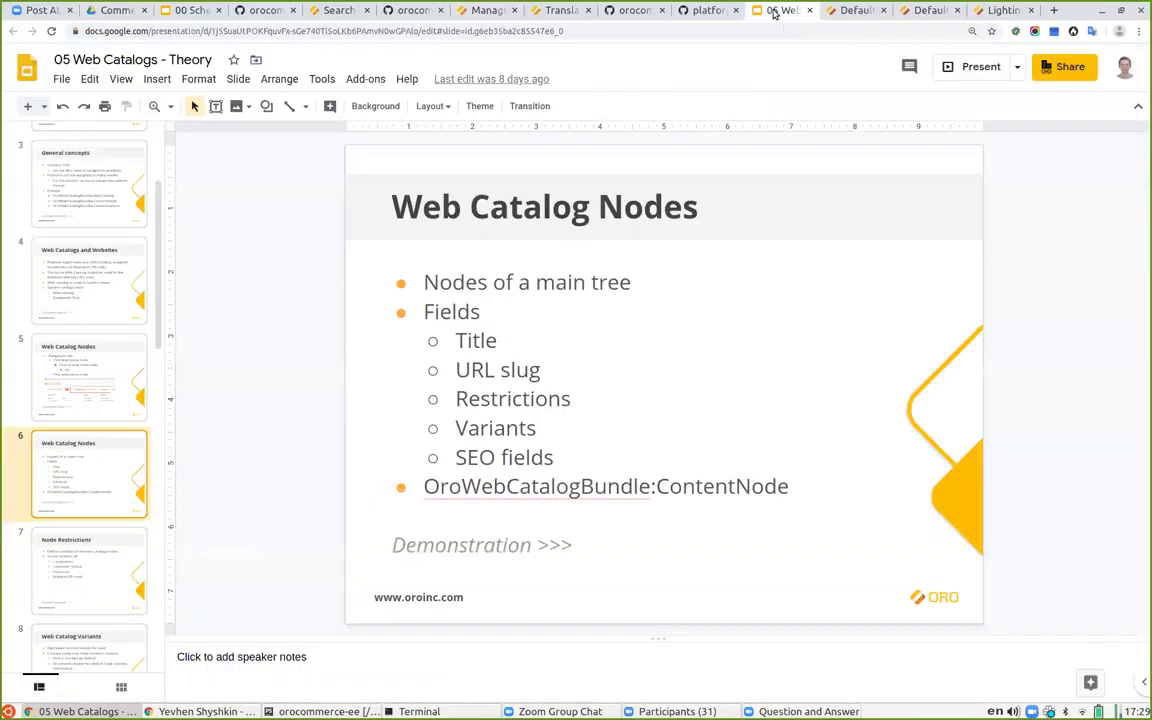
scroll(99, 458, down, 1)
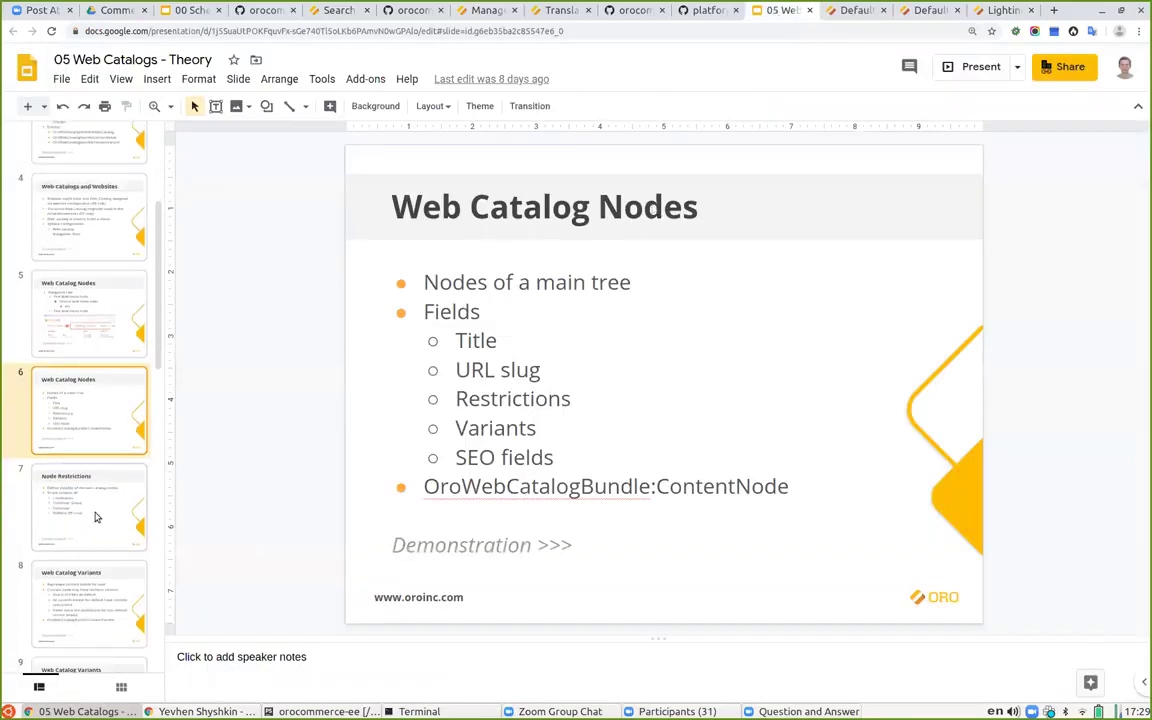
click(95, 497)
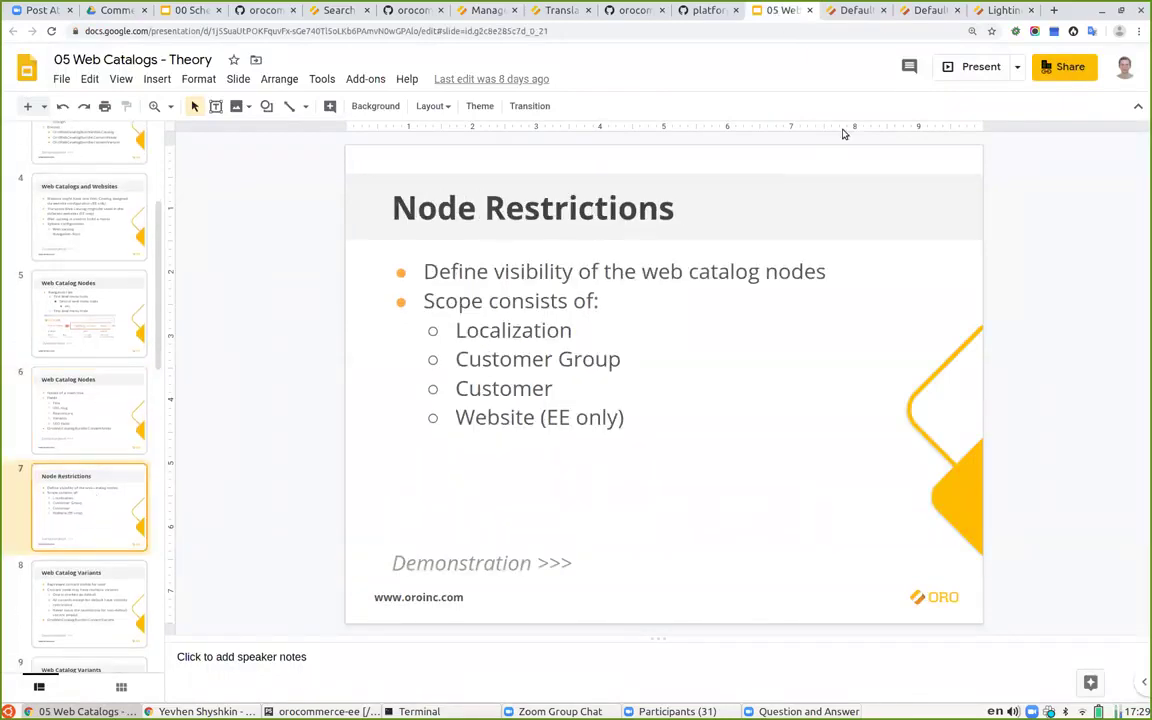
click(968, 66)
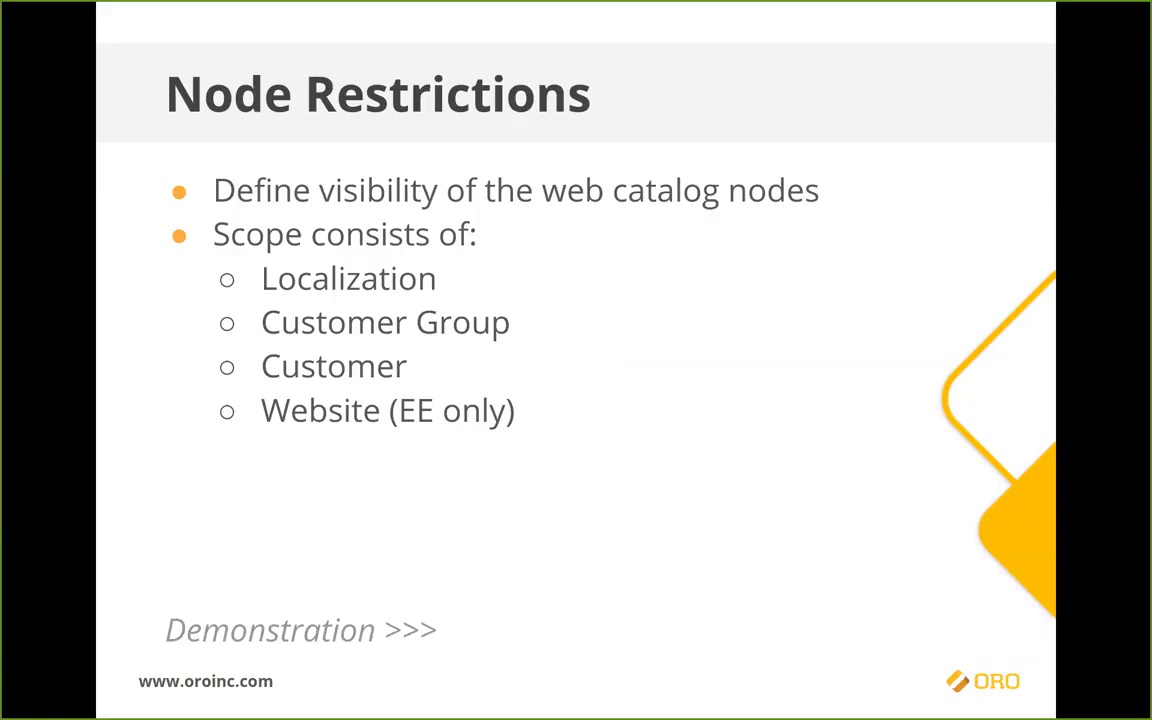
Step: Leave the slideshow, view the default storefront's Metal Products page, and return to the web catalog node editor
key(Escape)
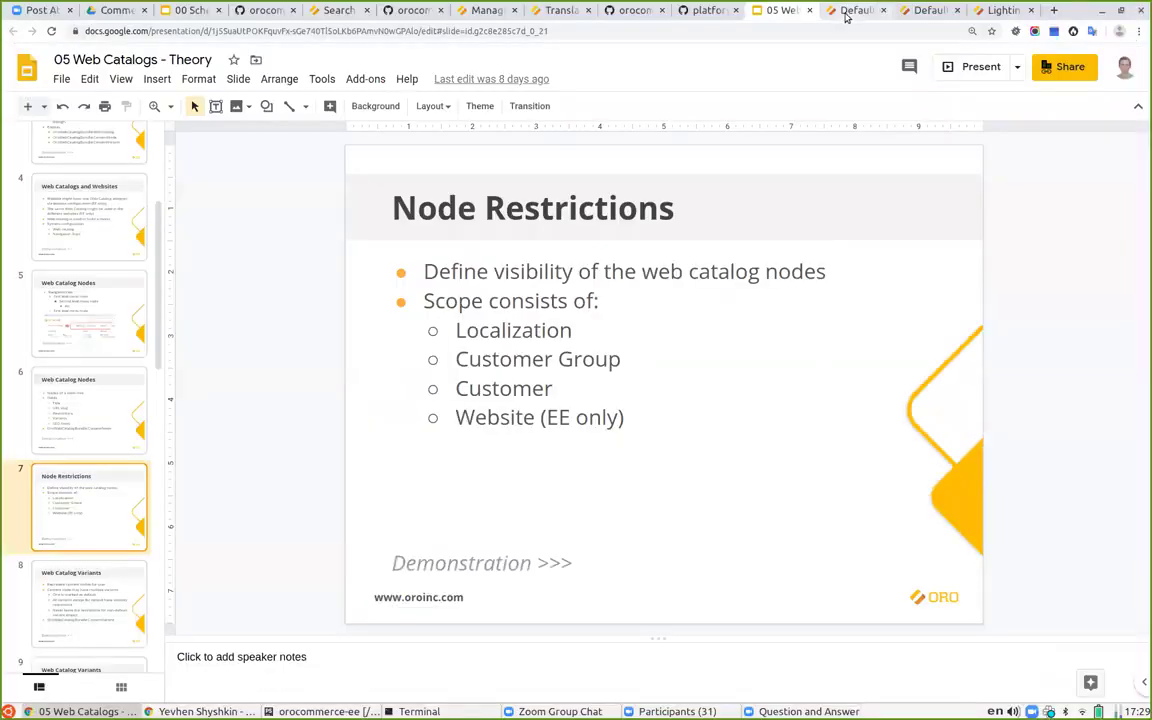
click(848, 10)
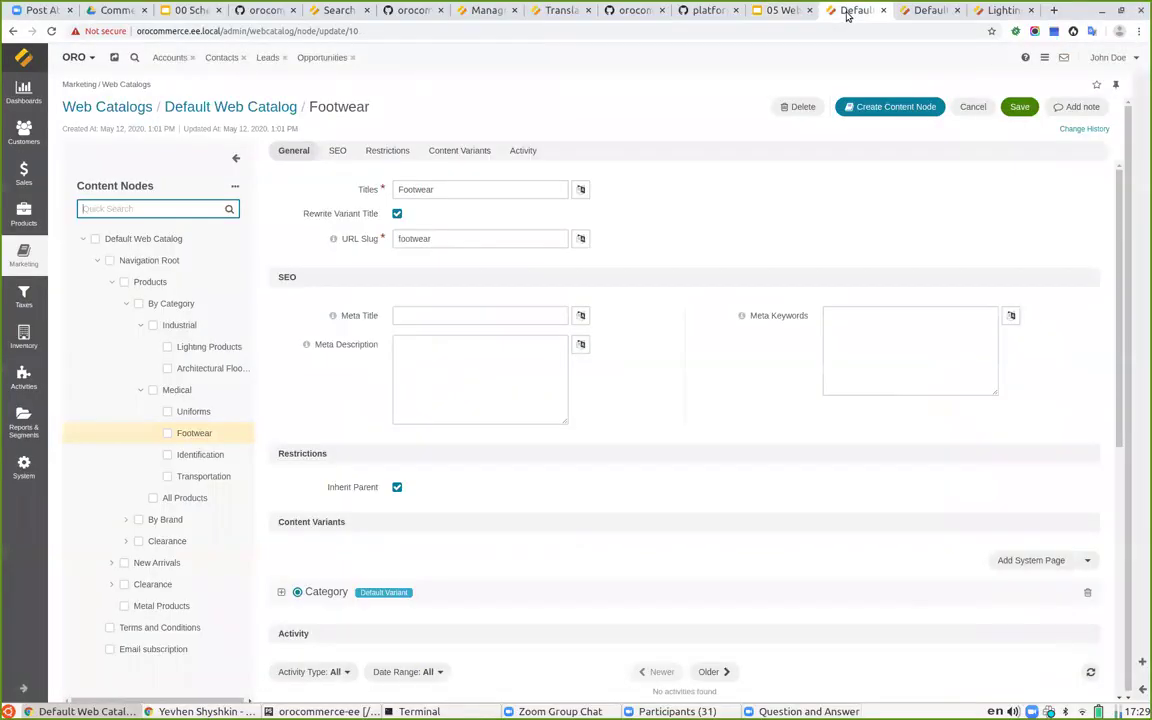
click(926, 10)
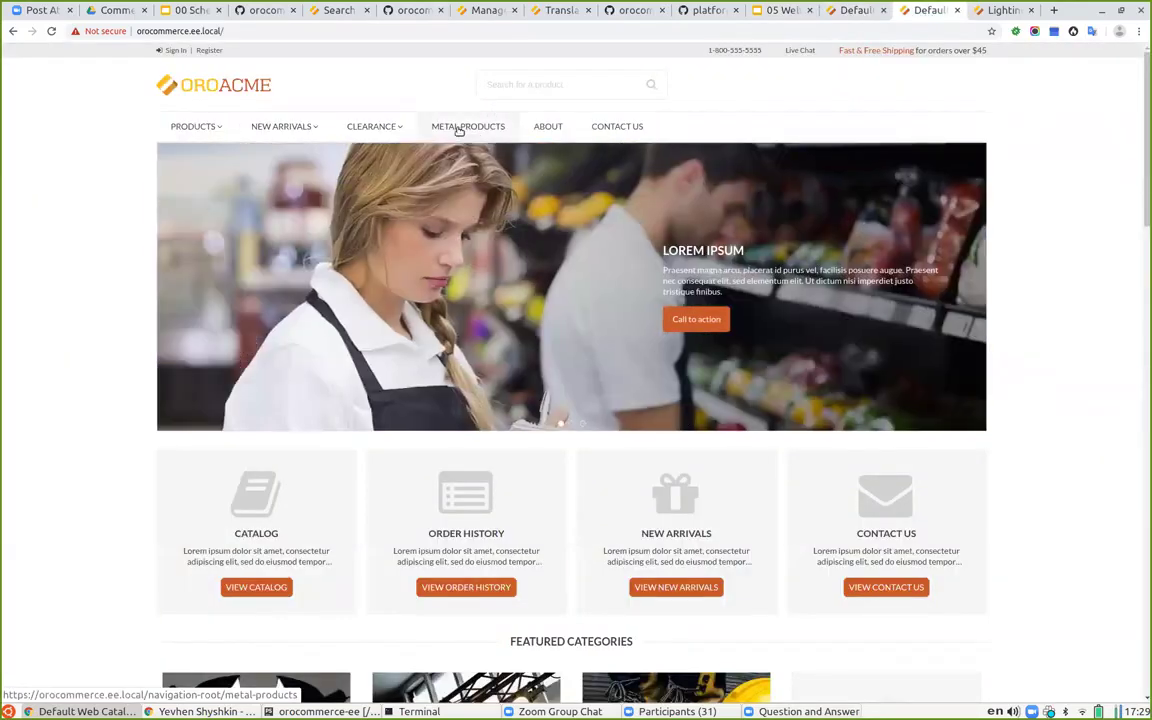
click(457, 129)
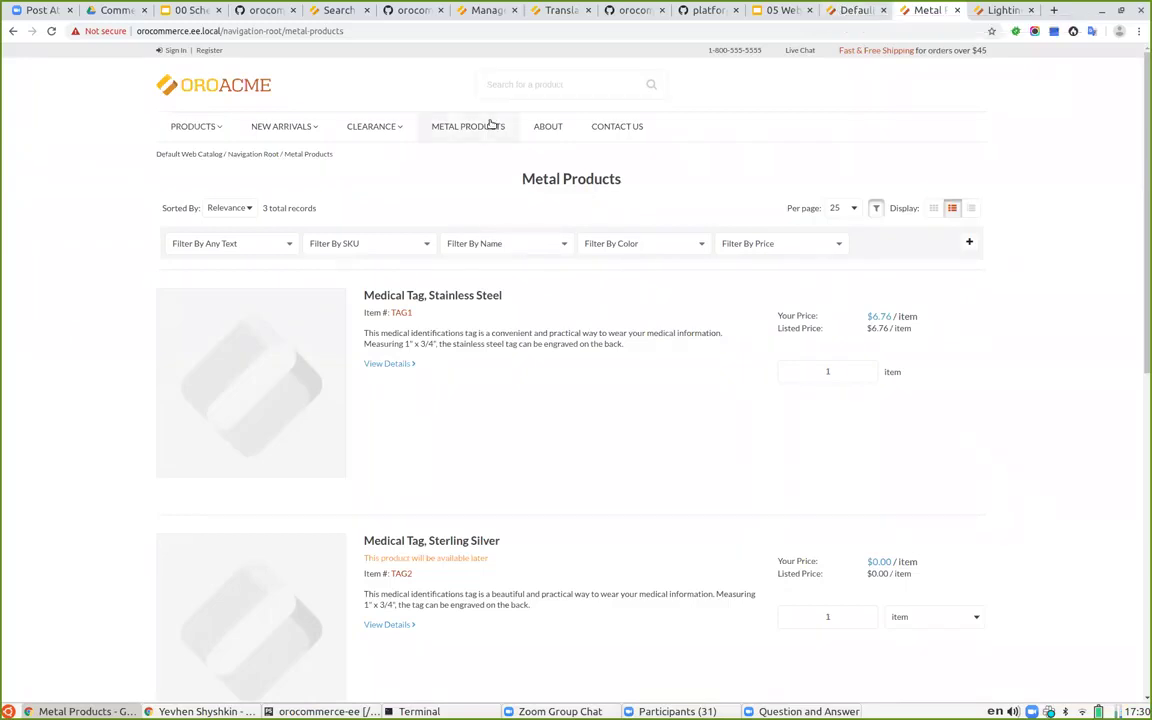
click(853, 12)
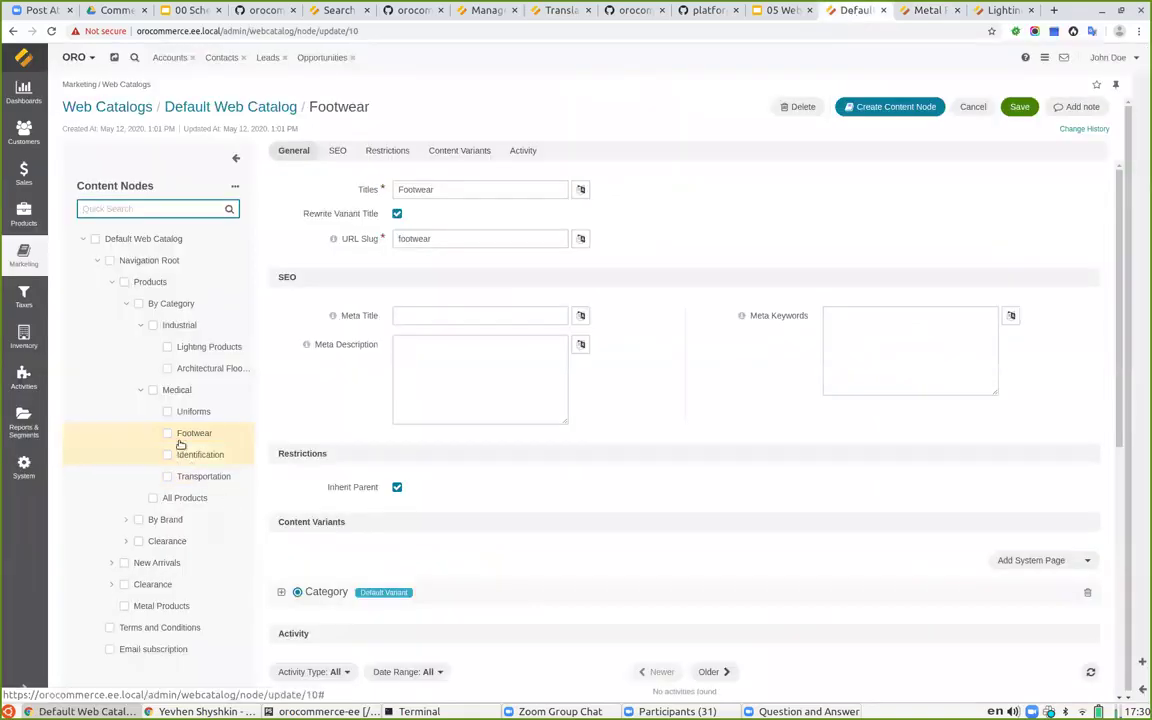
Step: Try to restrict the Footwear node to customer Company A instead of inheriting its parent's restrictions
scroll(560, 420, down, 1)
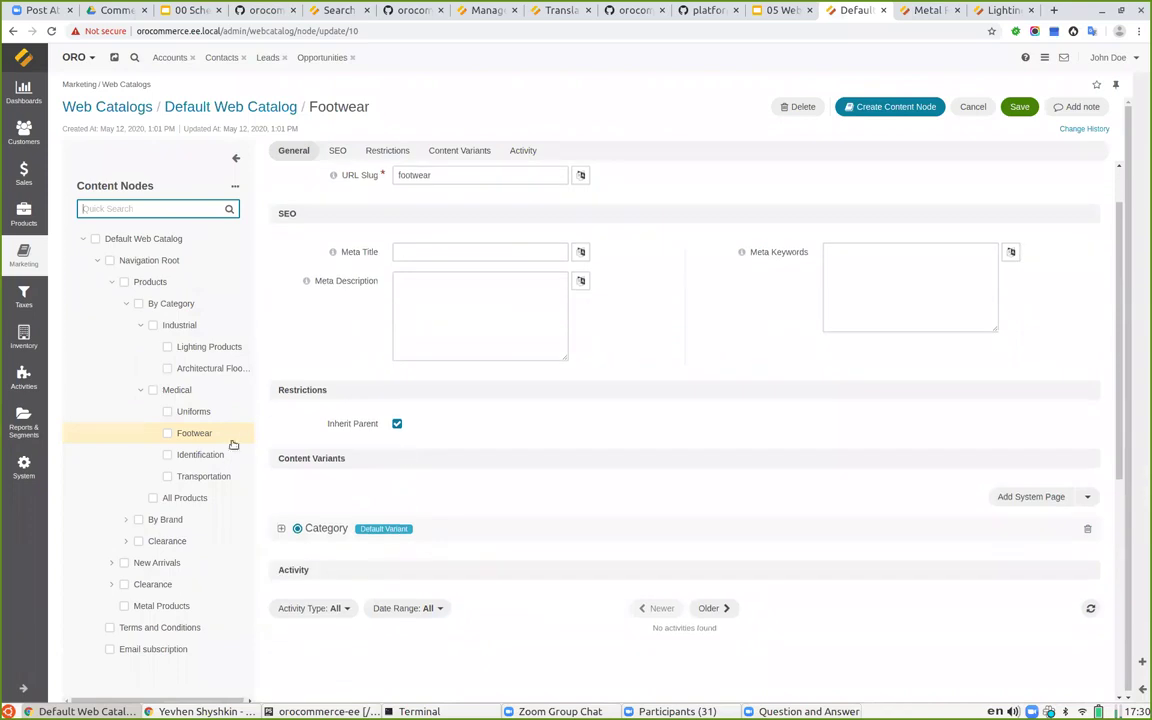
click(397, 423)
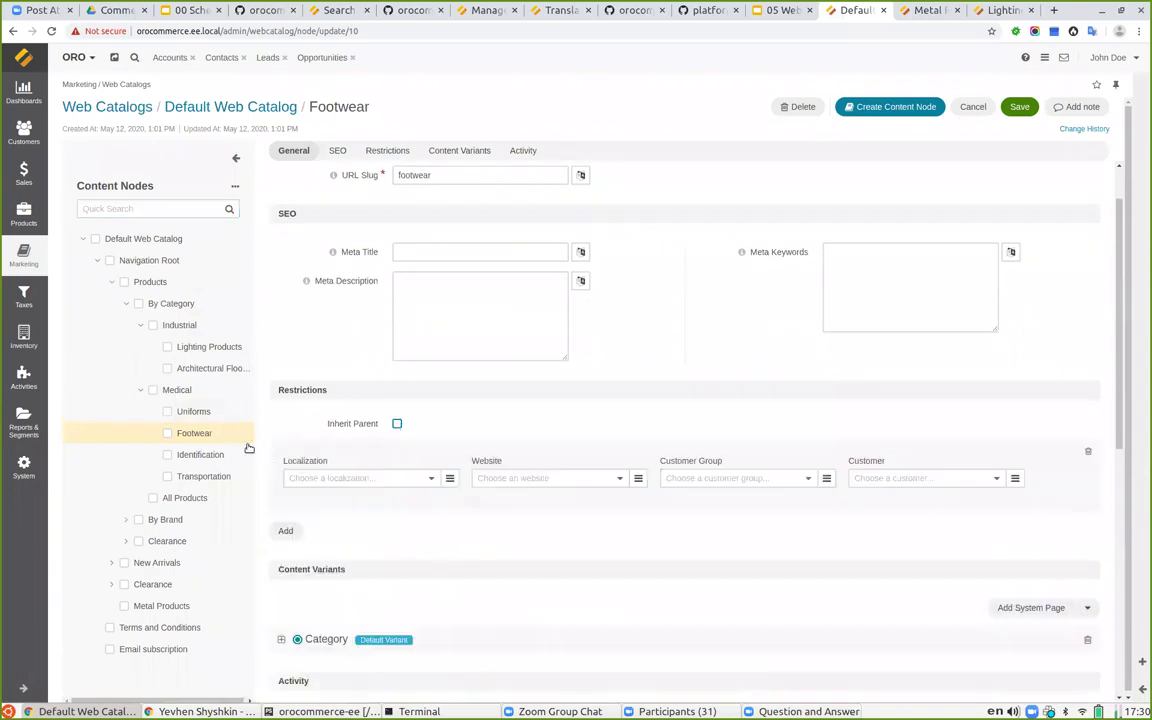
click(889, 480)
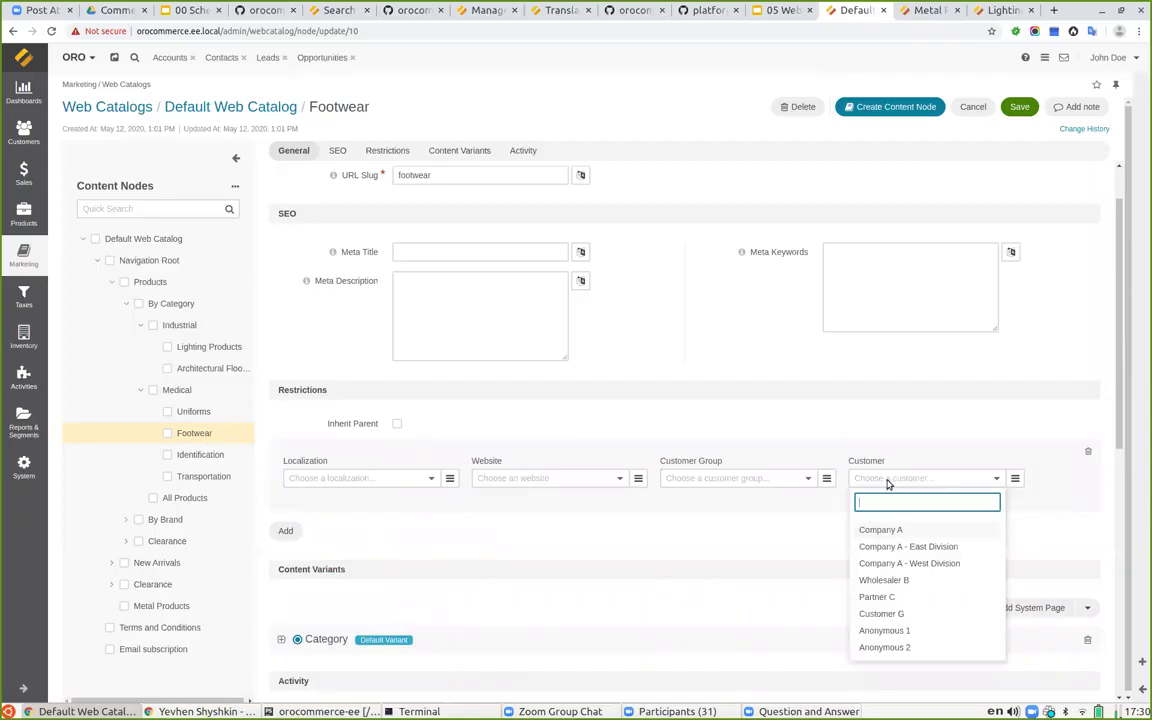
click(896, 530)
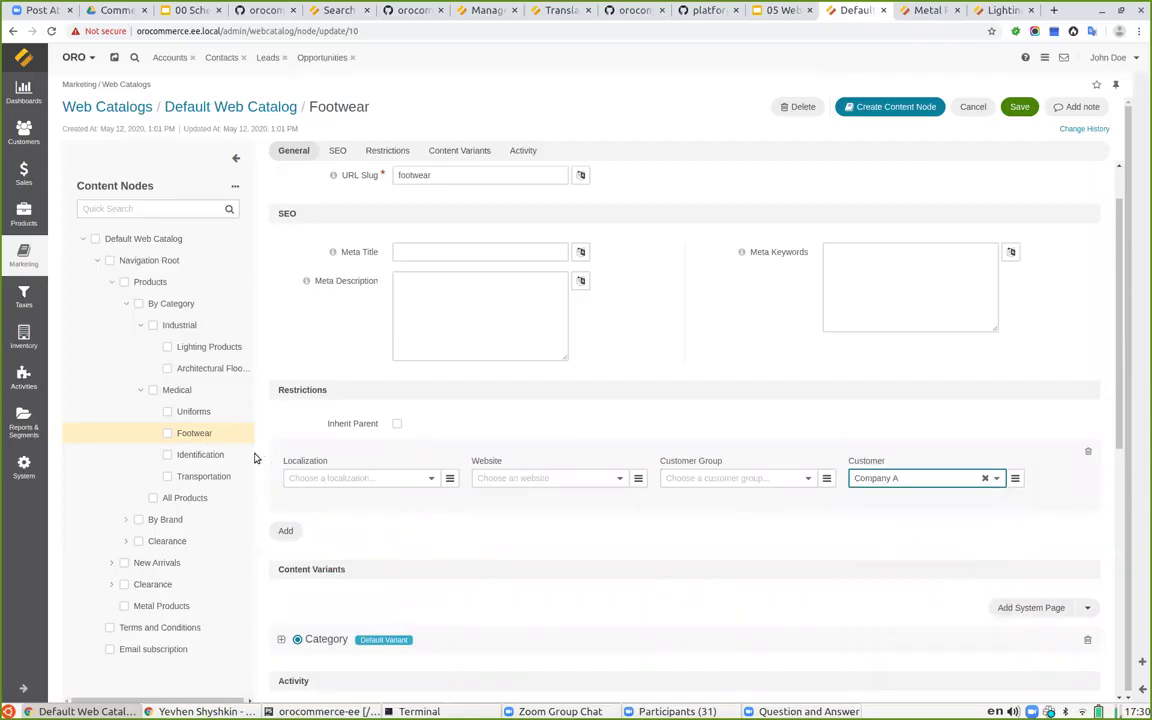
Step: Turn off parent inheritance for the Metal Products node's restrictions, limit it to customer Company A, and save the node
click(165, 606)
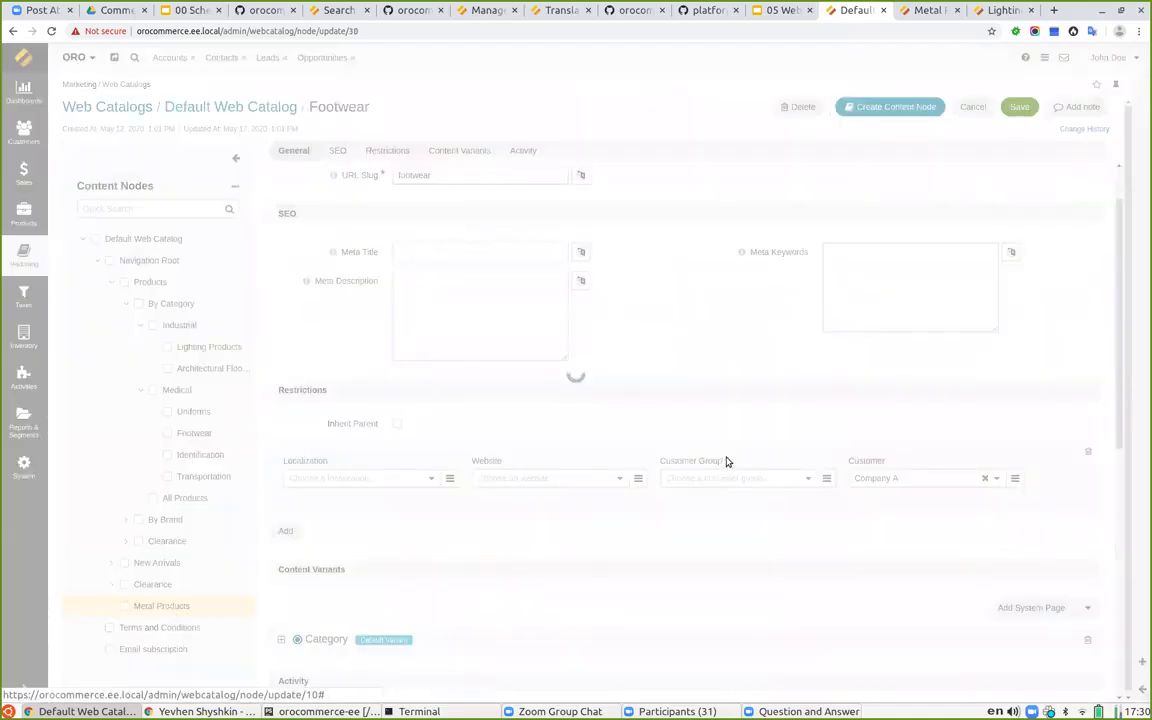
scroll(306, 375, down, 3)
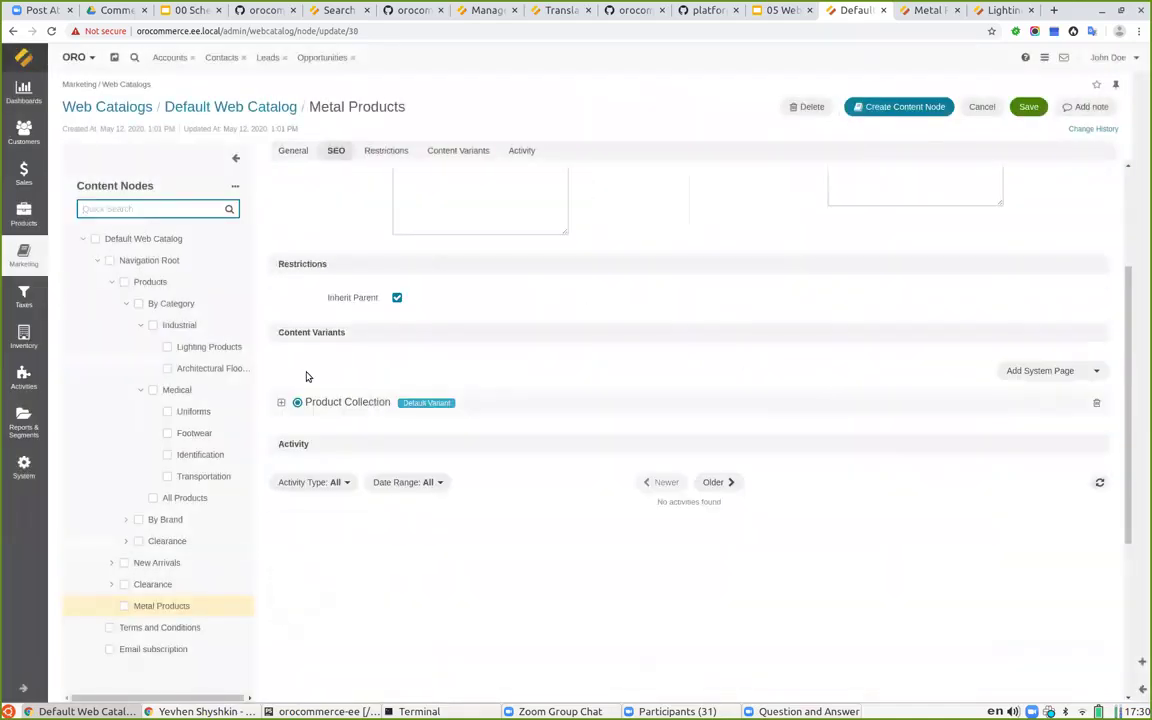
click(397, 297)
click(897, 355)
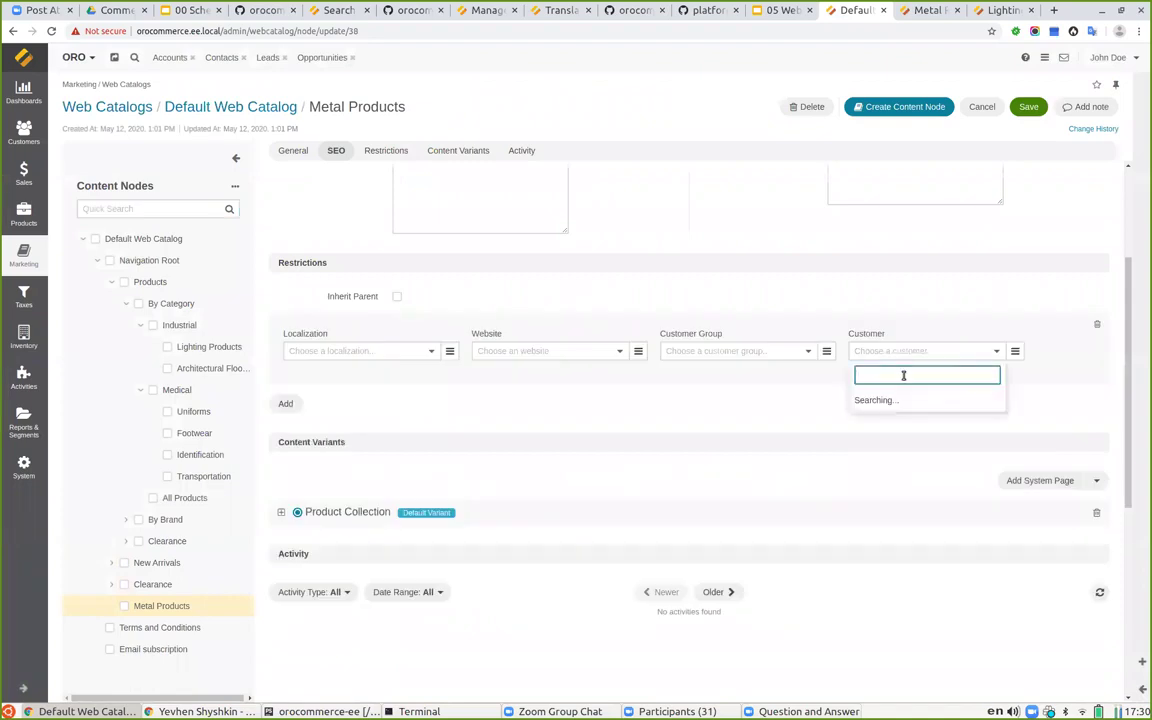
click(900, 401)
click(1025, 107)
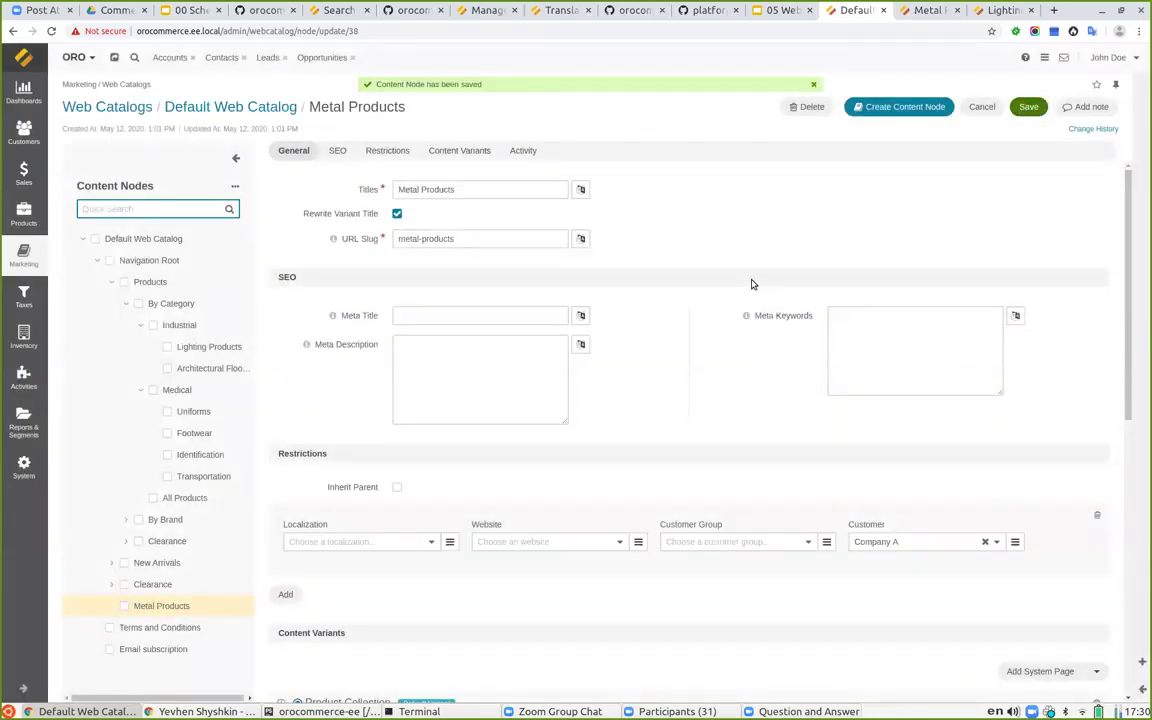
Step: Close the EU storefront tab, reload the default storefront's Metal Products page, and check its main menu and New Arrivals page
click(996, 12)
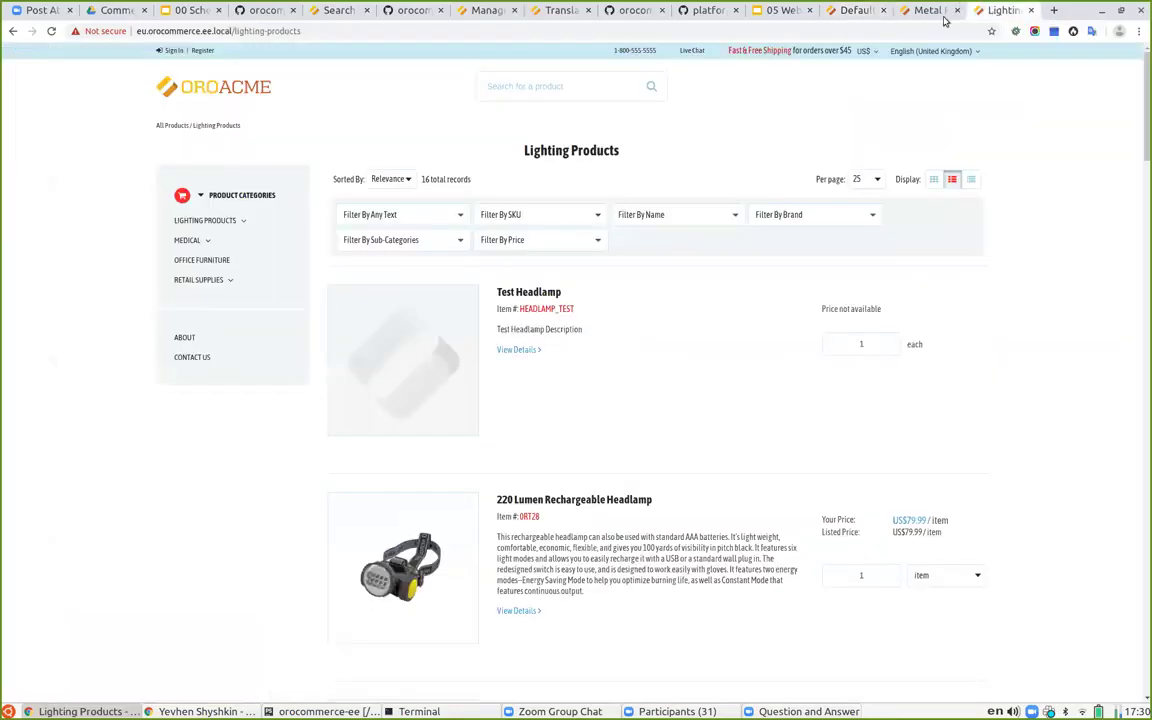
click(1030, 11)
click(53, 31)
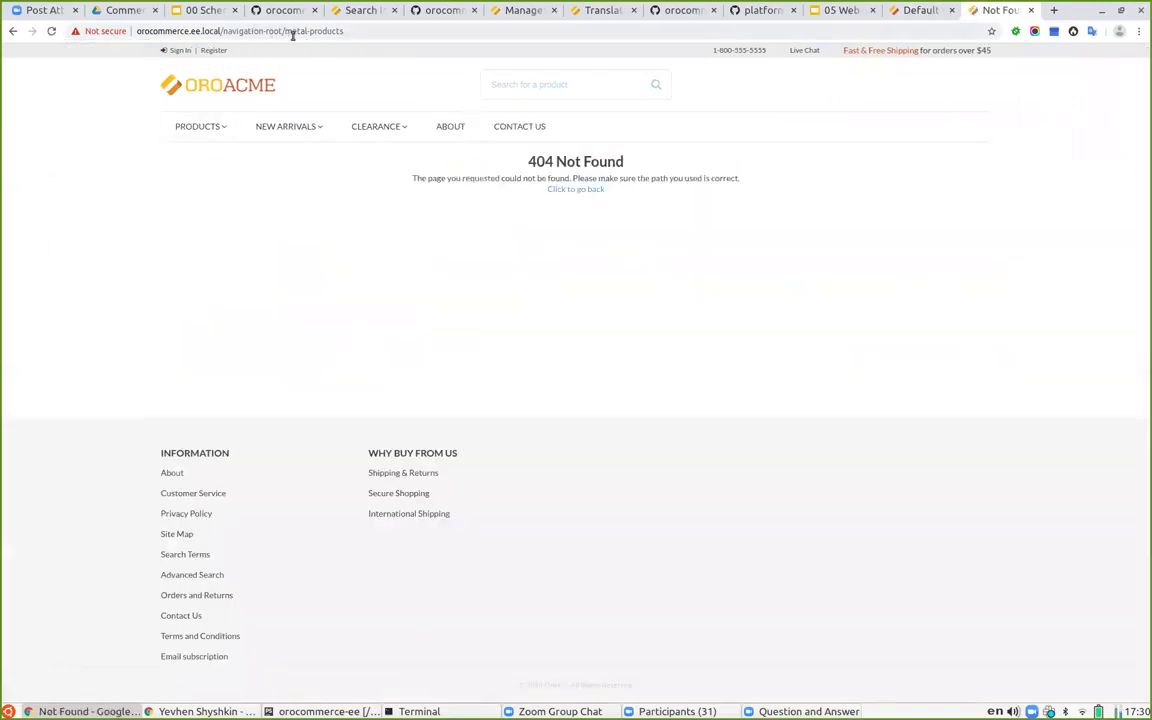
drag(289, 32, 345, 32)
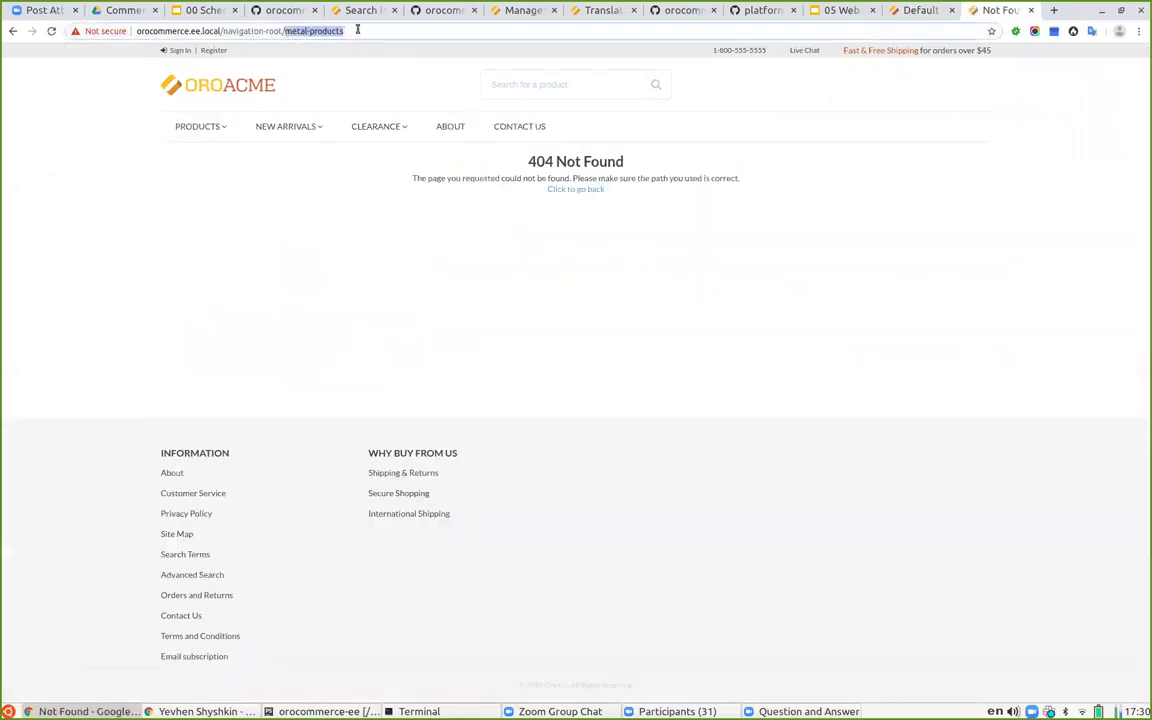
click(283, 124)
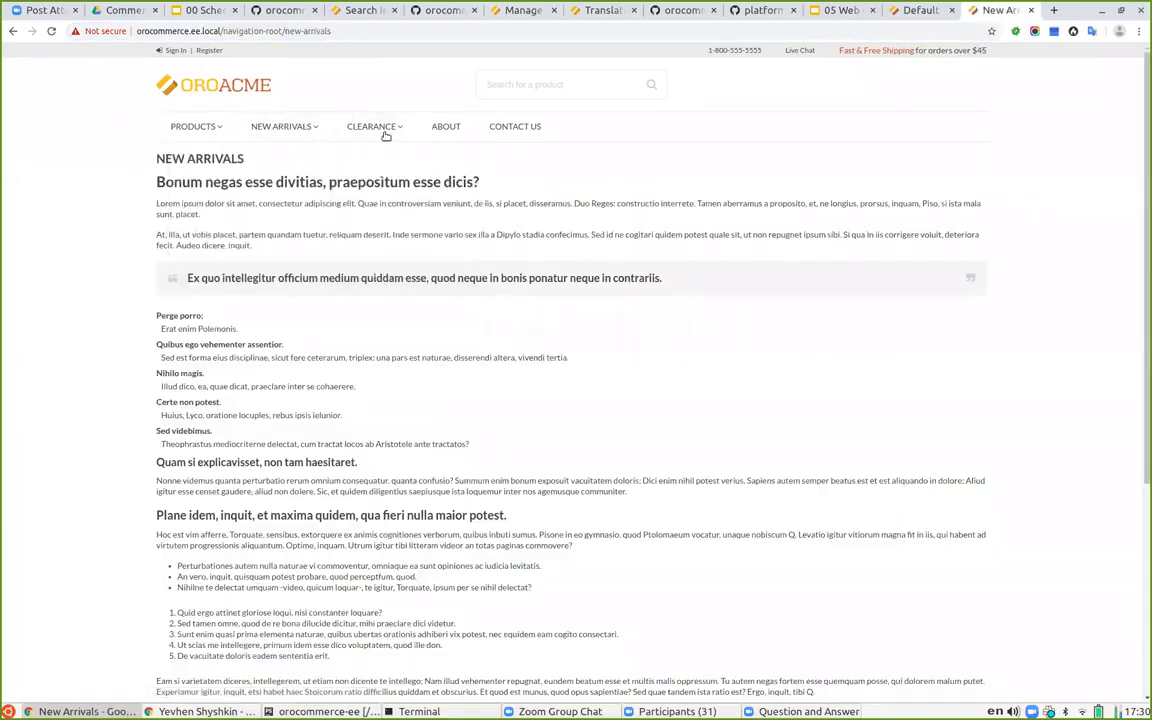
mouse_move(352, 126)
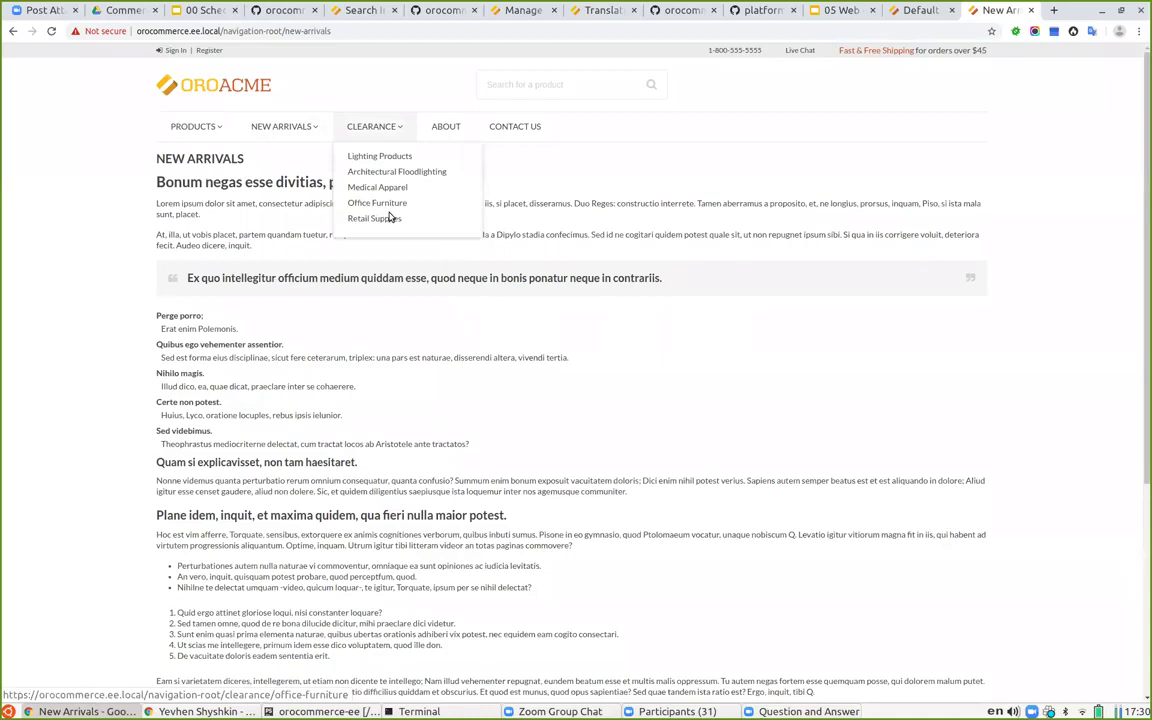
Step: Open the storefront sign-in page and copy the e-mail address of the first Company A user from the admin customer users list
click(172, 50)
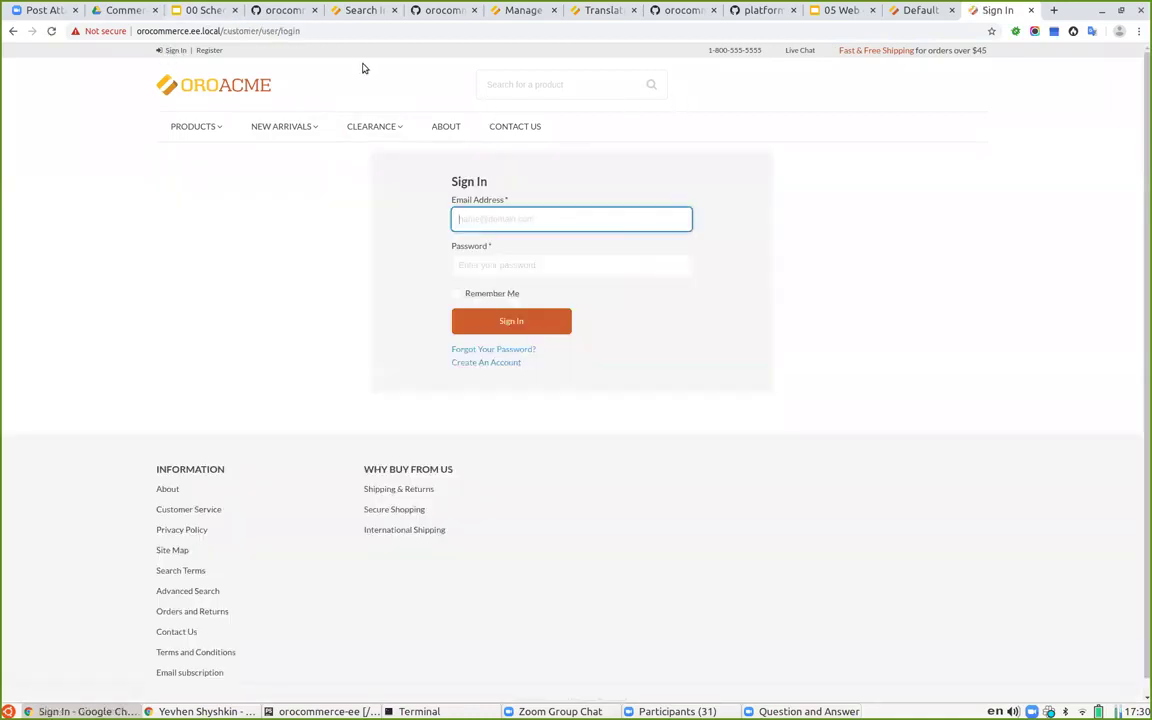
click(918, 11)
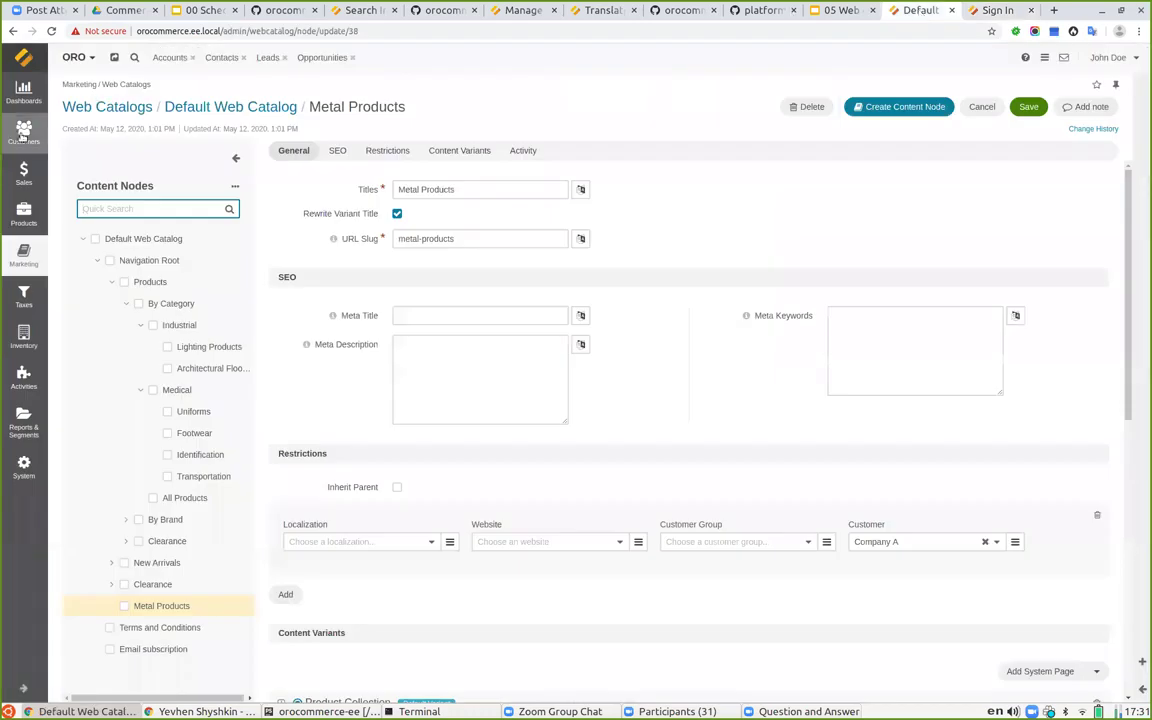
click(23, 130)
click(118, 206)
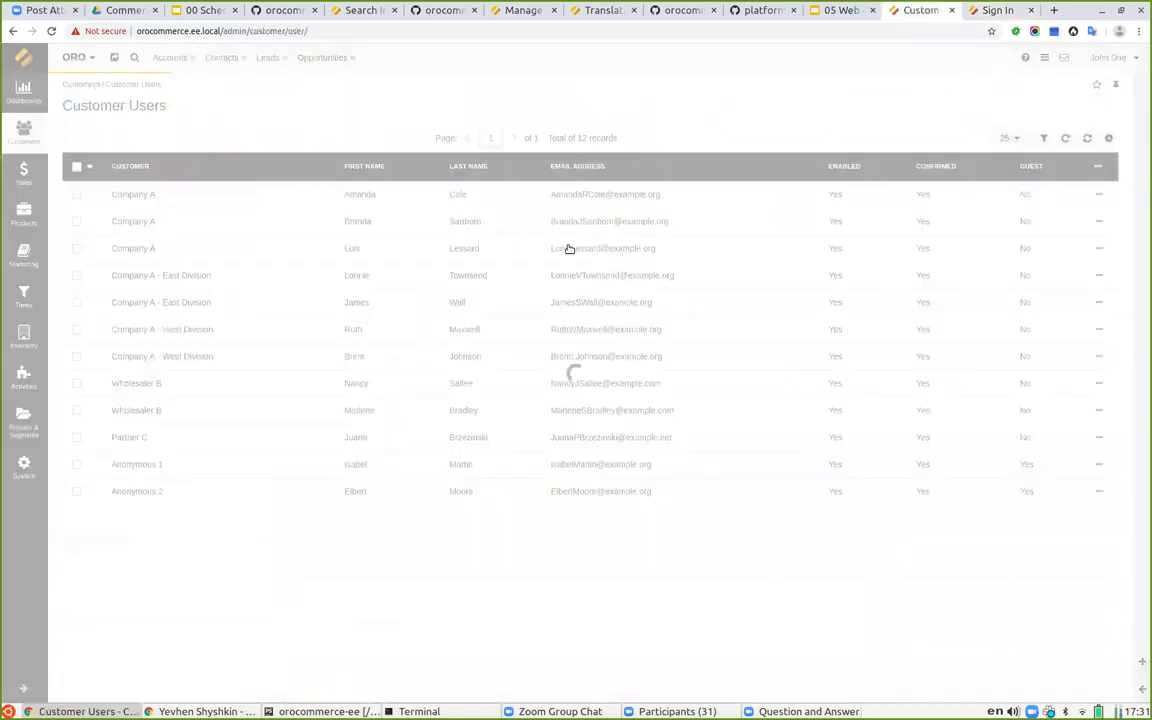
drag(553, 220, 684, 216)
key(ctrl+c)
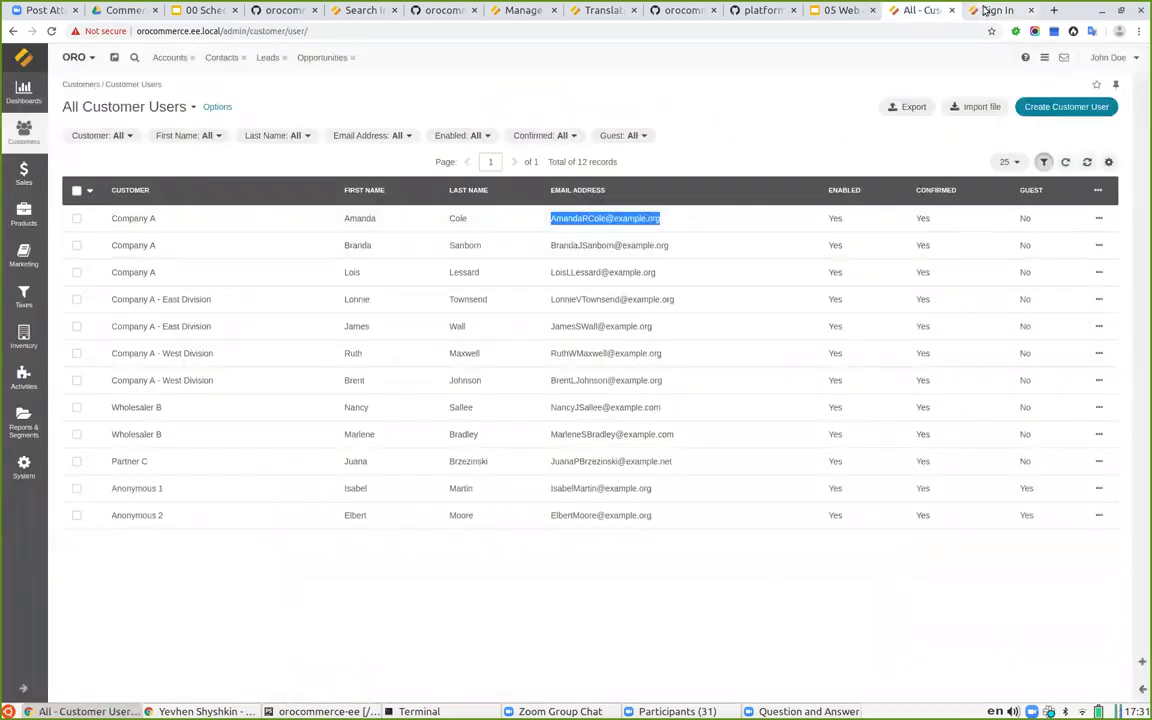
Step: Sign in to the storefront with the copied e-mail and the account password, and open the Metal Products page
key(ctrl+Tab)
key(ctrl+v)
click(506, 265)
key(ctrl+v)
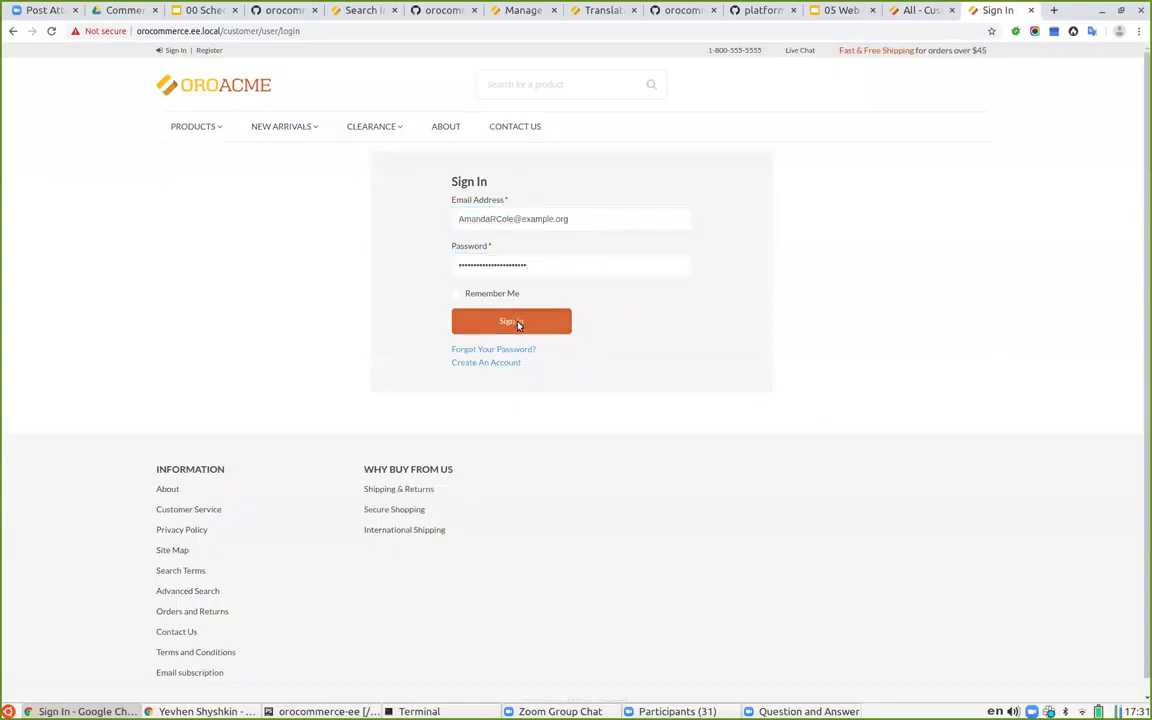
click(516, 322)
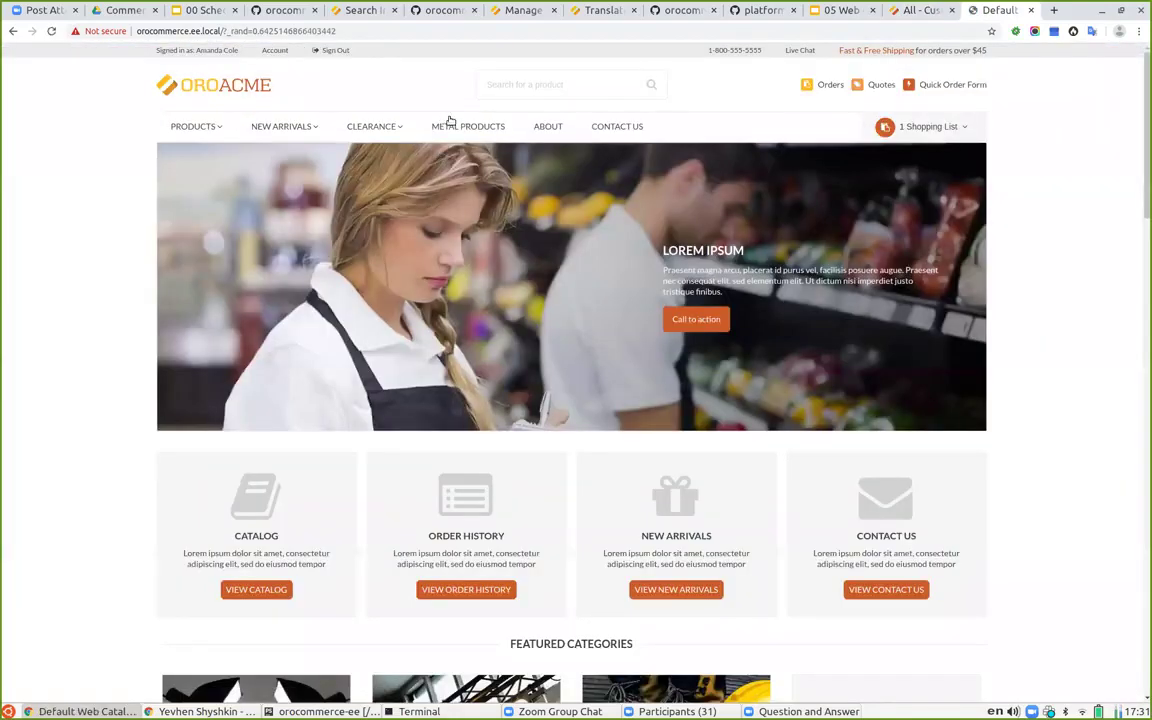
click(459, 127)
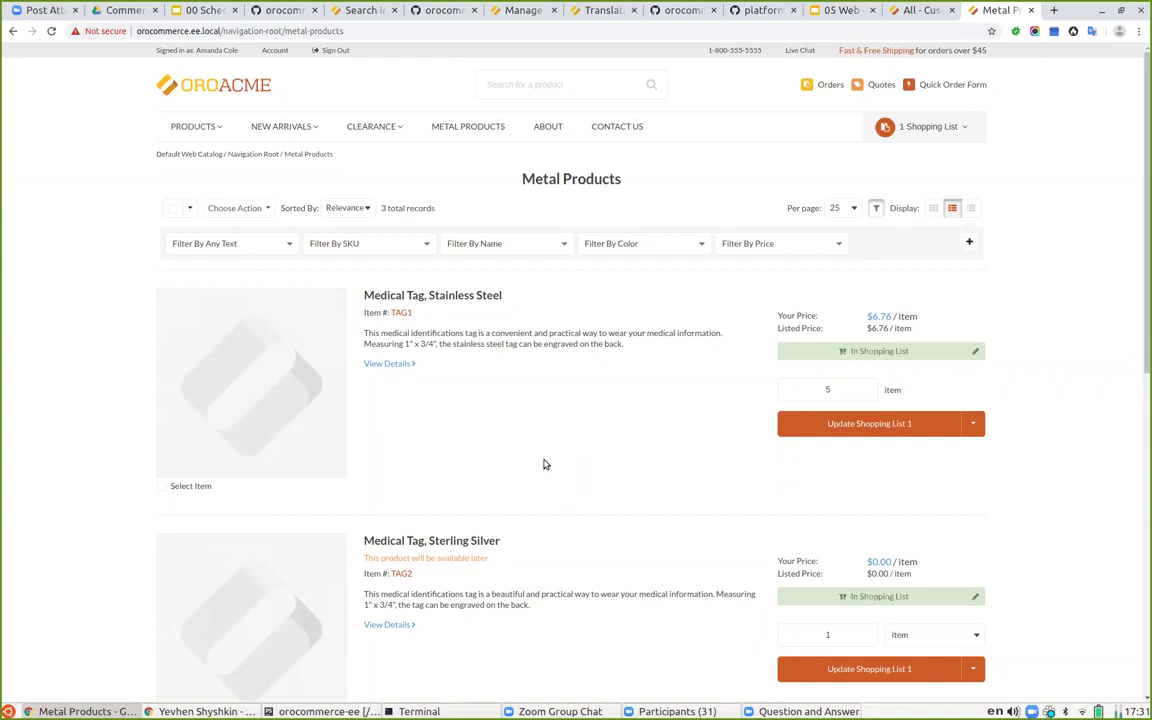
Step: Present the Web Catalog Variants slide of the 05 Web Catalogs - Theory deck and leave the slideshow
click(843, 12)
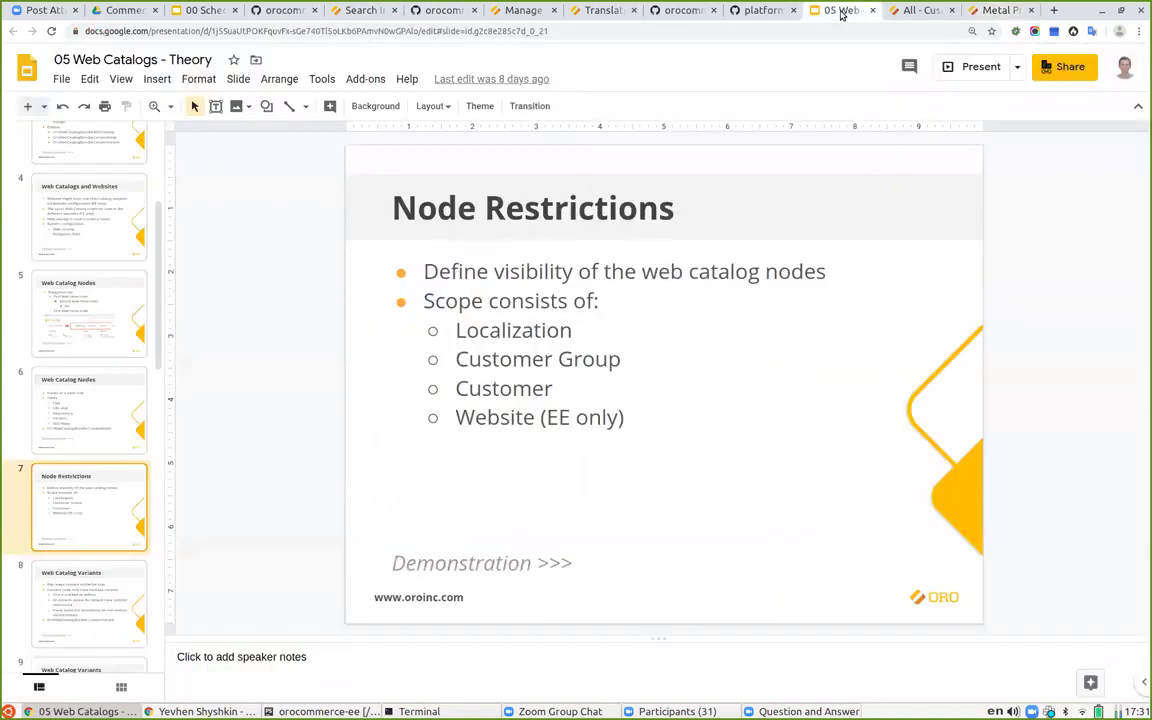
scroll(79, 438, down, 1)
click(88, 545)
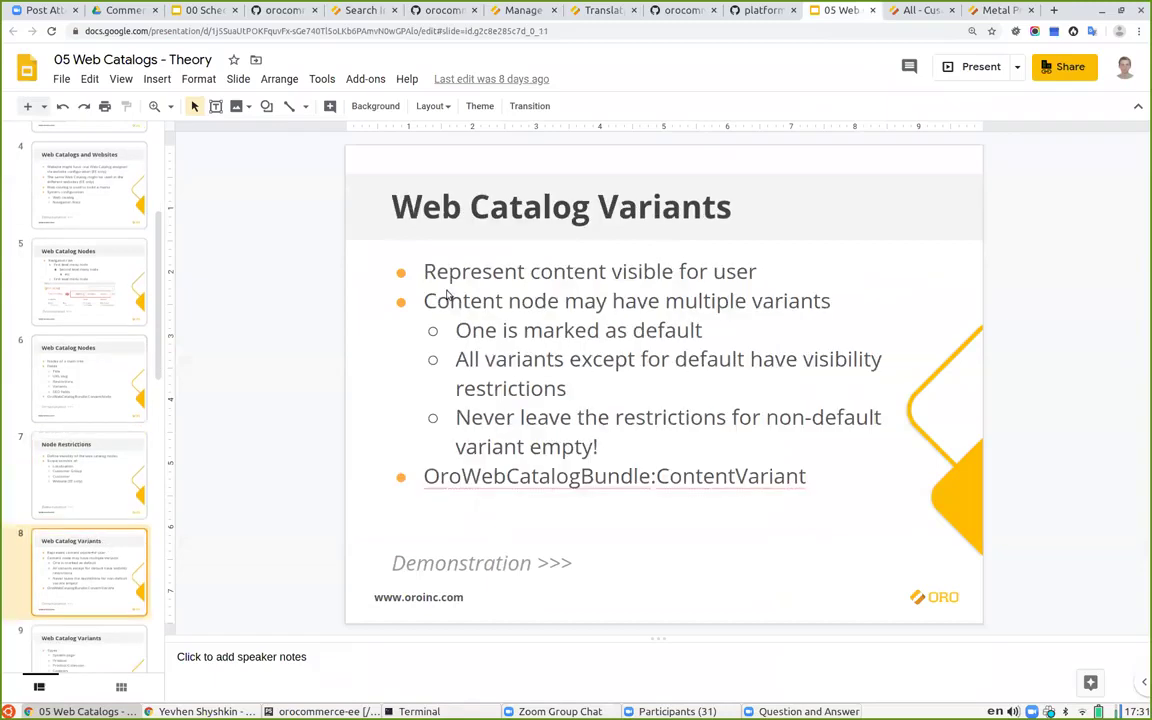
click(979, 70)
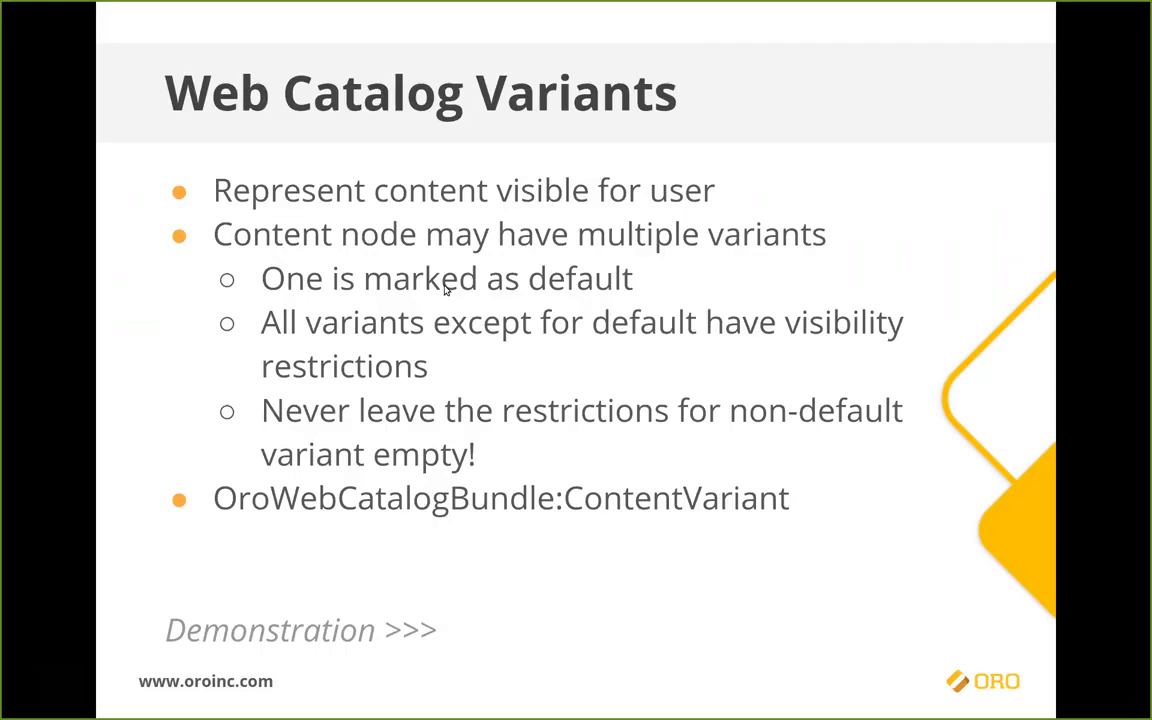
key(Escape)
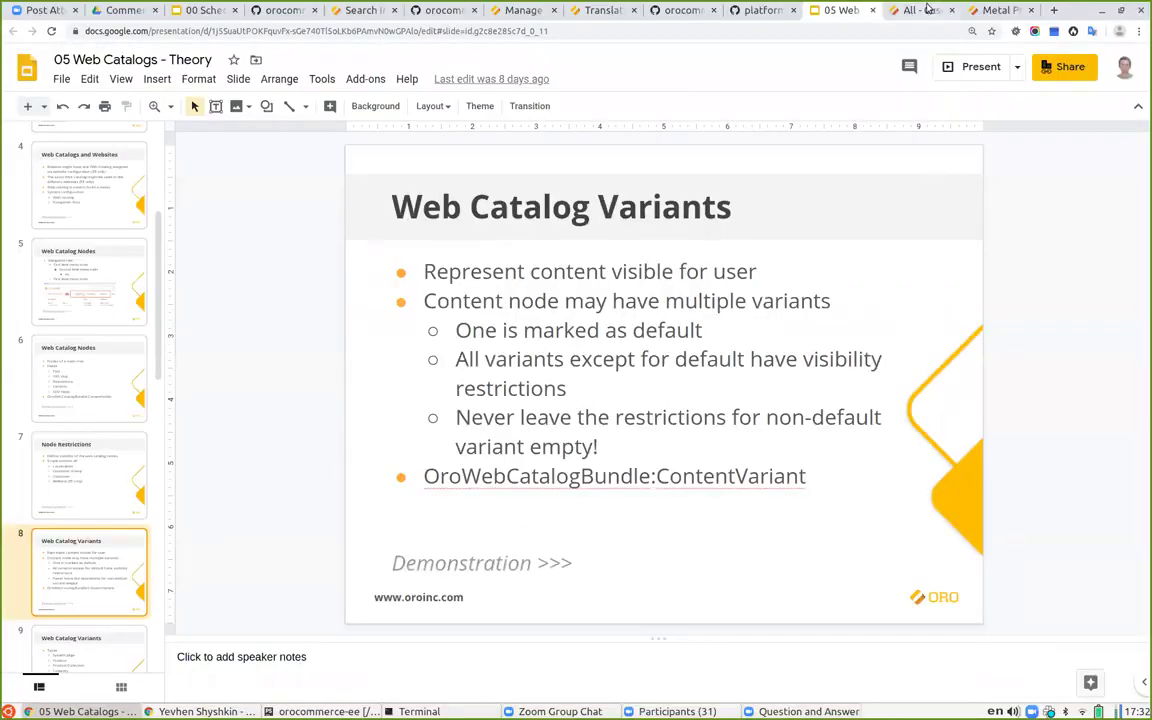
Step: Return to the OroCommerce admin and open the Metal Products node of the Default Web Catalog for editing
click(926, 10)
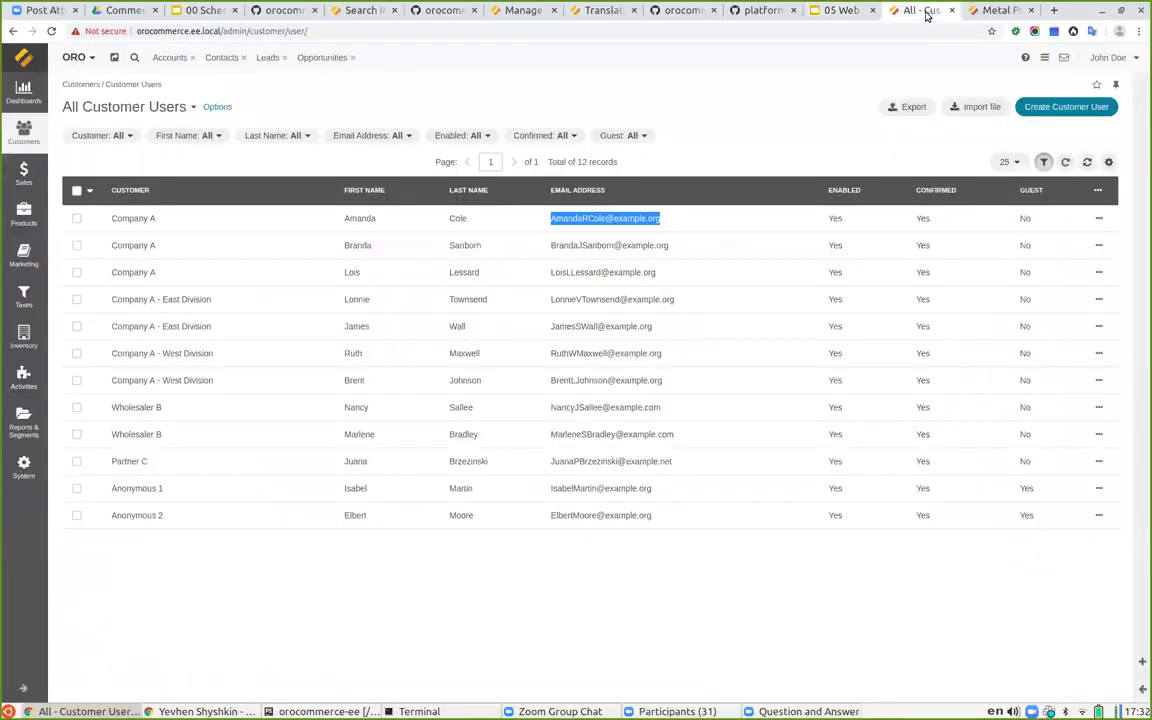
click(992, 12)
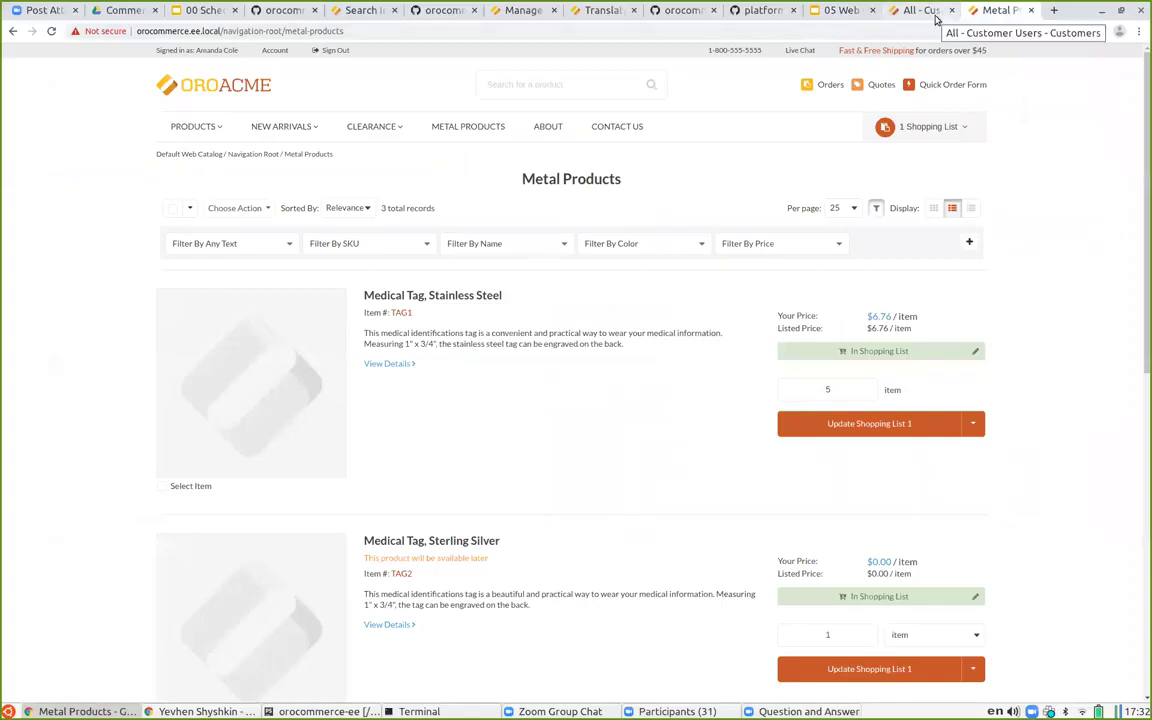
click(845, 10)
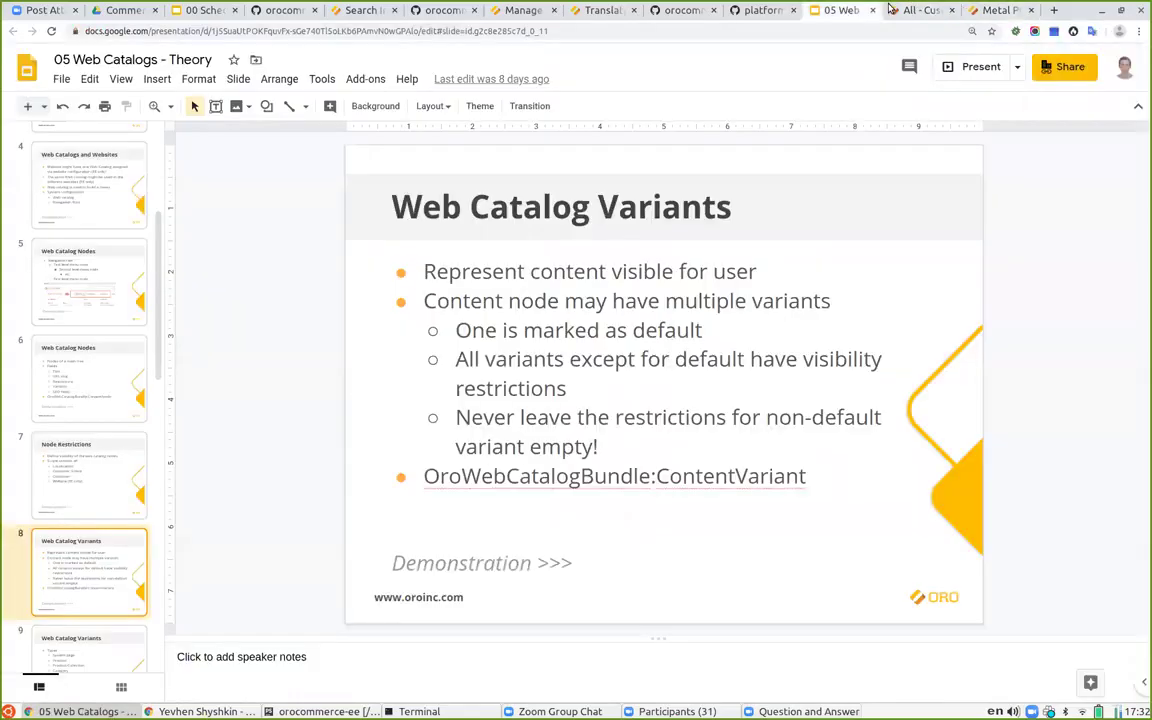
key(ctrl+Tab)
click(22, 172)
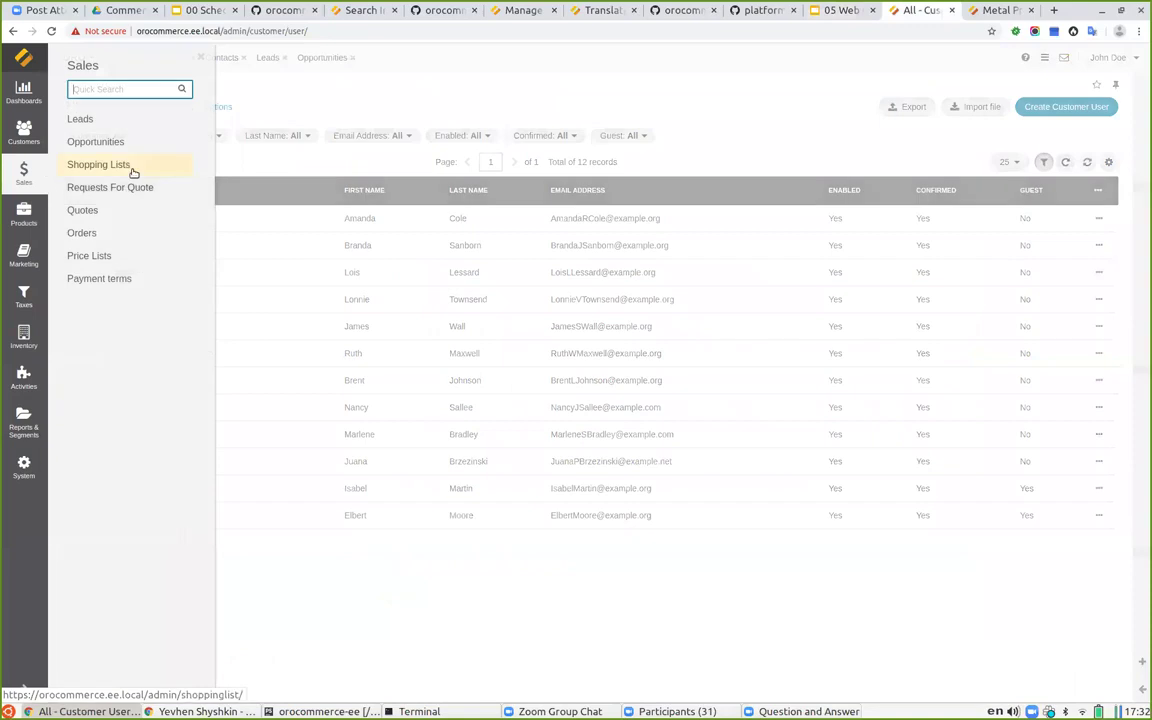
click(24, 214)
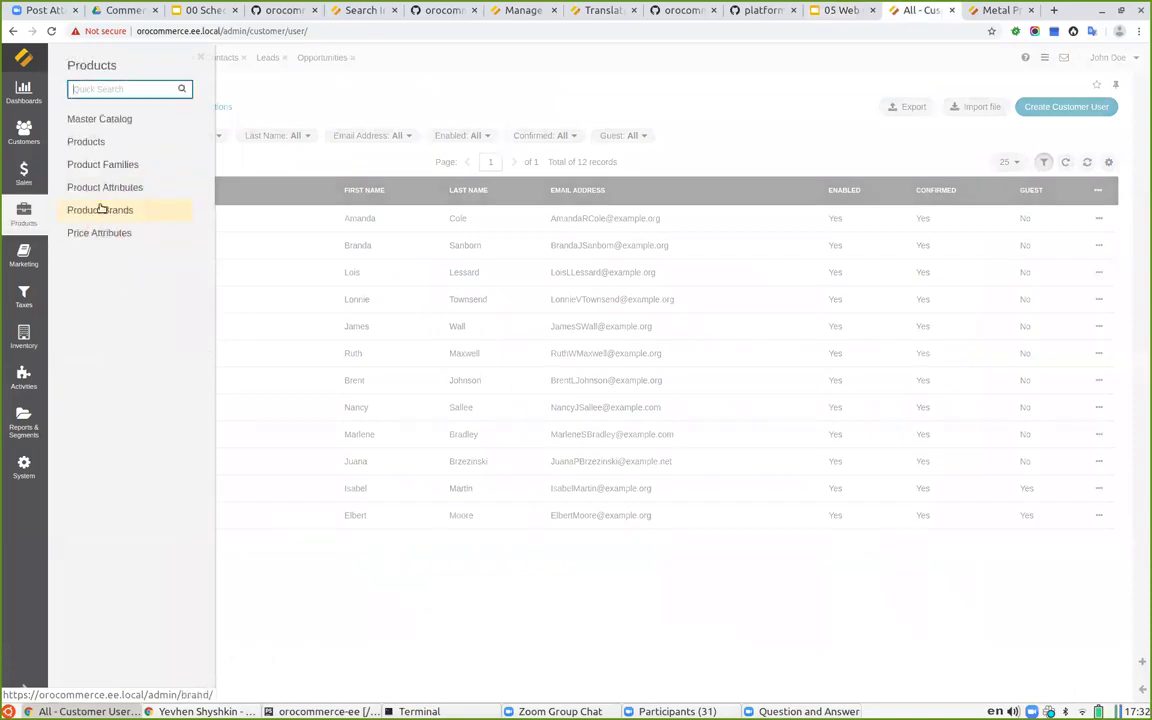
click(24, 255)
click(92, 281)
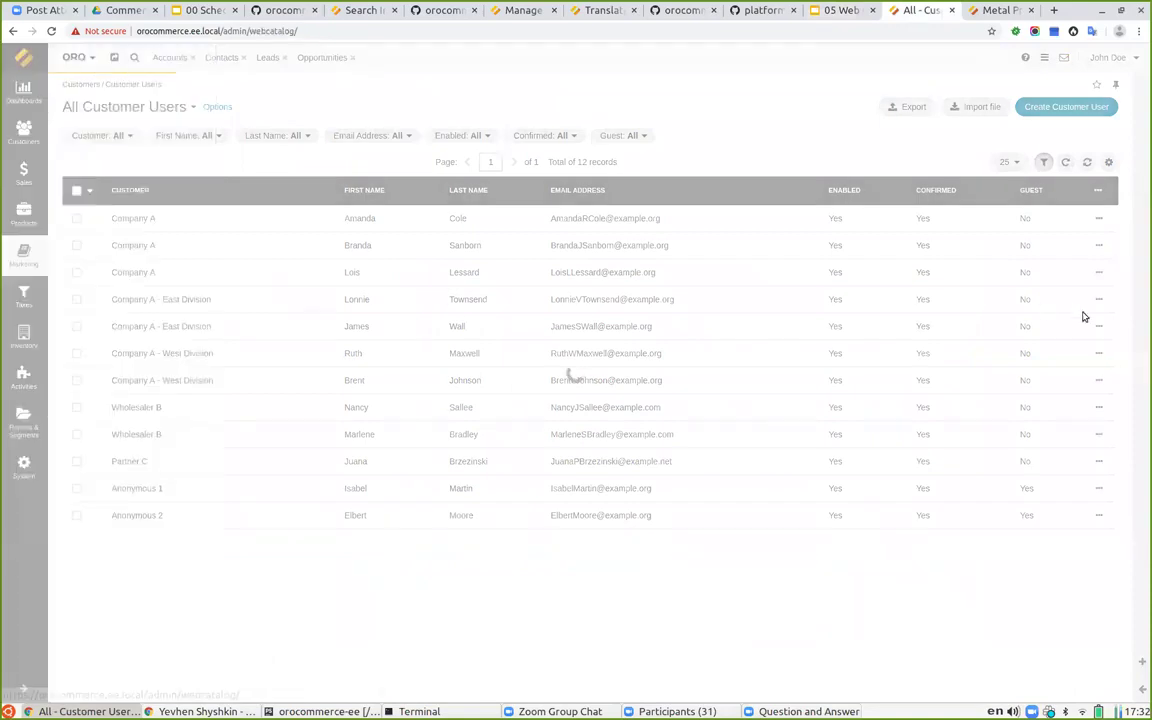
click(1036, 217)
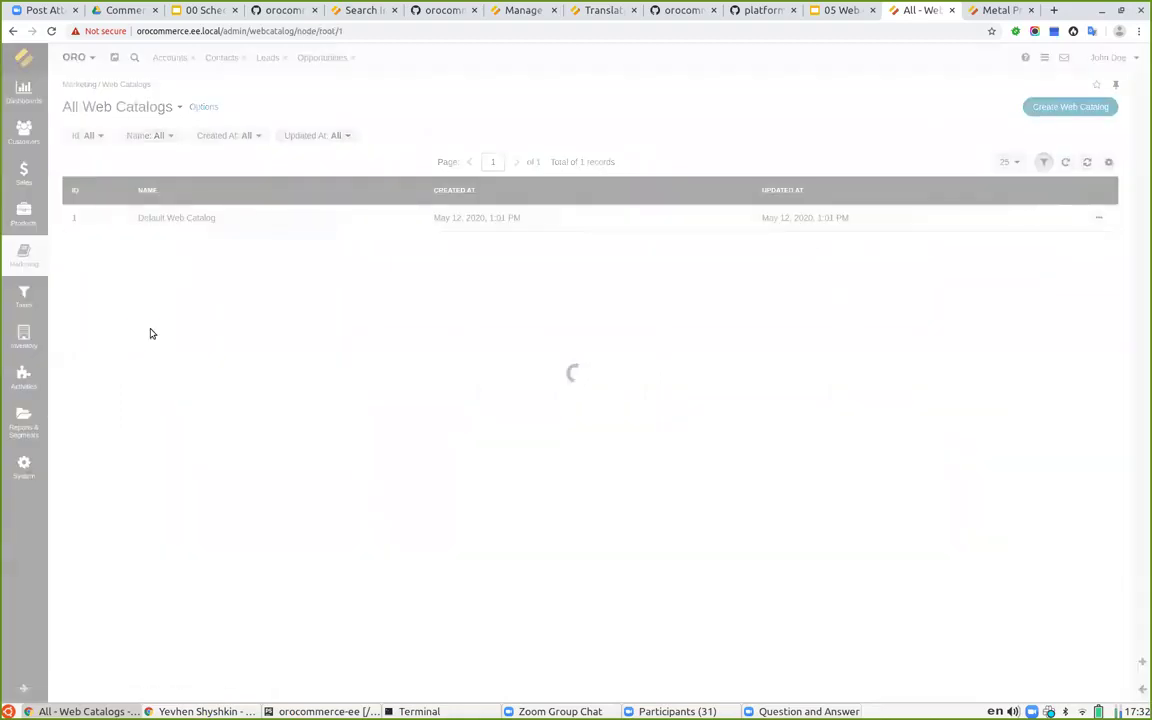
click(174, 607)
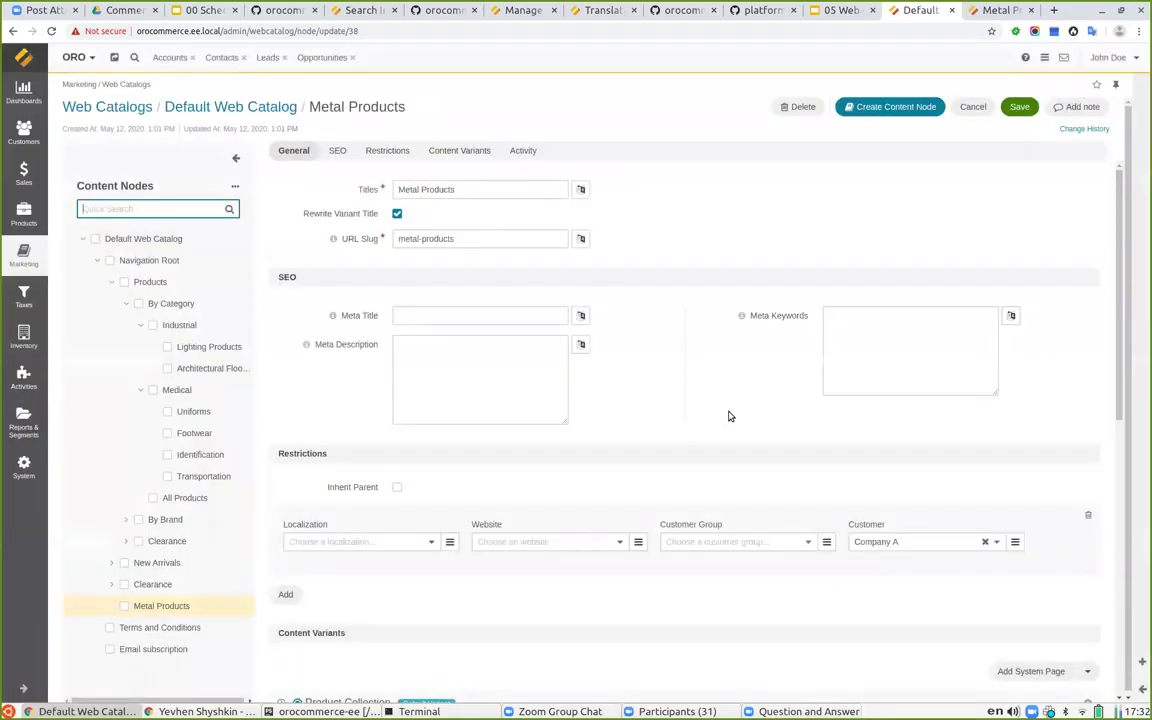
Step: Make the Metal Products node inherit its parent's restrictions and save the node
scroll(620, 380, down, 2)
click(397, 264)
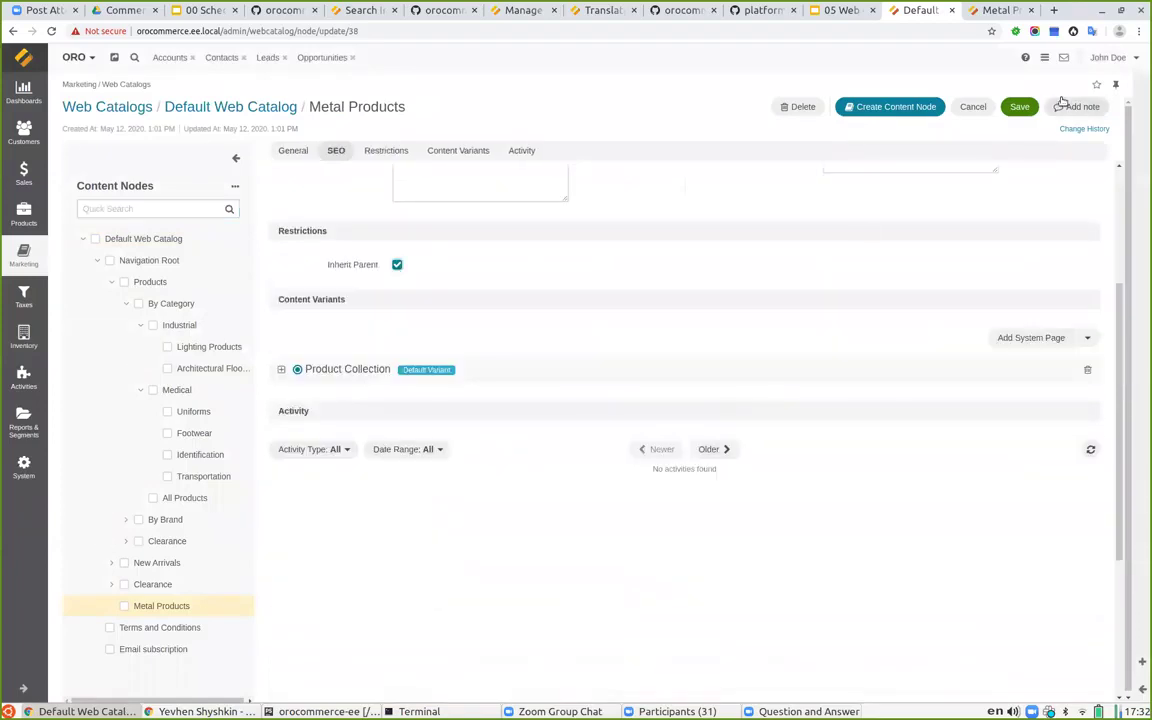
click(1019, 106)
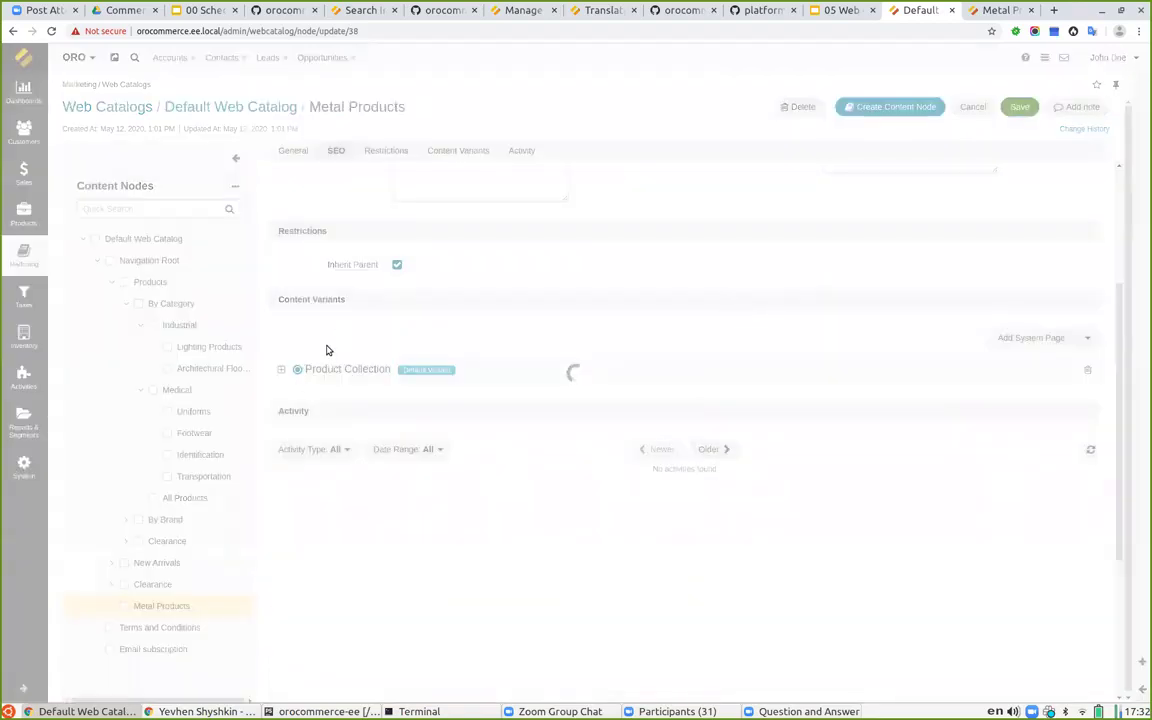
Step: Add a Product Page content variant to the Metal Products node, using product 2JD29 - Handheld Flashlight
scroll(404, 517, down, 4)
scroll(381, 287, up, 1)
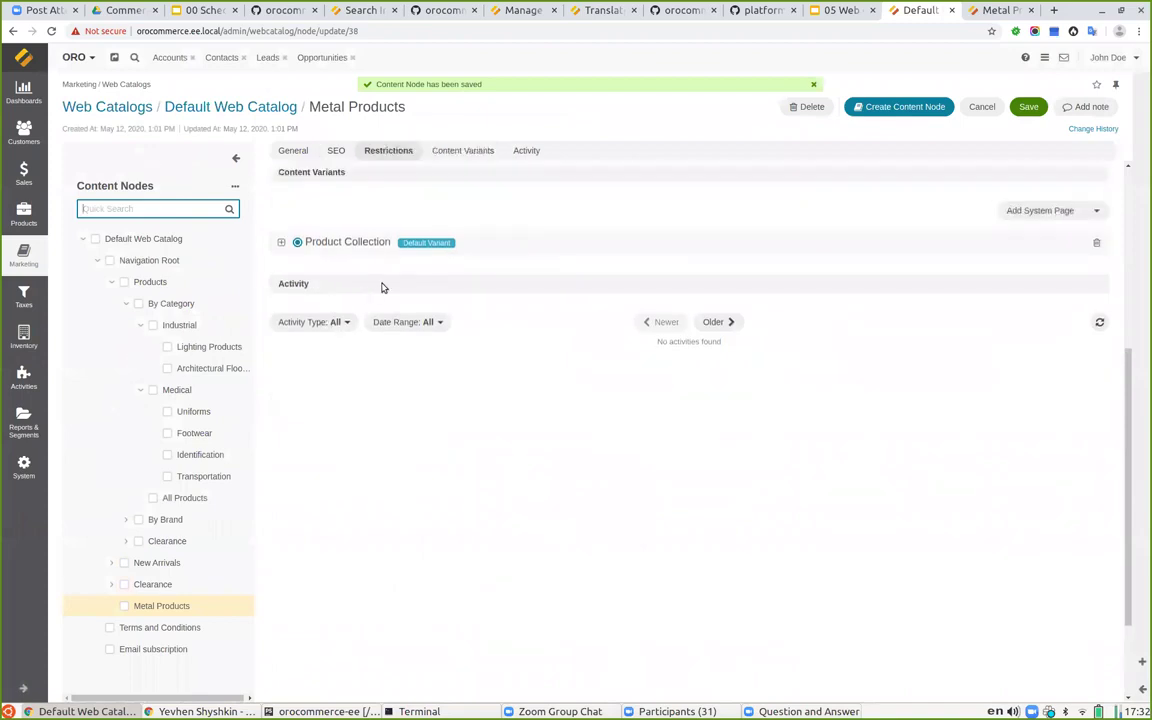
scroll(420, 280, up, 1)
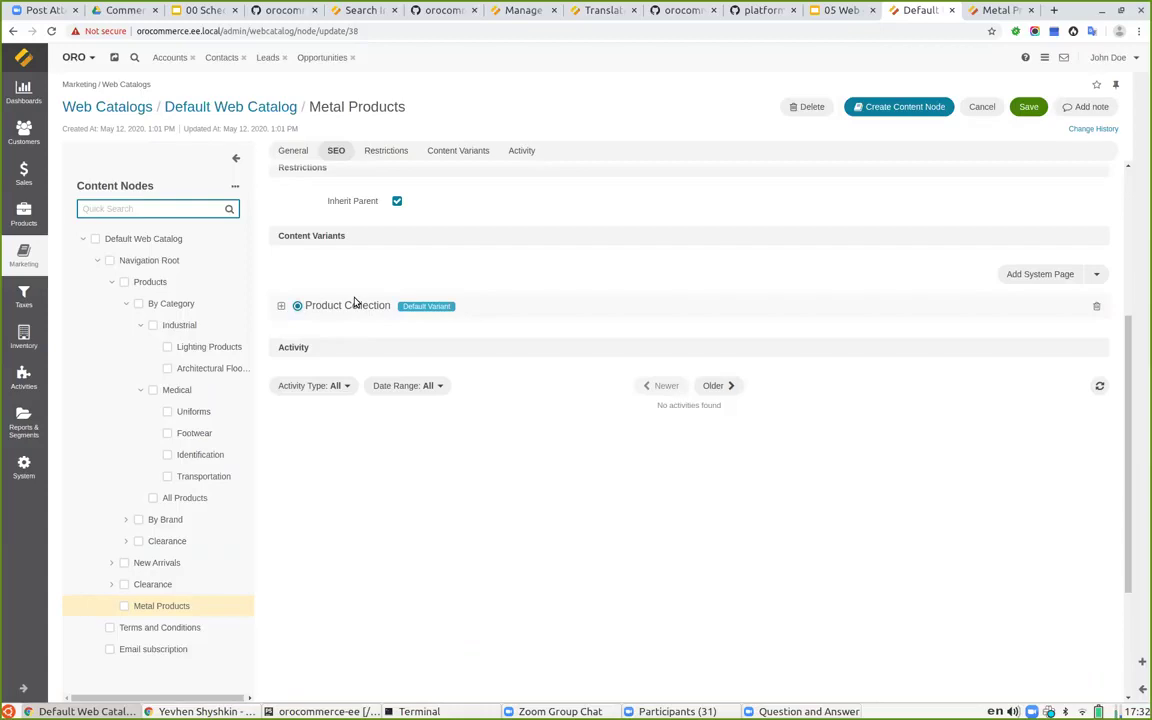
click(1097, 274)
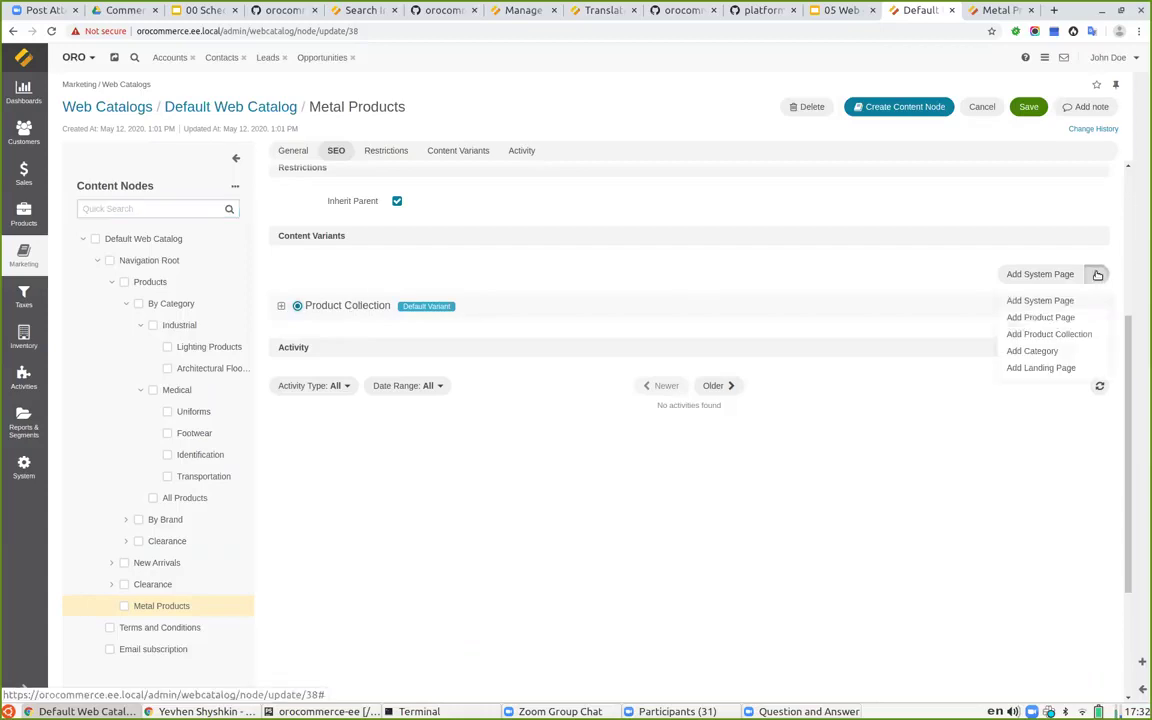
click(1040, 318)
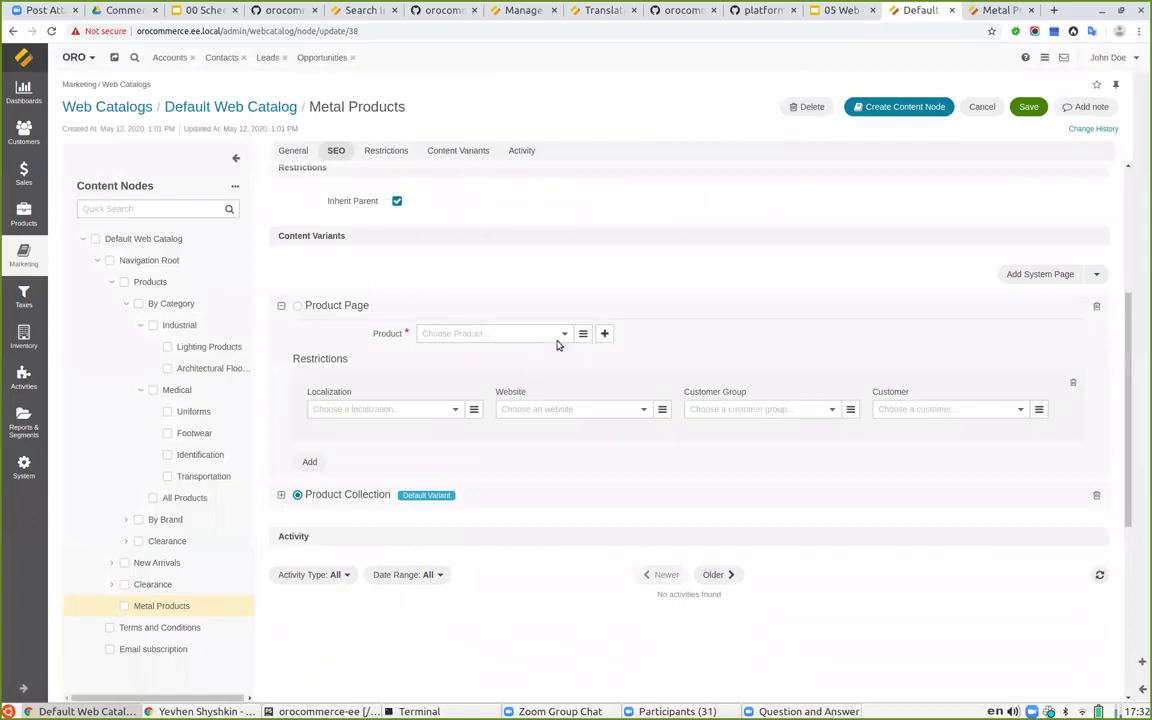
click(517, 335)
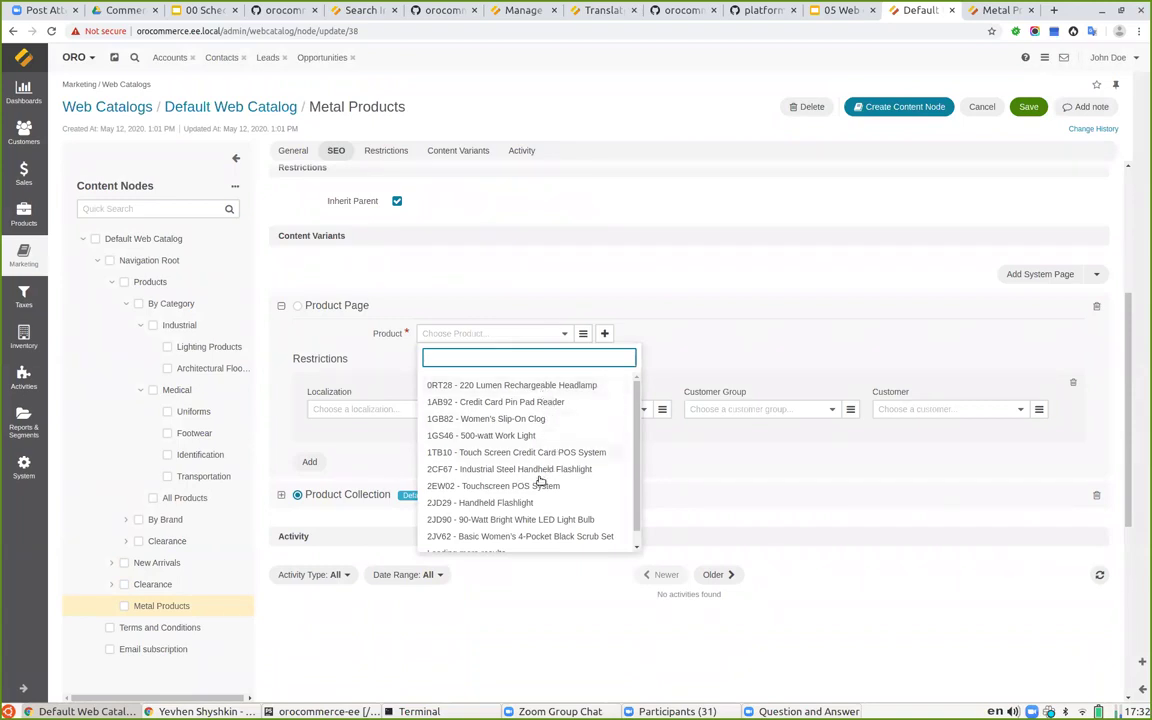
scroll(514, 440, down, 1)
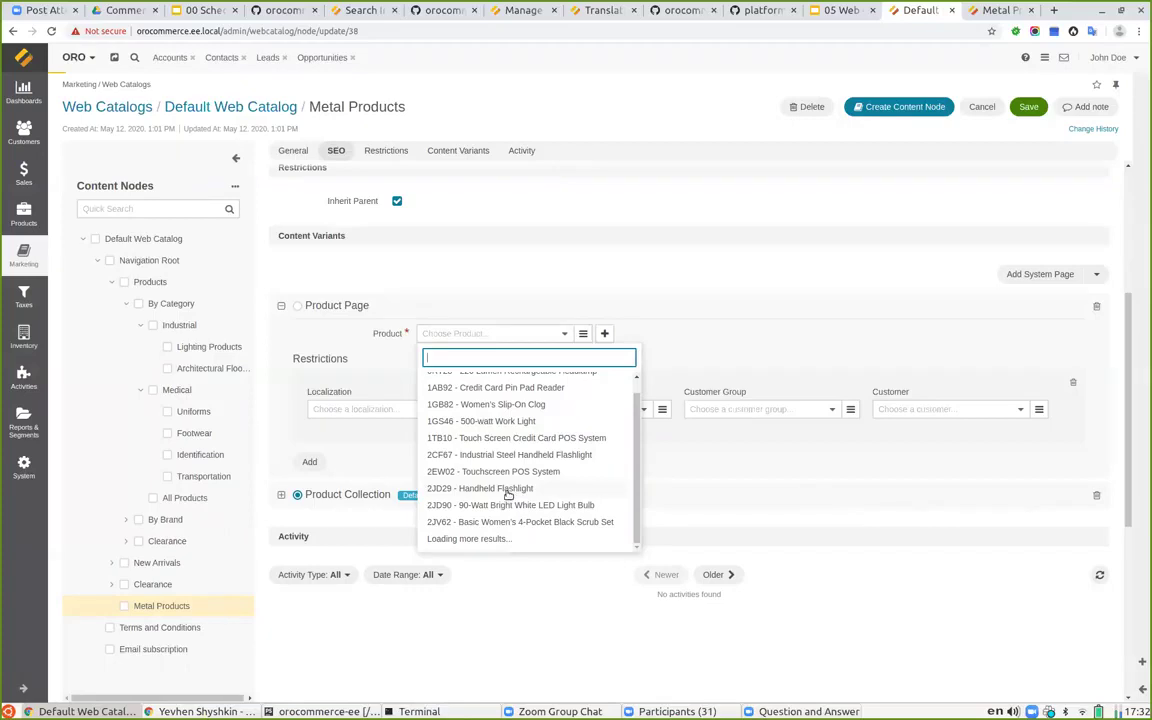
click(508, 490)
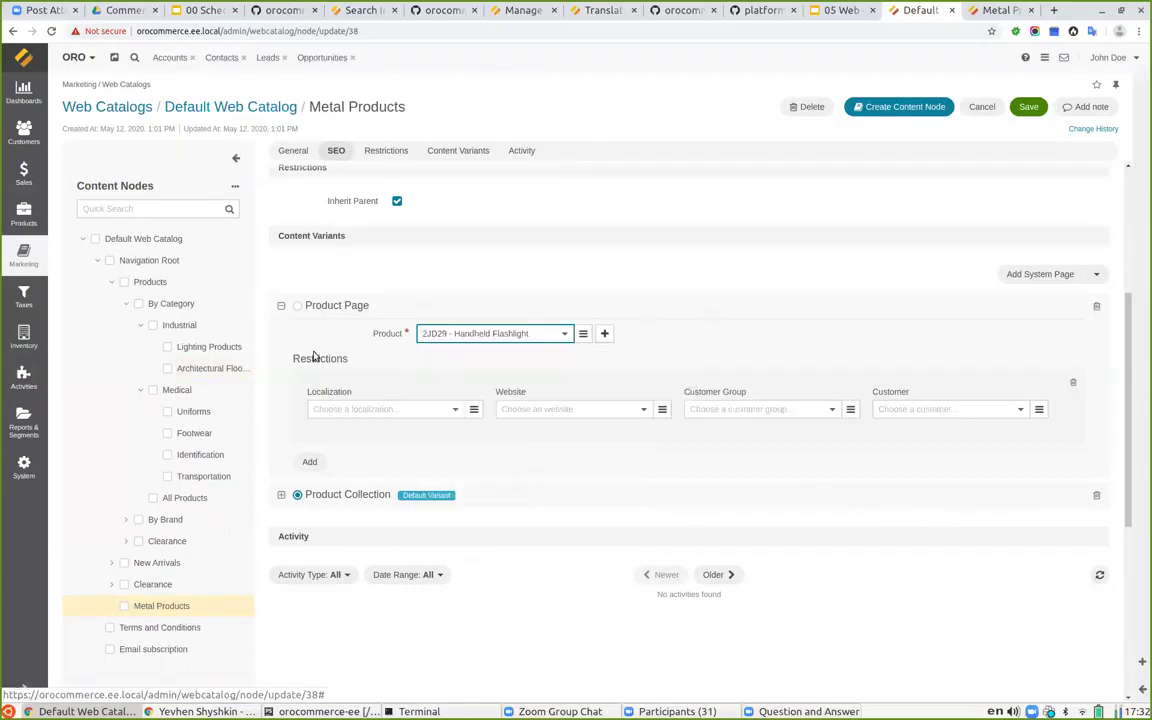
Step: Restrict the Product Page variant to customer Company A, and add and remove a second, empty restriction row
scroll(622, 391, up, 1)
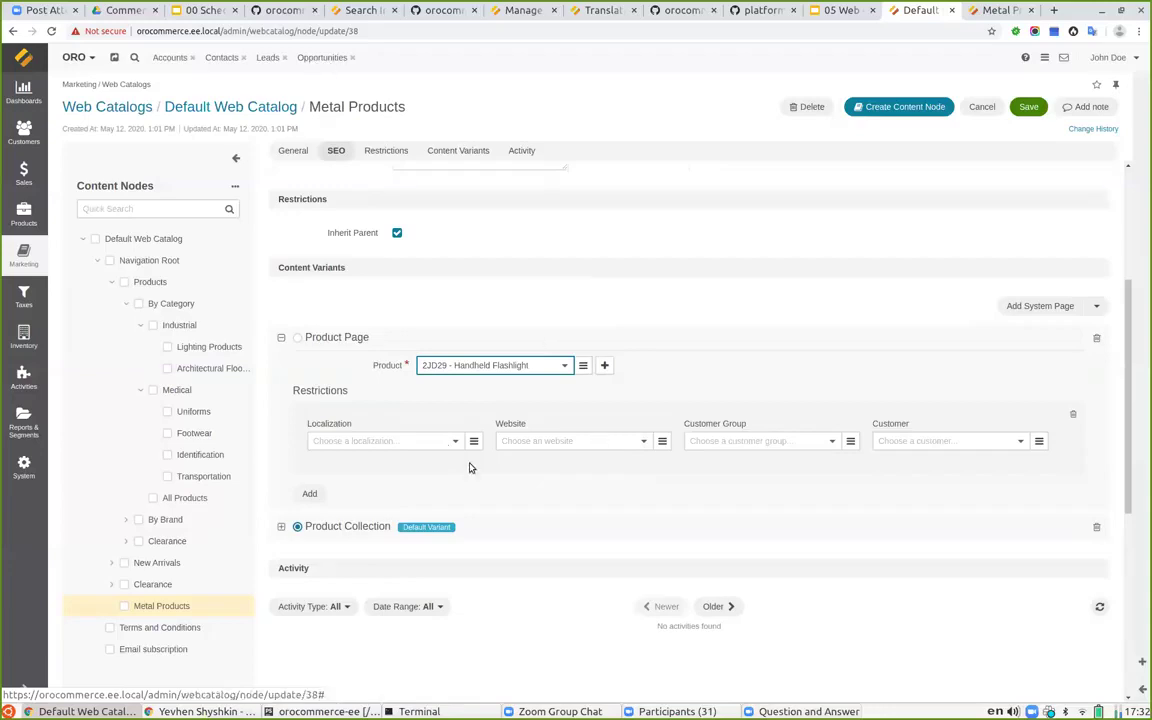
click(959, 444)
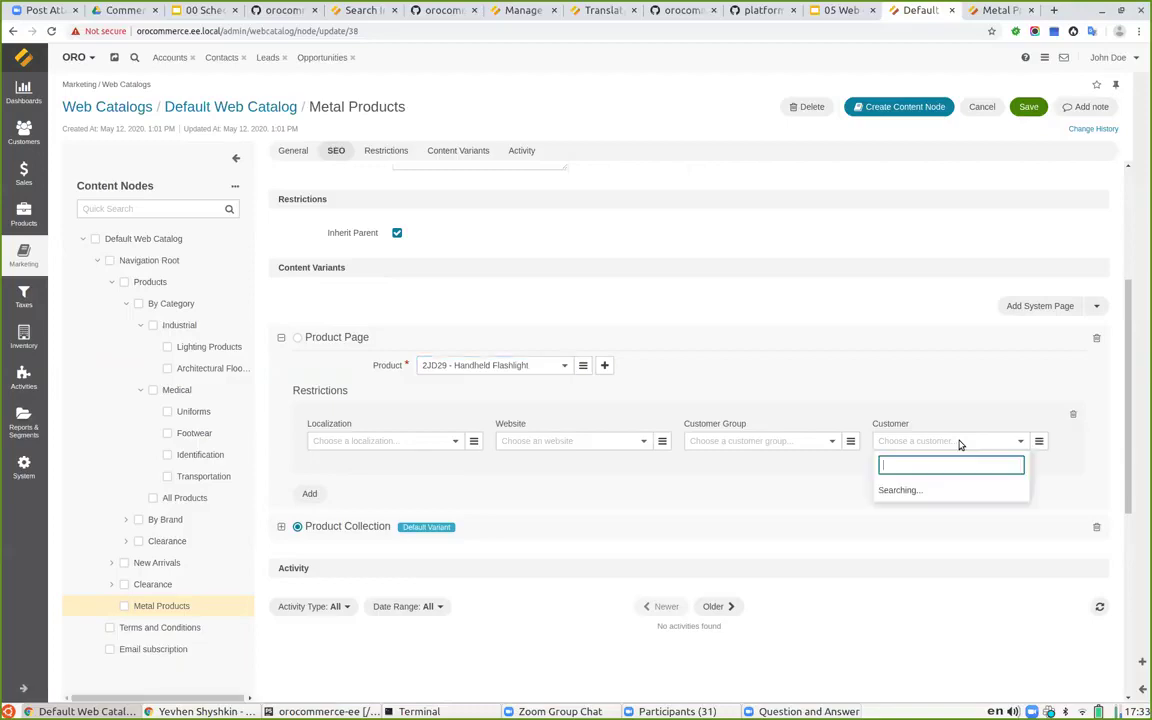
click(908, 494)
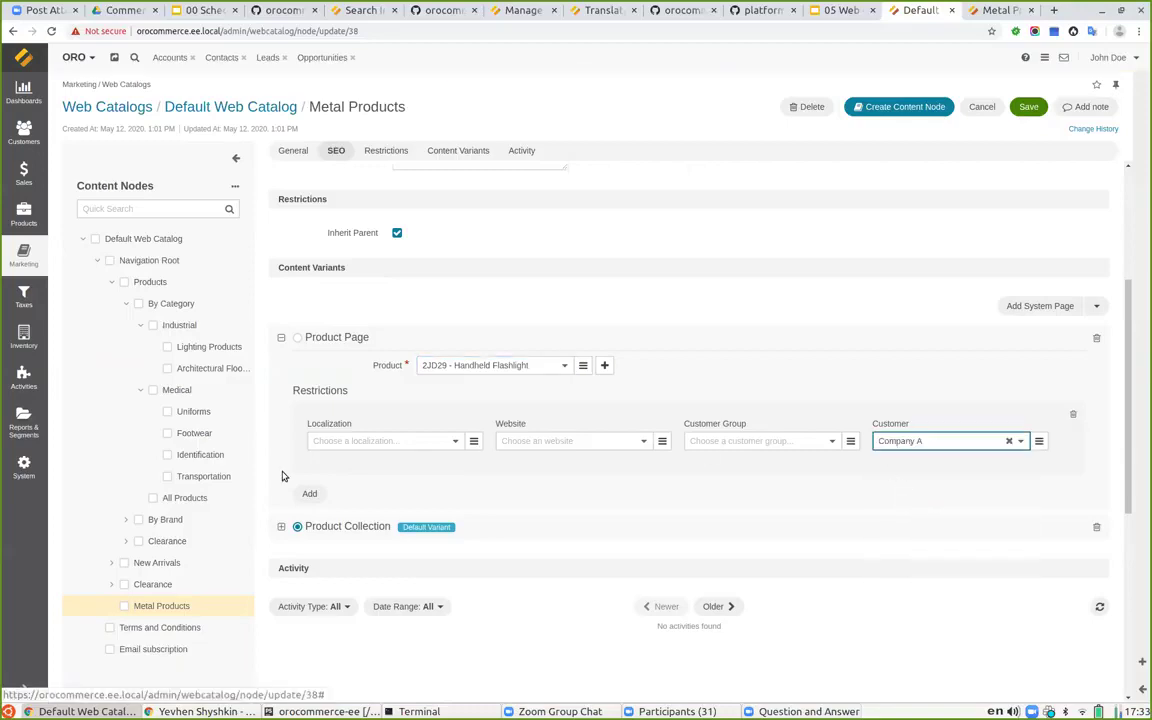
click(309, 493)
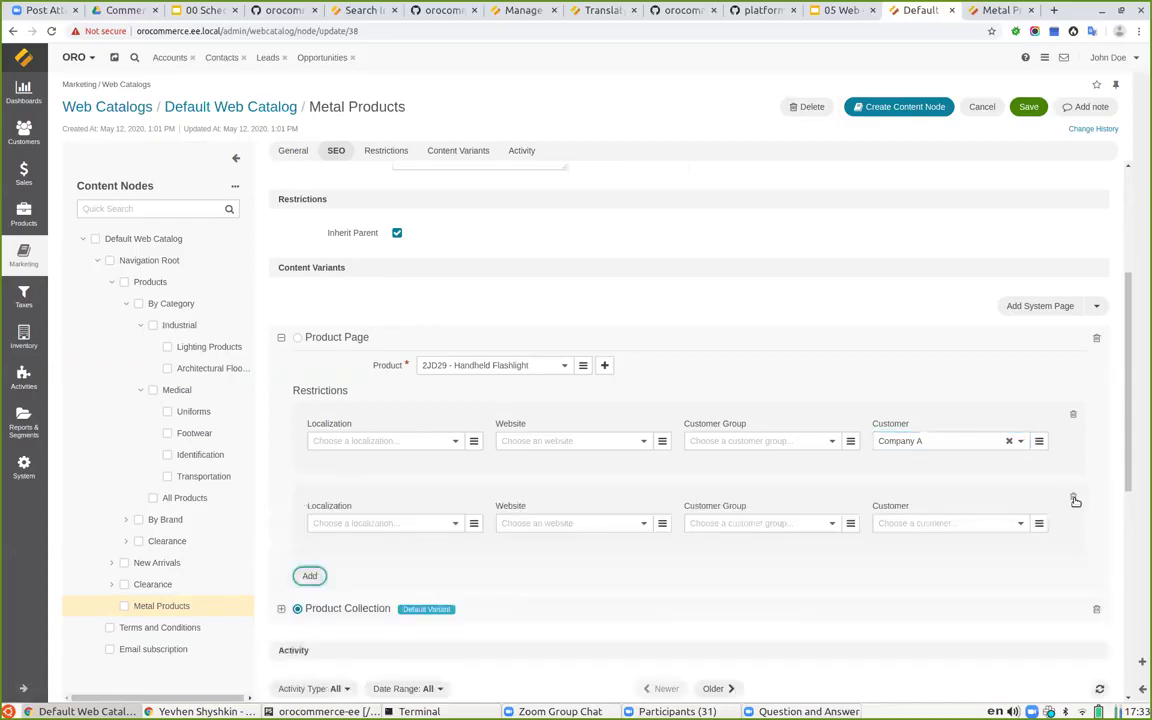
click(1073, 497)
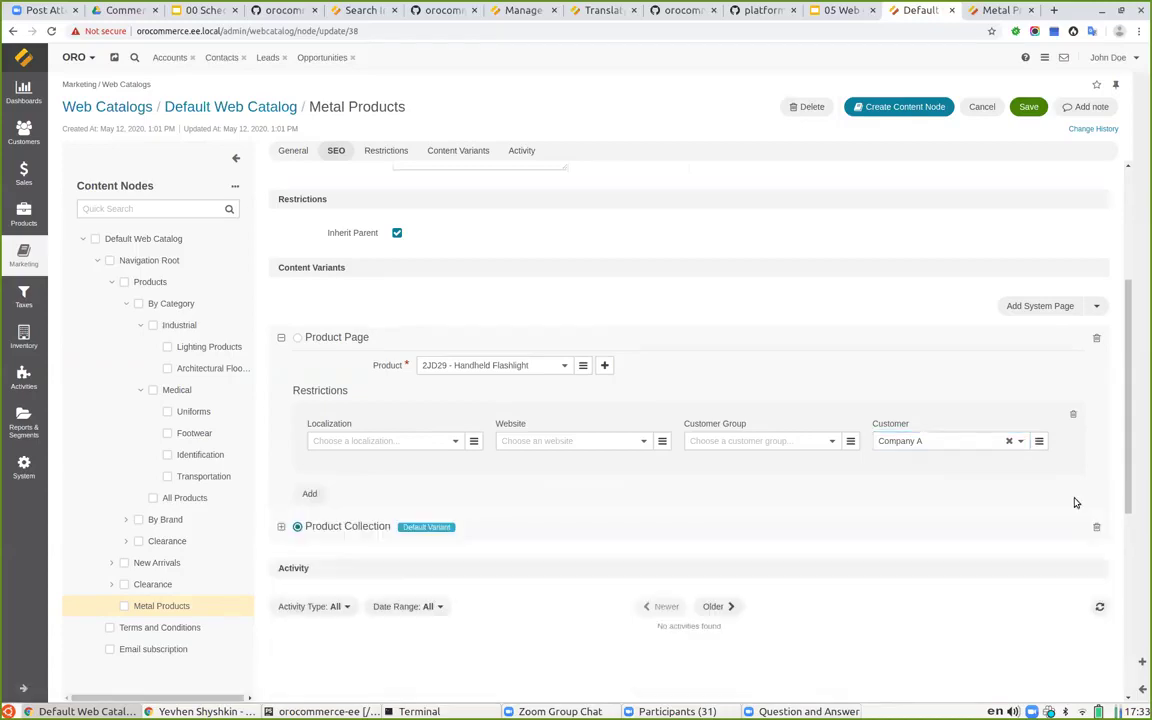
Step: Expand the Product Collection variant's details and make the Product Page variant the default
click(281, 528)
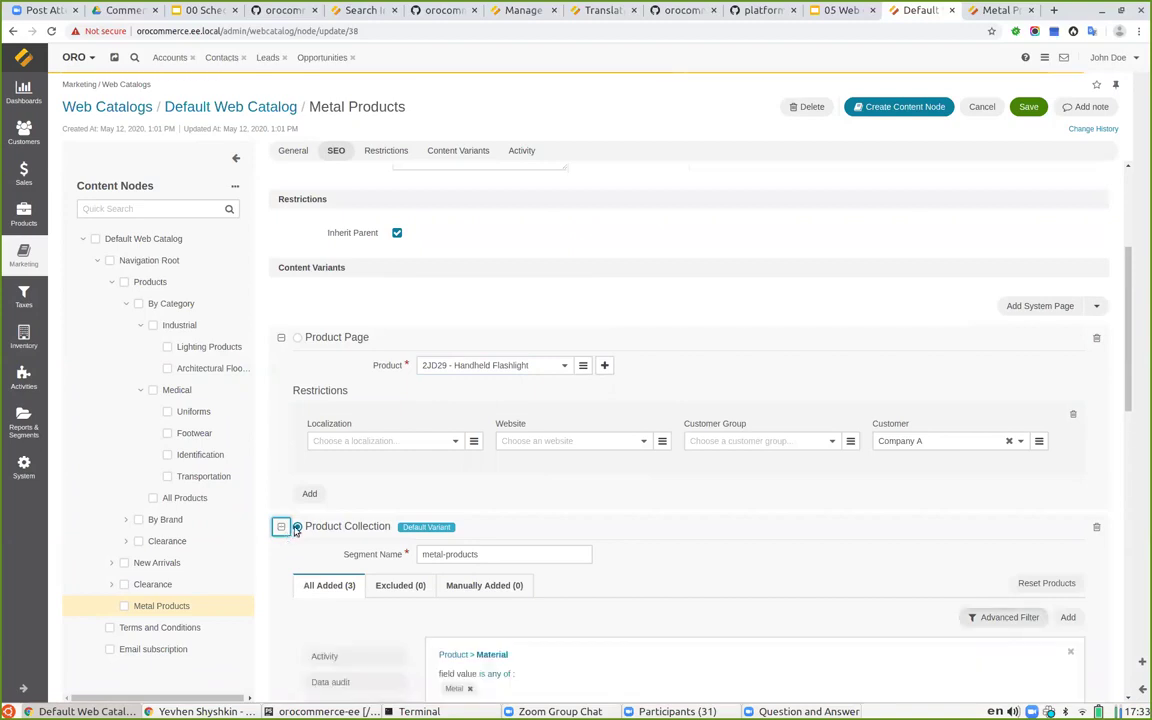
click(297, 338)
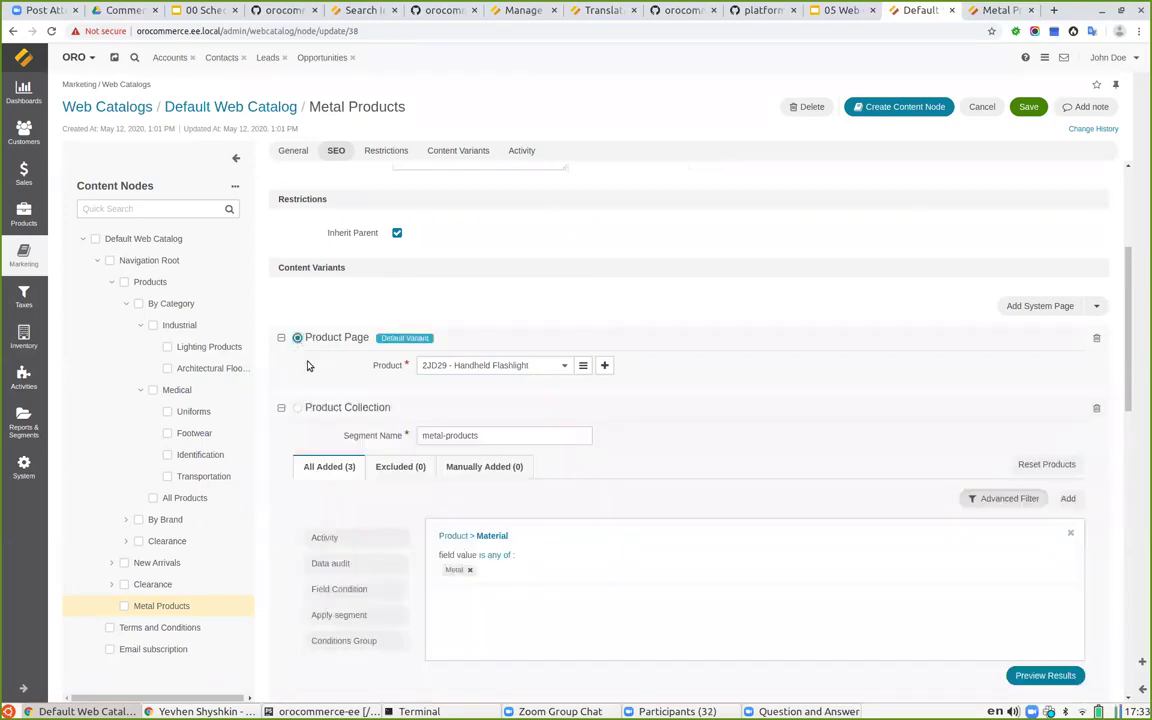
Step: Make the Product Collection the default variant of the Metal Products node, collapse its details, and save the node
click(297, 408)
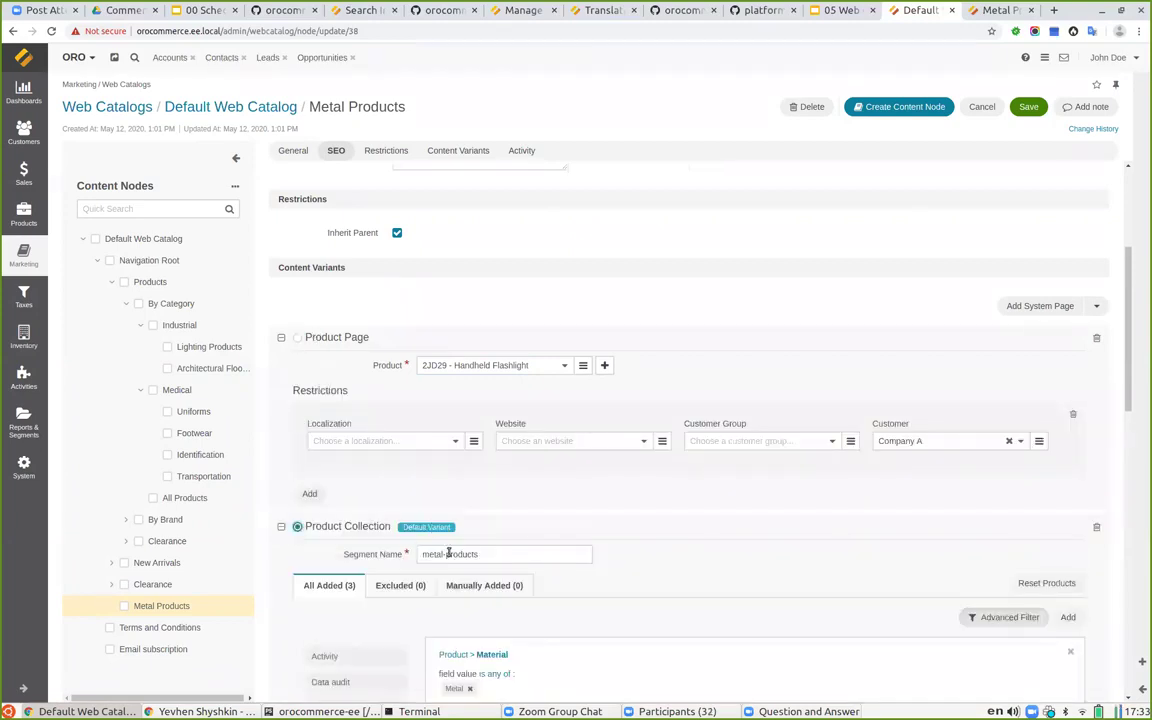
click(281, 526)
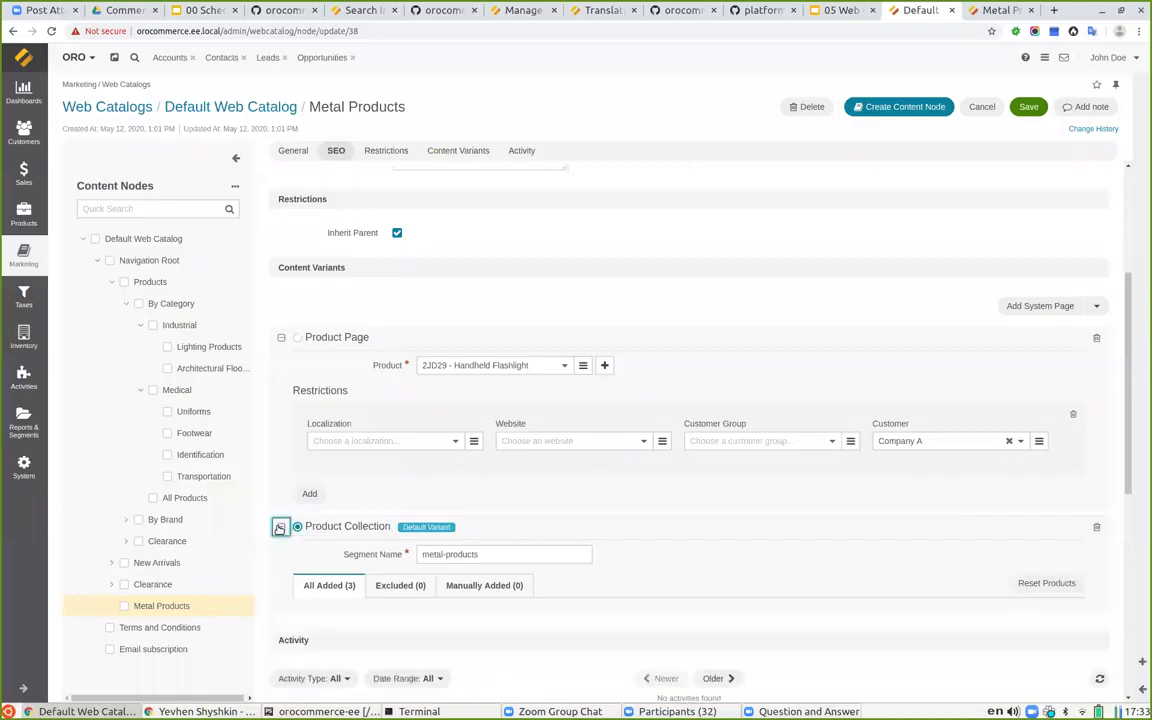
click(552, 544)
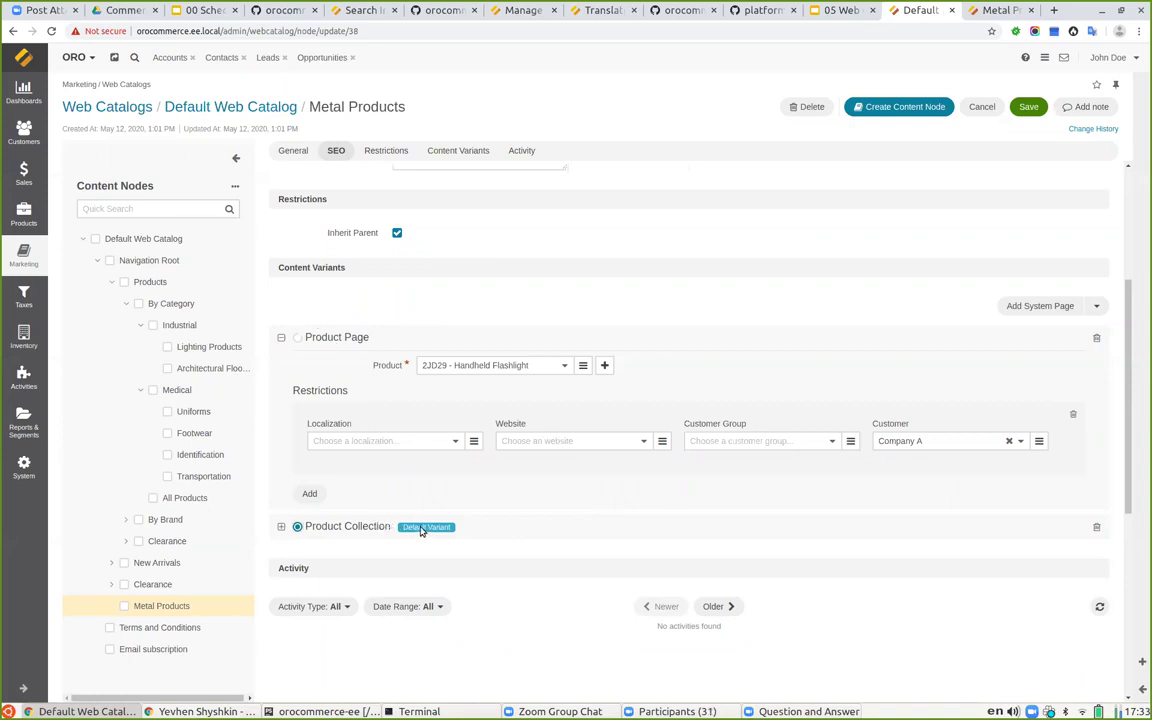
click(1030, 107)
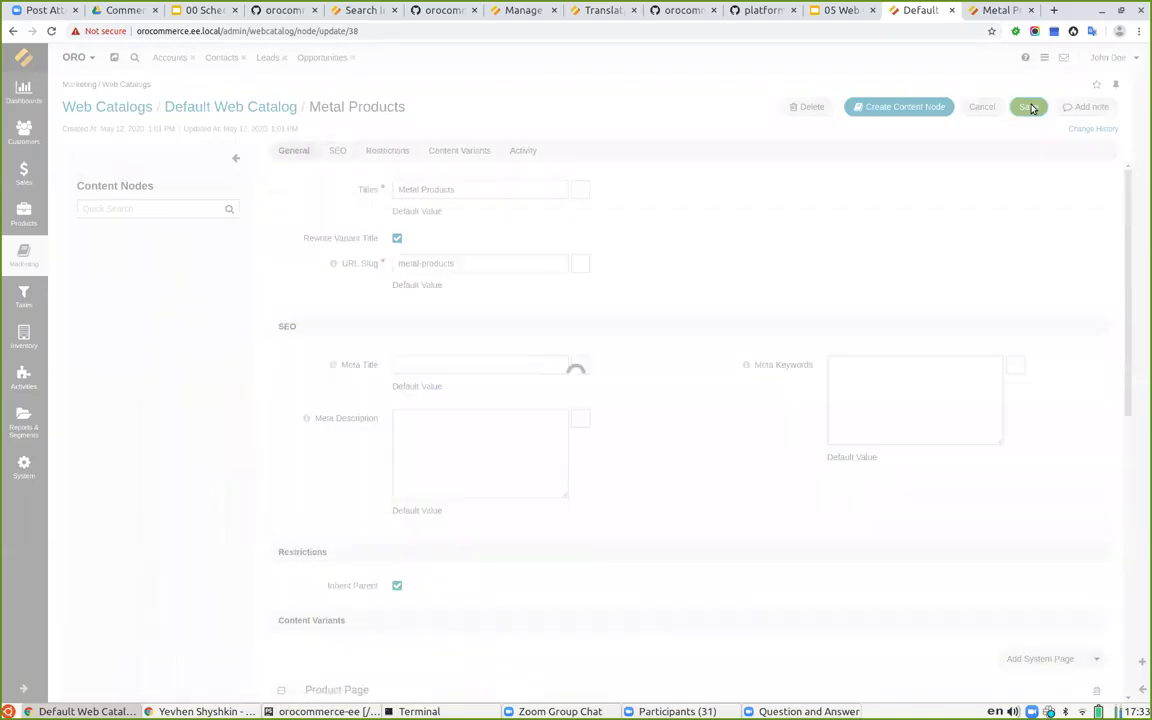
Step: Expand the Product Page variant's details in the saved Metal Products node to review its product and customer restriction
scroll(536, 508, down, 3)
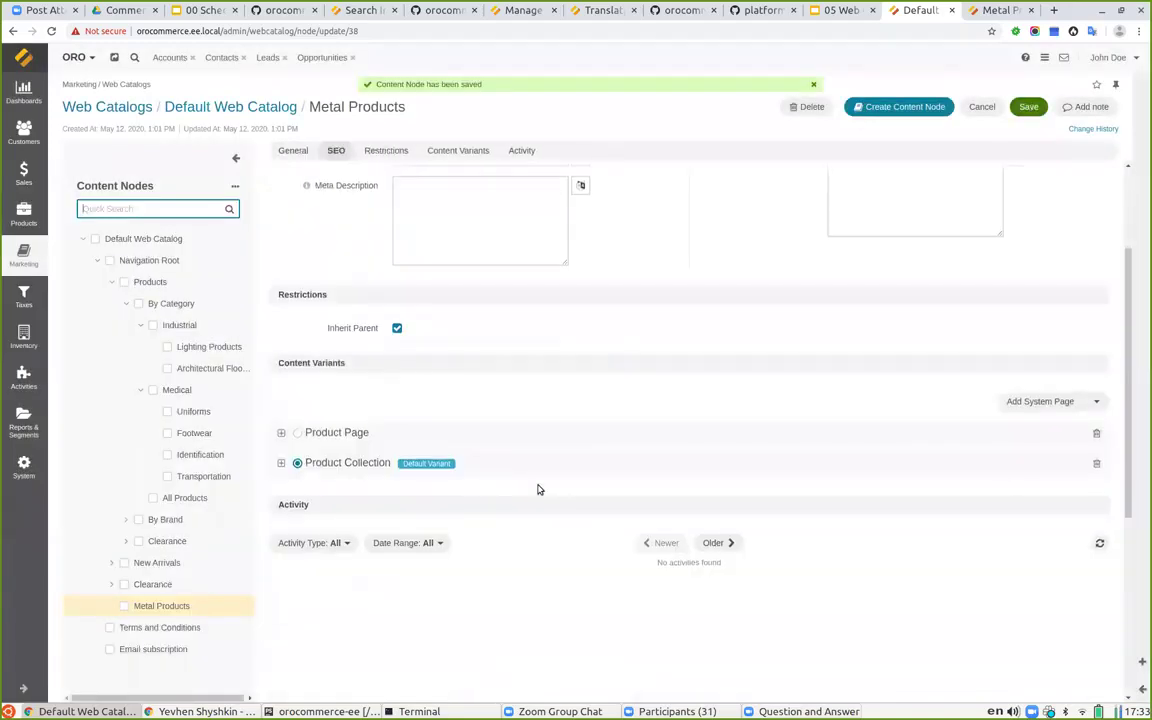
scroll(537, 489, up, 1)
click(280, 498)
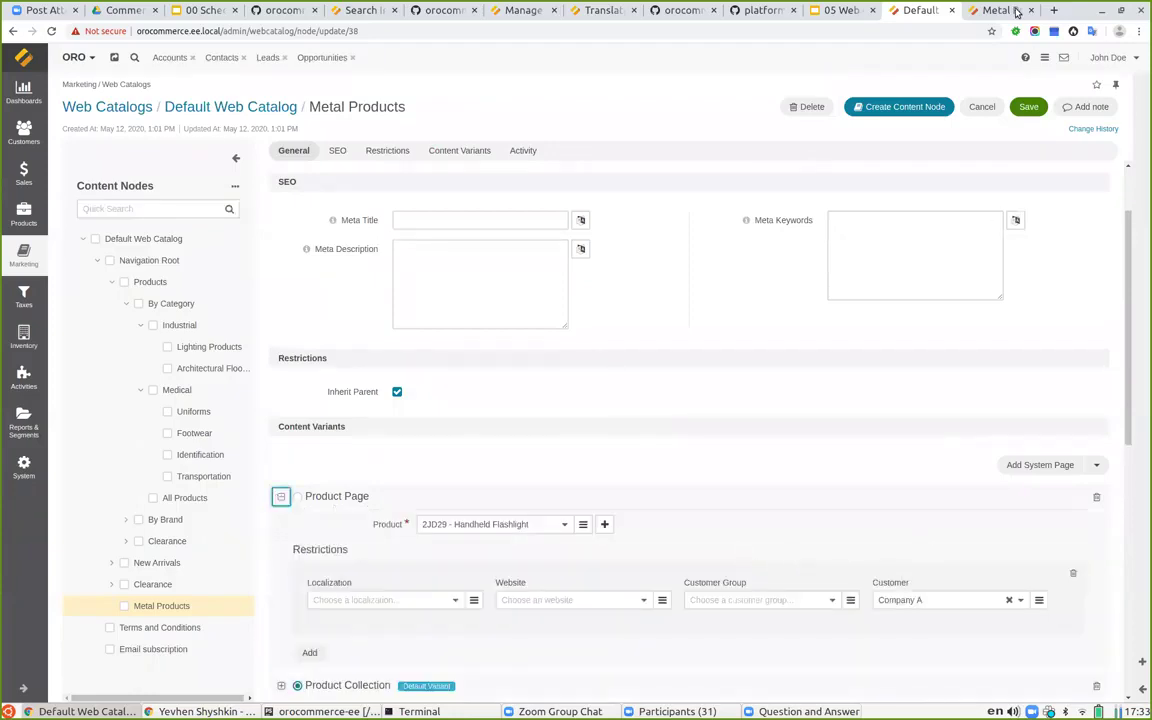
Step: Switch to the storefront, reload the Metal Products page, and examine its URL and product title
click(841, 10)
click(916, 10)
click(996, 10)
click(52, 31)
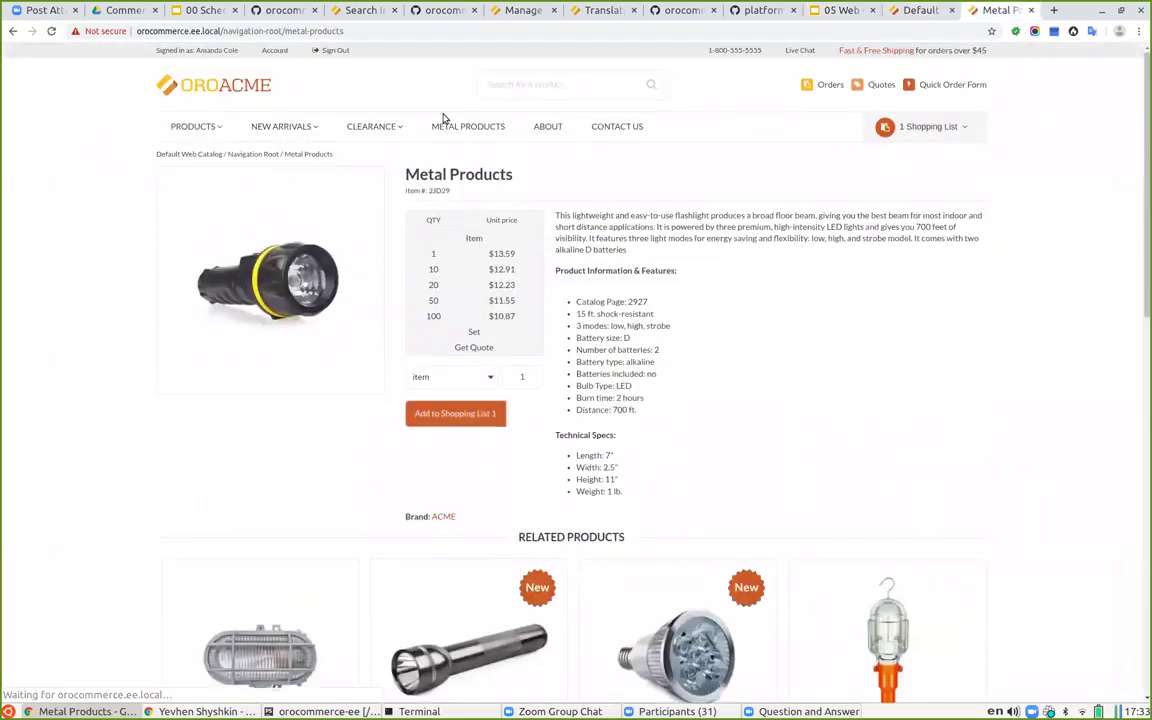
drag(356, 31, 94, 16)
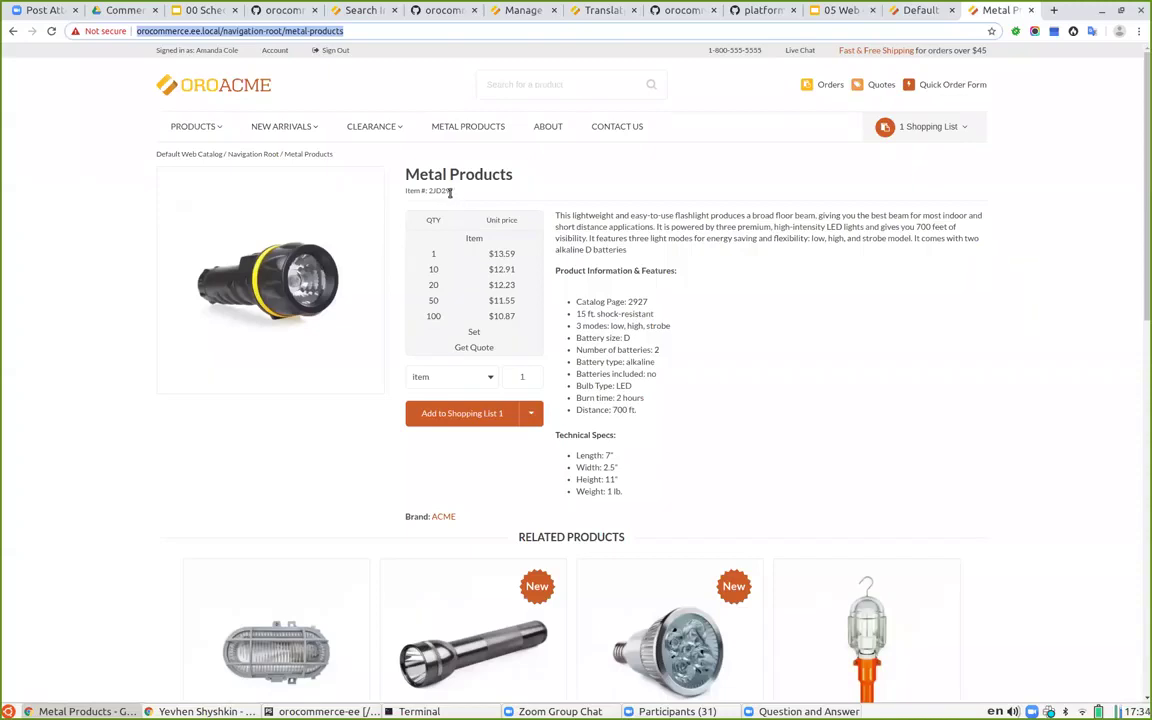
drag(516, 177, 408, 174)
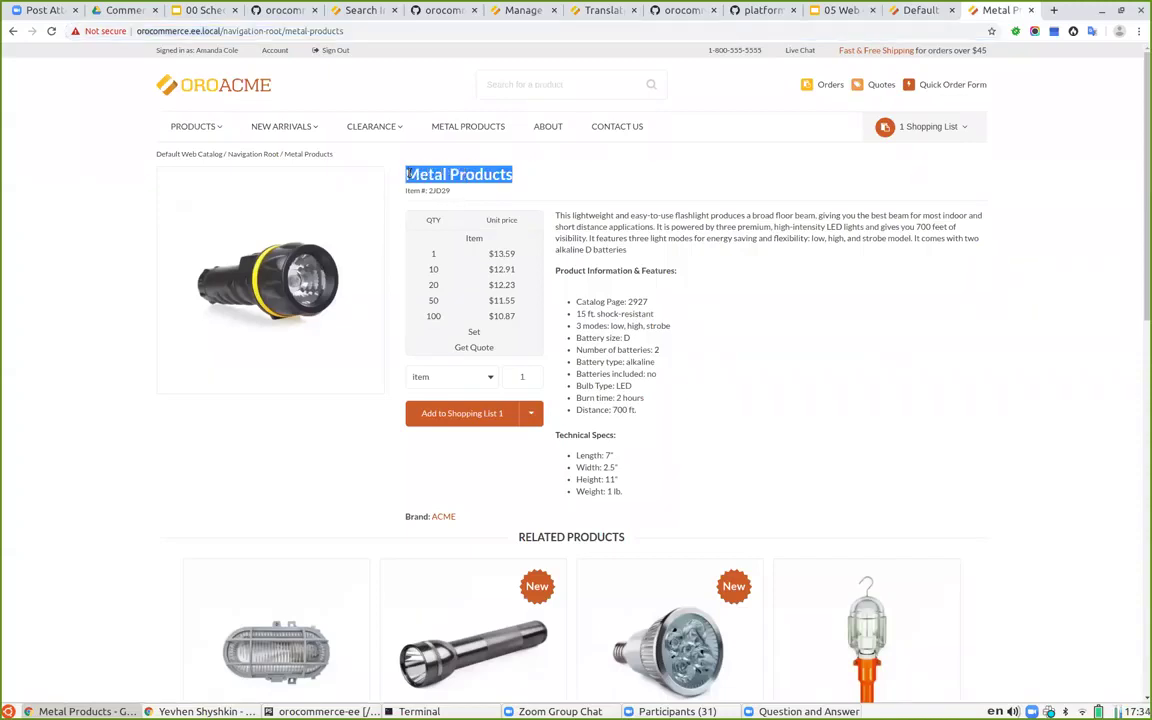
click(520, 174)
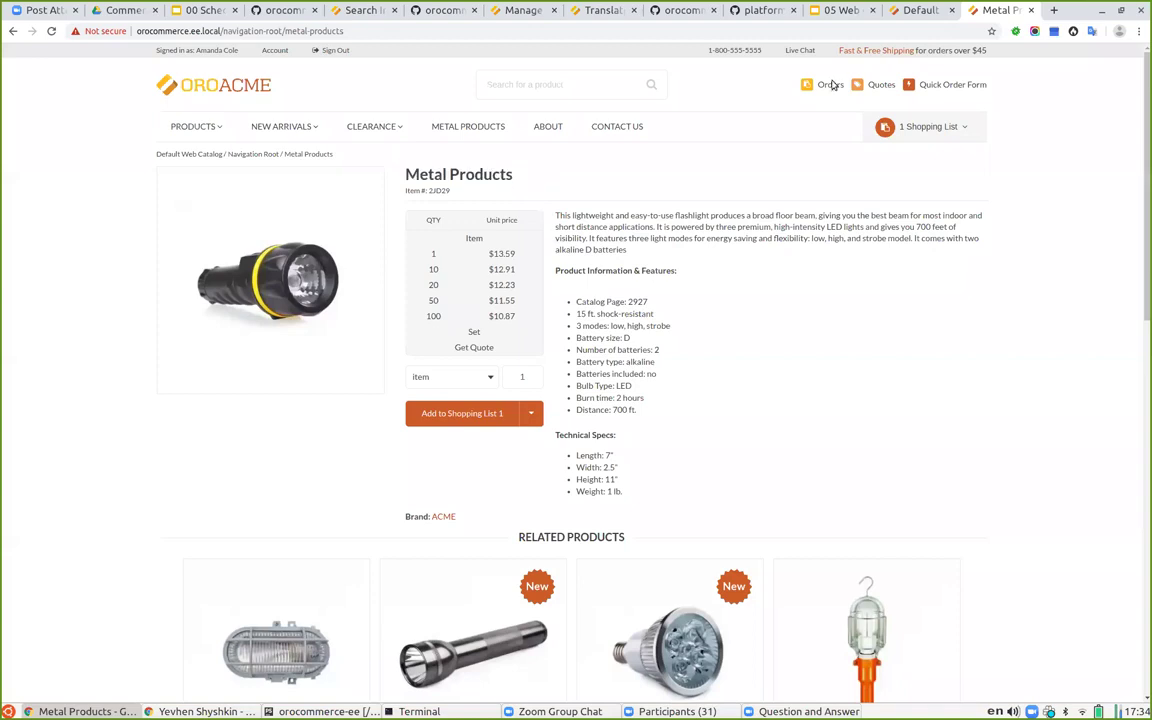
Step: Turn off Rewrite Variant Title for the Metal Products node in the admin and save the node
click(925, 10)
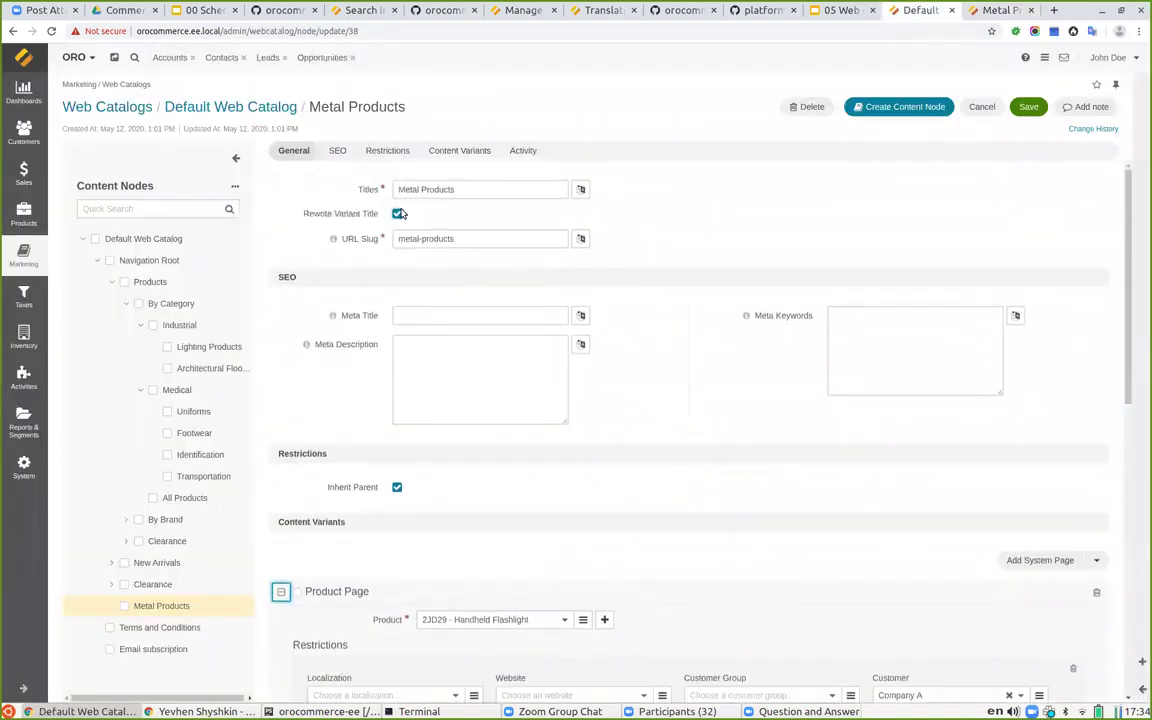
click(397, 214)
click(1026, 107)
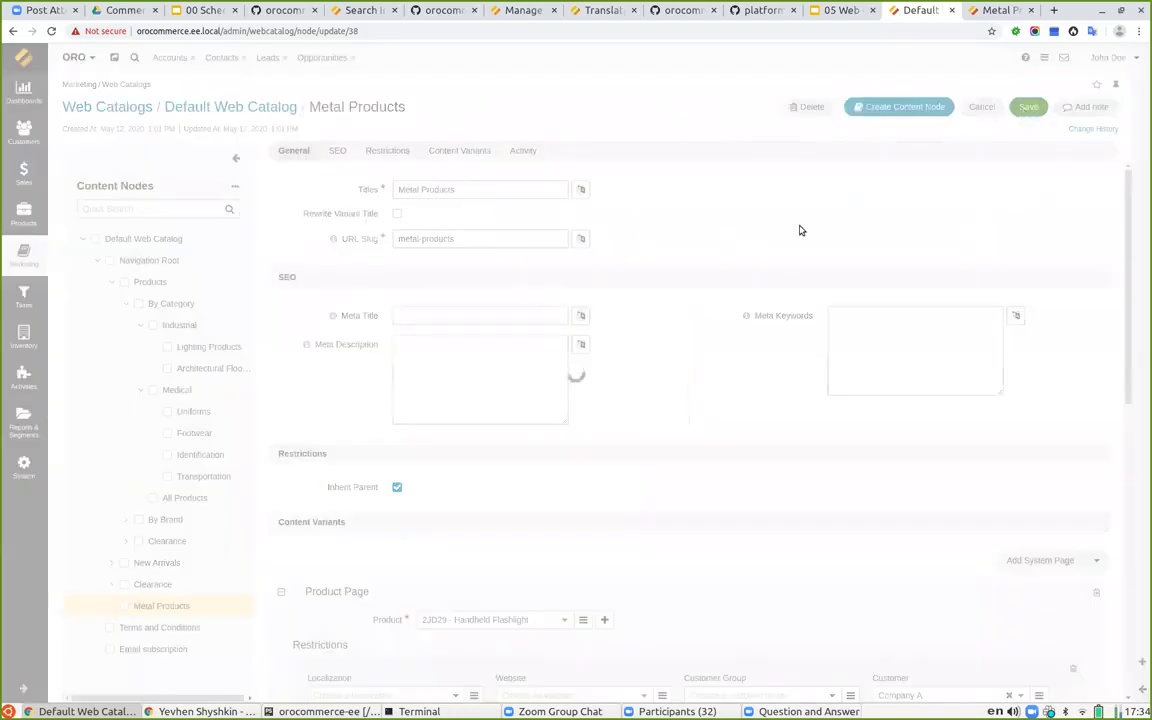
scroll(729, 271, down, 2)
Step: Reload the storefront's Metal Products page to check its title, and sign out to view the same page as a guest
key(ctrl+Tab)
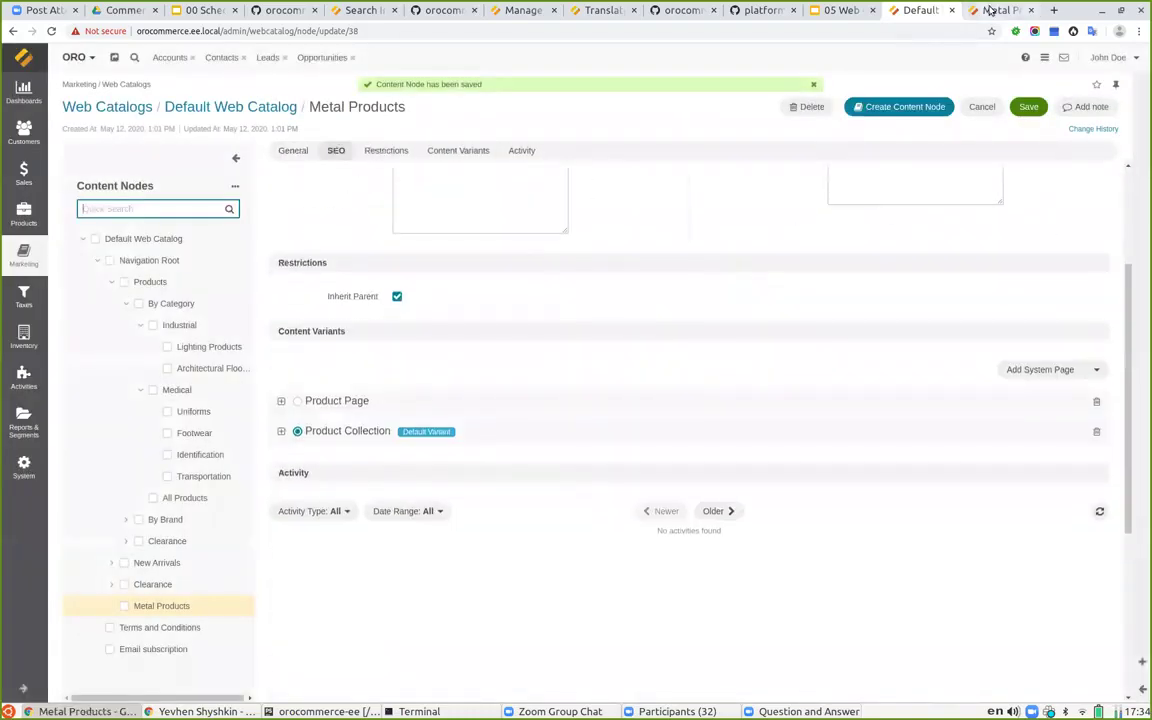
click(52, 31)
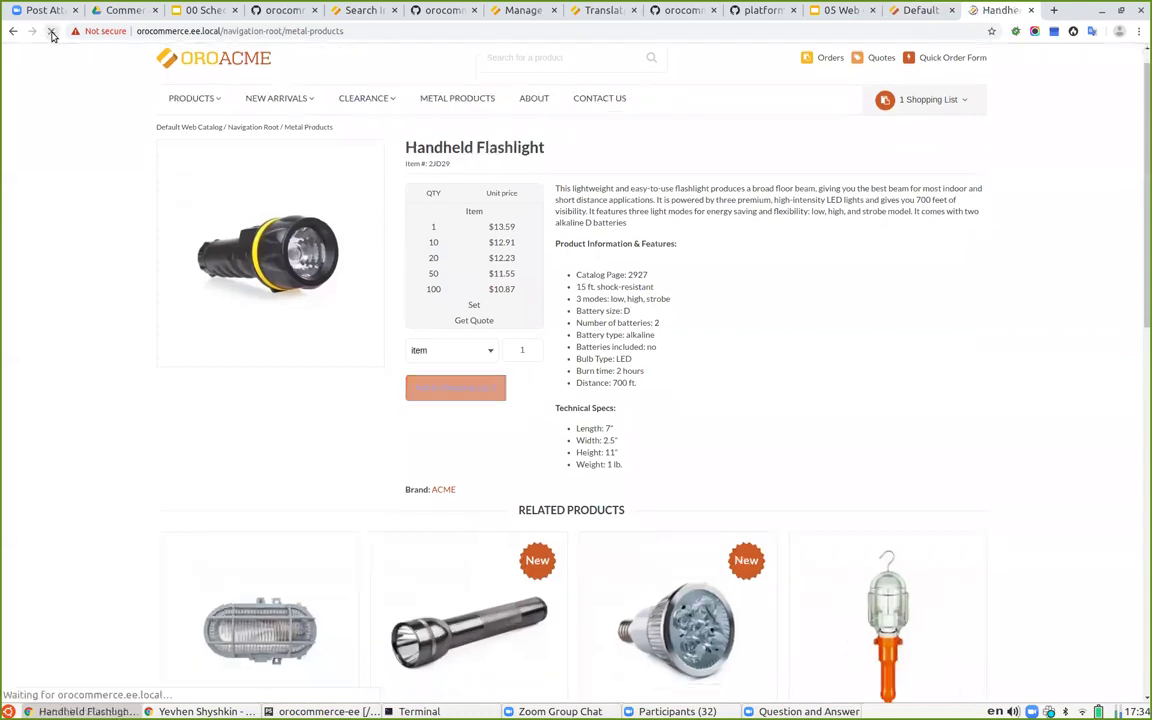
drag(546, 178, 404, 179)
click(432, 175)
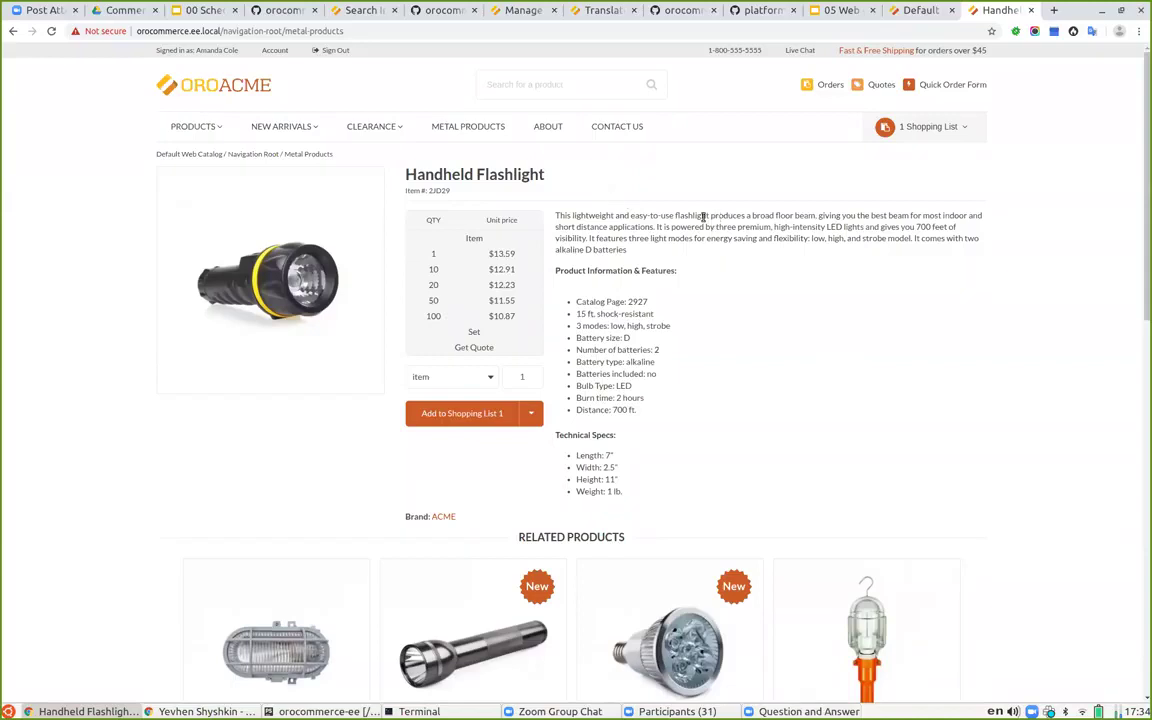
click(331, 51)
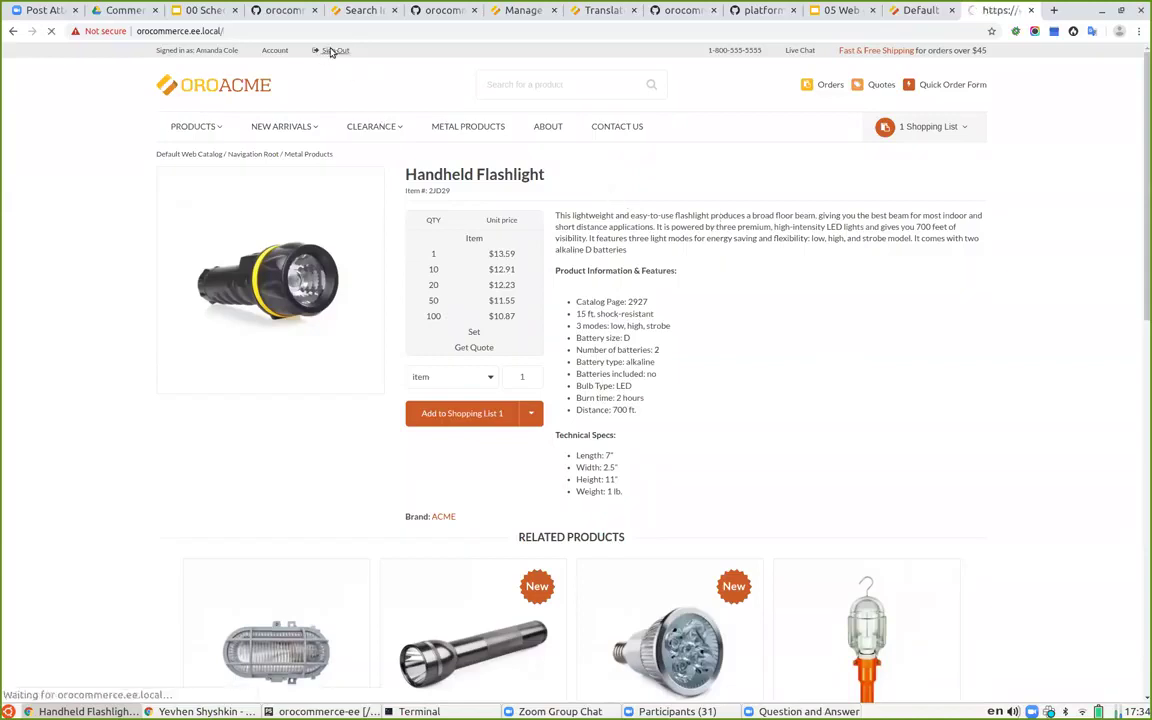
click(458, 133)
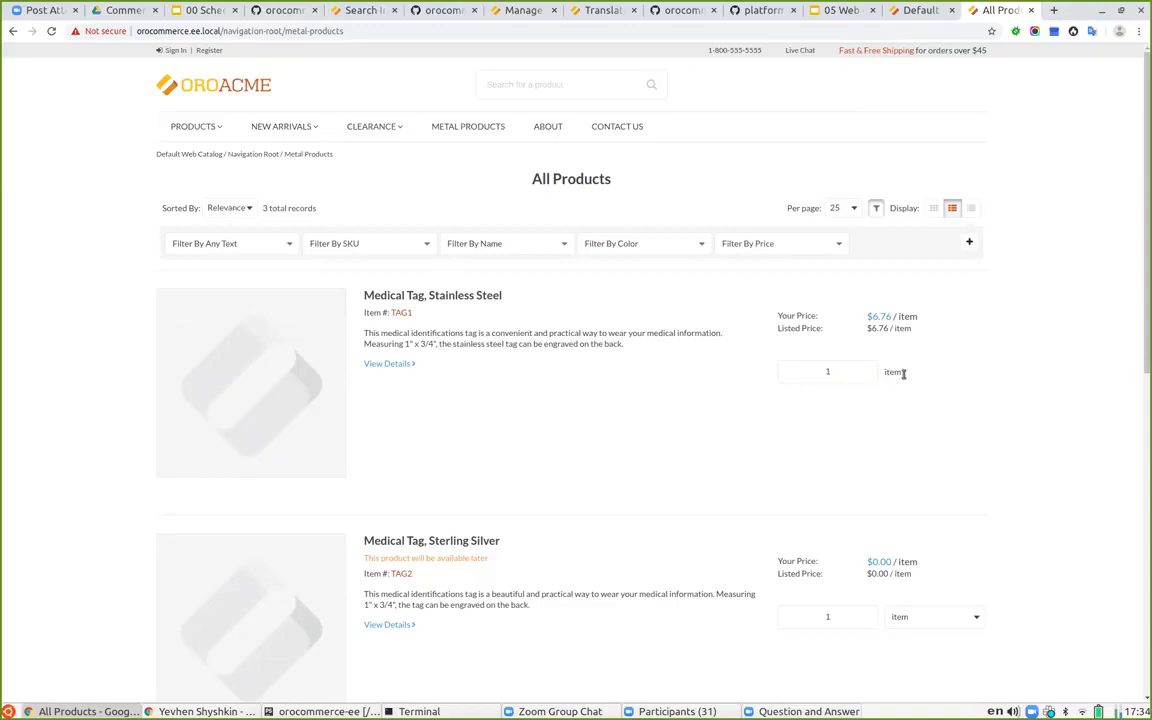
Step: Present slide 9 on web catalog variant types from the Web Catalogs - Theory deck and open its linked docs
click(835, 10)
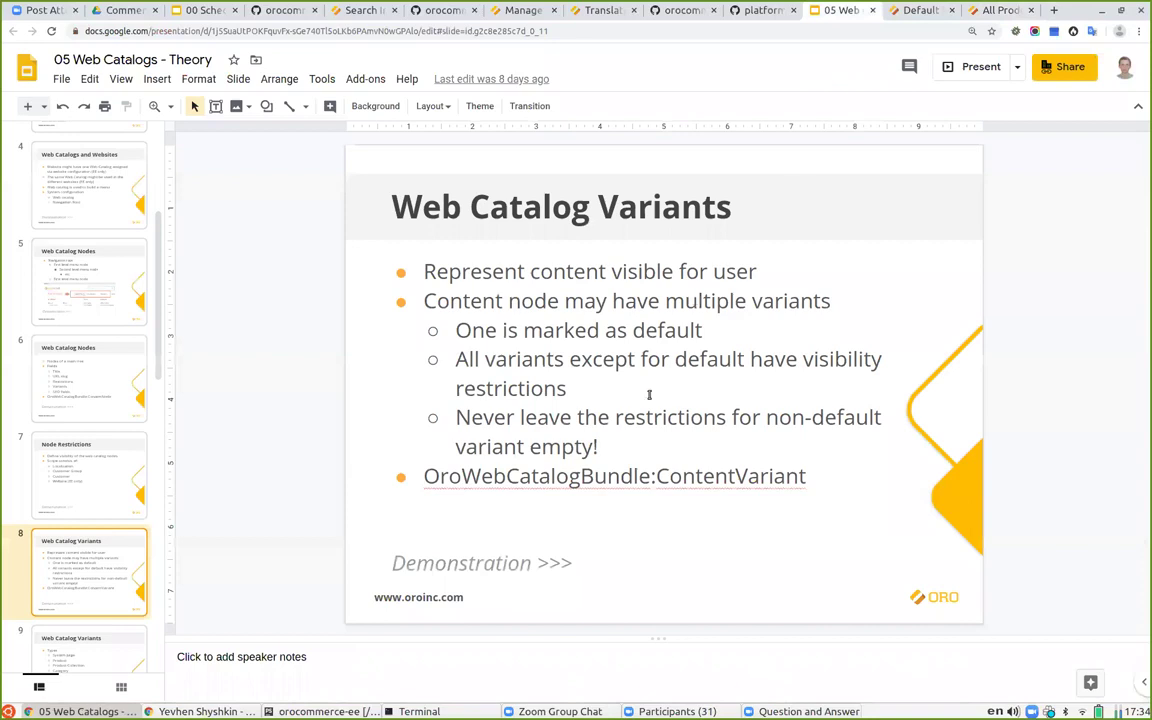
scroll(97, 488, down, 3)
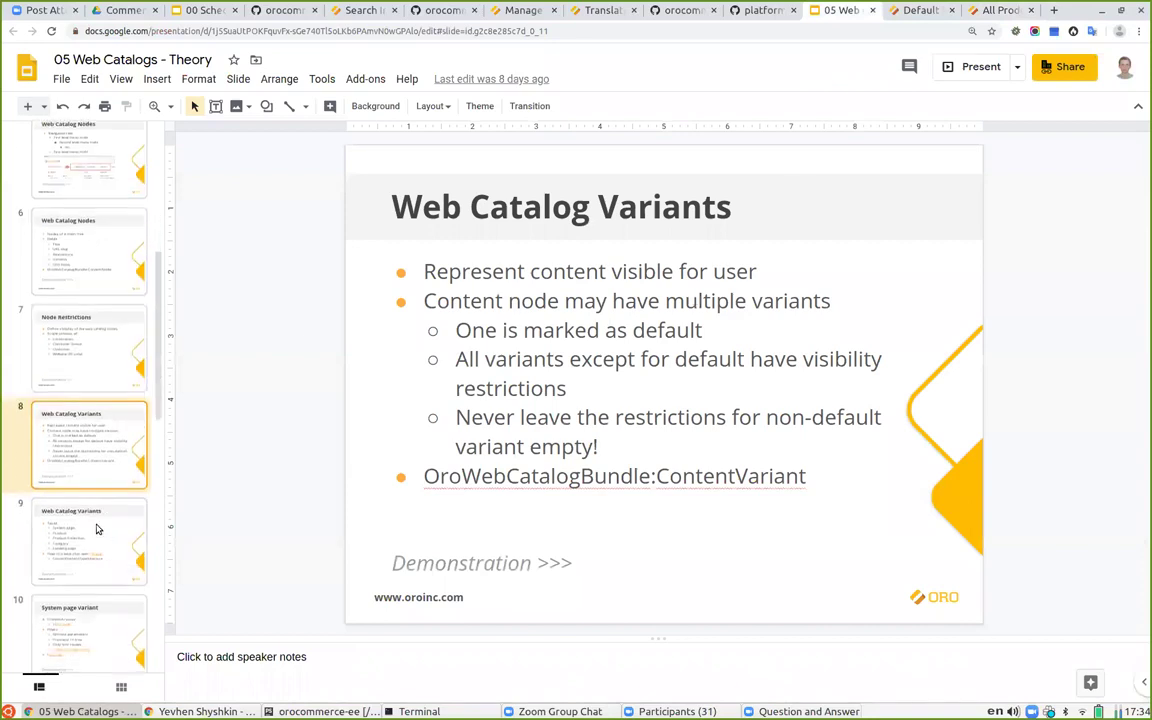
click(92, 530)
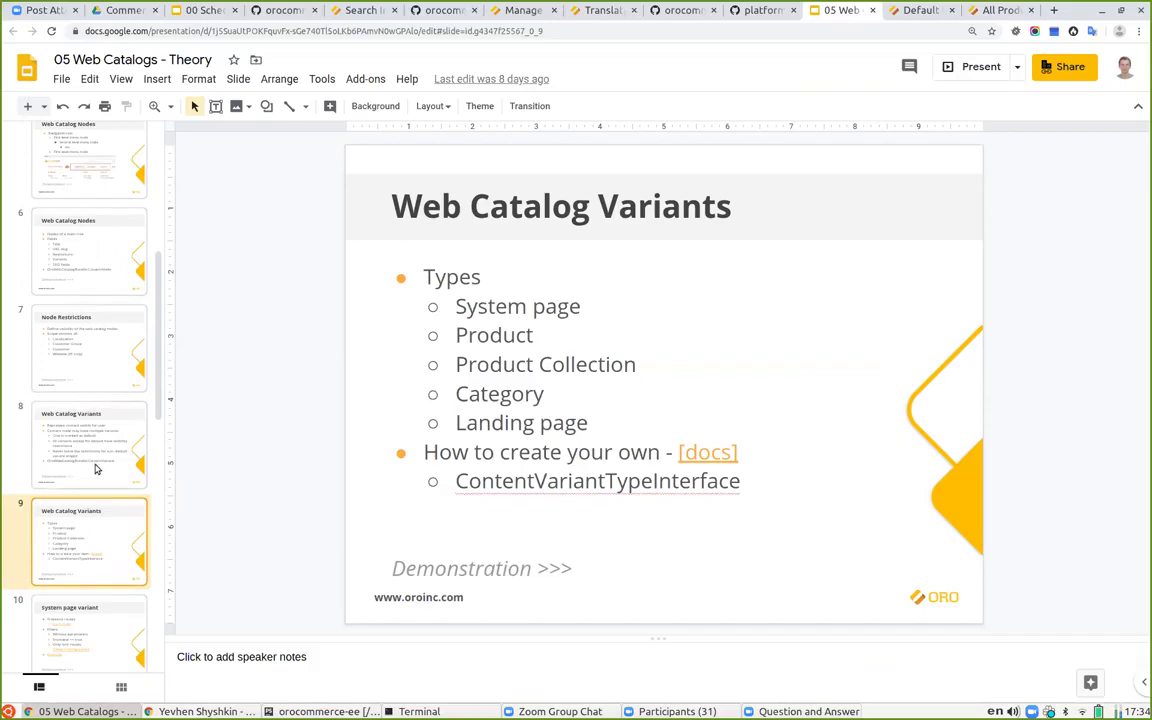
scroll(97, 468, down, 1)
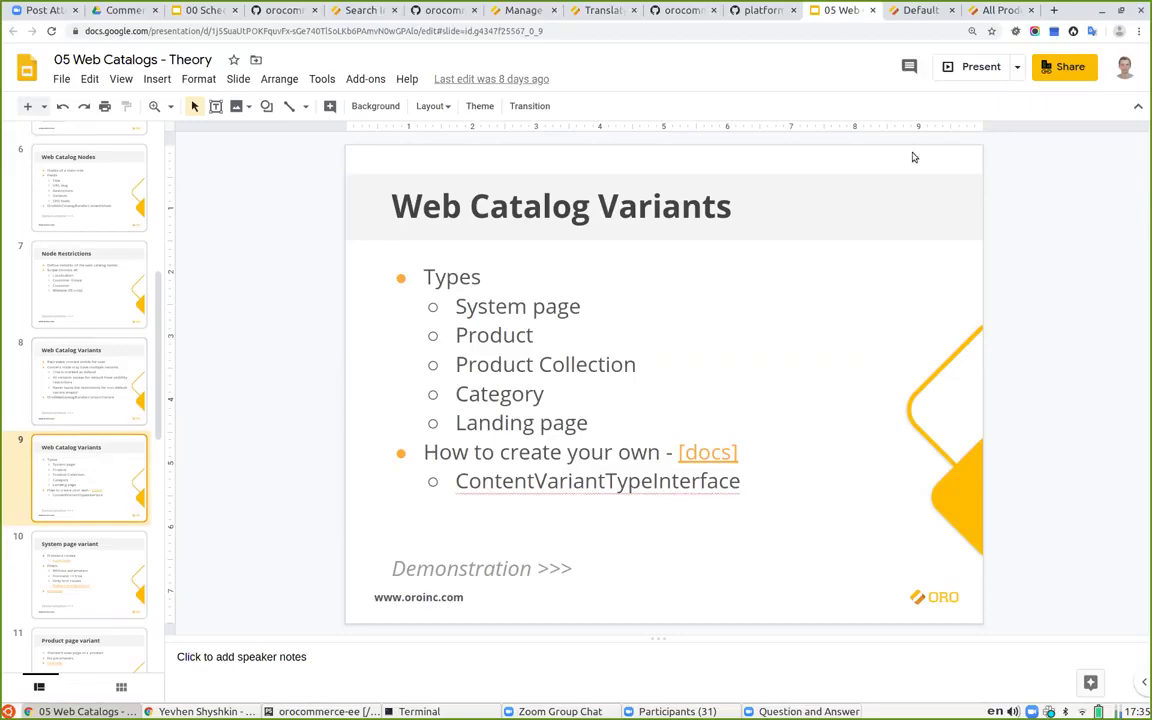
click(964, 66)
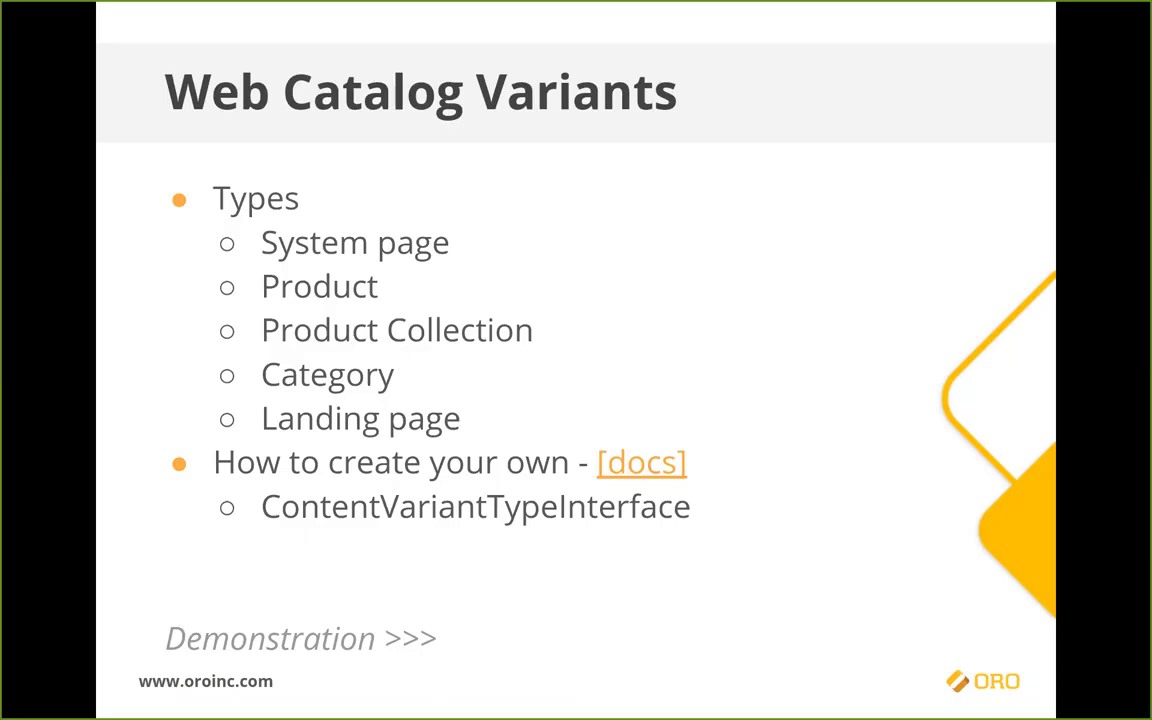
click(628, 462)
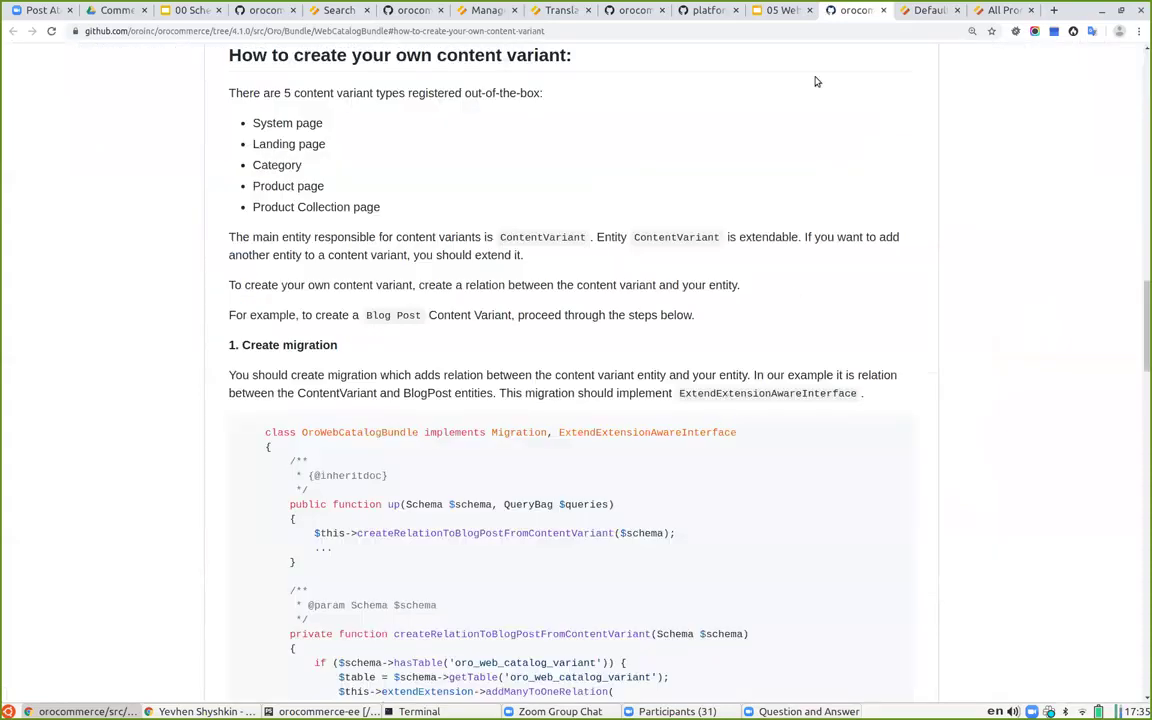
Step: Create a content node under Navigation Root titled Favorite Products with the URL slug favorite-products, leaving it unsaved
click(921, 12)
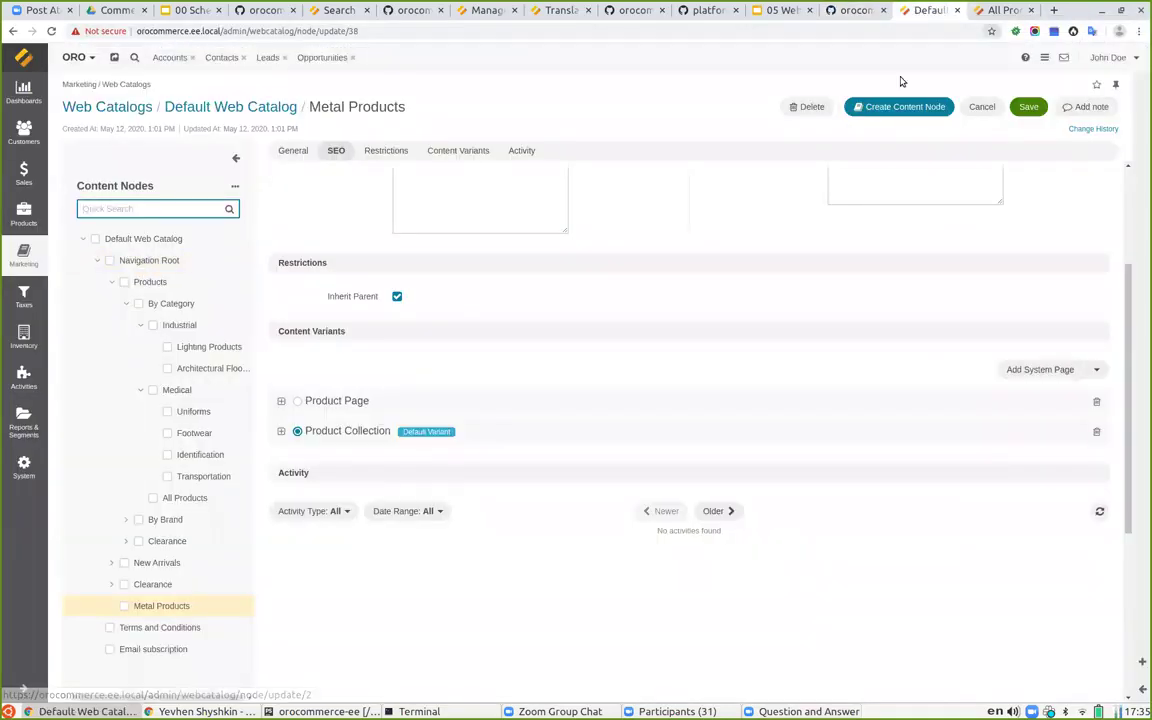
click(111, 282)
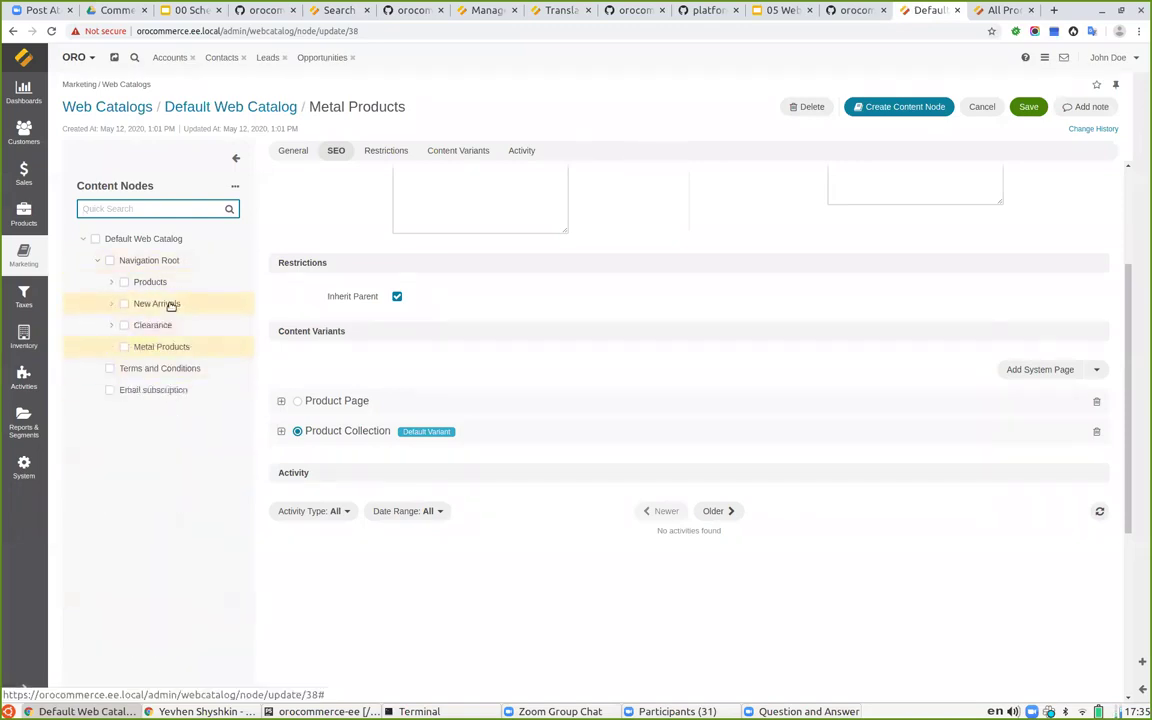
click(148, 263)
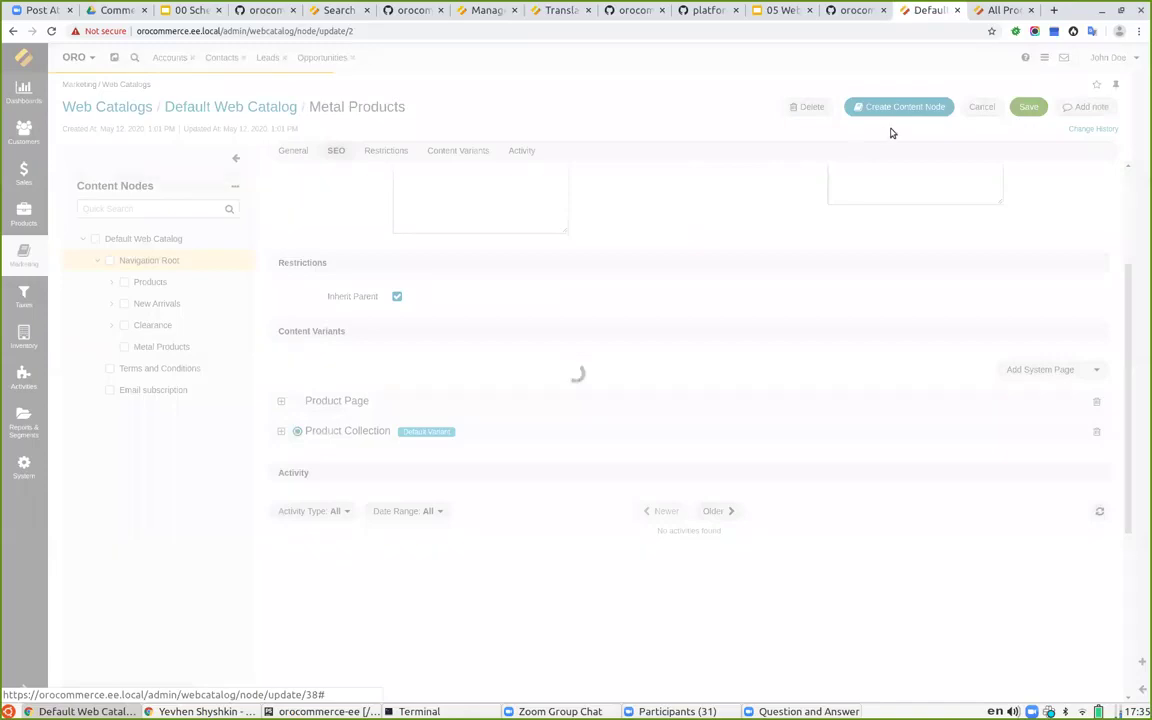
click(872, 107)
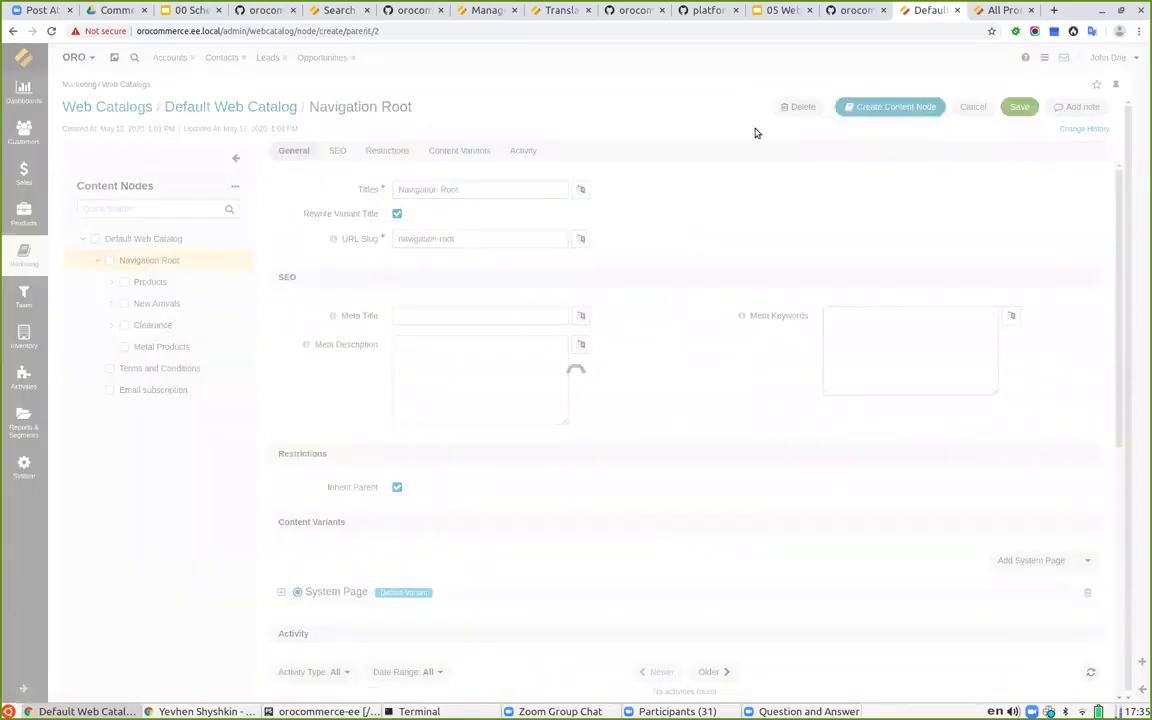
click(488, 191)
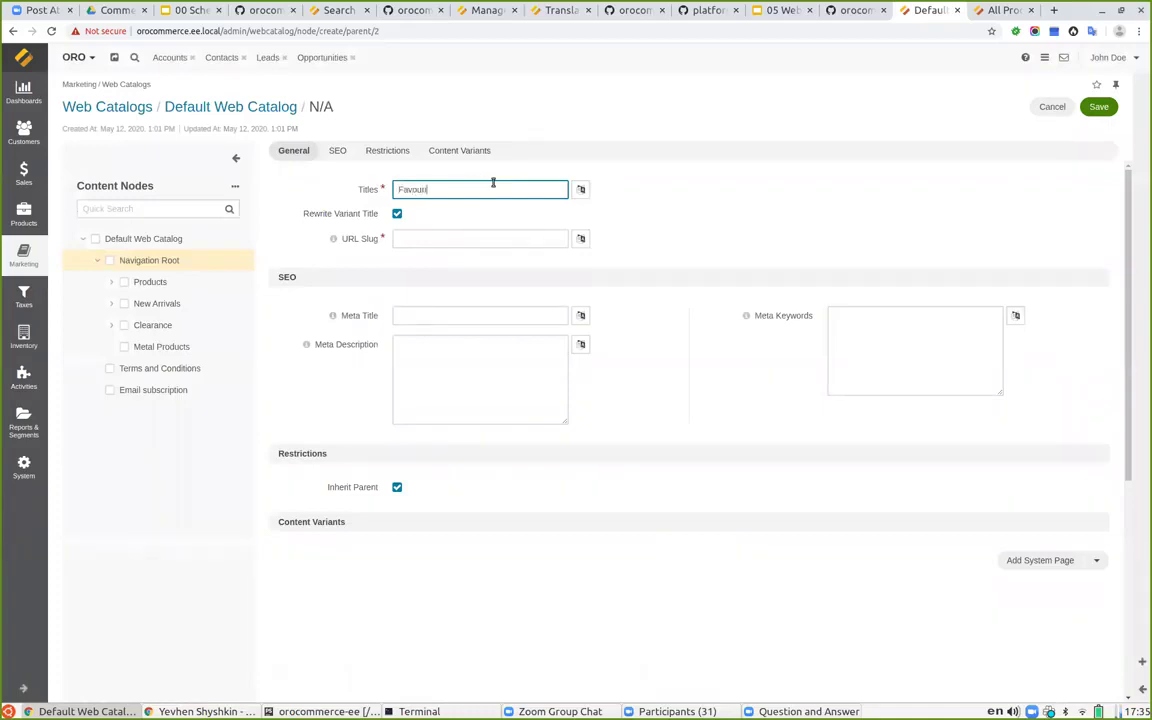
right_click(427, 190)
click(449, 196)
click(666, 225)
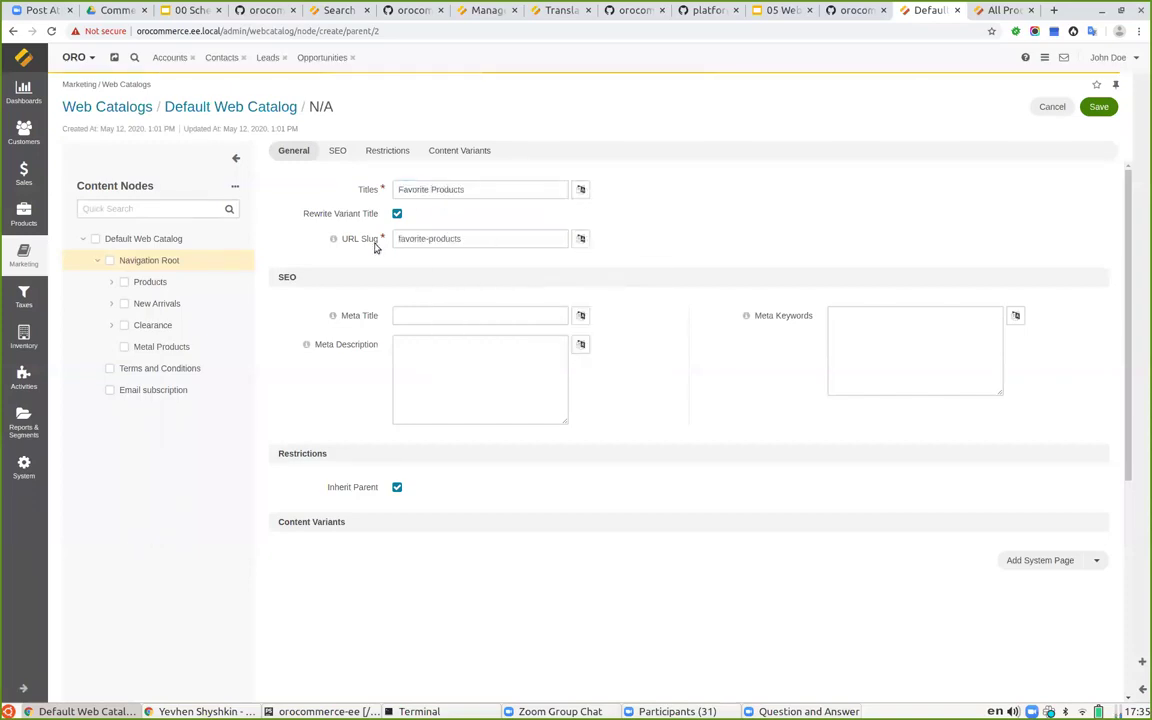
scroll(415, 468, down, 1)
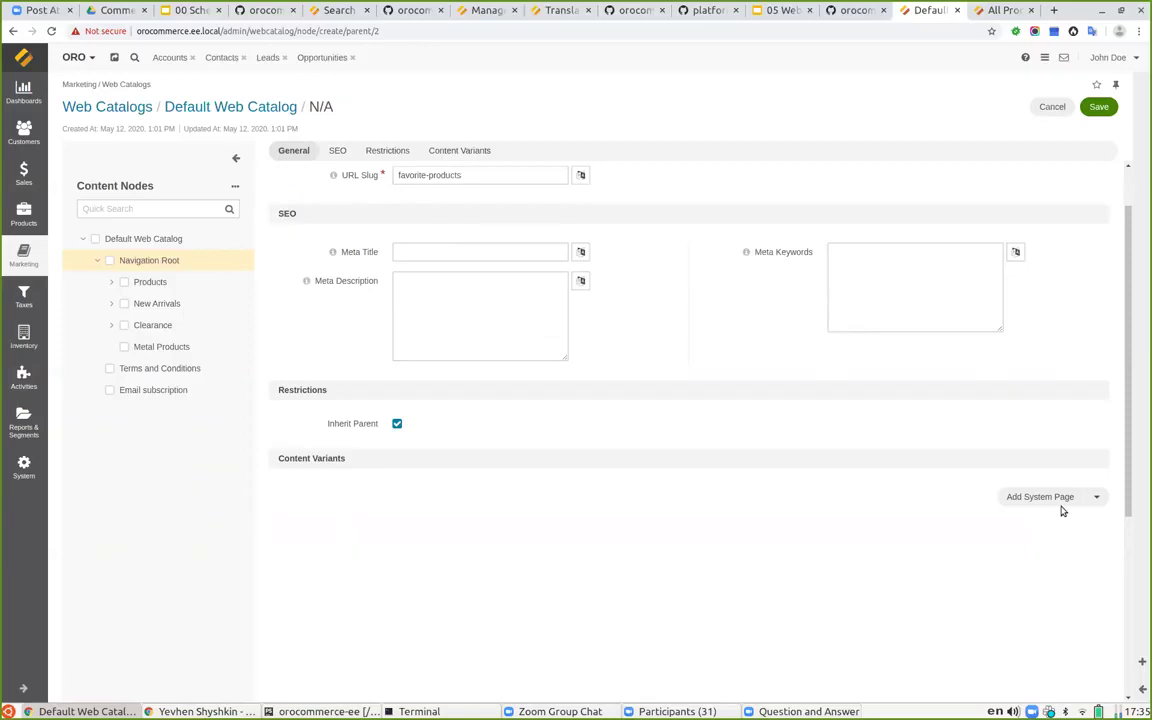
Step: From the System page variant slide, open the default route configuration code, examine its name filter pattern, and return to the new node's form
click(782, 11)
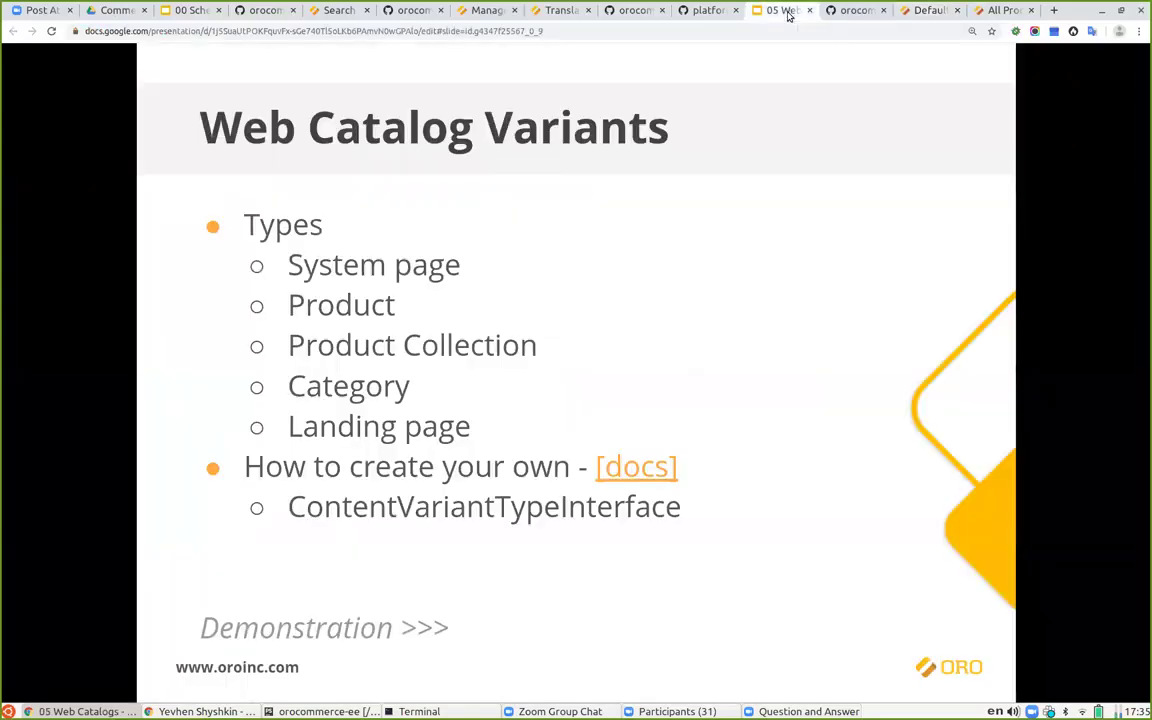
click(684, 80)
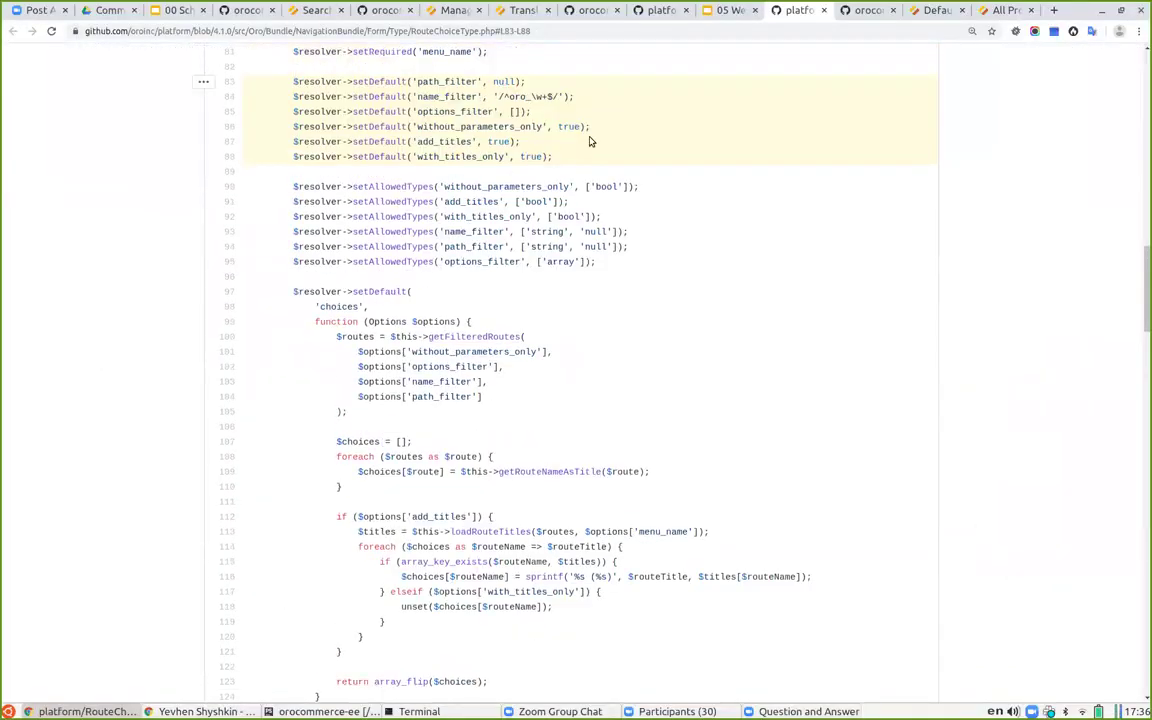
drag(503, 97, 549, 97)
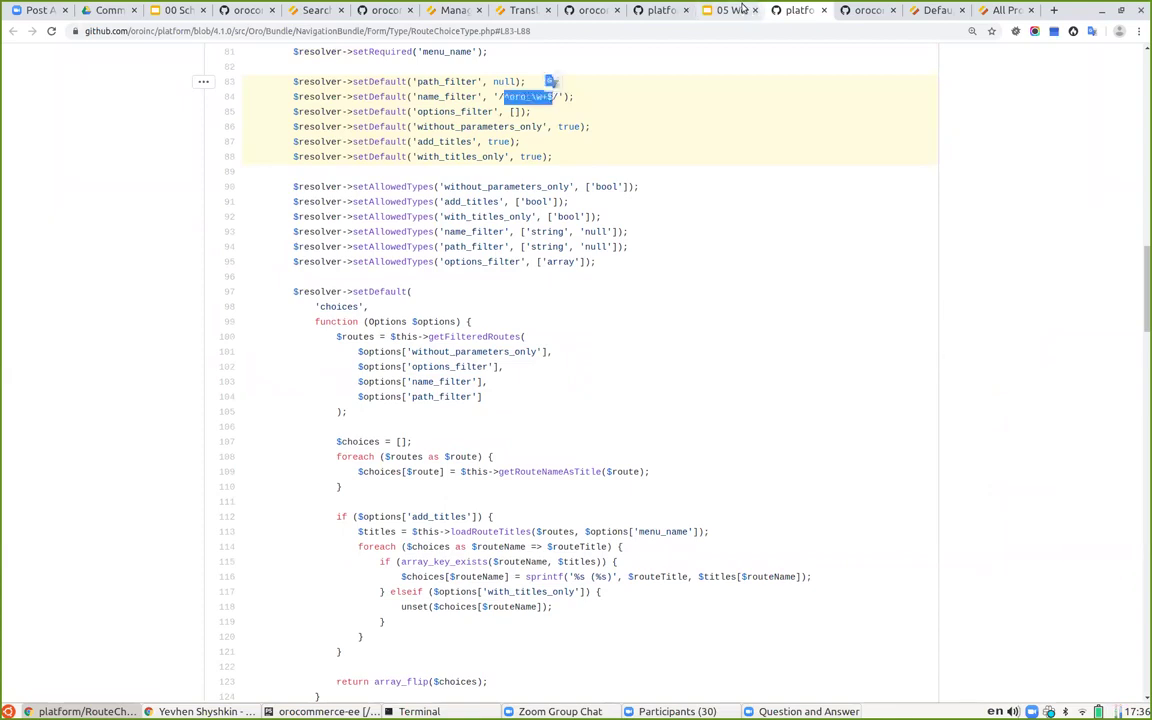
click(740, 9)
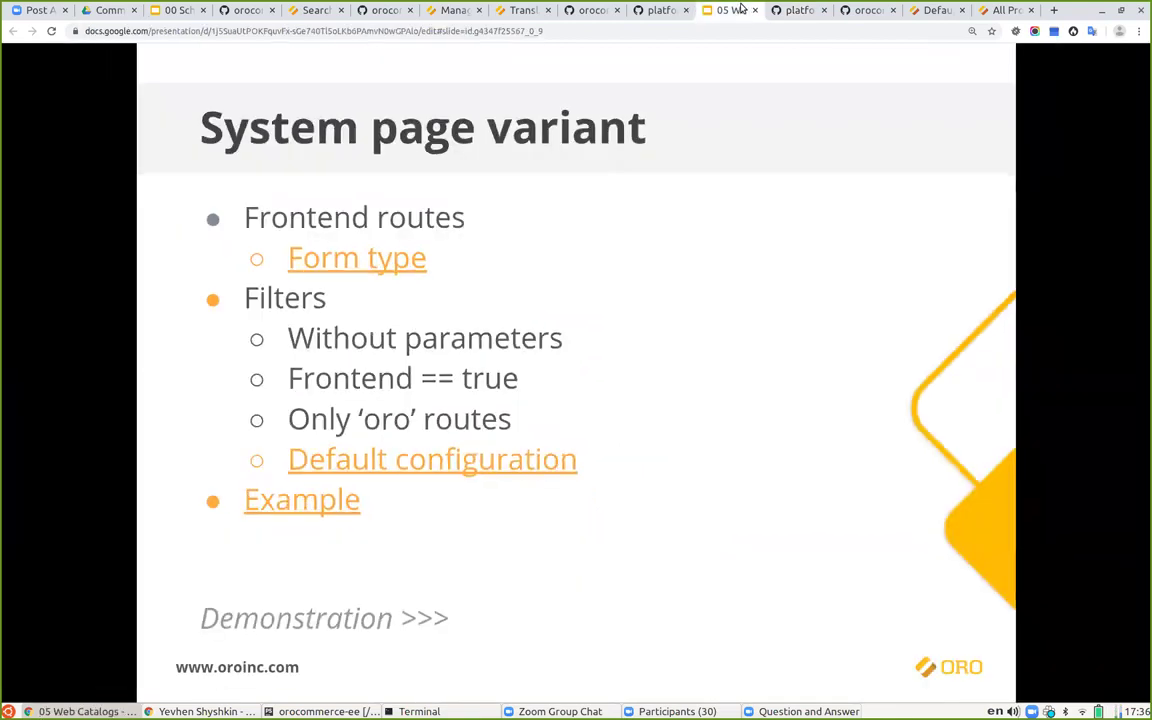
click(998, 9)
click(936, 9)
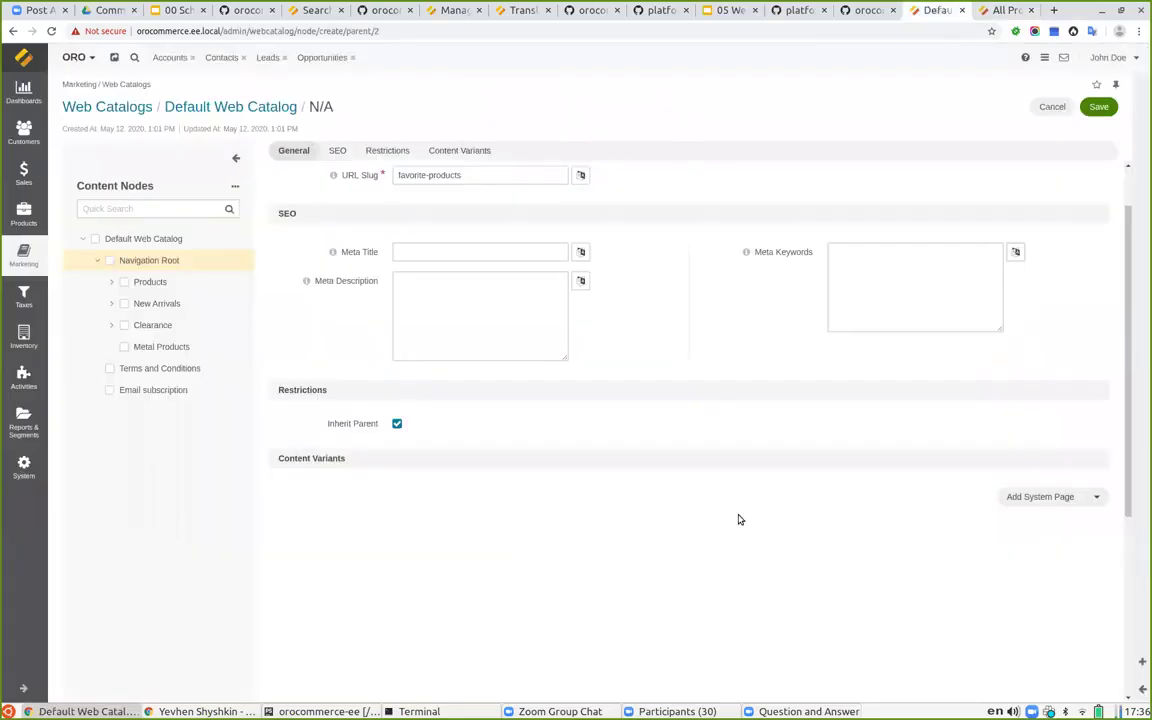
Step: Add a System Page variant using the Oro Order Frontend Index (Order History) route to the Favorite Products node and save it
click(1095, 496)
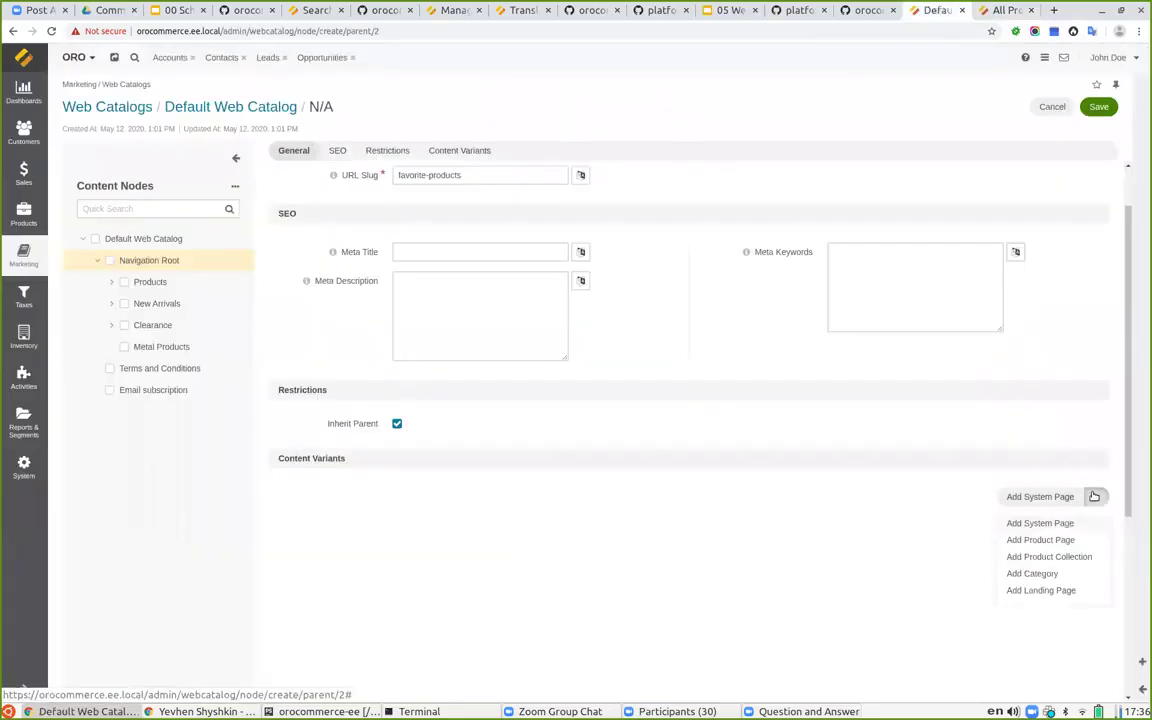
click(1040, 523)
scroll(578, 490, down, 1)
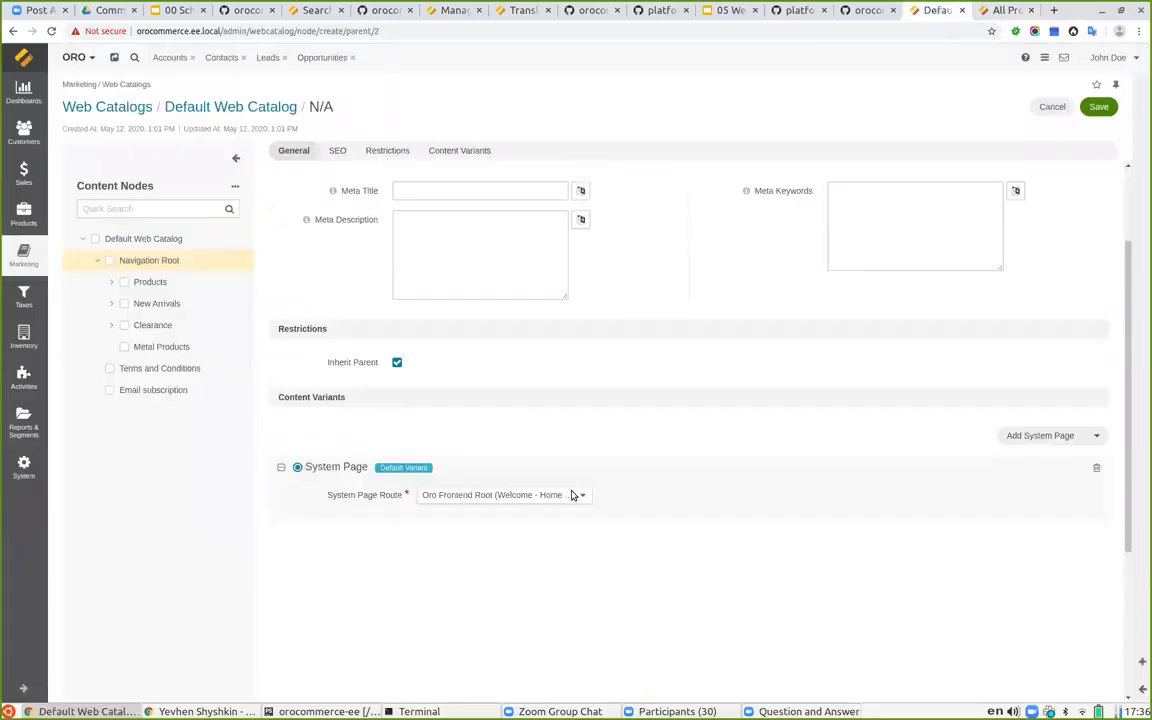
click(440, 493)
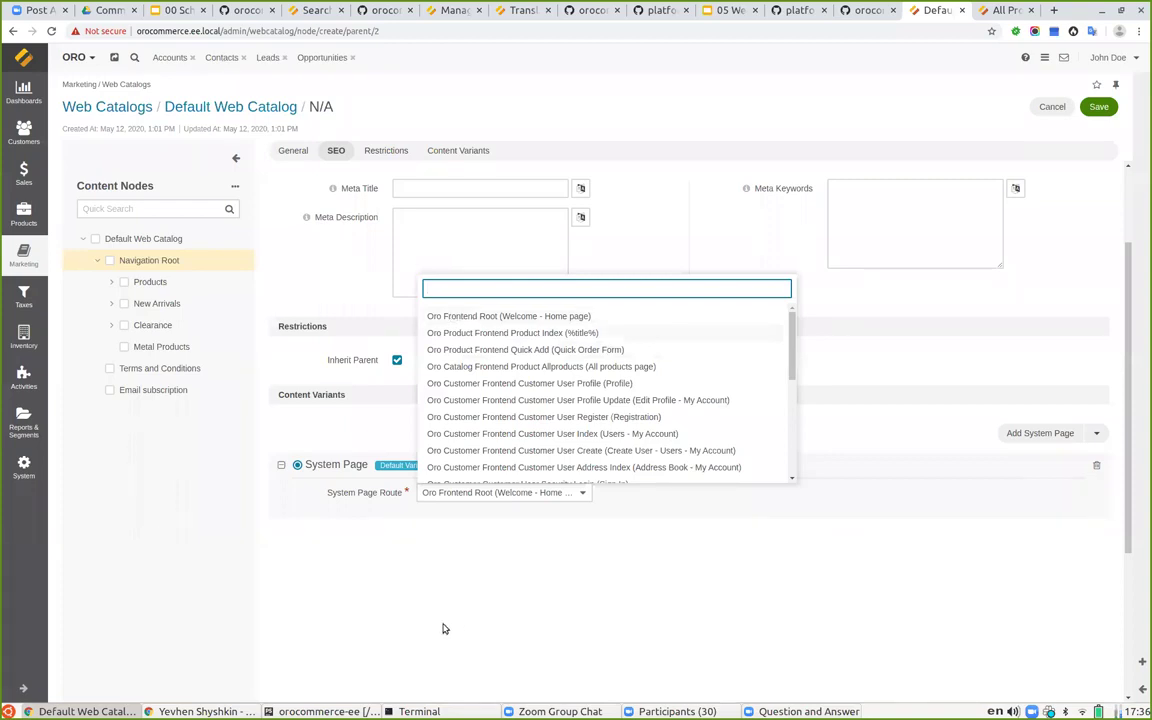
scroll(571, 375, down, 3)
scroll(578, 356, down, 3)
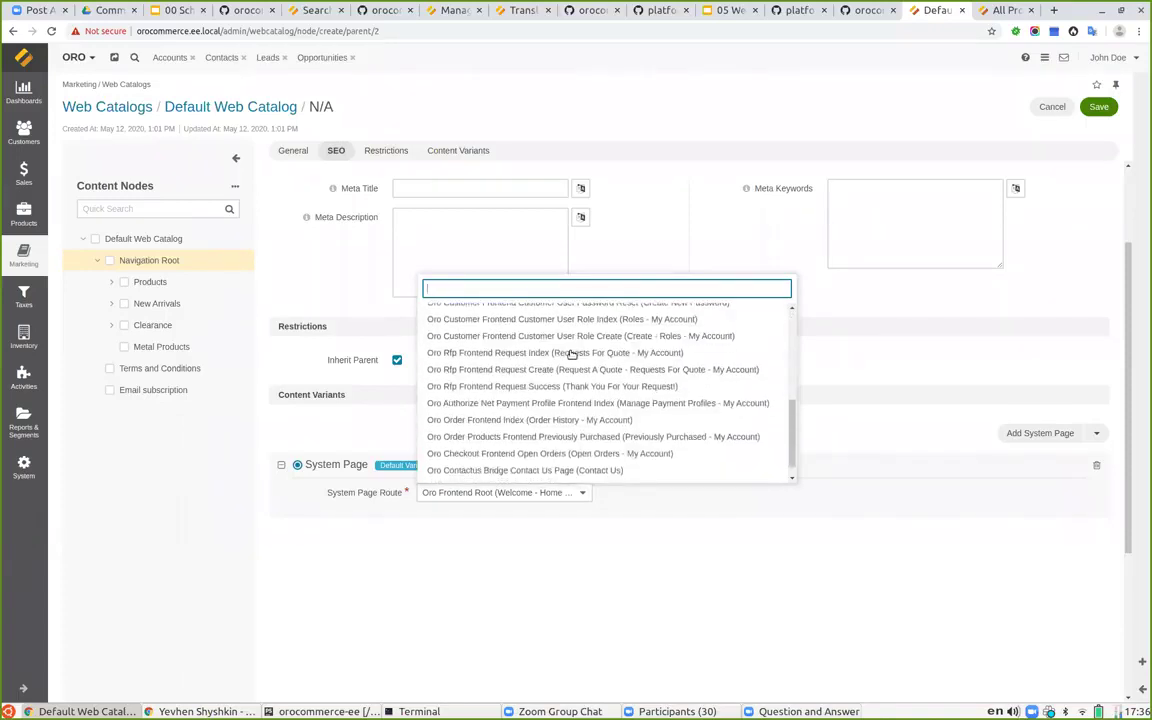
scroll(571, 354, down, 1)
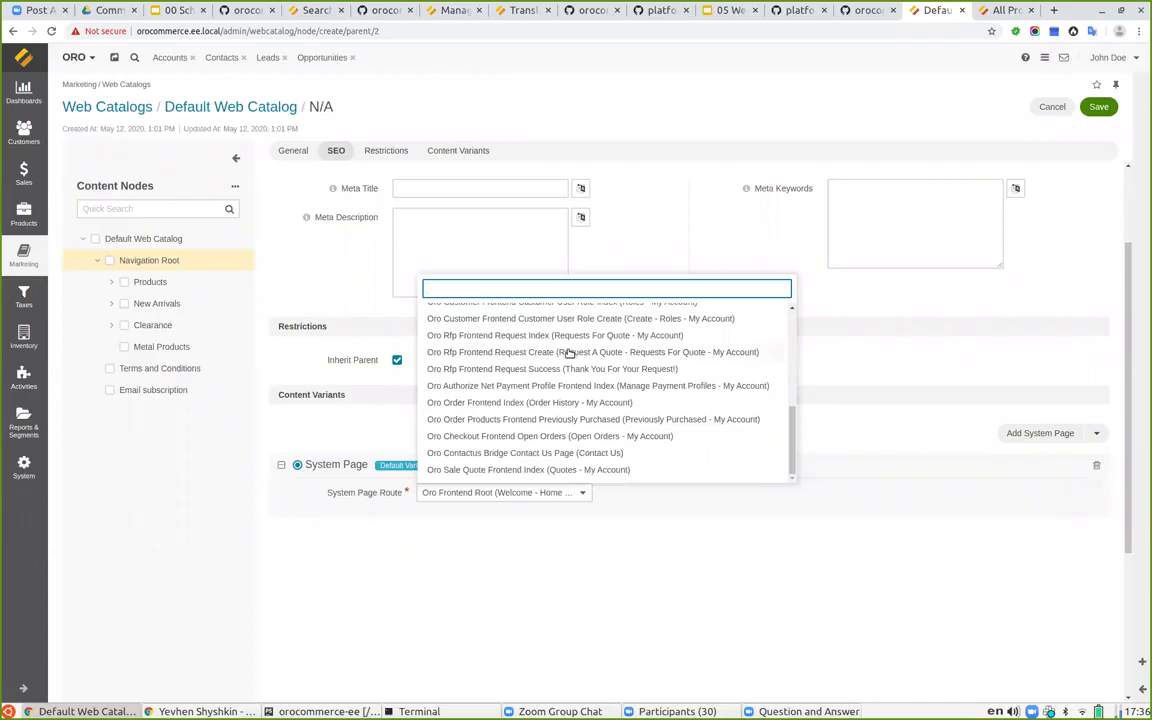
click(582, 403)
scroll(830, 324, up, 2)
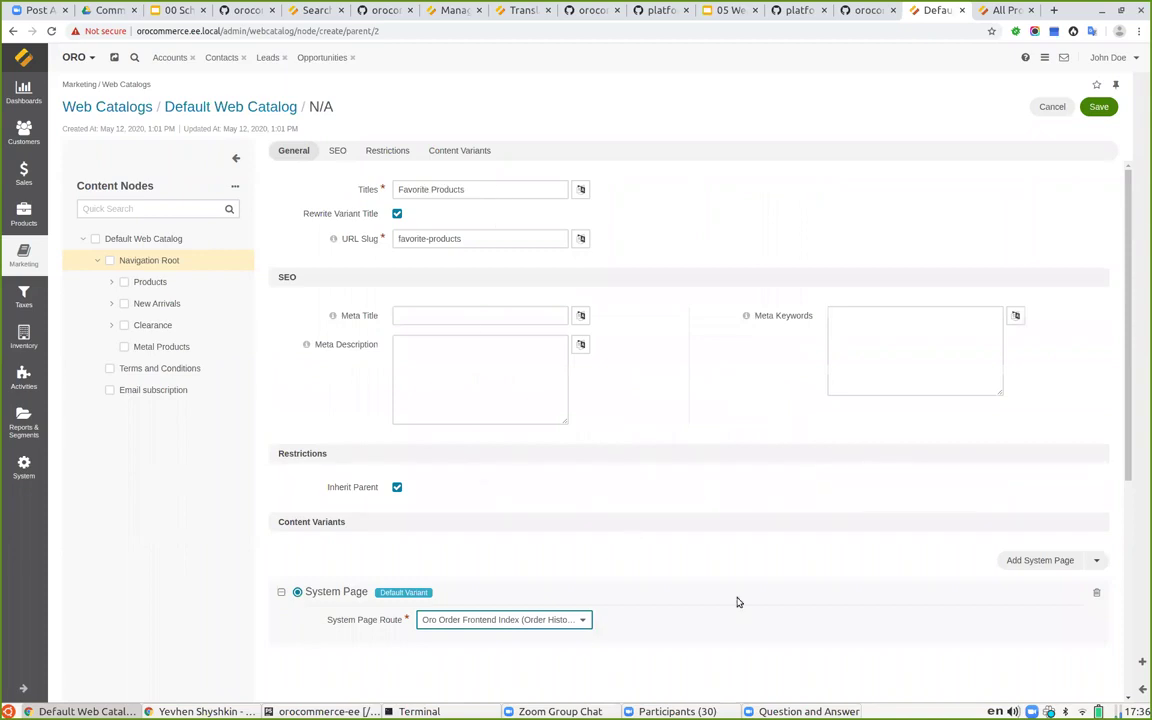
click(1095, 108)
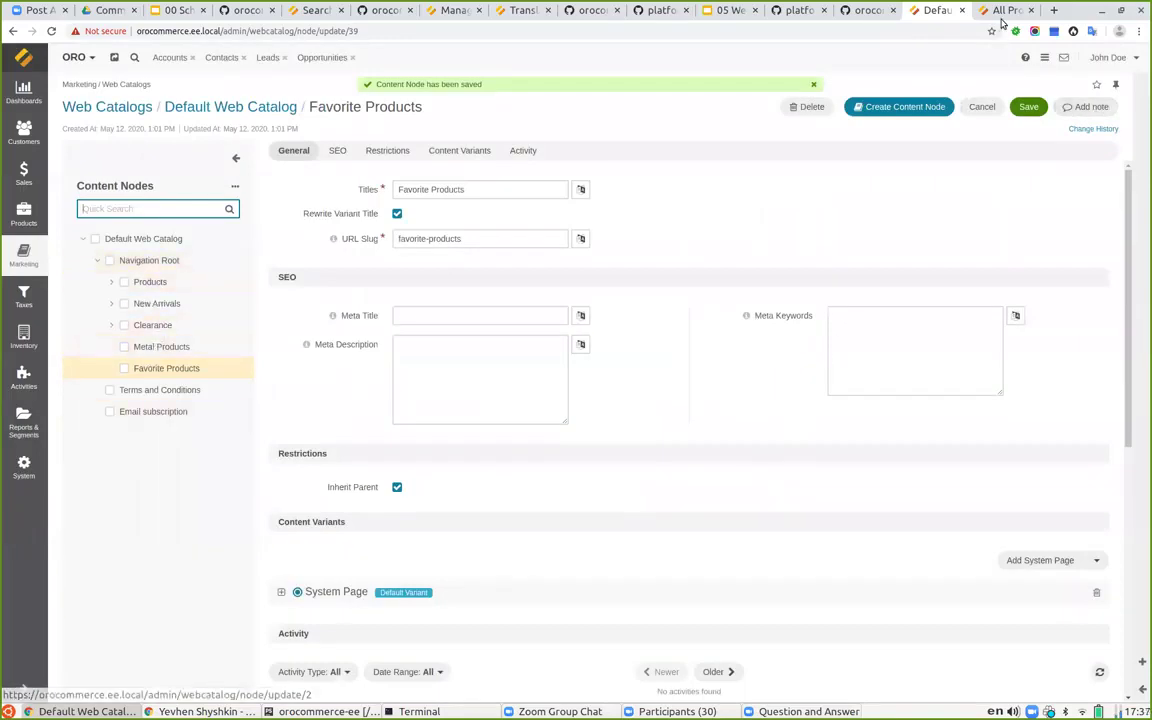
Step: Open Favorite Products in the storefront as a guest, and copy the first Company A customer user's email address from the admin's customer users
key(ctrl+Tab)
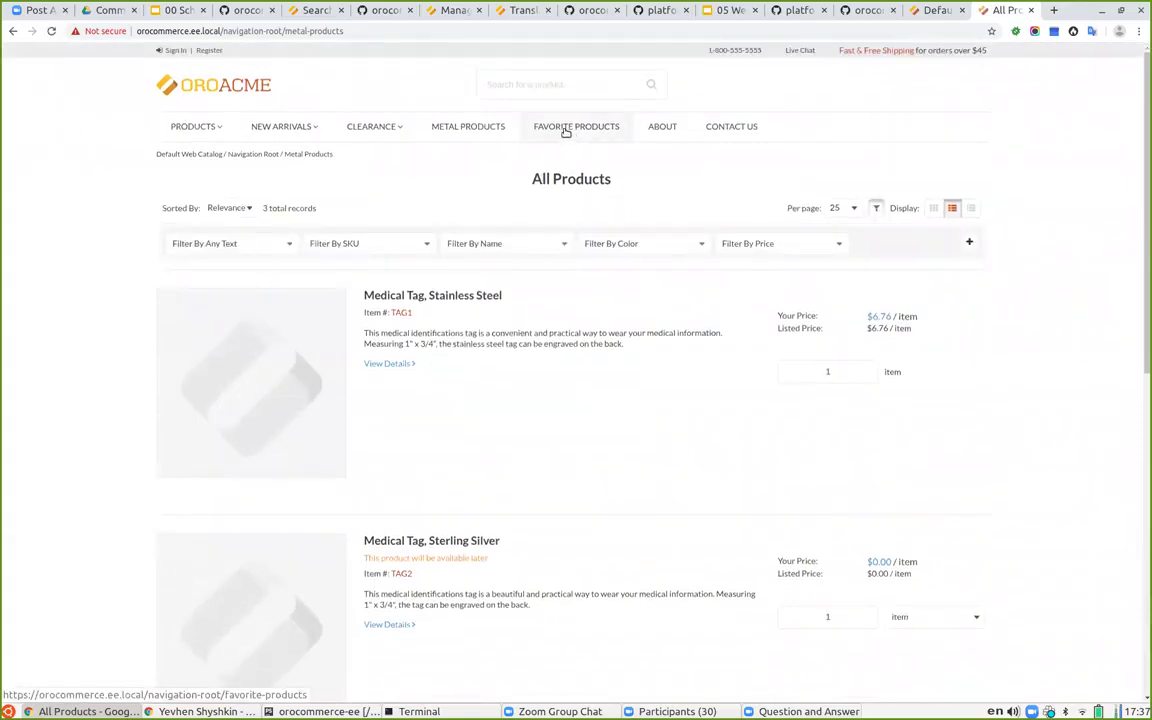
click(565, 128)
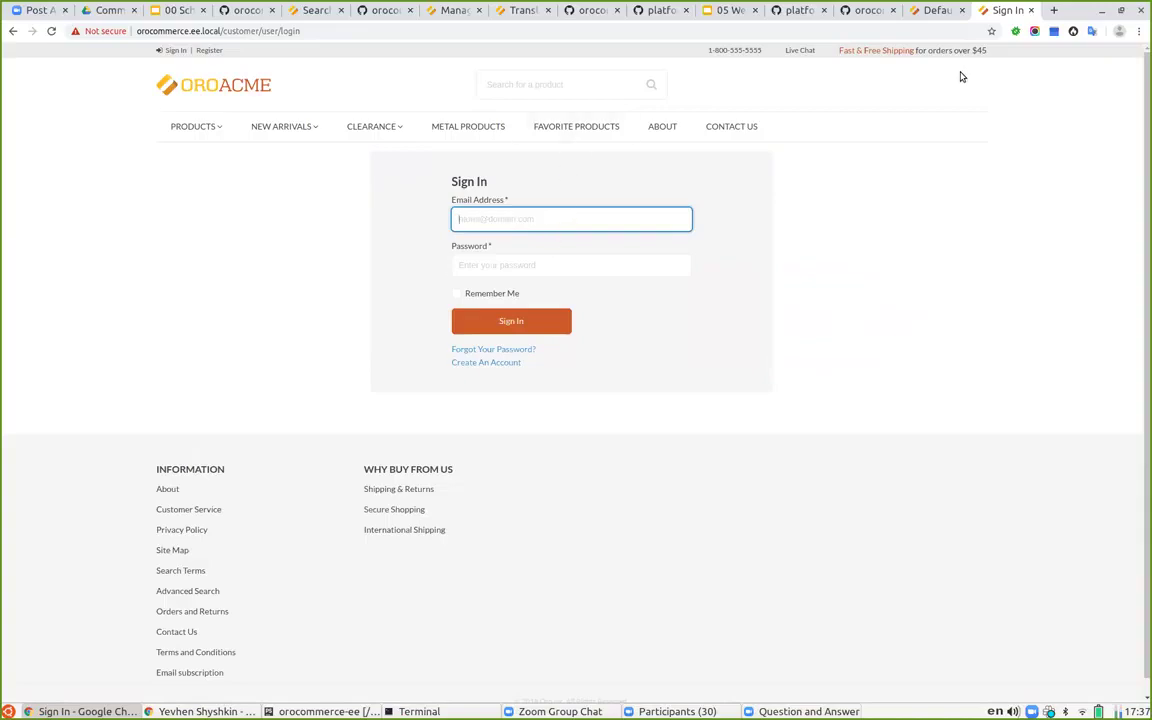
click(930, 10)
mouse_move(20, 142)
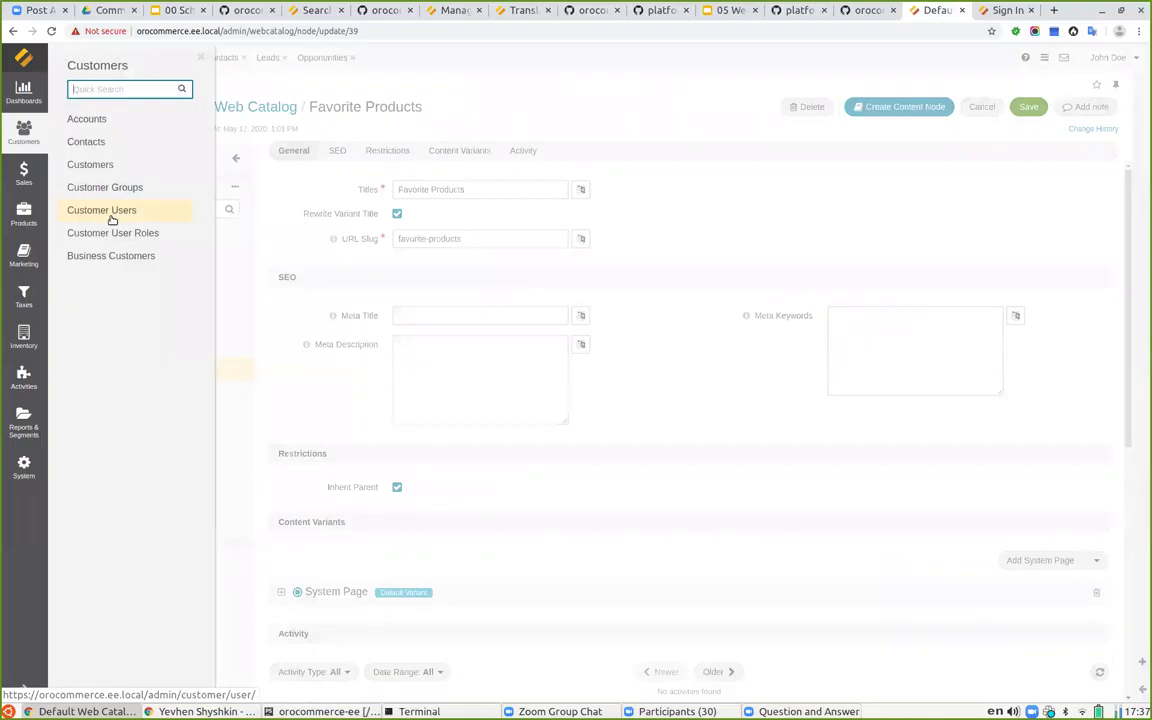
click(106, 212)
drag(550, 218, 661, 224)
key(ctrl+c)
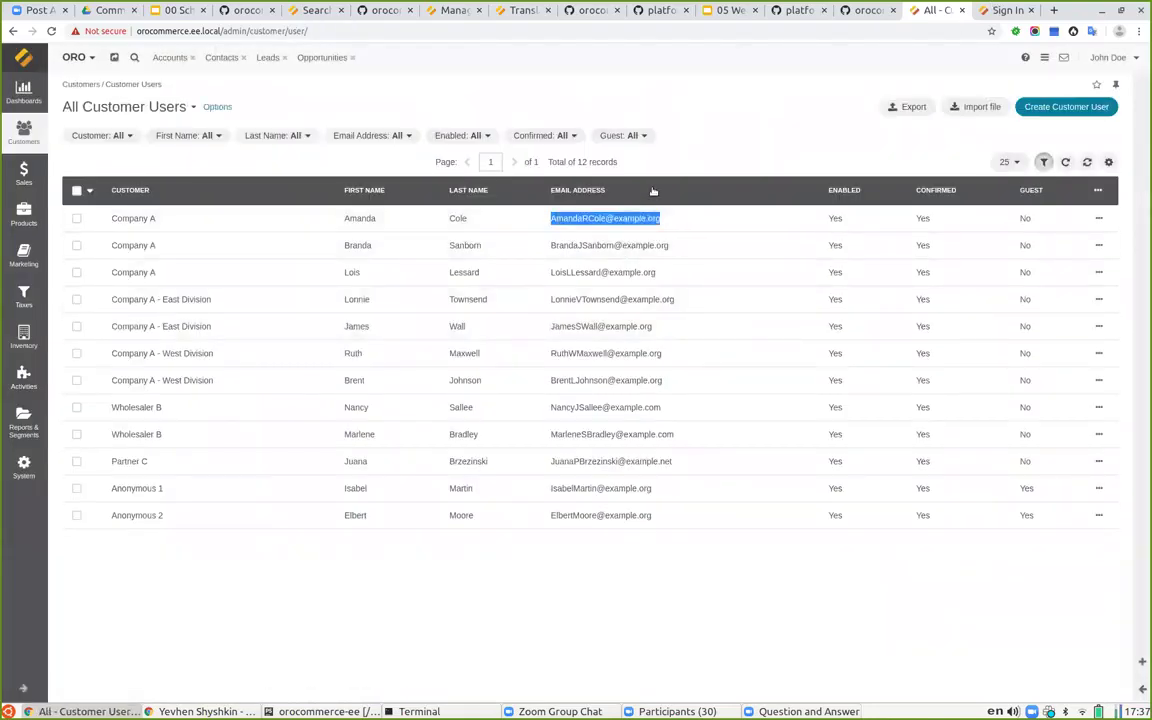
Step: Sign in to the storefront with the copied customer email and the account password, and reopen the Favorite Products page
click(1007, 10)
key(ctrl+v)
click(512, 266)
key(ctrl+v)
click(510, 322)
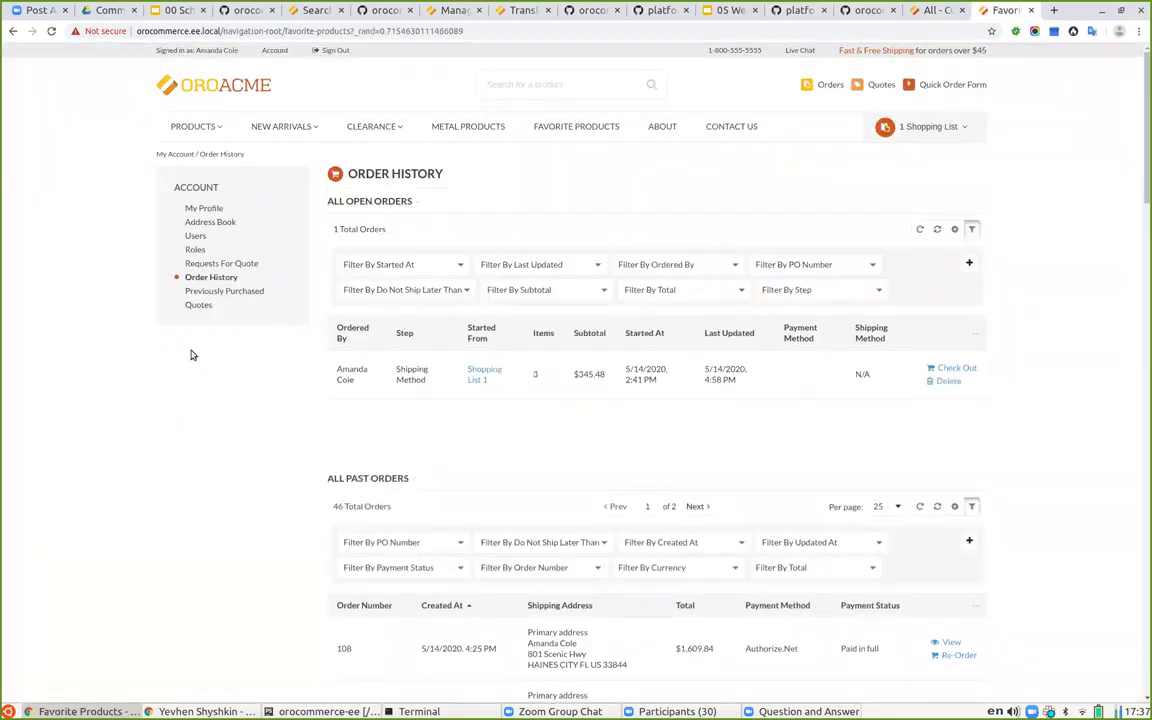
click(558, 126)
Step: Present the Product page variant slide from the Web Catalogs - Theory deck and return to the Favorite Products node's form
click(721, 14)
click(651, 388)
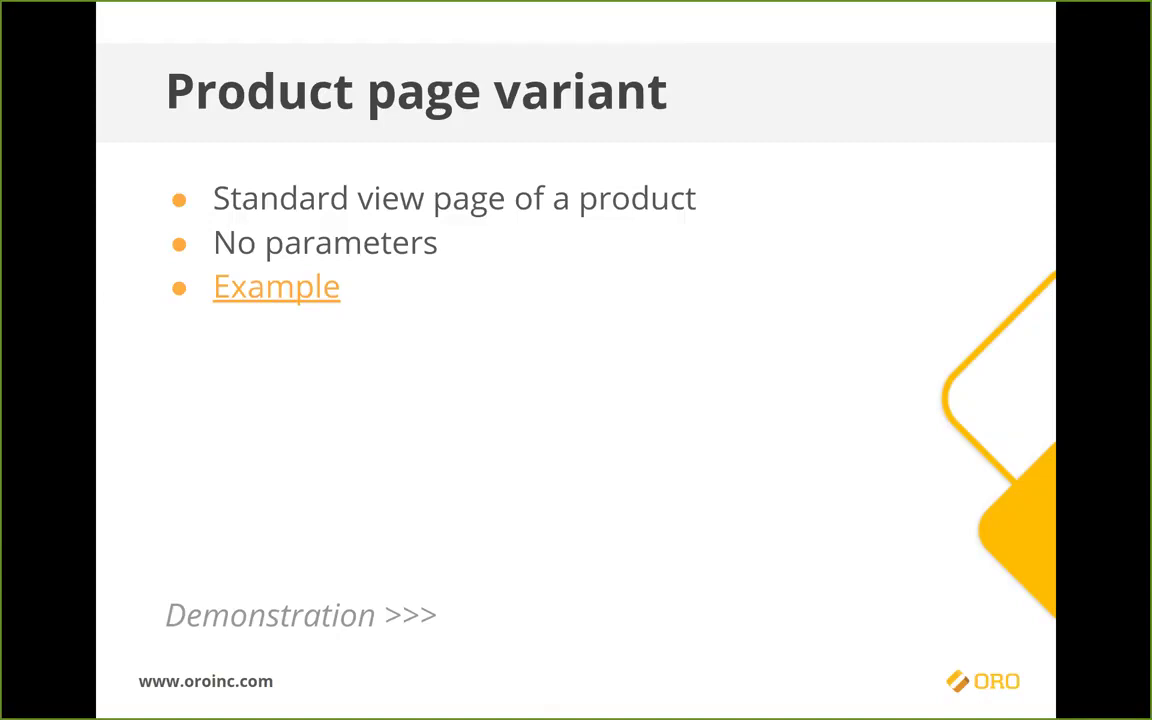
key(Escape)
click(938, 11)
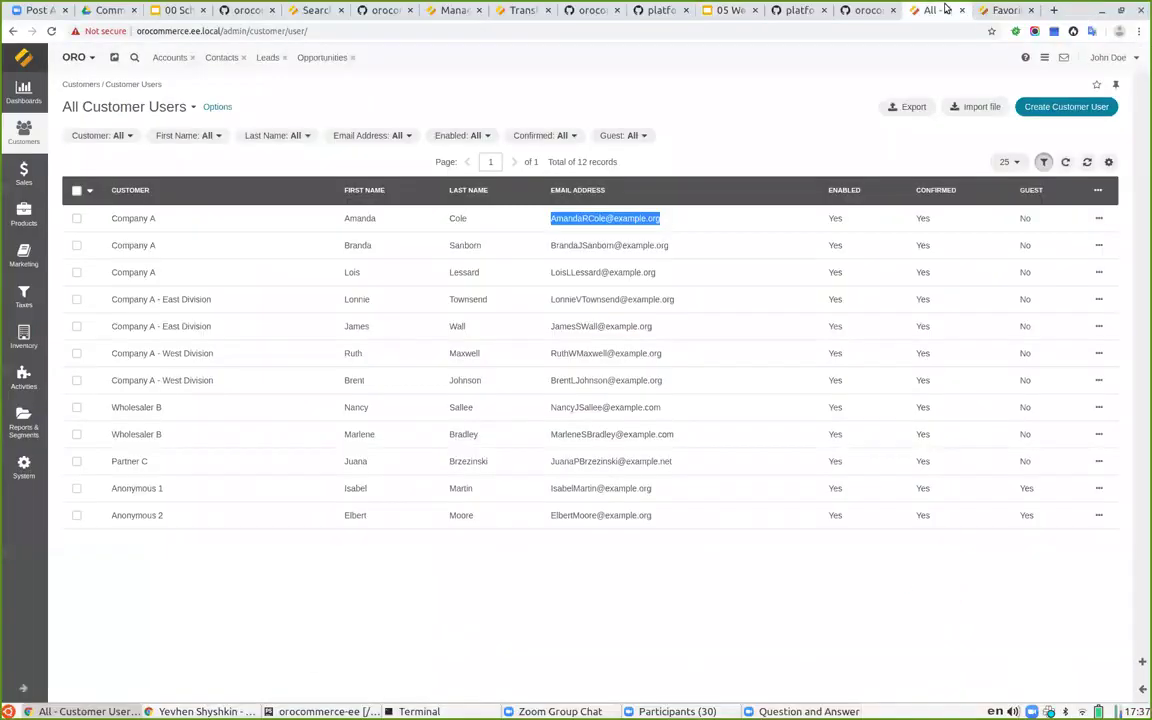
click(1000, 11)
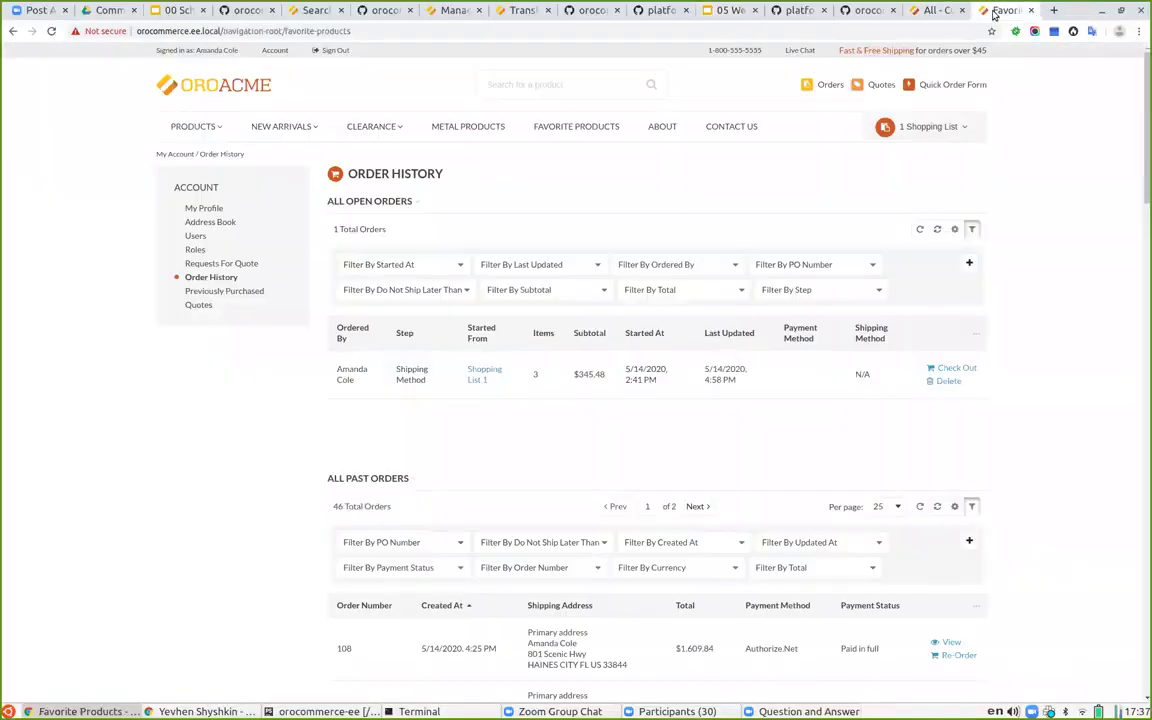
click(928, 10)
click(13, 32)
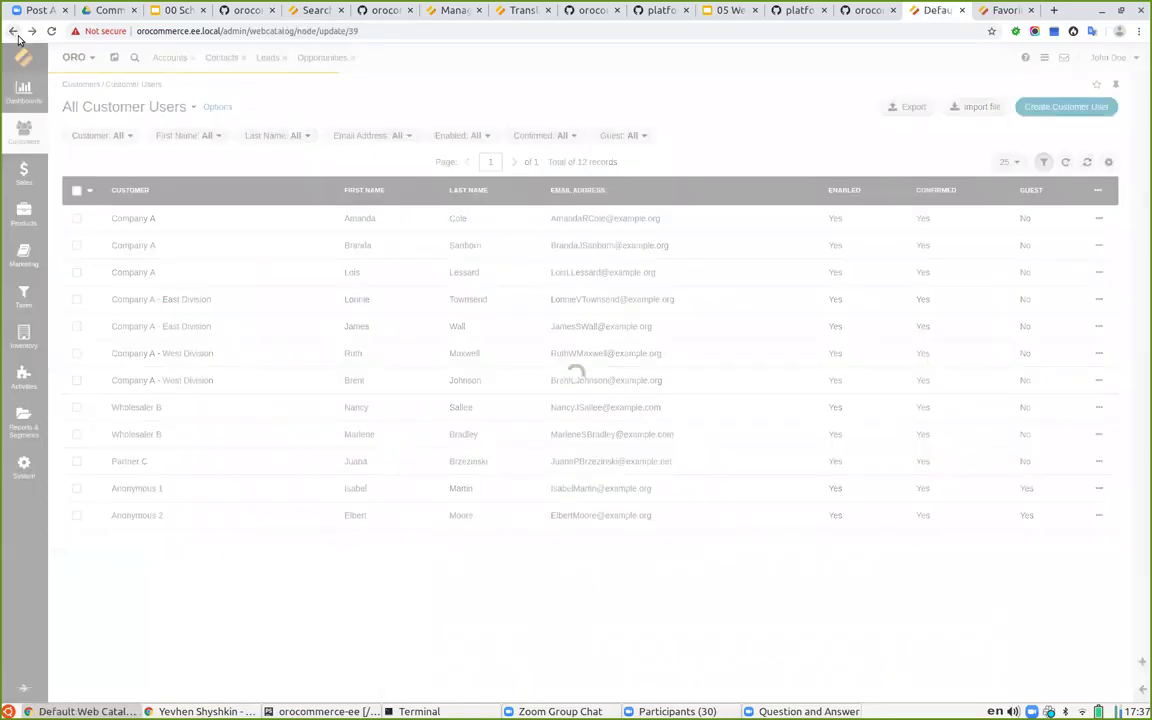
Step: Replace the node's System Page variant with a Product Page variant for 2LM04 - Credit Card Pin Pad Reader
scroll(748, 472, down, 2)
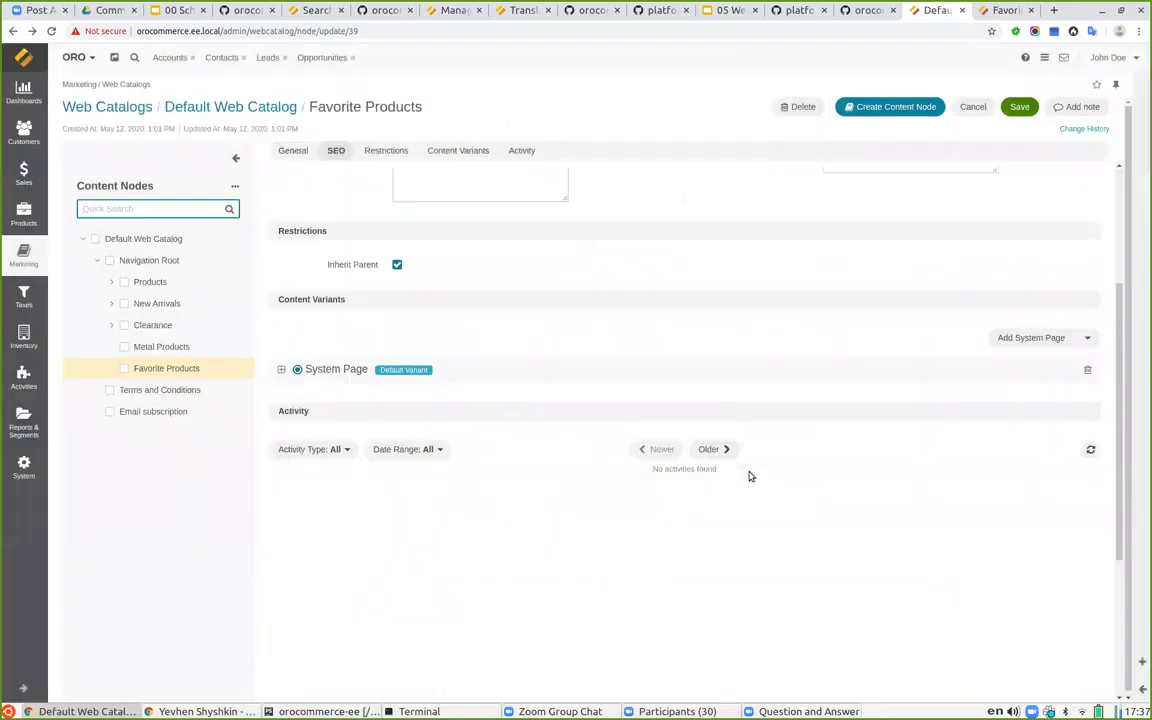
click(1087, 370)
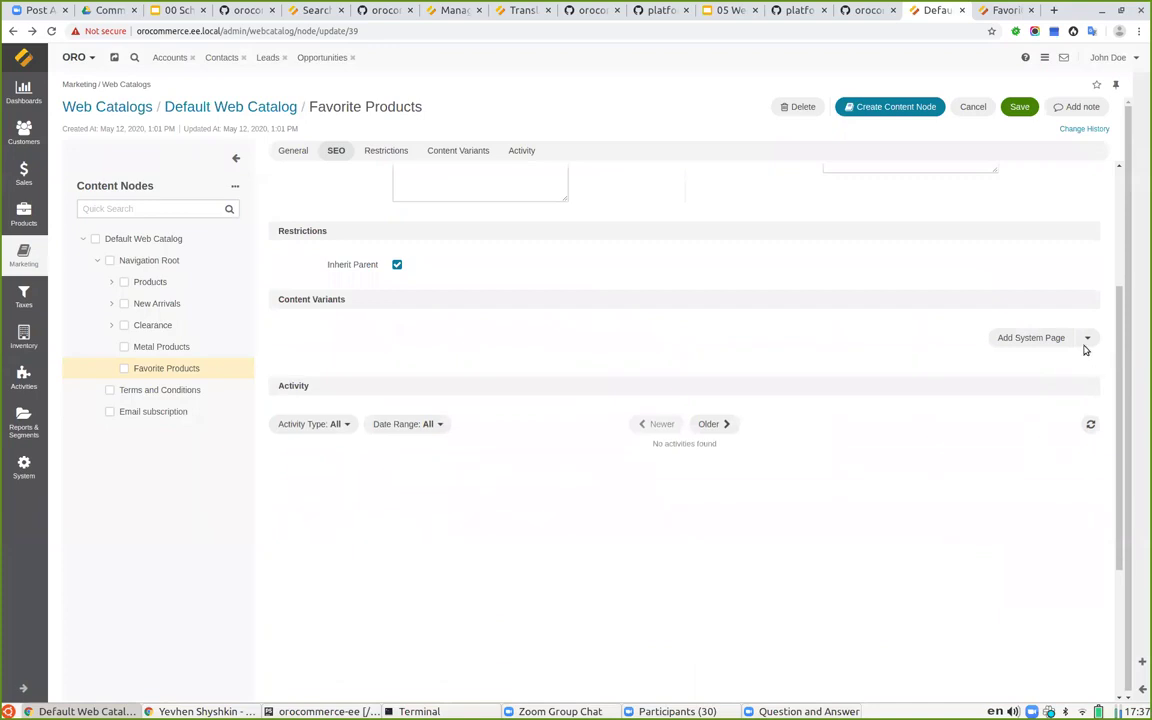
click(1089, 339)
click(1050, 380)
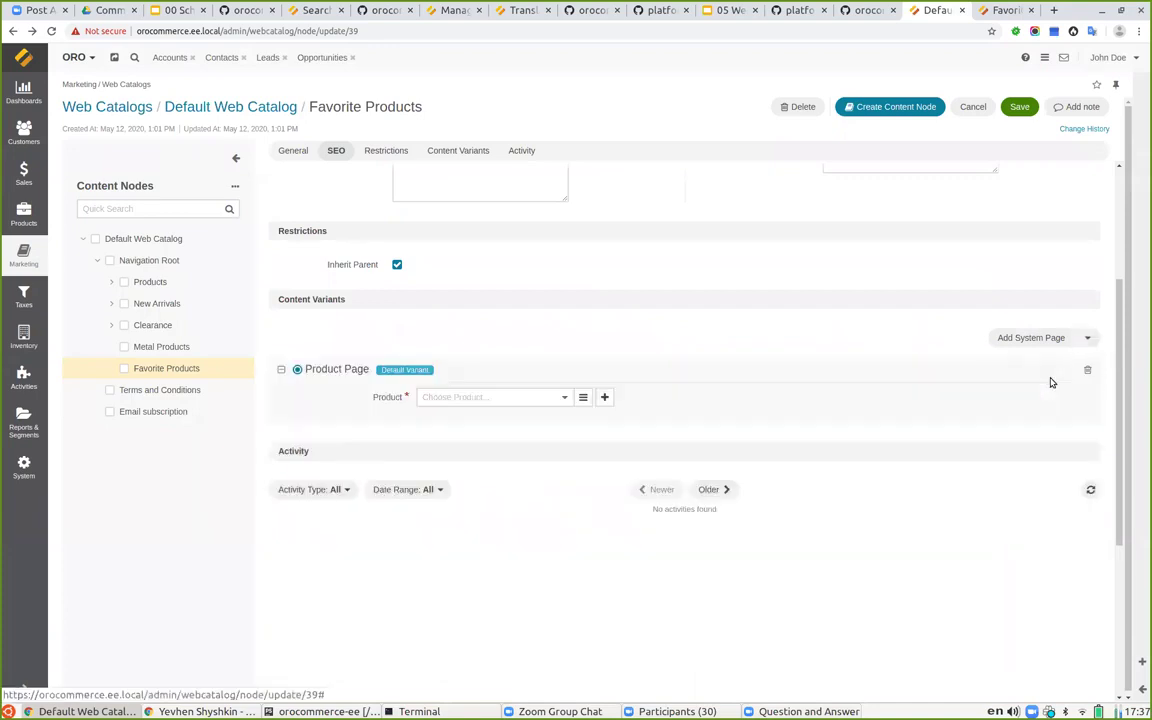
click(439, 400)
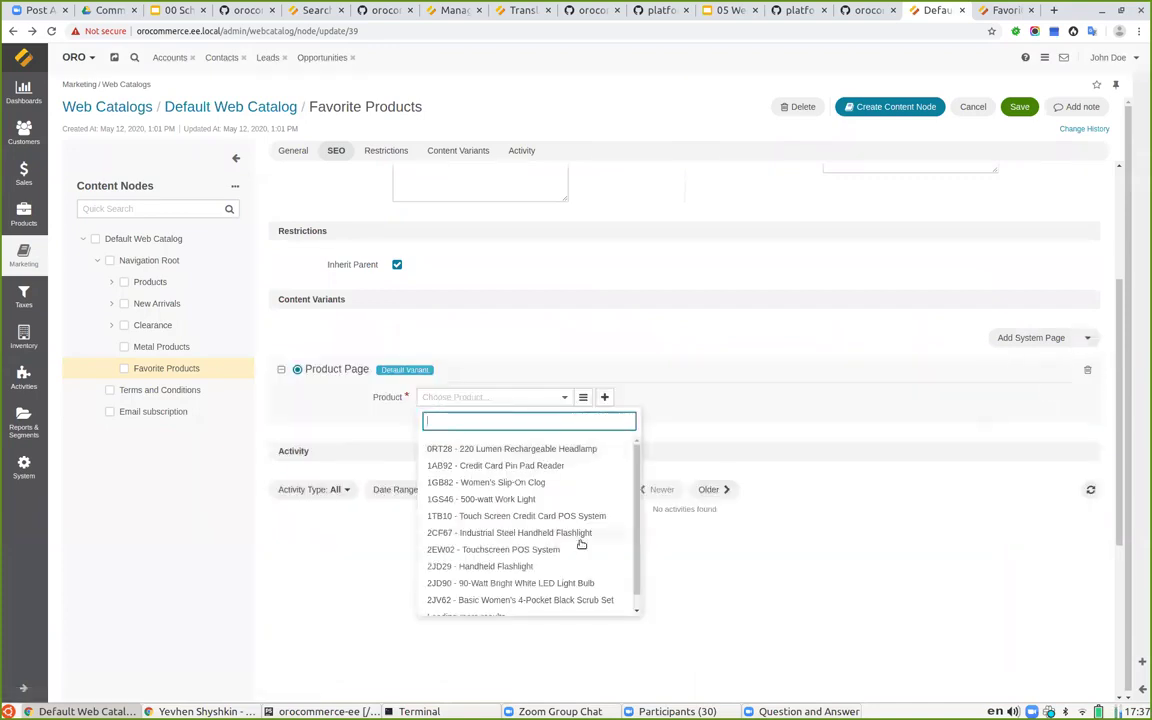
scroll(540, 520, down, 3)
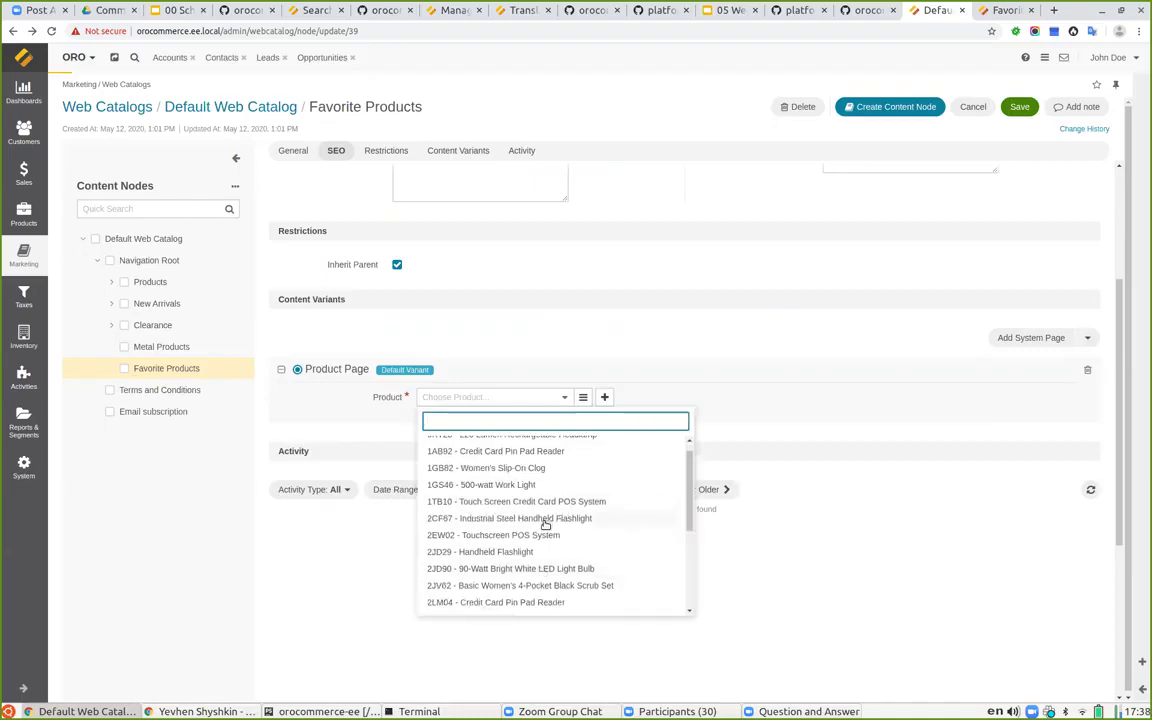
scroll(538, 521, down, 1)
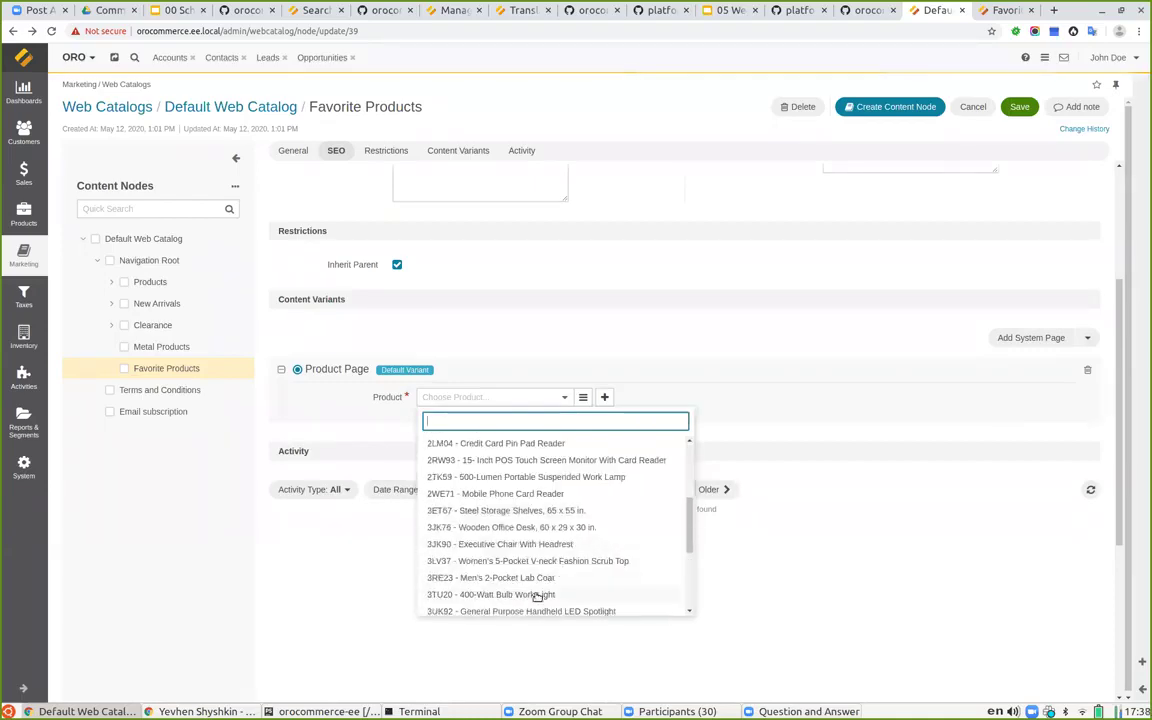
click(509, 444)
Step: Disable Rewrite Variant Title for the Favorite Products node and save it
scroll(755, 342, up, 3)
click(397, 216)
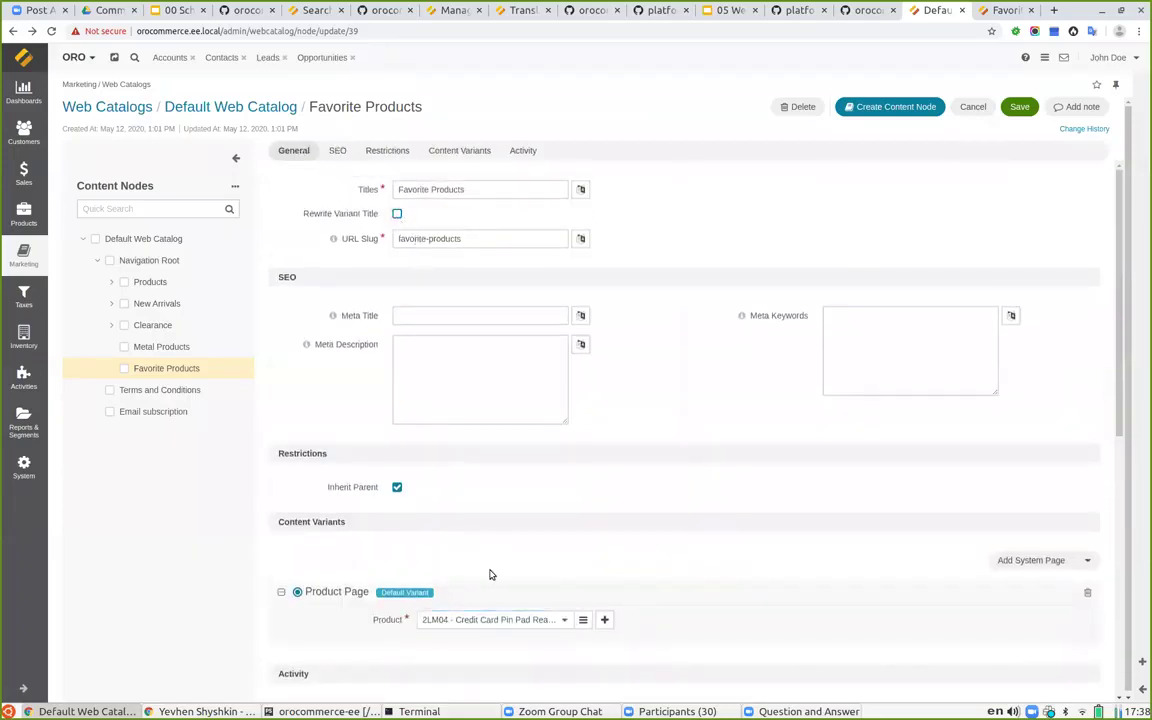
click(1016, 107)
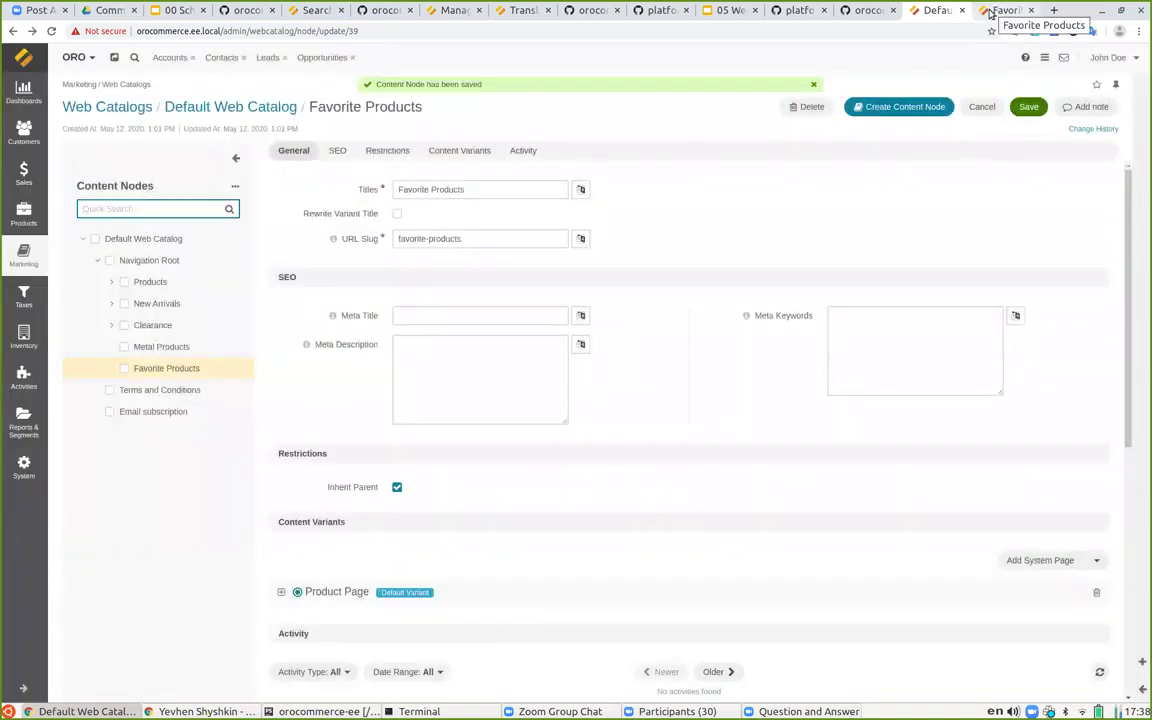
Step: Reload Favorite Products in the storefront and examine the product page's title, details and related products
click(1005, 10)
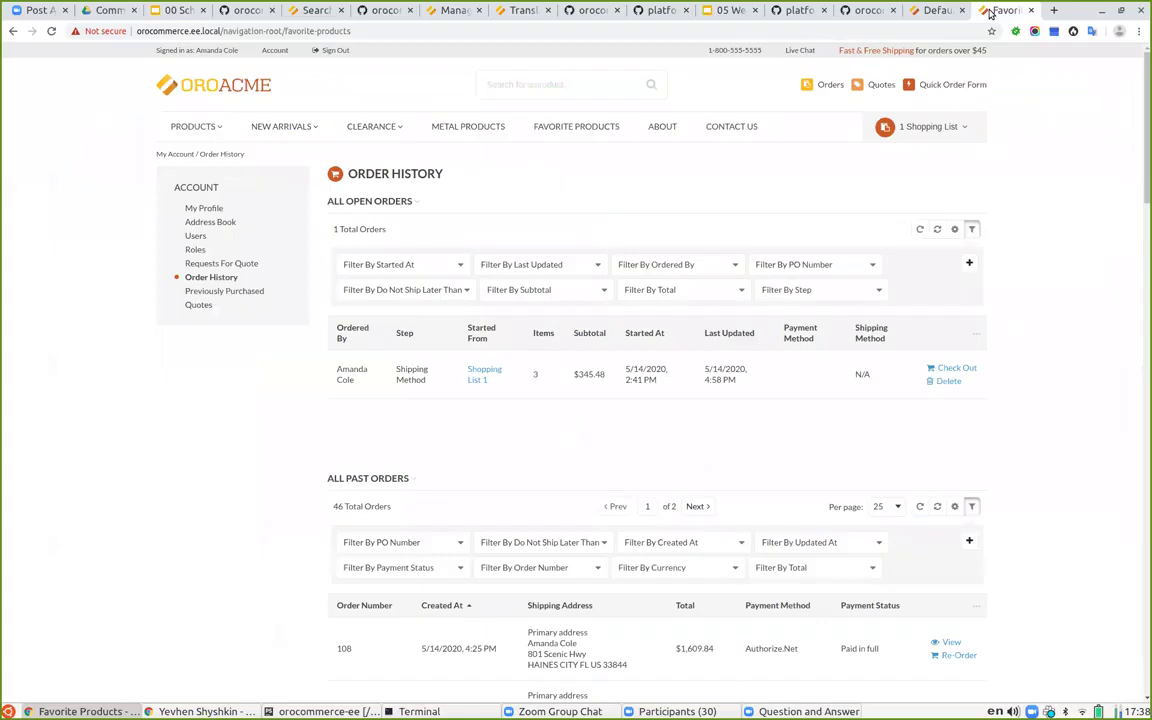
click(50, 32)
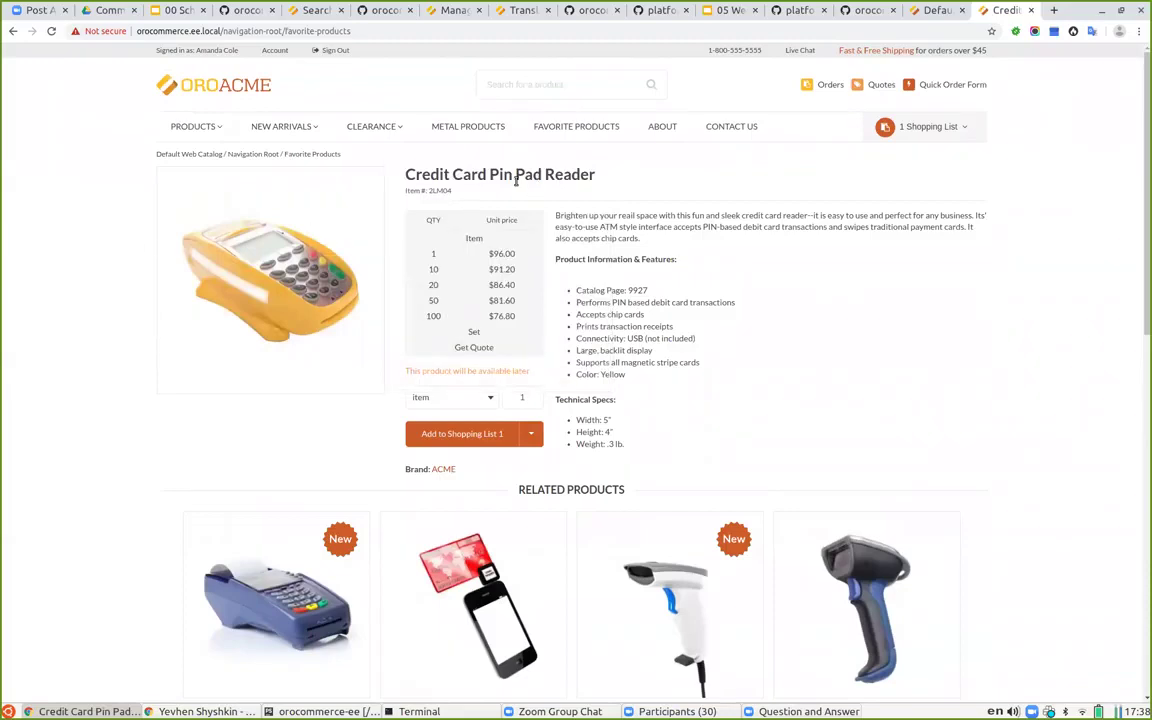
click(568, 128)
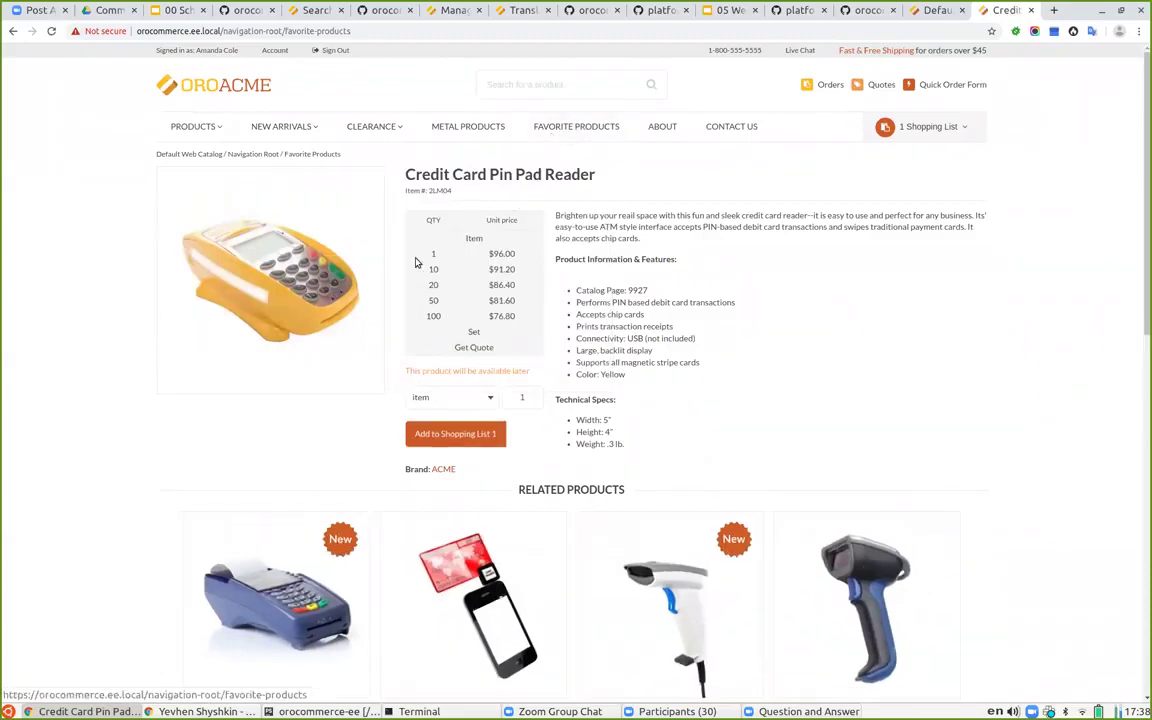
scroll(707, 236, down, 3)
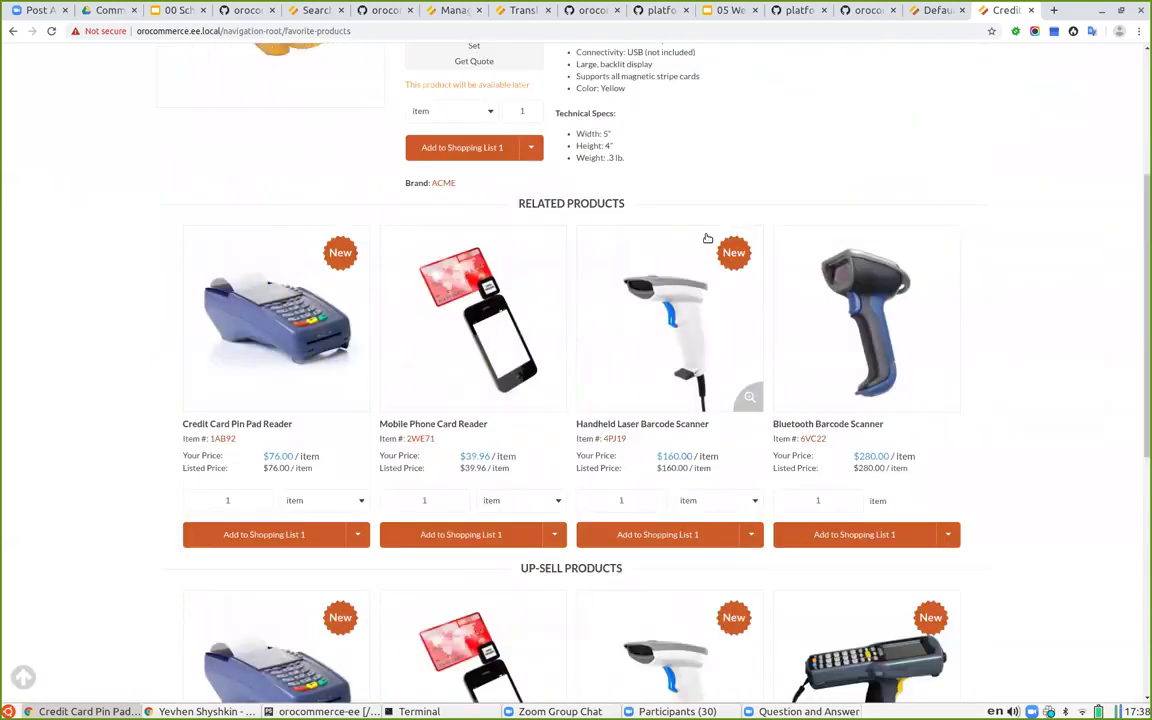
scroll(707, 236, up, 3)
Step: Present the Product page variant and Product collection variant slides from the Web Catalogs - Theory deck
click(725, 10)
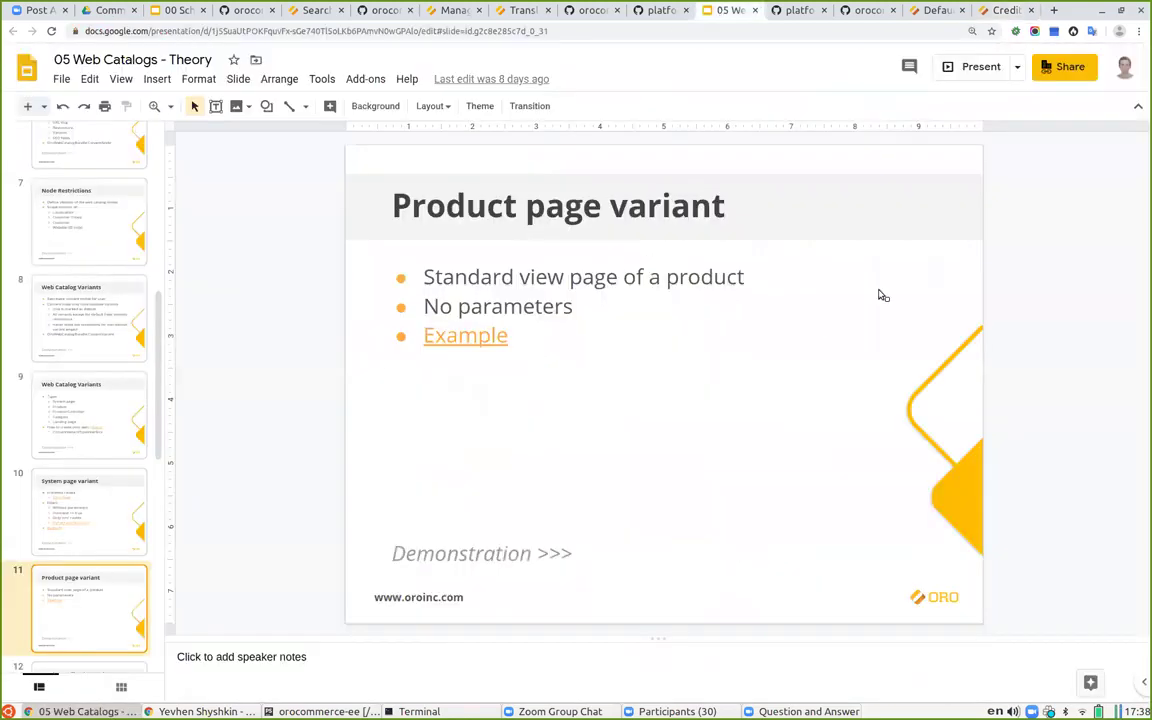
scroll(100, 530, down, 1)
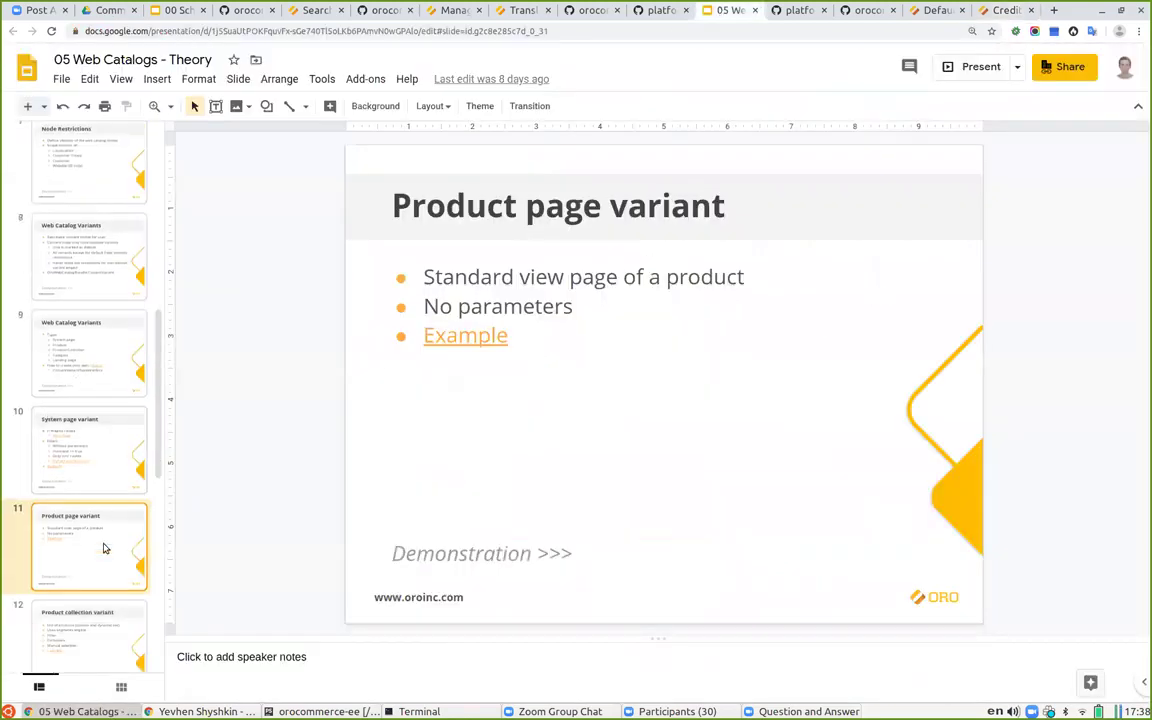
click(951, 72)
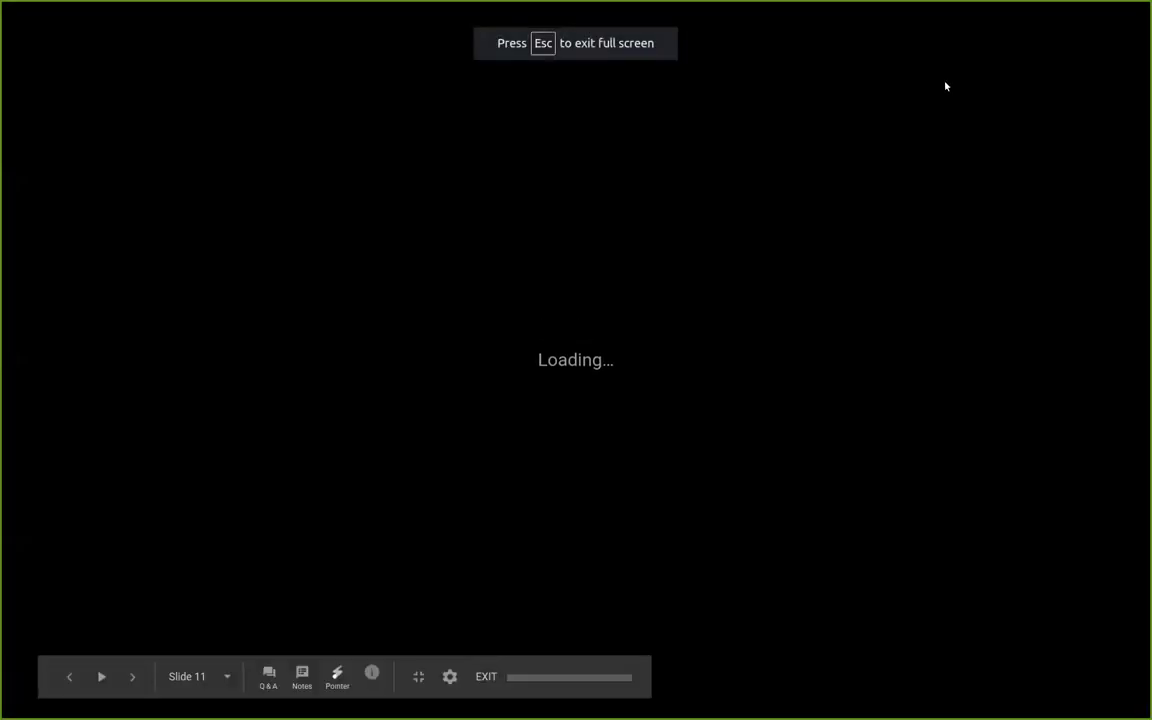
key(Right)
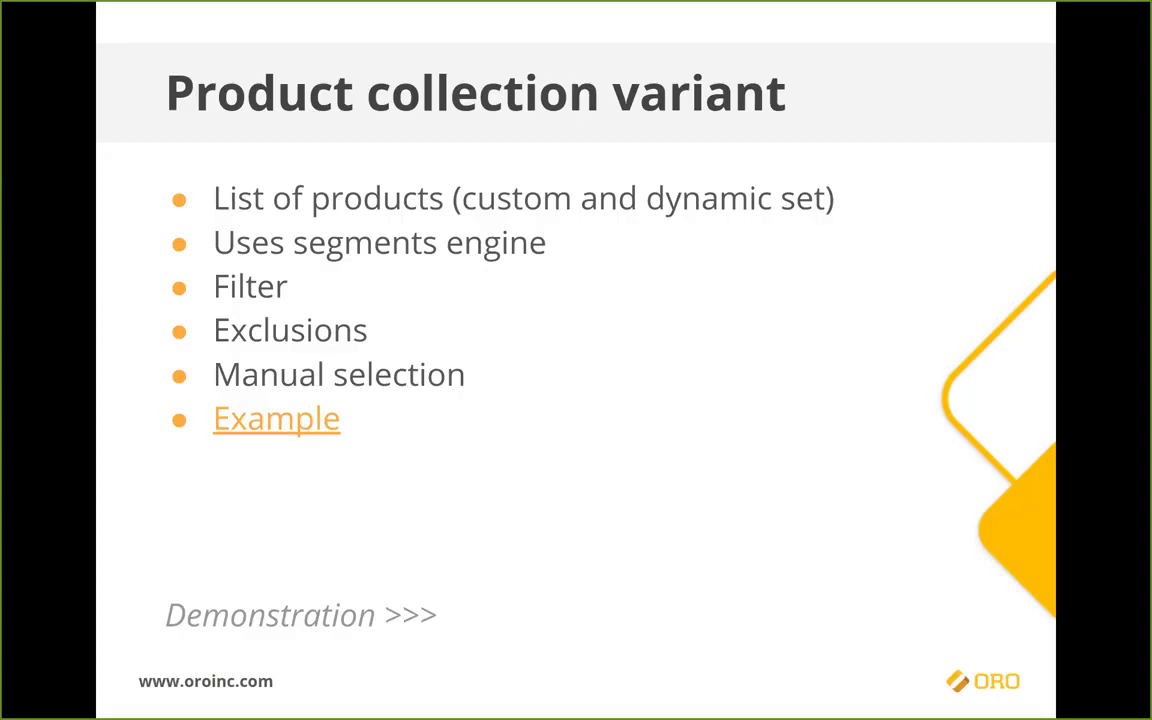
key(Escape)
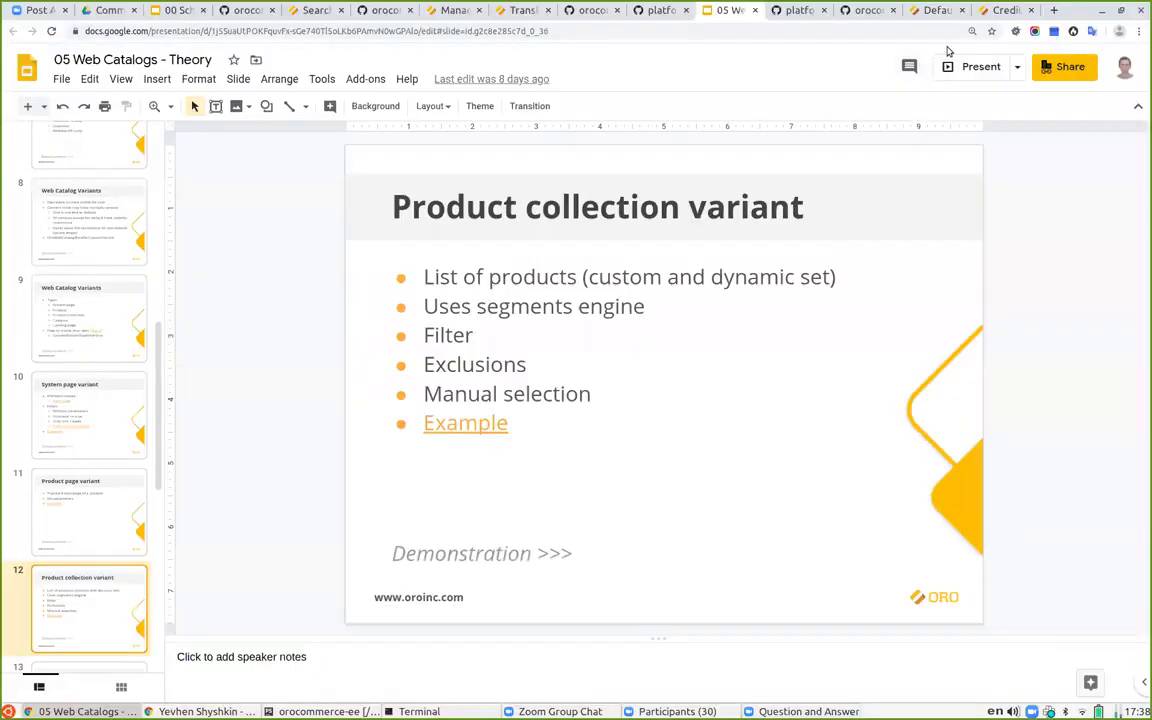
Step: Return to the Favorite Products node in the OroCommerce back office and replace its Product Page variant with a Product Collection, segment name fav-prod
click(950, 10)
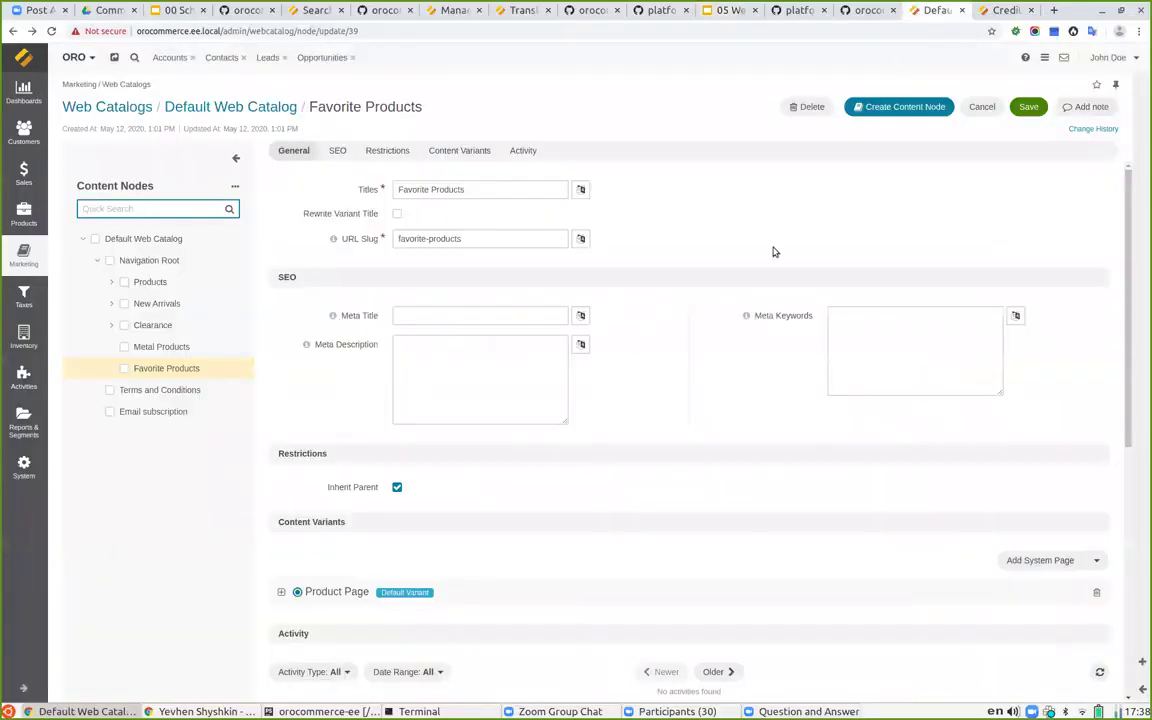
scroll(900, 350, down, 3)
click(1095, 433)
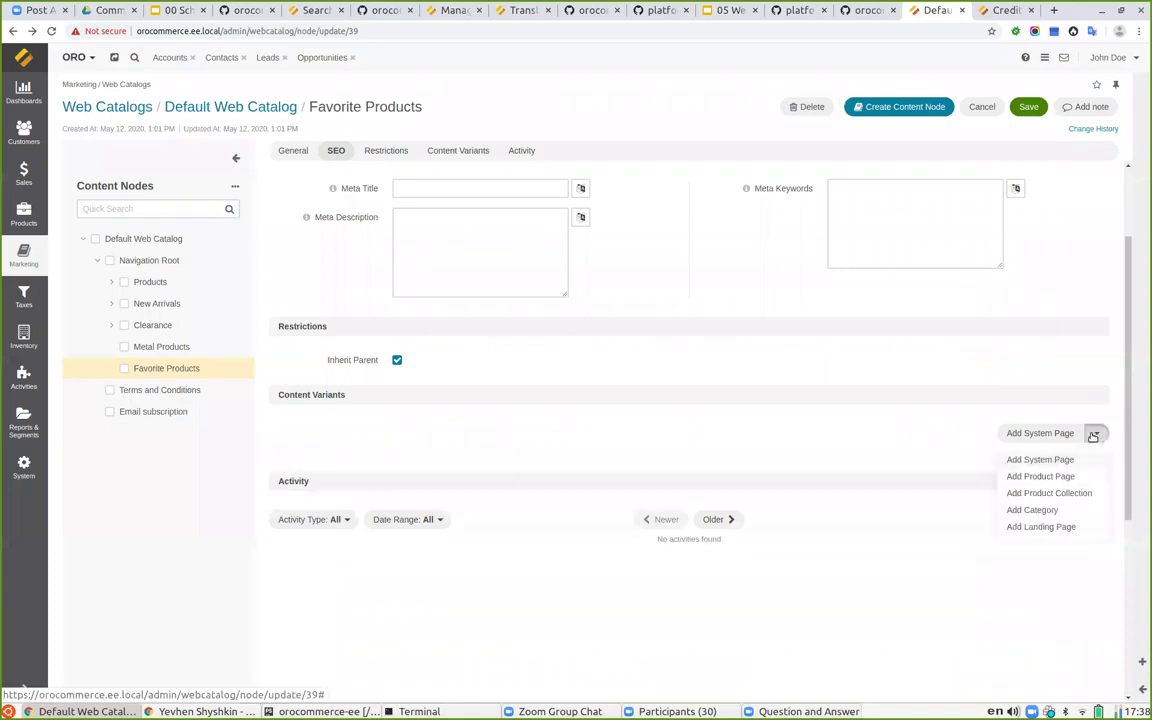
click(1049, 493)
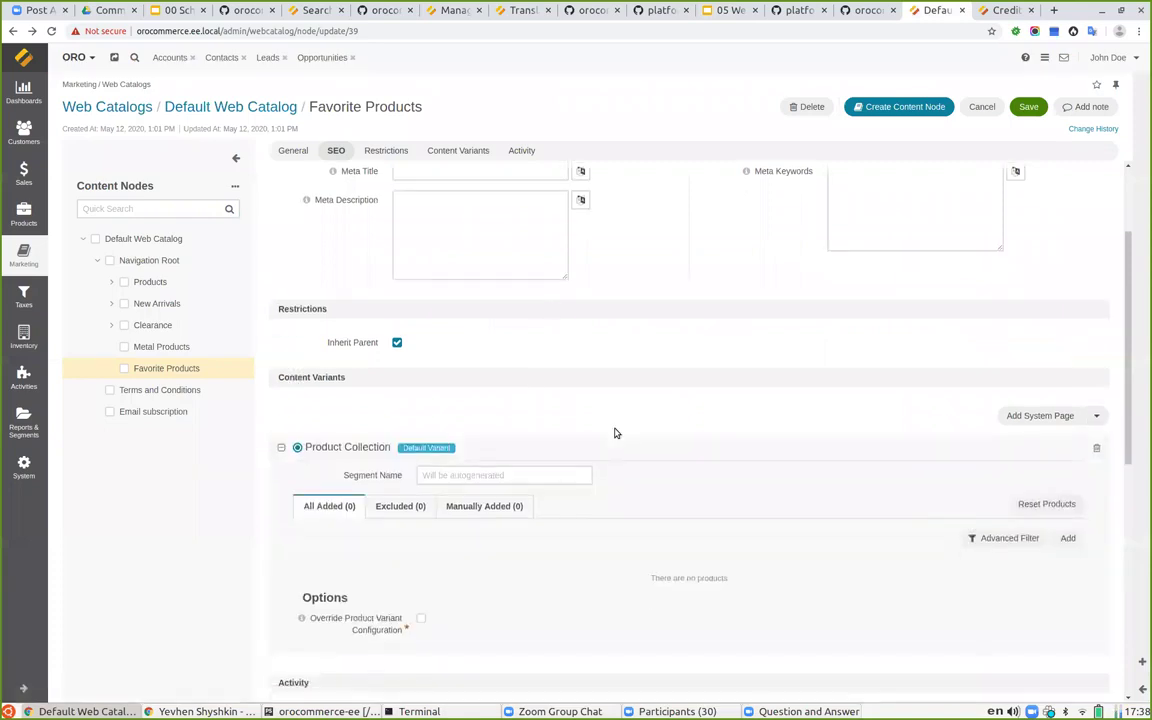
scroll(615, 433, down, 1)
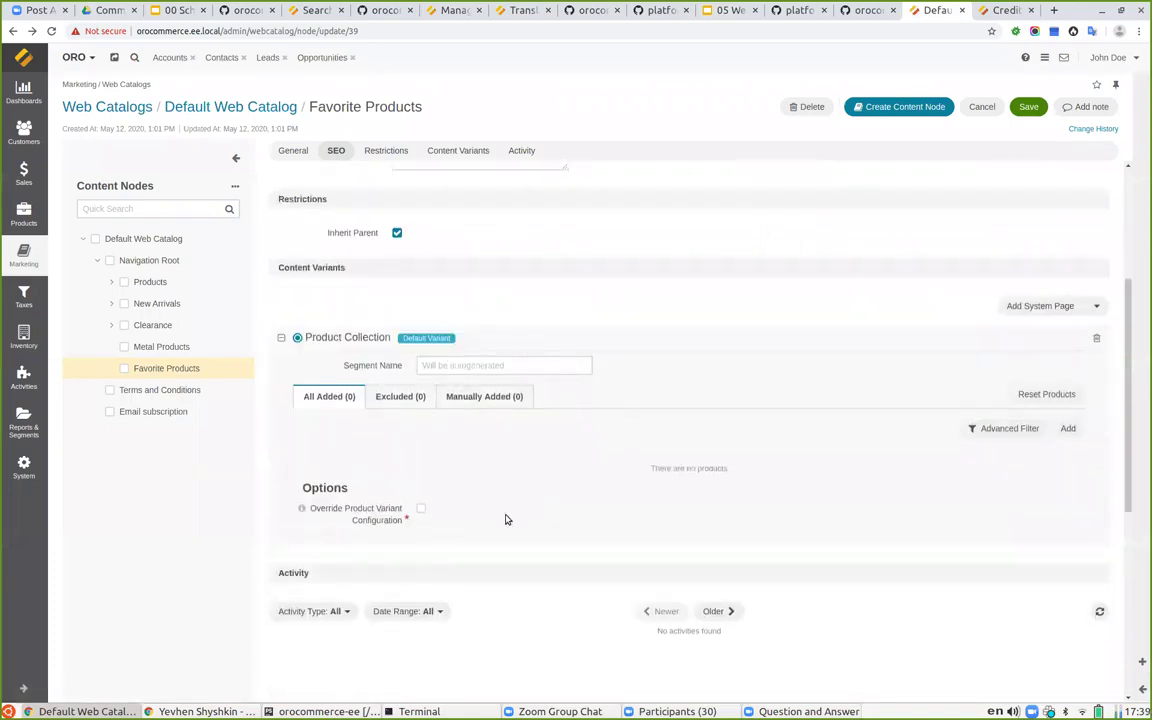
click(453, 370)
text(fav-prod)
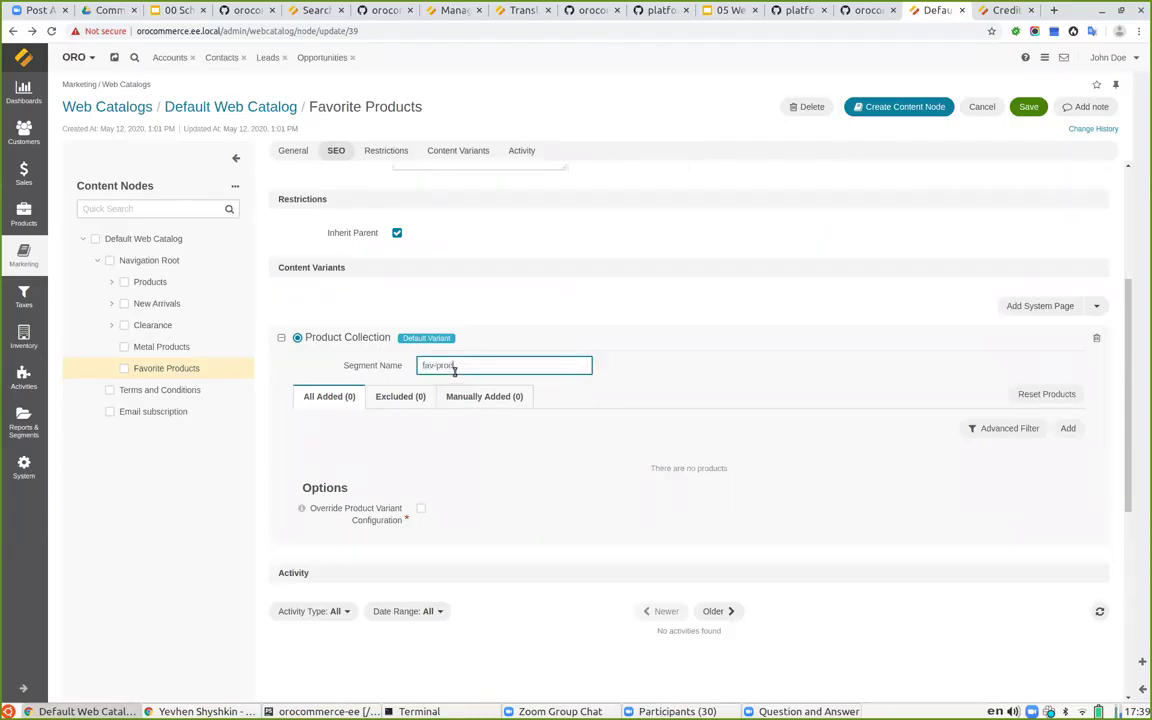
Step: Filter the product collection by the field condition Product > Is Featured with value Yes, and preview the matching products
click(1000, 428)
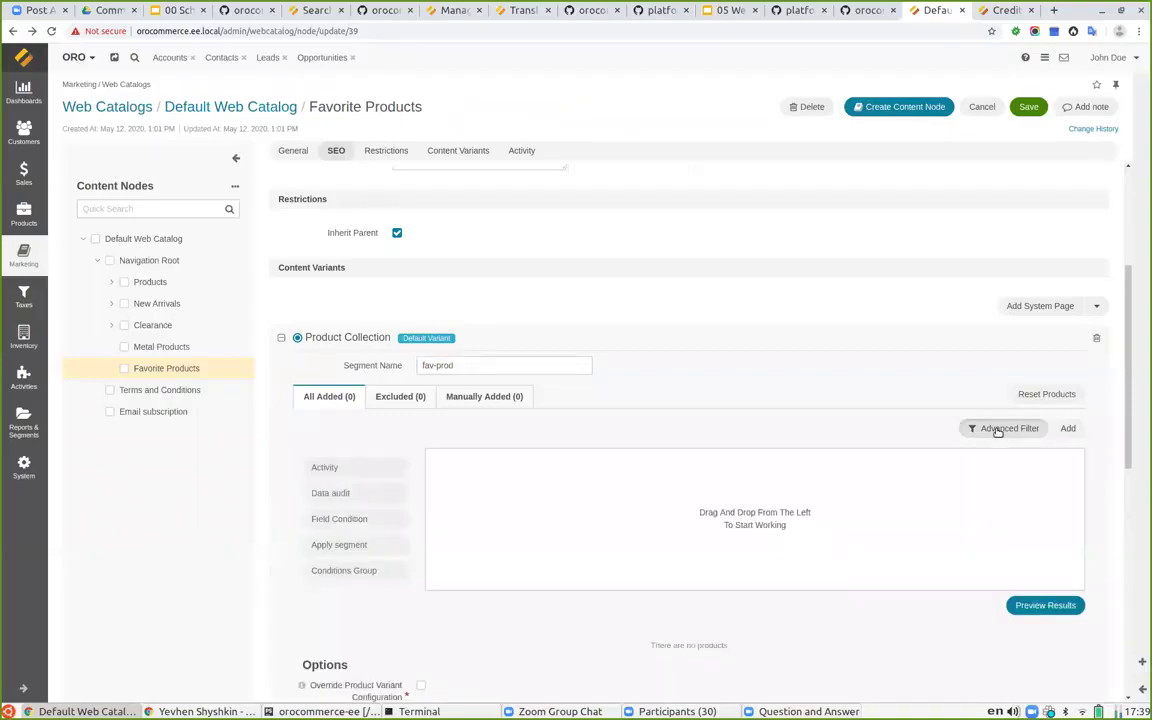
scroll(332, 392, down, 1)
drag(332, 392, 466, 361)
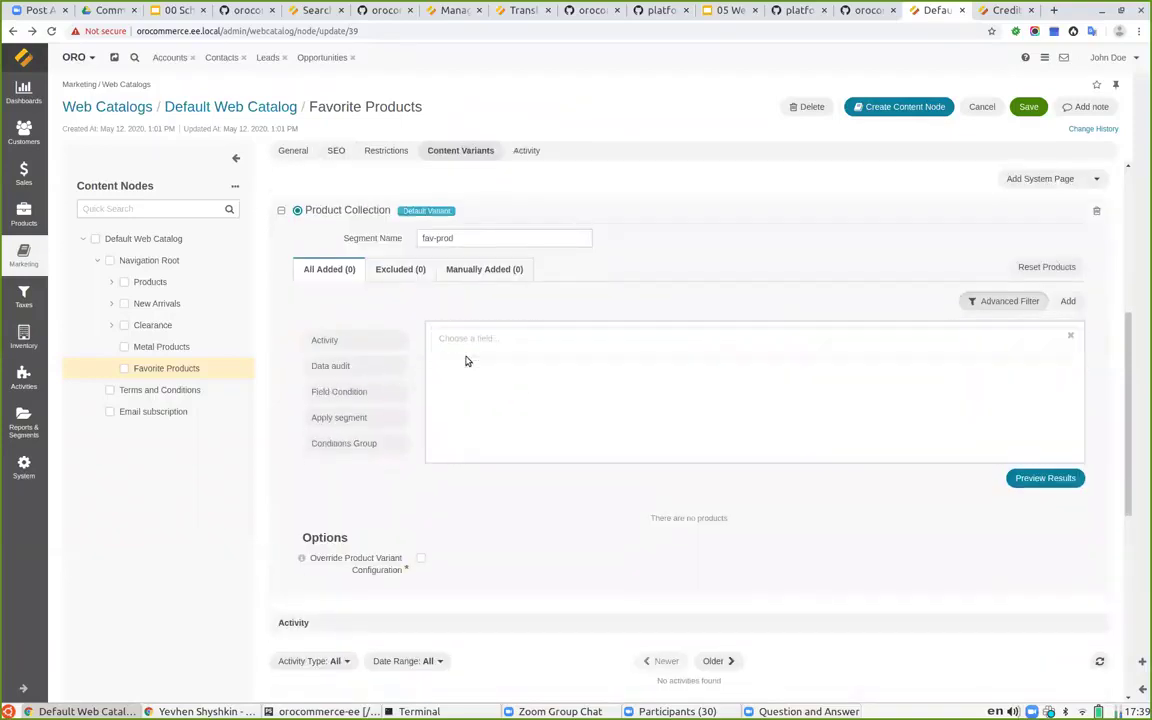
click(463, 340)
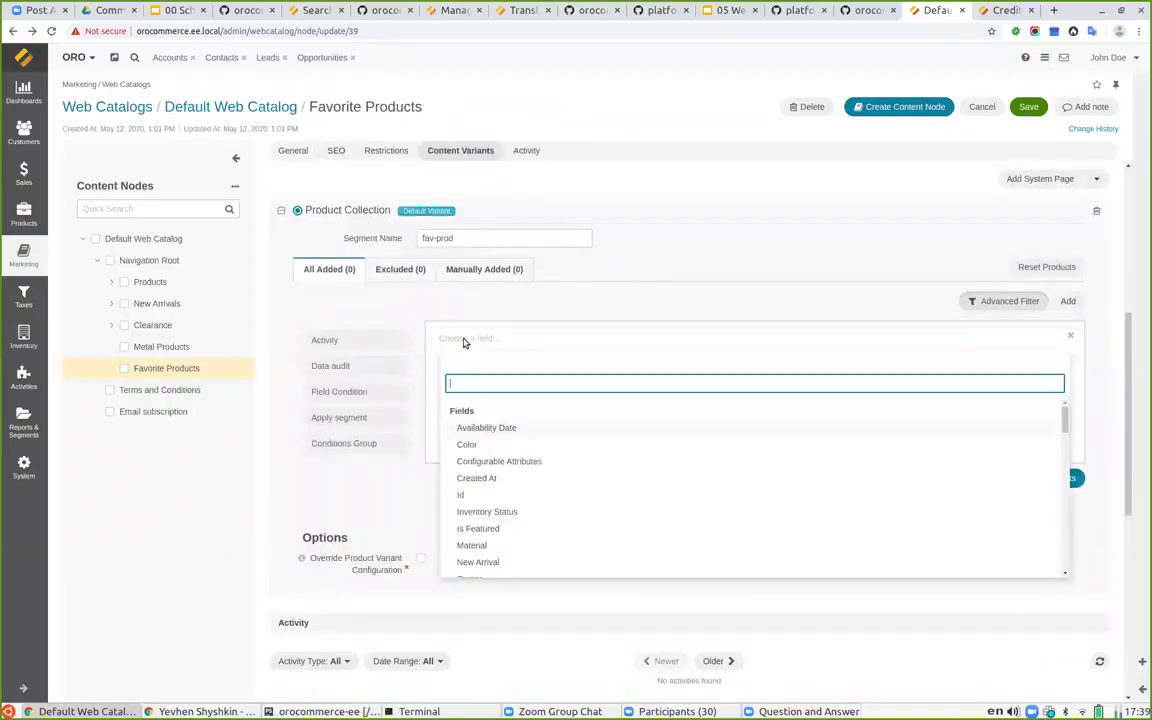
scroll(581, 441, down, 1)
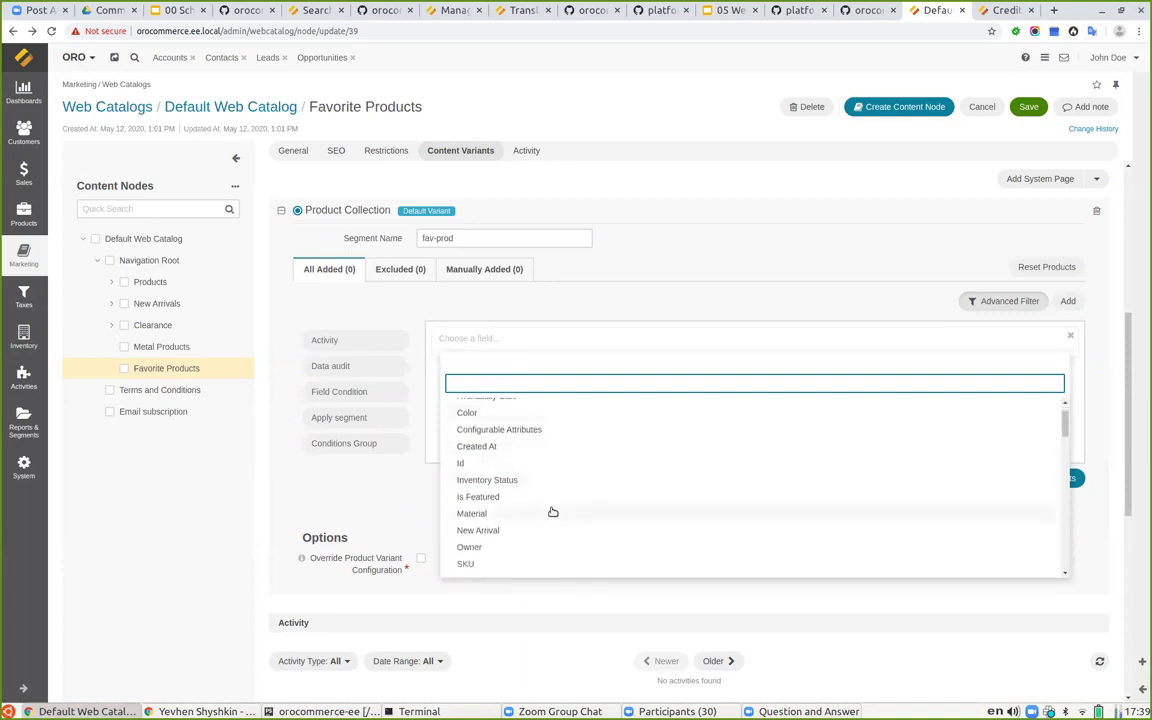
click(494, 498)
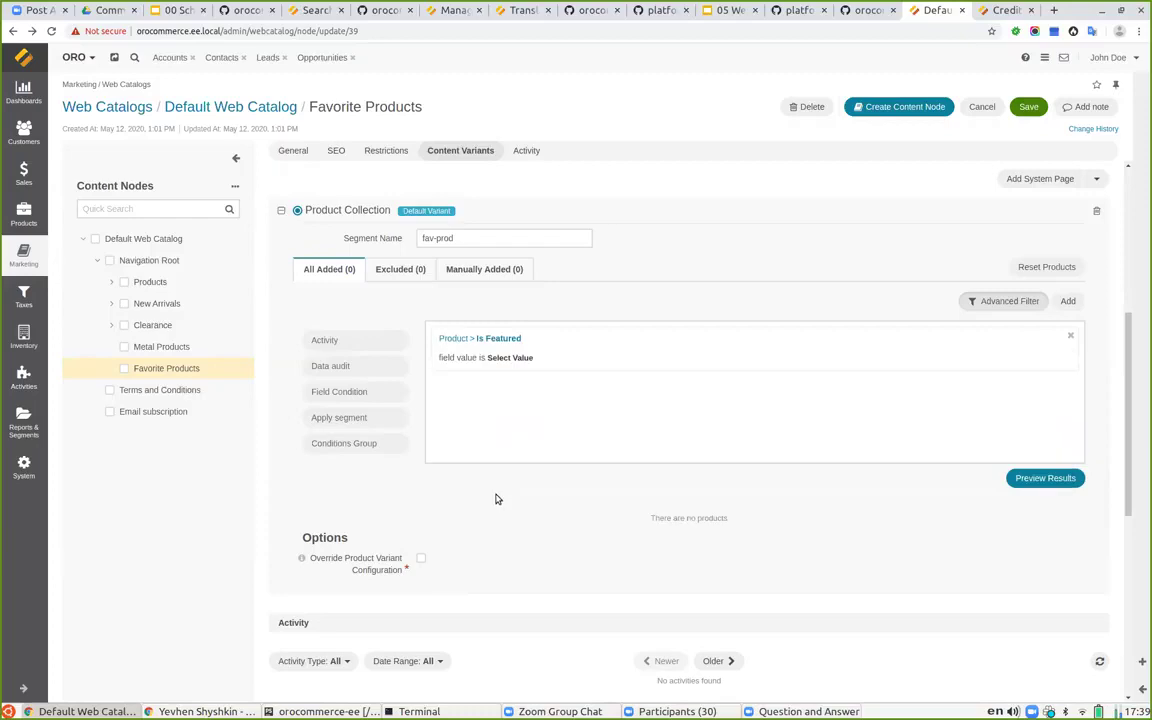
click(510, 358)
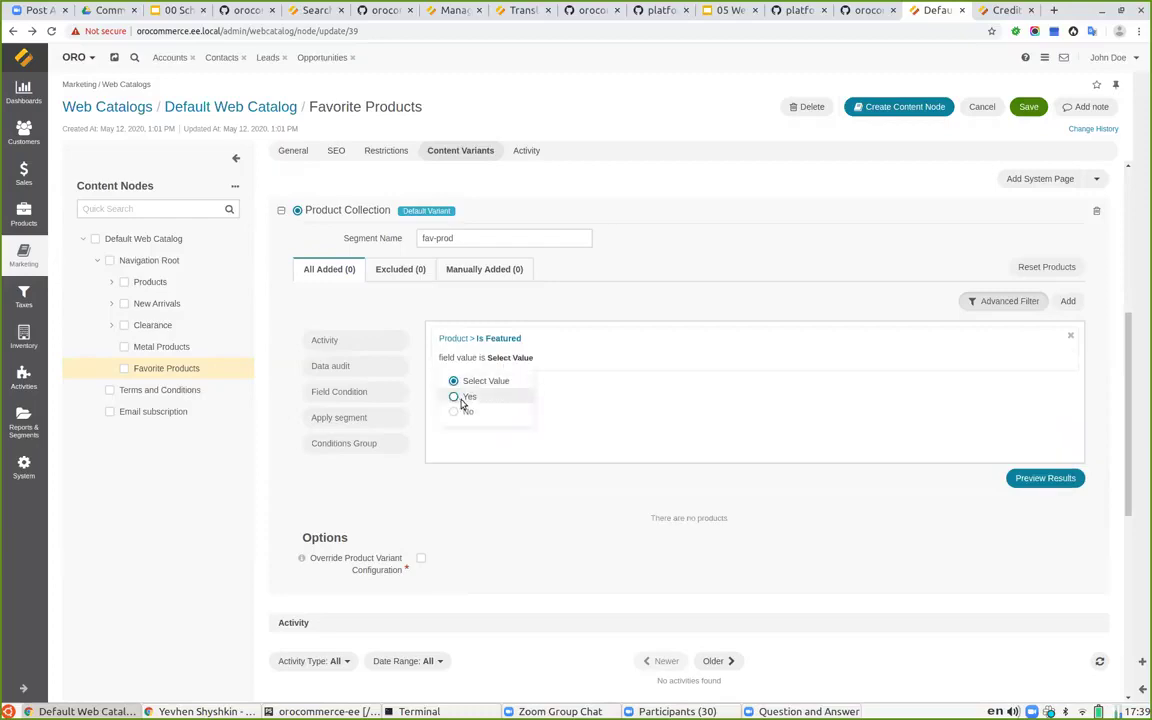
click(453, 397)
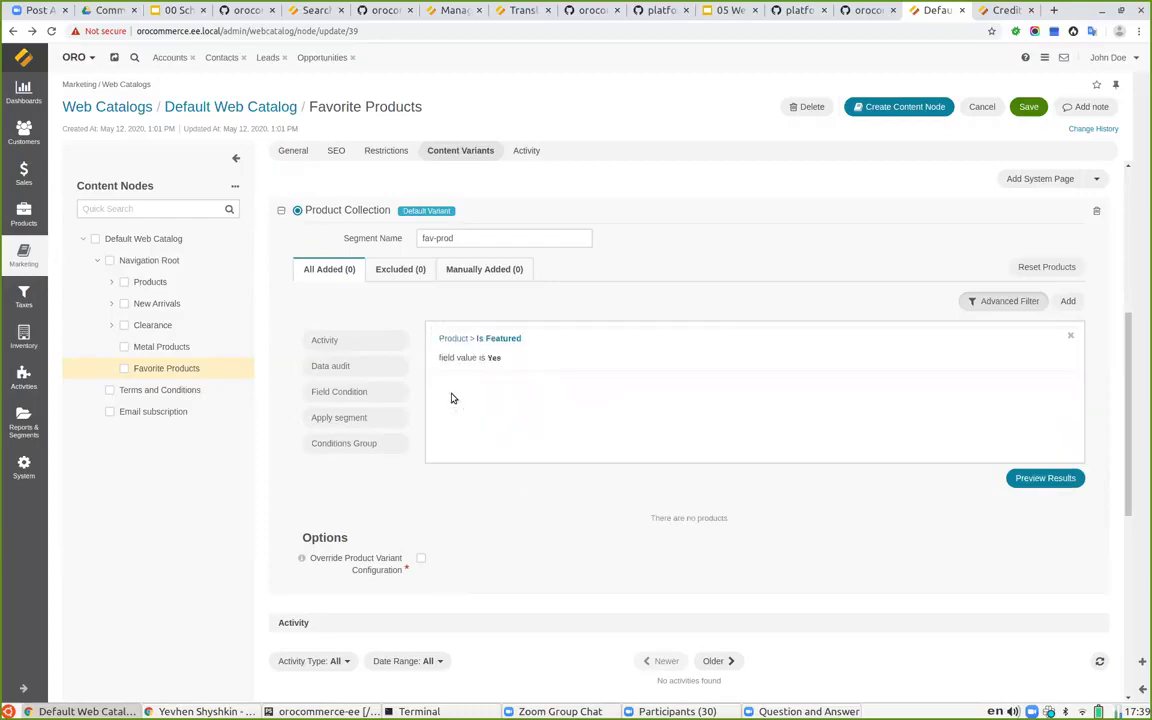
click(1042, 478)
scroll(630, 494, down, 1)
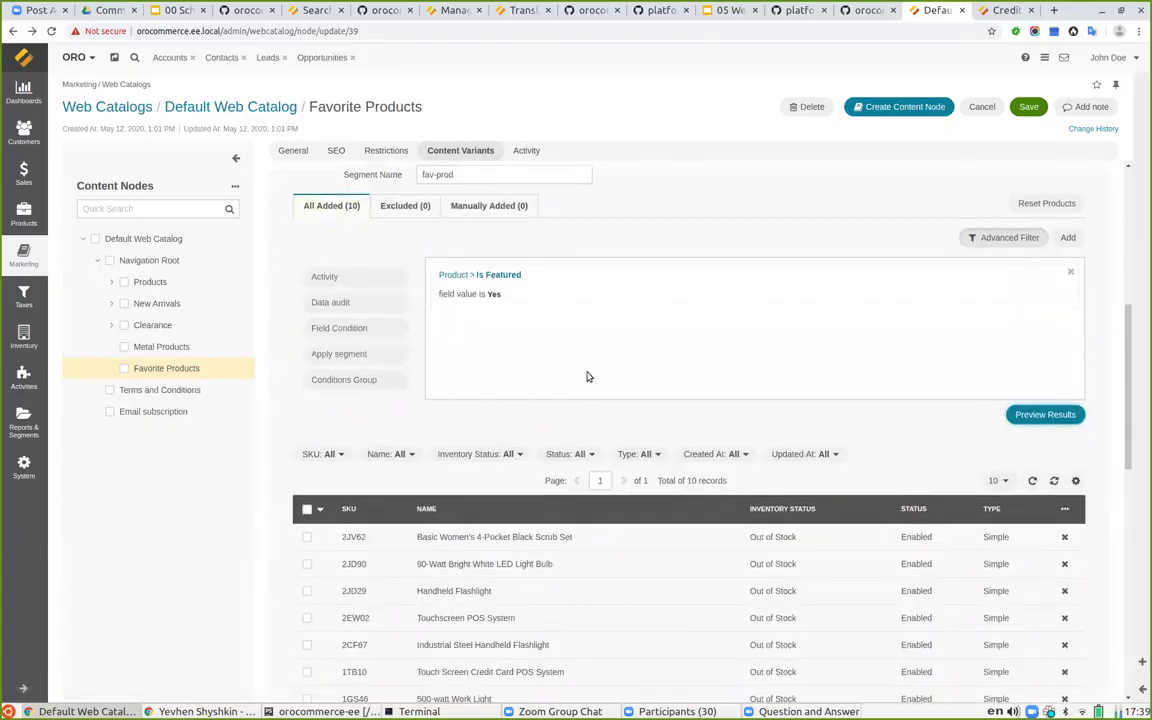
Step: Check the collection's excluded and manually added lists, and manually add the product HEADLAMP_TEST
click(401, 205)
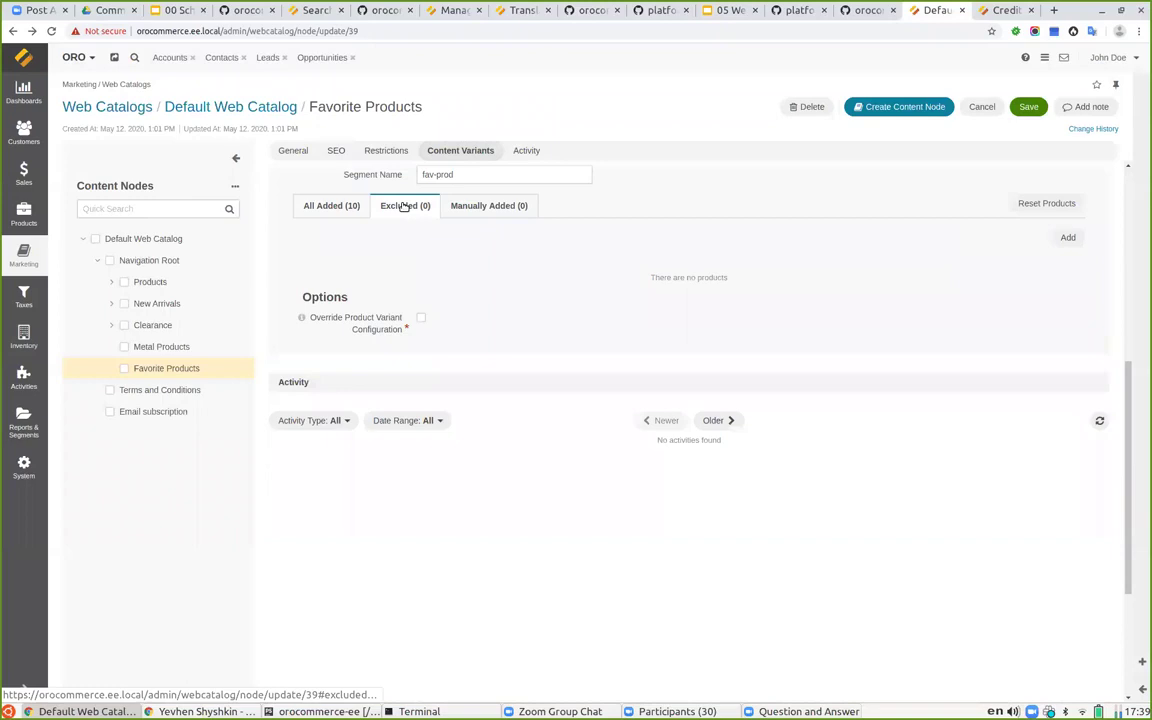
click(496, 207)
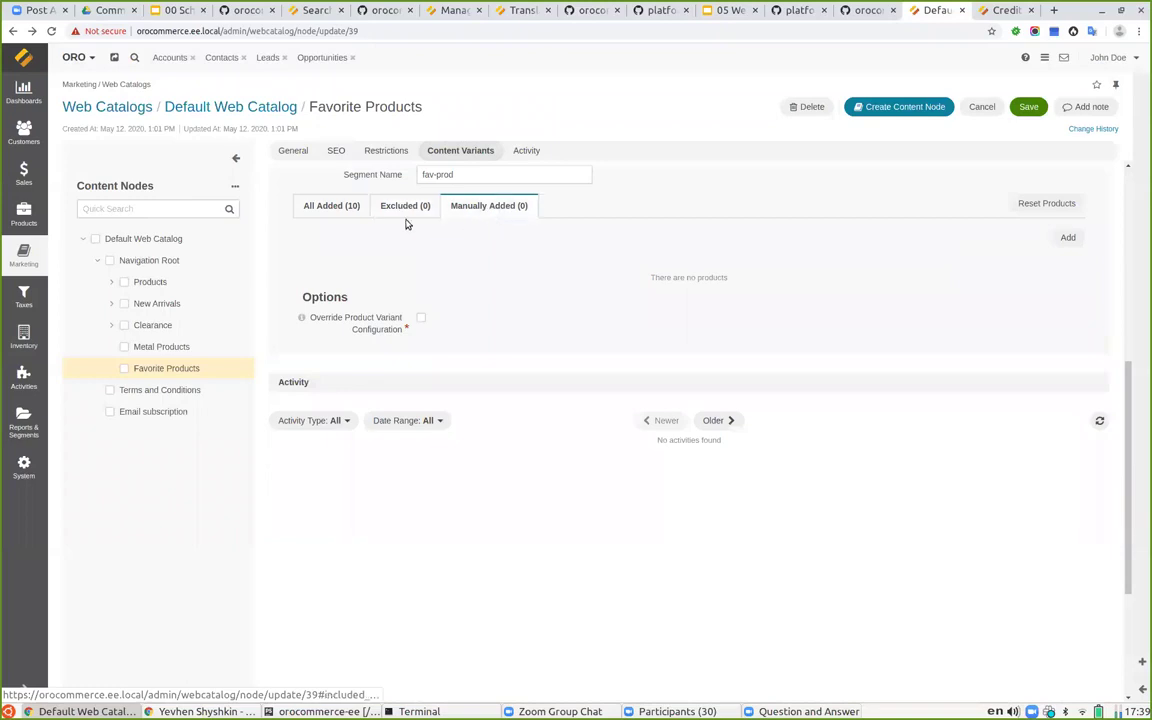
click(334, 206)
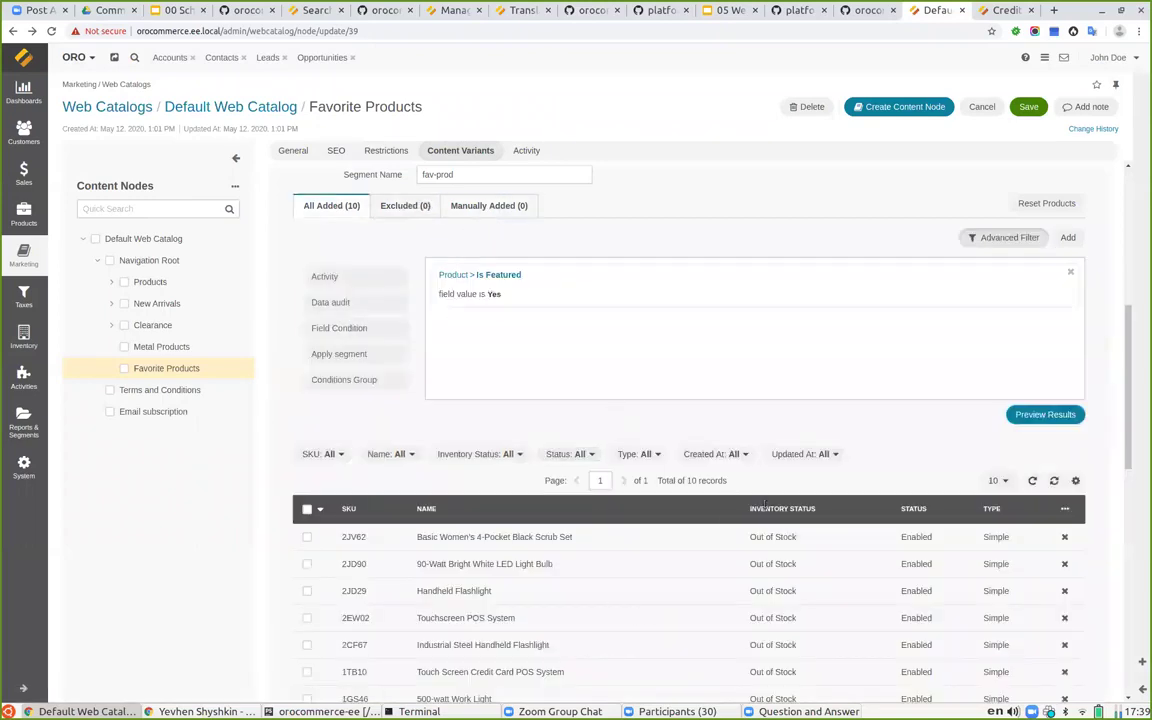
click(492, 206)
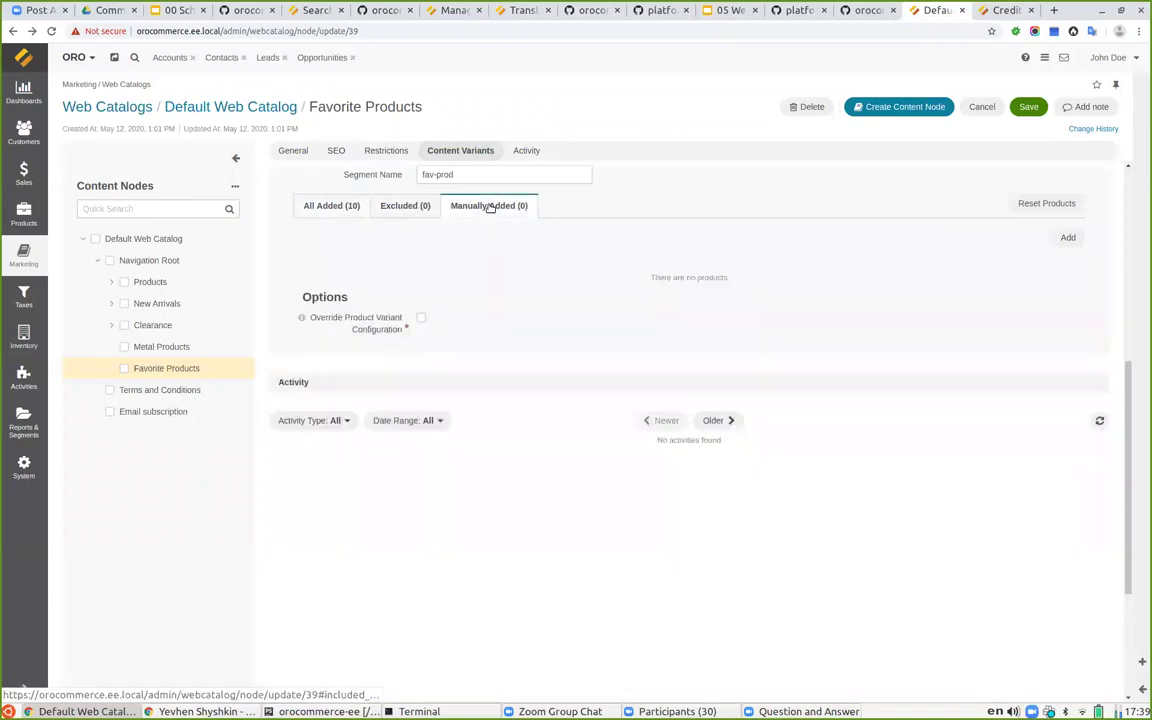
click(1068, 238)
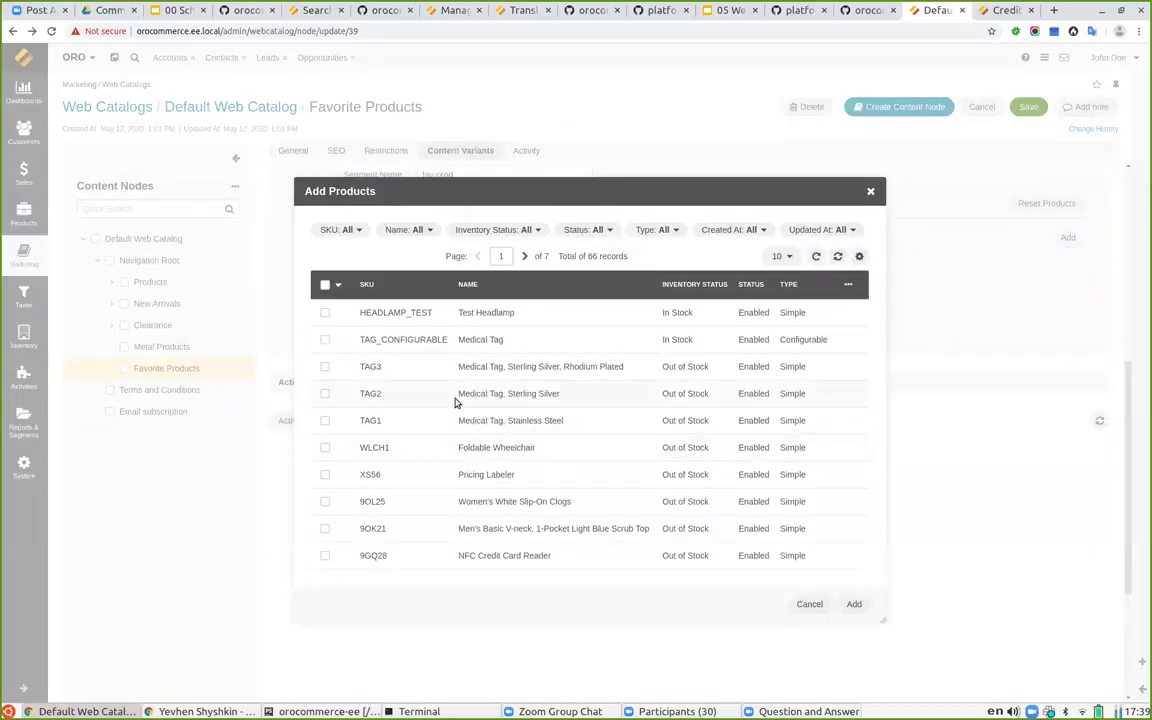
click(326, 314)
click(855, 605)
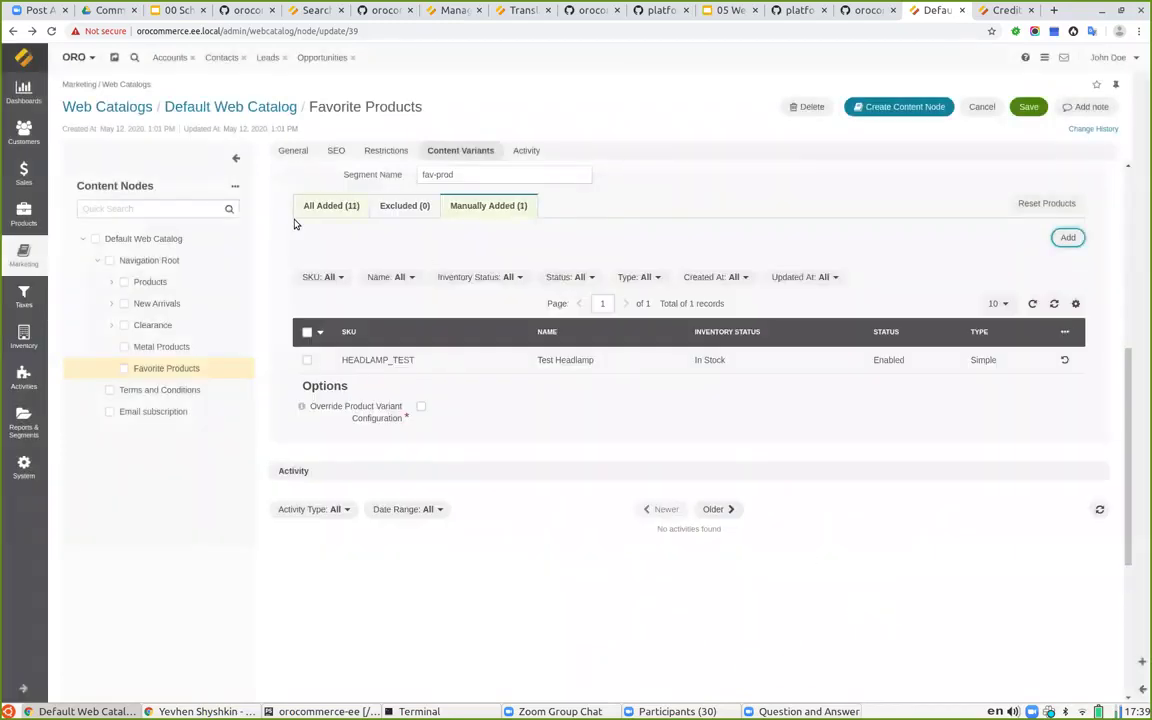
Step: Review the full list of products added to the collection and save the Favorite Products node
click(327, 207)
scroll(513, 476, down, 1)
scroll(513, 476, down, 5)
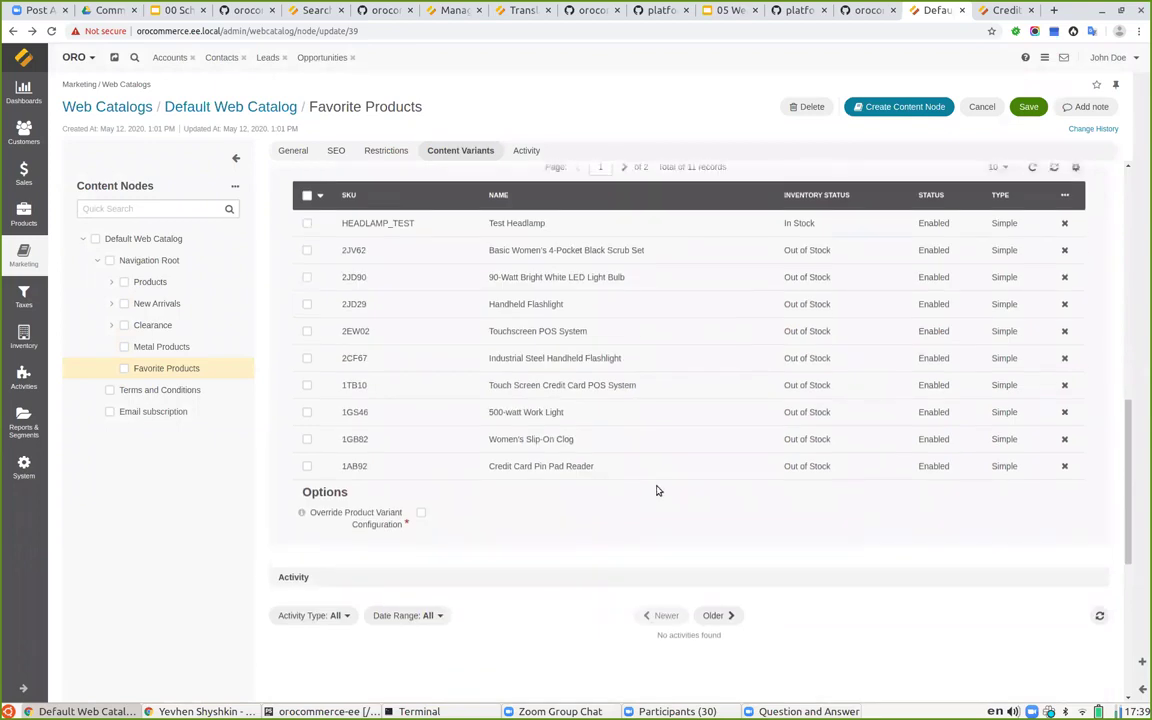
scroll(658, 490, up, 8)
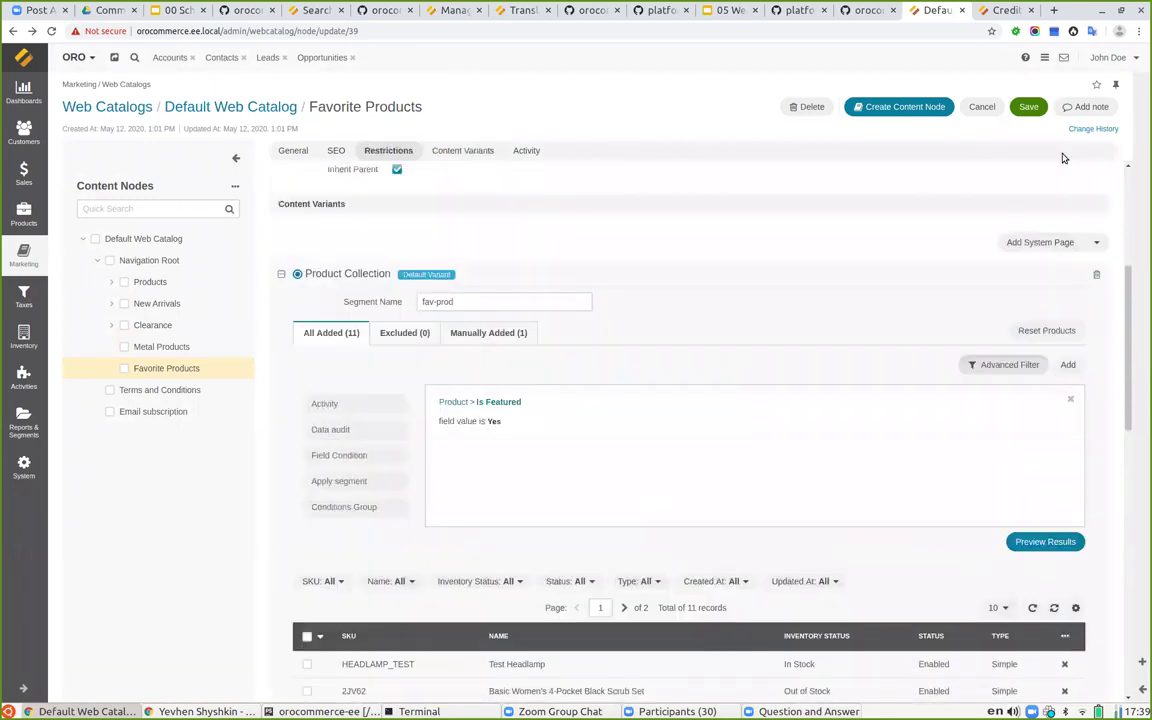
click(1030, 108)
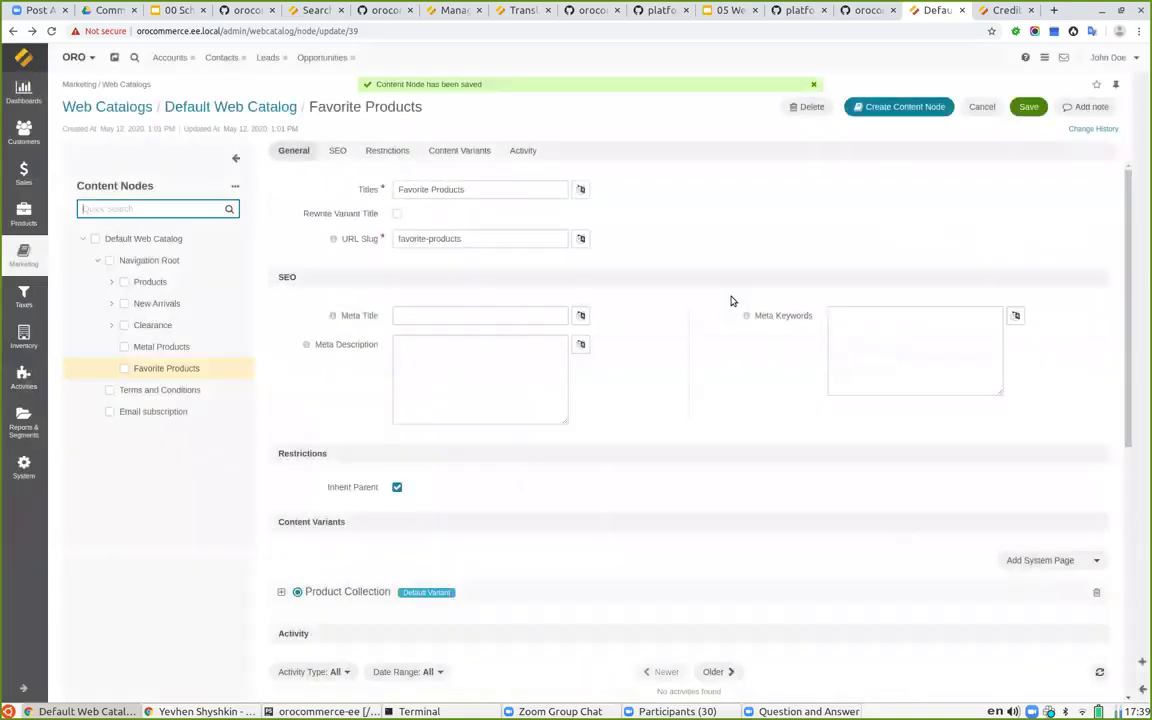
scroll(568, 391, down, 3)
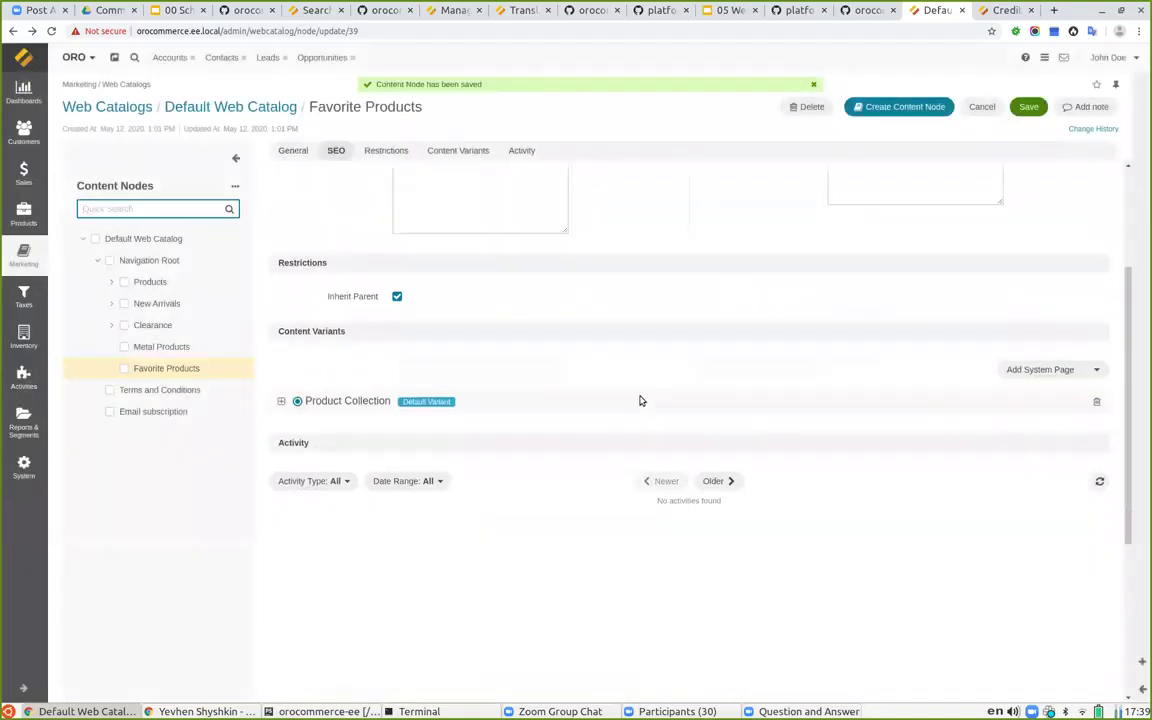
scroll(640, 400, up, 3)
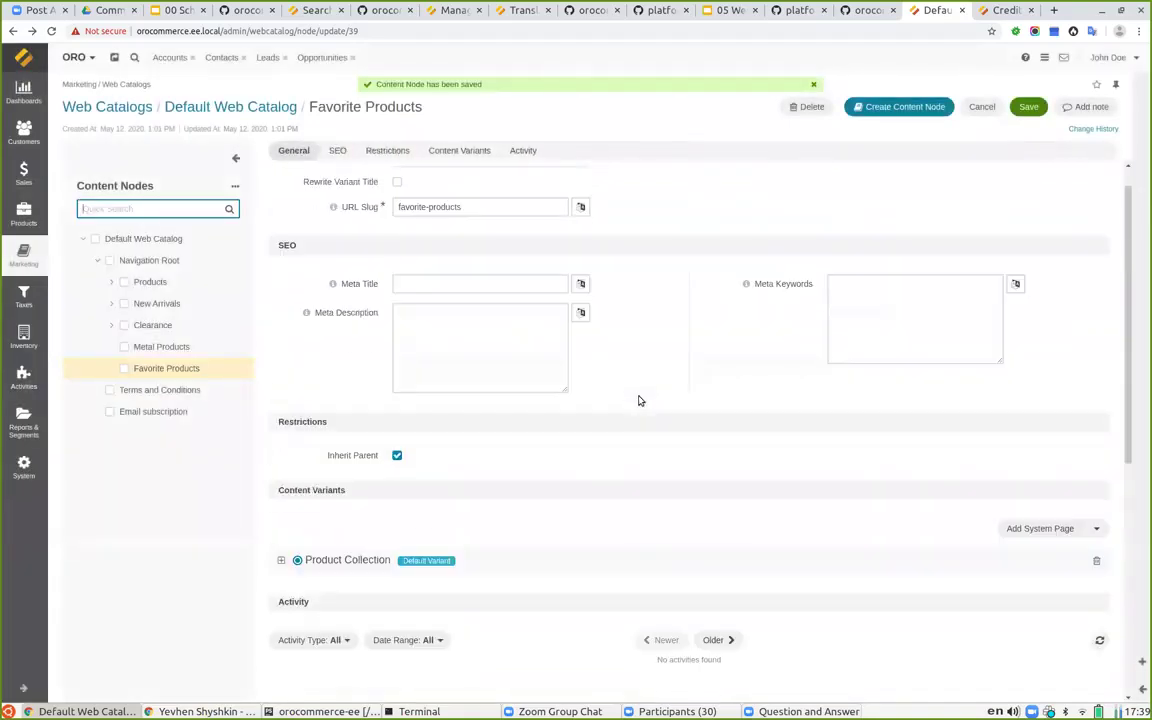
Step: Open Favorite Products from the storefront home page and examine the listing's title and total record count
click(1001, 13)
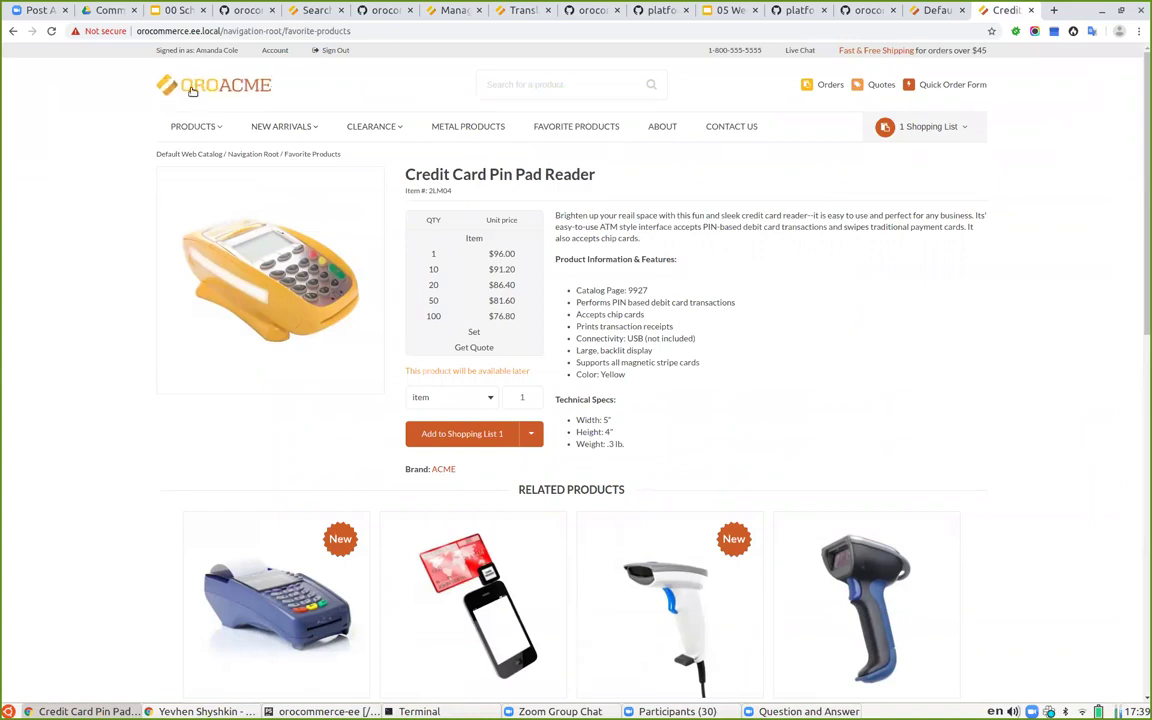
click(193, 89)
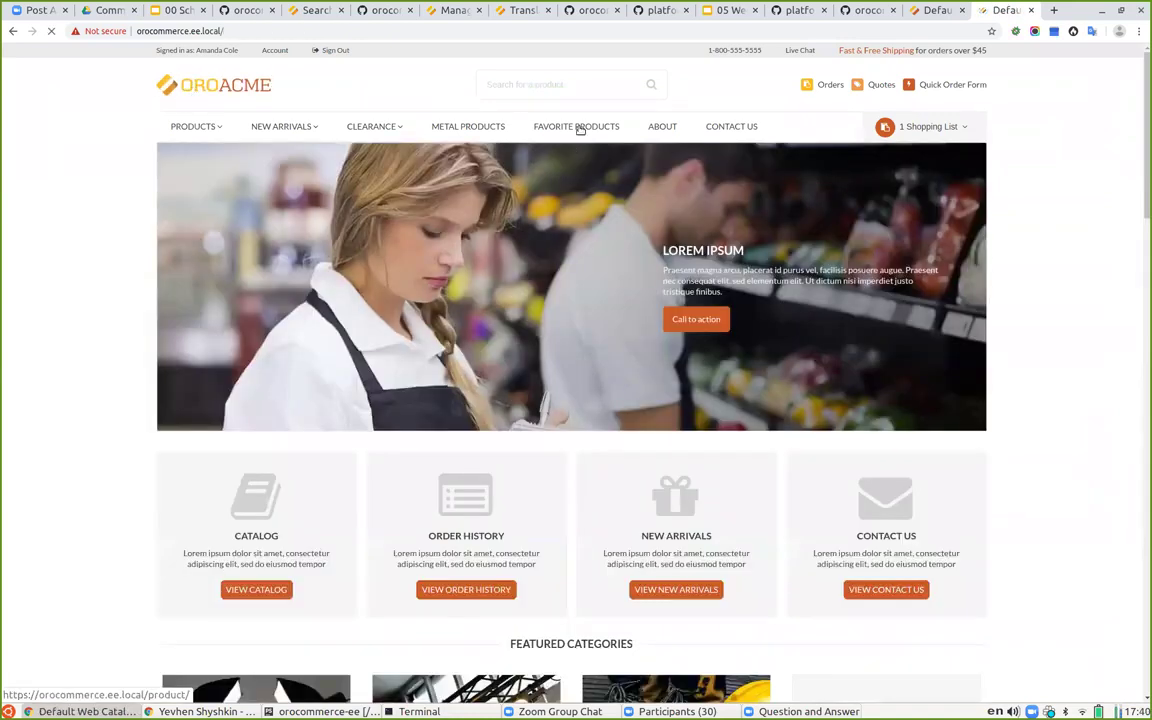
click(562, 127)
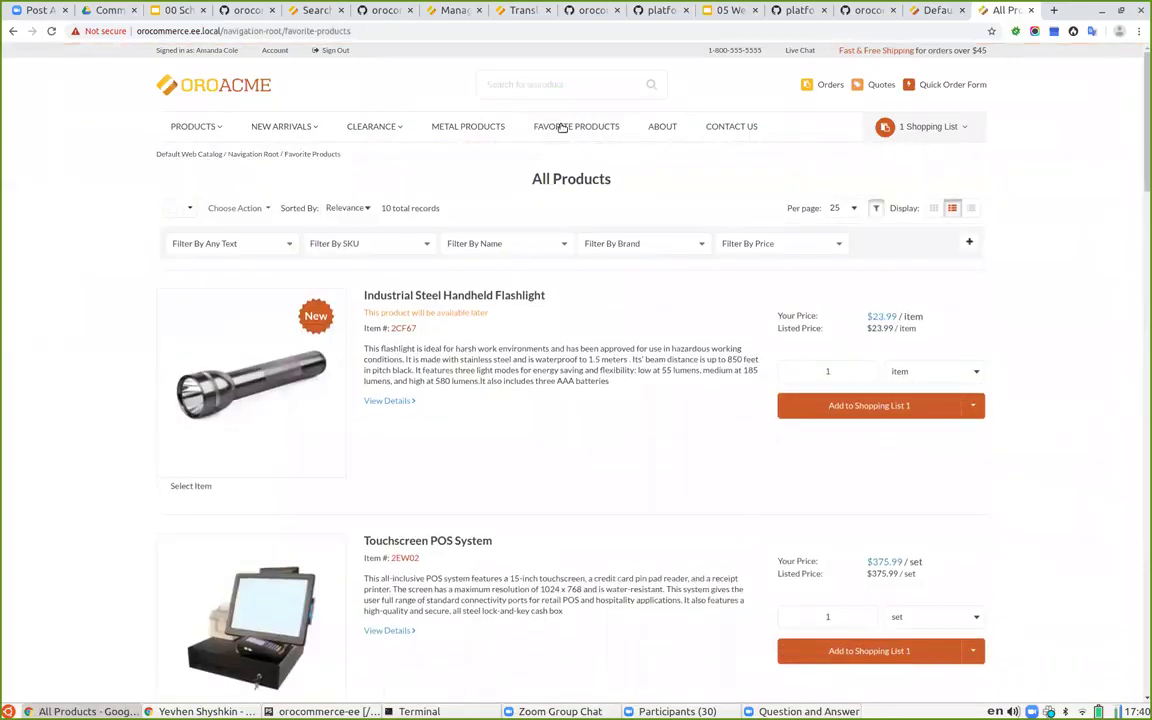
double_click(385, 209)
double_click(385, 208)
click(604, 184)
Step: Open the back-office product list in a separate browser tab, keeping the Favorite Products node open
click(925, 11)
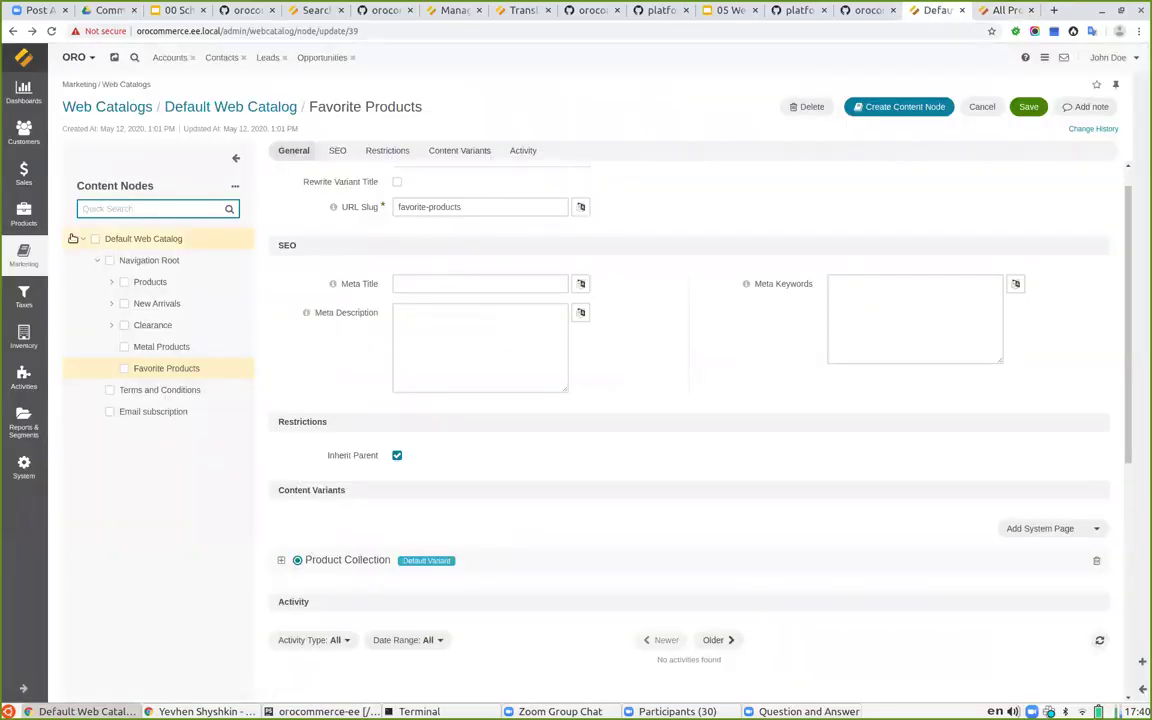
mouse_move(24, 214)
right_click(93, 142)
click(152, 152)
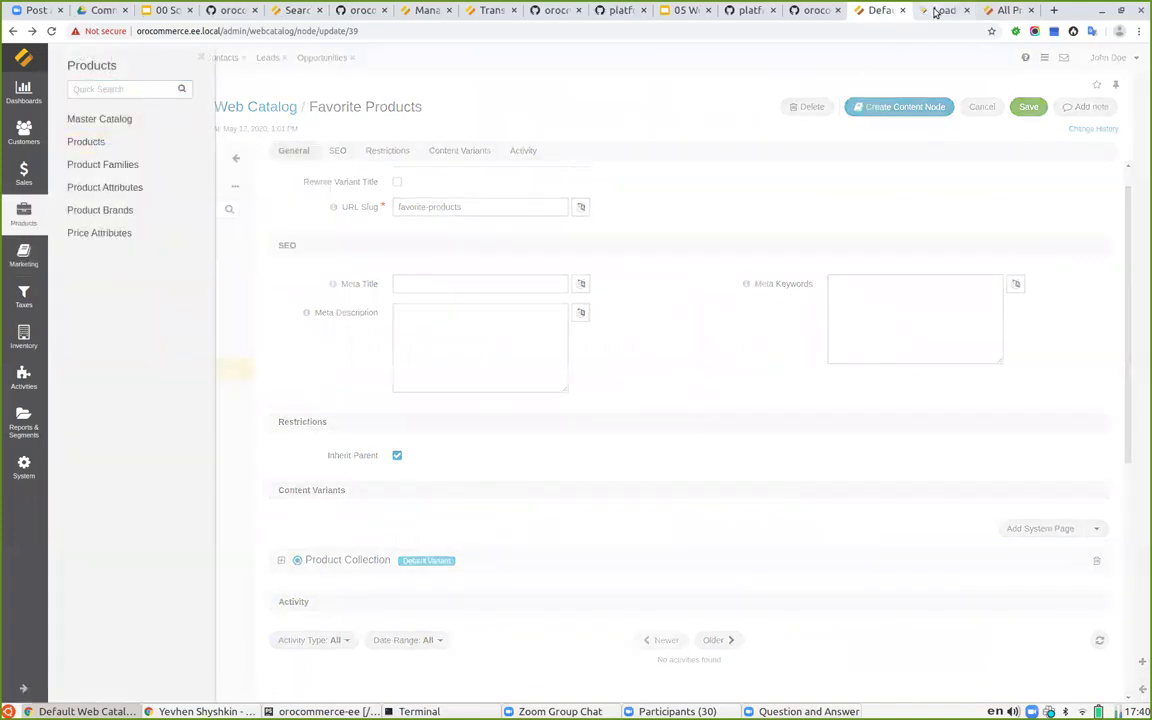
click(938, 10)
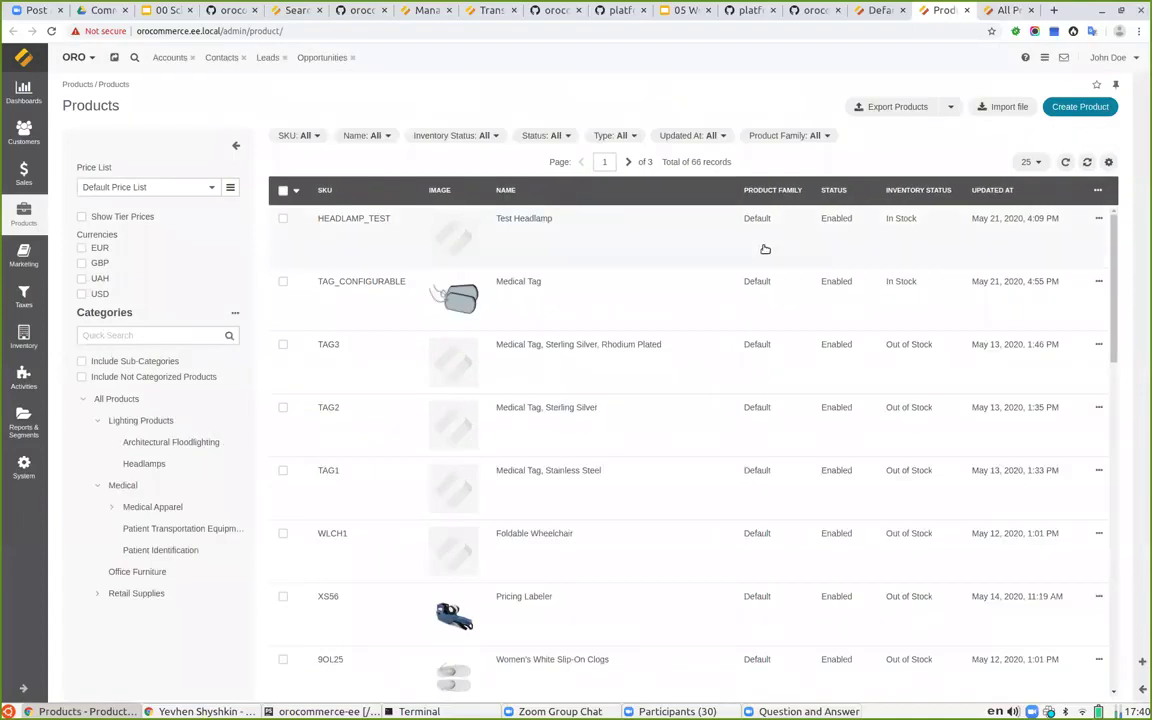
Step: Set the HEADLAMP_TEST product's visibility to Visible for the customer Company A and save it
click(470, 229)
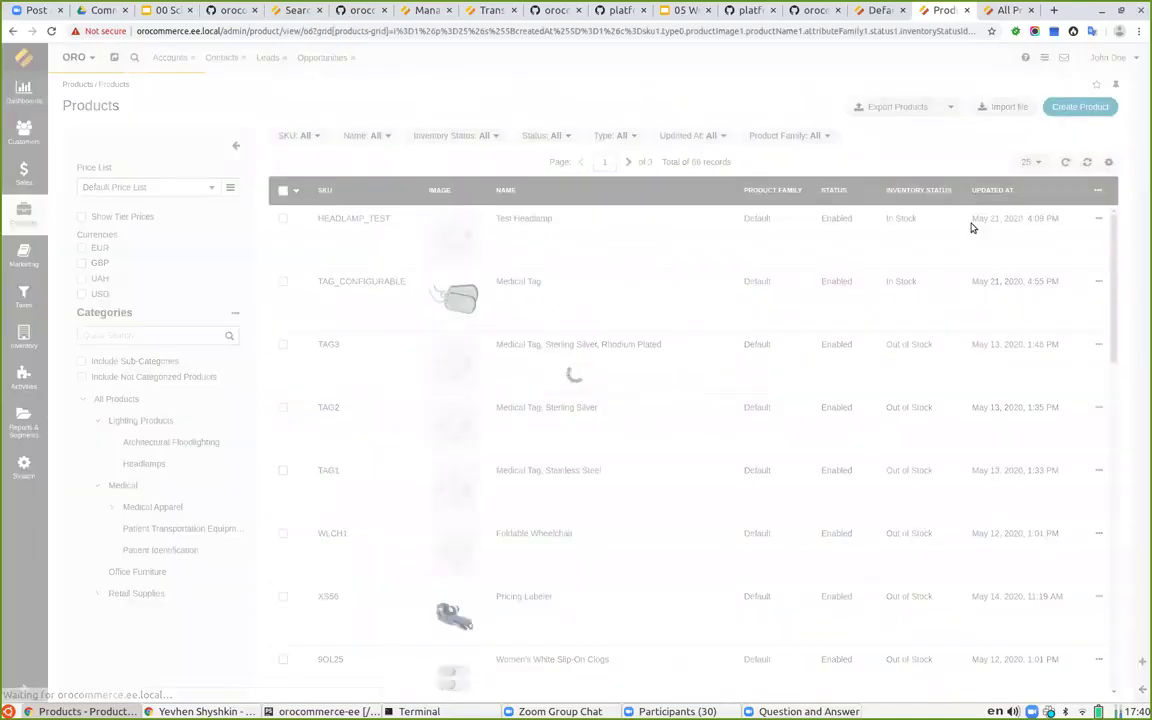
click(1067, 106)
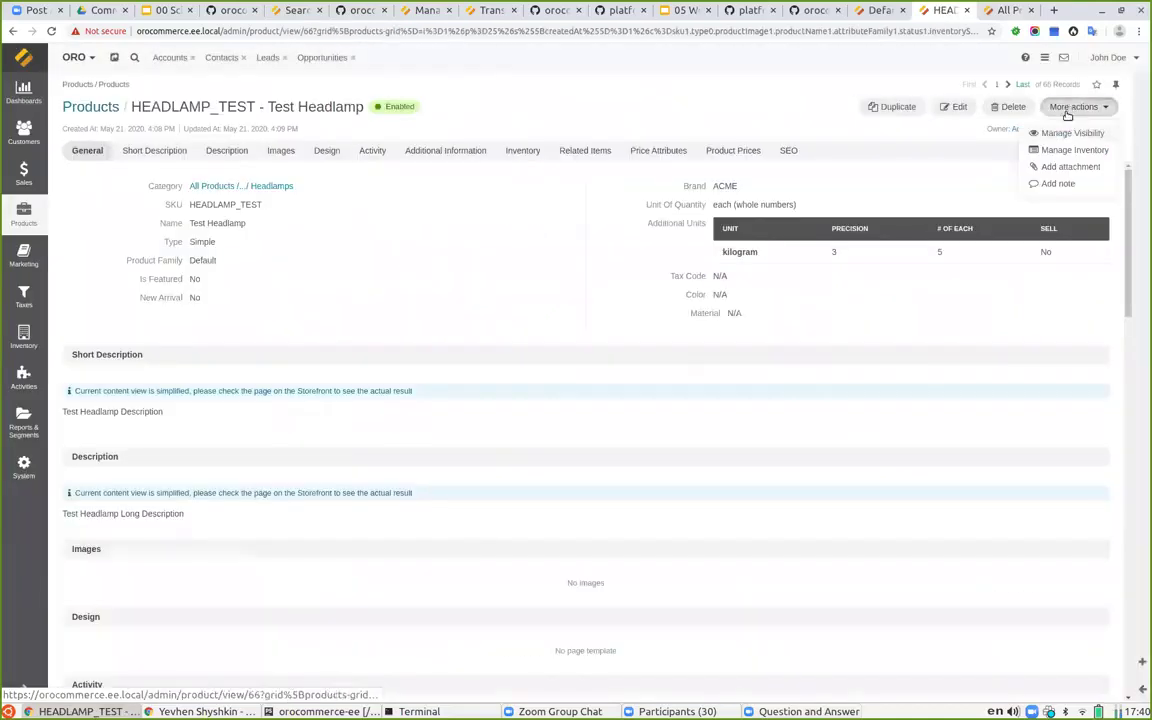
click(1062, 134)
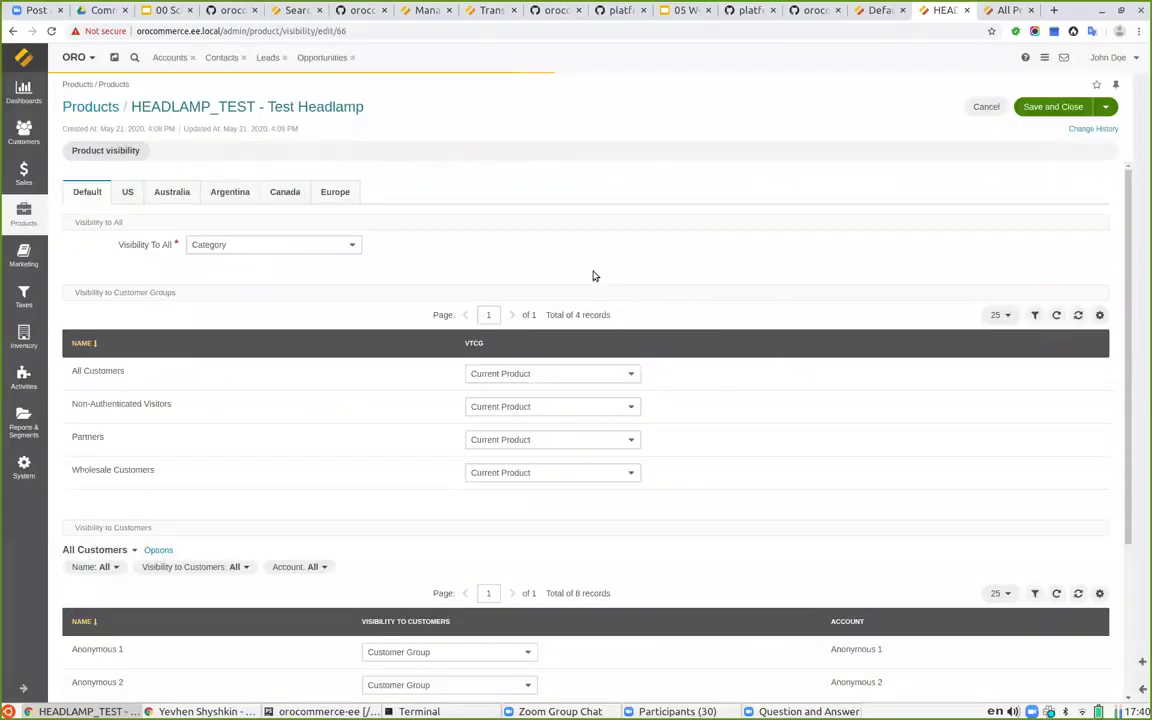
scroll(347, 355, down, 5)
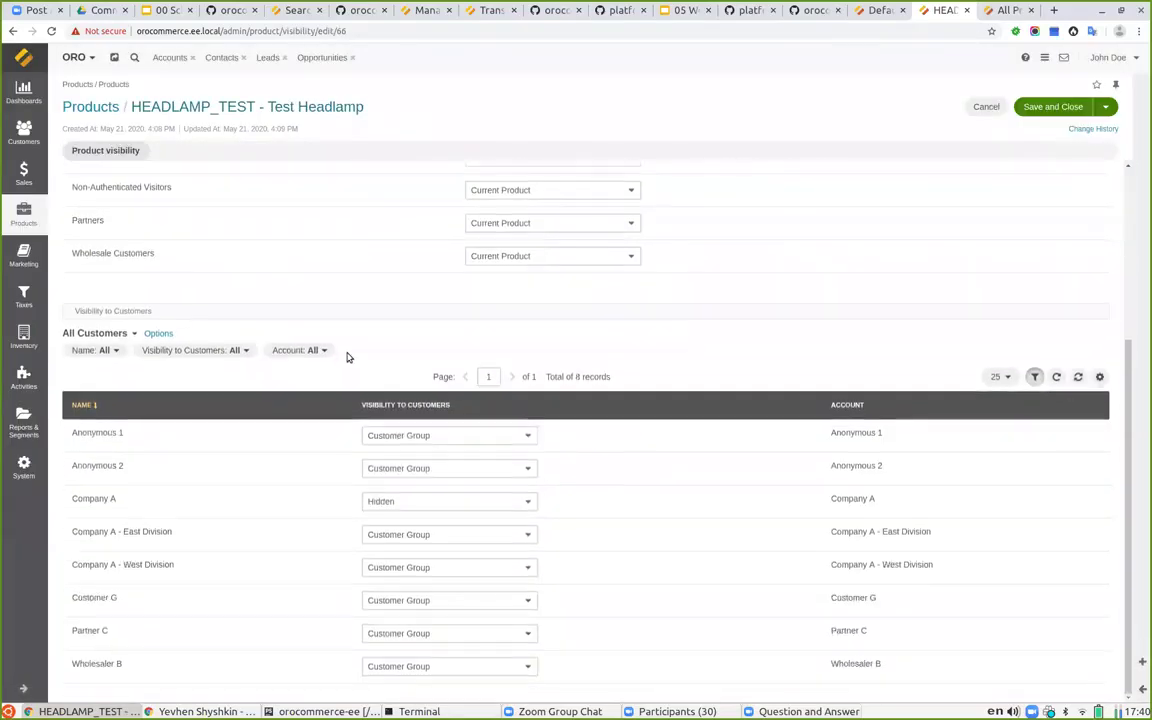
click(388, 501)
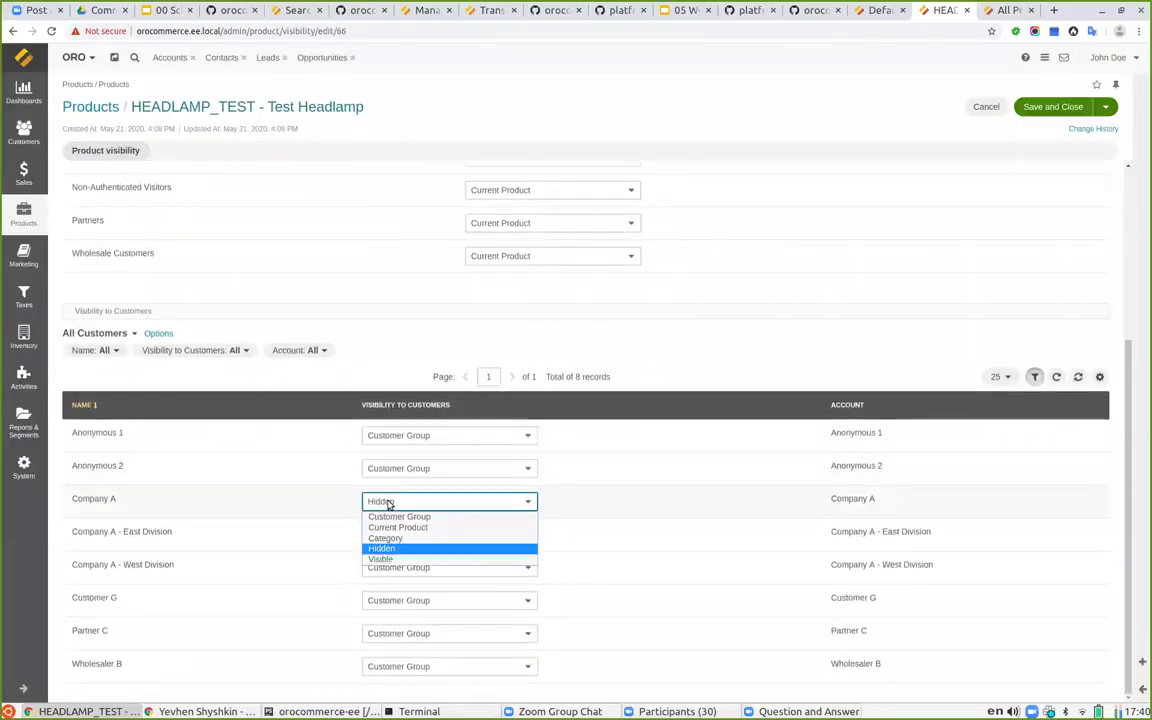
click(410, 559)
click(1050, 106)
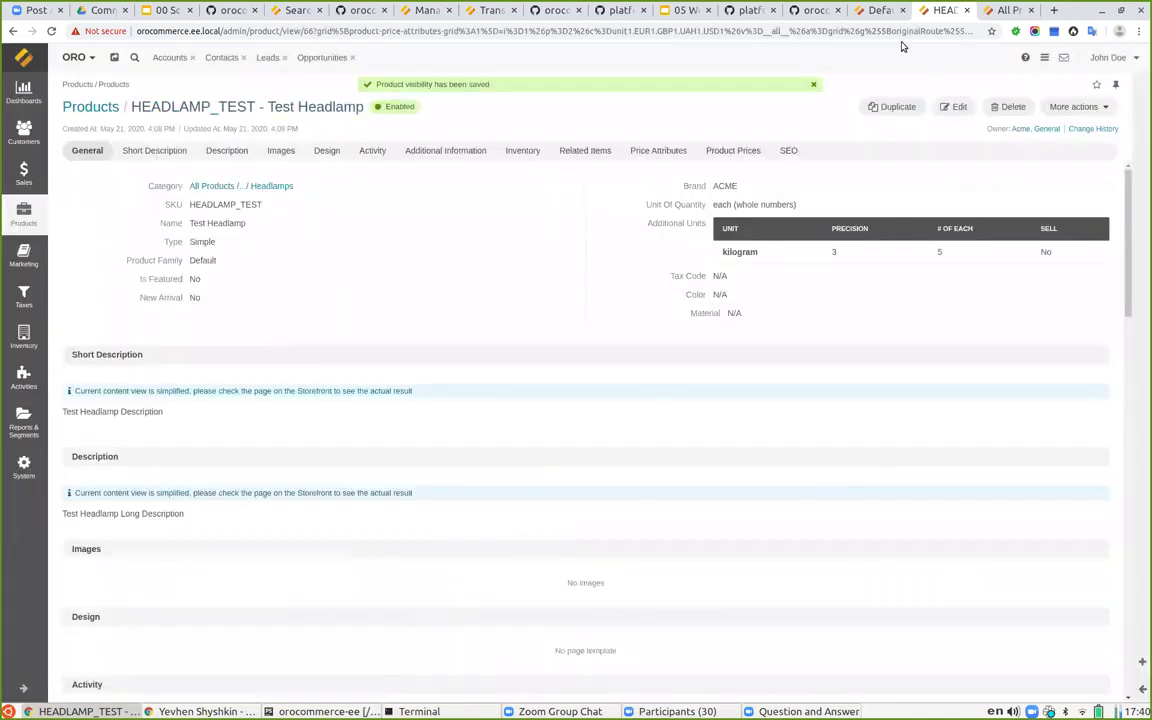
Step: Reload the storefront's Favorite Products listing and check its total record count
click(1003, 10)
click(53, 31)
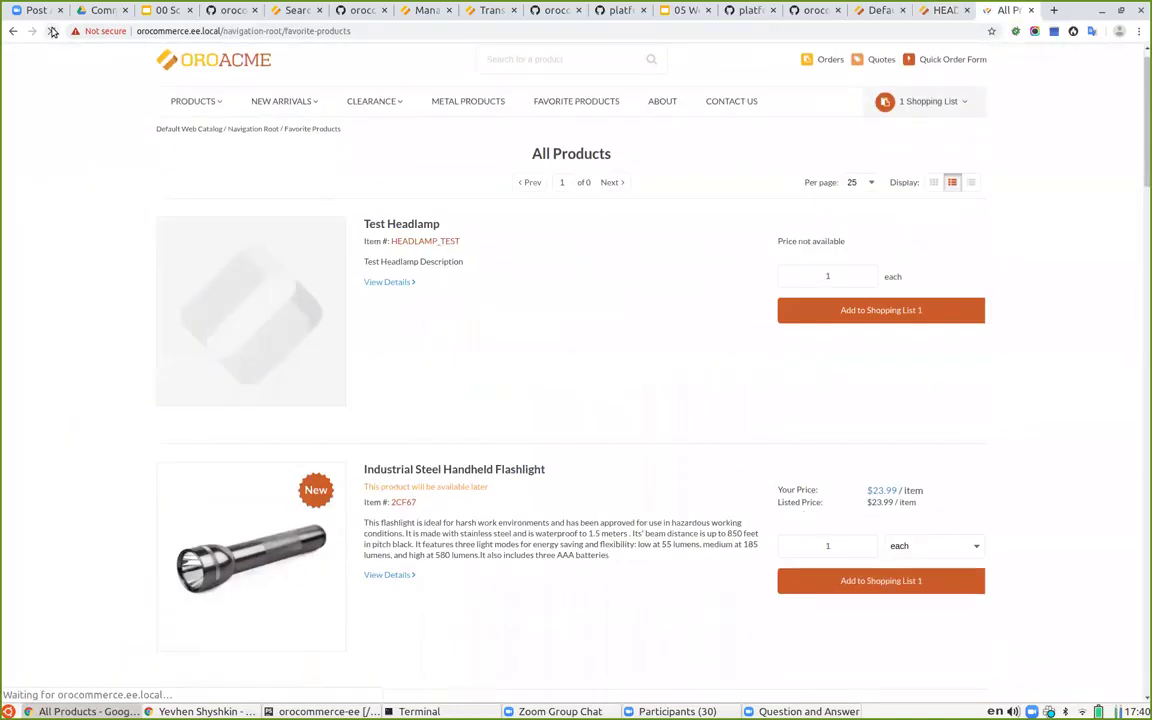
double_click(386, 208)
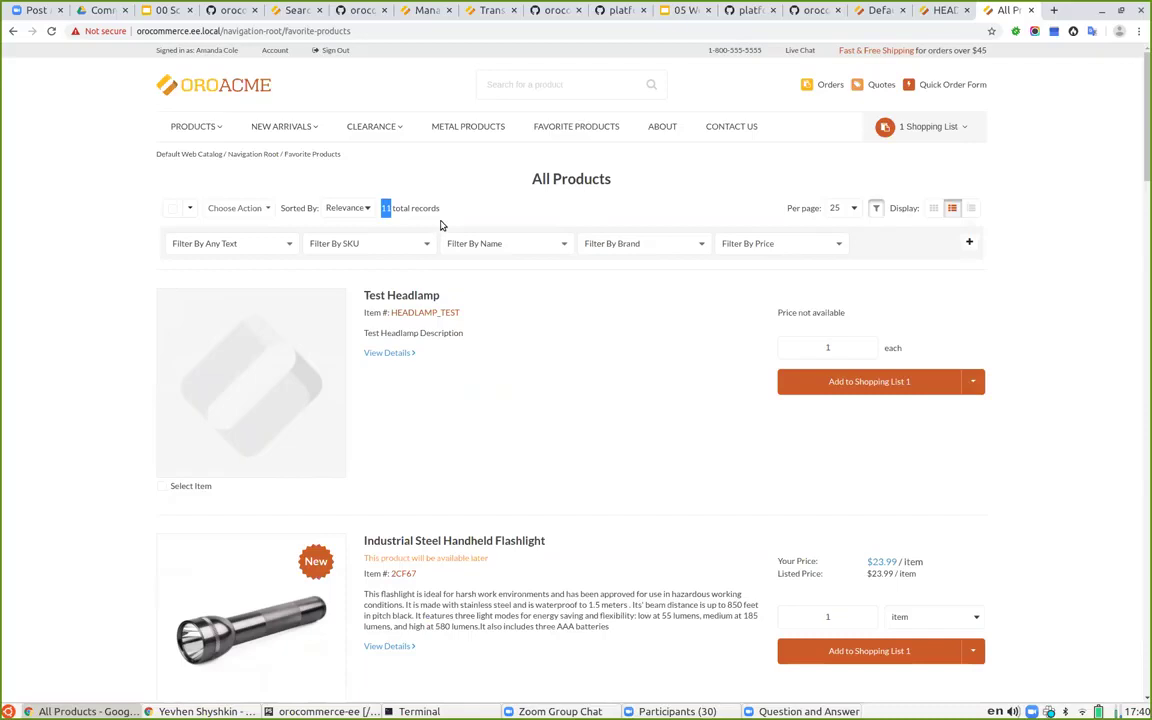
Step: Switch to the Web Catalogs presentation in Google Slides, present it up to the Category variant slide, and exit the slideshow
click(692, 10)
click(963, 67)
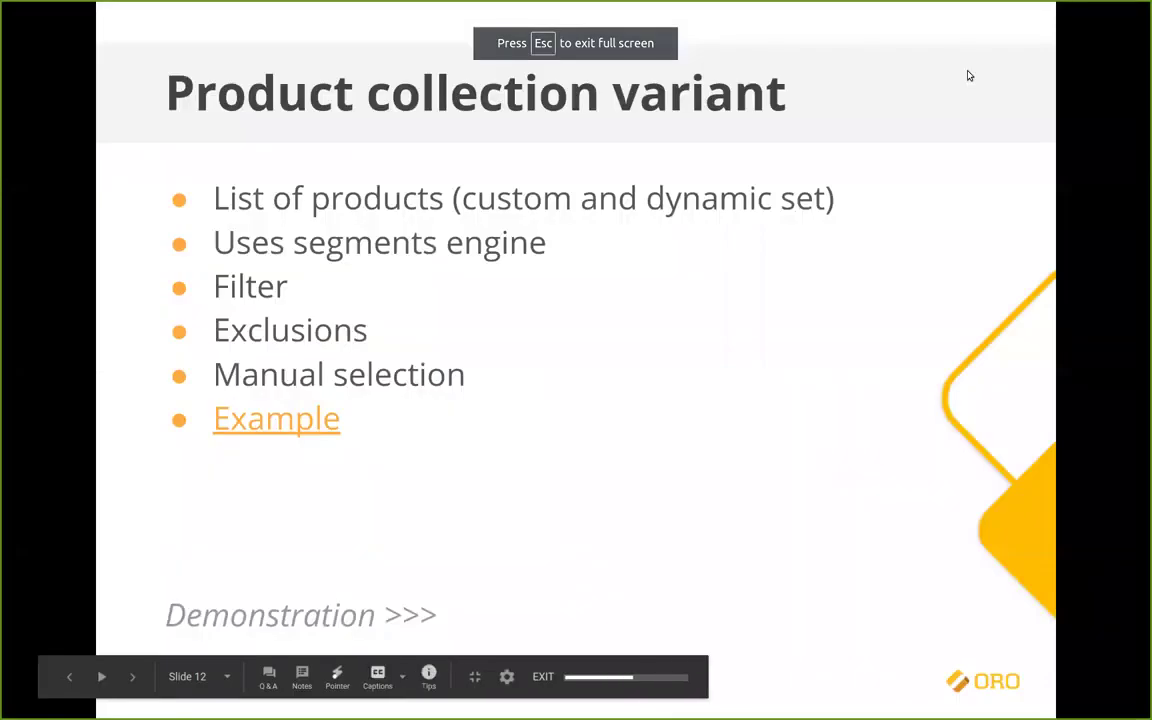
key(Right)
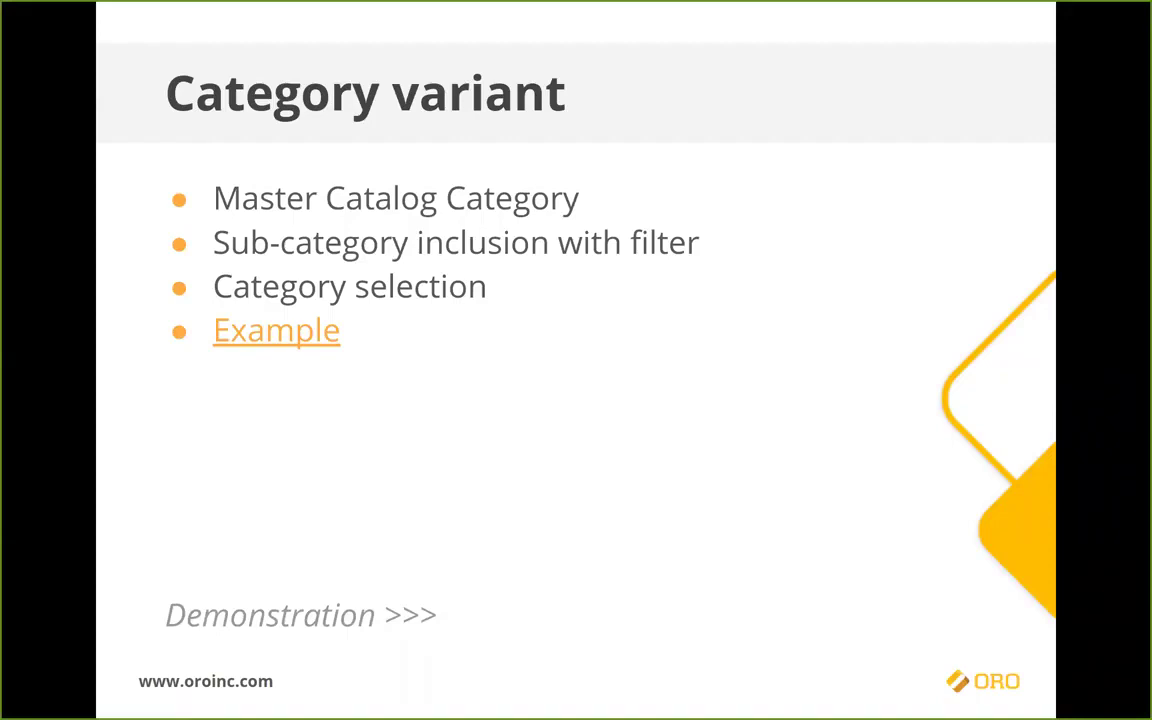
key(Escape)
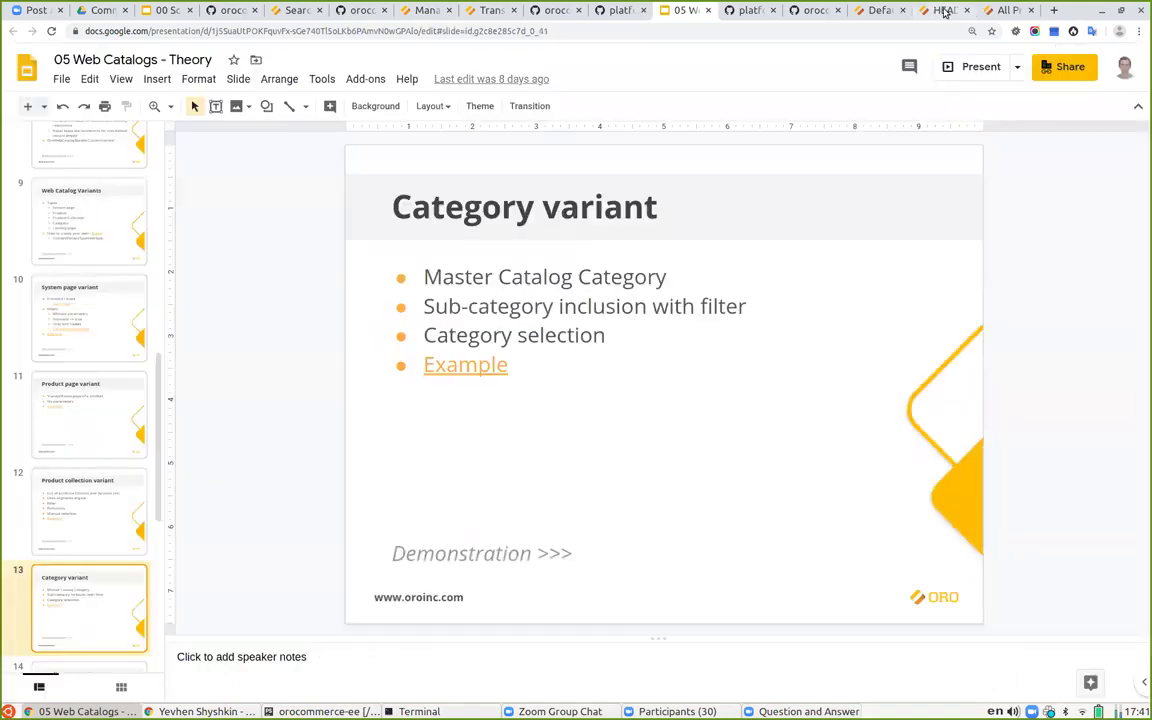
Step: Return to the Favorite Products node in the back office and replace its Product Collection content variant with a Category variant
click(944, 12)
click(988, 12)
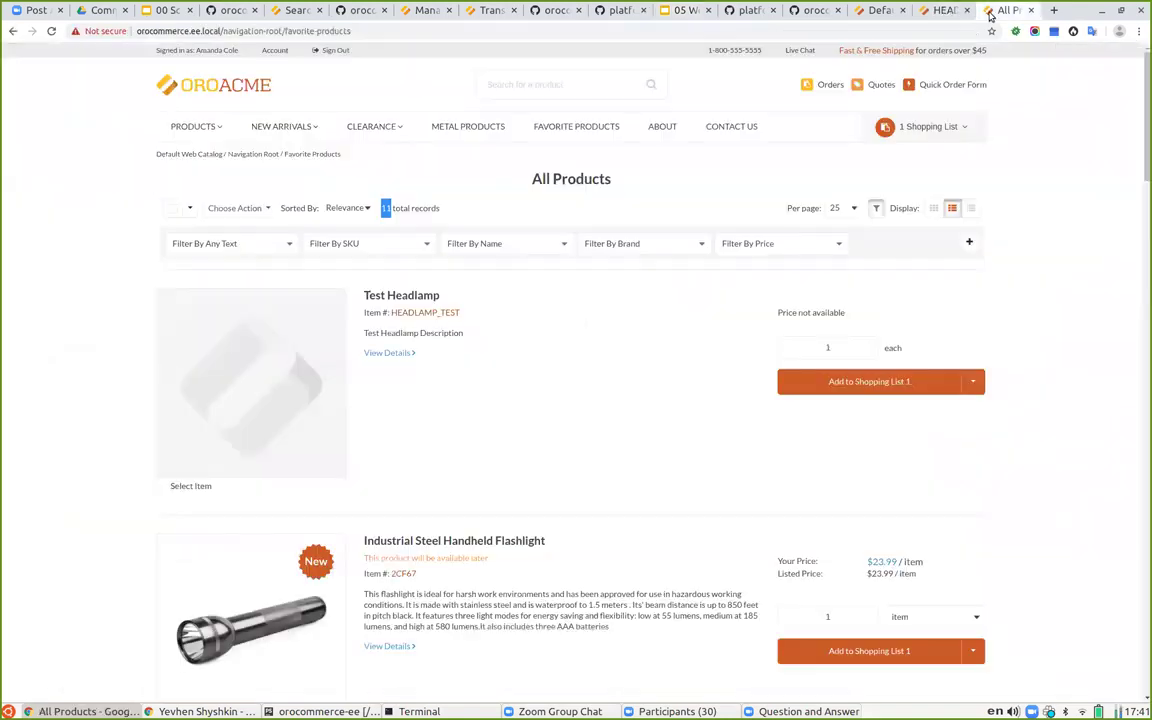
click(884, 10)
scroll(1116, 459, down, 3)
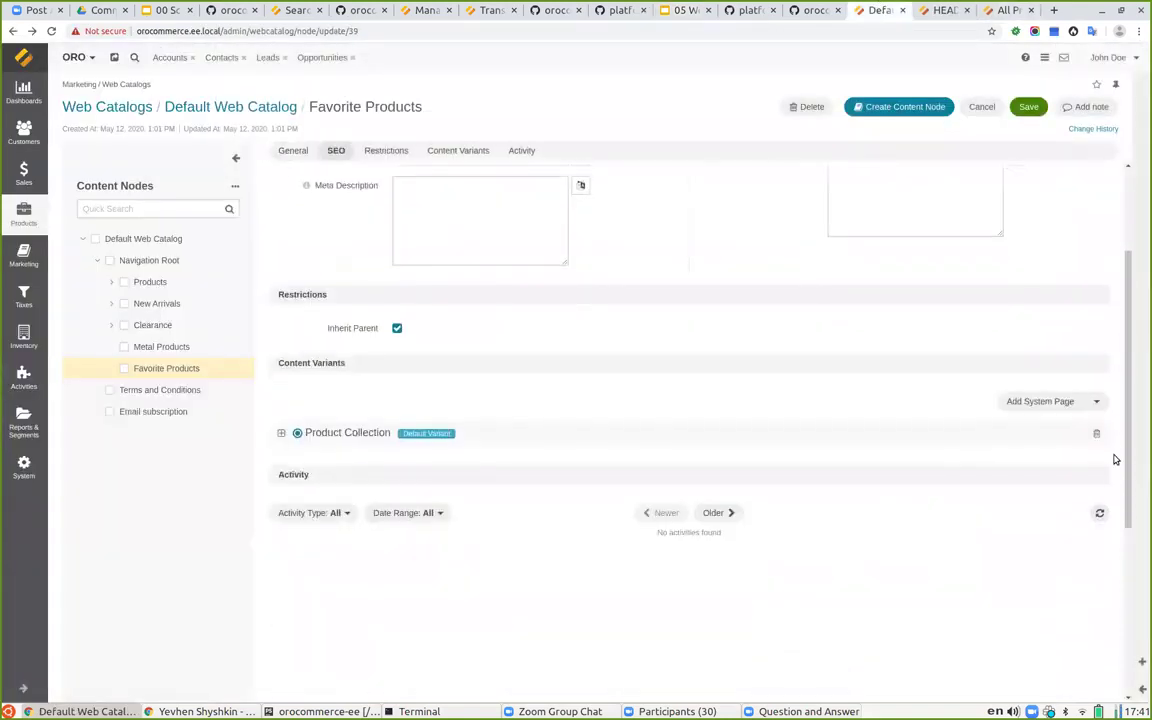
click(1096, 433)
click(1096, 401)
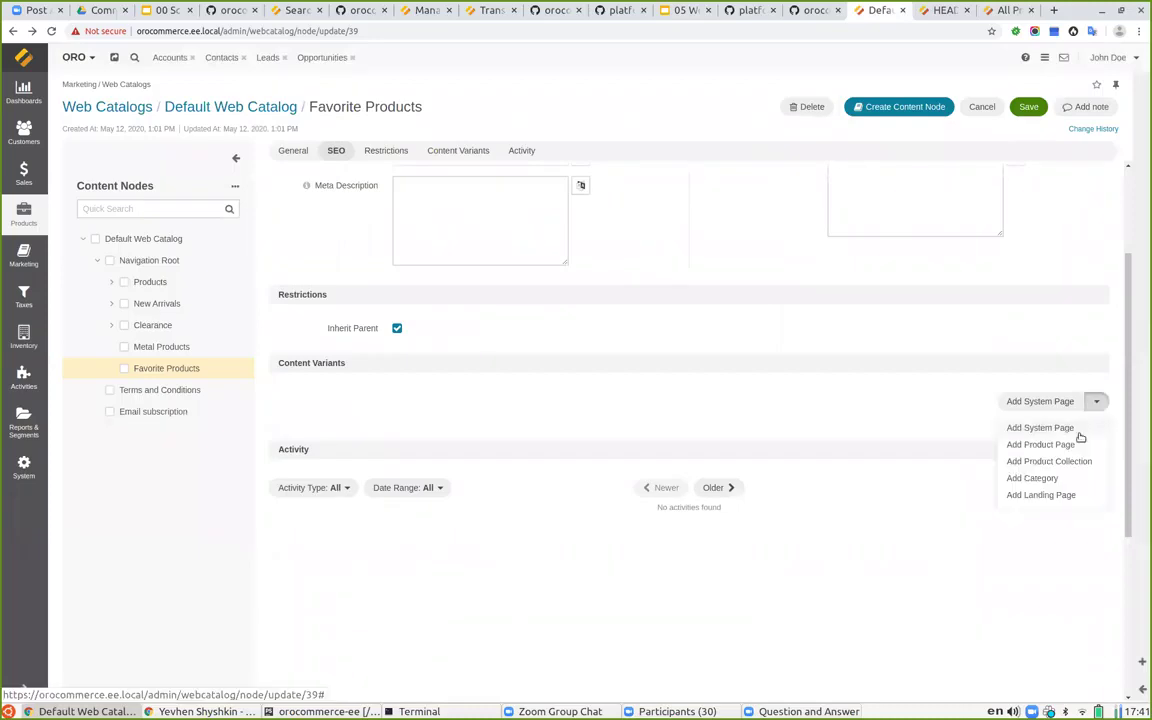
click(1045, 479)
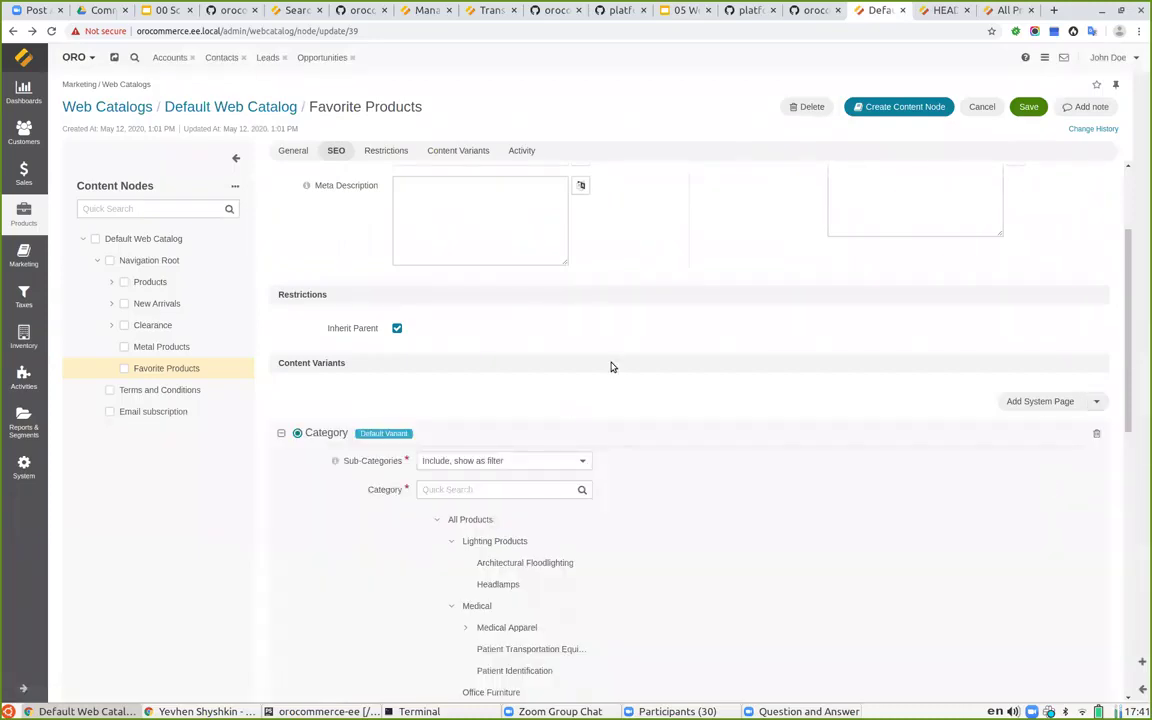
Step: Set the Category variant to Lighting Products with sub-categories as "Include, show as filter", and save the node
scroll(598, 345, down, 2)
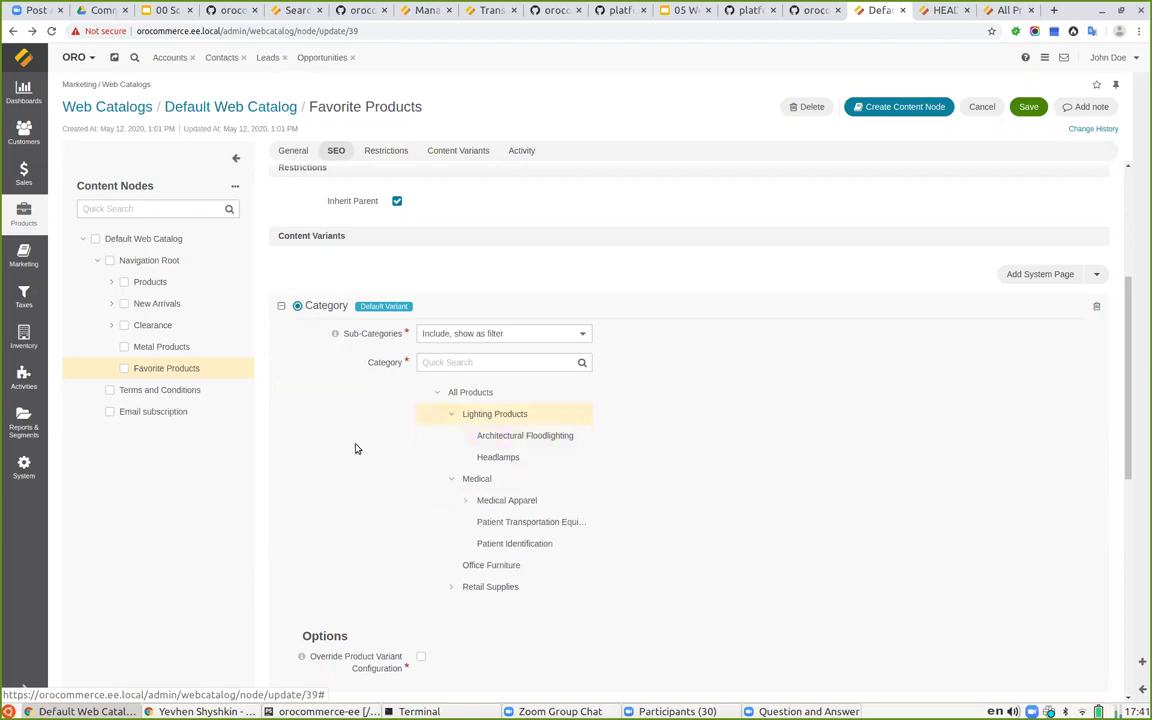
click(462, 336)
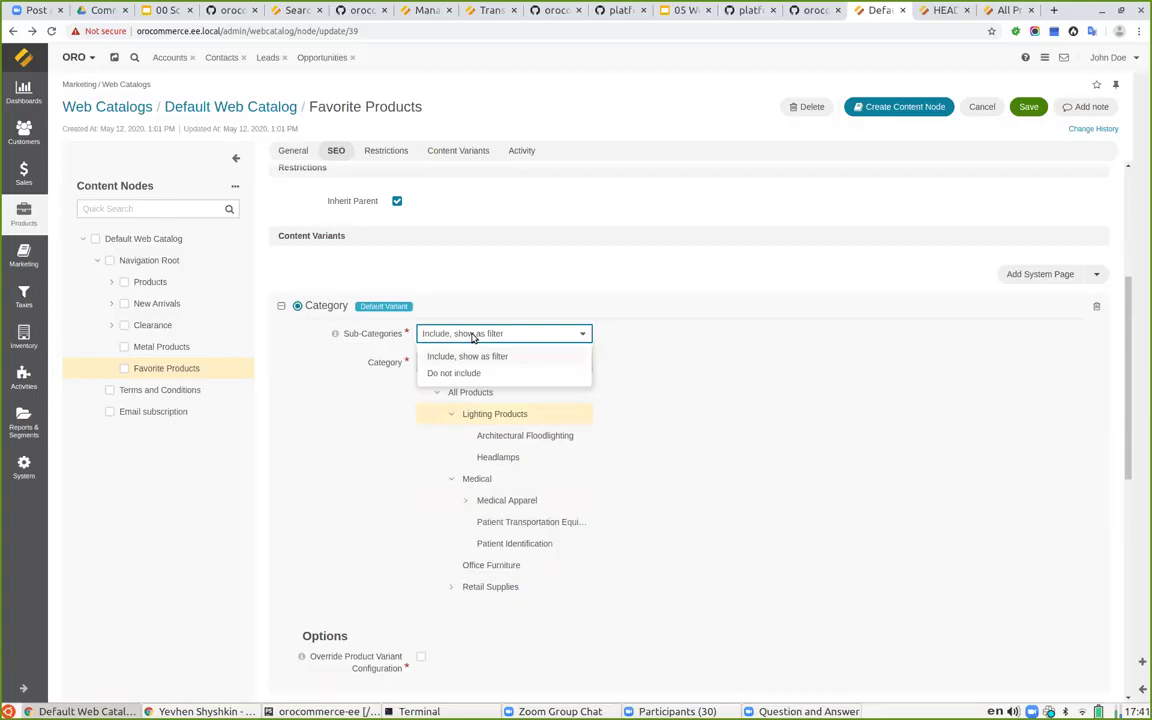
click(474, 336)
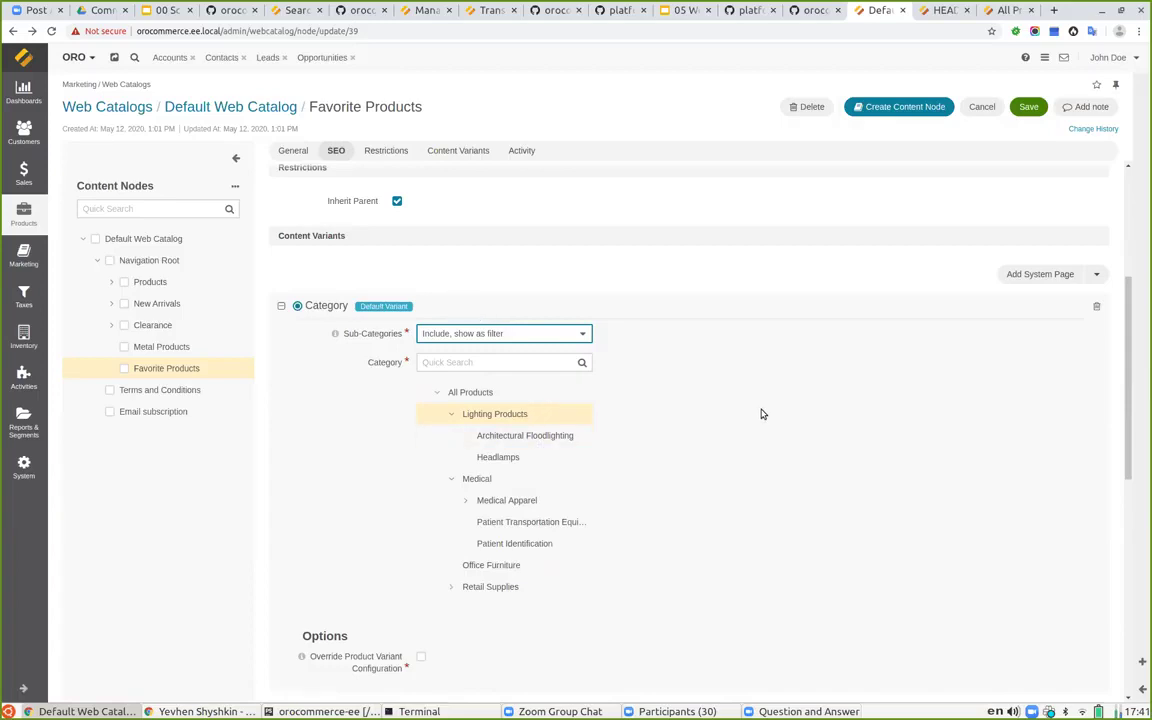
click(480, 335)
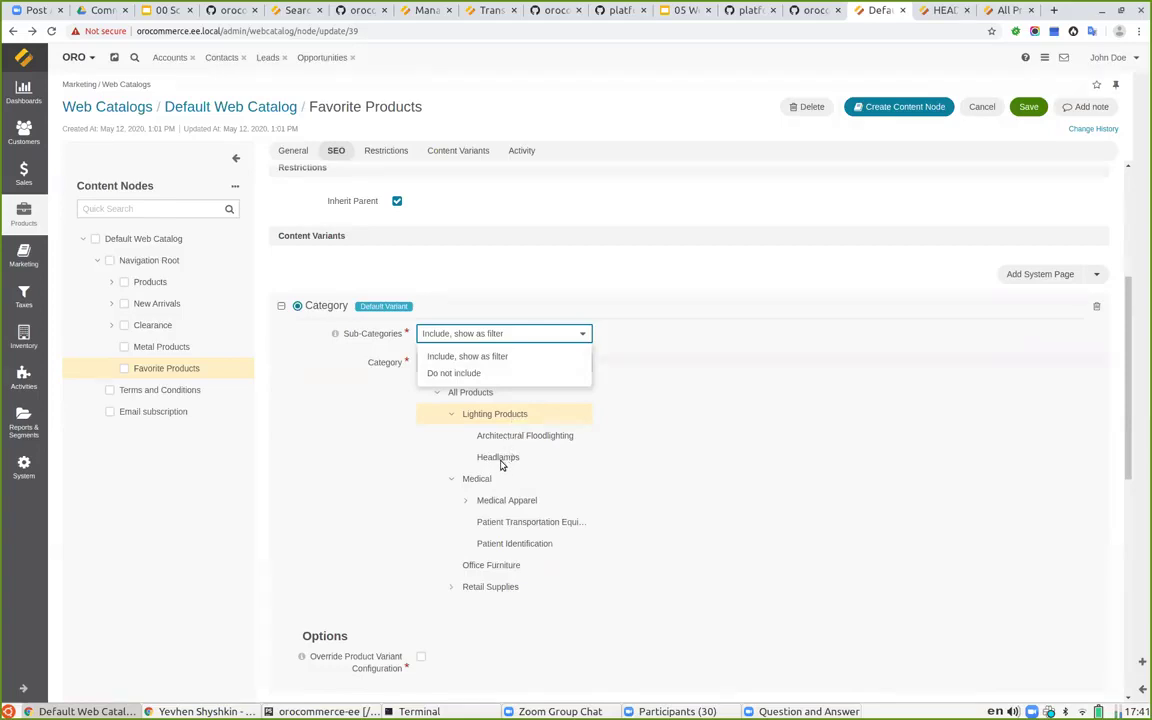
click(468, 356)
scroll(720, 406, down, 3)
scroll(712, 375, up, 2)
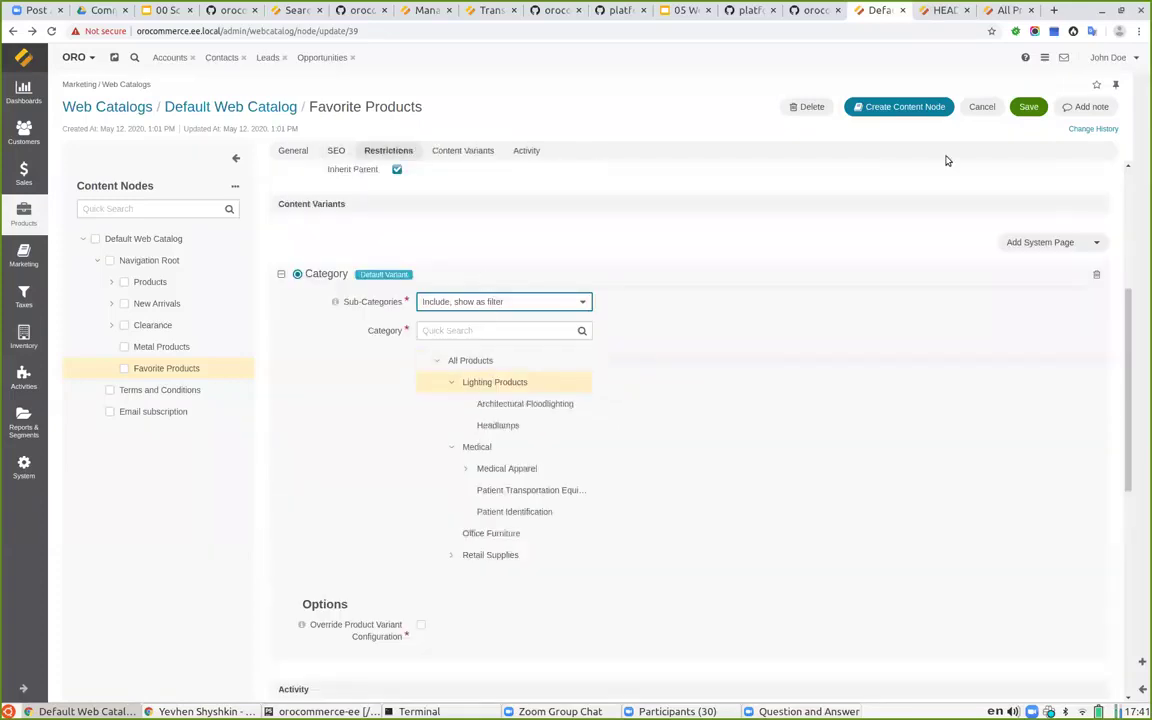
click(1030, 108)
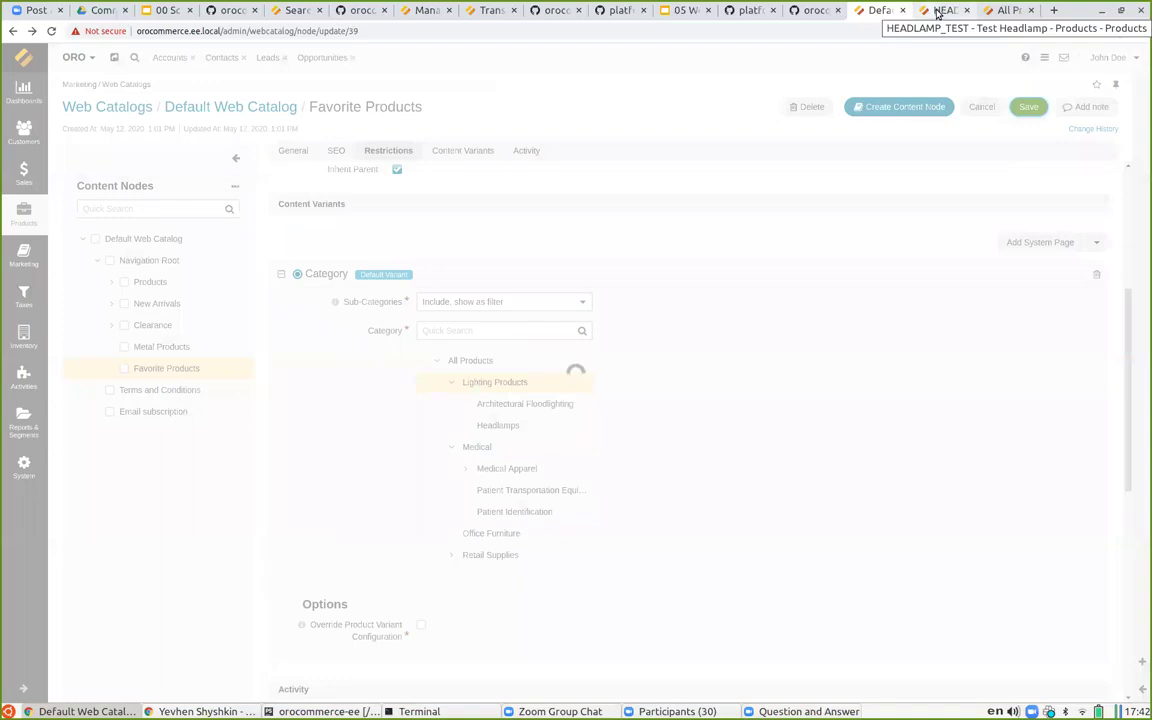
Step: Close the HEADLAMP_TEST product tab and open Metal Products on the storefront
click(935, 11)
click(966, 10)
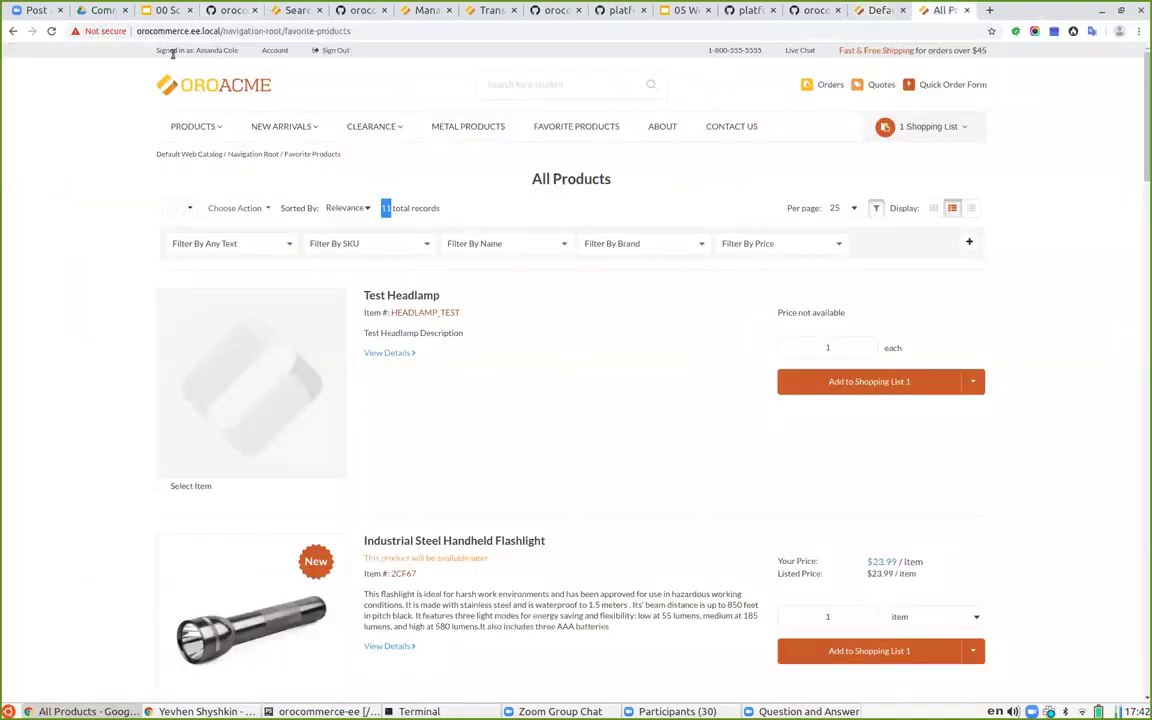
click(458, 126)
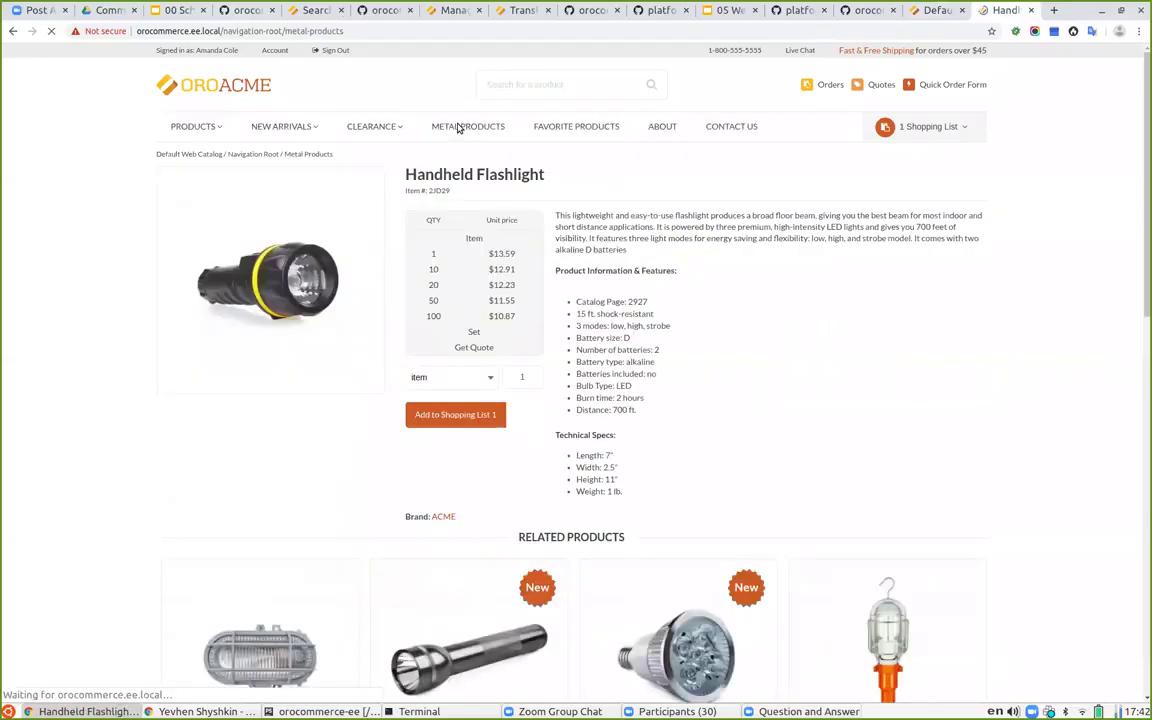
Step: Check the saved content variant of the Favorite Products node and open Favorite Products on the storefront
click(934, 11)
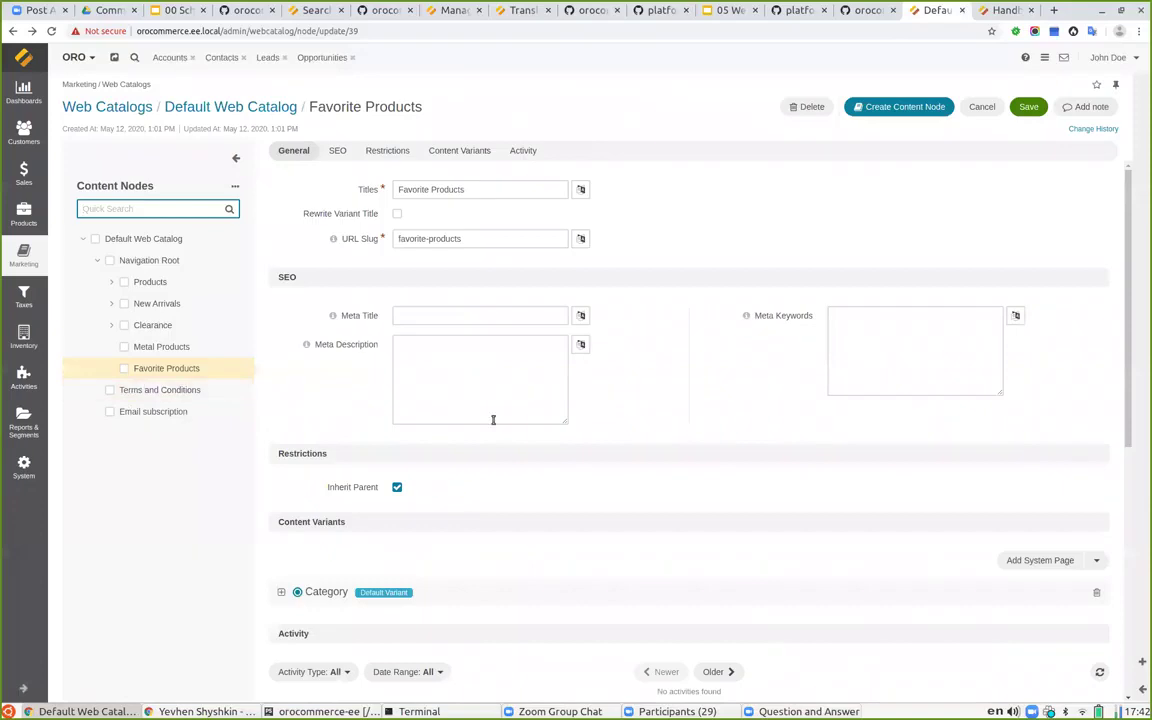
scroll(494, 419, down, 4)
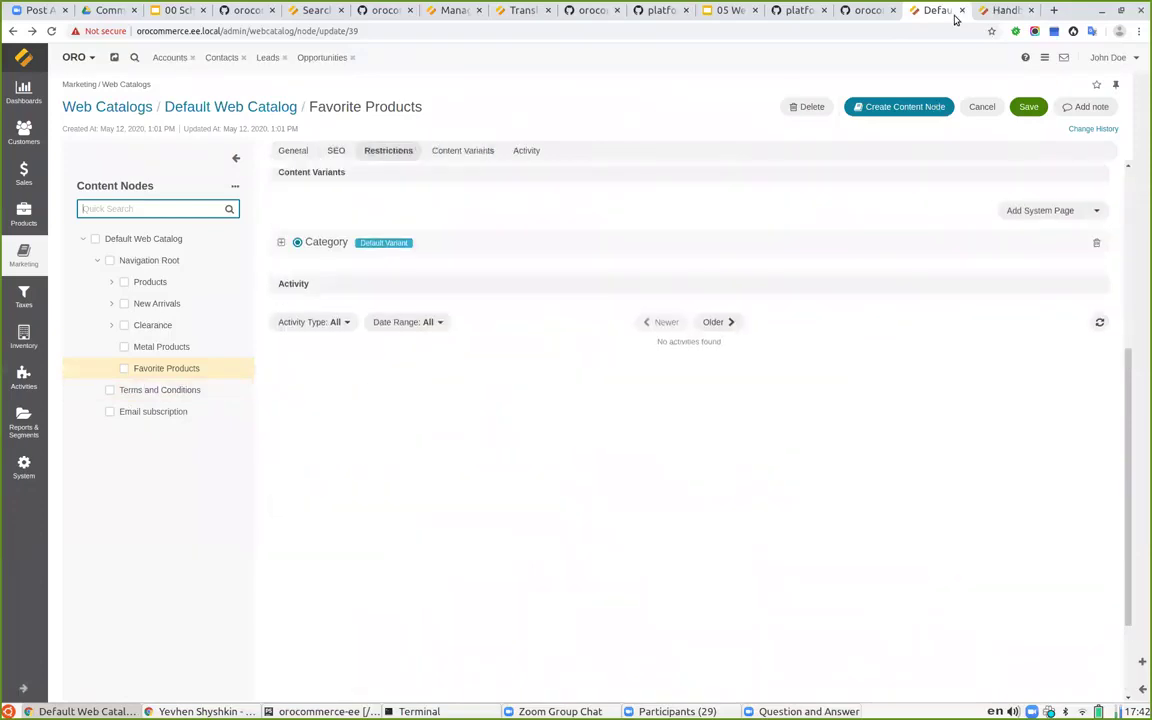
click(1003, 10)
click(560, 133)
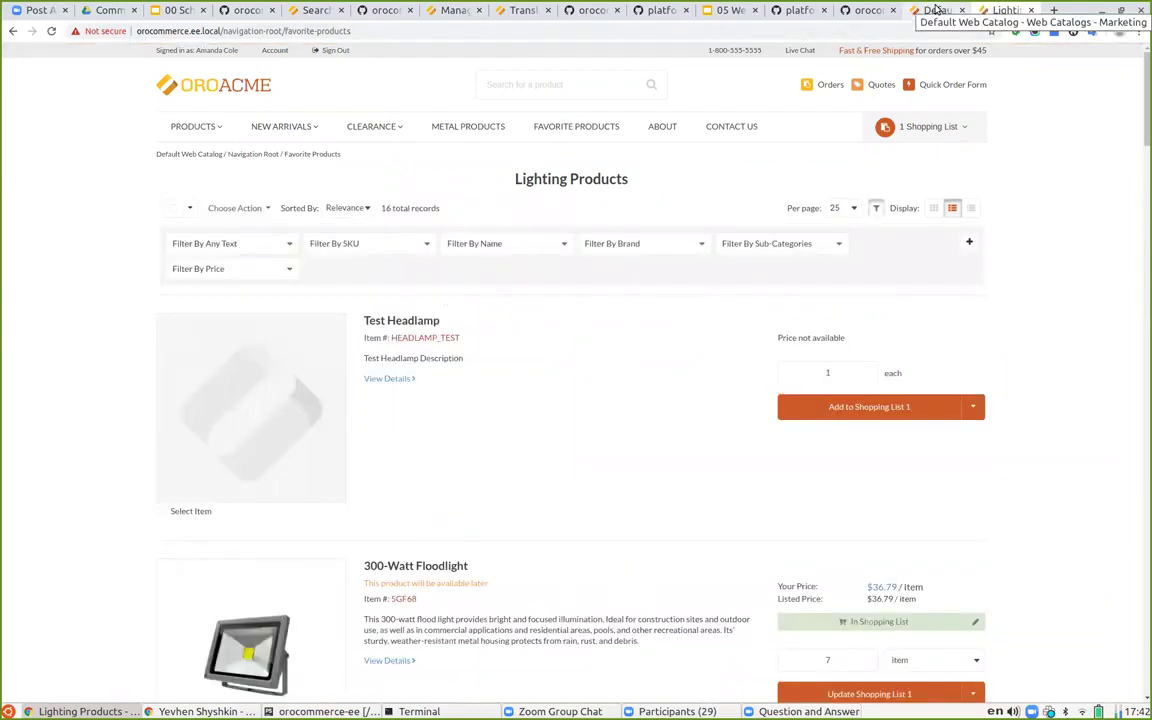
Step: Filter the Lighting Products listing by the Architectural Floodlighting and Headlamps sub-categories, and clear both filters
click(737, 250)
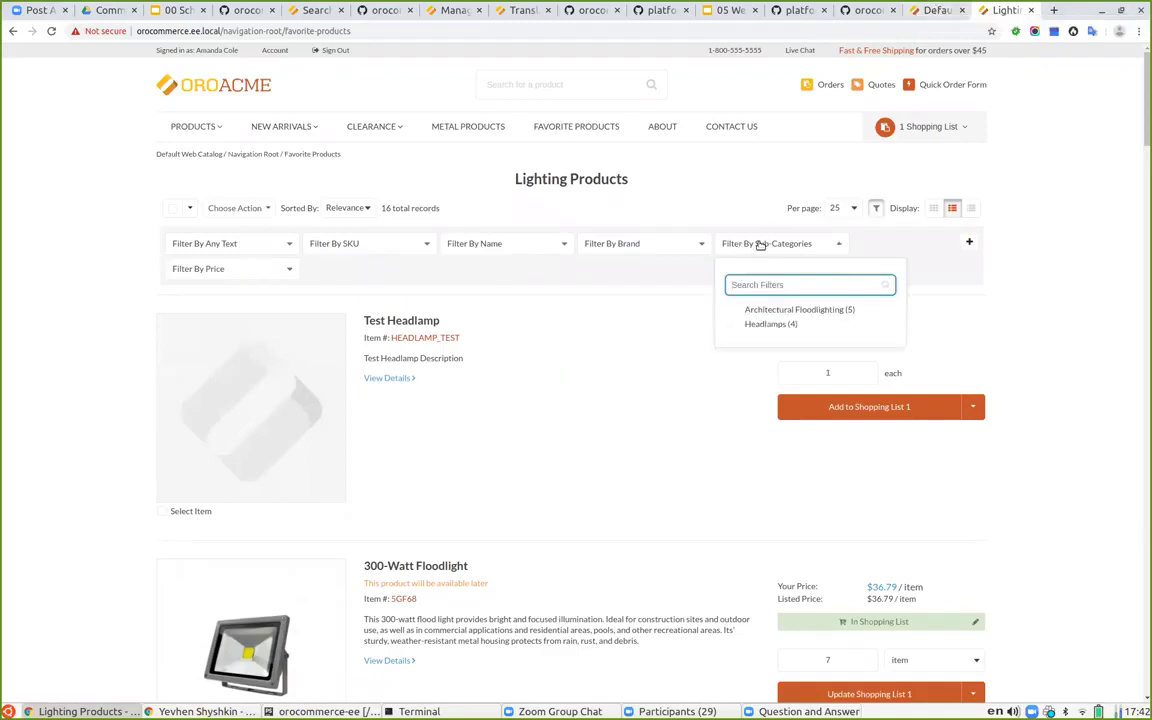
click(752, 310)
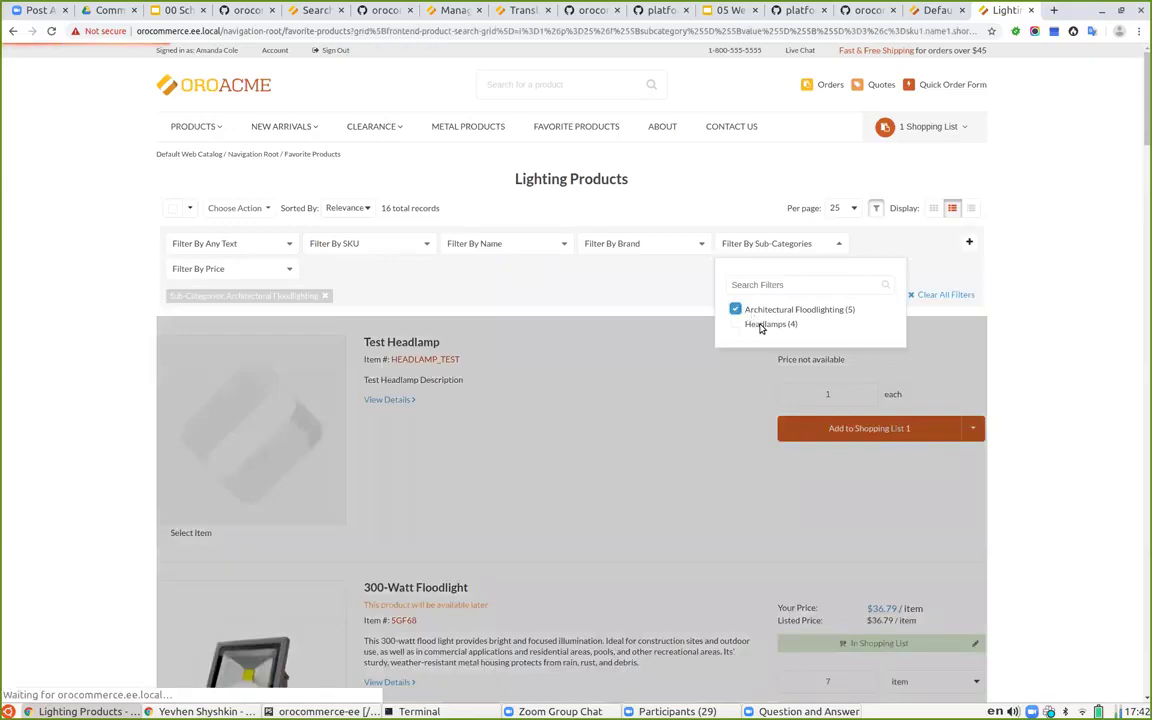
click(745, 325)
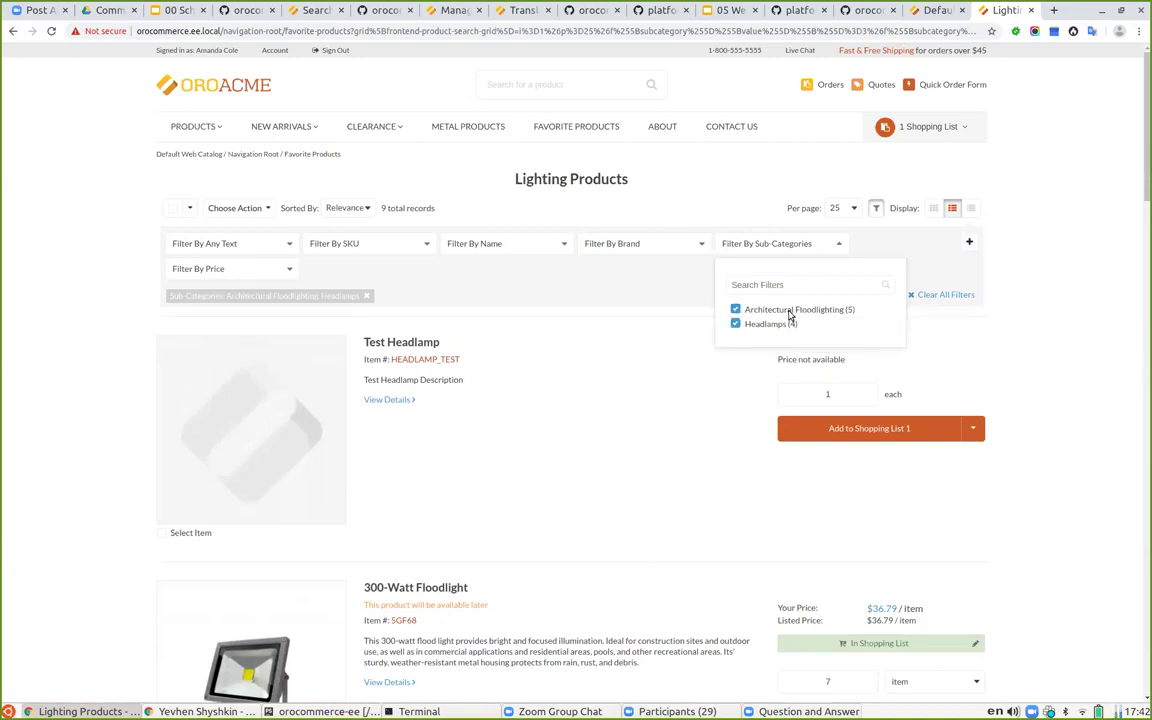
click(789, 312)
click(766, 325)
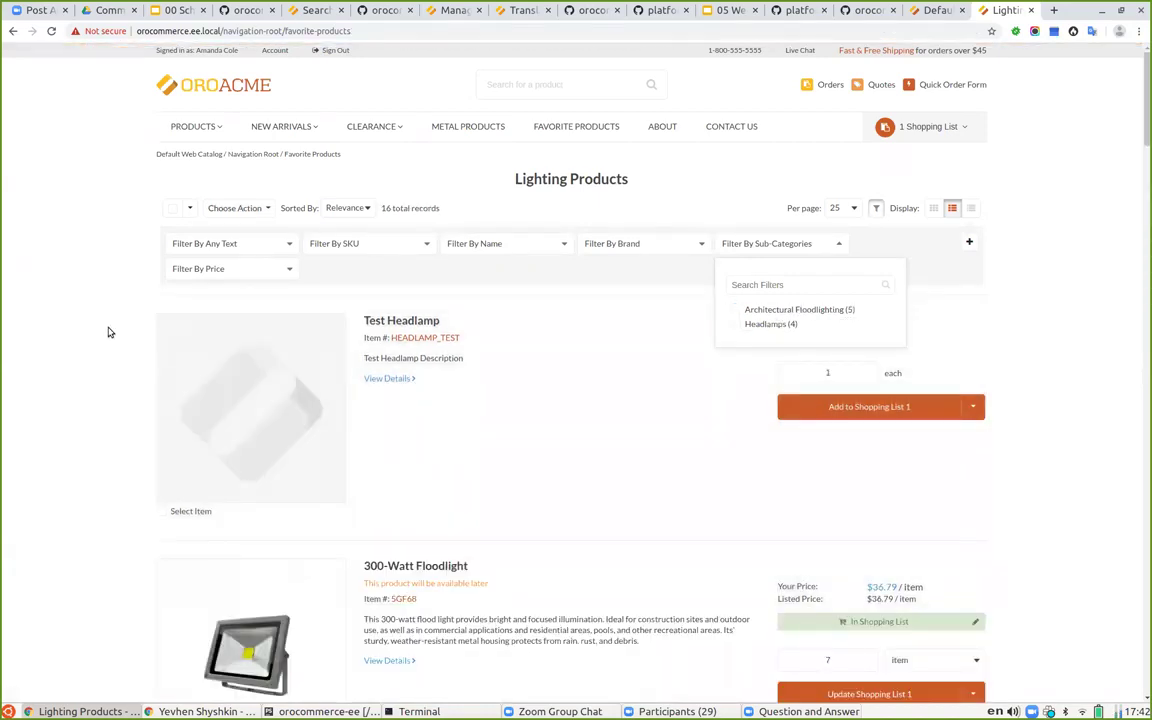
Step: Compare the unfiltered listing's total record count with the product counts in the sub-categories filter
click(378, 166)
double_click(385, 208)
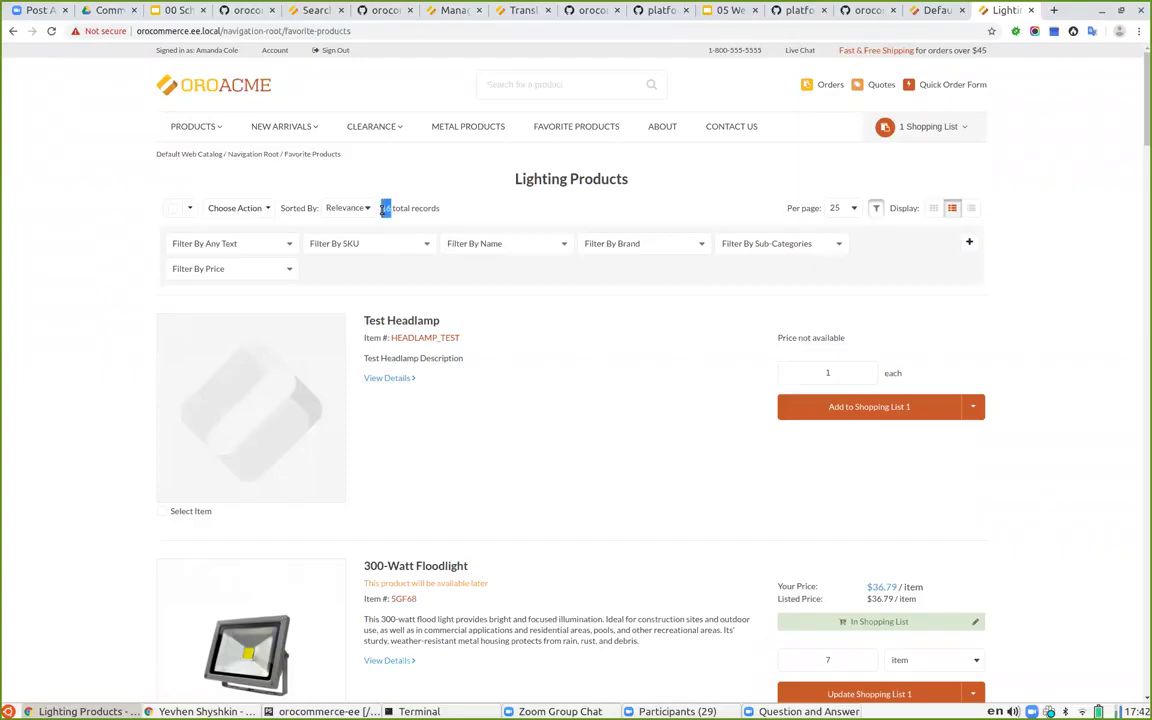
click(480, 212)
click(760, 250)
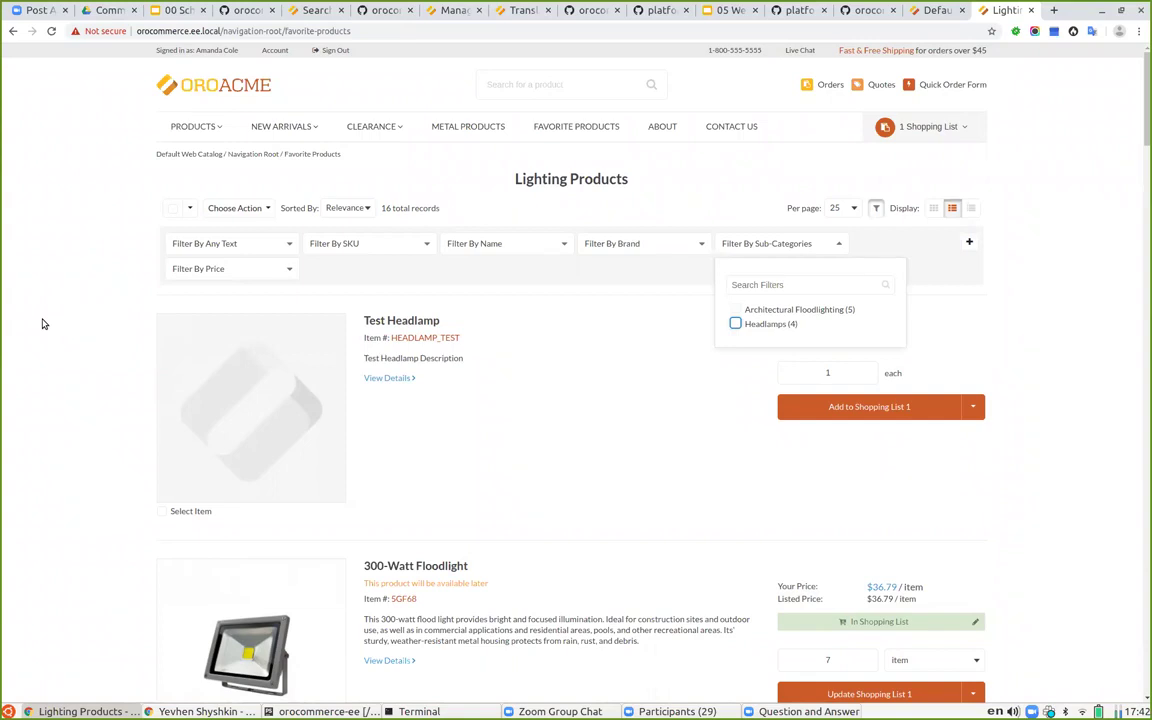
Step: Set the Favorite Products node's Category variant to "Do not include" sub-categories in the Default Web Catalog and save the node
click(930, 9)
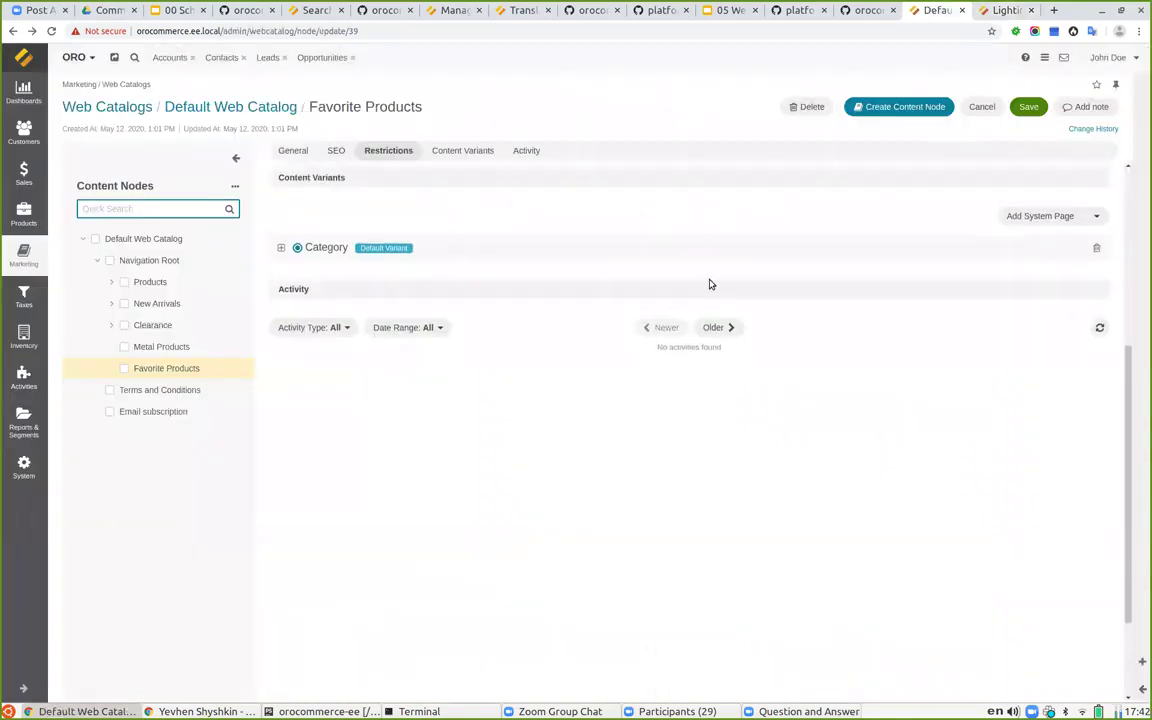
scroll(710, 283, up, 2)
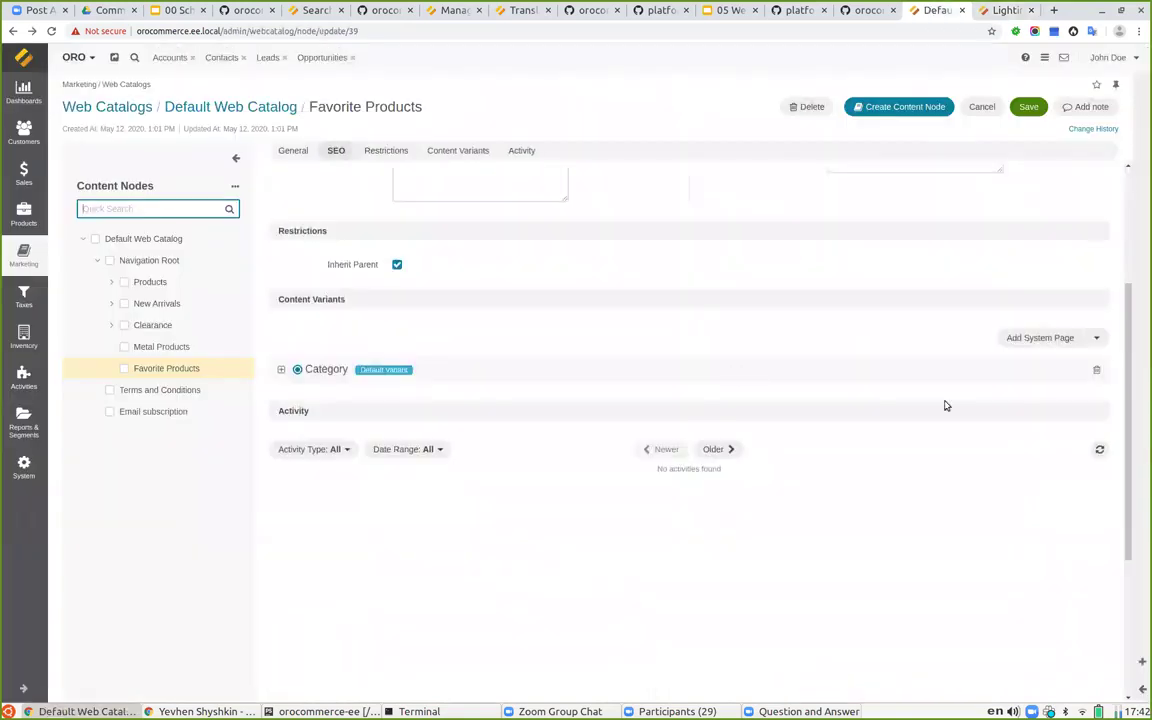
click(281, 369)
click(461, 397)
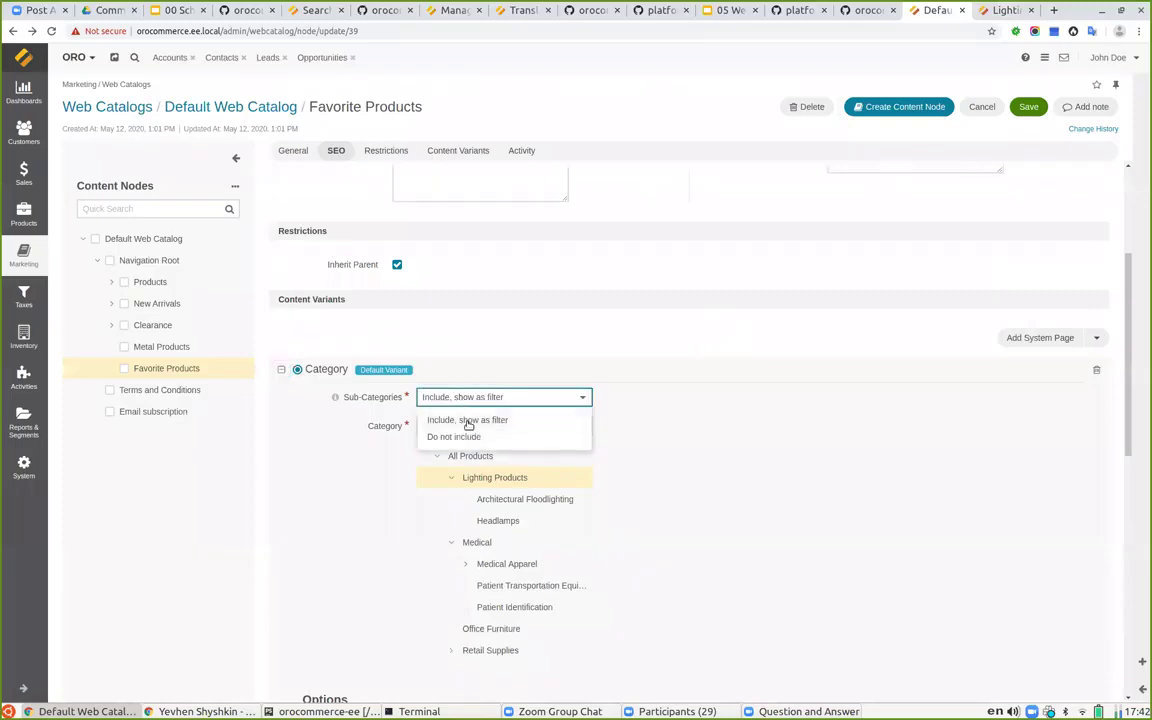
click(468, 436)
click(1023, 108)
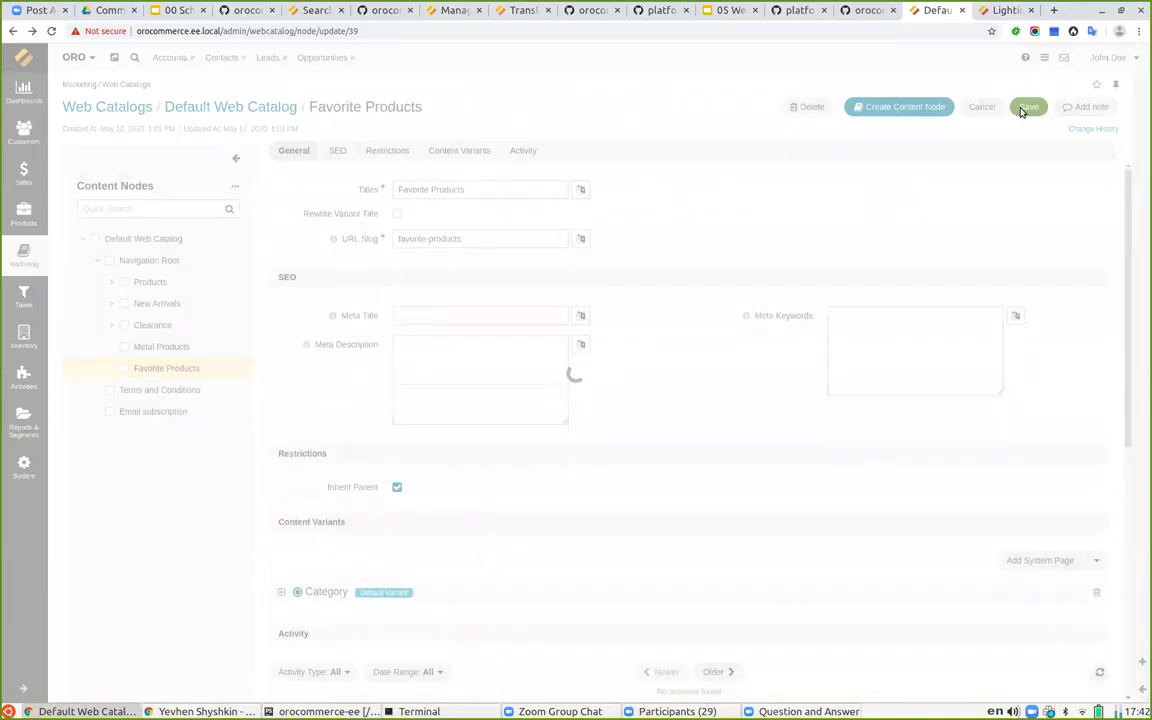
Step: Reload Favorite Products on the storefront and review the saved Category variant's settings in the web catalog node
click(1001, 10)
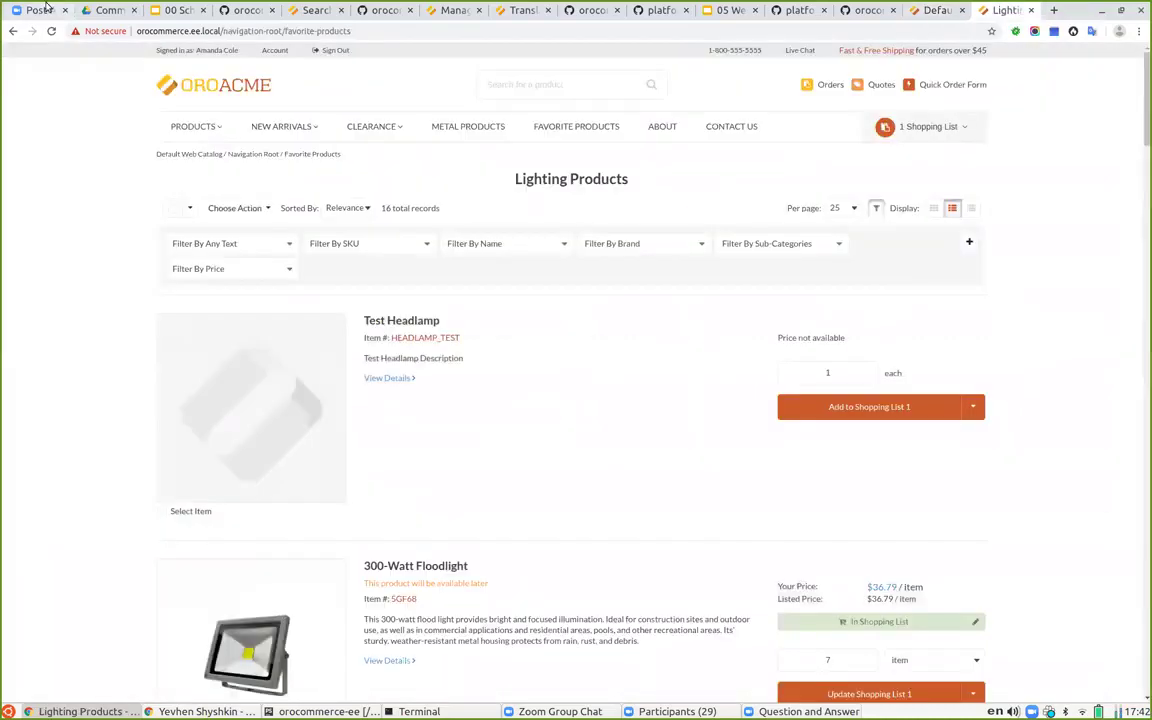
click(51, 32)
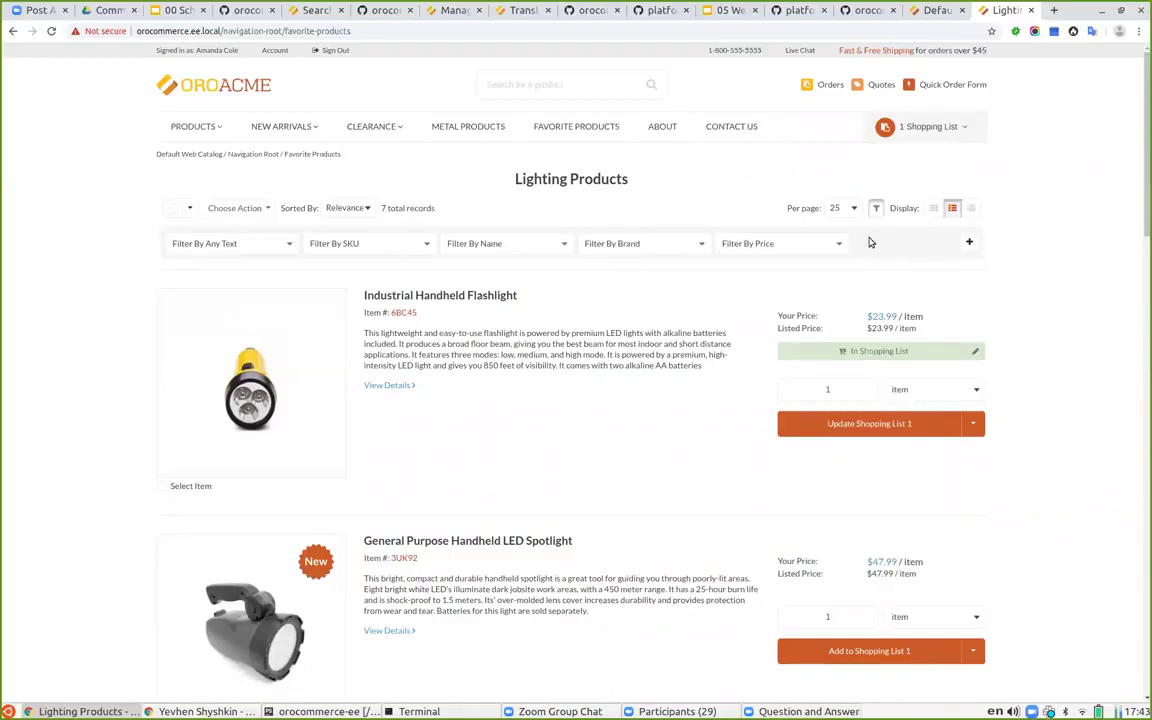
click(932, 11)
scroll(643, 240, down, 3)
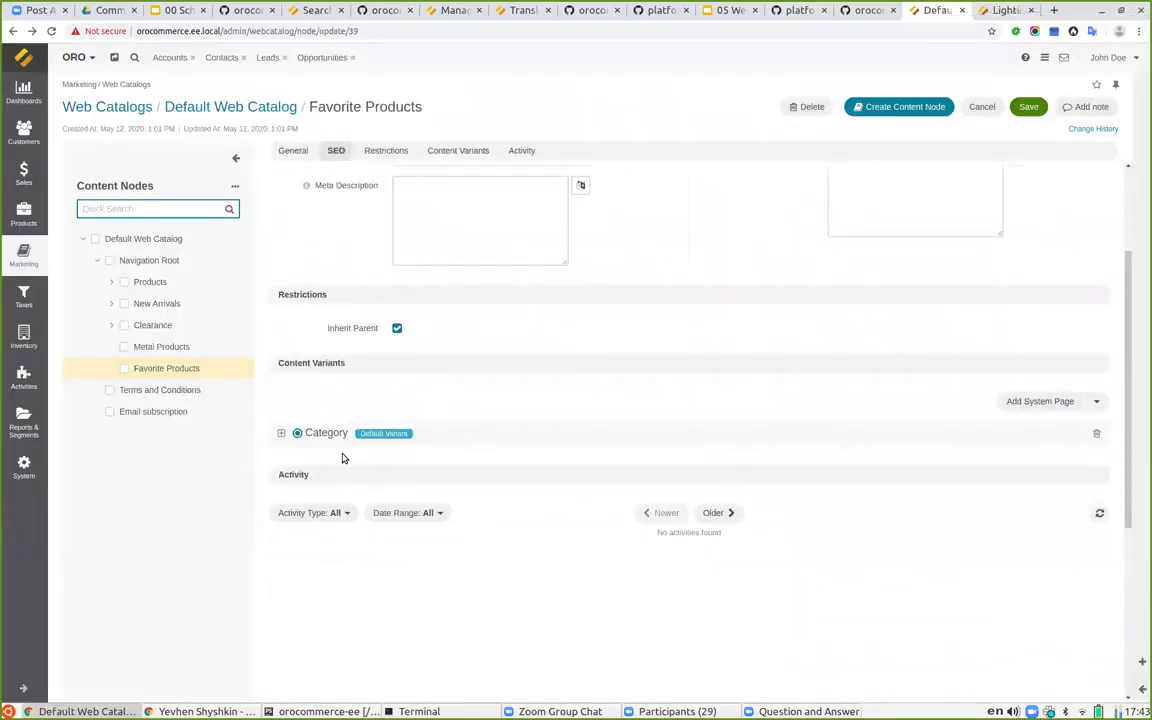
click(283, 432)
scroll(450, 450, down, 1)
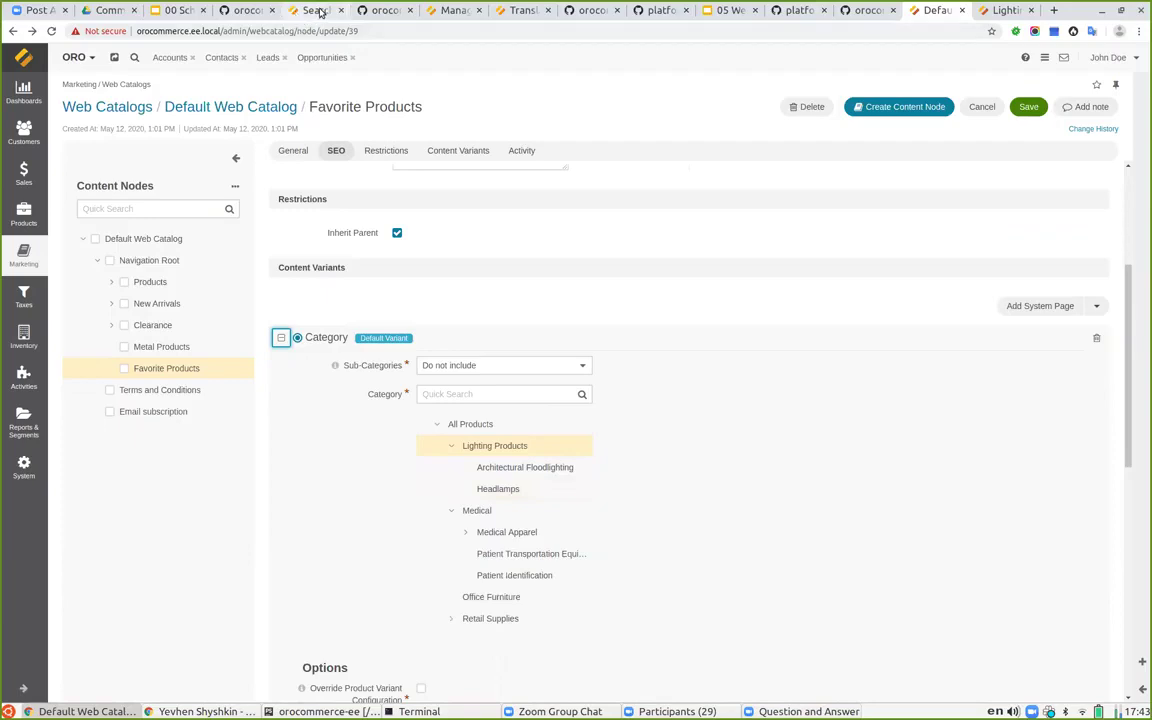
Step: Switch to the "05 Web Catalogs - Theory" slides and present the Landing Page variant slide, then exit the presentation
click(727, 10)
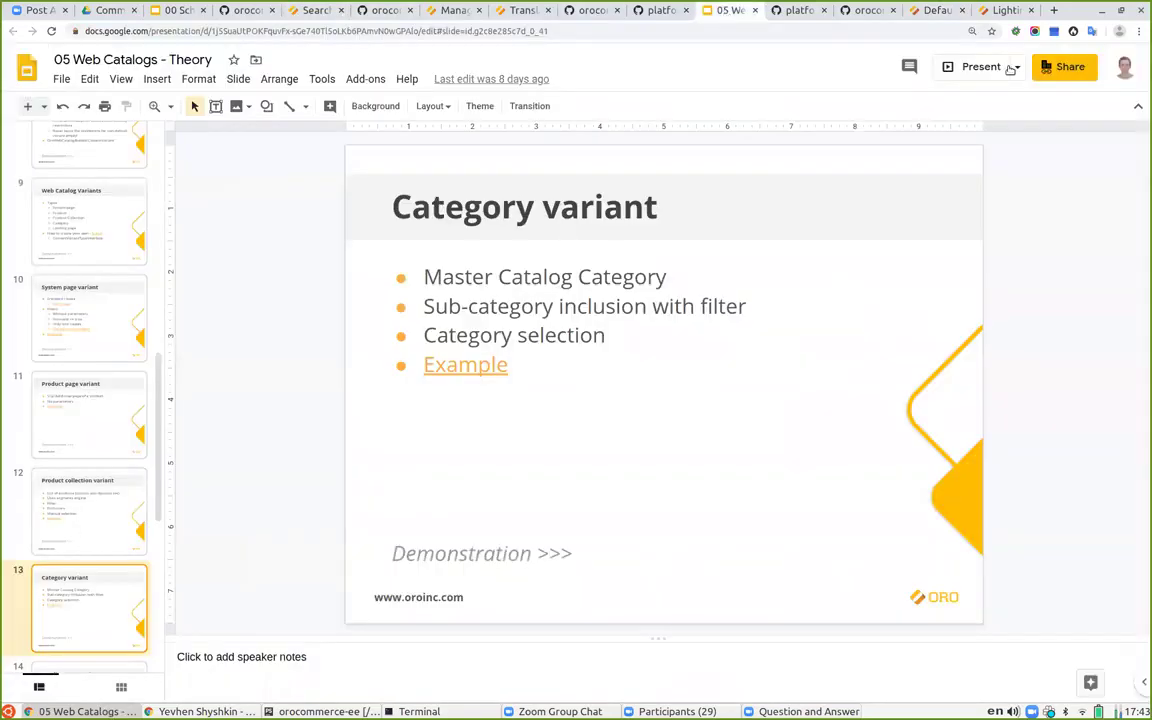
click(975, 66)
key(Right)
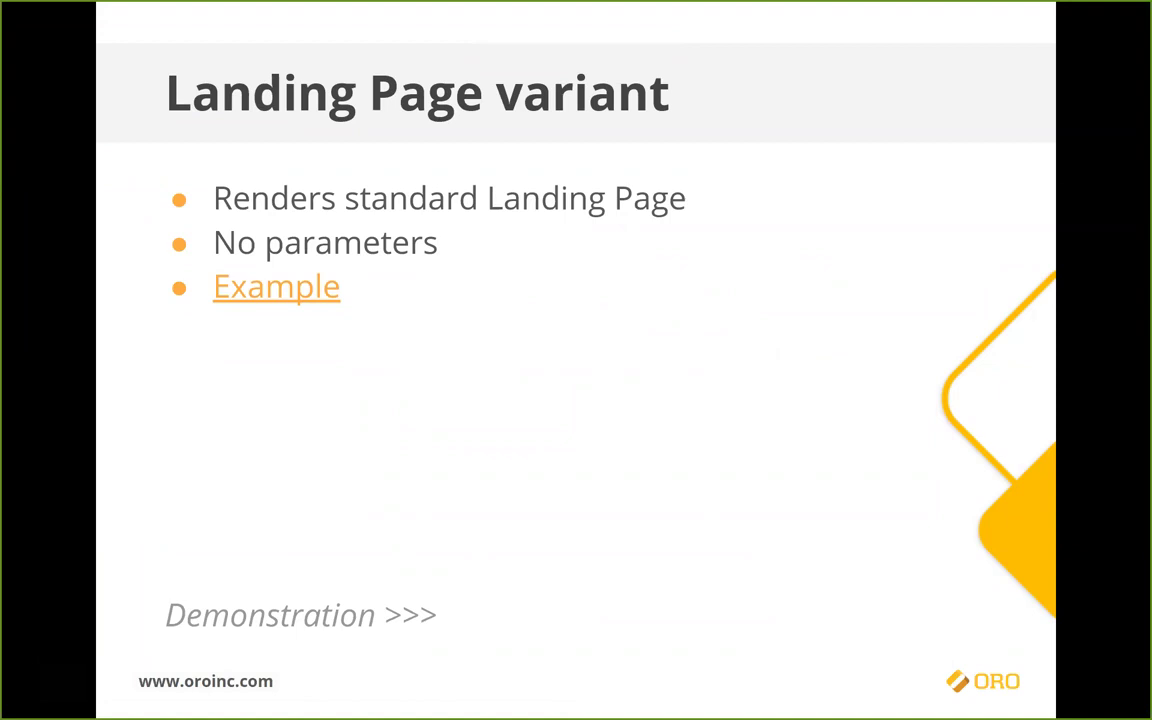
key(Escape)
Step: Replace the Category content variant of the Favorite Products node with a Landing Page variant
click(920, 10)
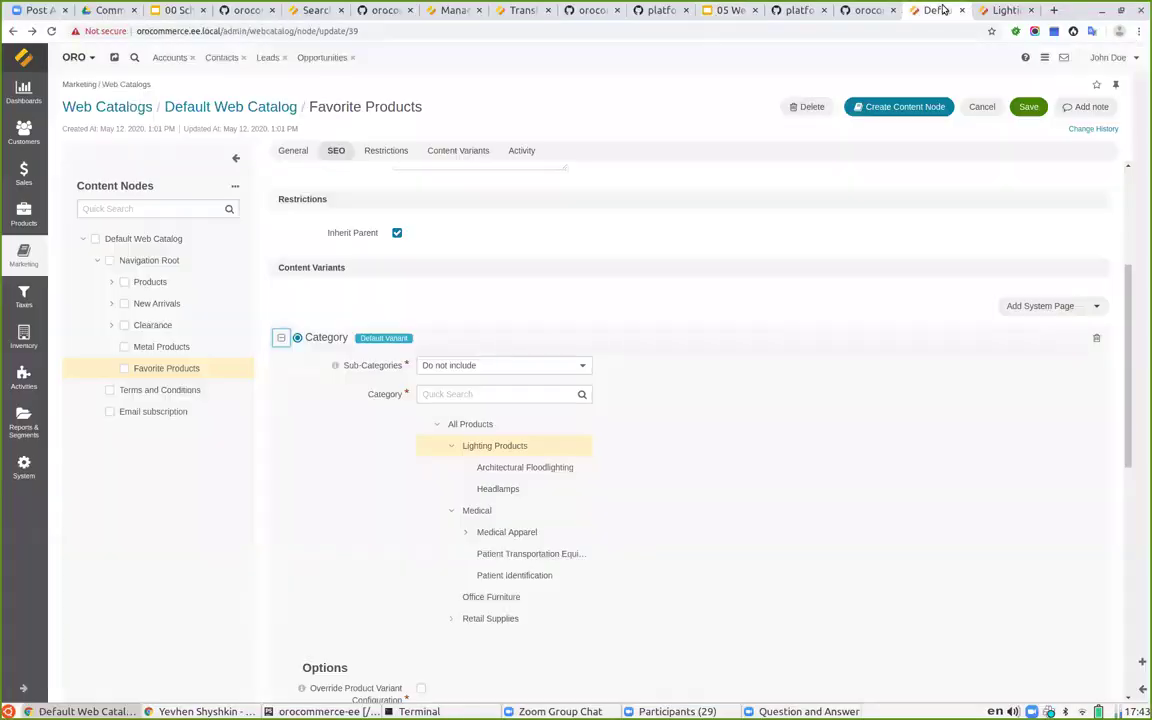
click(1096, 339)
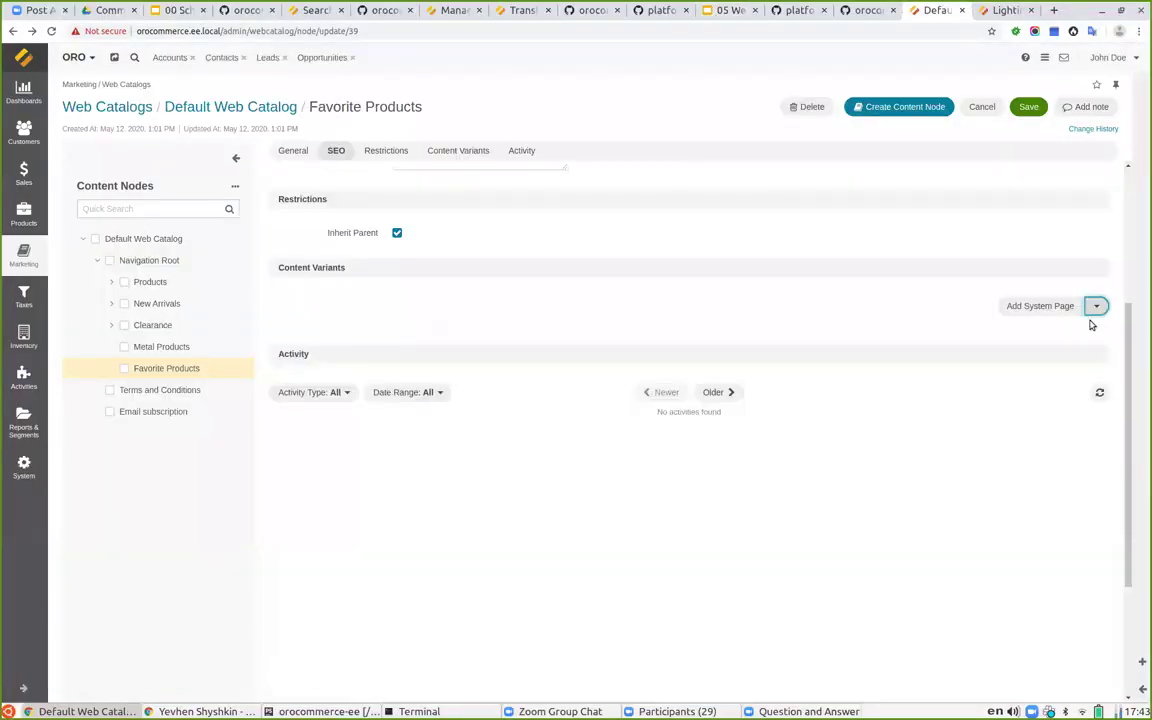
click(1095, 307)
click(1067, 399)
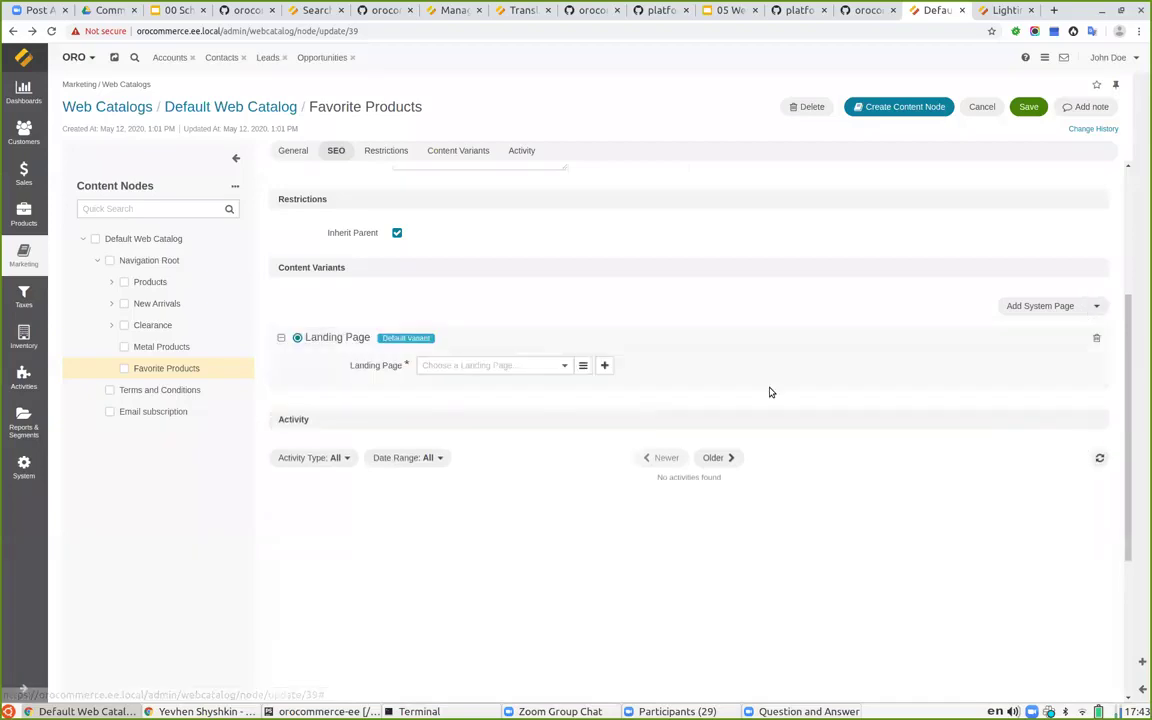
Step: Choose "Ergo, inquit, tibi Q." as the variant's landing page and save the Favorite Products node
click(515, 372)
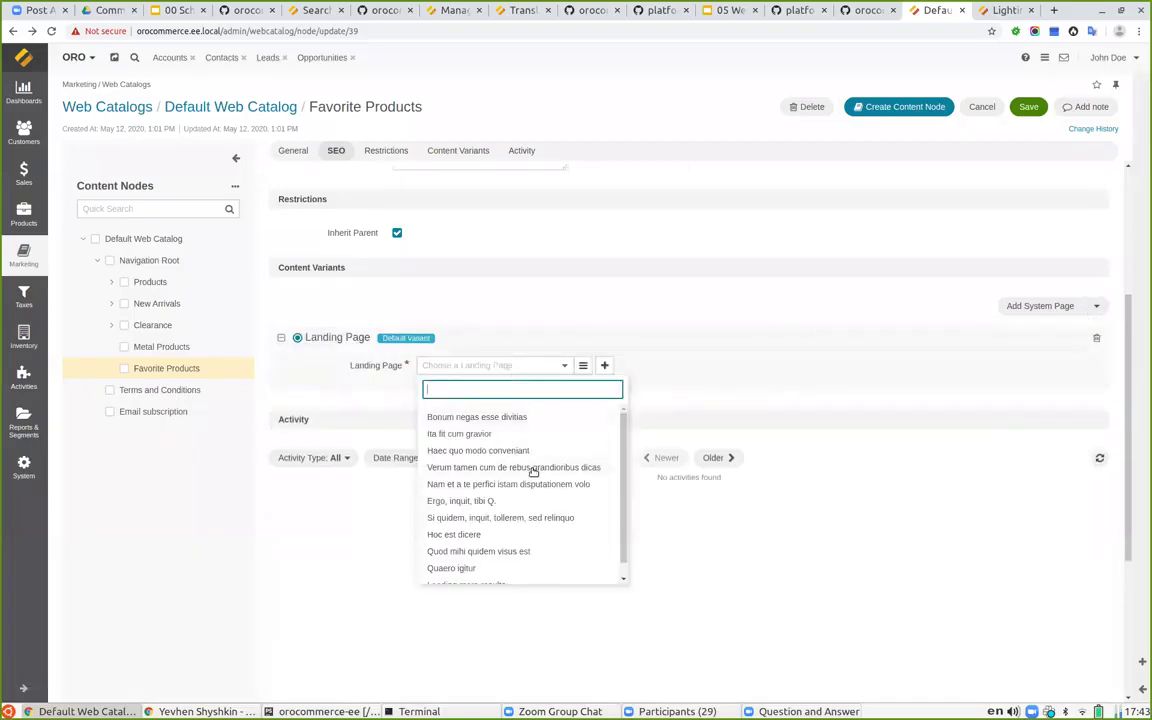
scroll(532, 471, down, 1)
scroll(518, 467, down, 2)
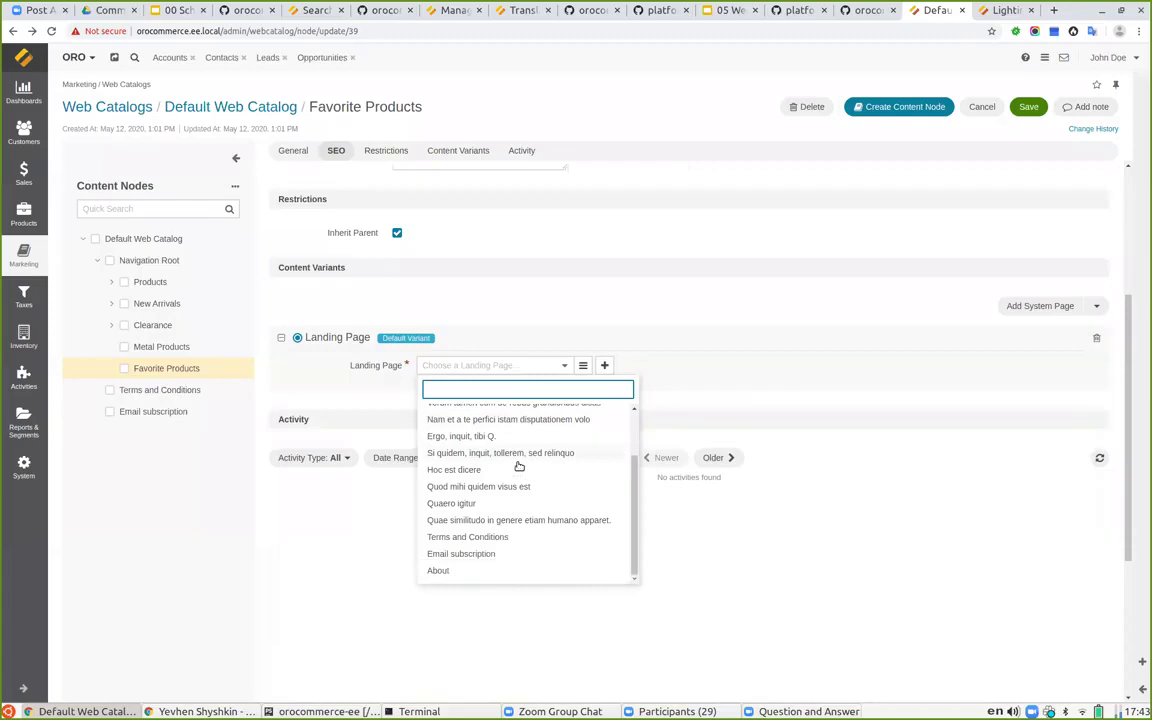
scroll(493, 470, up, 2)
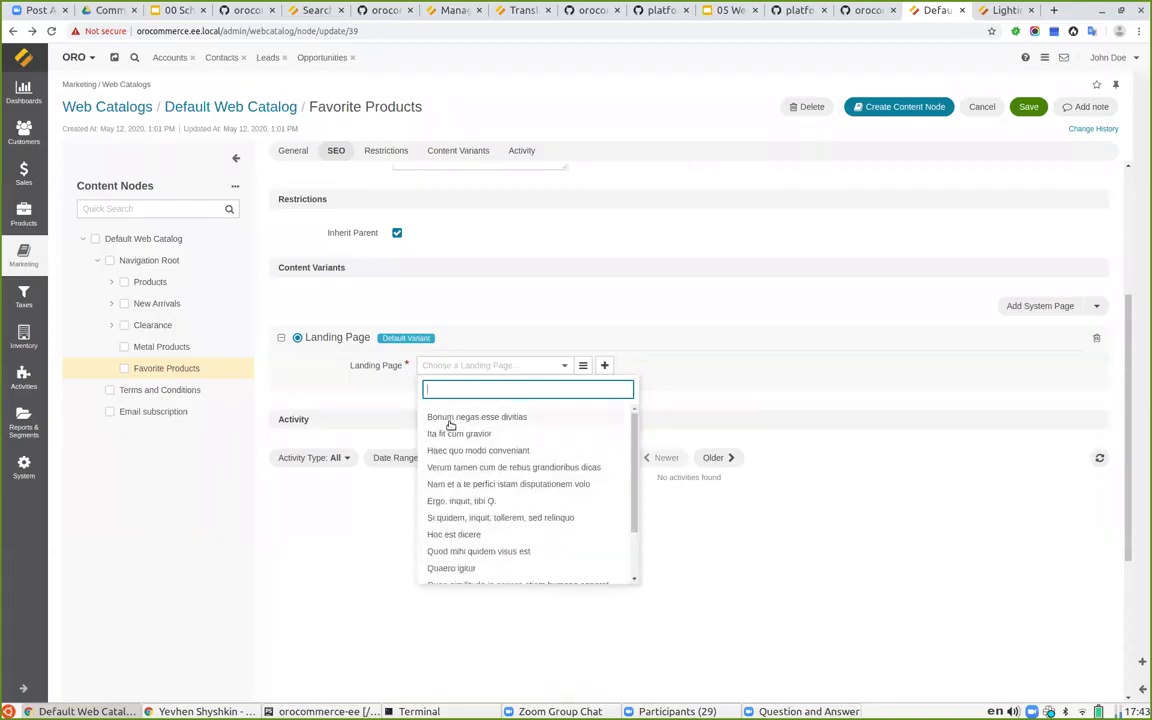
click(455, 503)
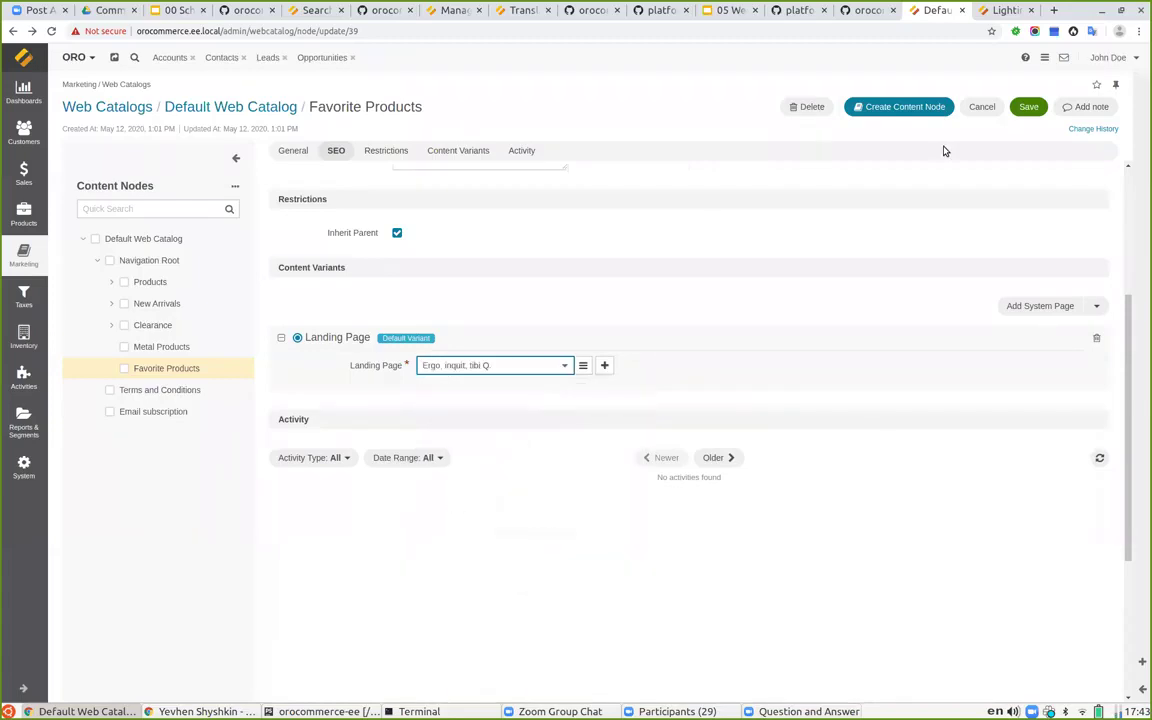
click(1024, 109)
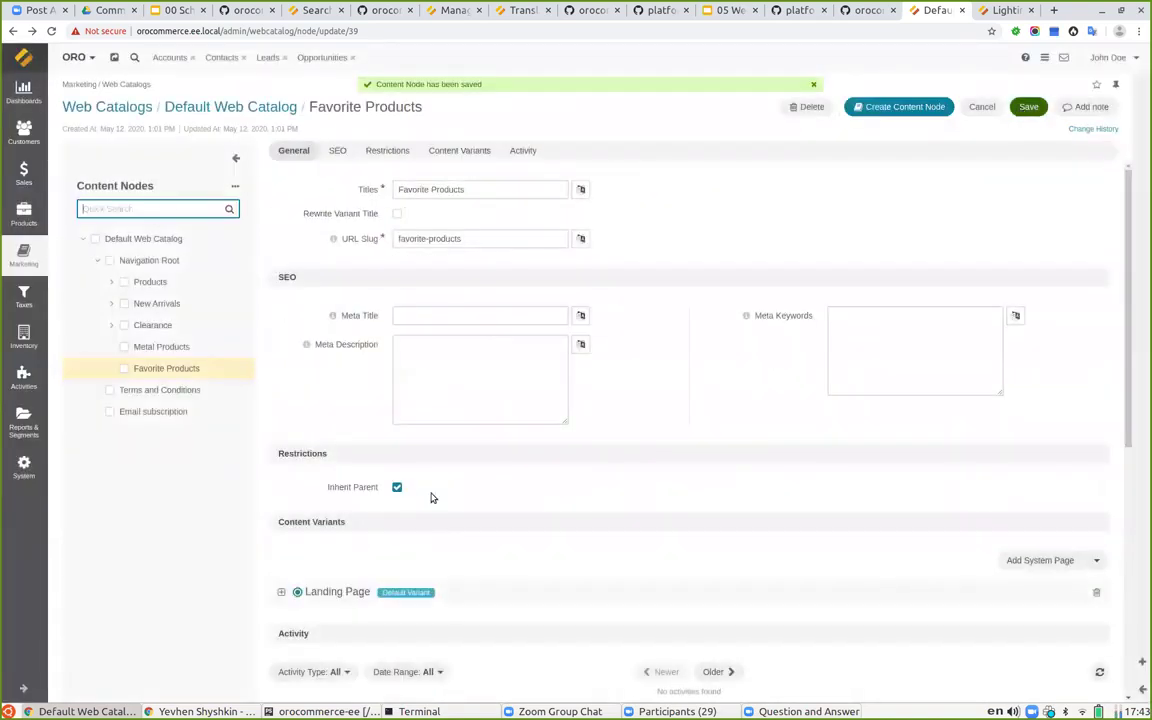
Step: Reload the Favorite Products page on the storefront to check the landing page content
scroll(432, 494, down, 2)
click(998, 10)
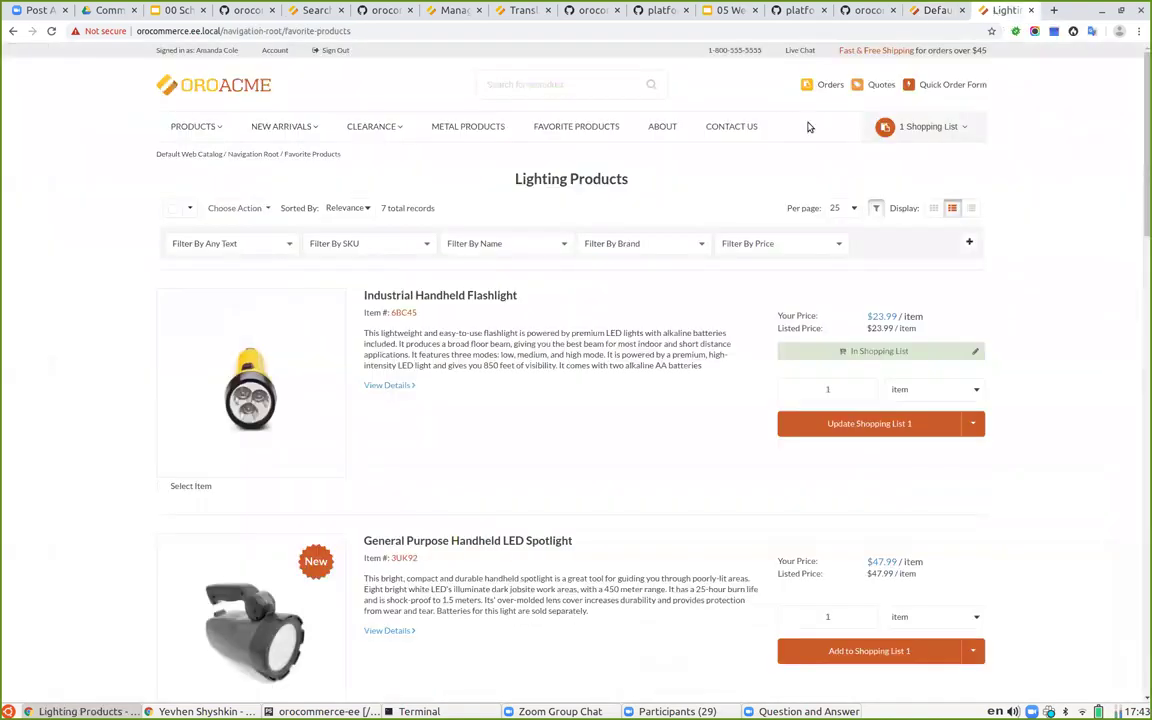
key(F5)
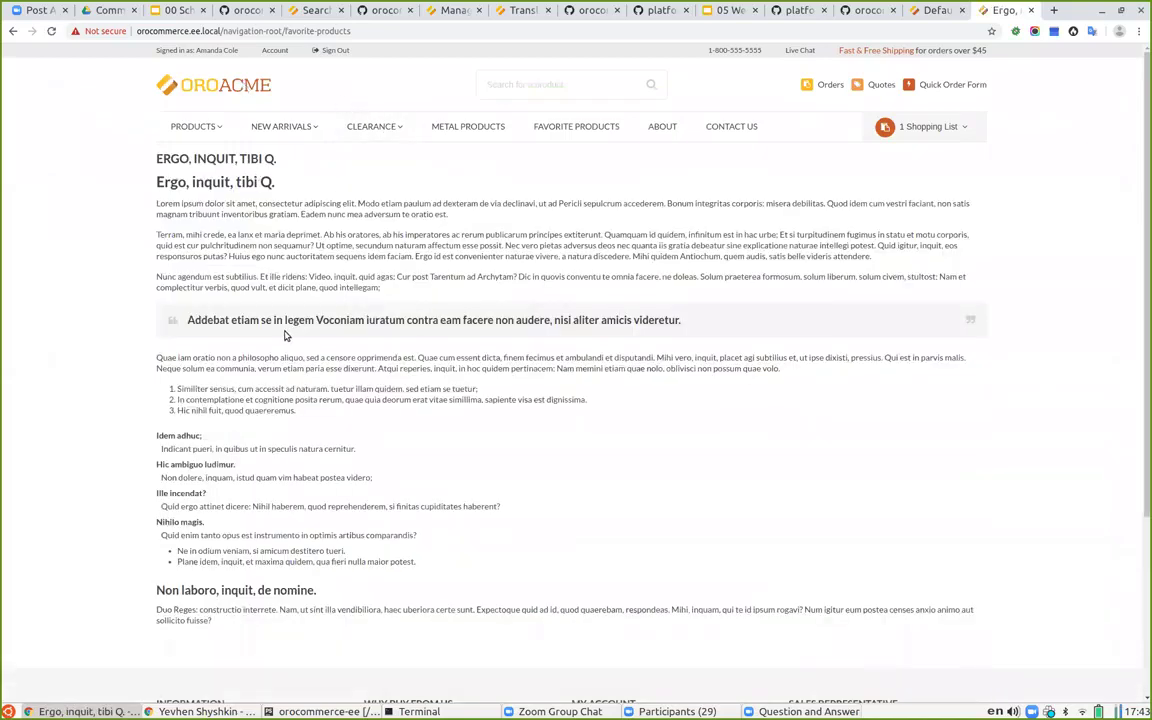
Step: Open the back-office list of all landing pages in a new browser tab and view it
click(935, 12)
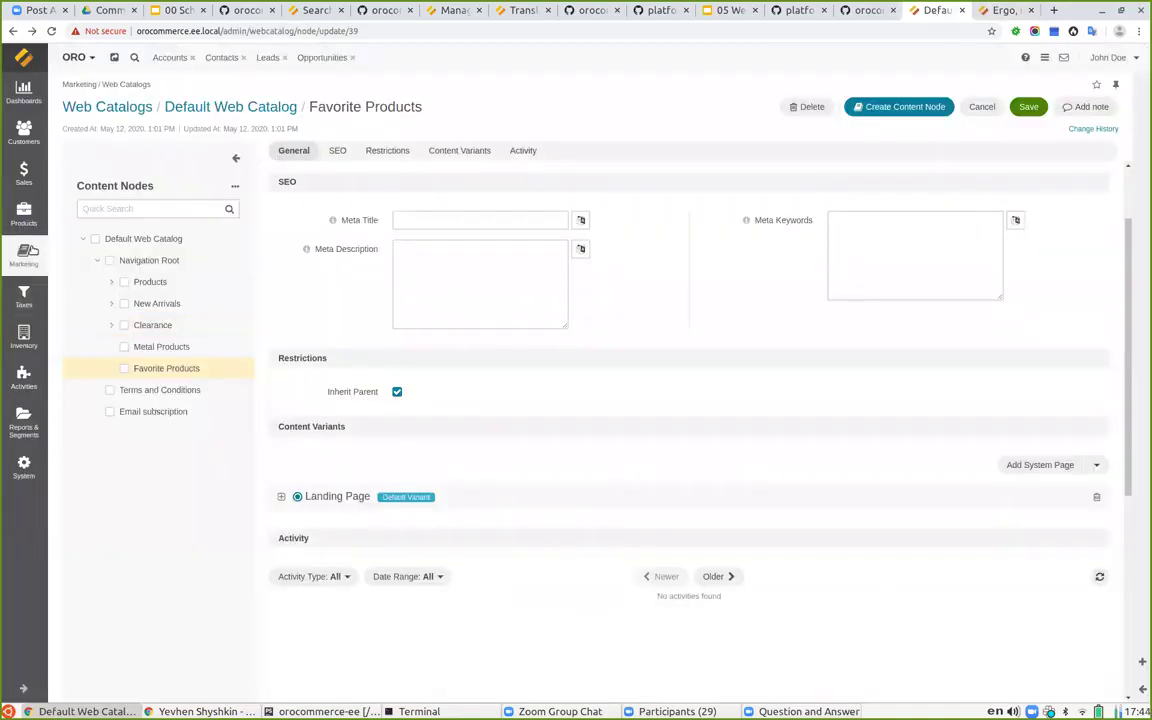
click(24, 256)
right_click(90, 300)
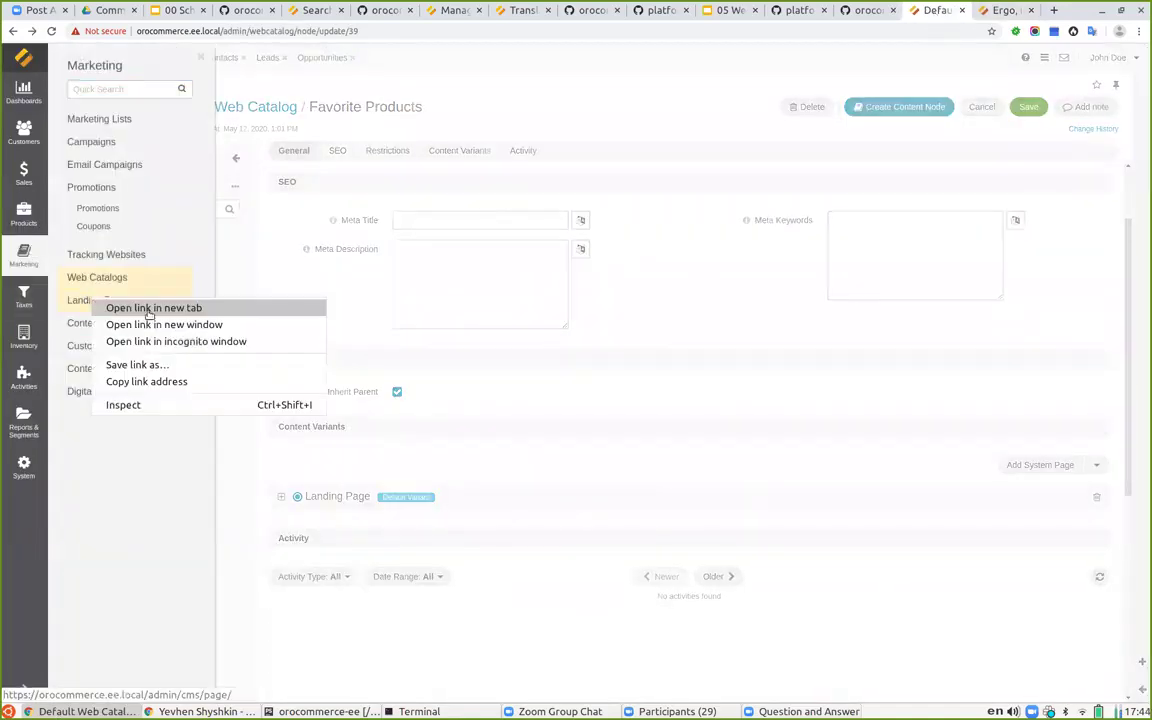
click(150, 308)
click(943, 10)
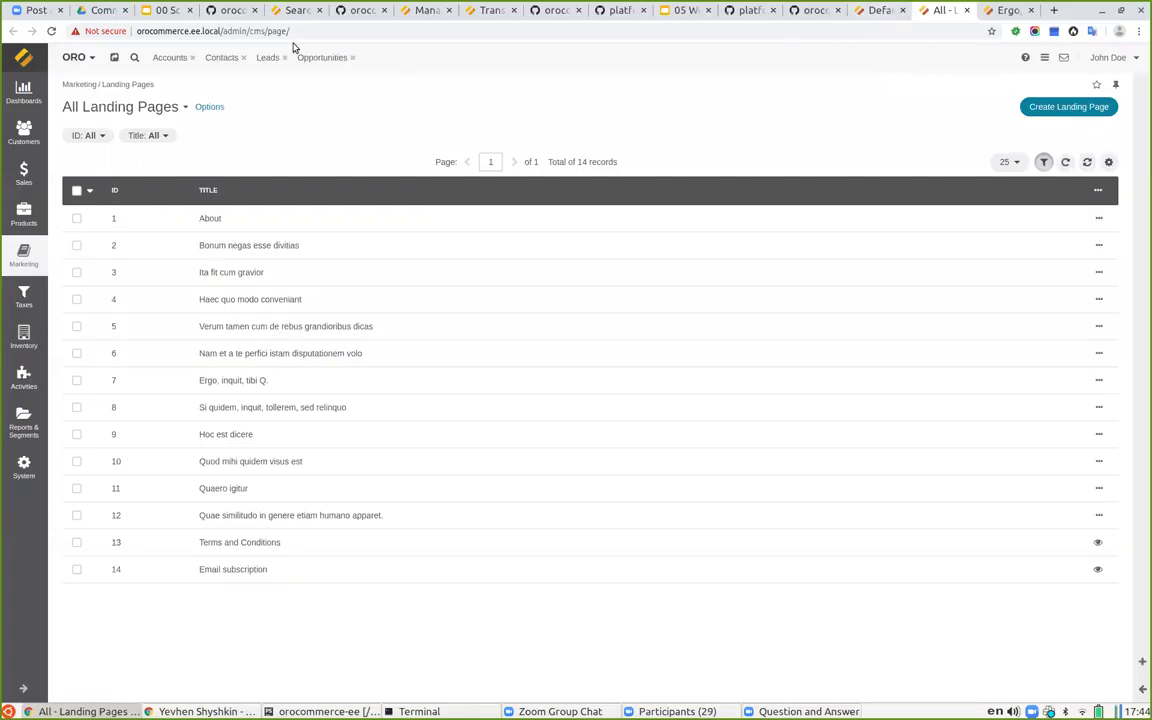
Step: Return to the "05 Web Catalogs - Theory" slides and start the presentation from the Landing Page variant slide
click(686, 10)
scroll(106, 478, down, 3)
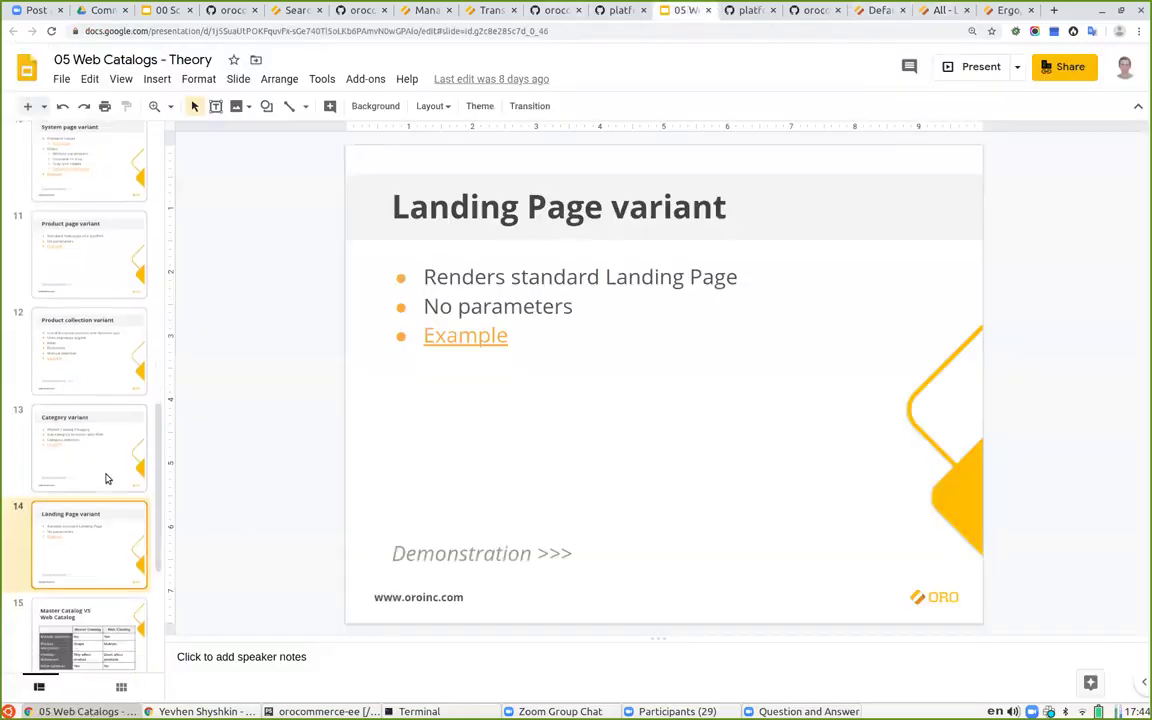
click(975, 68)
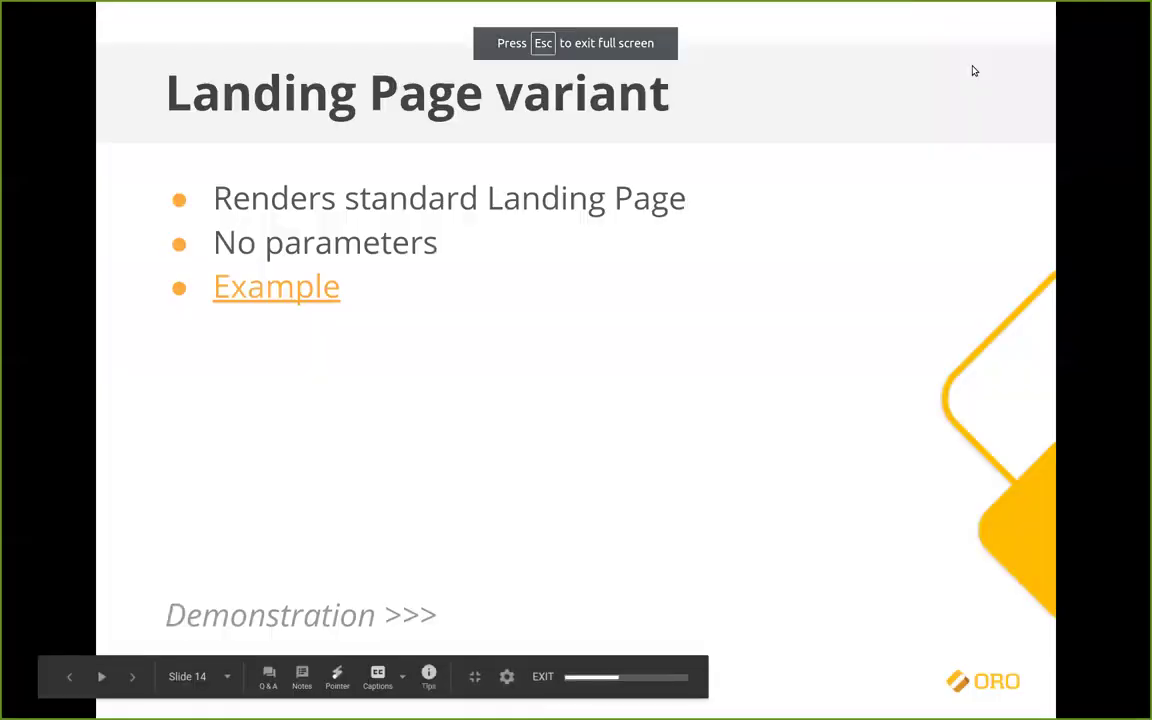